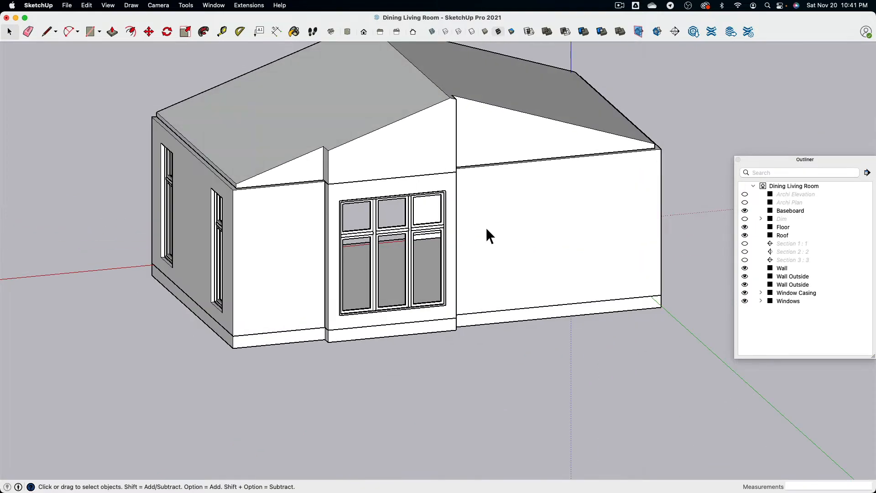
Hide the two outside wall groups and the roof.
left_click(486, 227)
middle_click_drag(341, 228, 385, 261)
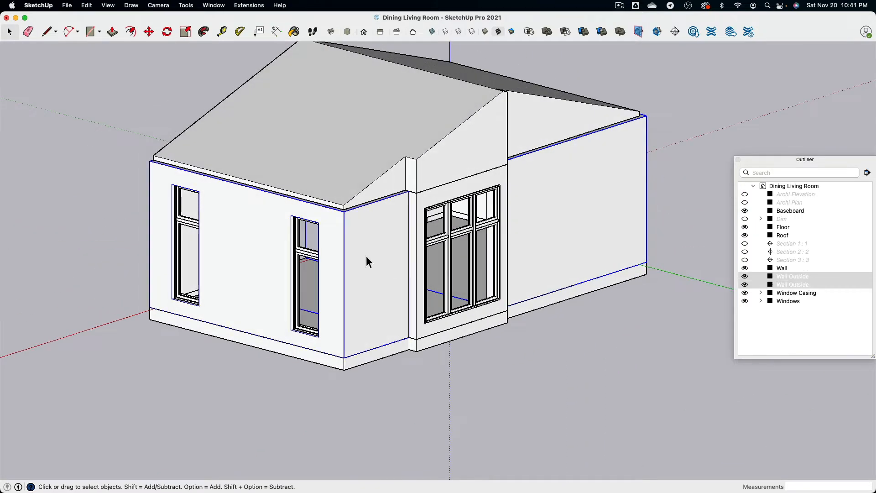
key("super+e")
middle_click_drag(269, 221, 734, 215)
left_click(390, 165)
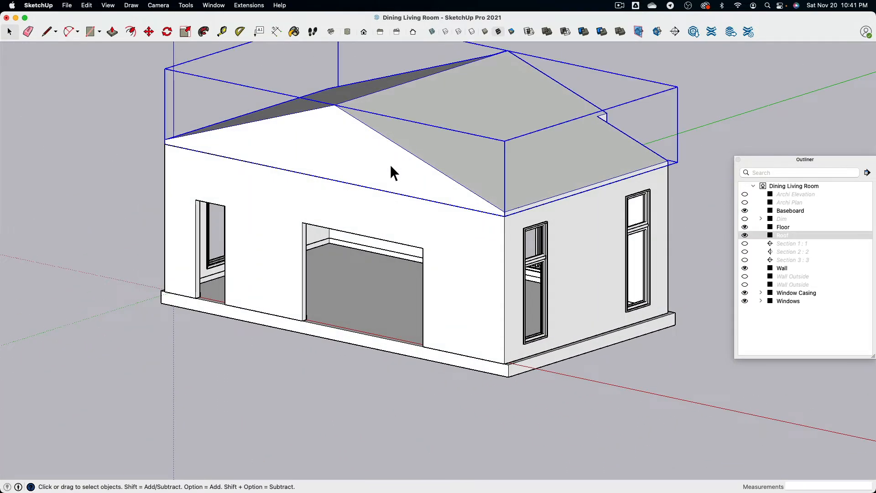
middle_click_drag(391, 167, 454, 141)
key("super+e")
Hide the baseboard and the inner wall group, leaving the floor and windows displayed.
left_click(450, 137)
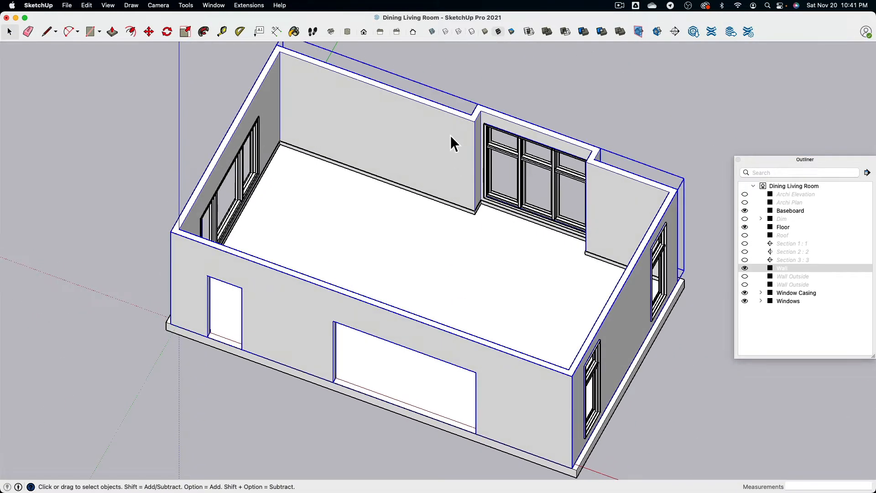
left_click(335, 167)
key("super+e")
scroll(528, 164, "up", 5)
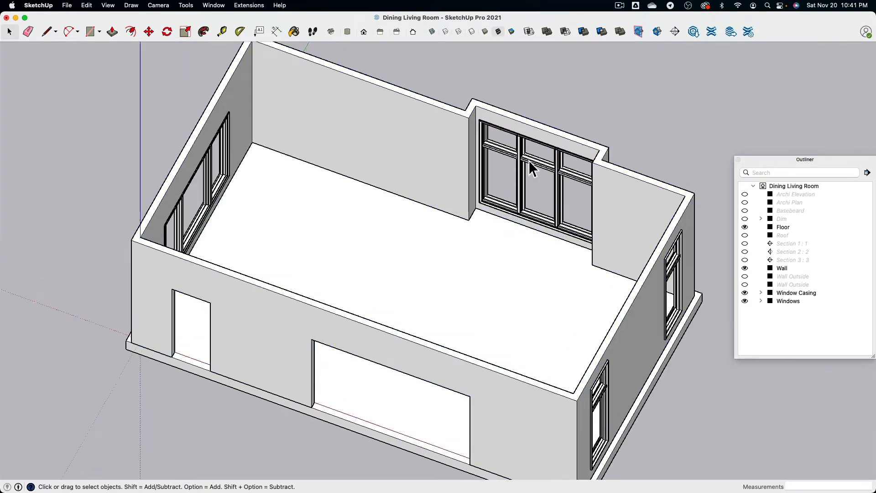
left_click(406, 131)
key("super+e")
Examine the windows, their casings and the floor slab up close and from a distance.
scroll(512, 183, "down", 5)
middle_click_drag(494, 176, 234, 227)
scroll(229, 212, "up", 5)
scroll(274, 228, "up", 5)
scroll(352, 203, "up", 3)
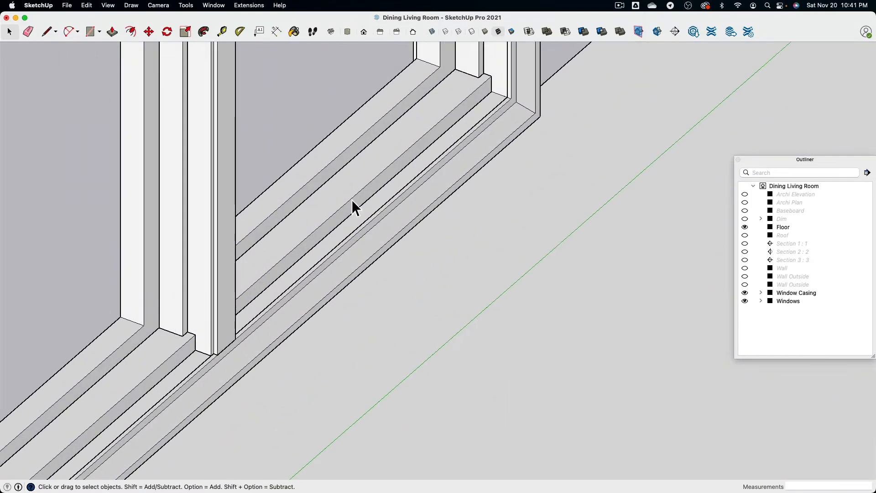
scroll(197, 308, "down", 3)
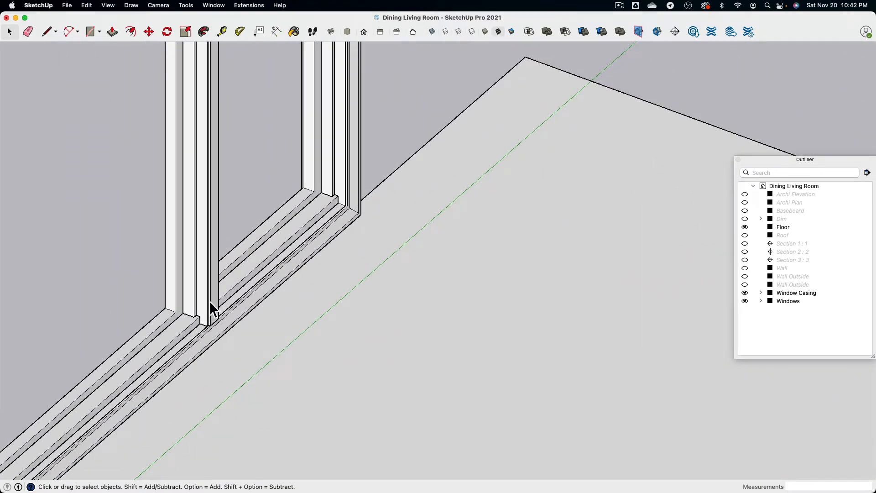
scroll(212, 307, "down", 5)
scroll(274, 309, "down", 4)
left_click(322, 314)
middle_click_drag(331, 315, 354, 217, "shift")
scroll(353, 217, "down", 3)
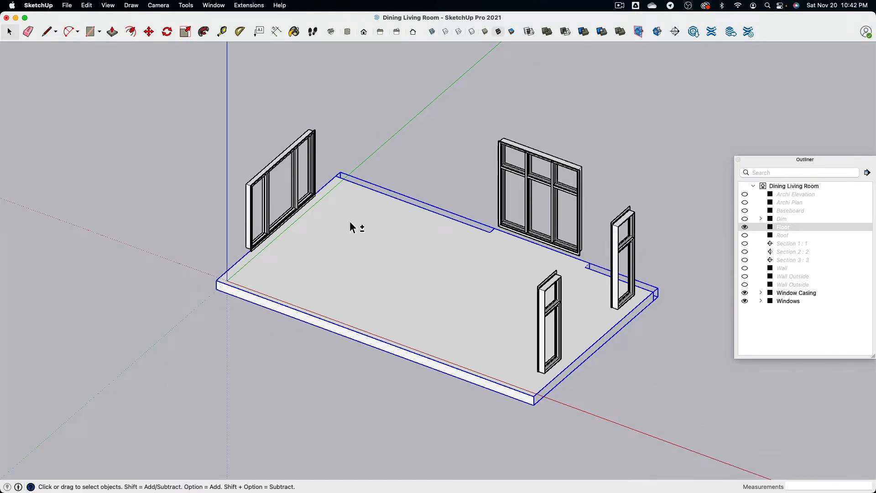
Unhide every hidden object in the model, including the architectural drawings, dimensions and section planes.
key("shift+h")
middle_click_drag(243, 237, 200, 158)
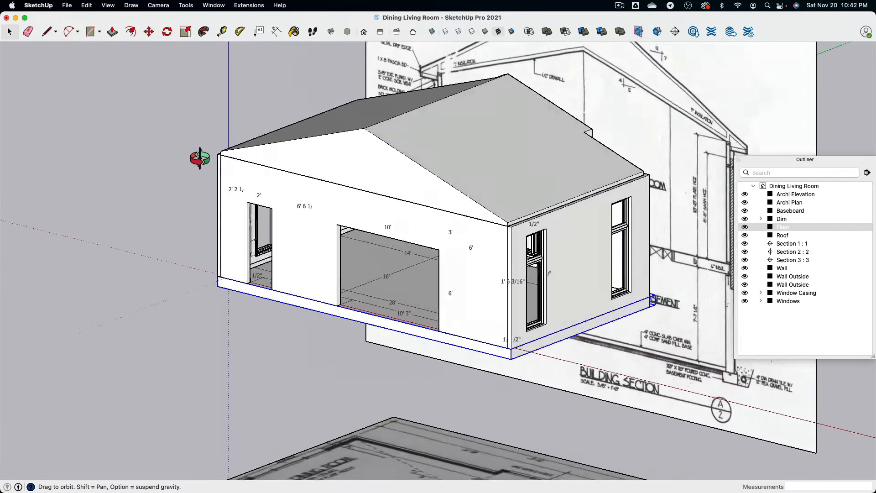
scroll(335, 250, "up", 3)
scroll(357, 283, "up", 4)
scroll(331, 250, "up", 3)
scroll(316, 221, "up", 2)
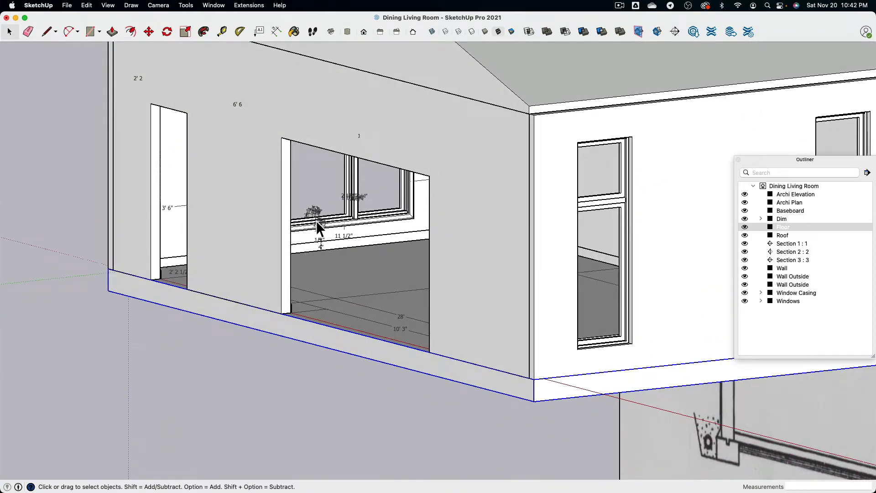
scroll(383, 317, "down", 3)
middle_click_drag(383, 316, 405, 322)
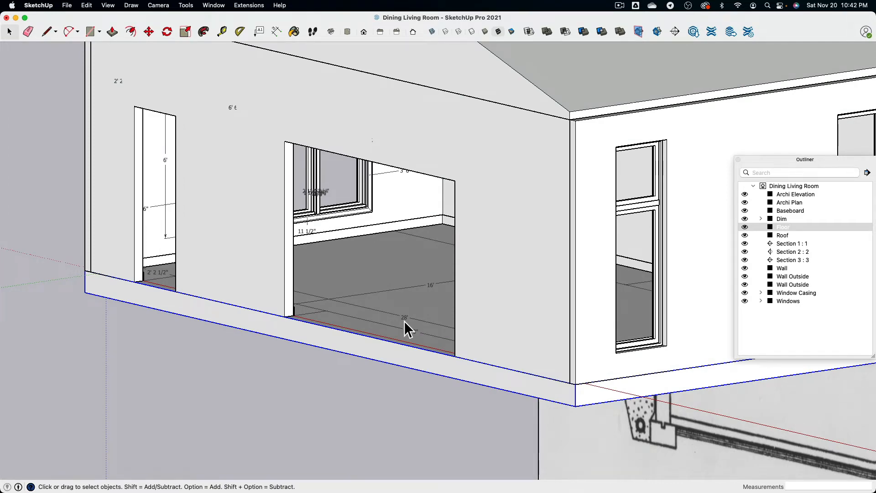
scroll(404, 322, "down", 3)
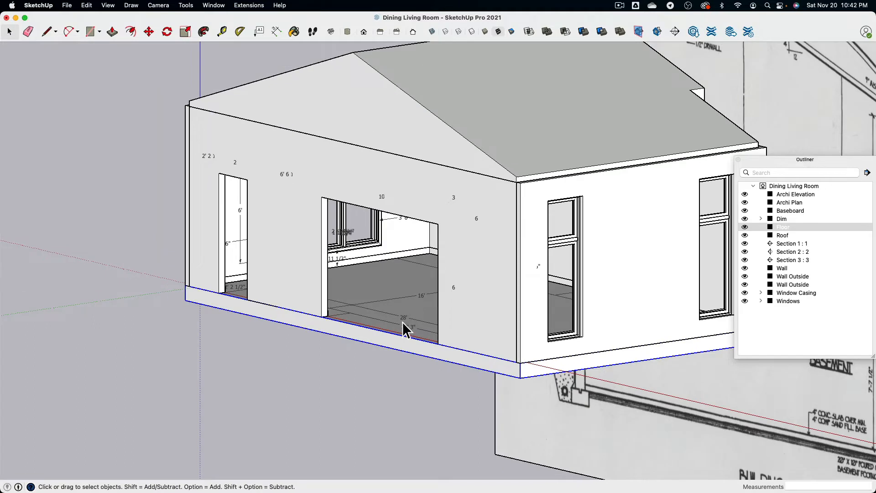
Toggle the visibility of the Dim group to compare the model with and without dimensions, leaving it hidden.
left_click(744, 219)
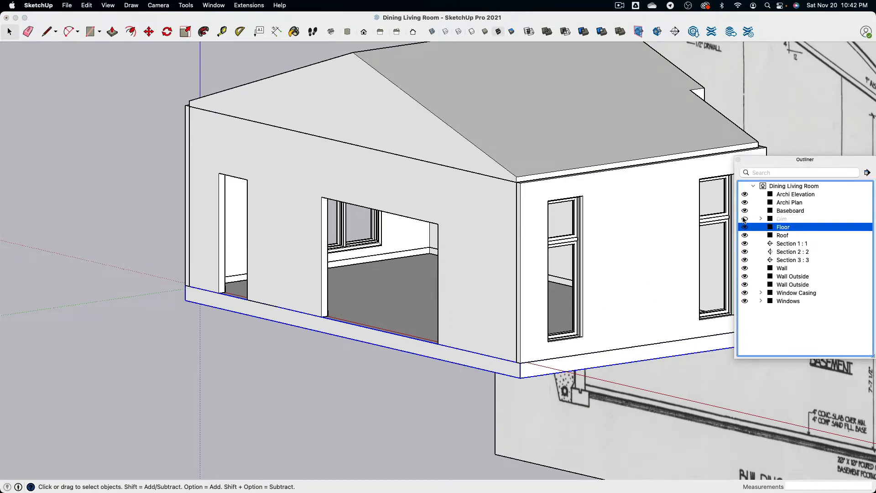
left_click(745, 219)
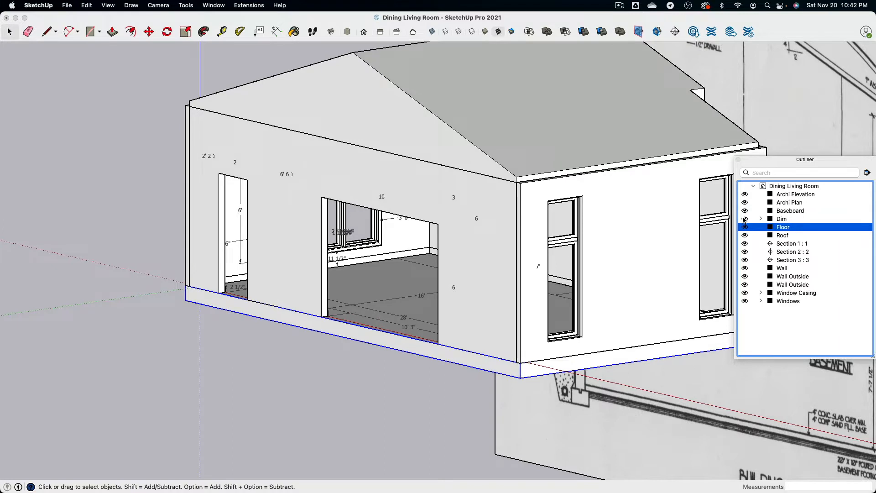
left_click(744, 219)
left_click(745, 219)
left_click(745, 219)
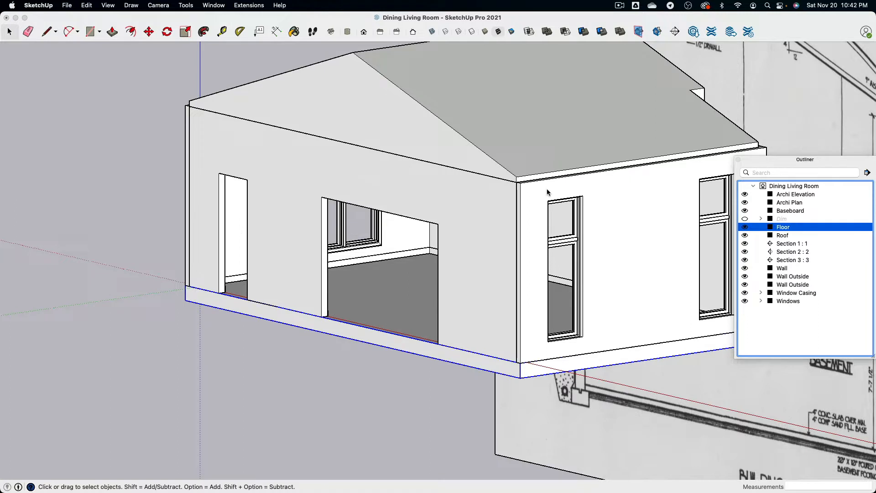
Select the Section 1 plane and turn on the display of section planes and section cuts.
scroll(547, 192, "down", 3)
middle_click_drag(444, 183, 493, 262)
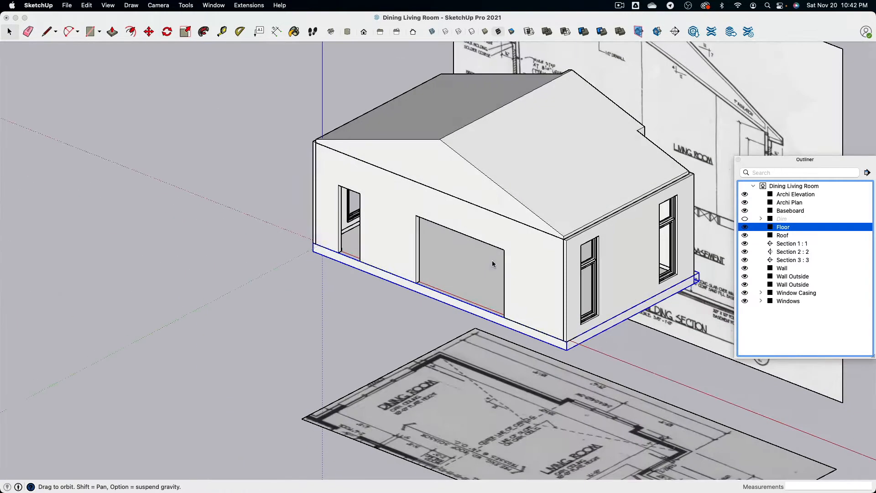
left_click(786, 243)
scroll(567, 201, "down", 3)
middle_click_drag(567, 201, 474, 221, "shift")
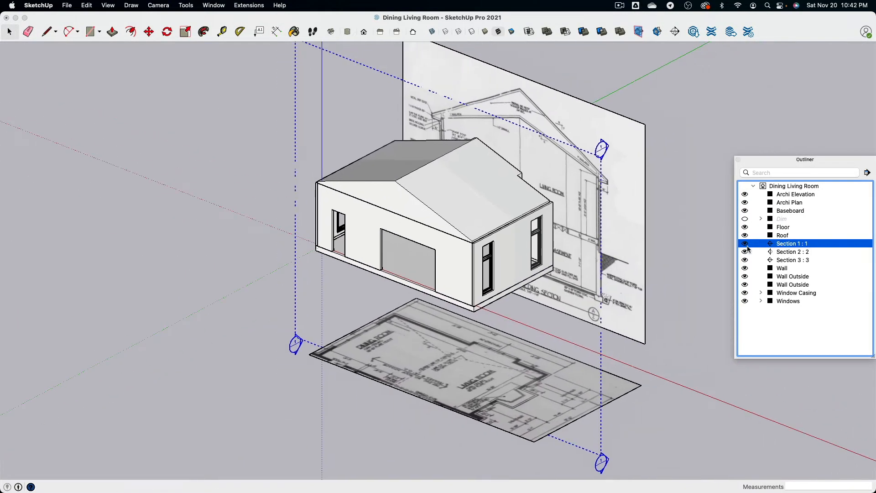
middle_click_drag(613, 234, 554, 207)
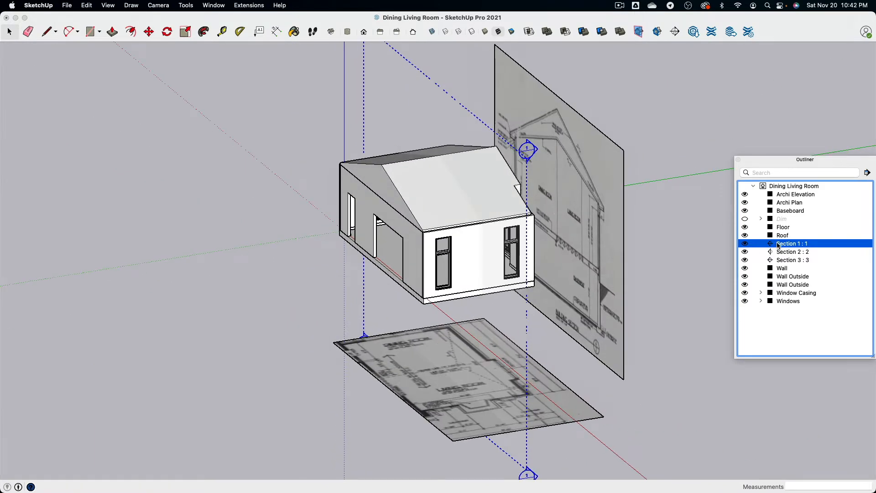
left_click(639, 31)
left_click(657, 32)
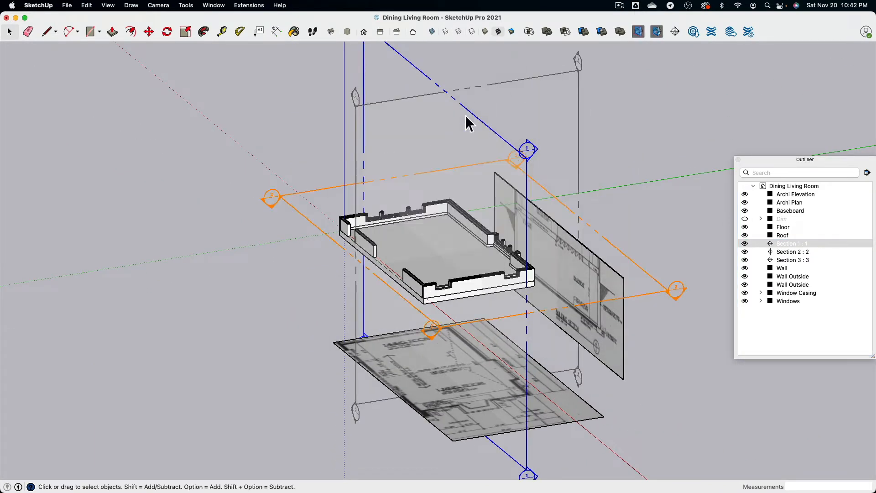
Activate section planes 1, 3 and 2 in turn and examine the cut each one makes through the building.
double_click(463, 112)
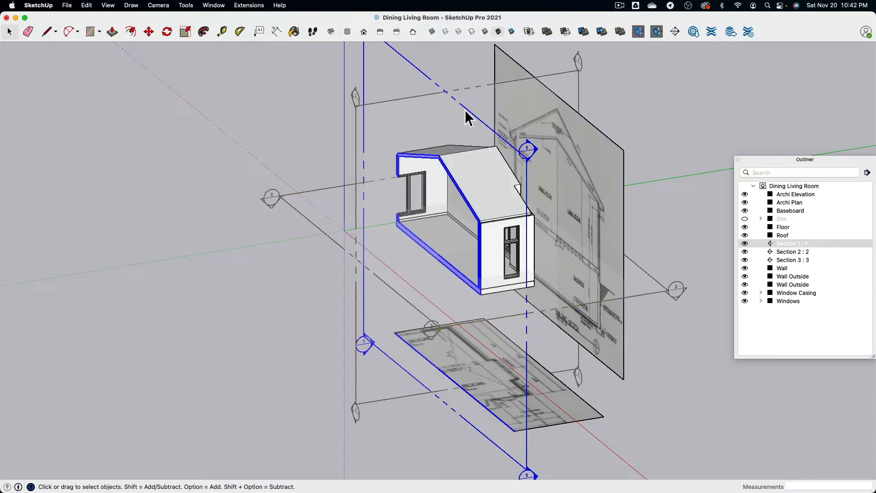
double_click(390, 105)
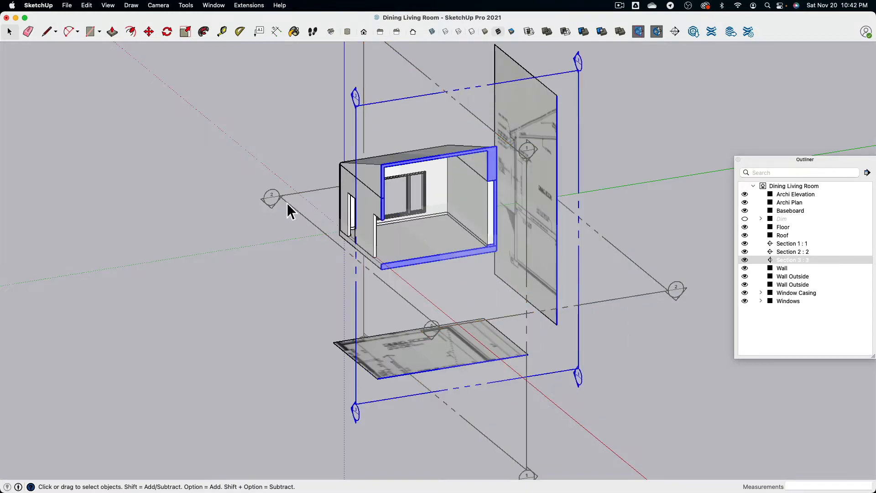
double_click(288, 205)
scroll(293, 211, "up", 6)
middle_click_drag(309, 219, 403, 235)
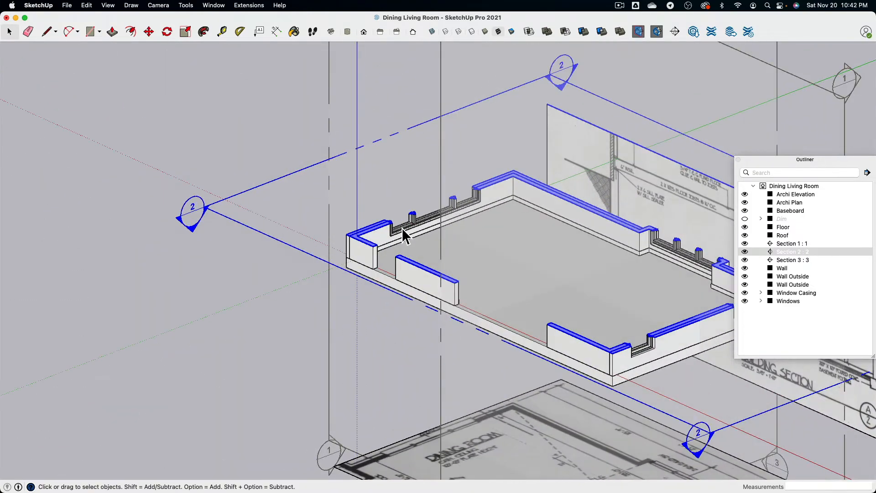
scroll(402, 228, "down", 5)
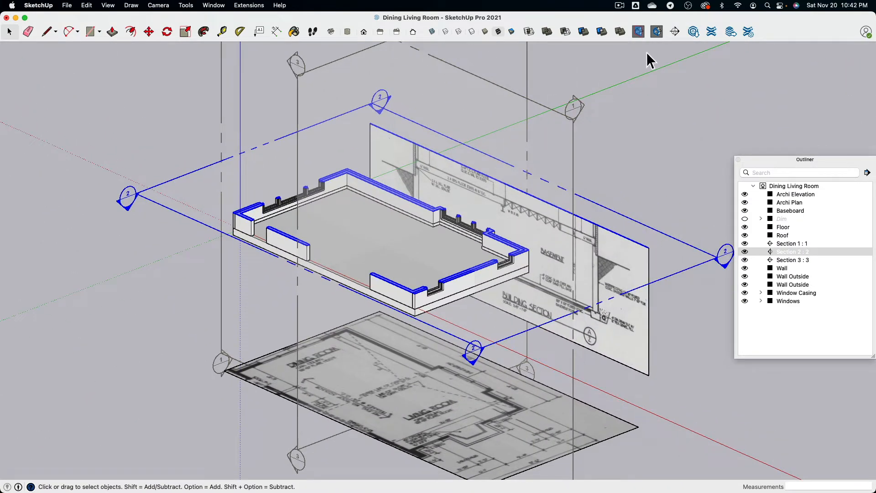
Turn off the display of section planes and section cuts to view the whole building.
left_click(639, 32)
left_click(657, 32)
middle_click_drag(425, 147, 447, 193)
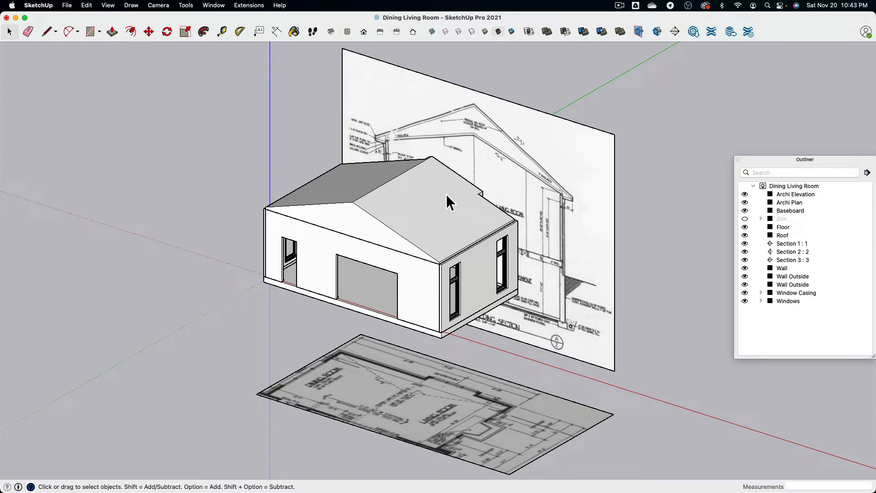
middle_click_drag(446, 193, 469, 191)
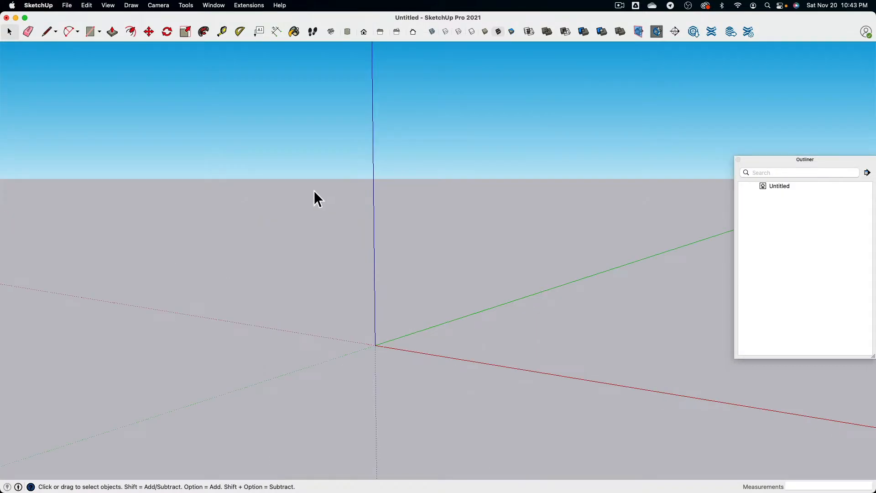
Check the measurement units of the new untitled model in its model information.
left_click(213, 6)
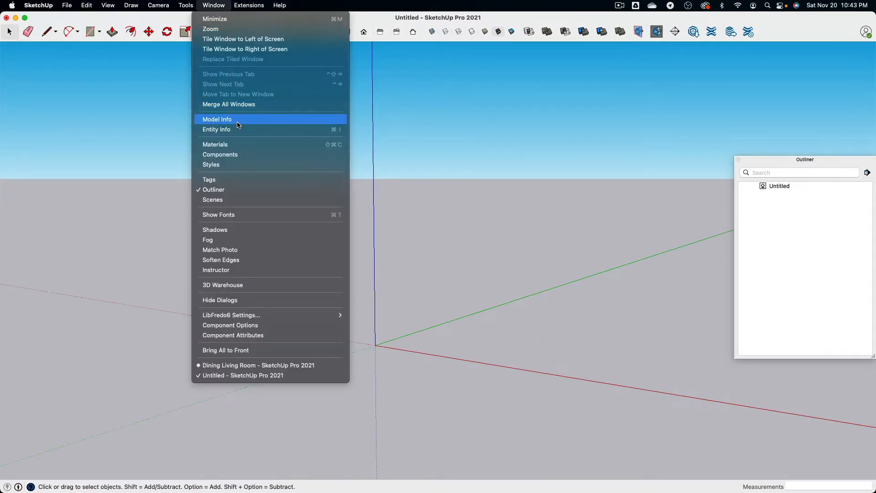
left_click(237, 120)
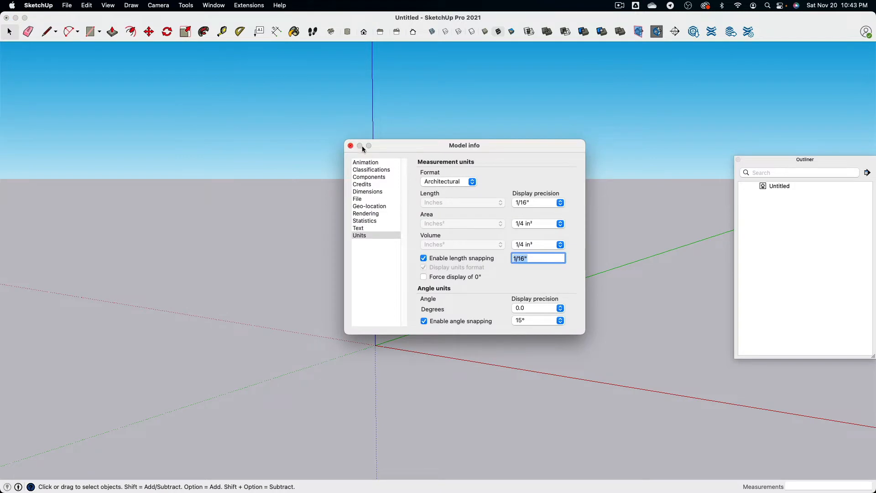
left_click(350, 146)
Set the camera to parallel projection and switch to the top view.
left_click(166, 7)
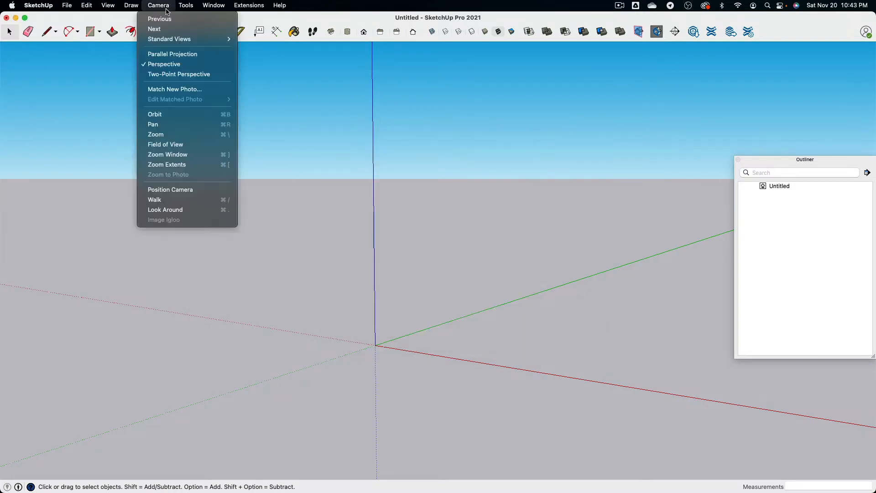
left_click(166, 55)
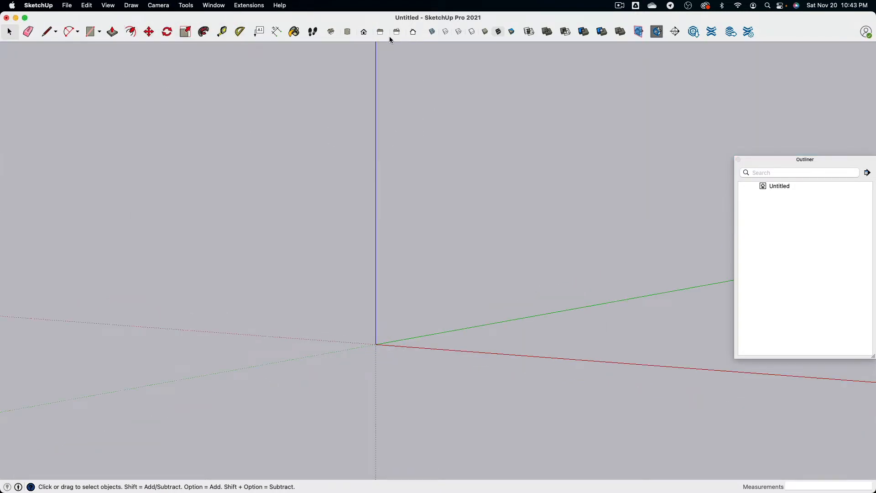
left_click(346, 35)
Import the floor plan "Arch Drawing House F...g Room" from the Archi Dimension Screenshots folder as an image.
left_click(67, 5)
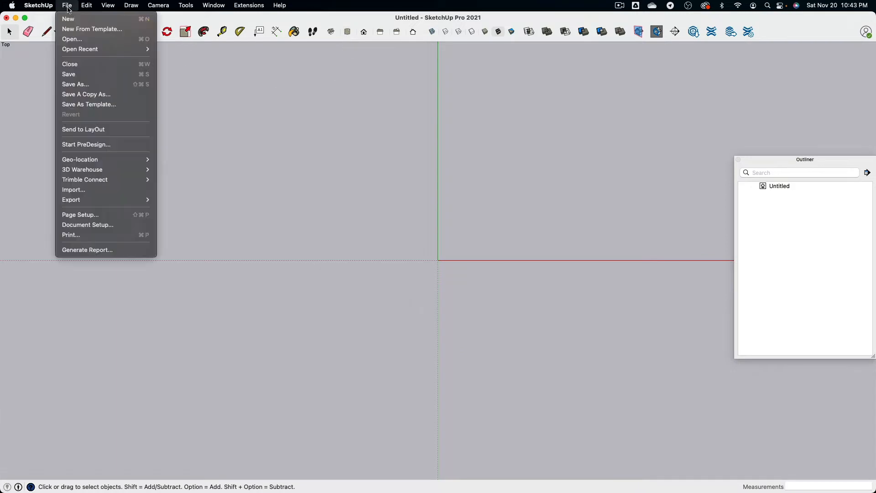
left_click(94, 189)
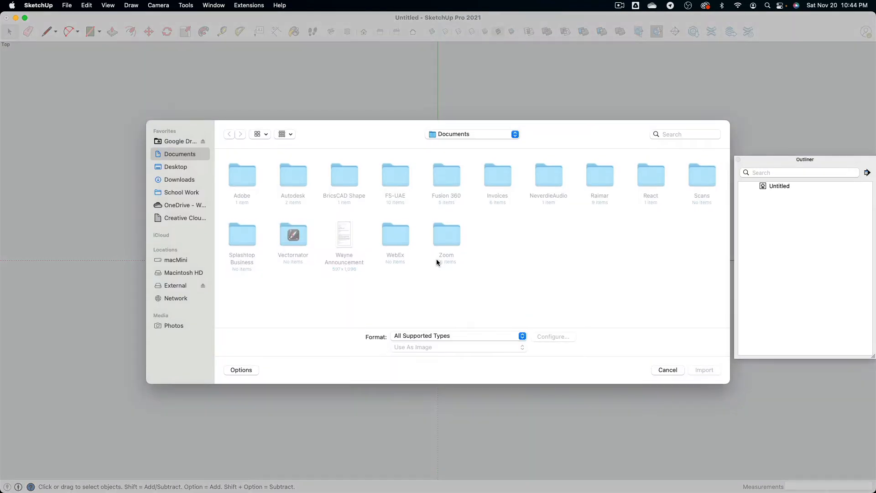
left_click(486, 133)
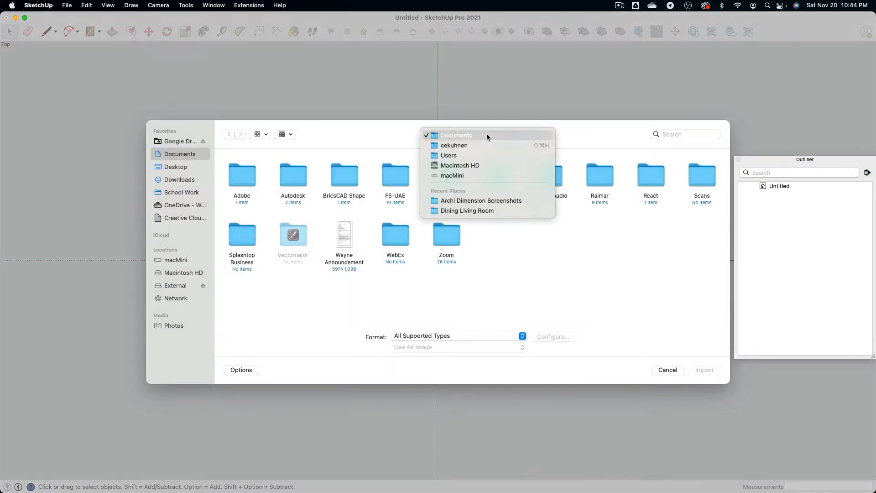
left_click(484, 201)
left_click(241, 175)
left_click(704, 369)
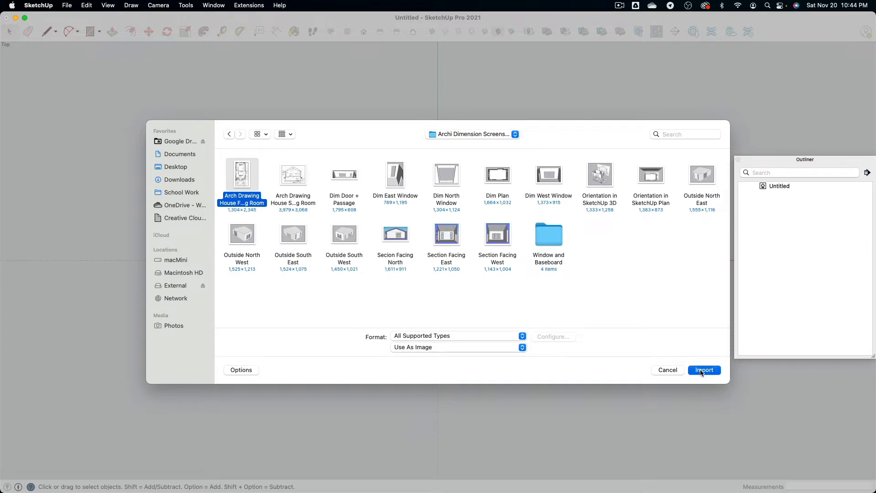
Place the floor plan image with its lower-left corner at the origin, about 3' 2 3/16" wide.
left_click(438, 260)
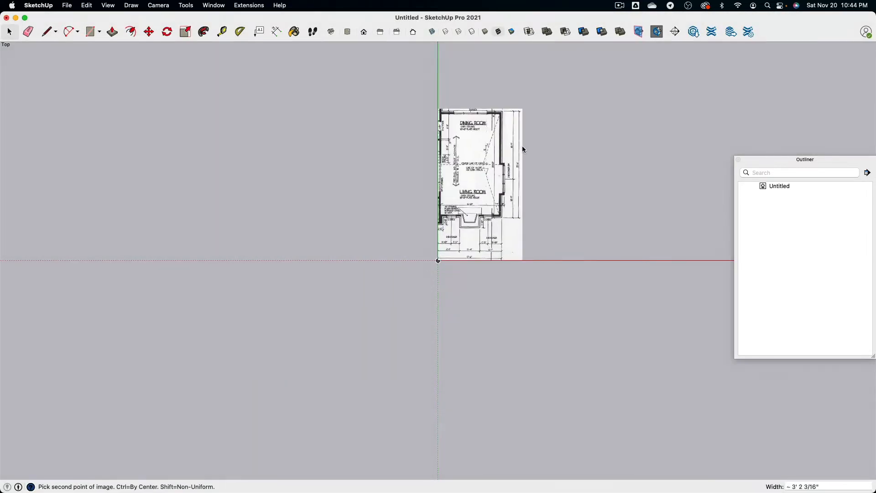
left_click(523, 145)
middle_click_drag(596, 98, 439, 143, "shift")
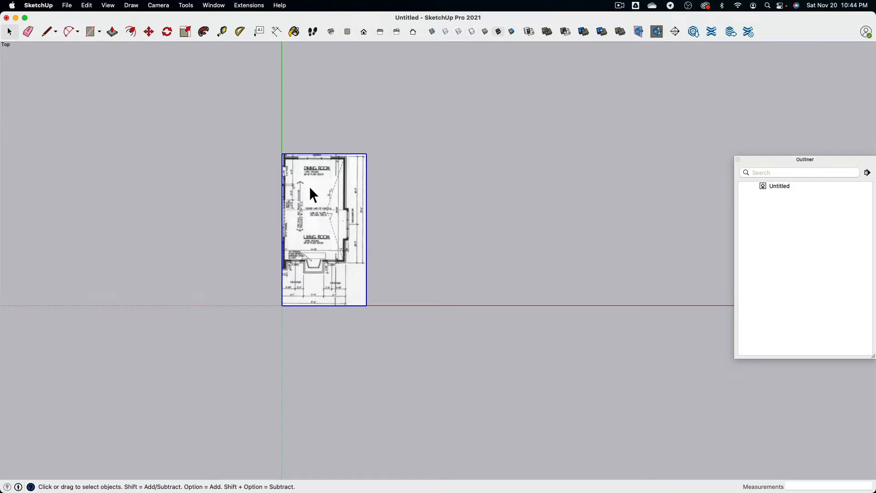
scroll(309, 187, "up", 5)
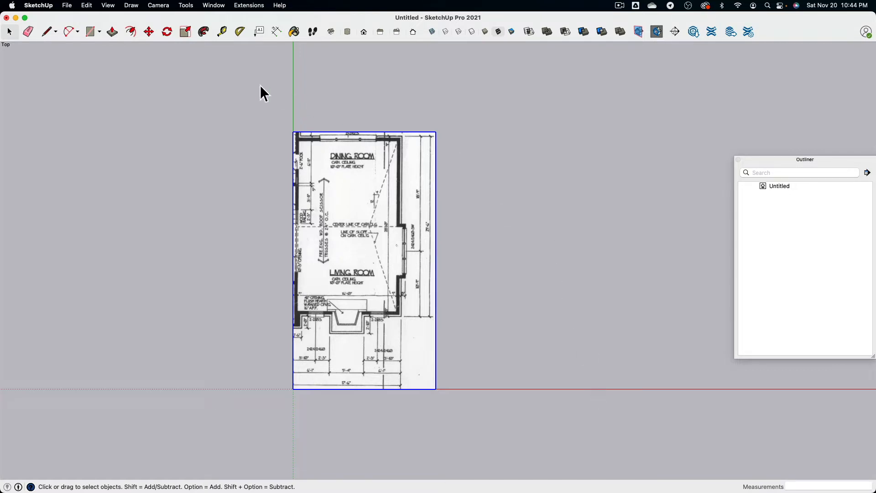
Rotate the floor plan image 90 degrees counterclockwise about a point in the living room area.
left_click(167, 31)
left_click(370, 259)
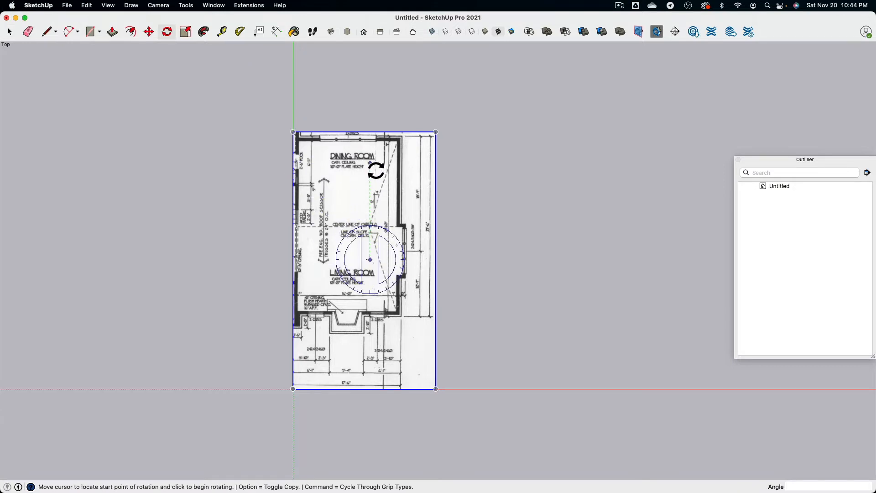
left_click(369, 164)
left_click(313, 258)
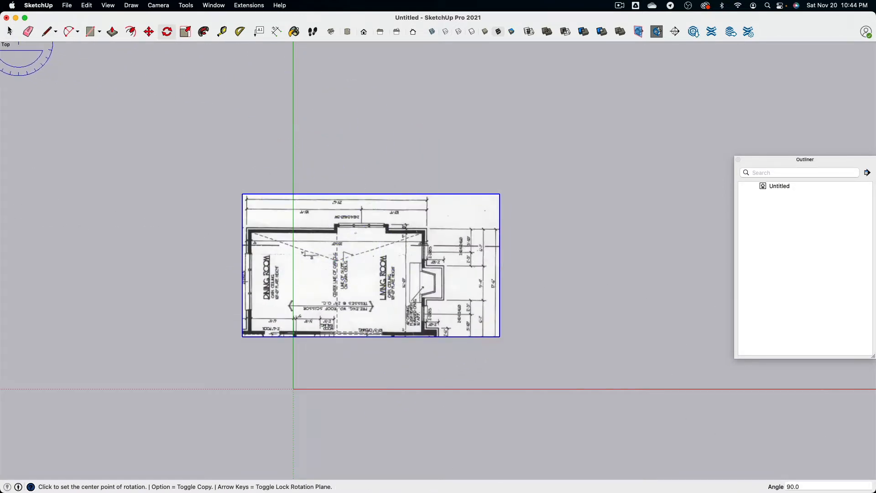
left_click(10, 31)
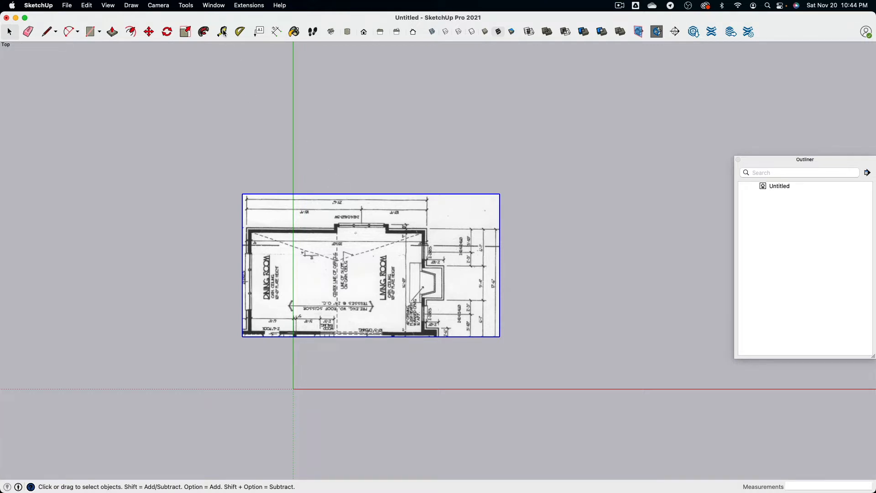
key("t")
left_click(248, 200)
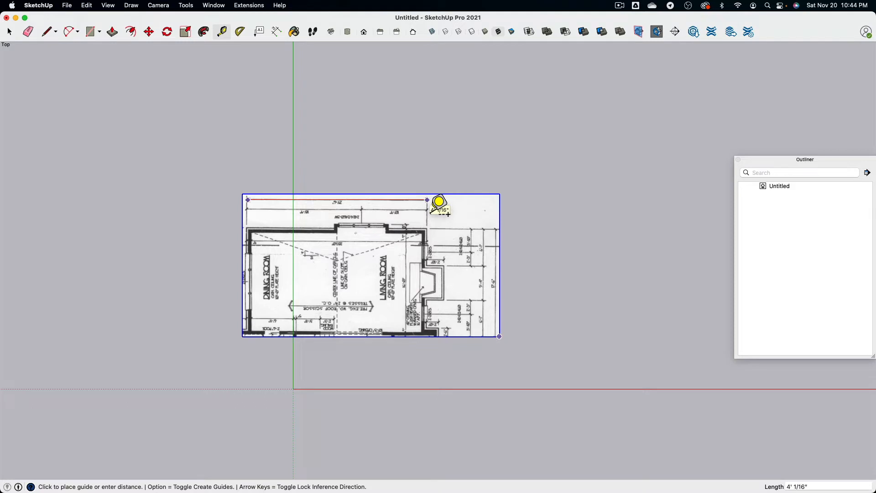
left_click(431, 210)
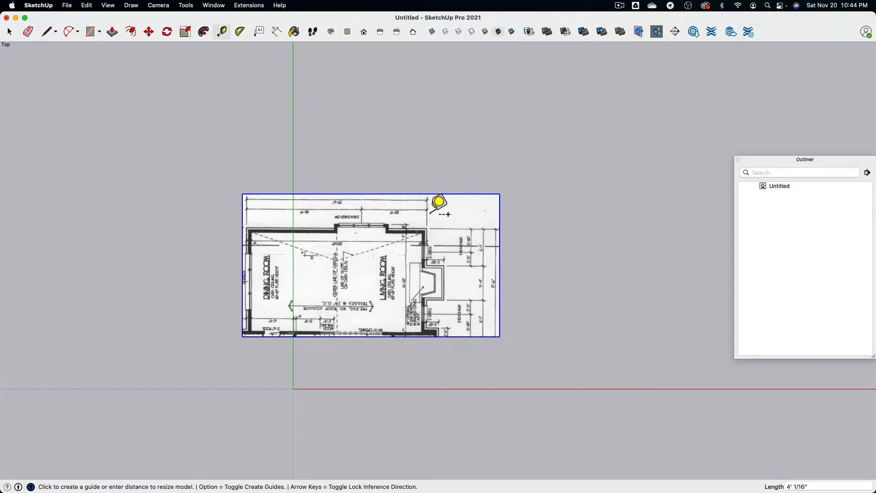
type("29'")
key("Return")
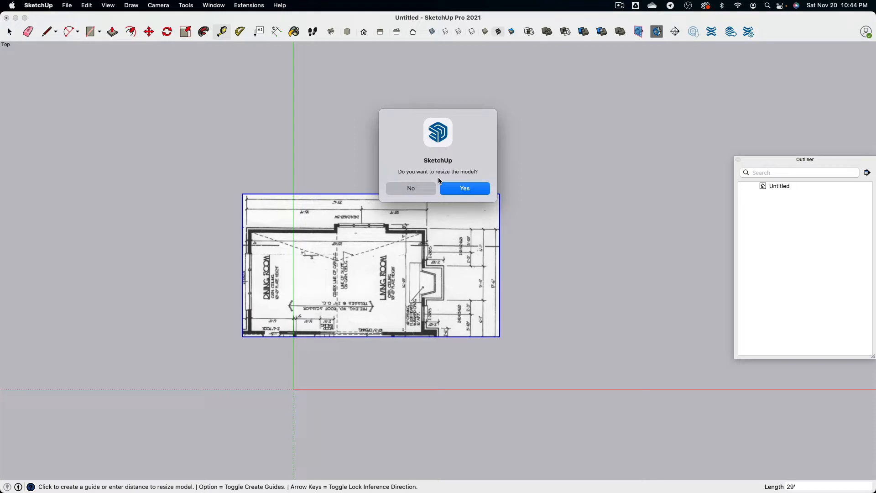
left_click(415, 188)
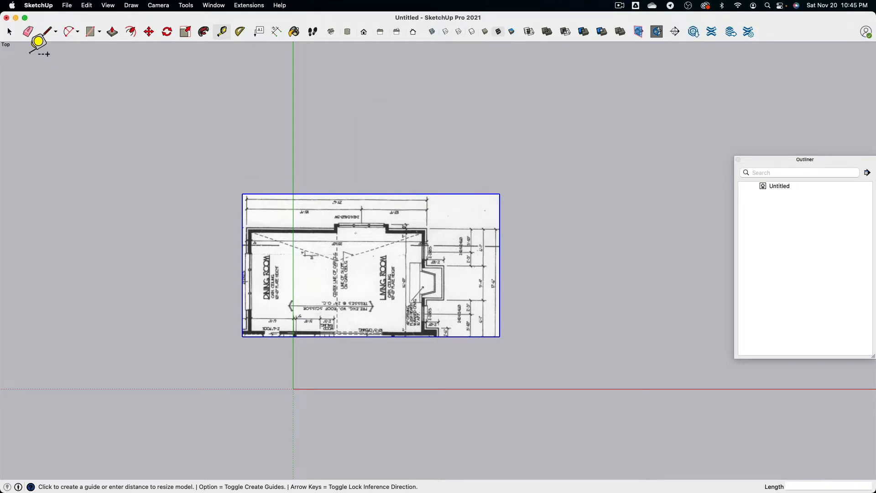
key("space")
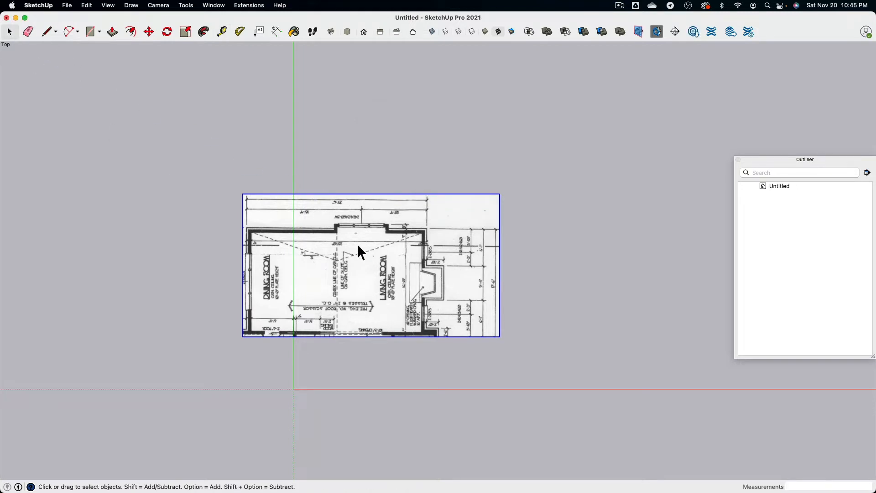
Explode the floor plan image and make the resulting face and edges a group.
right_click(334, 201)
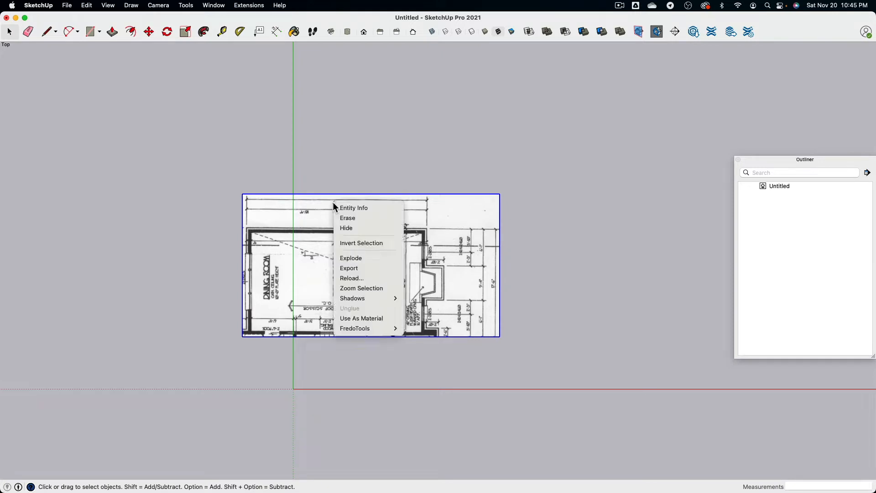
left_click(369, 259)
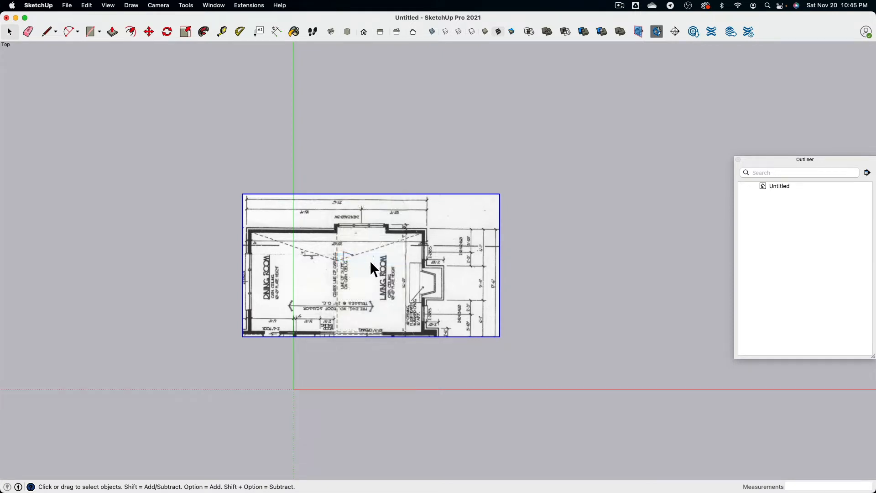
right_click(340, 209)
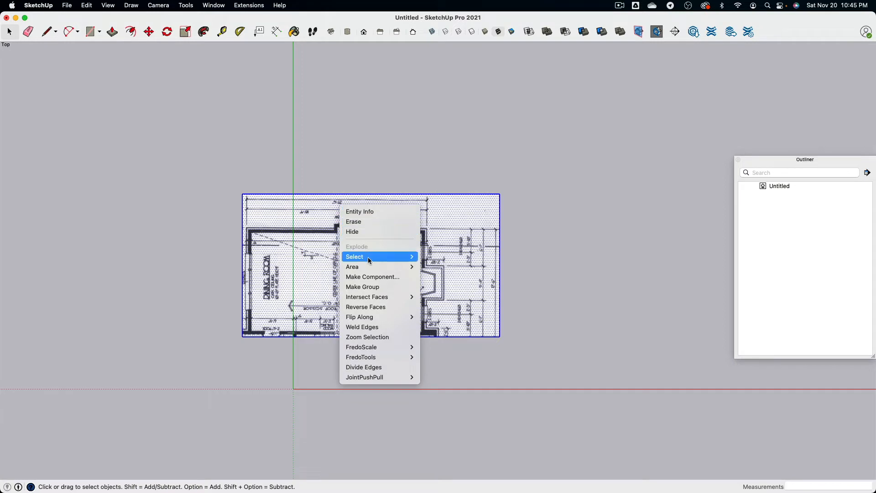
left_click(372, 287)
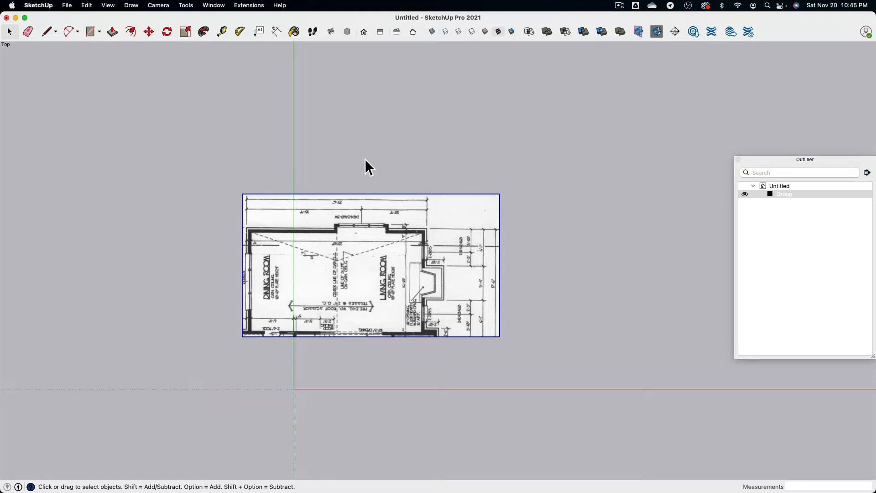
Open the floor plan group and measure the overall 29'-6" dimension line from end tick to end tick with the Tape Measure.
double_click(370, 224)
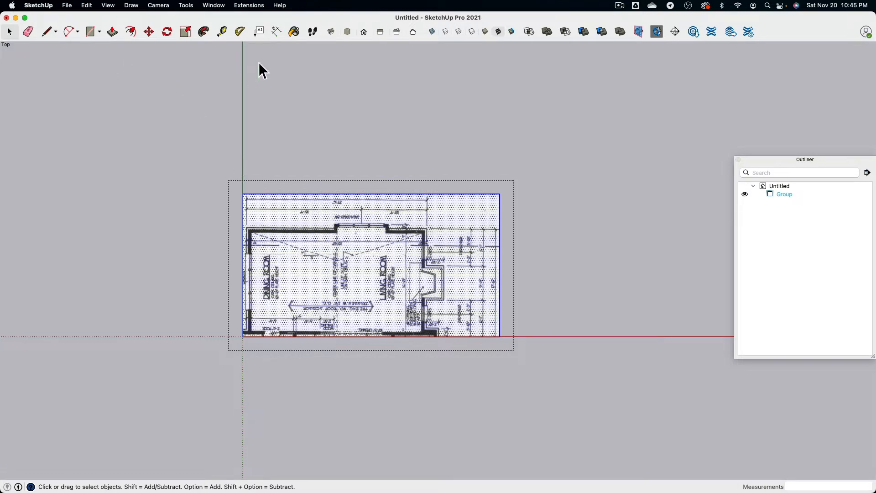
key("t")
scroll(260, 196, "up", 5)
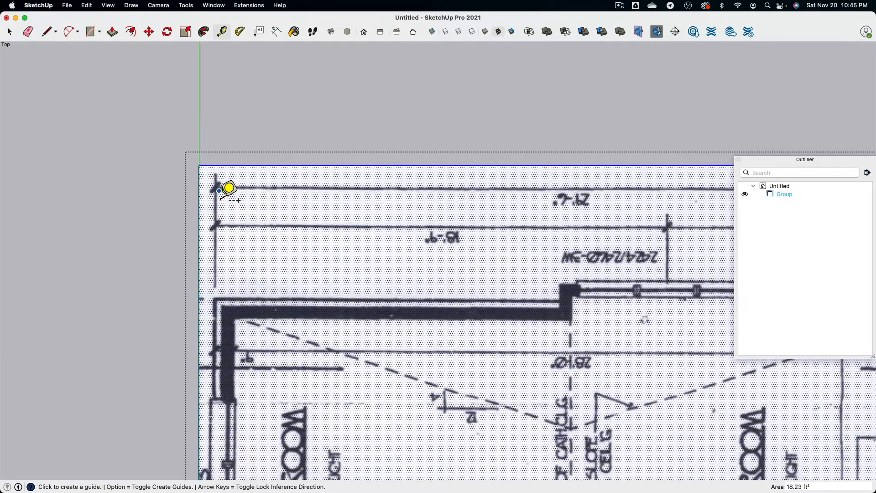
left_click(218, 188)
scroll(241, 191, "down", 4)
scroll(570, 194, "up", 4)
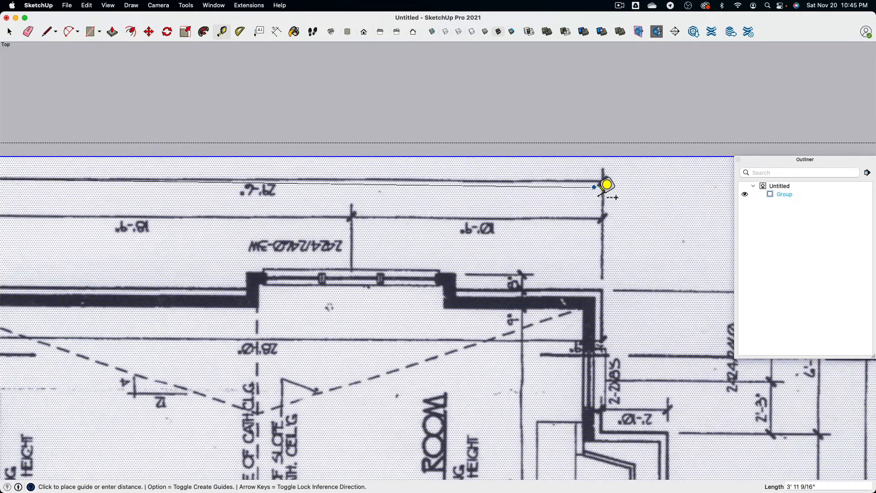
scroll(602, 177, "up", 5)
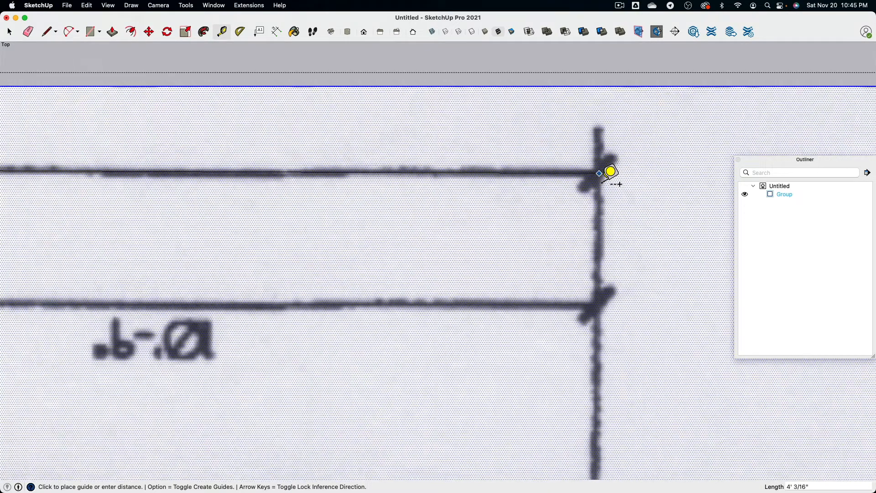
left_click(599, 174)
scroll(611, 173, "down", 3)
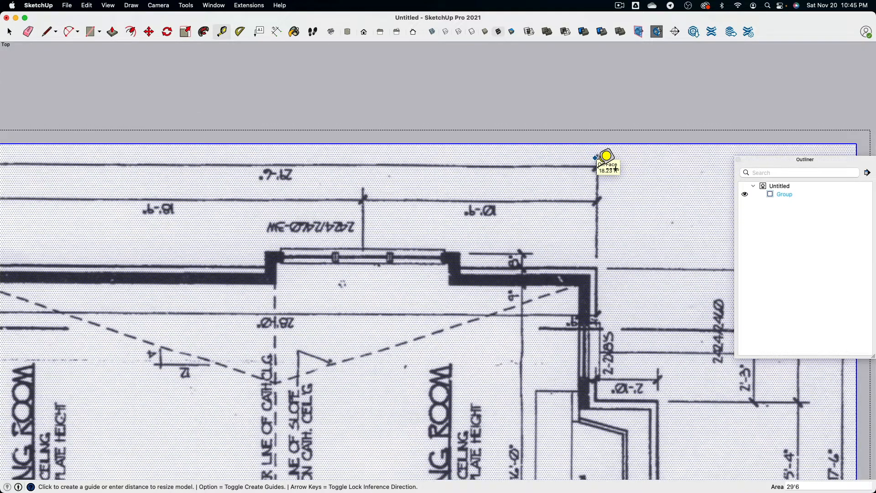
Resize the active floor plan group by setting the measured length to 29'6, and leave group editing.
type("29'6")
key("Return")
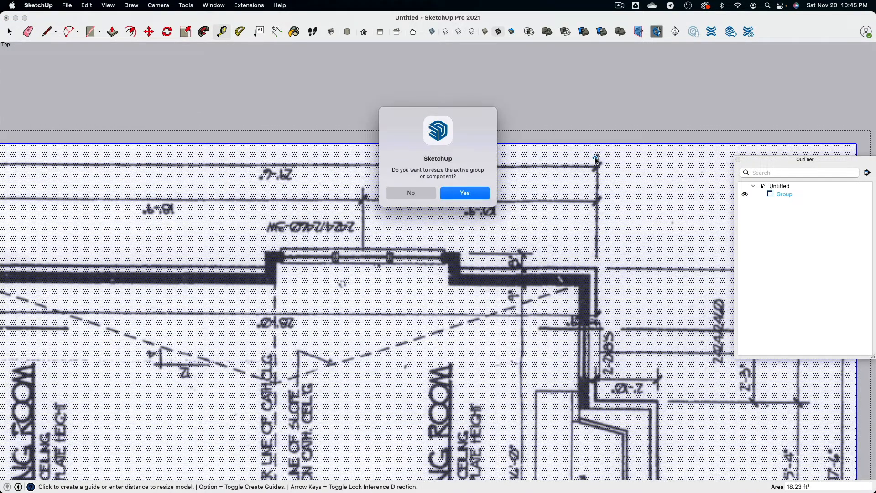
left_click(465, 193)
scroll(473, 194, "down", 4)
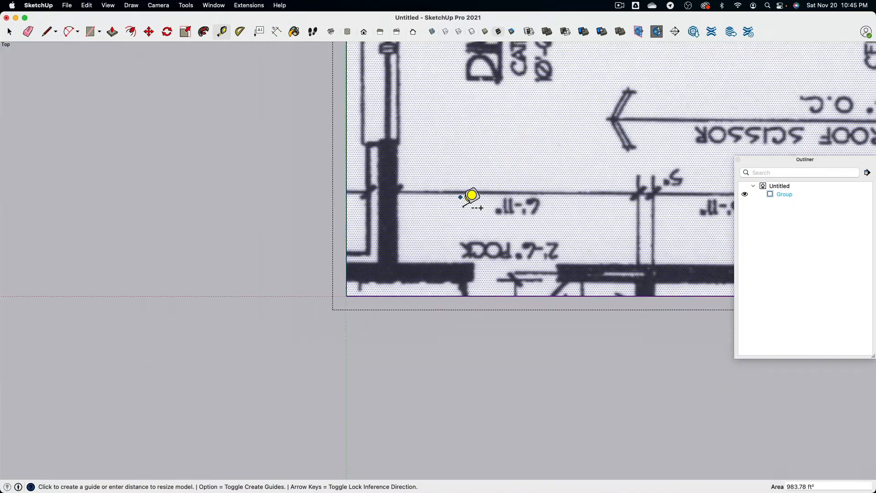
scroll(116, 106, "down", 2)
left_click(9, 32)
scroll(254, 241, "down", 3)
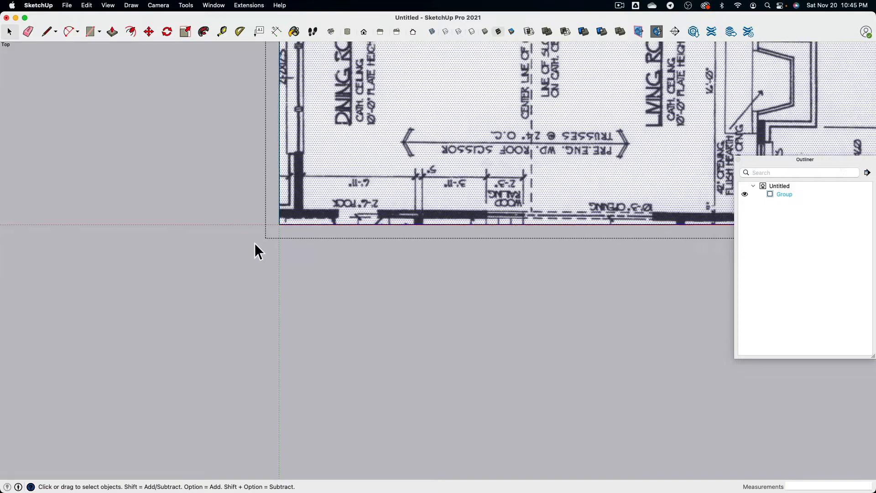
left_click(230, 244)
Move the floor plan group so the dining room's inner lower-left wall corner sits on the origin.
middle_click_drag(241, 220, 203, 263, "shift")
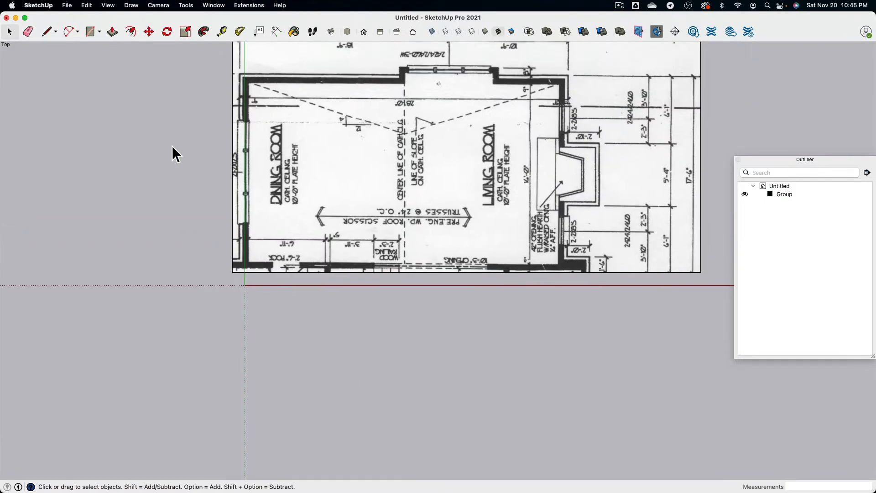
left_click(148, 31)
scroll(256, 246, "up", 5)
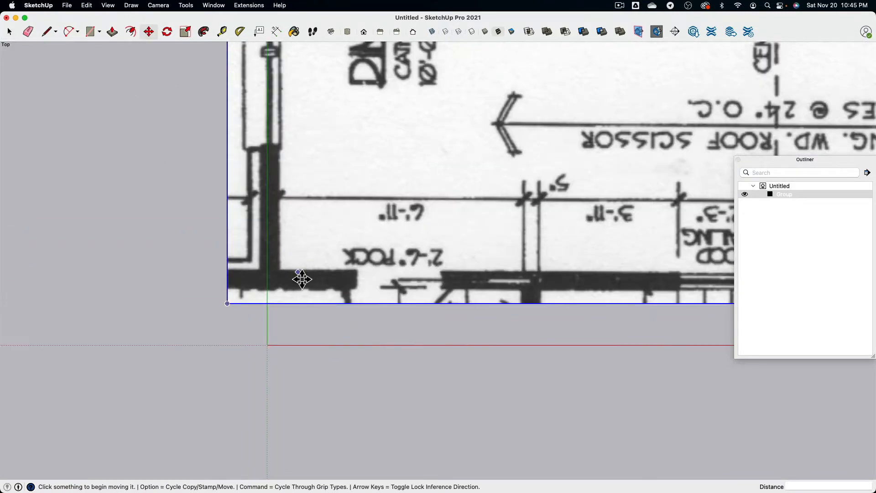
left_click(286, 277)
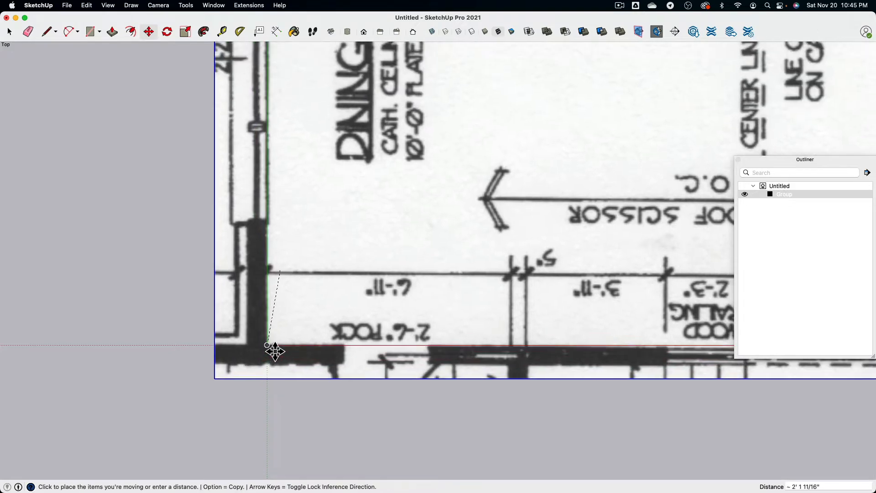
left_click(273, 352)
scroll(349, 249, "down", 8)
middle_click_drag(348, 247, 260, 250, "shift")
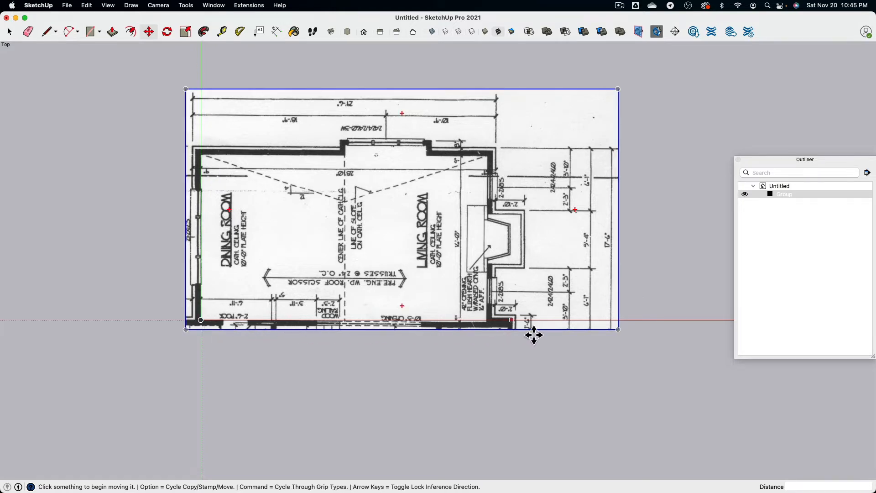
Move the floor plan group straight down along the blue axis, several feet below the origin.
middle_click_drag(231, 392, 236, 274)
left_click(223, 277)
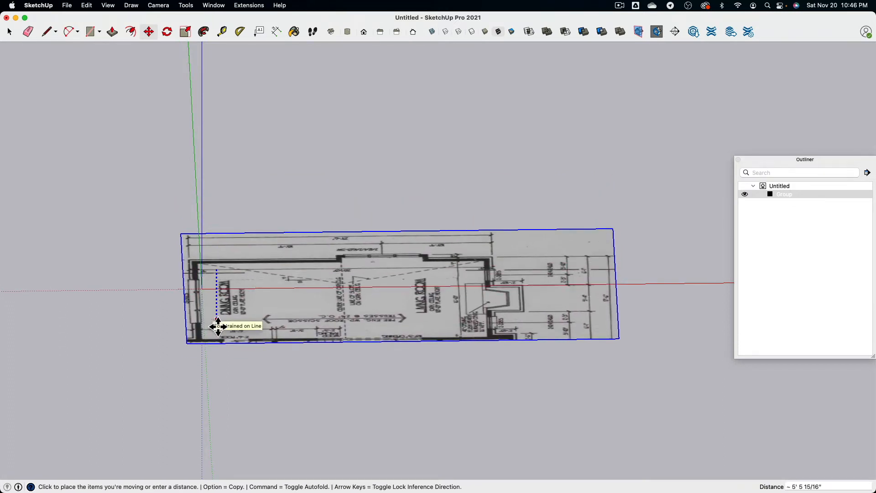
left_click(221, 336)
middle_click_drag(221, 337, 227, 213)
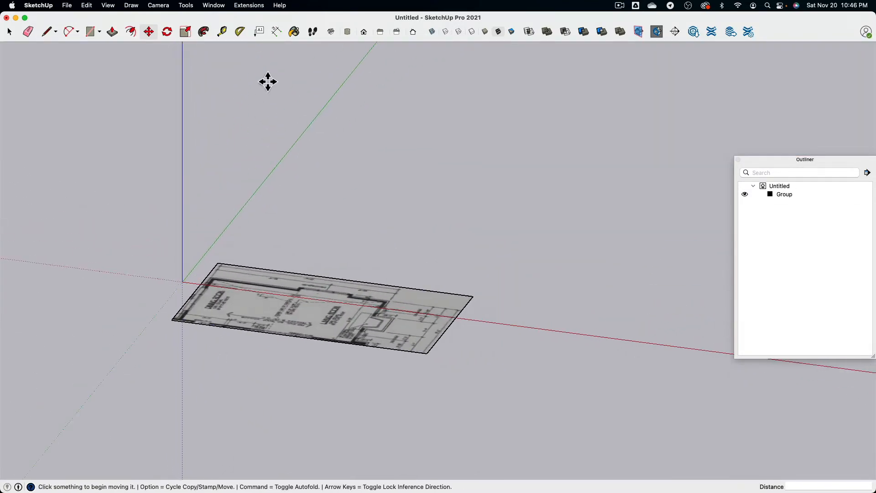
Compare the plan's front and top views, and set the camera to the front view in parallel projection.
left_click(364, 33)
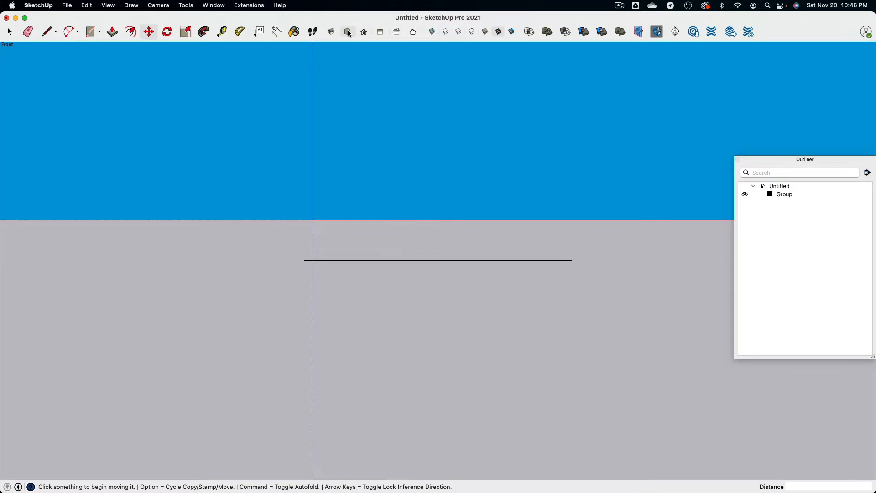
left_click(347, 32)
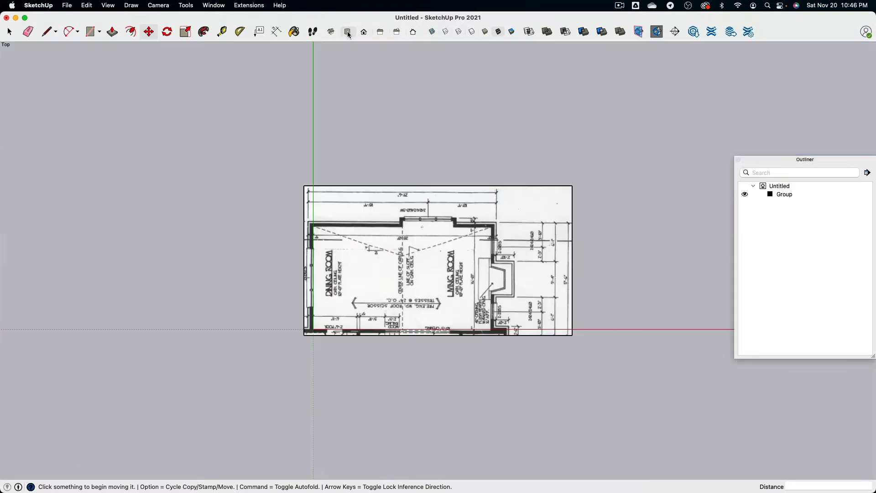
left_click(158, 6)
left_click(159, 55)
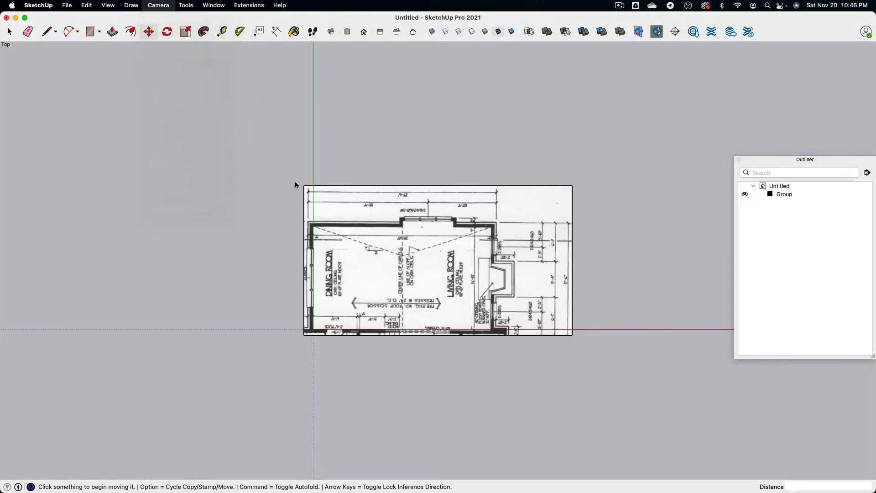
left_click(363, 32)
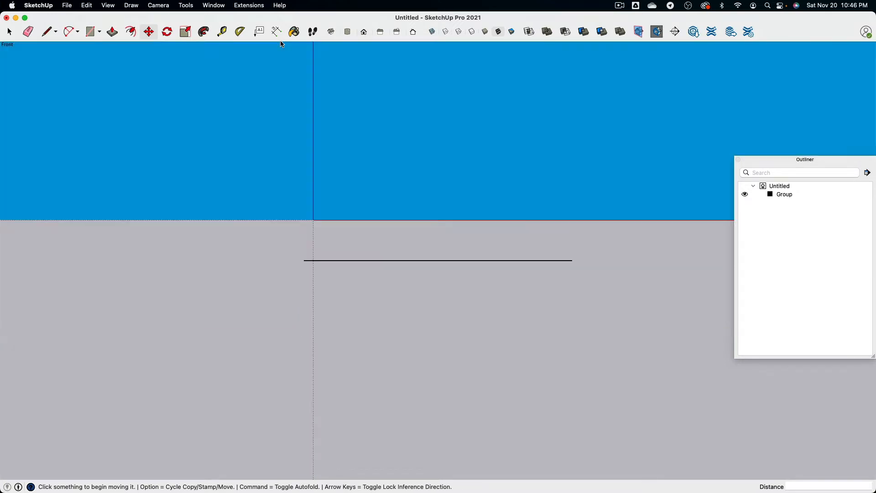
Import "Arch Drawing House S...g Room" from Archi Dimension Screenshots as an image, placed with its lower-left corner at the origin, about half the plan's width.
left_click(68, 5)
left_click(132, 191)
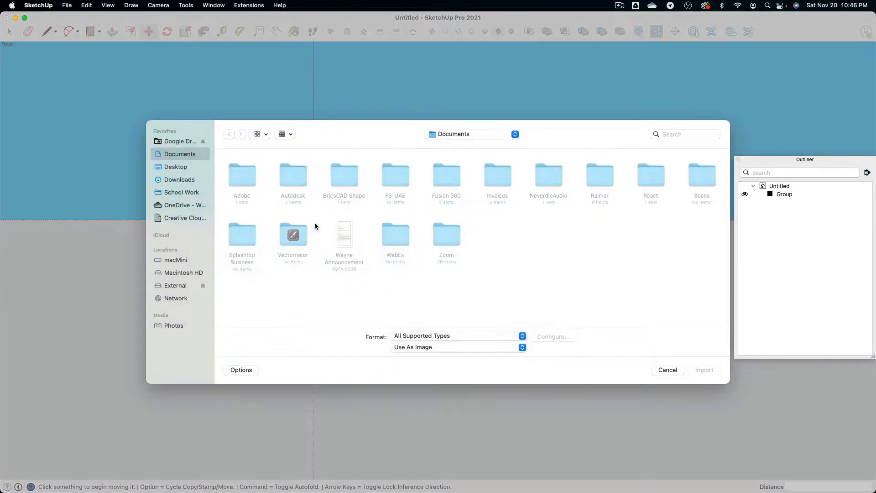
left_click(444, 140)
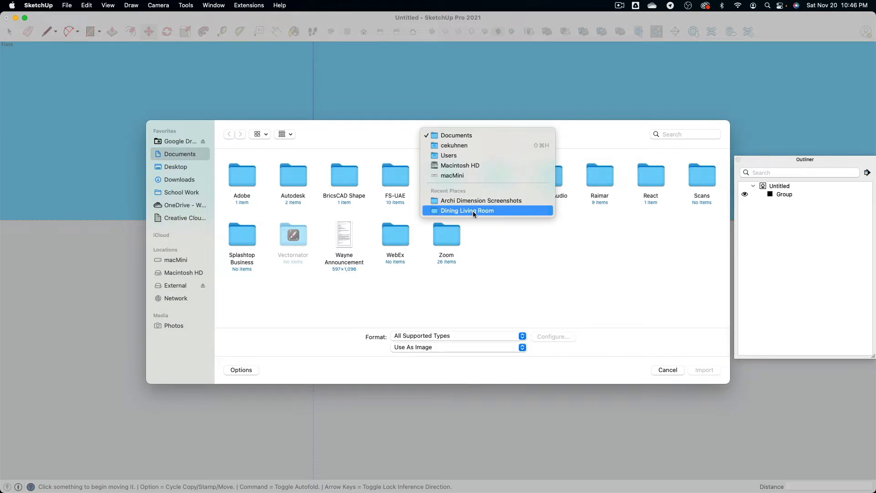
left_click(465, 201)
left_click(295, 181)
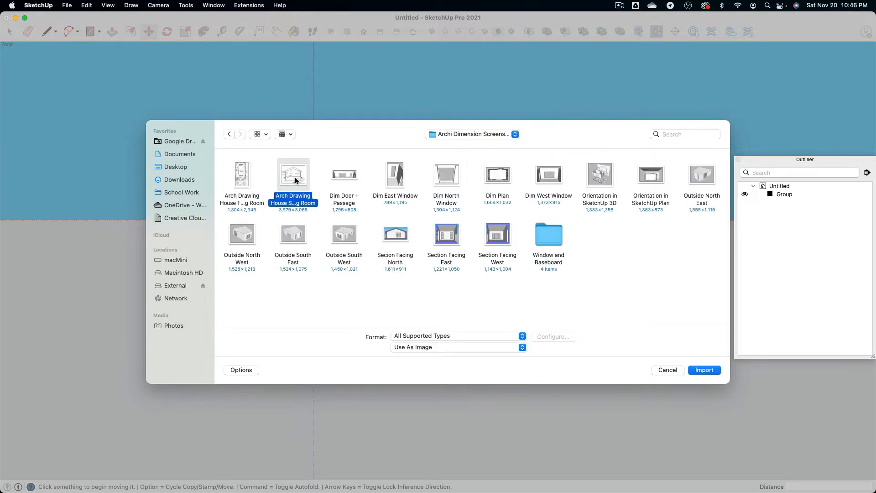
left_click(704, 369)
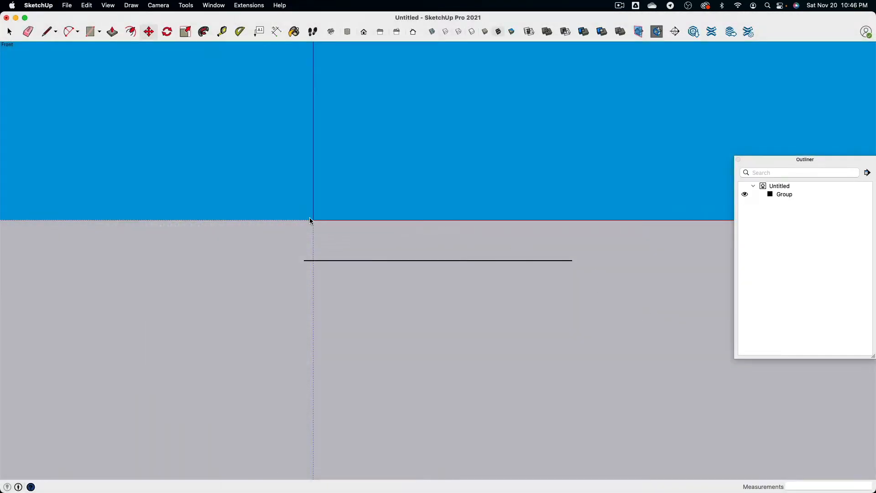
left_click(457, 109)
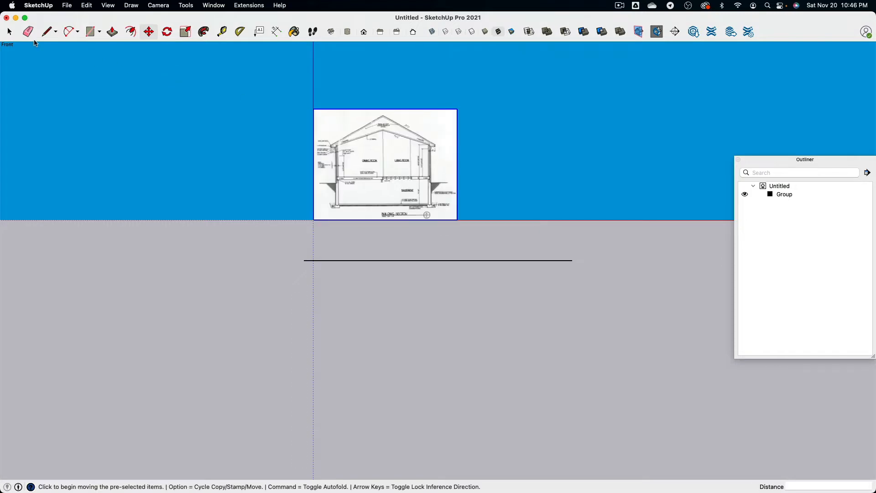
Explode the imported building section image and make its face and edges into a group.
key("space")
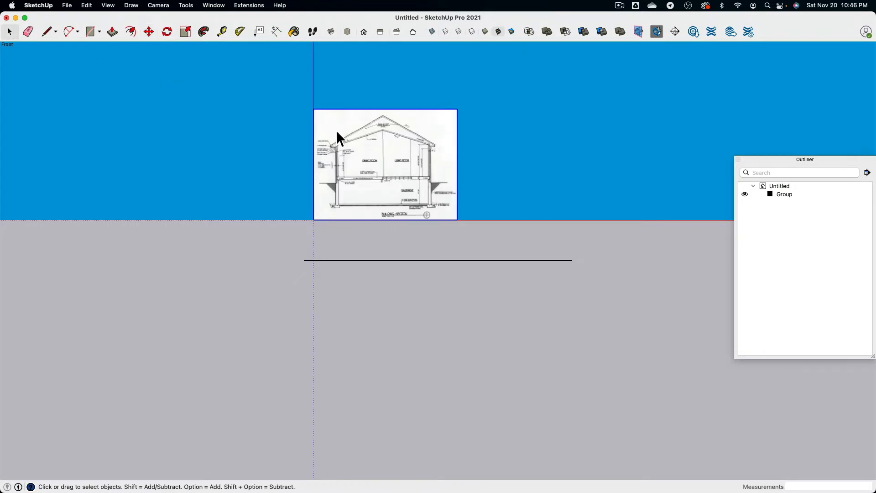
right_click(352, 138)
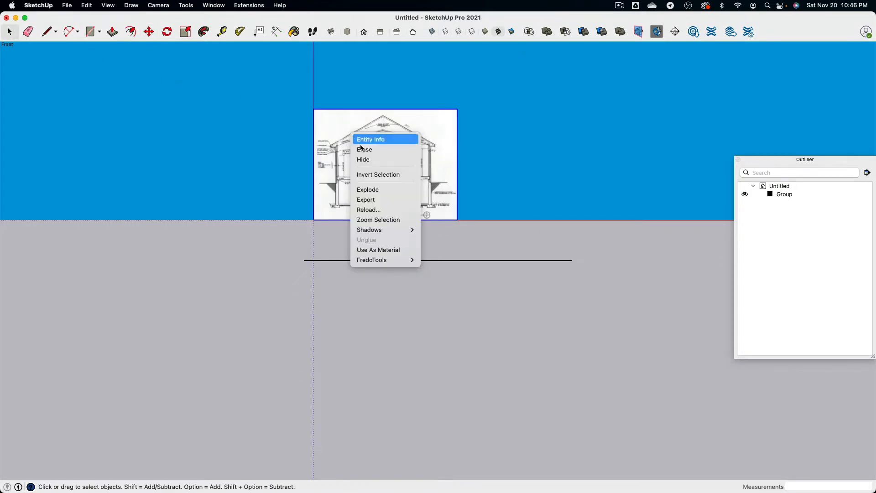
left_click(384, 189)
right_click(368, 135)
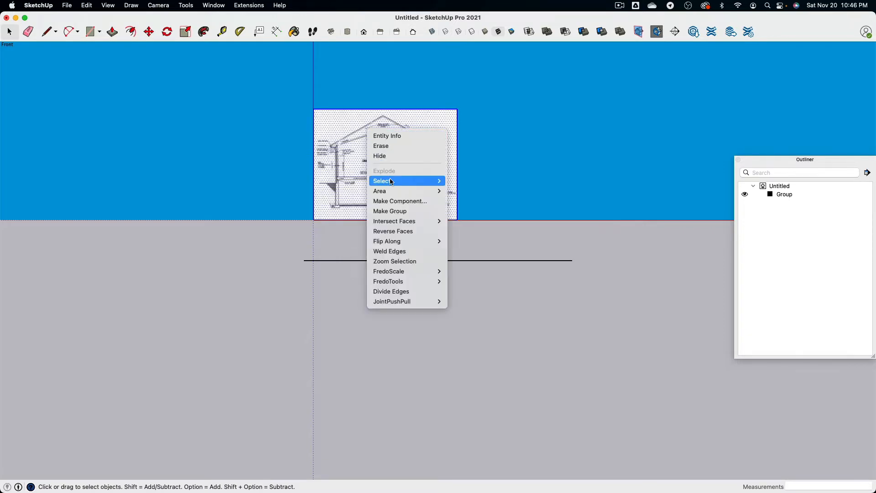
left_click(390, 210)
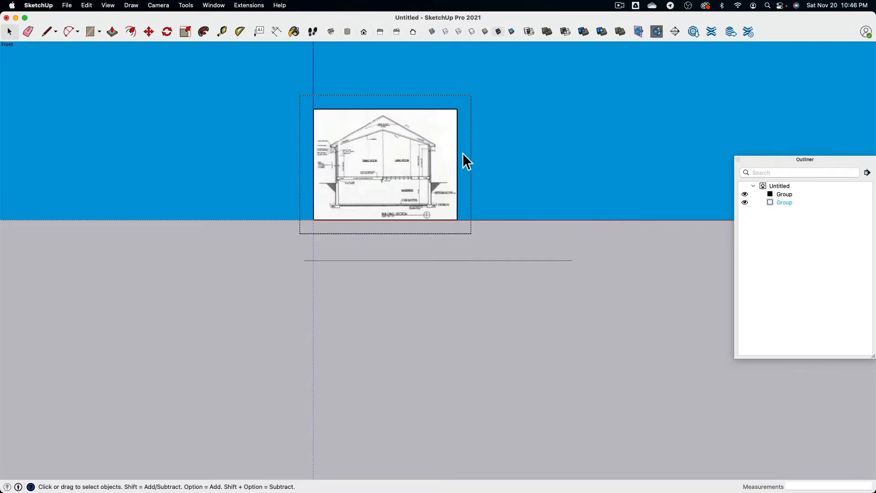
Inside the section group, rescale the drawing with the Tape Measure so the living room's 10'-0" plate height equals 10', and close the group.
scroll(437, 153, "up", 5)
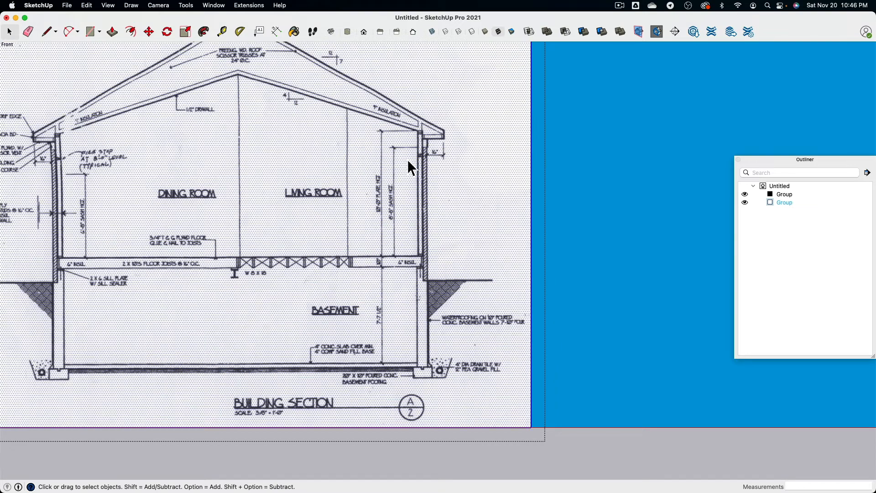
left_click(240, 31)
scroll(320, 114, "up", 1)
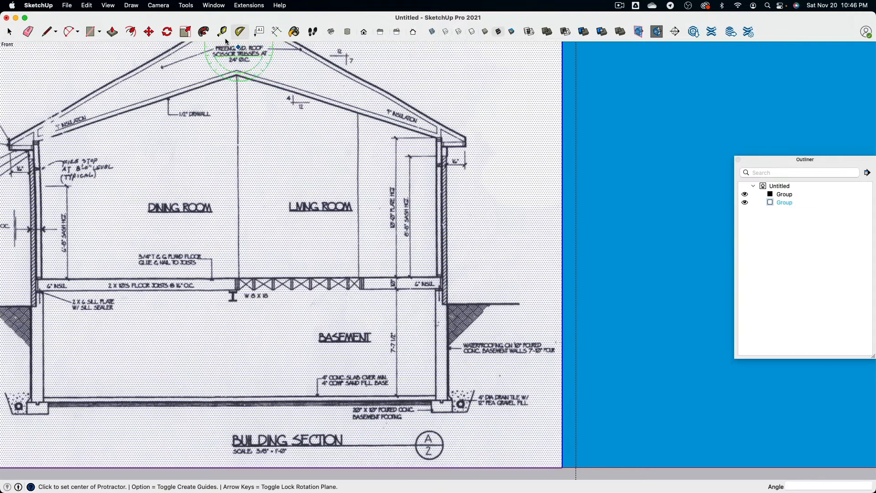
left_click(222, 32)
scroll(418, 143, "up", 4)
scroll(418, 142, "up", 3)
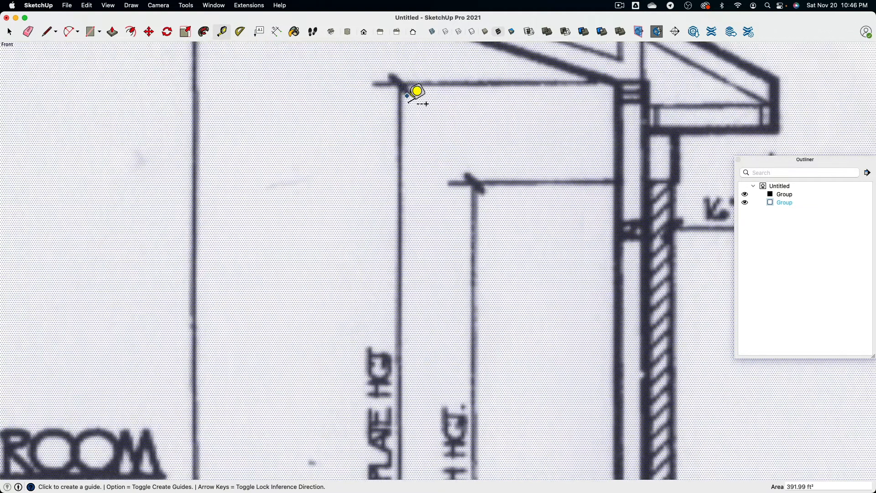
left_click(410, 83)
scroll(424, 183, "down", 2)
scroll(417, 196, "down", 3)
scroll(418, 360, "up", 3)
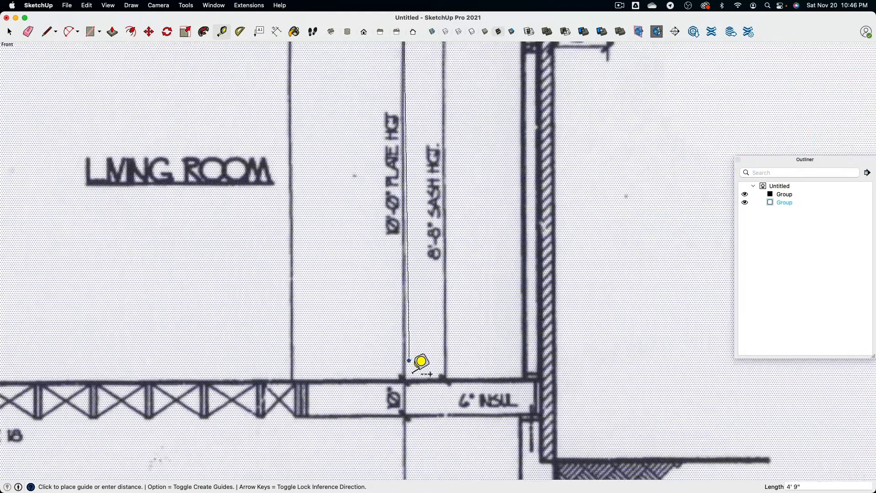
left_click(417, 380)
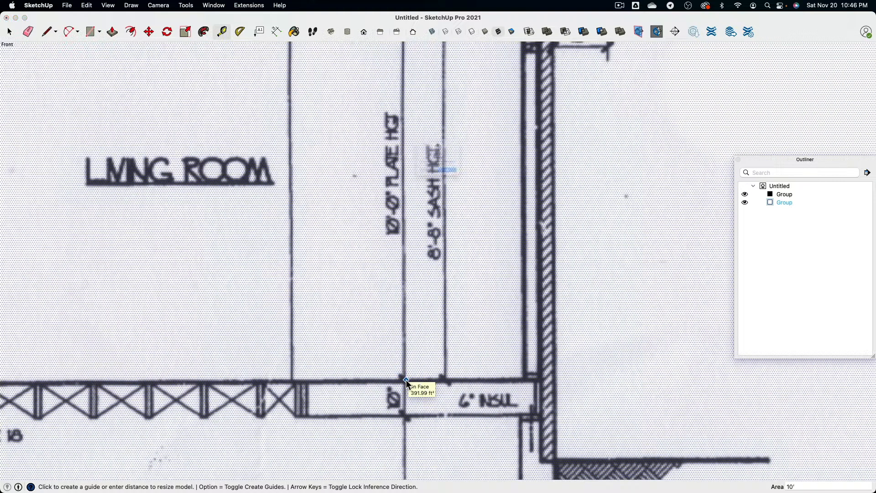
key("Return")
left_click(464, 193)
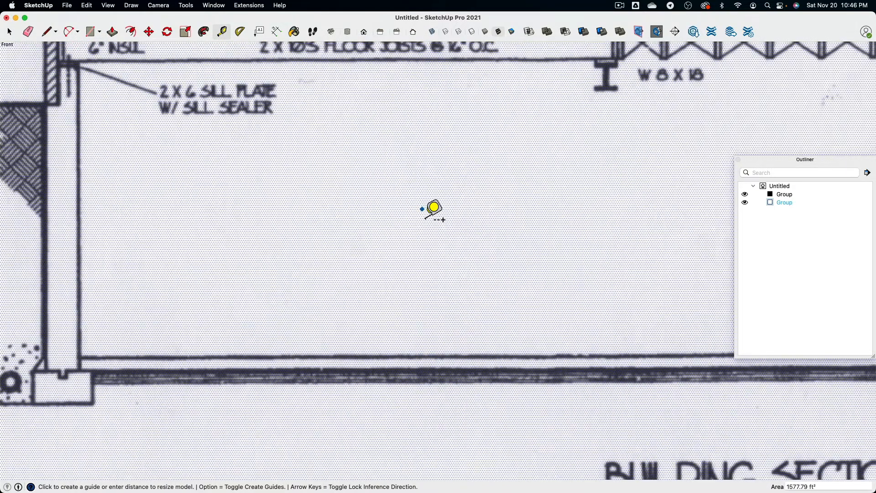
scroll(433, 207, "down", 8)
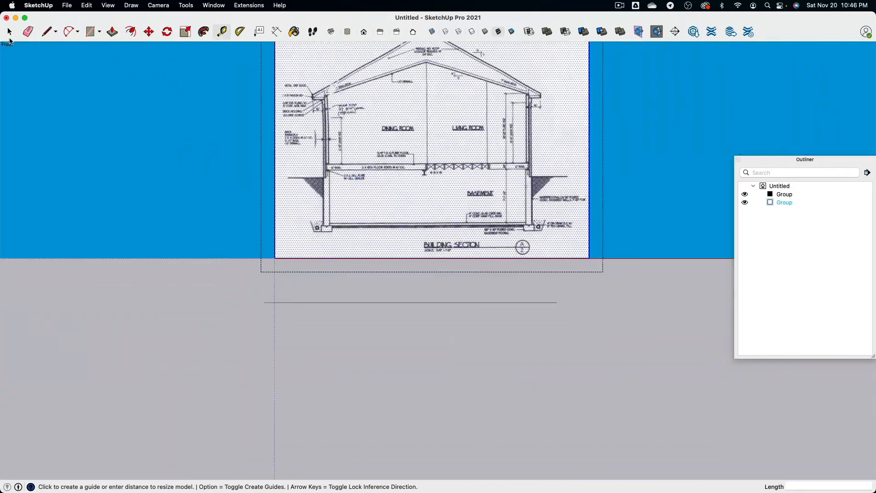
key("space")
left_click(156, 89)
Move the building section group so the dining room's inner left wall corner at floor level sits on the origin, and deselect it.
left_click(149, 32)
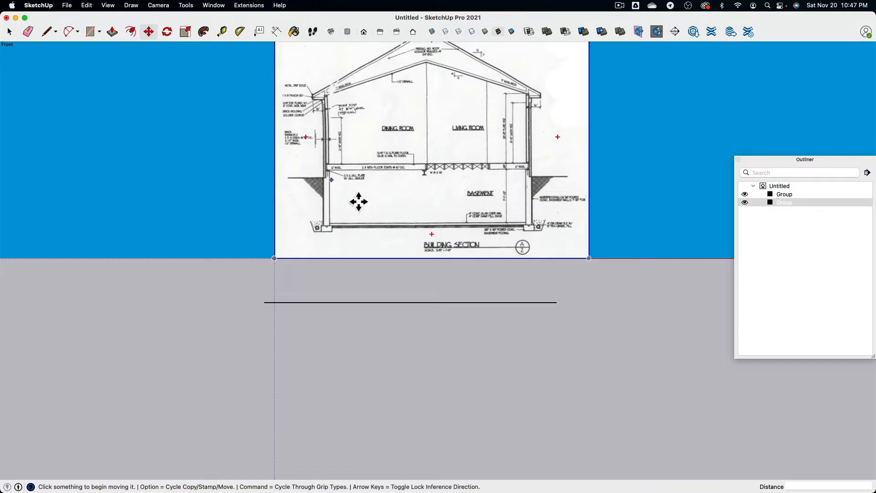
scroll(329, 164, "up", 10)
left_click(290, 117)
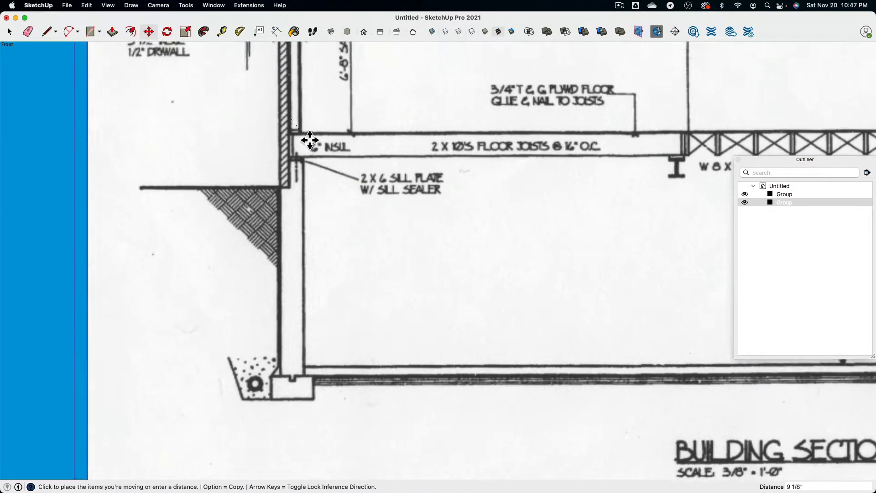
scroll(294, 168, "down", 8)
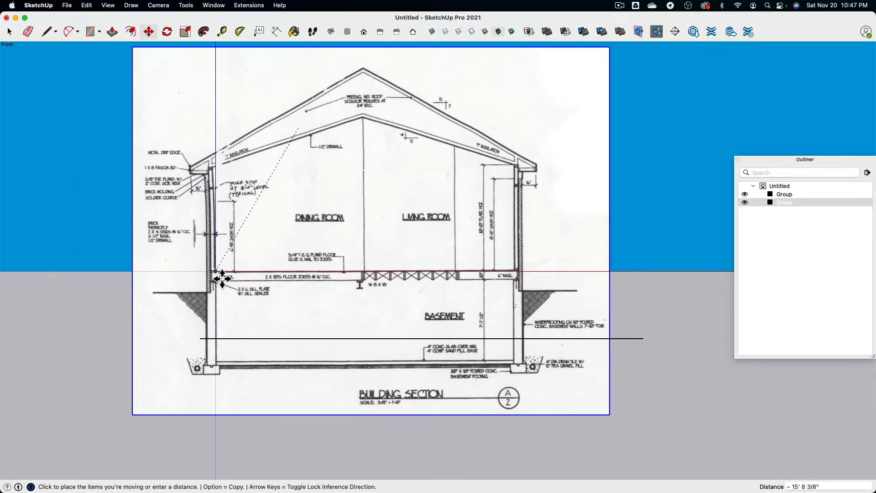
scroll(218, 275, "up", 5)
left_click(221, 288)
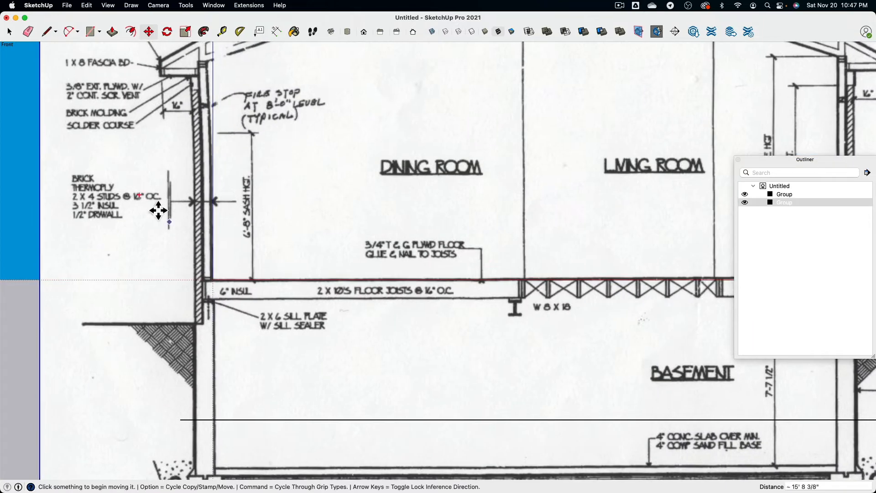
scroll(187, 197, "down", 3)
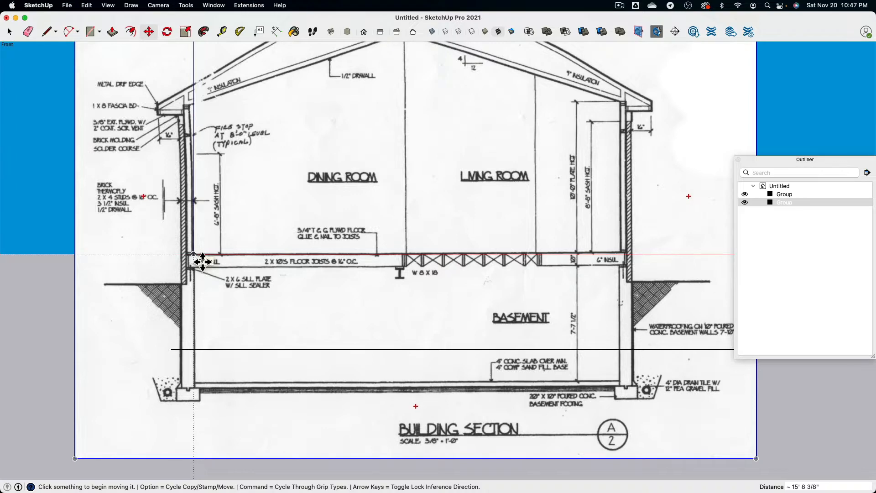
key("Escape")
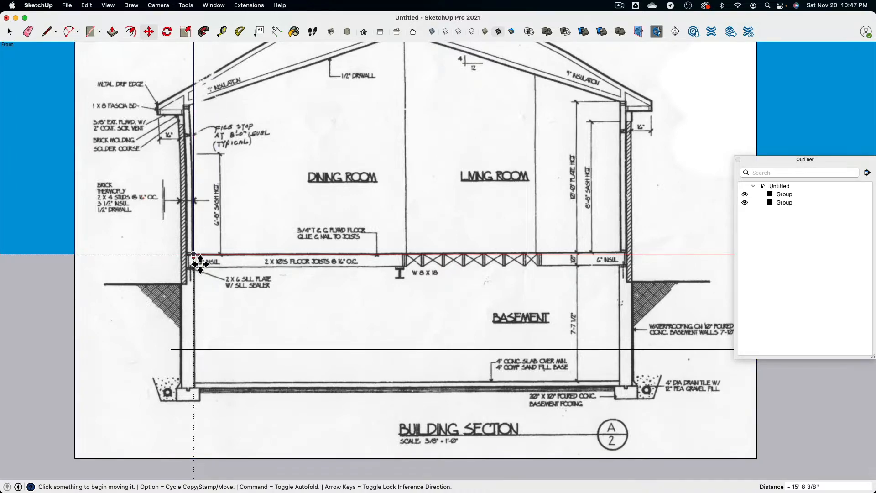
scroll(200, 264, "down", 3)
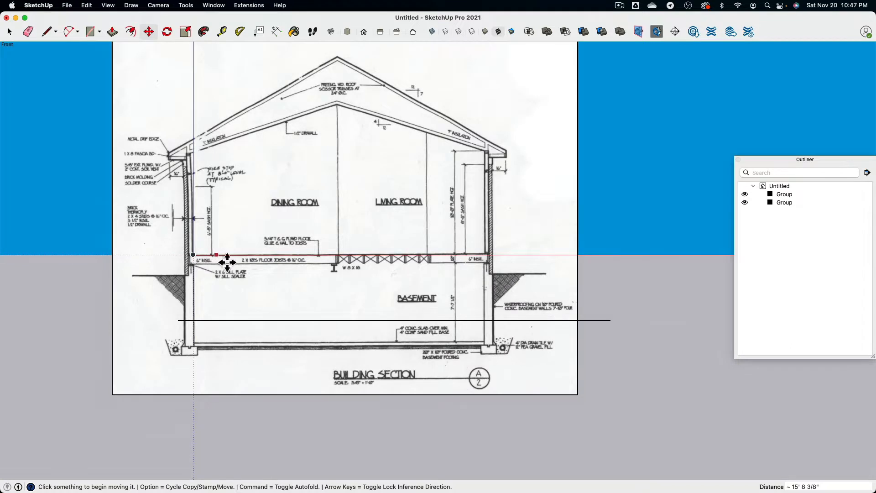
Move the building section group back along the green axis by about 23' 7", behind the floor plan.
left_click(448, 261)
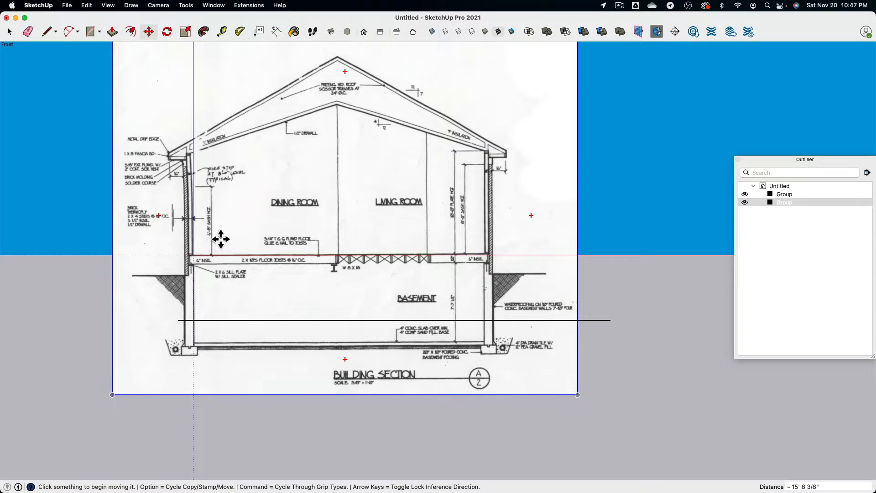
scroll(231, 226, "down", 3)
middle_click_drag(242, 217, 108, 401)
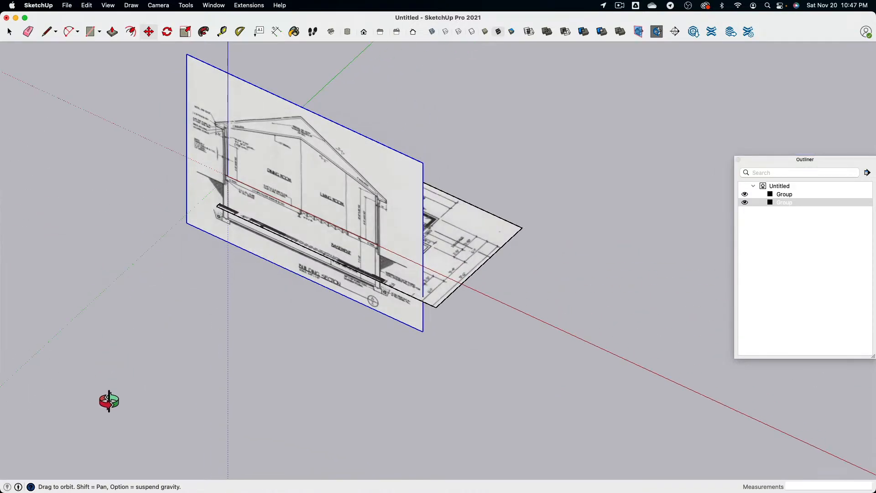
scroll(262, 207, "up", 2)
middle_click_drag(247, 218, 230, 335, "shift")
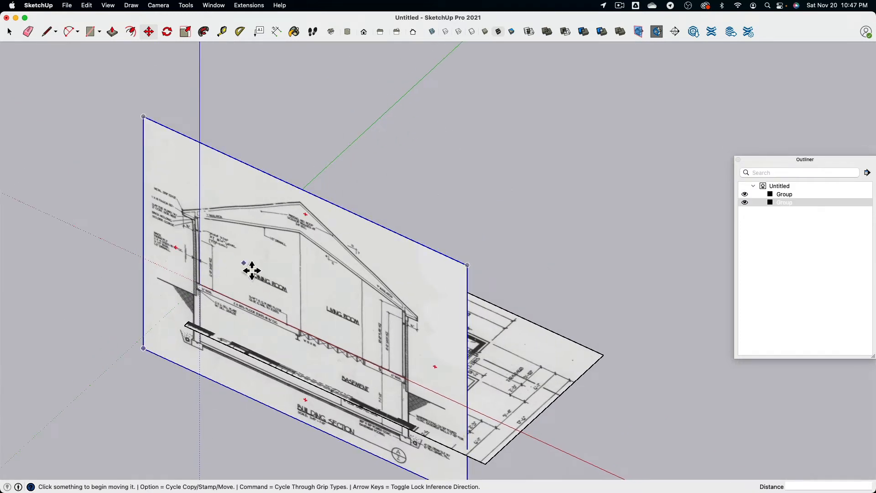
left_click(239, 287)
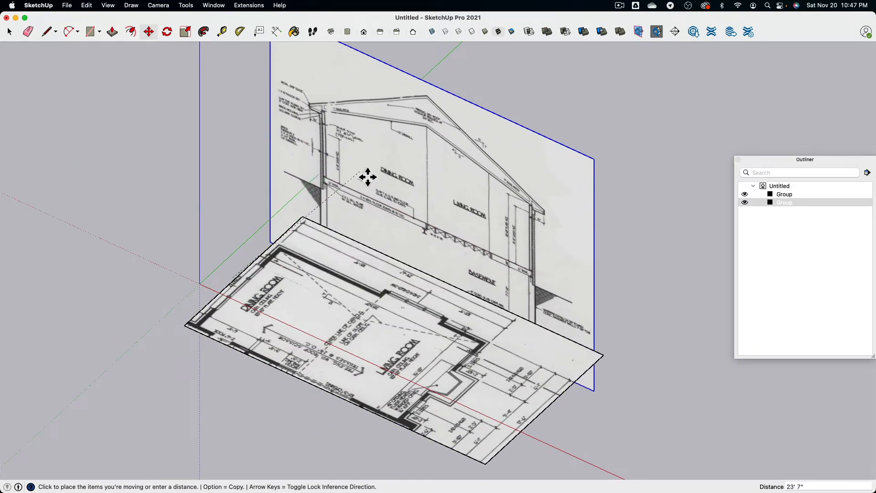
middle_click_drag(360, 172, 408, 177)
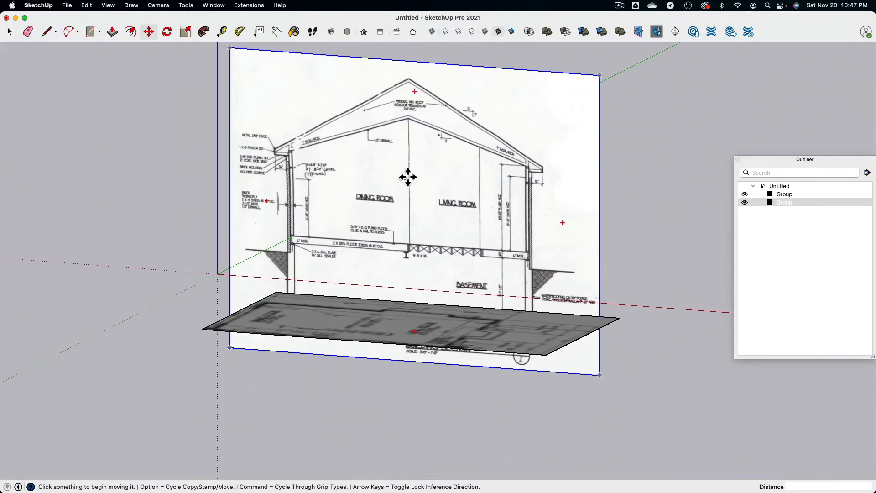
middle_click_drag(376, 229, 187, 124)
Rename the floor plan group as Arch Plan View in the Outliner.
key("space")
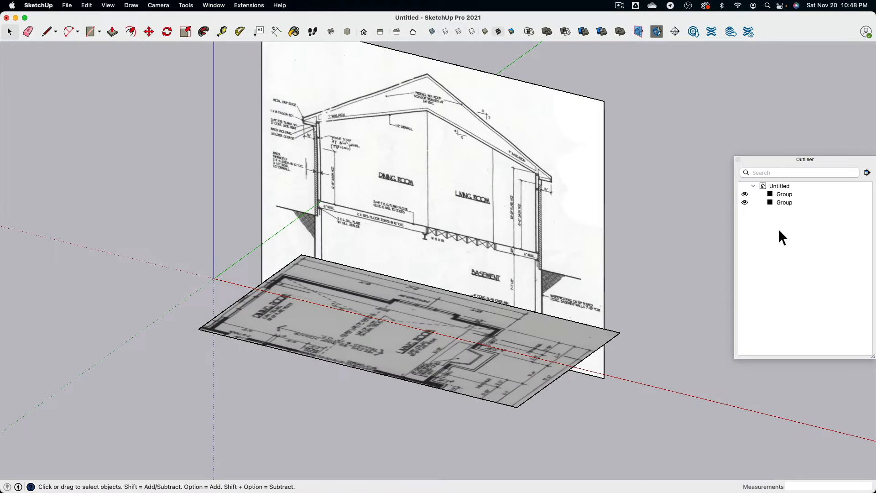
left_click(785, 195)
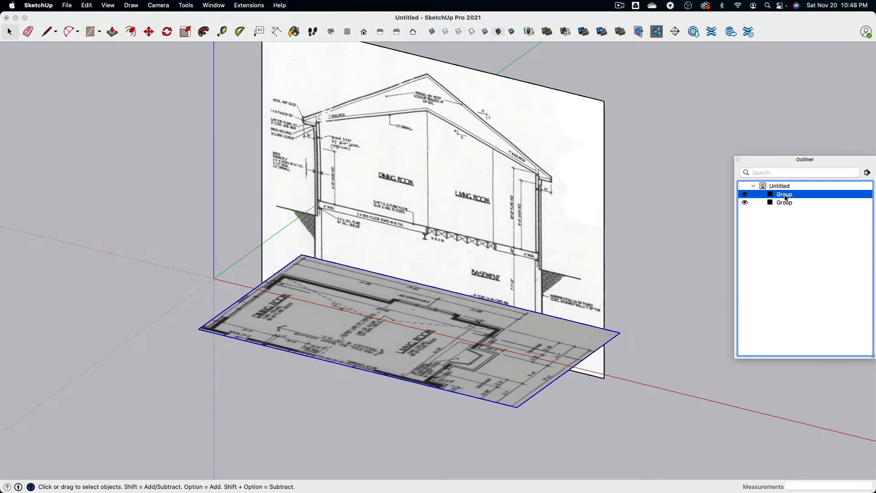
left_click(787, 199)
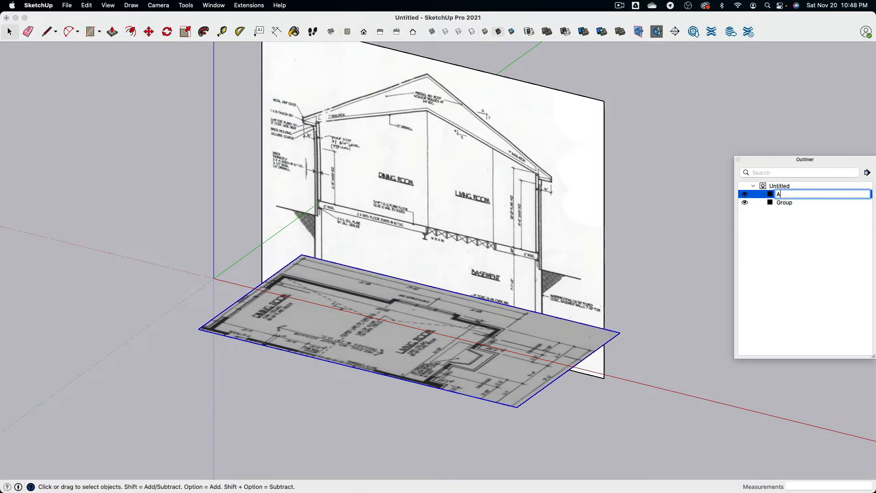
type("Arch Plan View")
key("Return")
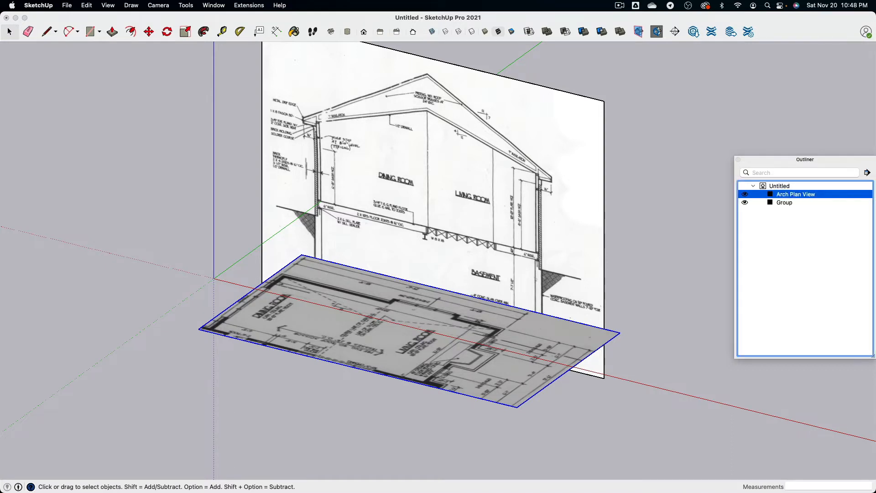
Rename the building section group as Arch Elevation View in the Outliner.
left_click(785, 204)
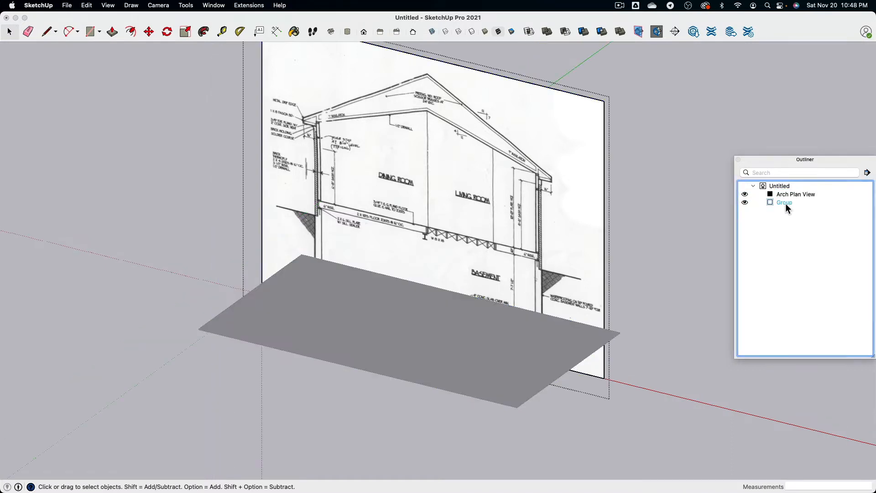
left_click(787, 203)
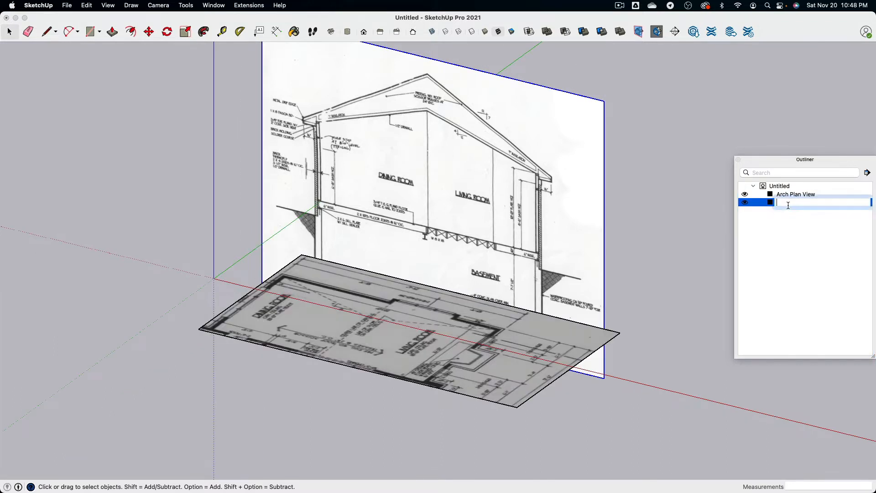
type("Arch ")
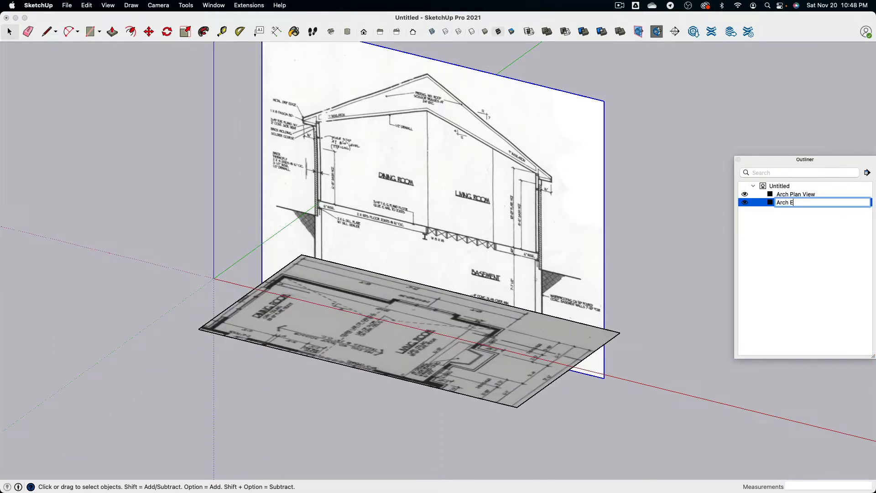
type("Elevation View")
key("Return")
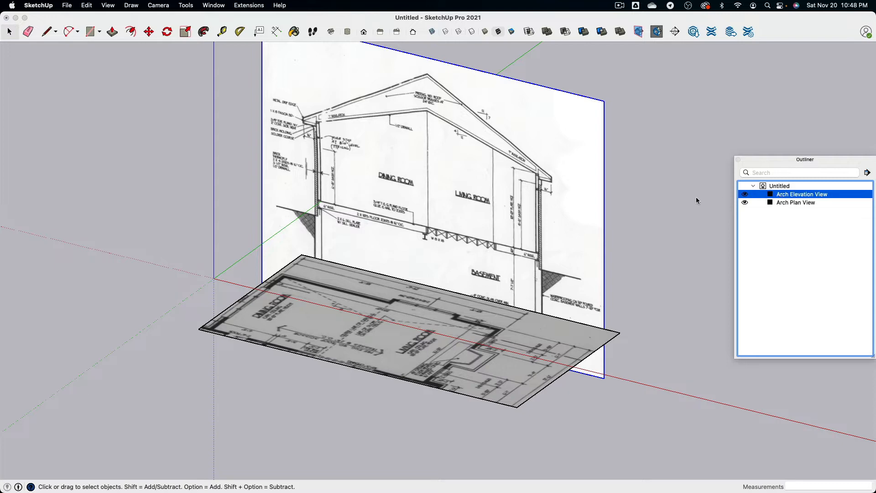
Deselect the section group and draw a 16' line in top view from the origin along the green axis, tracing the dining room's inner wall.
left_click(666, 202)
left_click(655, 200)
middle_click_drag(652, 201, 641, 226)
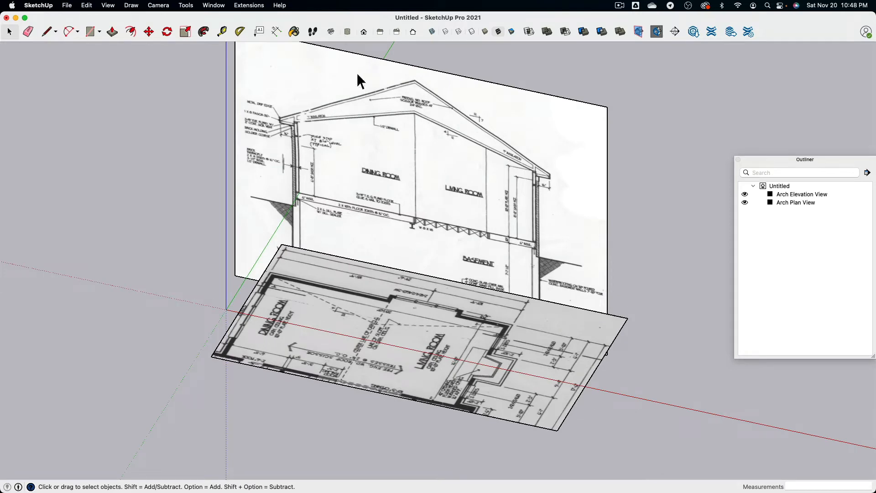
left_click(347, 32)
scroll(319, 279, "up", 5)
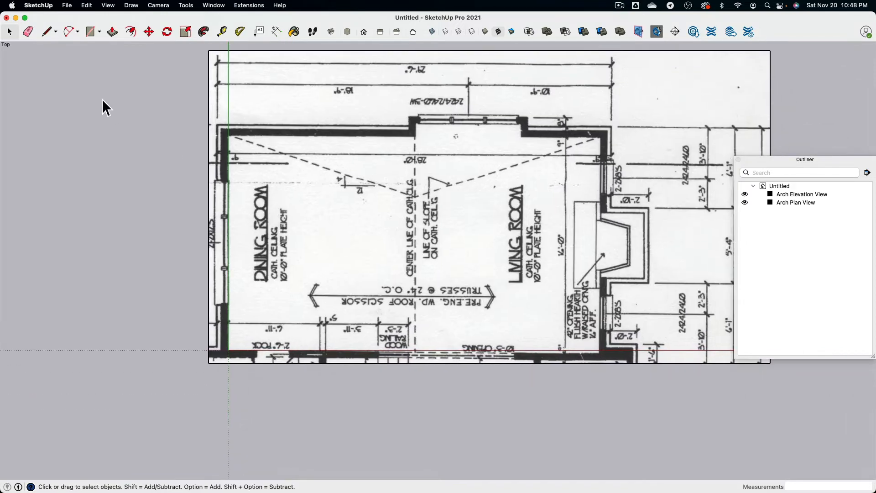
left_click(50, 32)
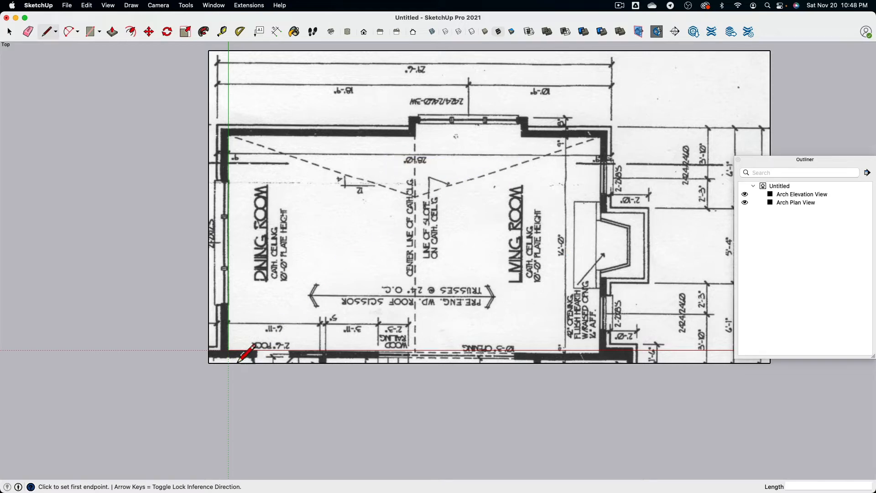
left_click(229, 350)
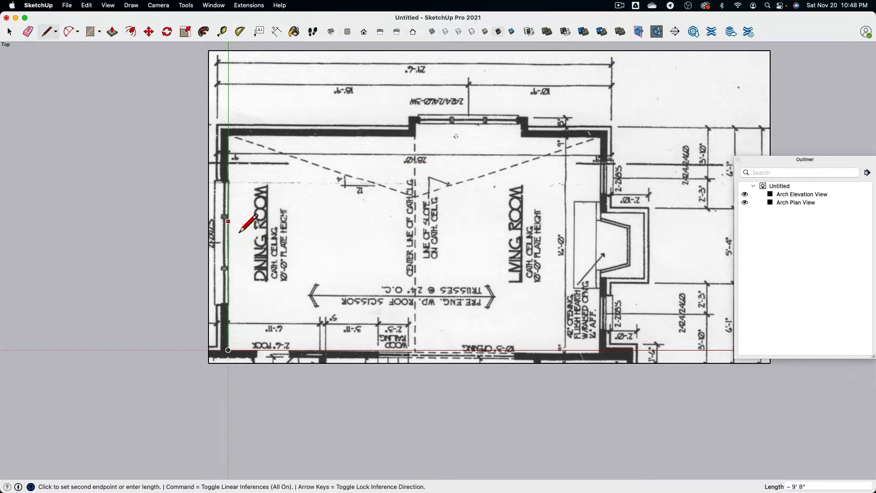
type("16'")
key("Return")
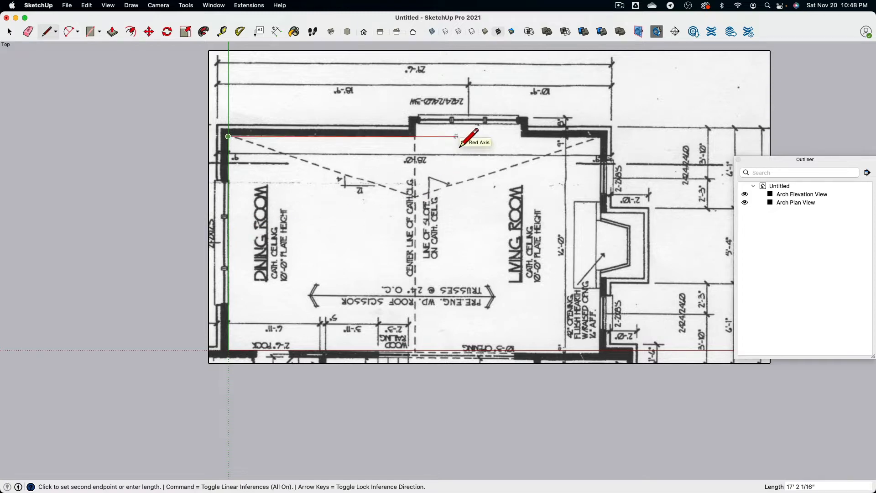
Continue the room outline with a 28' line along the red axis and close the rectangle back at the origin.
type("28'")
key("Return")
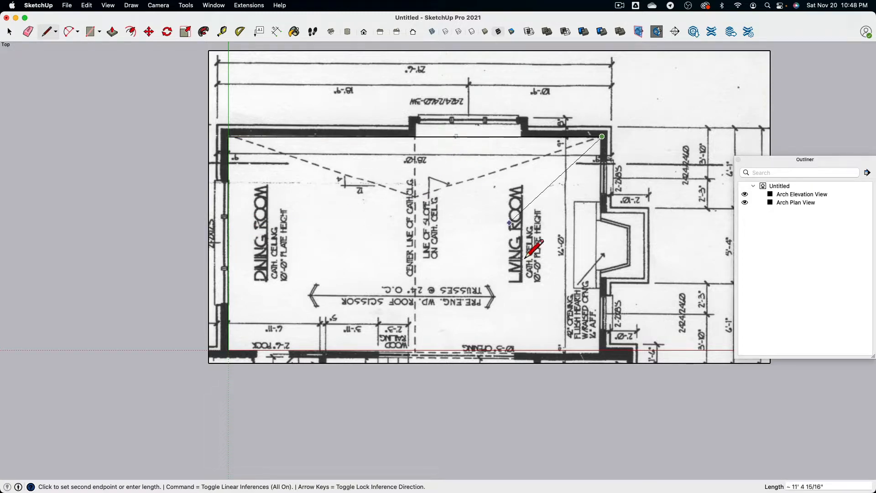
left_click(602, 351)
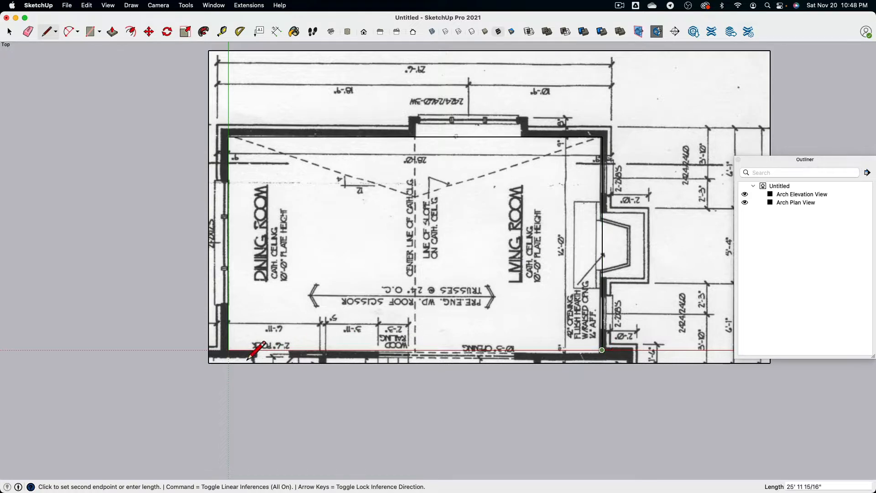
left_click(228, 351)
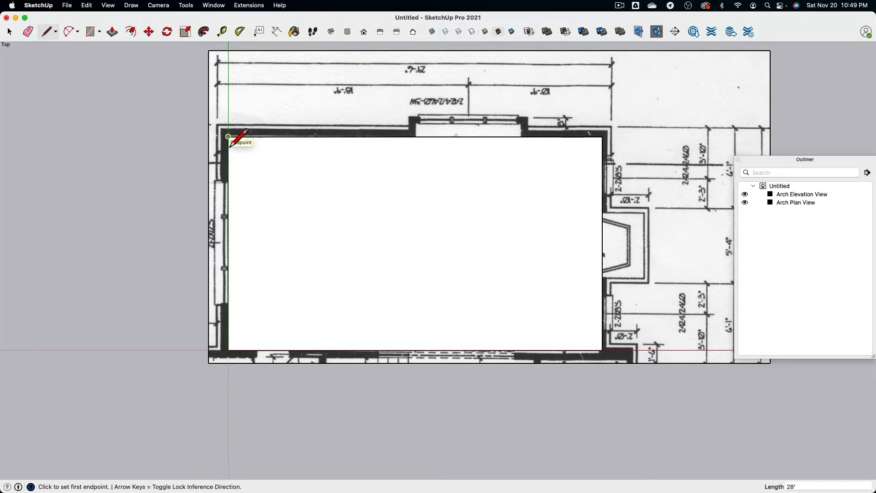
Try to move the rectangle's dining room side edge 5" outward along the red axis.
left_click(11, 31)
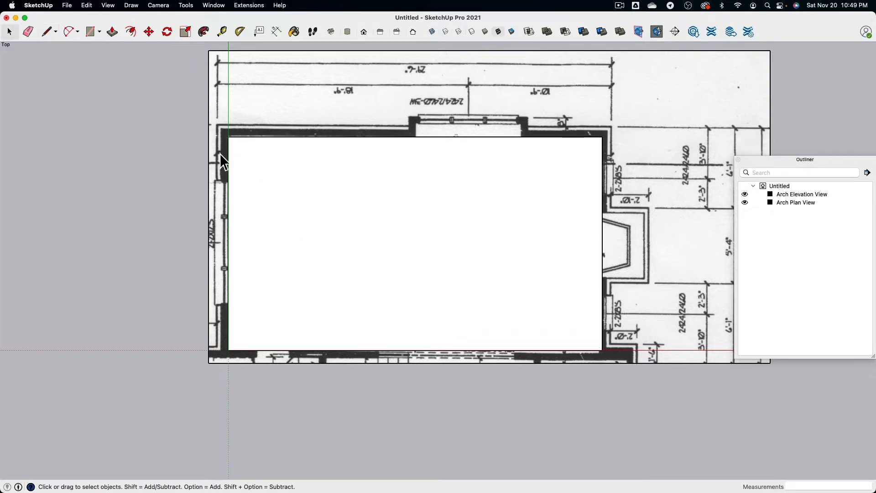
scroll(224, 154, "up", 5)
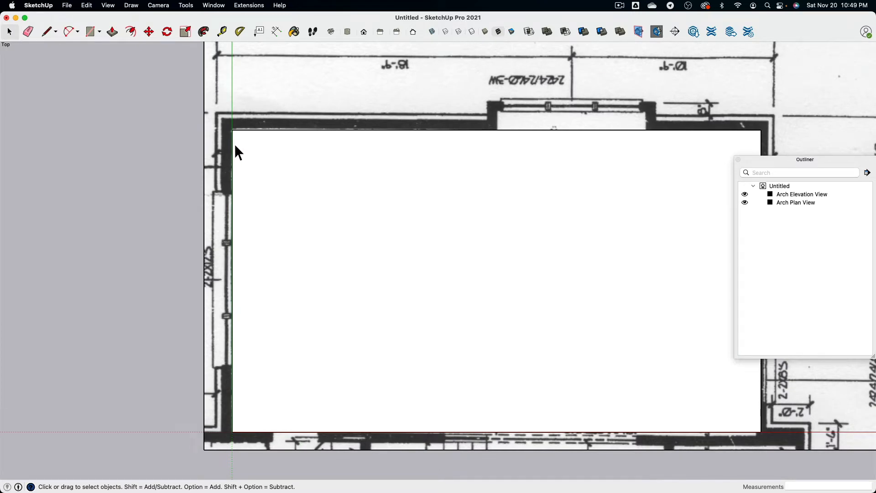
left_click(147, 32)
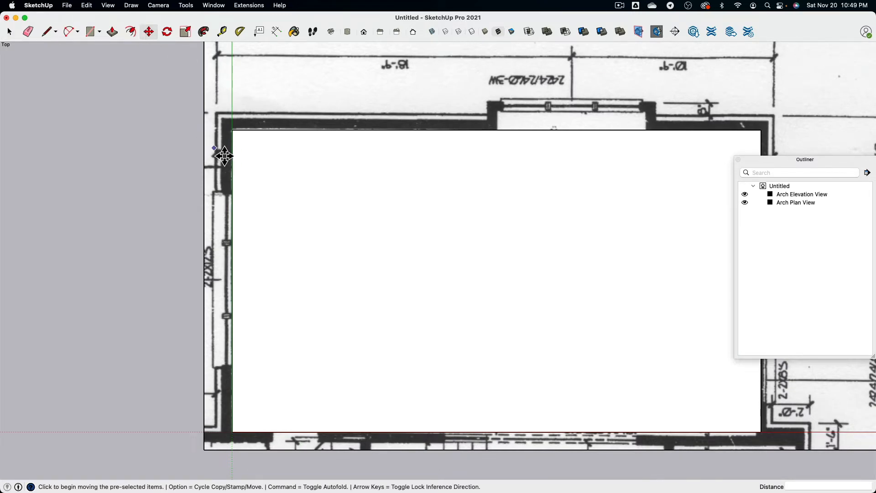
left_click(237, 156)
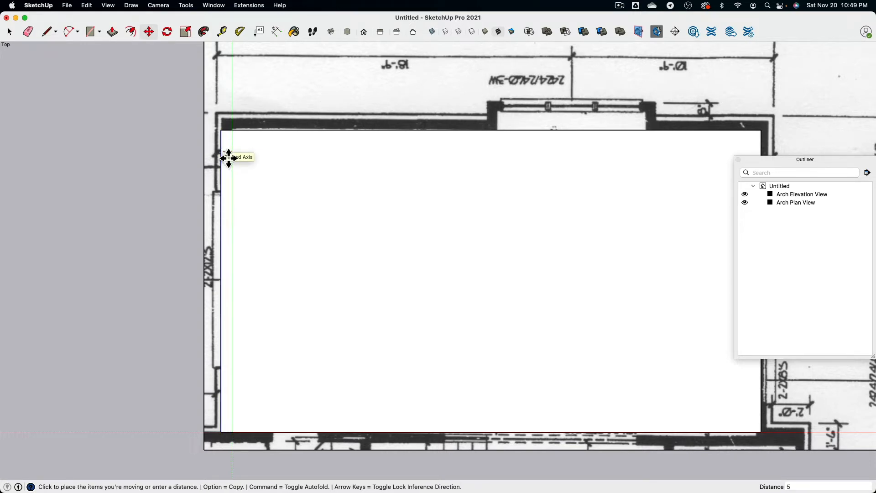
left_click(228, 159)
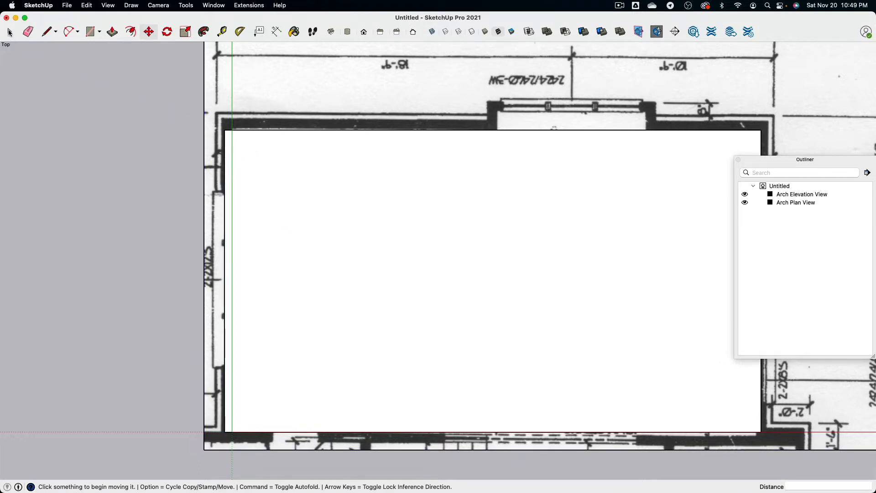
left_click(9, 32)
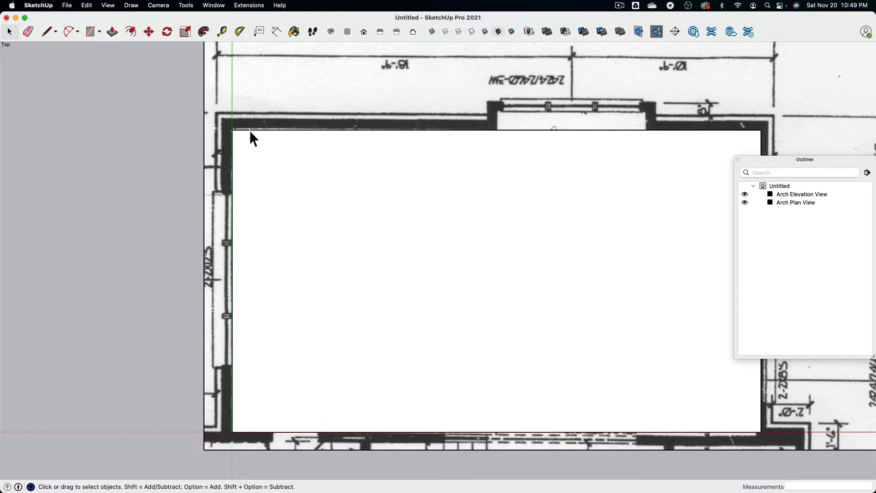
Move the rectangle's dining room side edge 5" outward along the red axis to take in the wall thickness.
key("m")
left_click(240, 152)
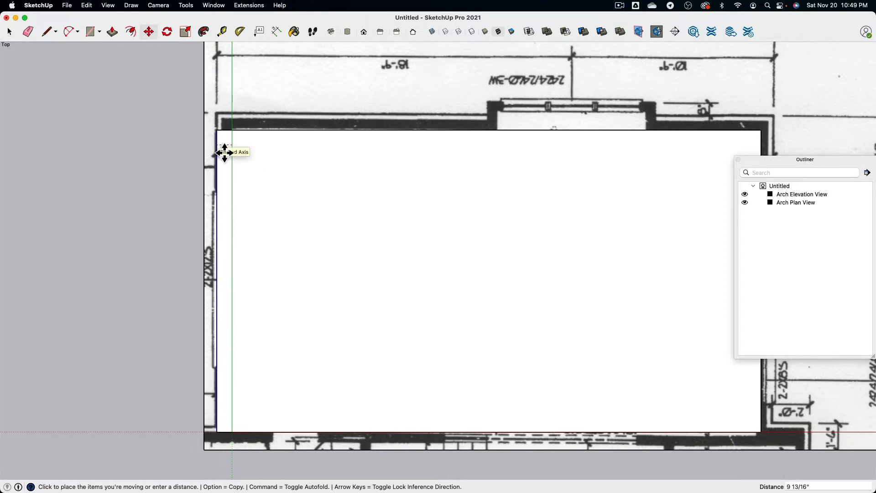
type("5")
key("Return")
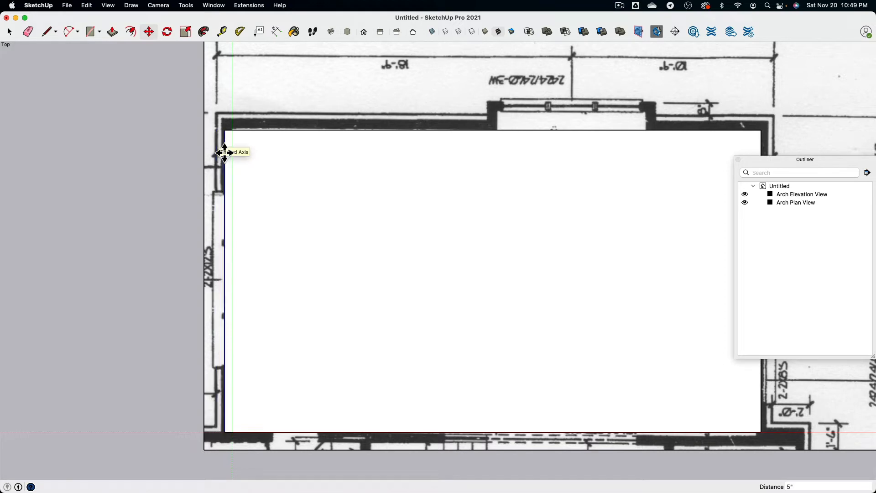
key("space")
Move the rectangle's edge on the red axis 5" outward along the green axis over the door opening wall.
middle_click_drag(296, 400, 297, 261, "shift")
scroll(252, 314, "up", 4)
left_click(251, 276)
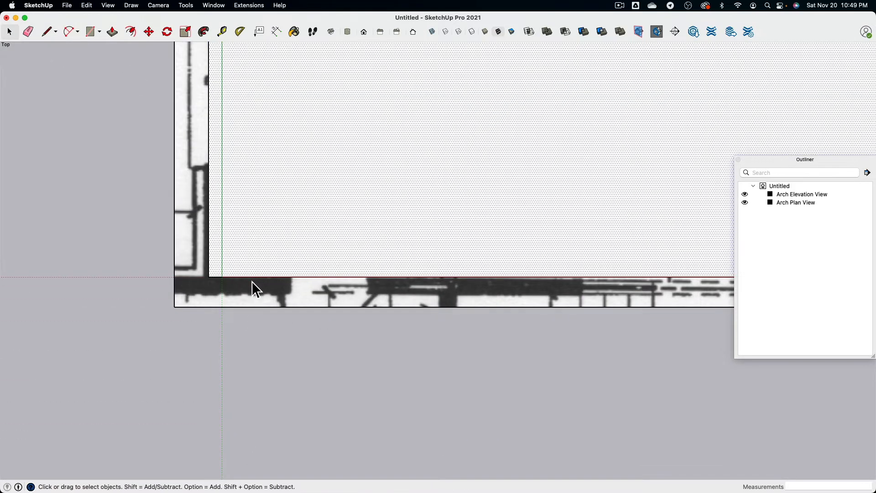
left_click(252, 281)
left_click(153, 30)
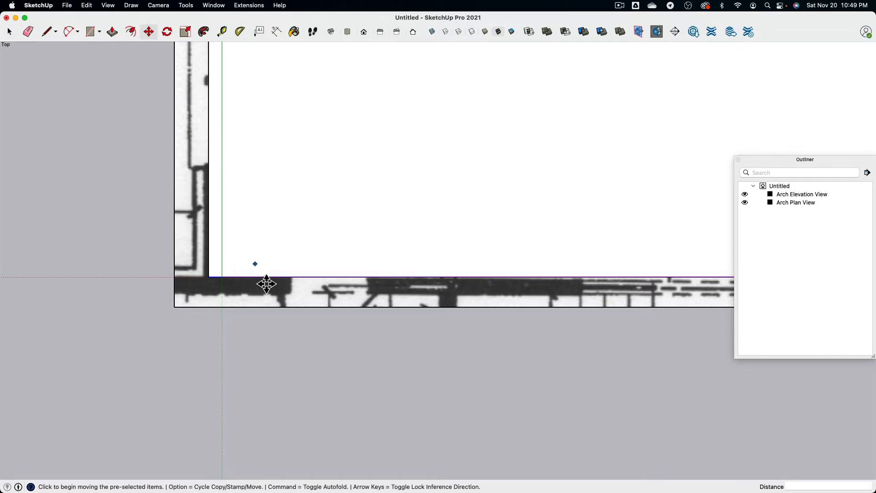
left_click(268, 285)
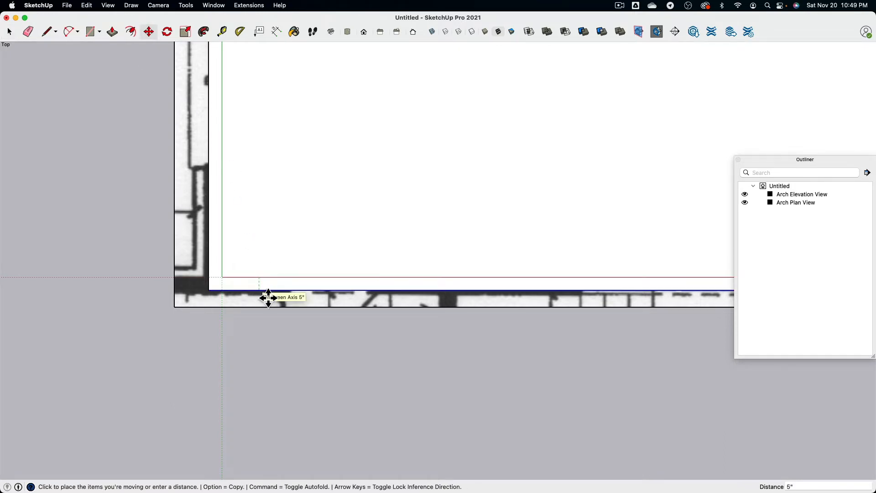
left_click(267, 298)
Move the rectangle's edge on the fireplace side 5" outward along the red axis.
scroll(267, 305, "down", 10)
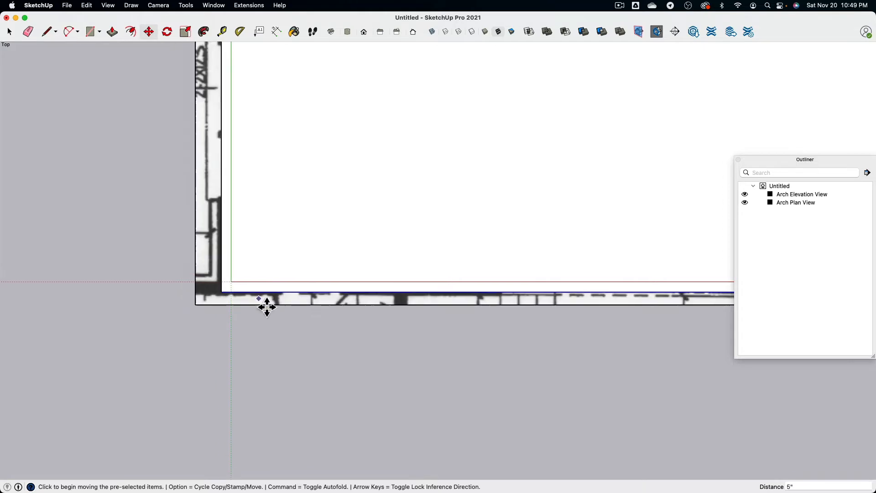
scroll(406, 142, "up", 3)
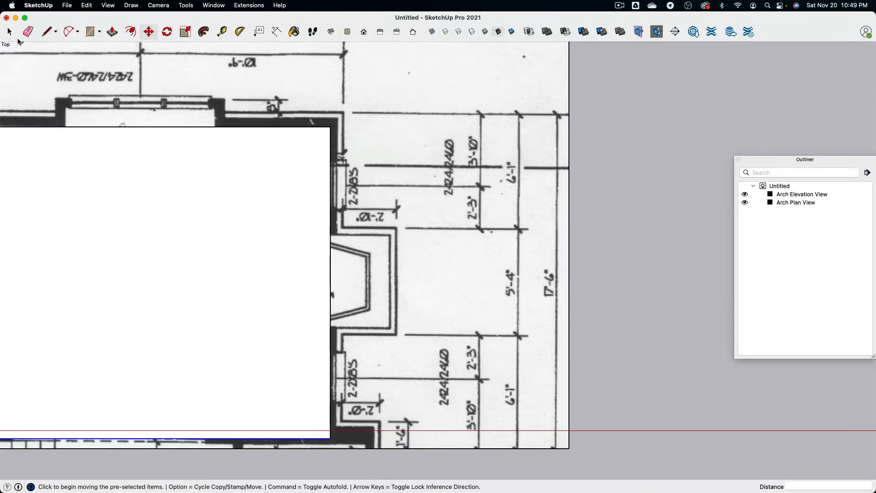
left_click(9, 31)
scroll(331, 134, "up", 3)
left_click(332, 138)
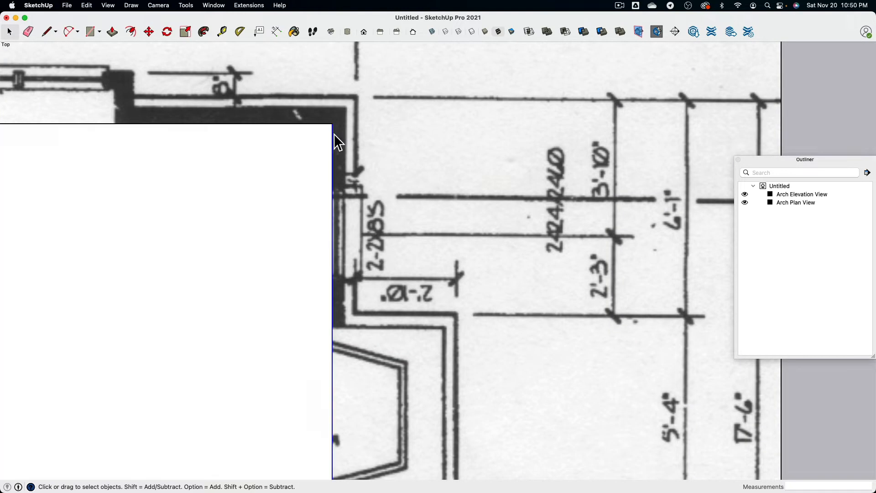
left_click(149, 32)
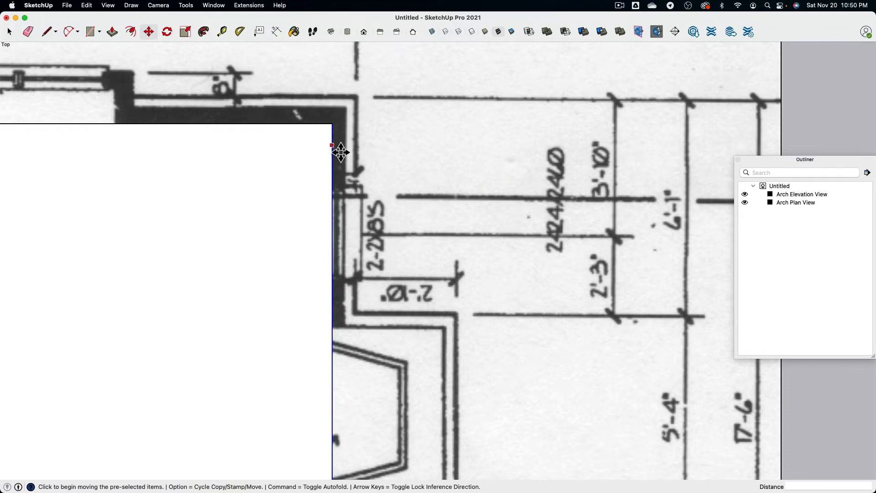
left_click(332, 144)
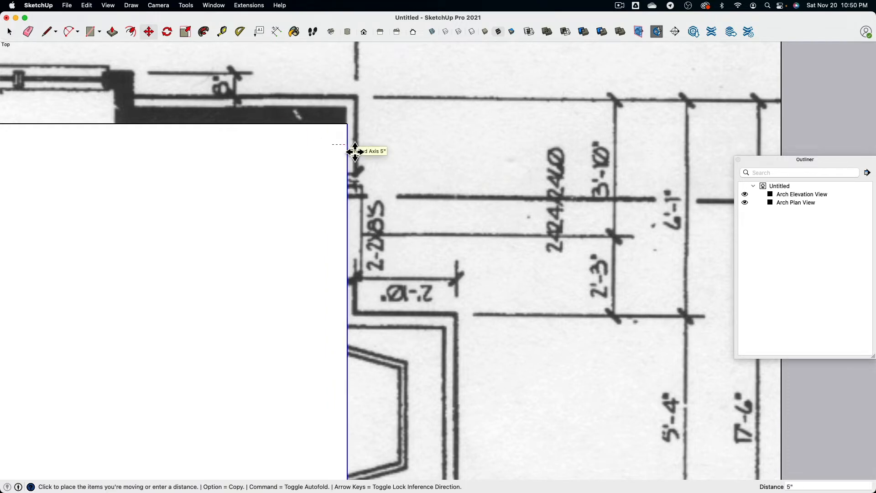
key("Return")
Move the rectangle's edge along the window bump-out wall 5" outward along the green axis.
scroll(349, 153, "down", 5)
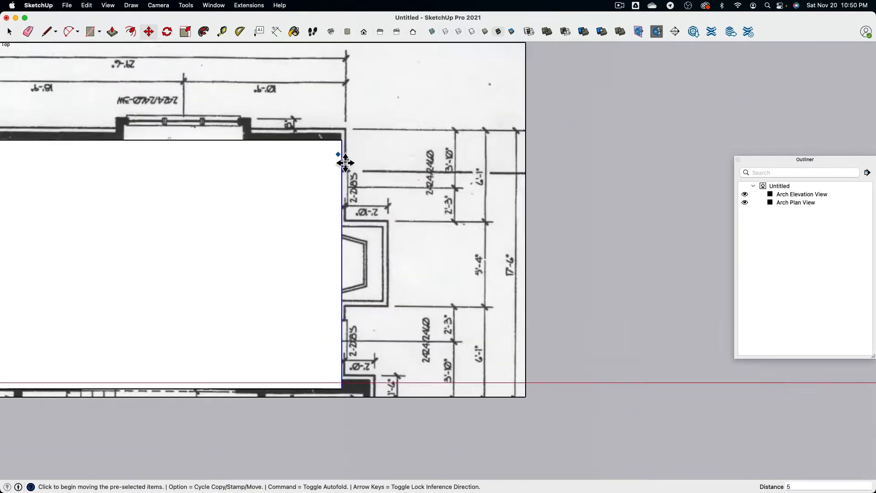
middle_click_drag(249, 149, 381, 130, "shift")
scroll(303, 121, "up", 4)
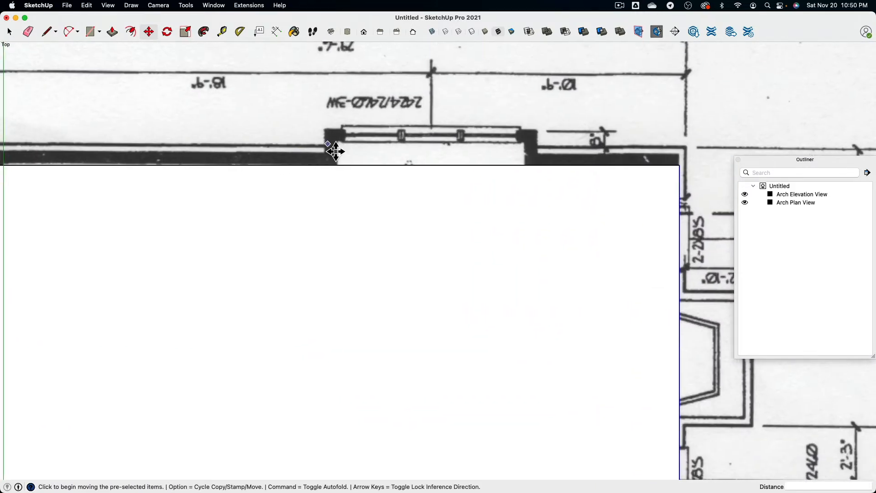
left_click(48, 33)
scroll(342, 150, "up", 4)
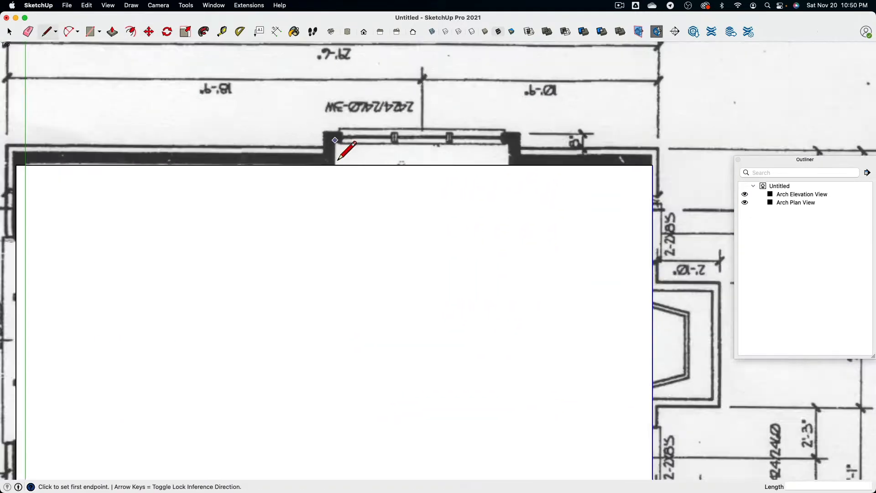
scroll(276, 115, "down", 3)
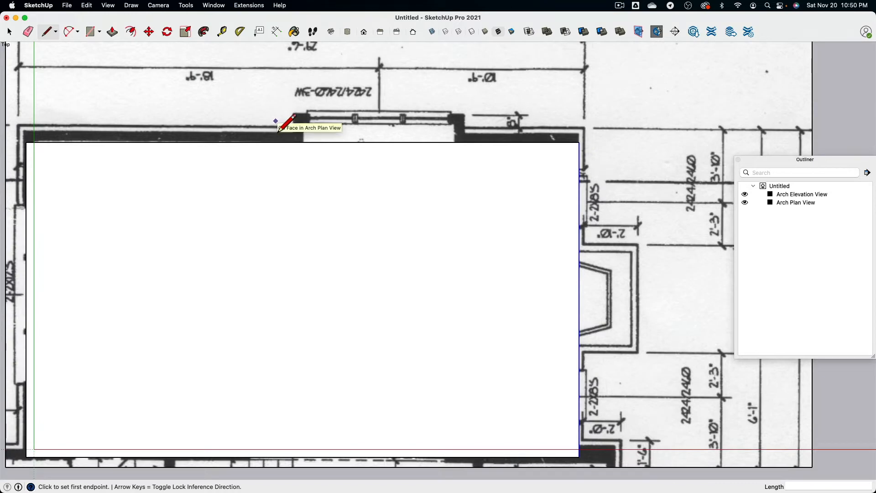
left_click(9, 32)
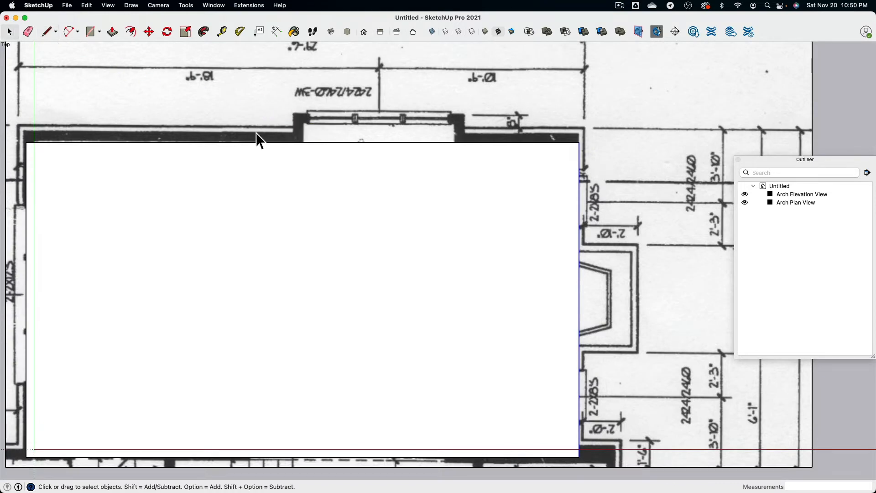
left_click(311, 146)
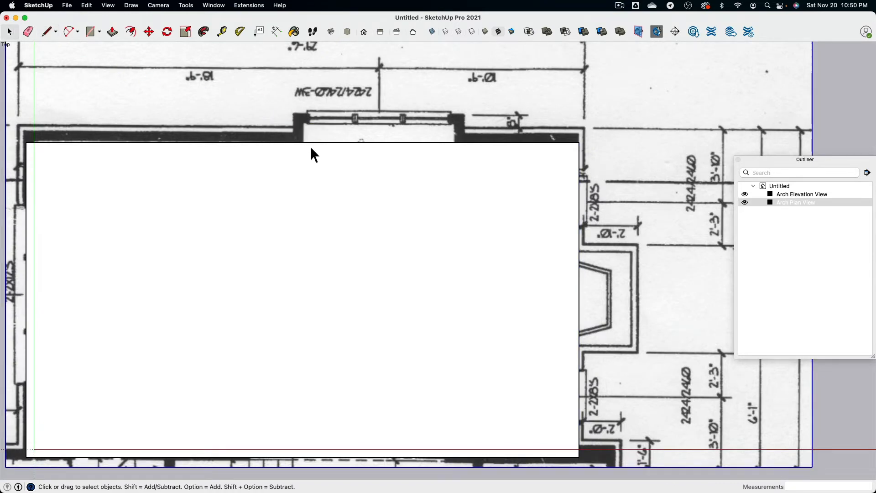
left_click(148, 31)
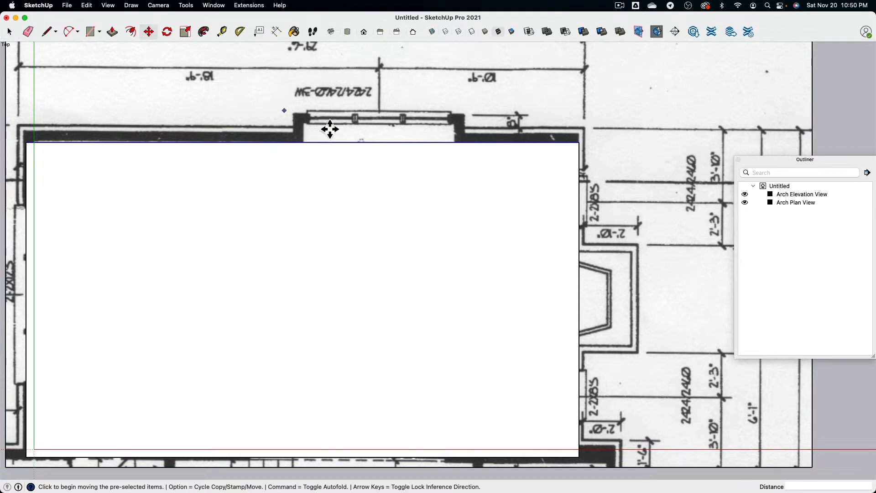
left_click(356, 149)
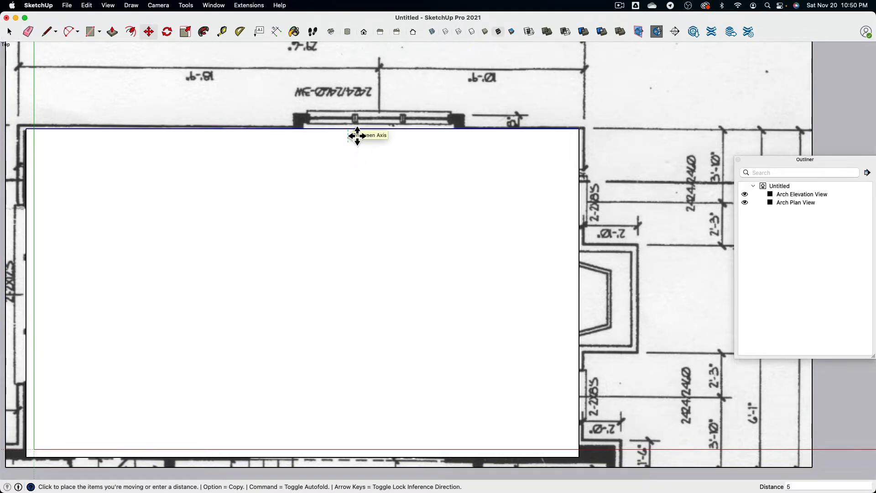
key("Return")
Offset the rectangle's outline 5" inward to form the wall thickness.
scroll(252, 140, "down", 2)
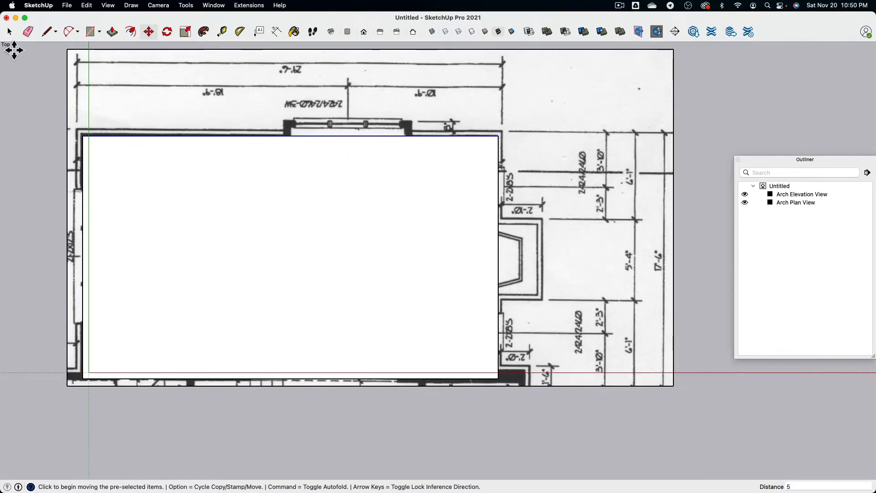
left_click(9, 31)
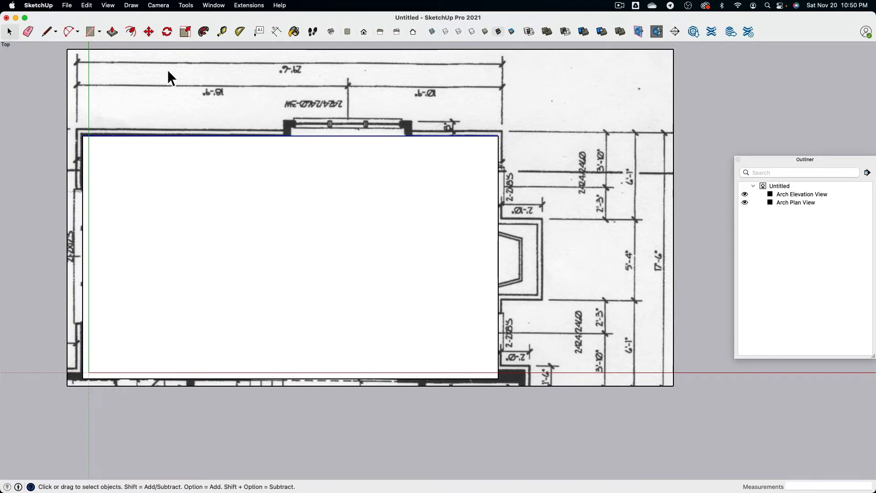
left_click(131, 32)
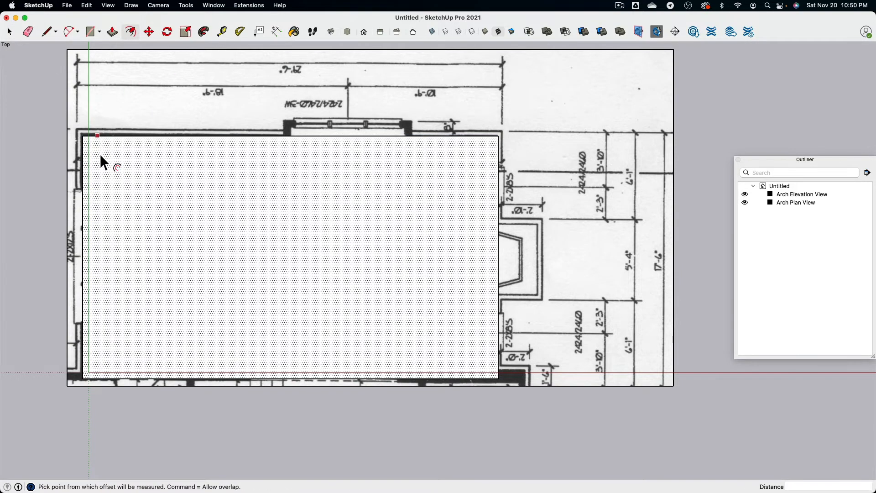
left_click(102, 156)
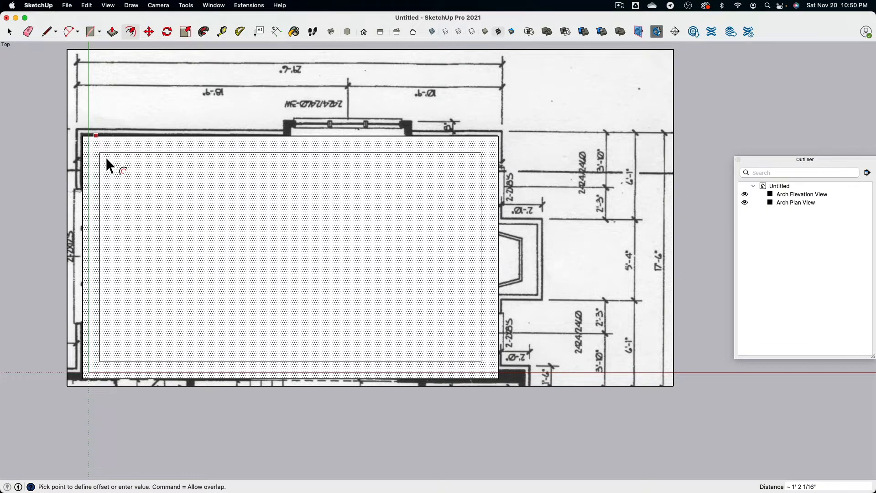
type("6")
key("Return")
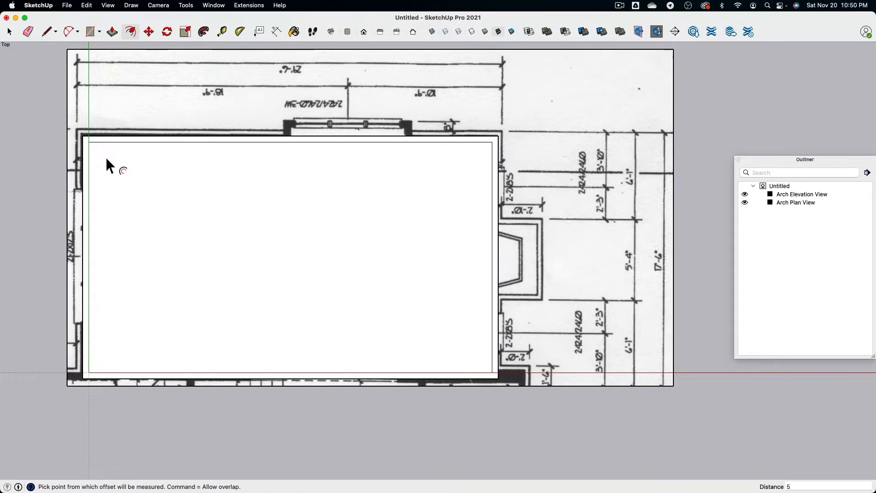
Delete the face inside the offset outline to uncover the floor plan reference beneath it.
left_click(9, 32)
left_click(177, 190)
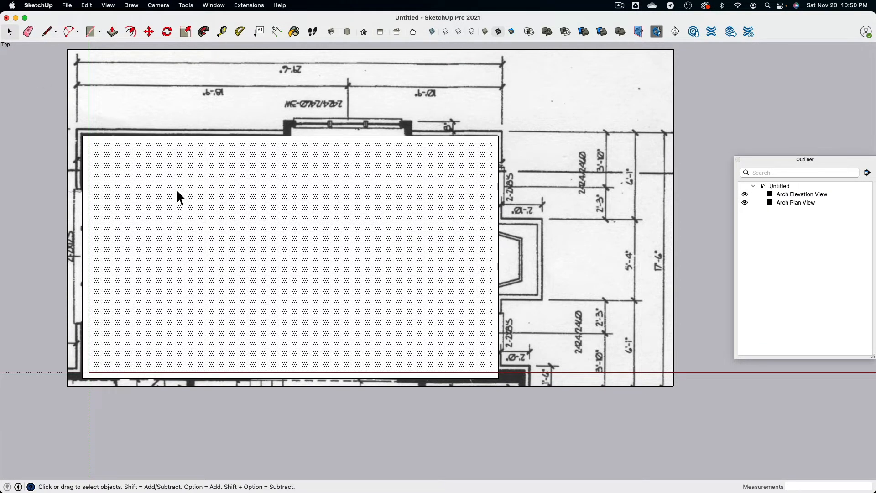
key("Delete")
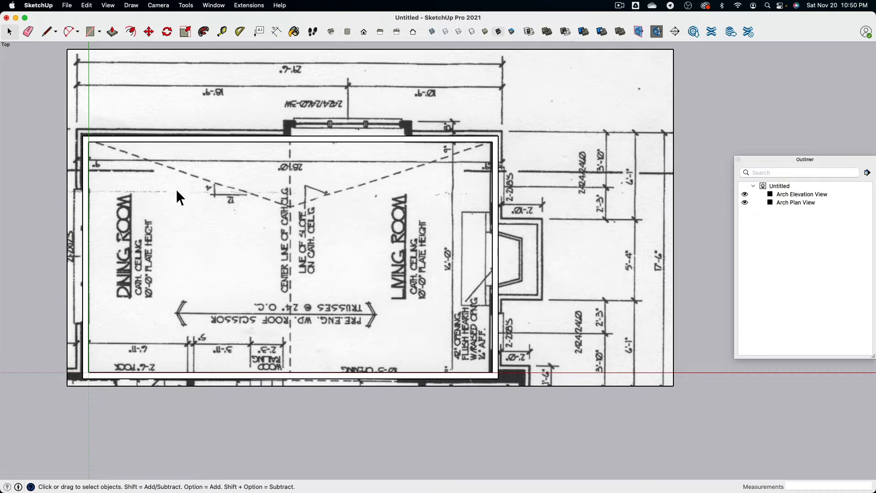
Draw a test rectangle about 4' 5" by 2' 9" beside the plan and offset its outline outward.
left_click(92, 33)
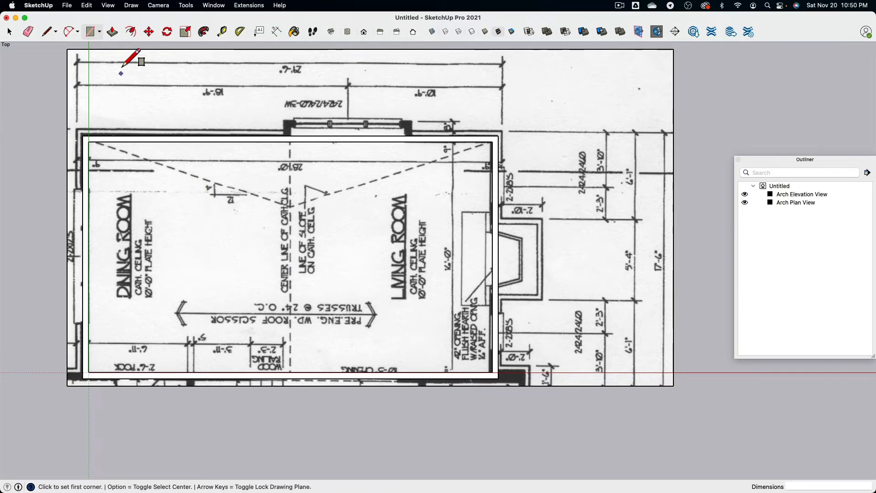
left_click(709, 111)
left_click(775, 151)
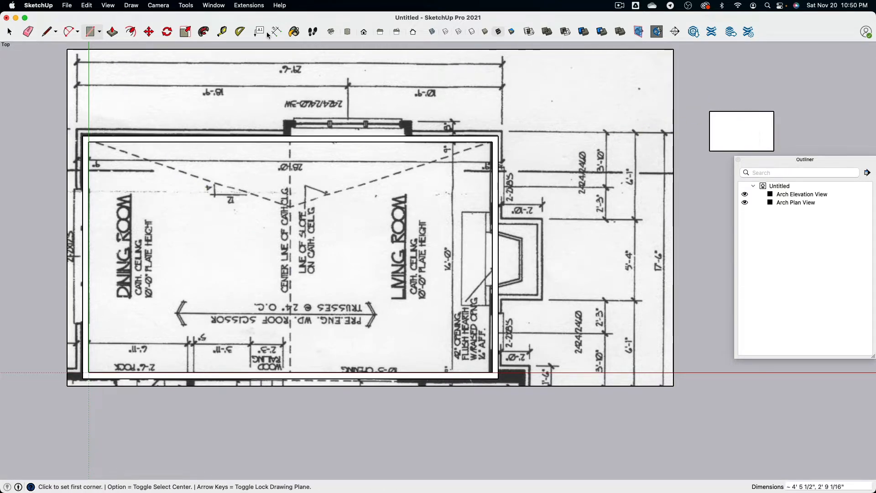
key("f")
left_click(722, 133)
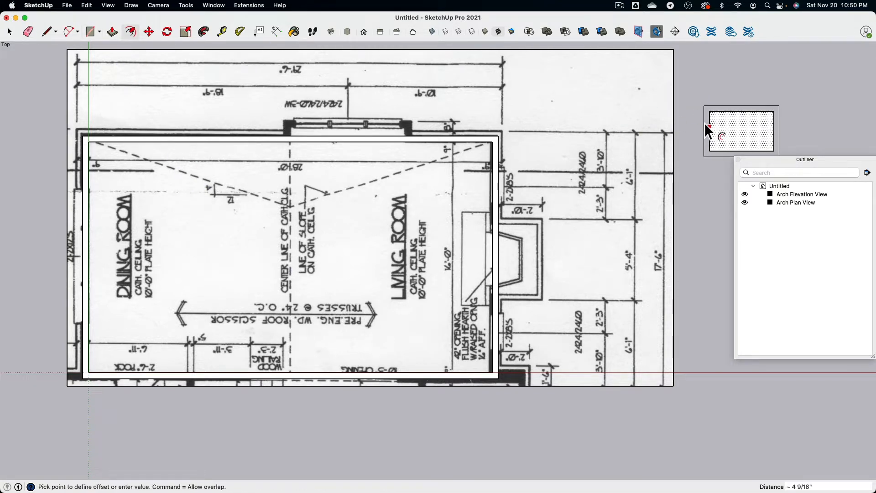
left_click(702, 122)
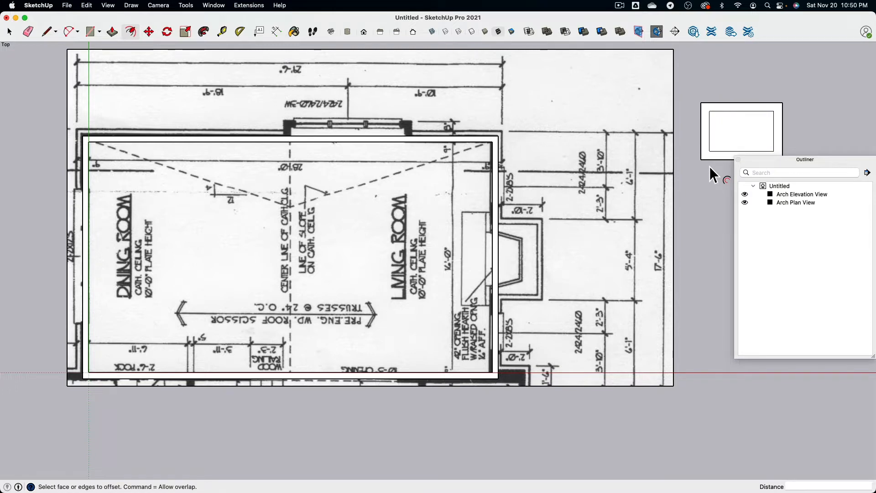
Undo the outward offset and the small test rectangle beside the plan.
key("super+z")
key("super+z")
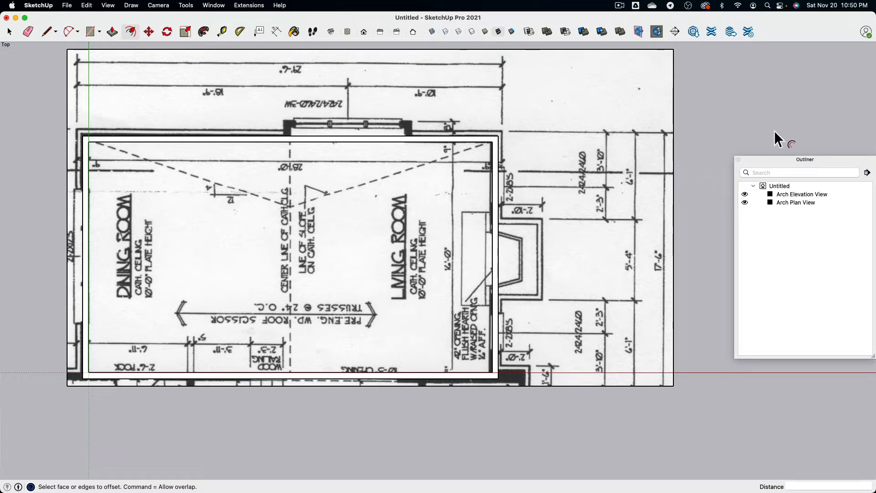
key("super+shift+z")
left_click(730, 129)
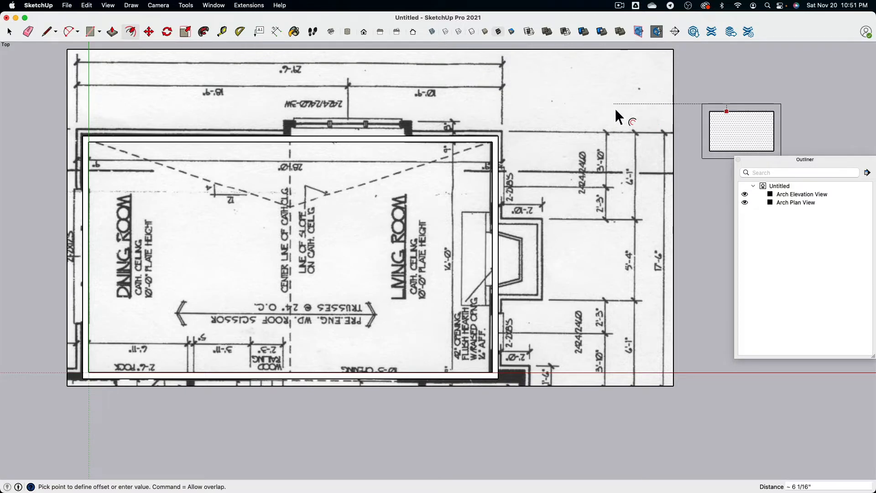
key("Escape")
key("super+z")
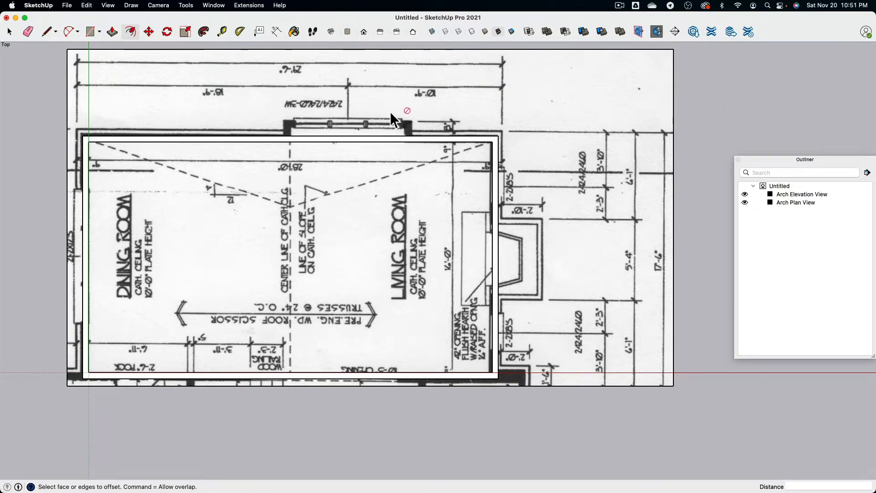
Draw the window bump-out's inner outline from the inner wall edge's midpoint: 1' outward, about 7' 10 3/8" across, and 1' back.
scroll(305, 105, "up", 1)
scroll(308, 112, "up", 1)
scroll(330, 101, "up", 1)
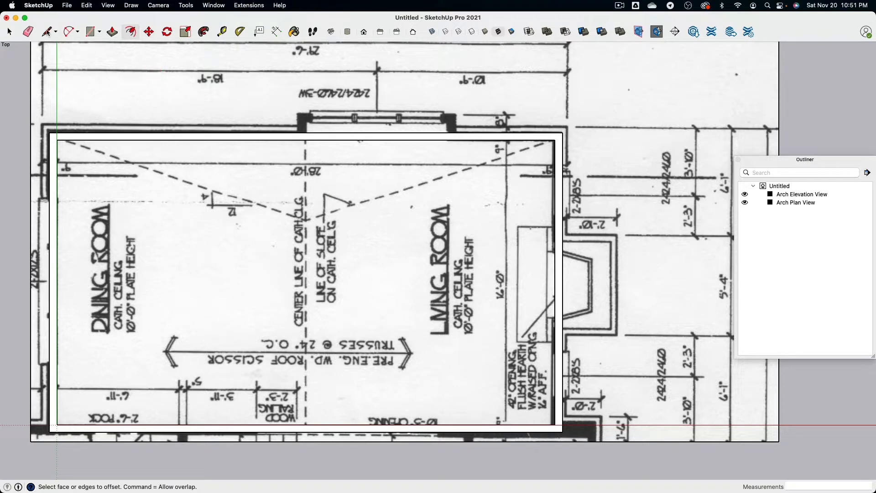
key("l")
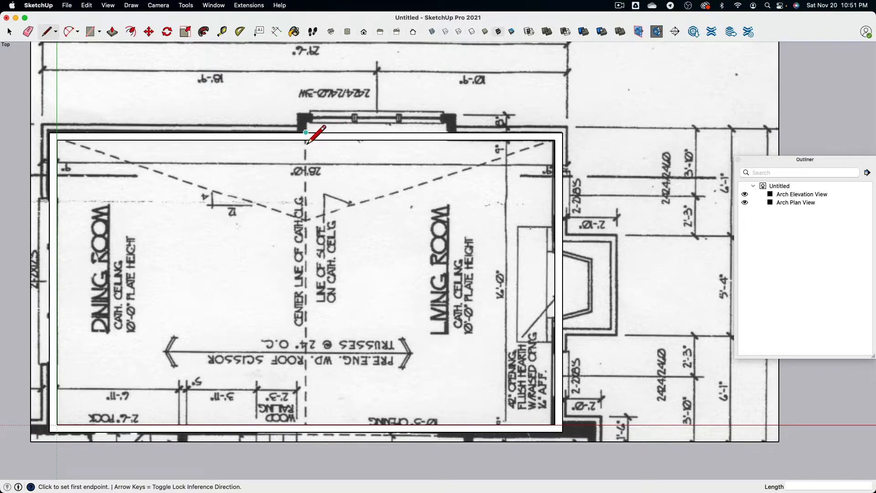
scroll(306, 132, "up", 3)
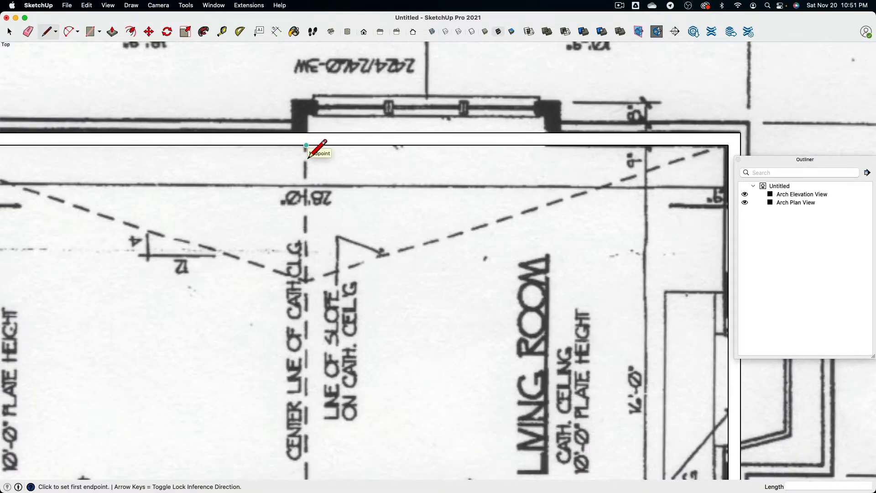
left_click(306, 145)
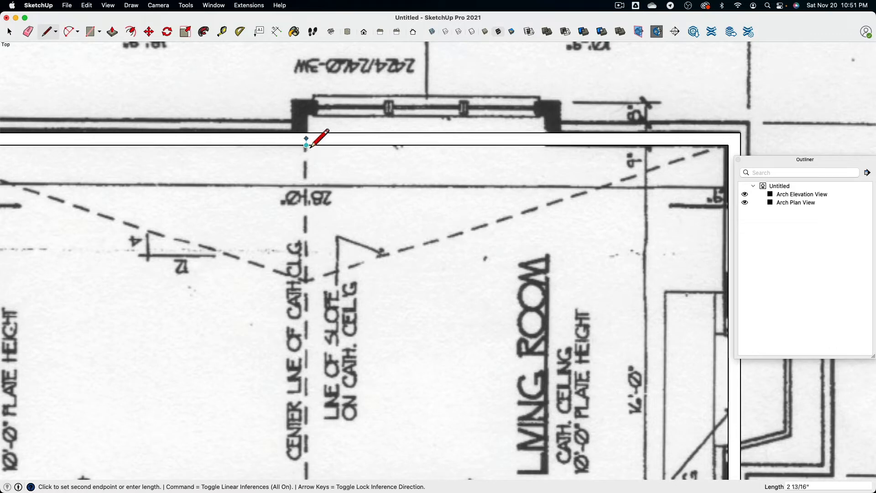
left_click(306, 115)
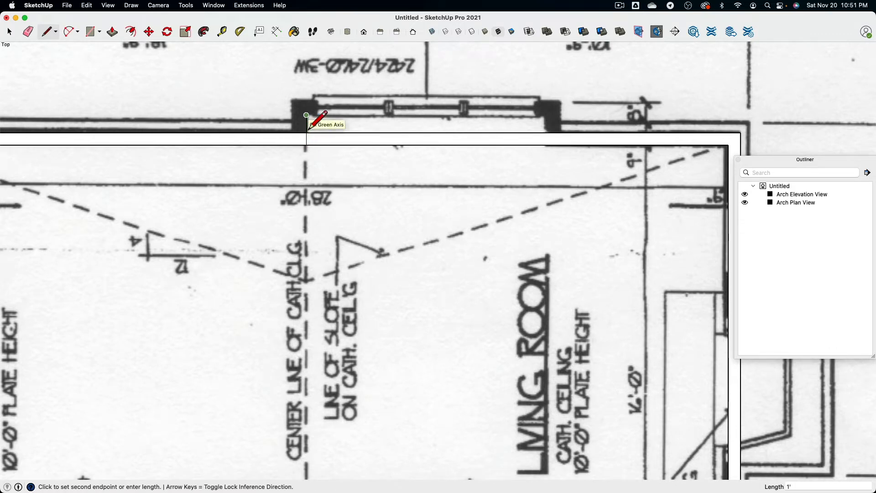
left_click(543, 115)
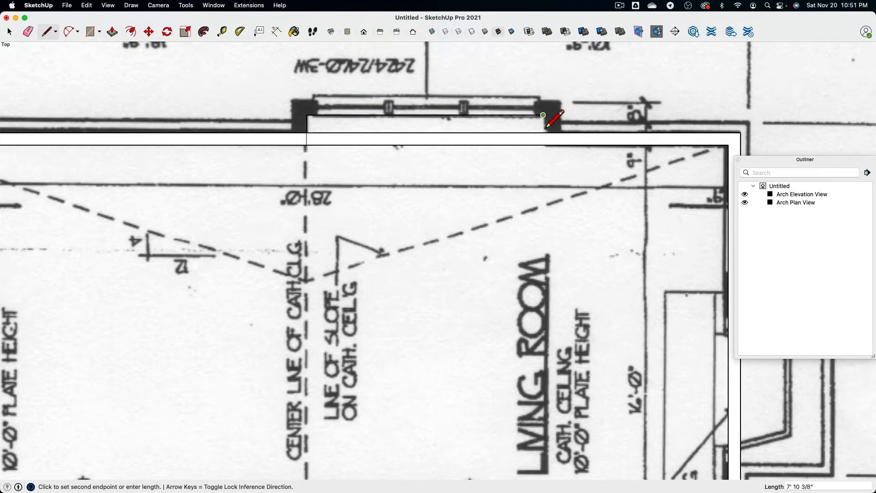
left_click(542, 145)
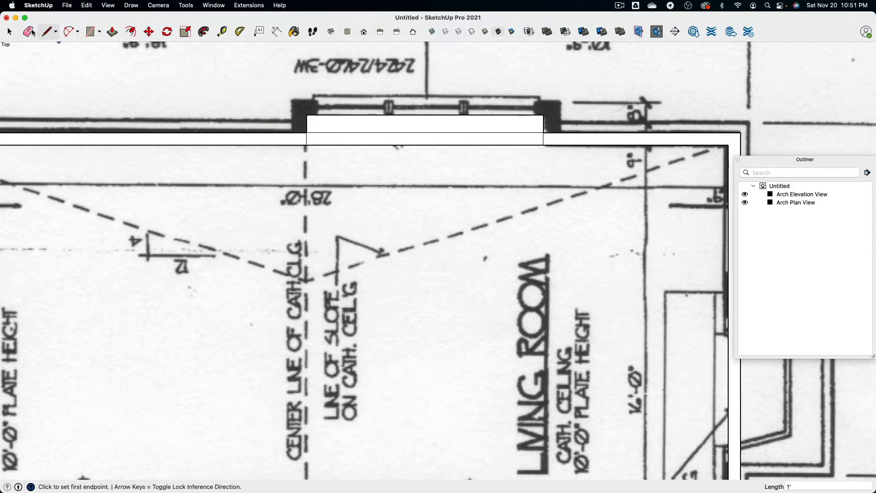
Erase the two wall edges crossing the bump-out so it opens into the room.
left_click(30, 31)
left_click(338, 135)
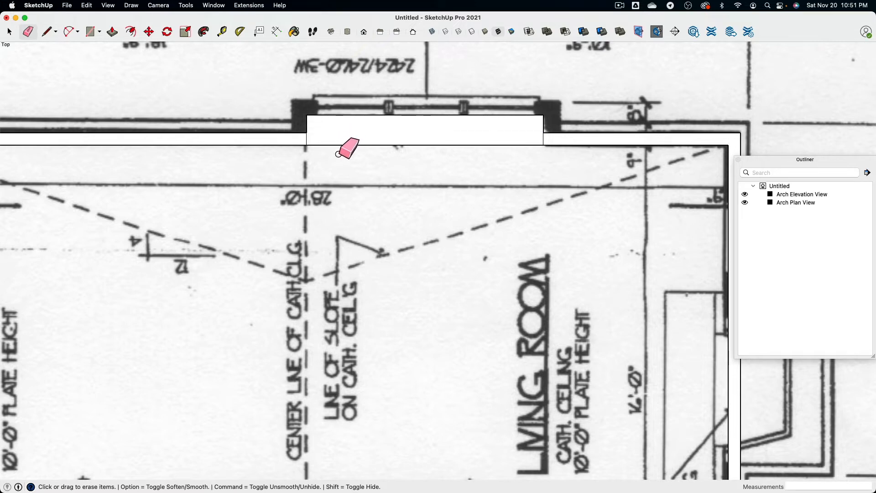
left_click(358, 145)
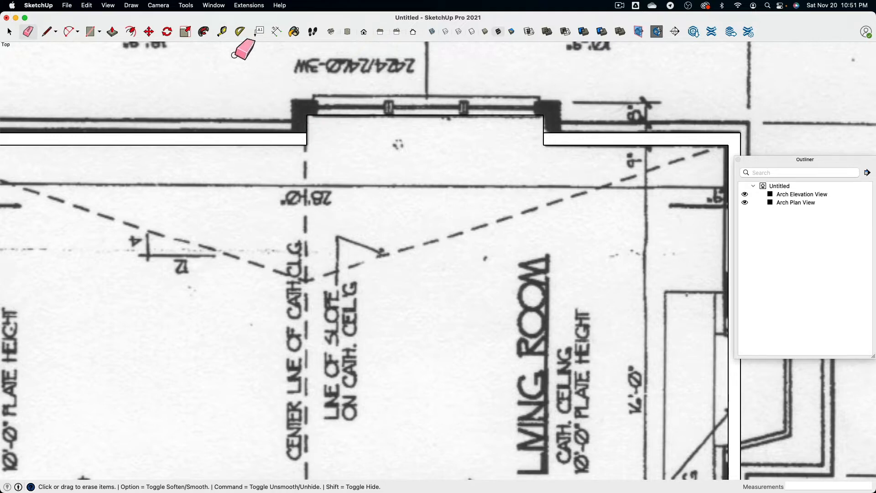
Place guides 5" outside the bump-out's two side edges and its front edge.
left_click(223, 32)
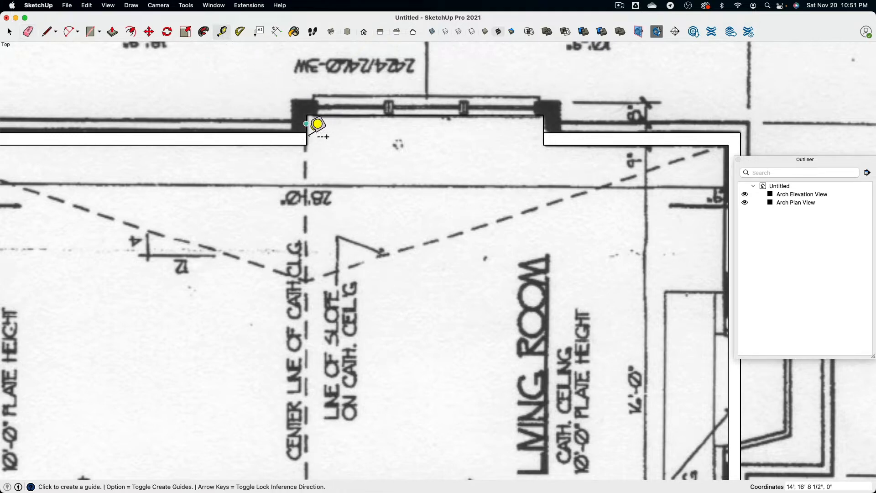
left_click(307, 123)
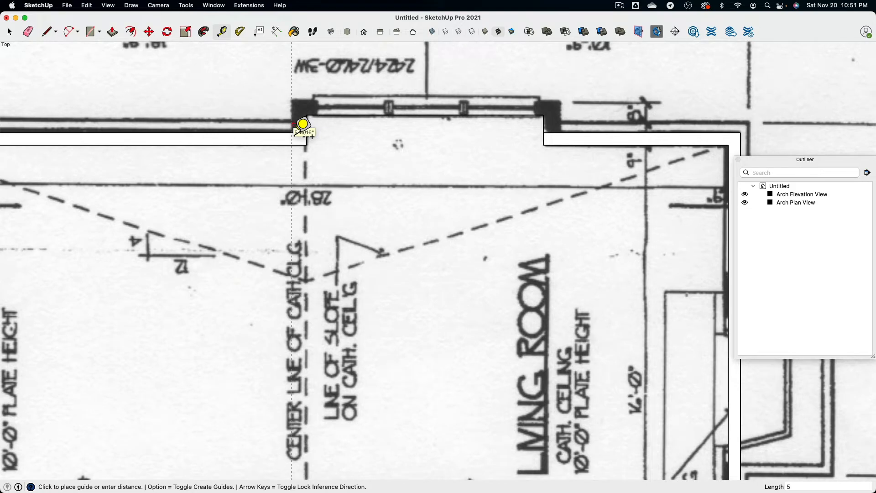
left_click(303, 124)
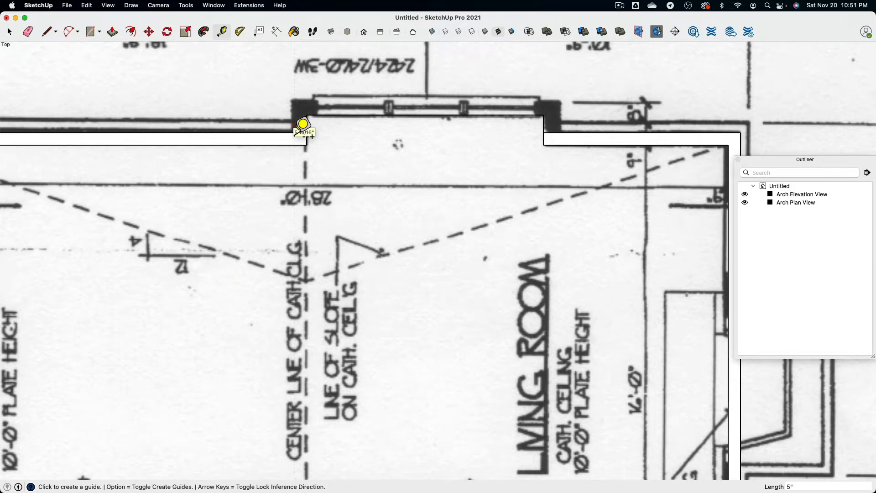
left_click(559, 123)
type("5")
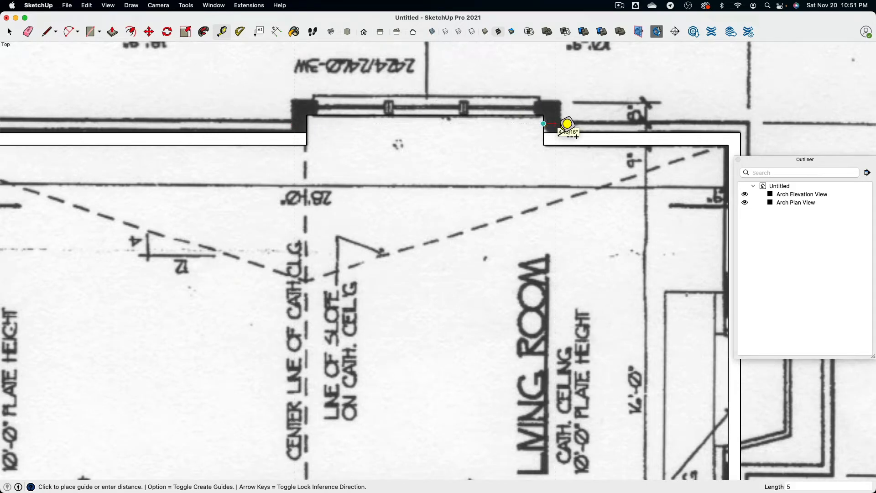
key("Return")
left_click(521, 115)
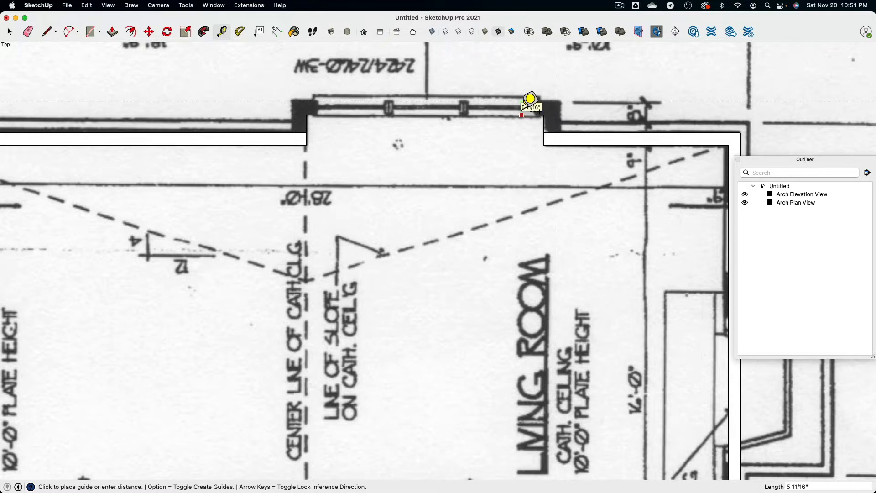
left_click(530, 99)
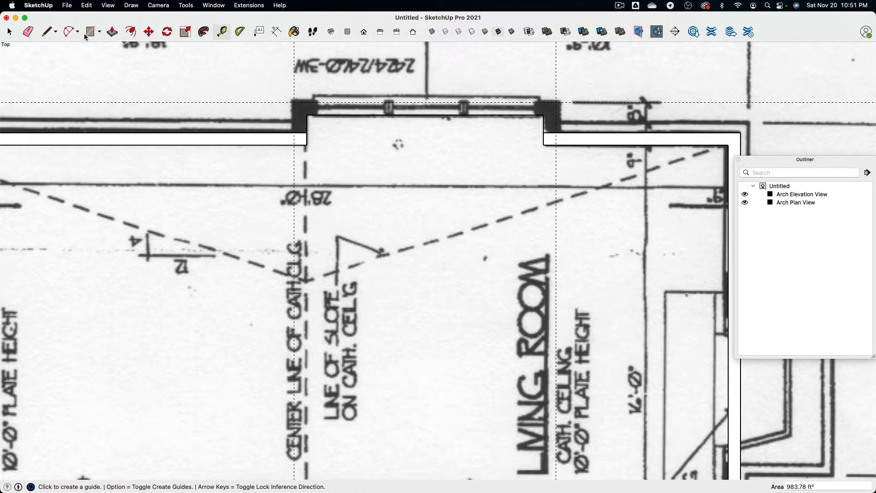
Draw the bump-out's outer wall outline along the guides: 1' outward, across to the other side guide, and 1' back.
left_click(47, 32)
left_click(294, 132)
left_click(294, 102)
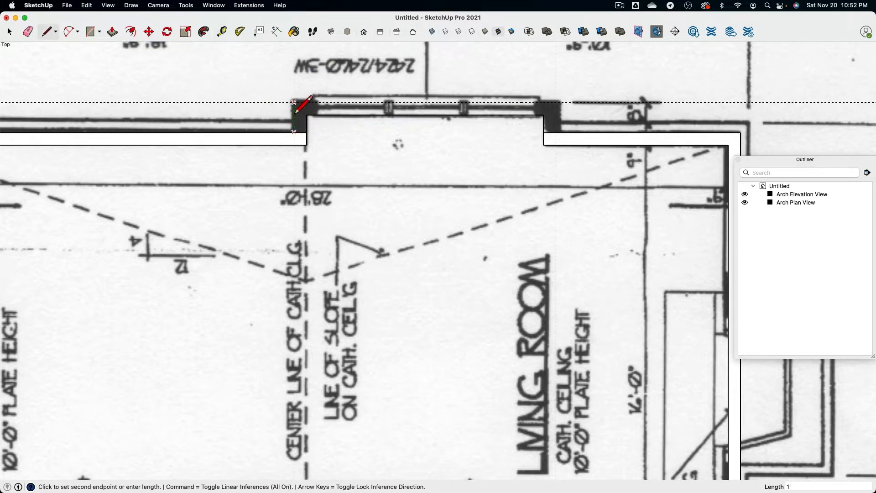
left_click(556, 103)
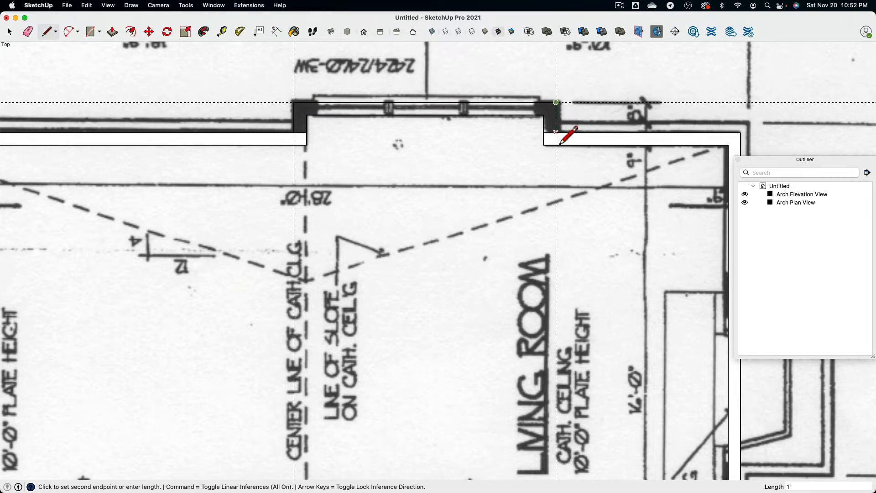
left_click(556, 133)
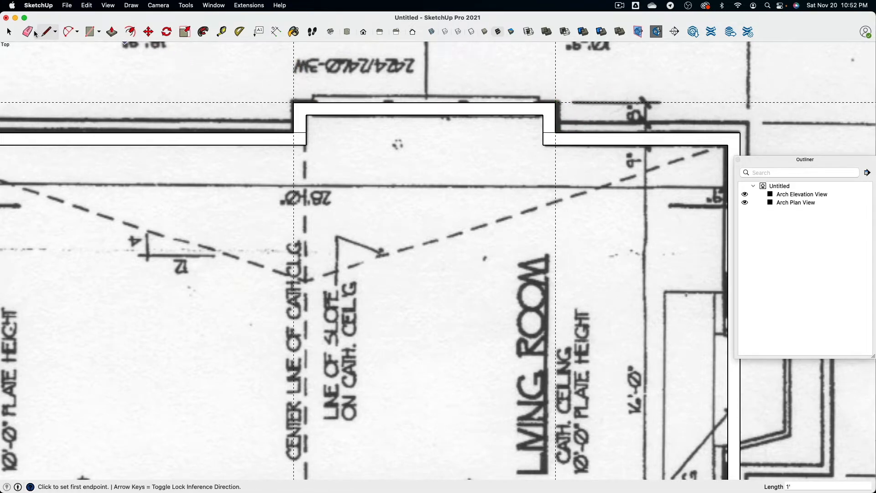
Erase the leftover wall edges at both bump-out corners along with the construction guides.
left_click(27, 32)
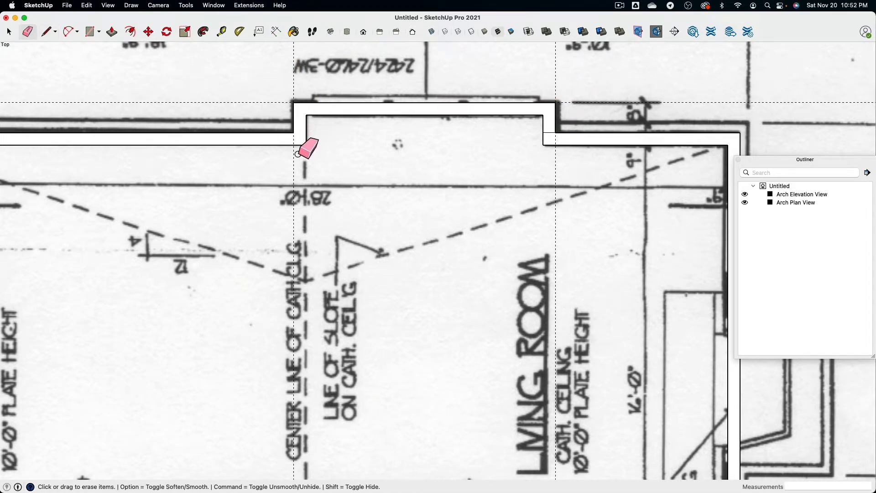
mouse_move(299, 145)
left_mouse_down()
mouse_move(286, 112)
mouse_move(564, 135)
mouse_move(552, 143)
mouse_move(557, 160)
left_mouse_up()
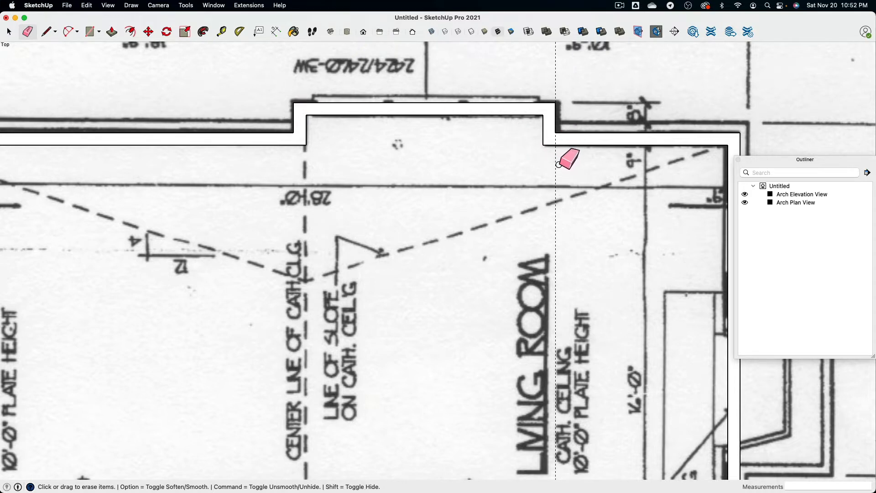
scroll(474, 102, "down", 2)
scroll(475, 101, "down", 1)
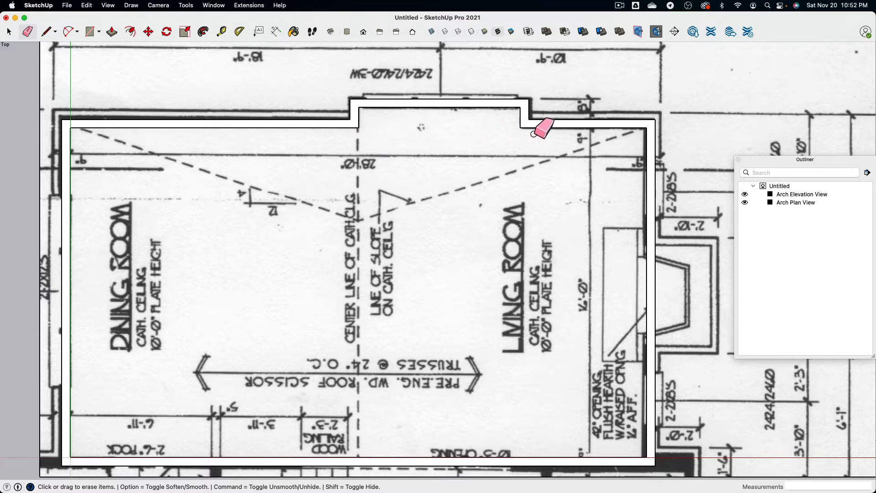
left_click(221, 31)
left_click(358, 128)
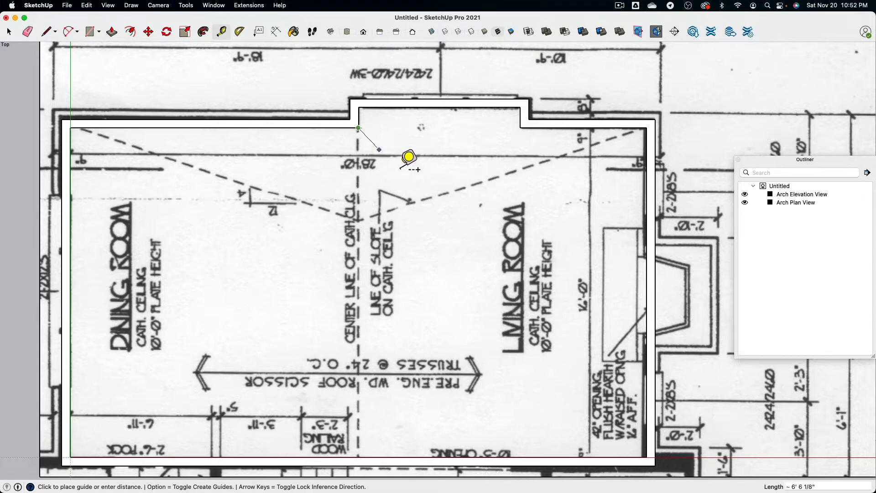
left_click(530, 128)
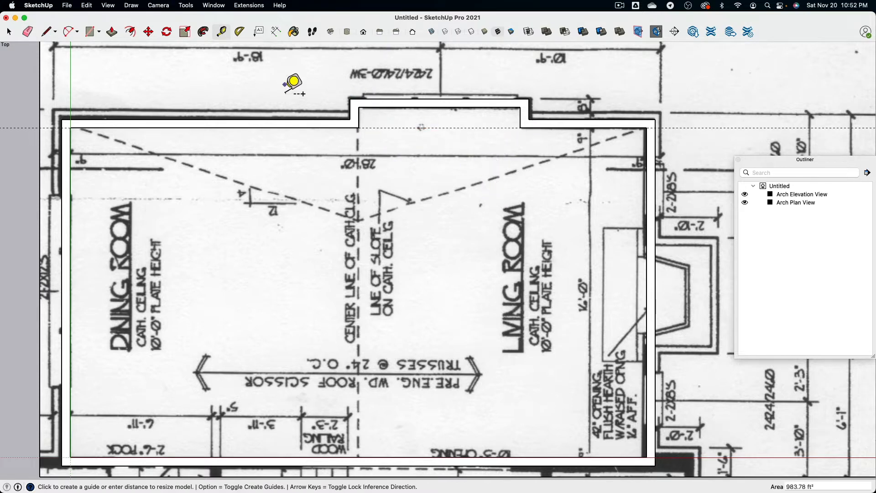
Dimension the width of the bump-out's opening between its two inner corners.
left_click(275, 31)
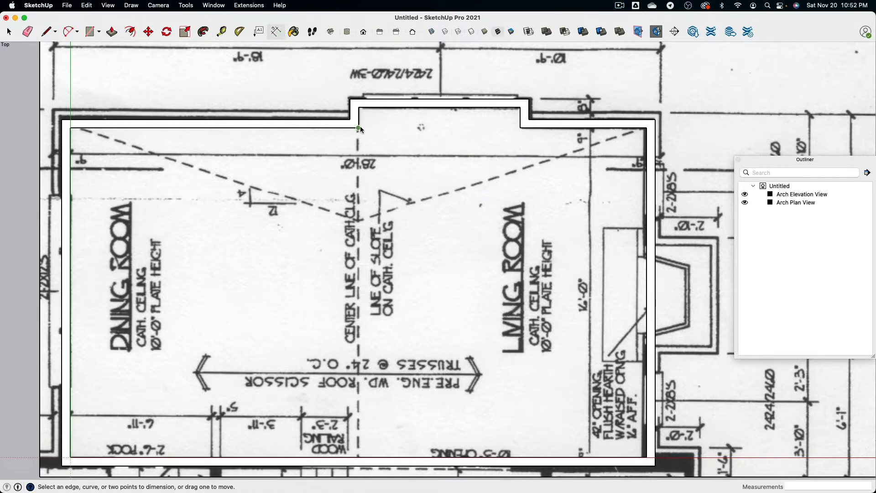
left_click(359, 127)
left_click(520, 128)
left_click(491, 140)
left_click(214, 5)
mouse_move(186, 5)
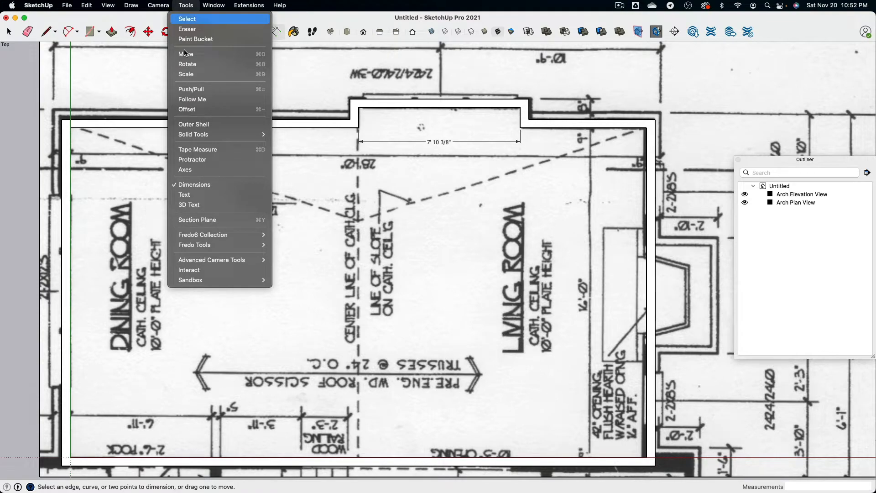
left_click(202, 184)
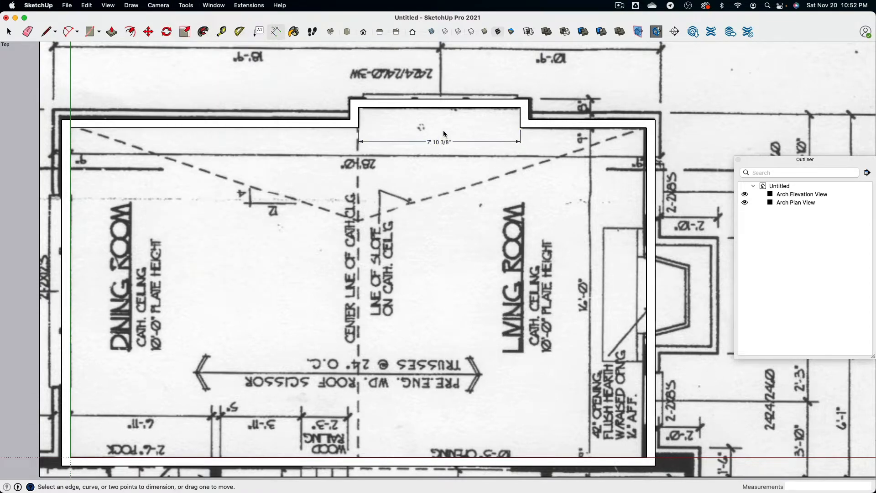
scroll(444, 133, "up", 2)
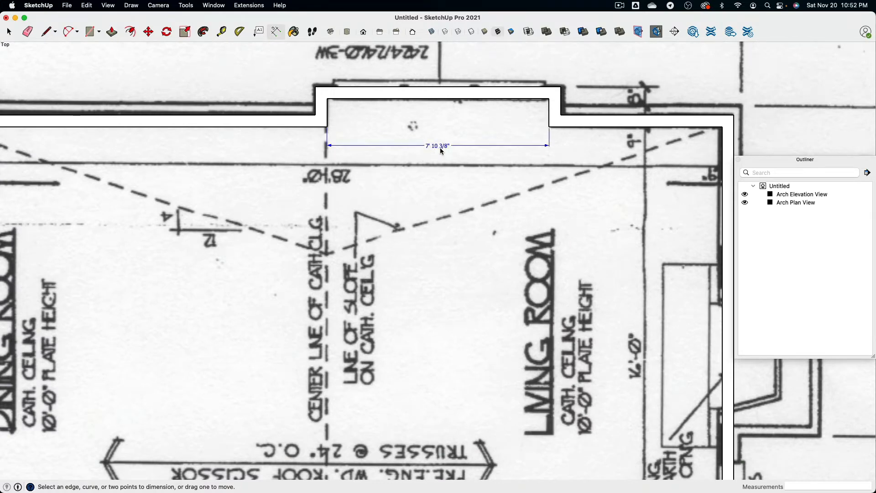
Switch to Finder and preview the Dim North Window screenshot to check the window wall's dimensions.
key("super+Tab")
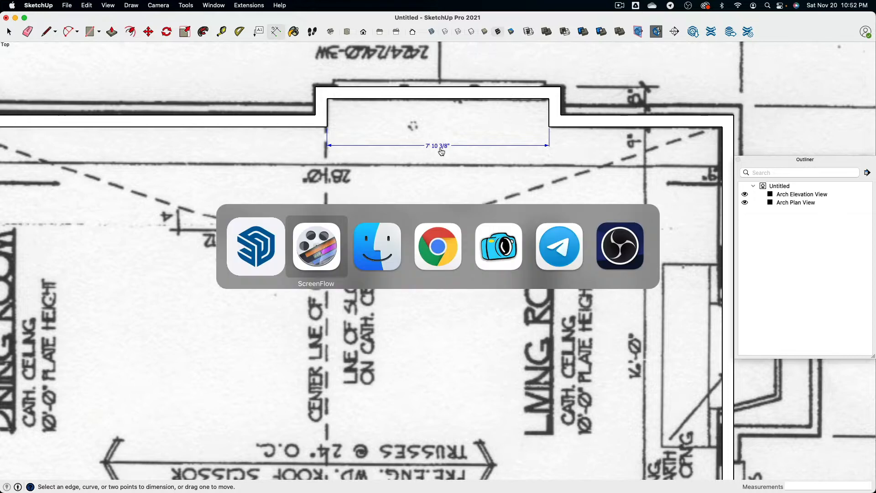
left_click(380, 253)
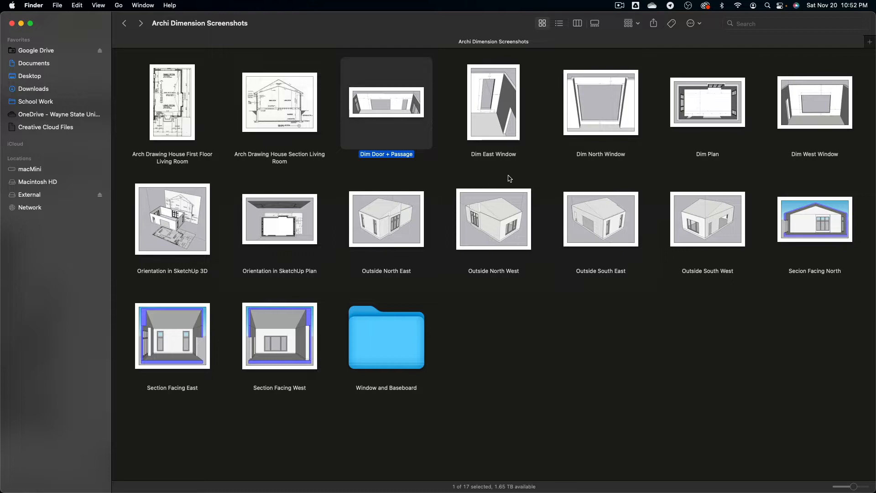
left_click(598, 116)
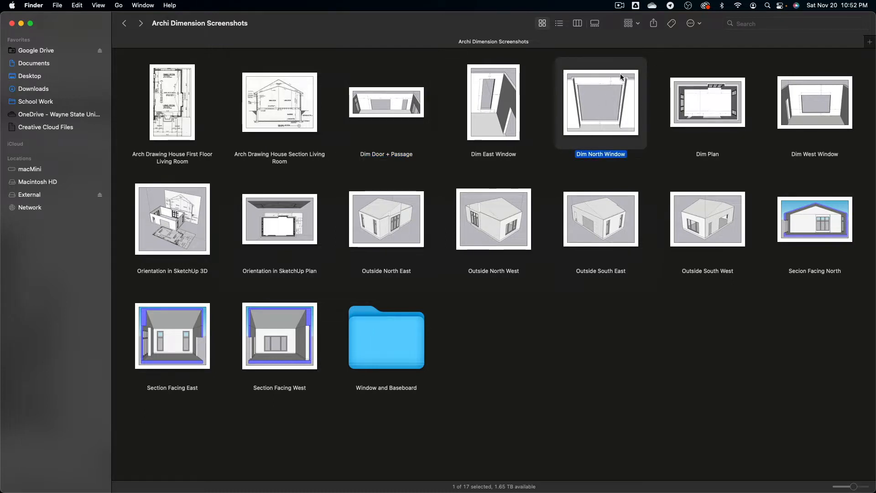
key("space")
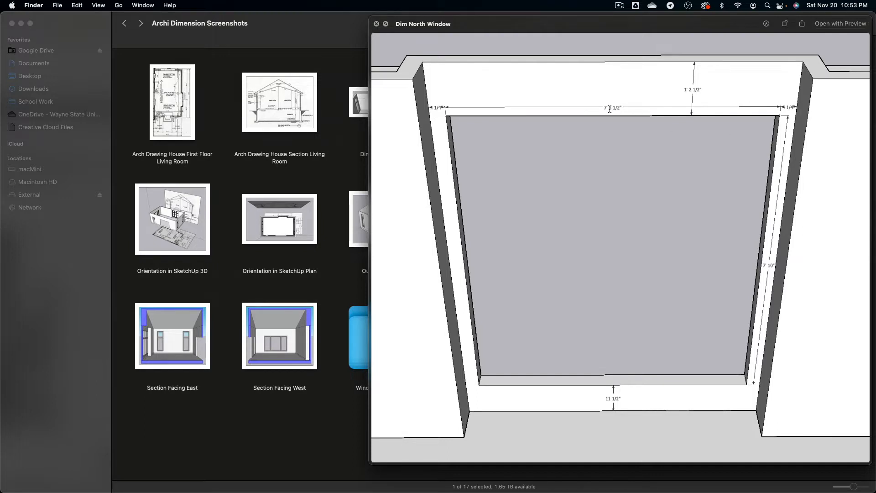
key("space")
Preview the Orientation in SketchUp Plan and Dim Plan screenshots to check the bump-out's dimensions, and switch back to SketchUp.
left_click(276, 224)
key("space")
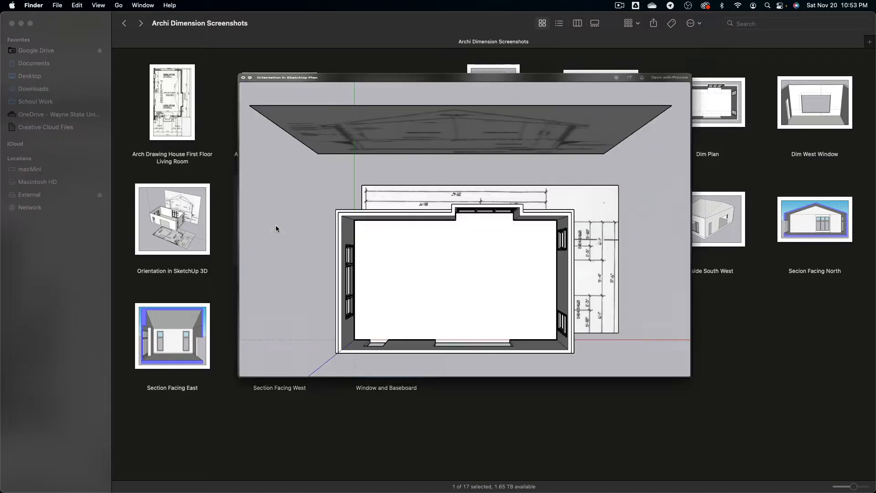
key("space")
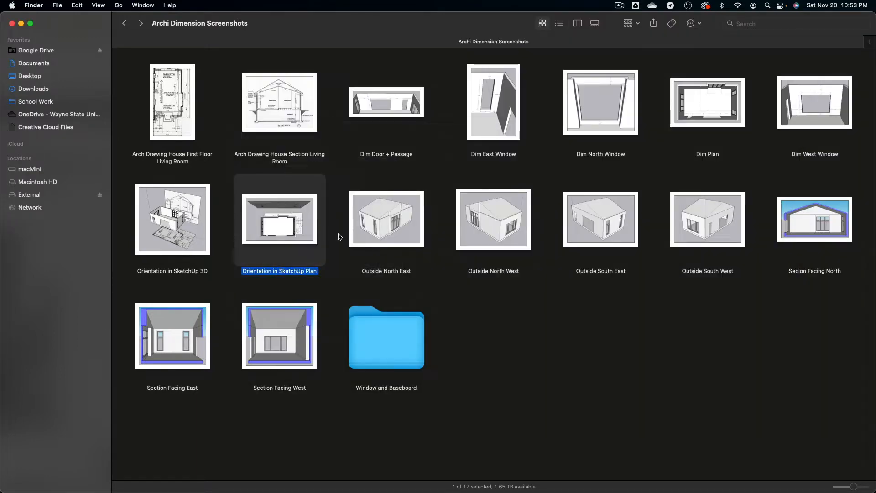
left_click(712, 102)
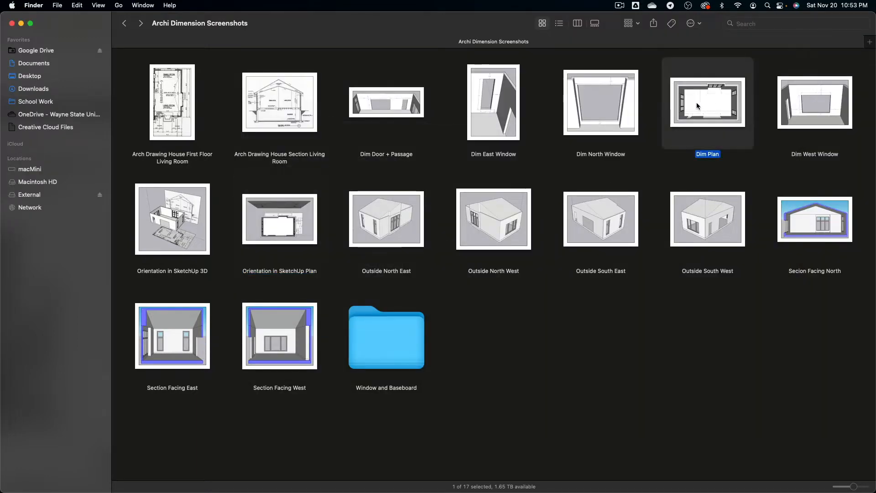
key("space")
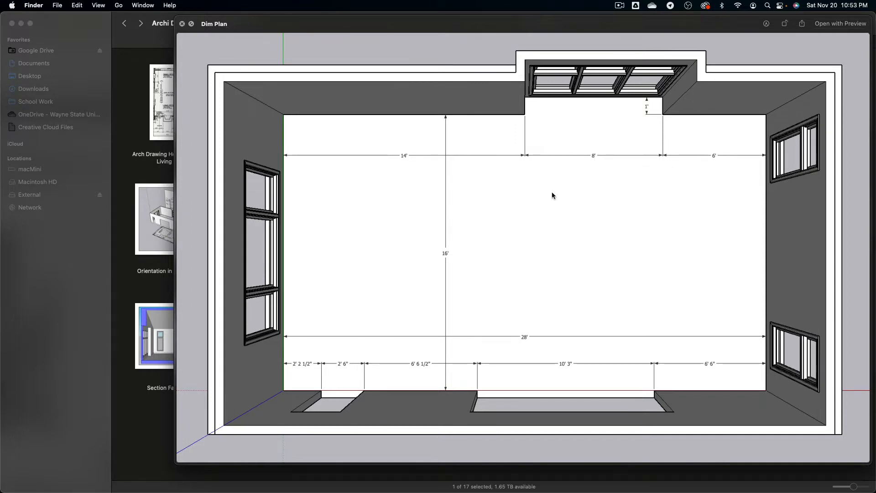
key("space")
key("super+Tab")
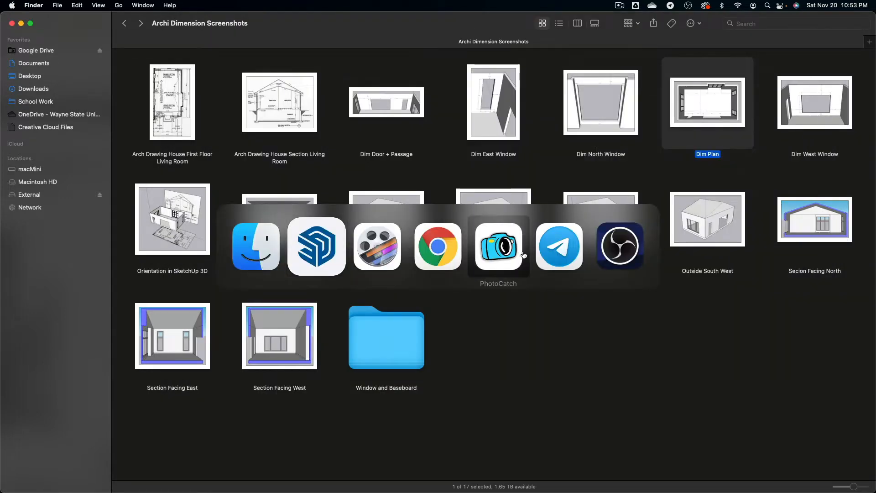
left_click(315, 250)
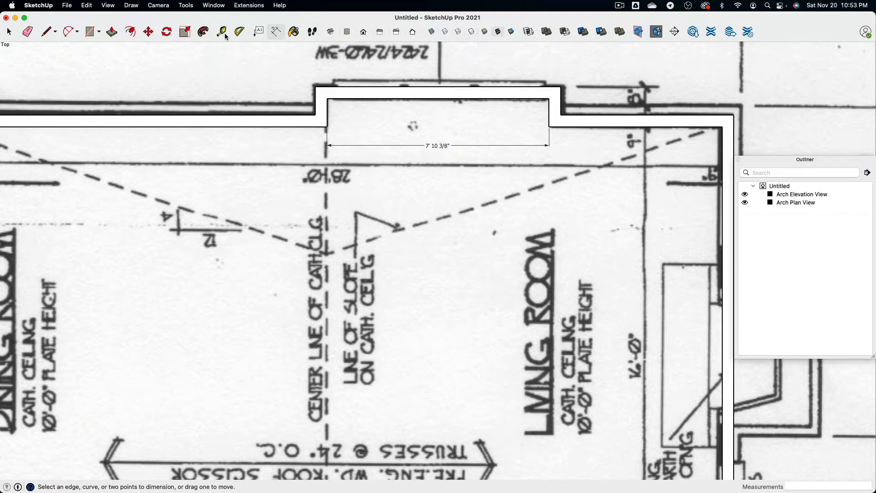
Dimension the inner wall between the bump-out's living-room-side corner and the adjacent room corner.
left_click(722, 126)
left_click(549, 126)
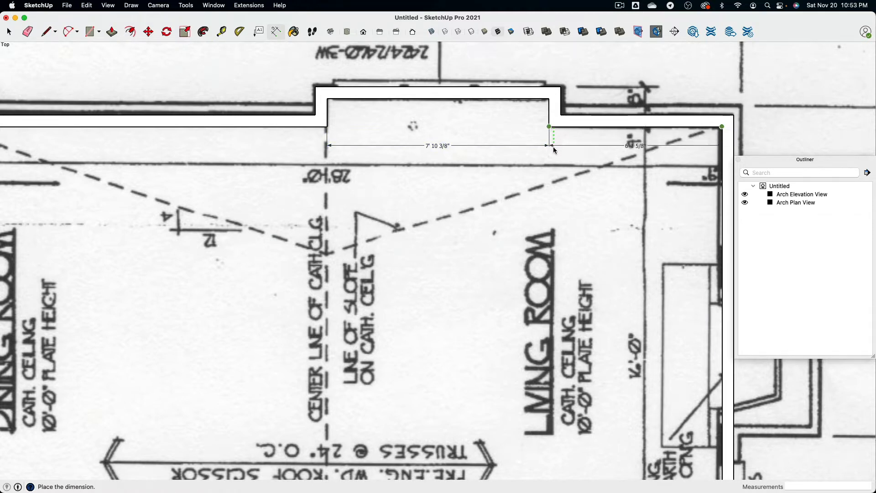
left_click(551, 198)
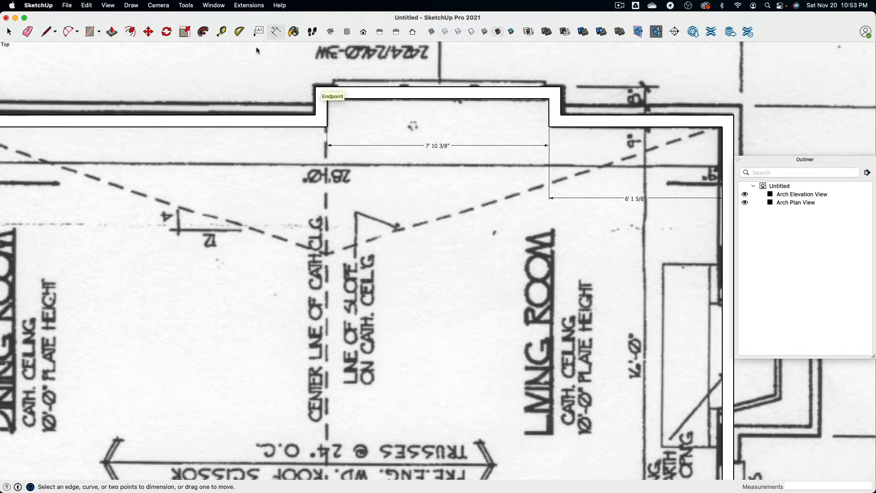
Move the bump-out's living-room-side edges outward along the red axis by 1 3/8" and a further .25".
left_click(9, 32)
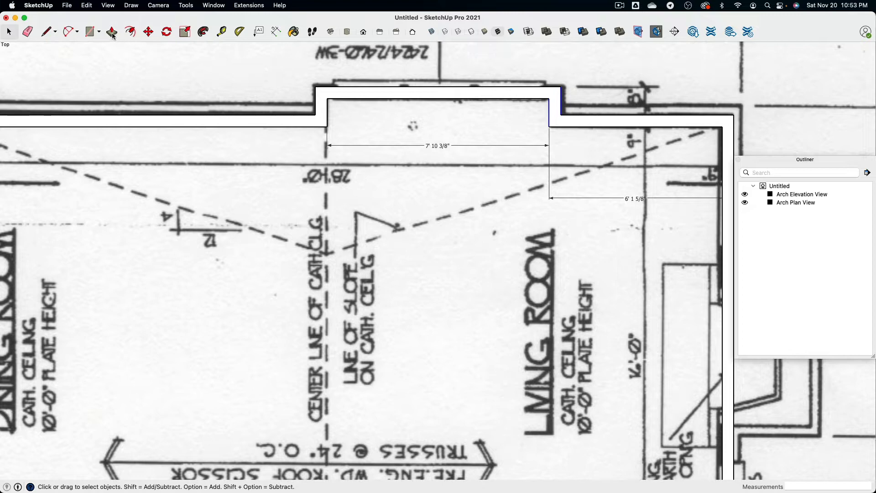
left_click(148, 32)
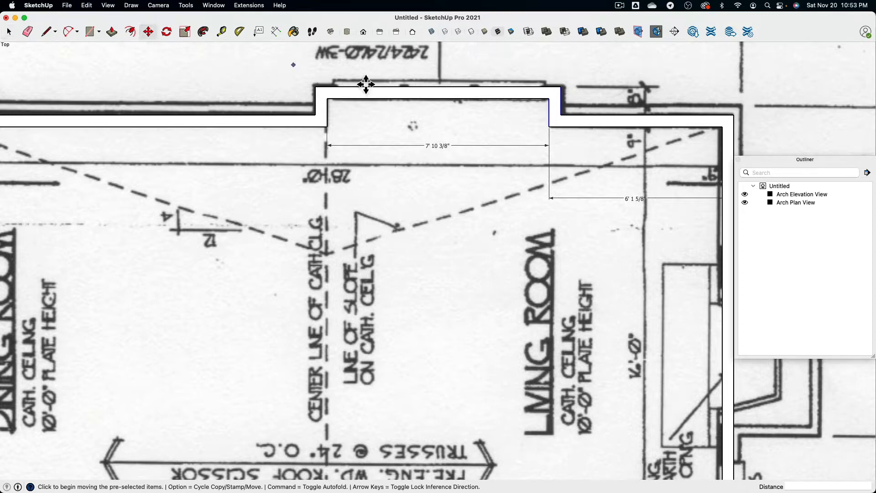
left_click(554, 109)
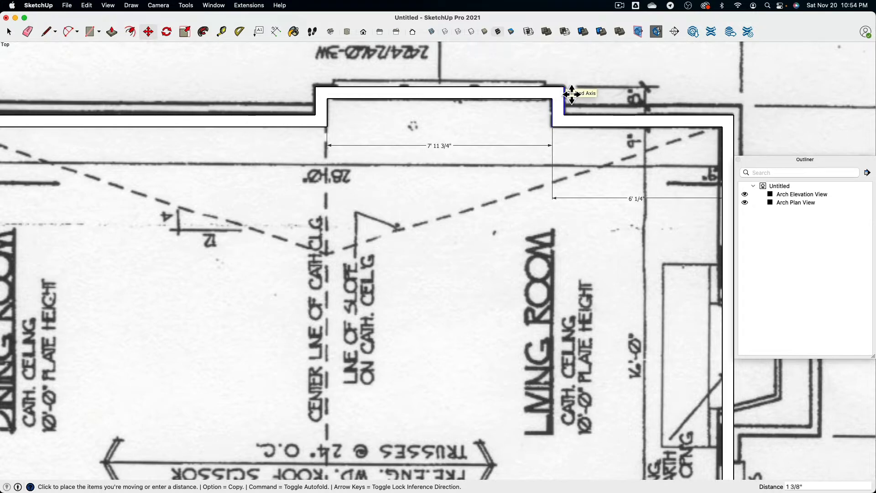
left_click(572, 94)
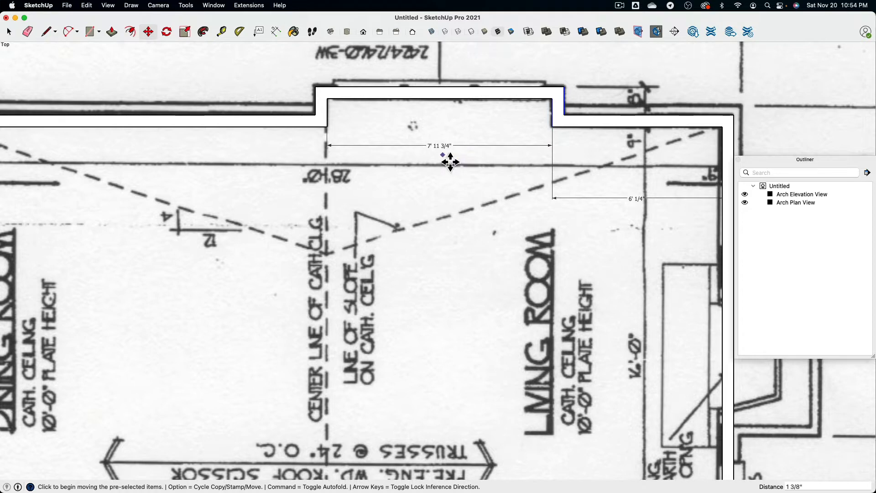
left_click(573, 95)
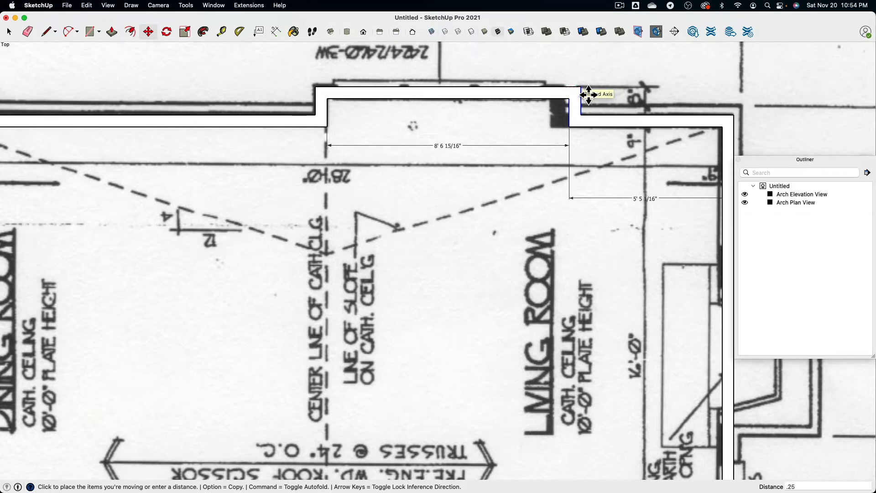
key("Escape")
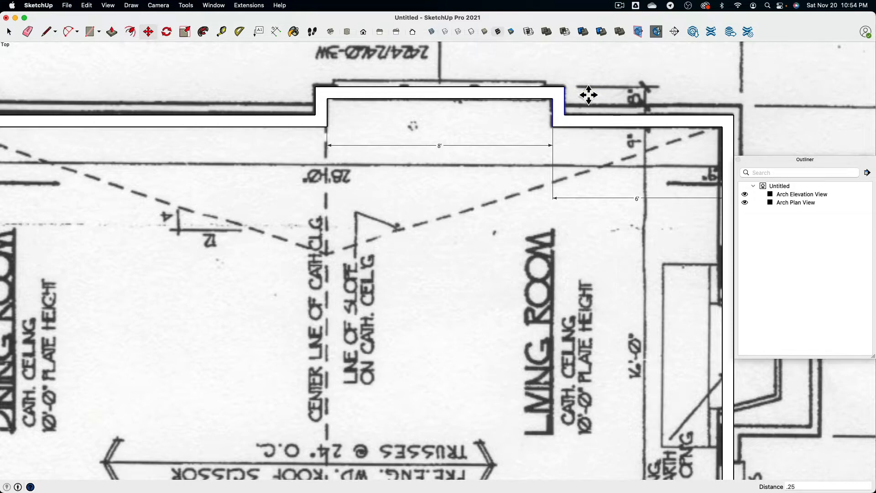
Erase the two dimensions for the bump-out's opening and the adjacent wall.
scroll(438, 183, "down", 3)
left_click(27, 31)
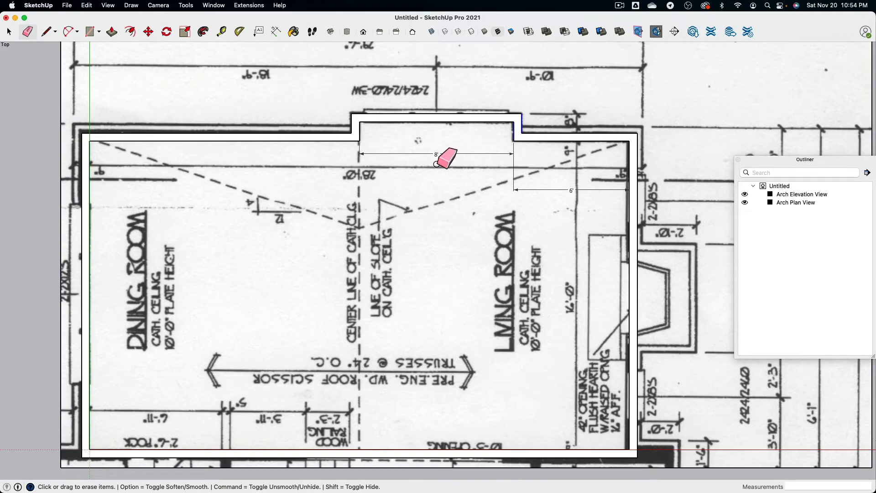
left_click(448, 155)
left_click(571, 190)
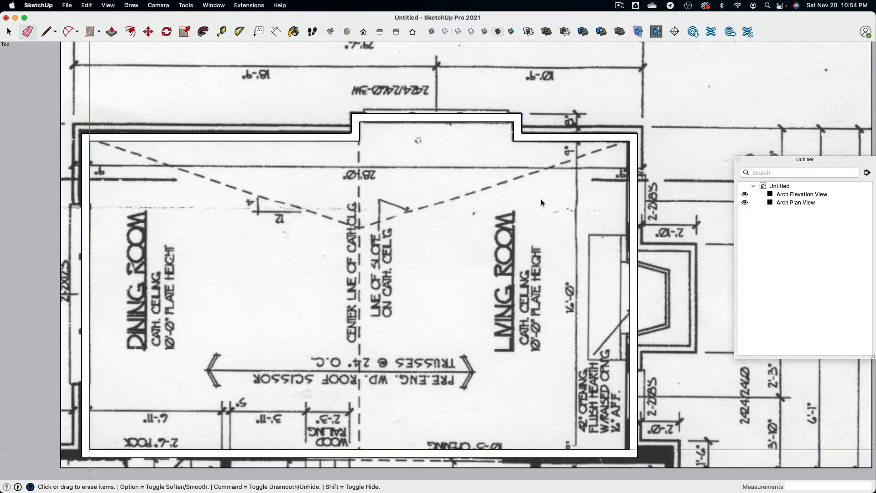
Try to Push/Pull the wall outline upward freehand by about 11' 9".
scroll(477, 222, "down", 3)
mouse_move(532, 284)
middle_mouse_down()
mouse_move(344, 123)
mouse_move(342, 78)
mouse_move(498, 199)
mouse_move(434, 121)
mouse_move(333, 118)
mouse_move(313, 90)
middle_mouse_up()
middle_click_drag(331, 186, 274, 188, "shift")
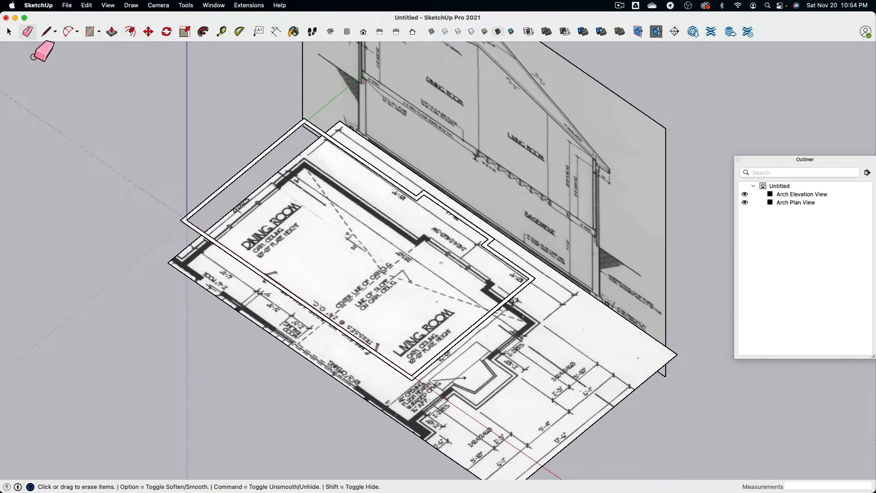
left_click(112, 32)
scroll(524, 231, "up", 4)
scroll(567, 297, "down", 2)
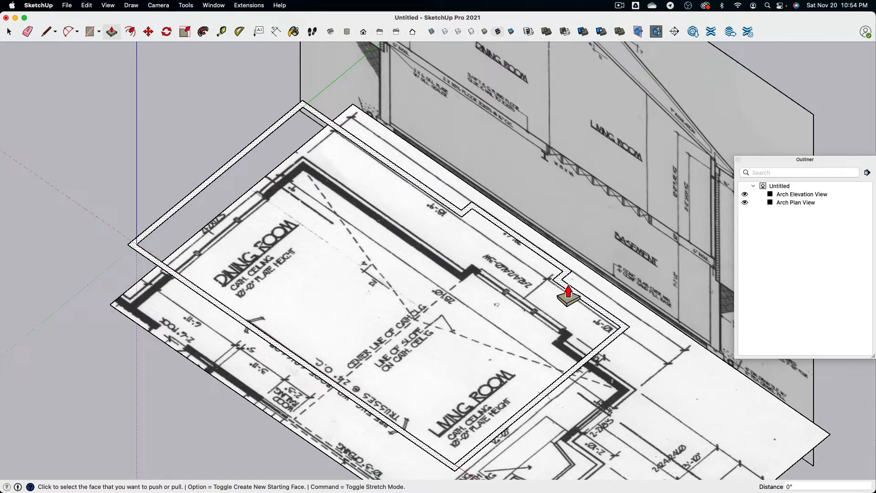
left_click(568, 295)
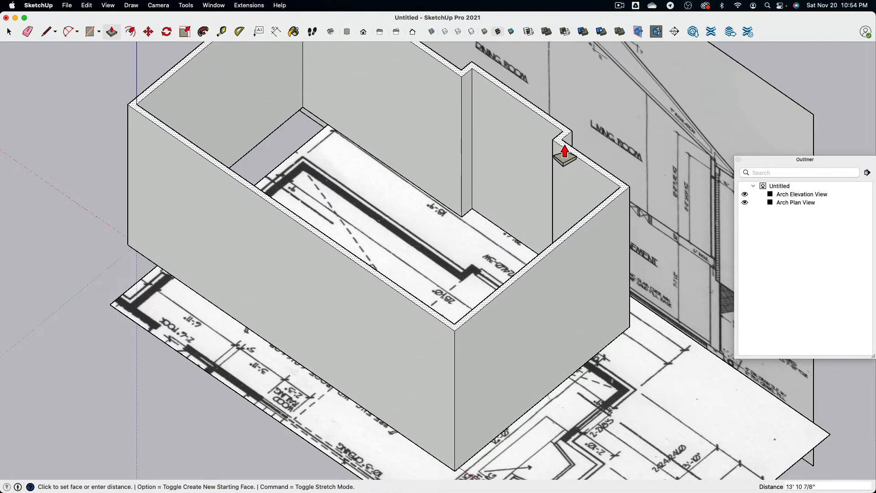
left_click(553, 196)
Undo the freehand wall extrusion and Push/Pull the wall outline up 10' to match the section's plate height.
middle_click_drag(564, 258, 651, 190)
scroll(657, 184, "up", 5)
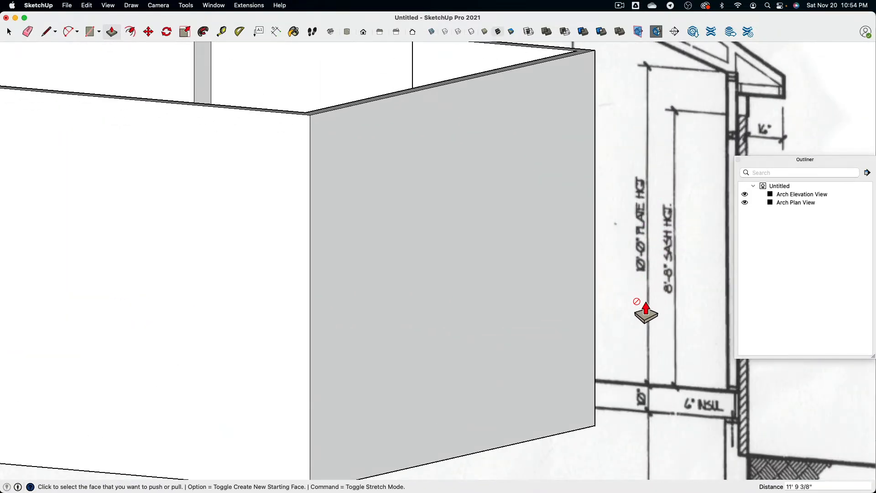
scroll(645, 312, "down", 5)
middle_click_drag(631, 312, 622, 332)
scroll(618, 410, "up", 5)
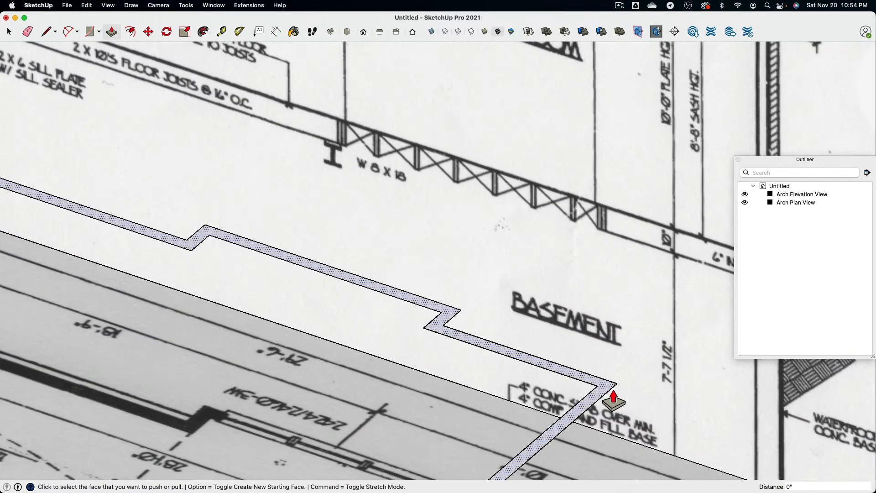
left_click(613, 397)
type("10")
key("Return")
scroll(627, 292, "down", 3)
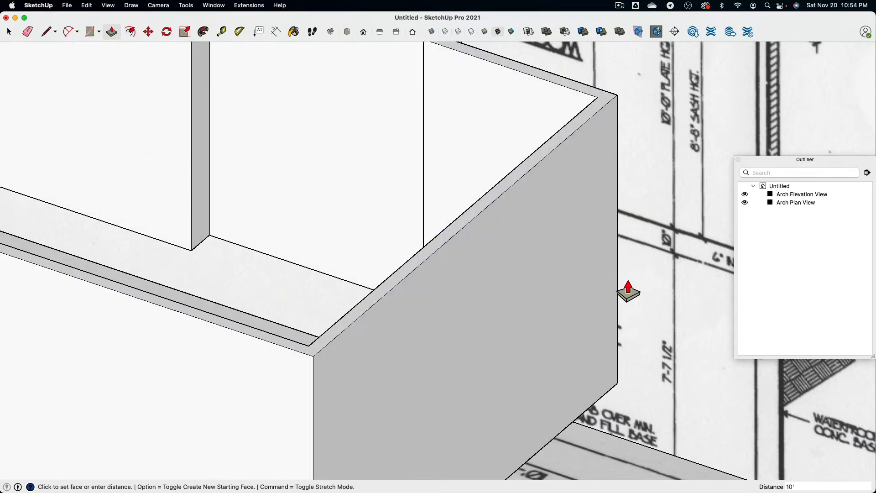
From beneath the model, place a guide 6' 11" from the inner face of the dining room's side wall, matching the plan.
scroll(579, 215, "down", 5)
middle_click_drag(557, 227, 448, 236)
scroll(365, 319, "up", 5)
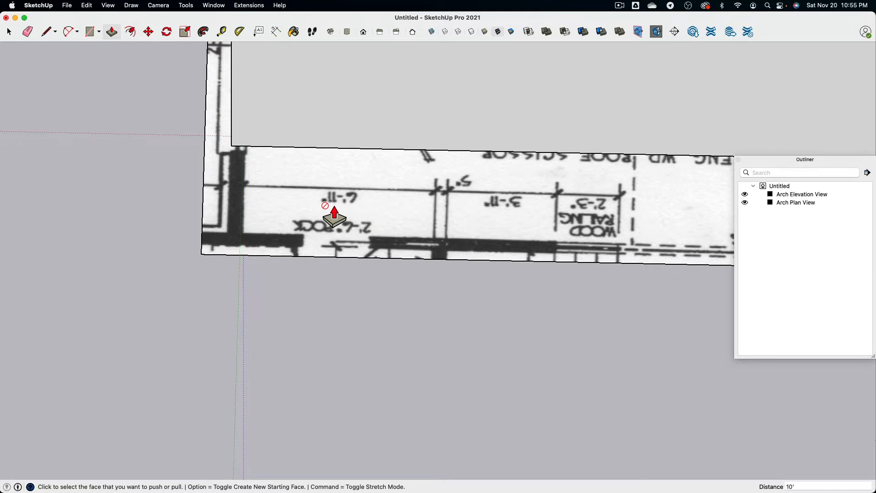
scroll(335, 215, "down", 5)
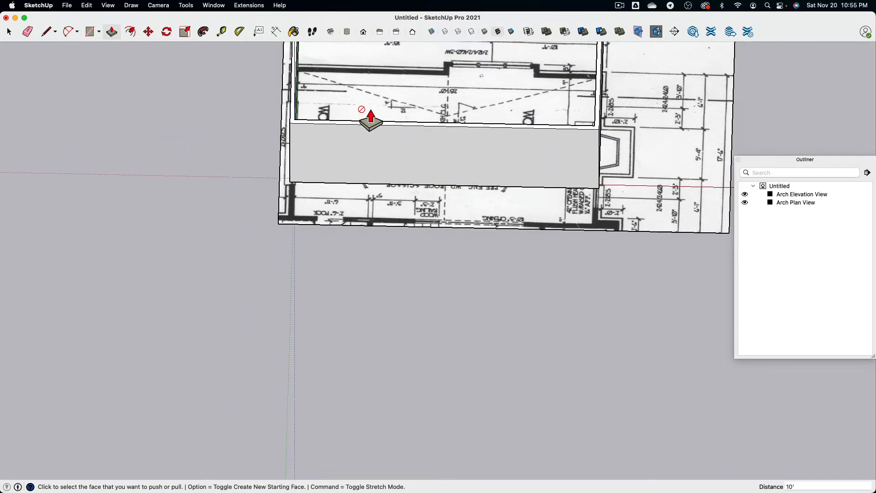
middle_click_drag(368, 117, 397, 210)
left_click_drag(358, 191, 379, 131)
middle_click_drag(379, 131, 375, 62)
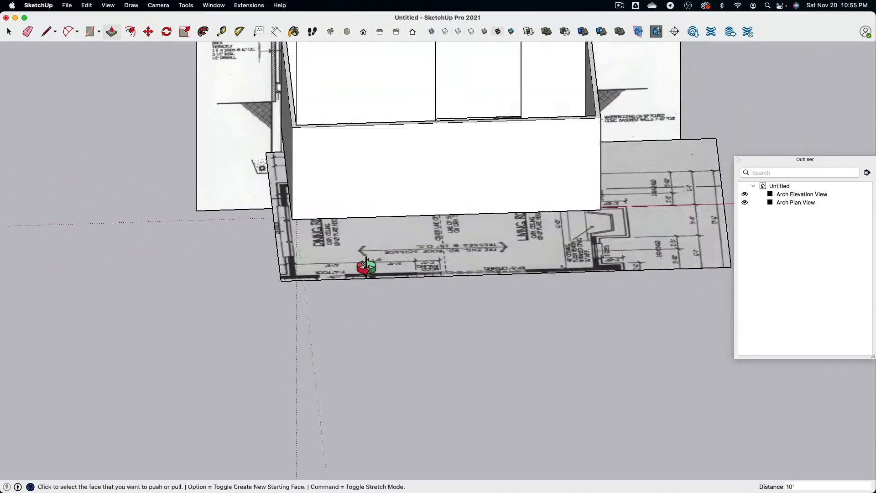
middle_click_drag(365, 266, 210, 169)
scroll(339, 197, "up", 4)
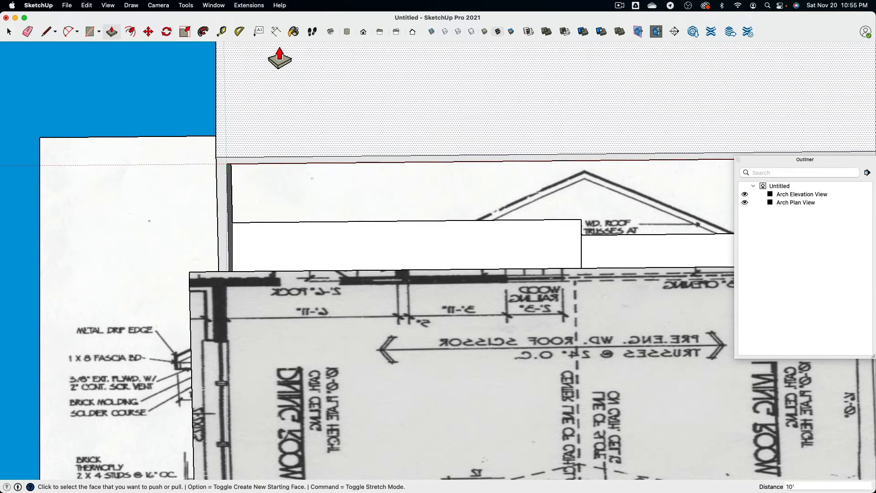
left_click(222, 32)
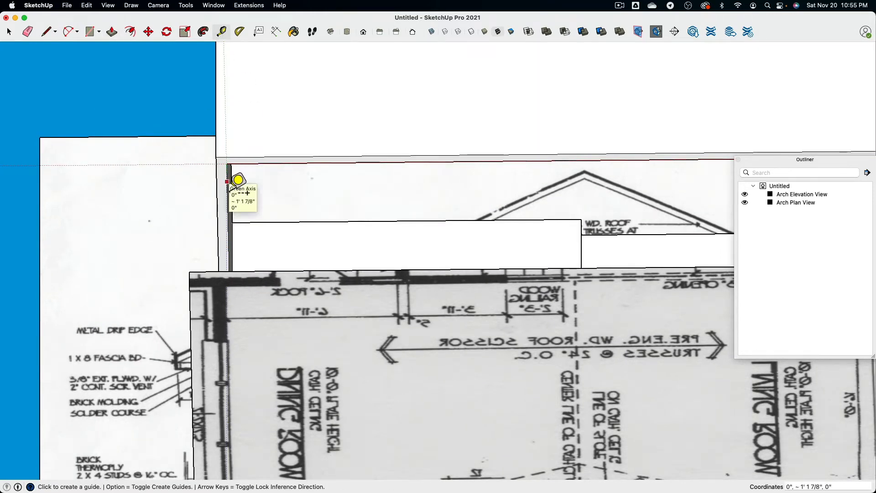
left_click(226, 183)
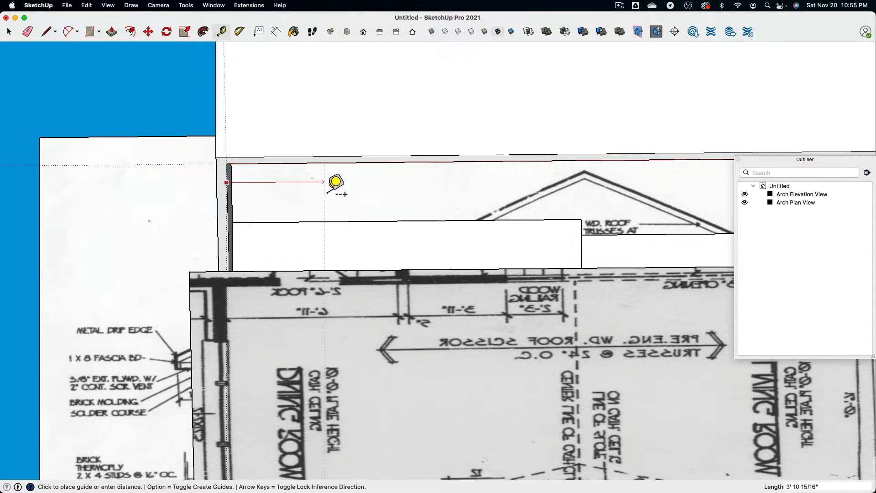
left_click(399, 182)
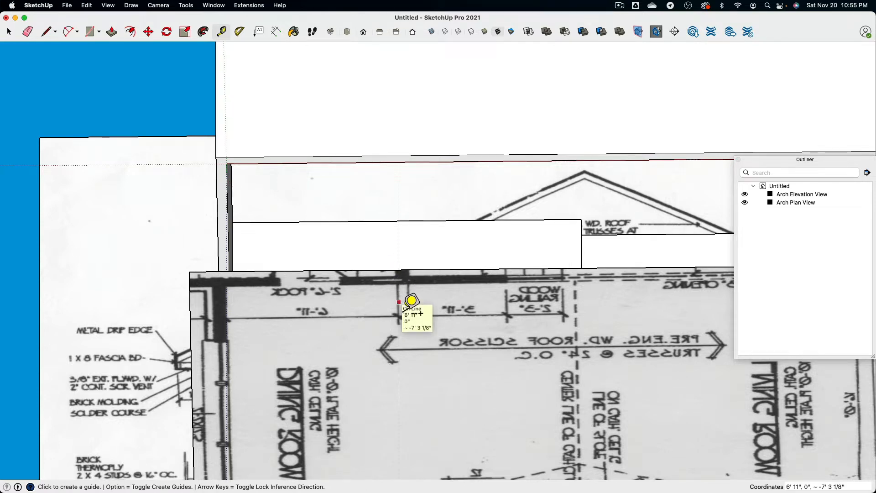
Draw a helper line along the red axis from the 6' 11" guide to the dining room side wall's inner edge.
left_click(47, 32)
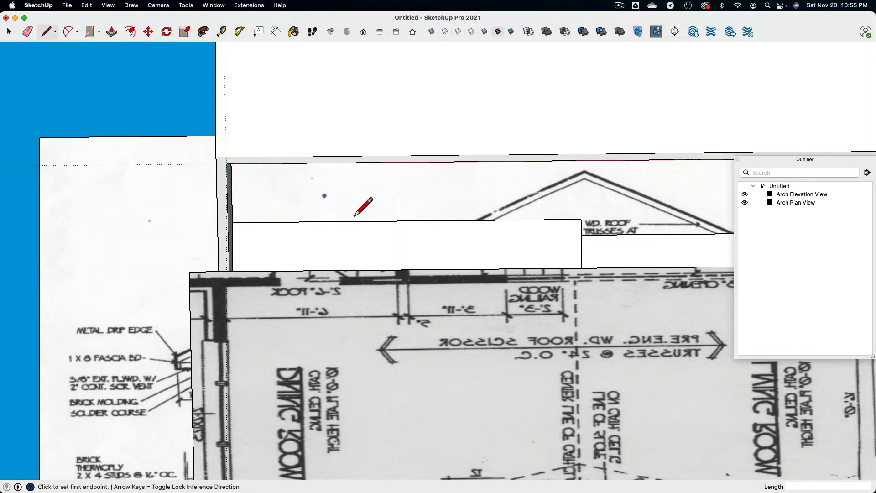
left_click(399, 201)
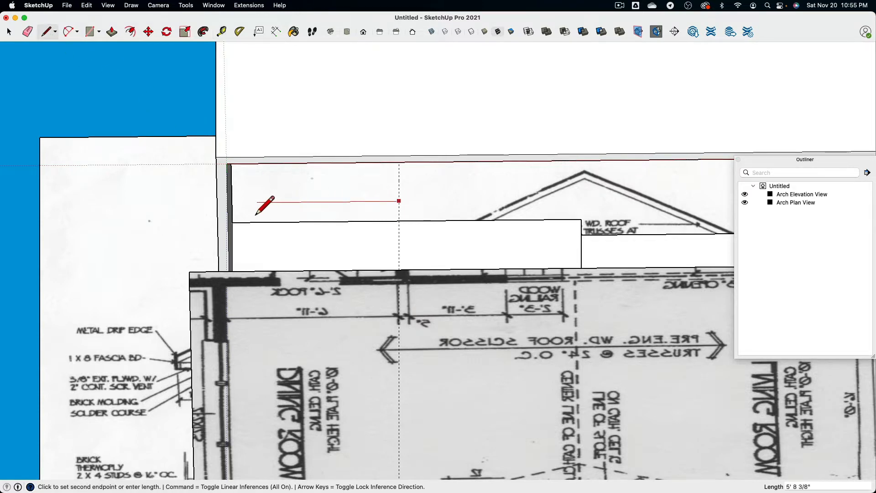
left_click(231, 211)
Place a parallel guide through the helper line's midpoint to mark the pocket door's center.
mouse_move(308, 196)
middle_mouse_down()
mouse_move(258, 212)
mouse_move(246, 284)
mouse_move(322, 251)
mouse_move(451, 238)
mouse_move(465, 264)
mouse_move(325, 166)
mouse_move(296, 194)
middle_mouse_up()
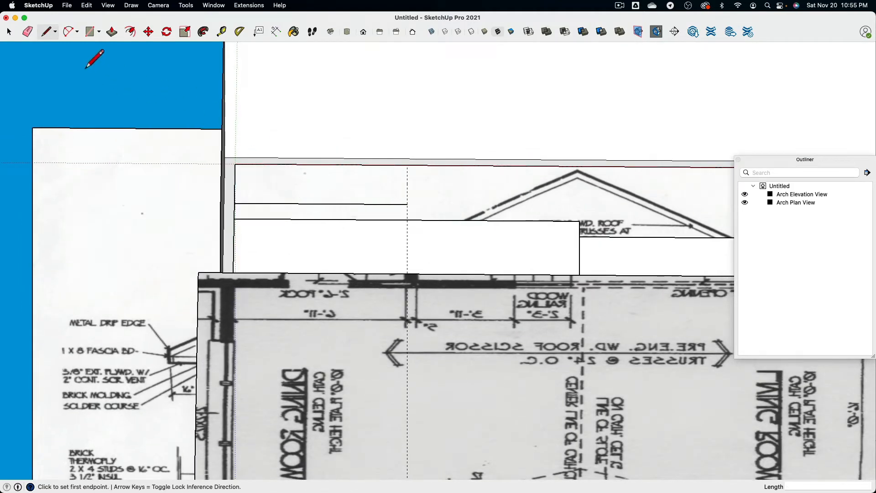
left_click(223, 32)
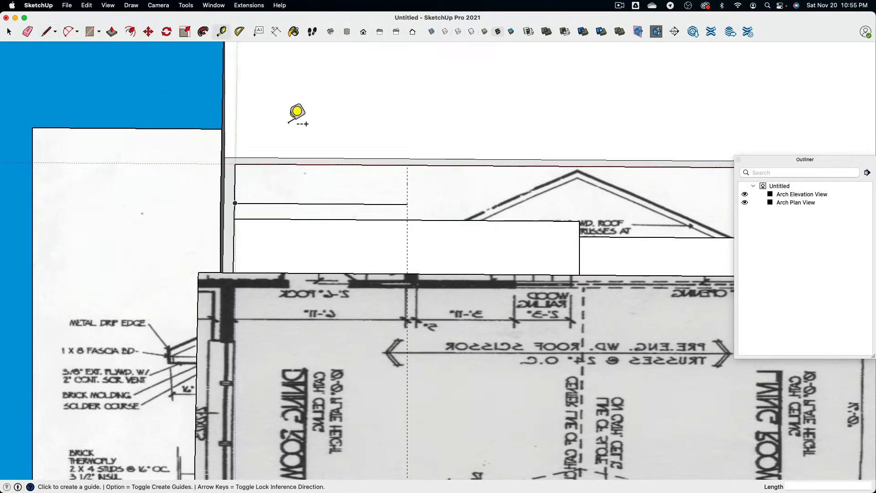
left_click(407, 193)
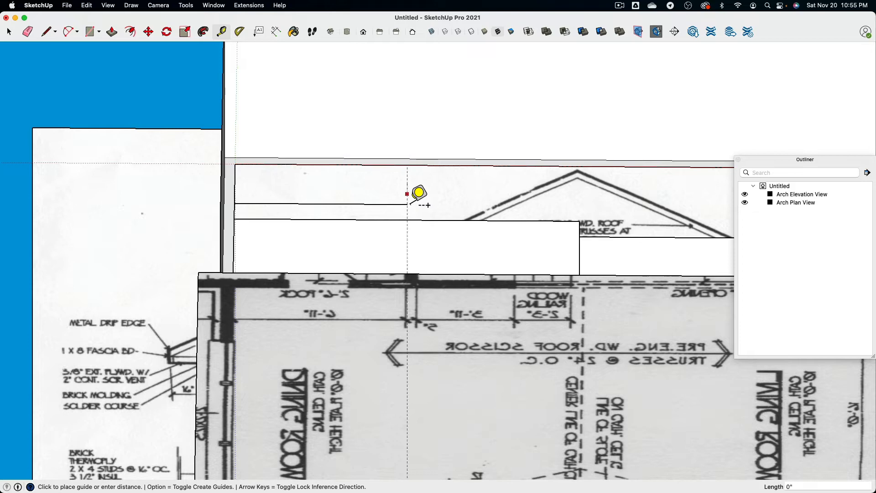
left_click(330, 203)
Place a guide across the underside of the door wall, parallel to the side wall and aligned with the door center guide.
middle_click_drag(337, 205, 343, 144)
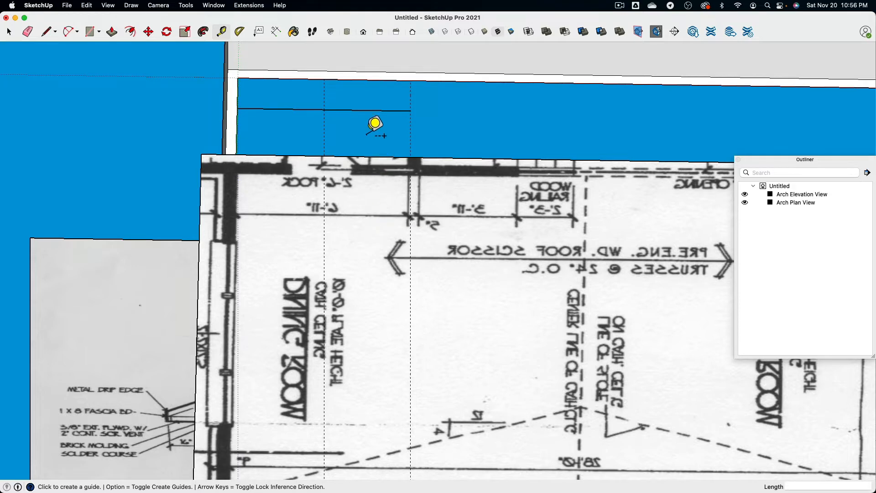
mouse_move(375, 122)
middle_mouse_down("shift")
mouse_move(344, 178)
mouse_move(306, 139)
middle_mouse_up("shift")
scroll(287, 194, "up", 3)
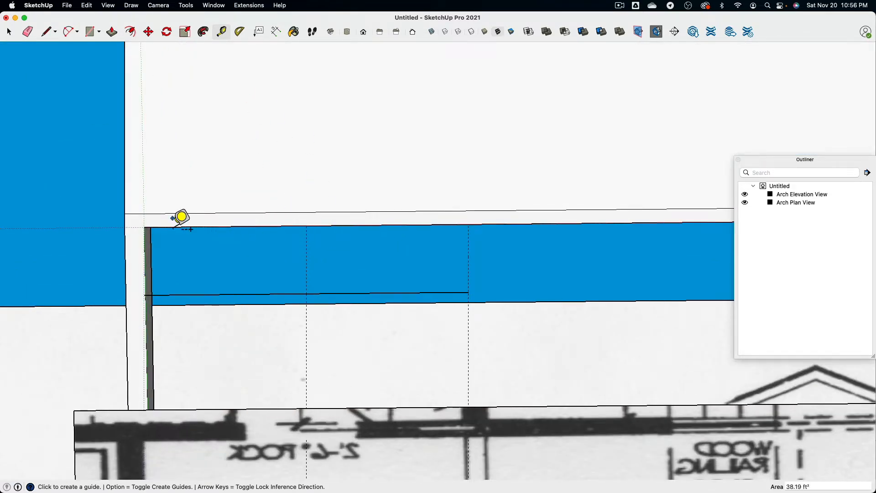
left_click(124, 247)
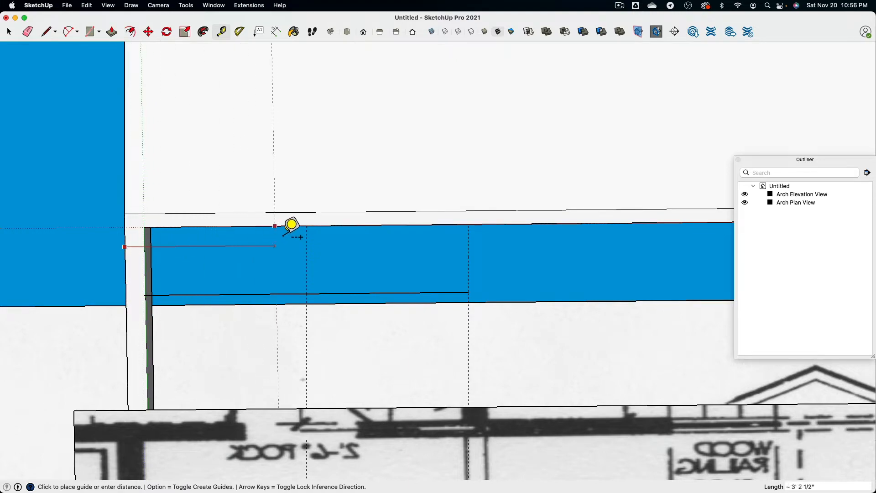
left_click(319, 228)
Offset two guides 1'3" to either side of the center guide on the wall's underside for the door jambs.
middle_click_drag(341, 221, 224, 210)
left_click(182, 236)
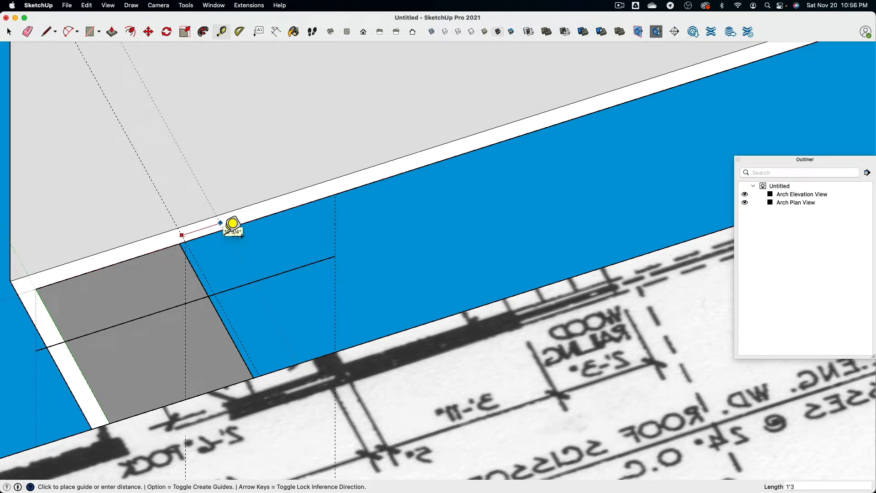
left_click(232, 223)
left_click(181, 234)
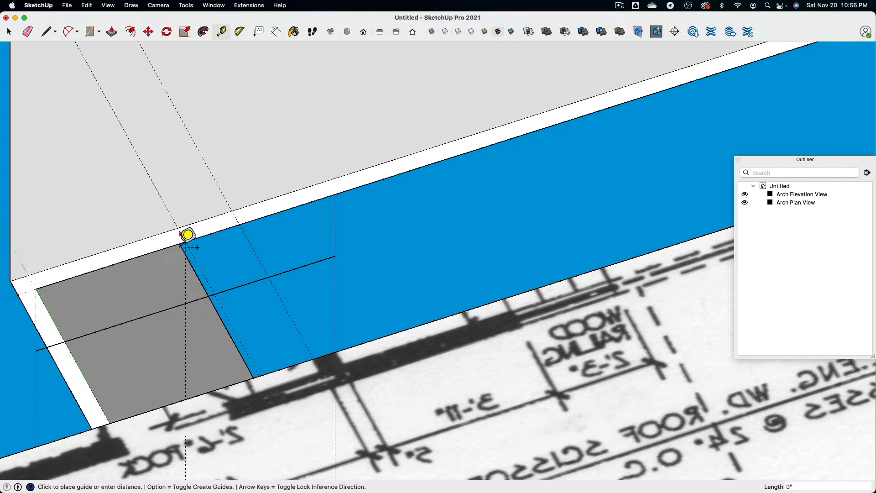
left_click(158, 251)
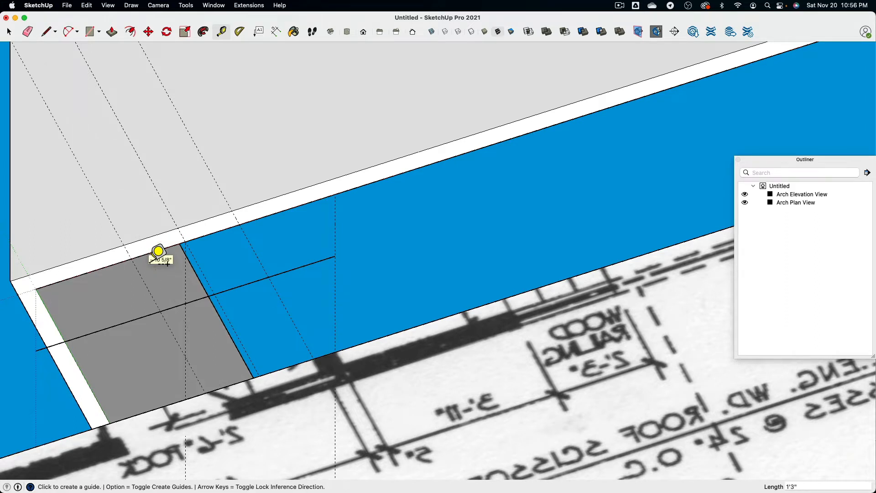
Draw two 5" lines across the wall's underside along the jamb guides to outline the door opening.
left_click(46, 31)
left_click(232, 212)
left_click(241, 231)
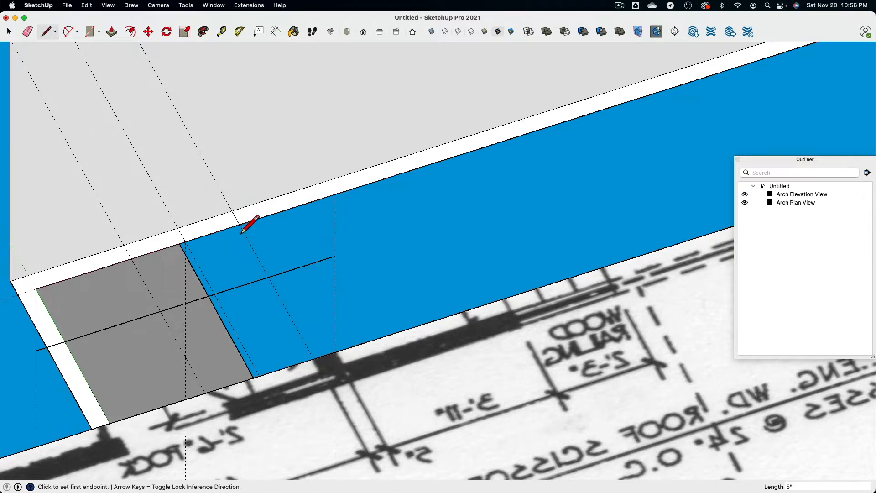
left_click(124, 256)
left_click(139, 253)
Erase the helper line and all the guides used to locate the door.
middle_click_drag(150, 165, 179, 162)
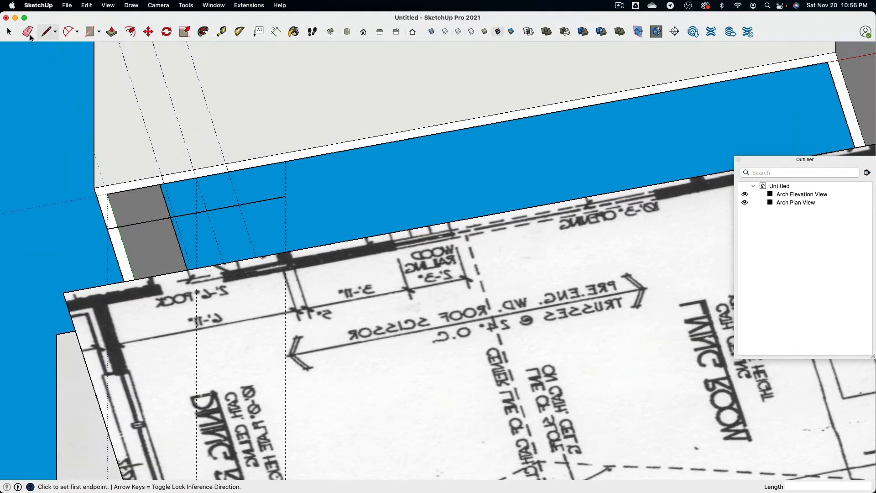
left_click(28, 33)
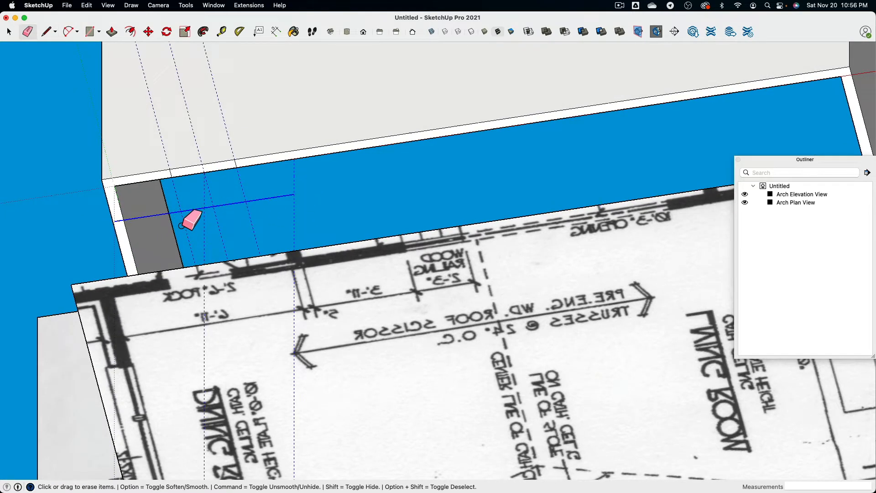
left_click_drag(181, 227, 297, 197)
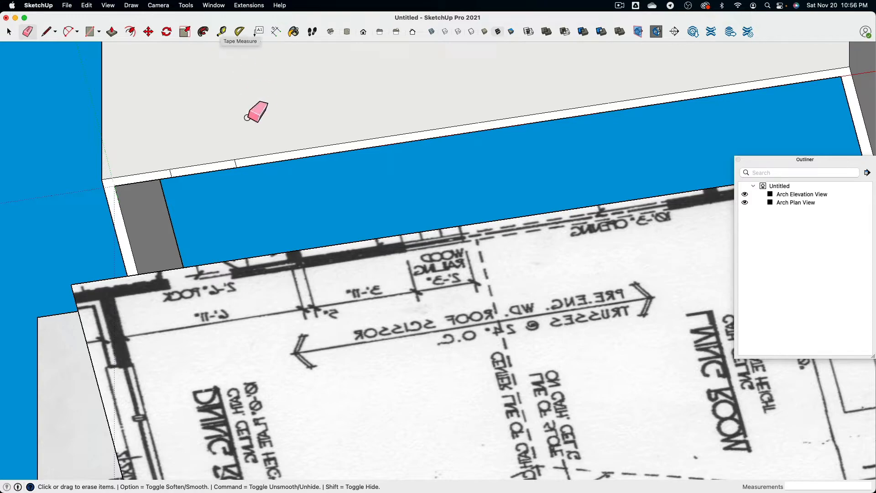
Push/Pull the door section of the wall's underside up 80" to cut the door opening.
mouse_move(247, 117)
middle_mouse_down()
mouse_move(228, 348)
mouse_move(262, 94)
mouse_move(256, 355)
mouse_move(299, 117)
mouse_move(285, 104)
mouse_move(274, 115)
middle_mouse_up()
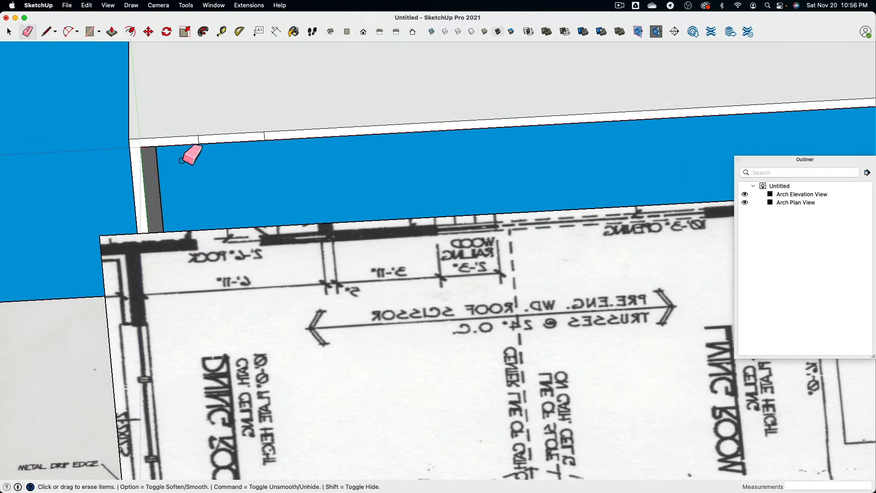
left_click(114, 32)
left_click(233, 141)
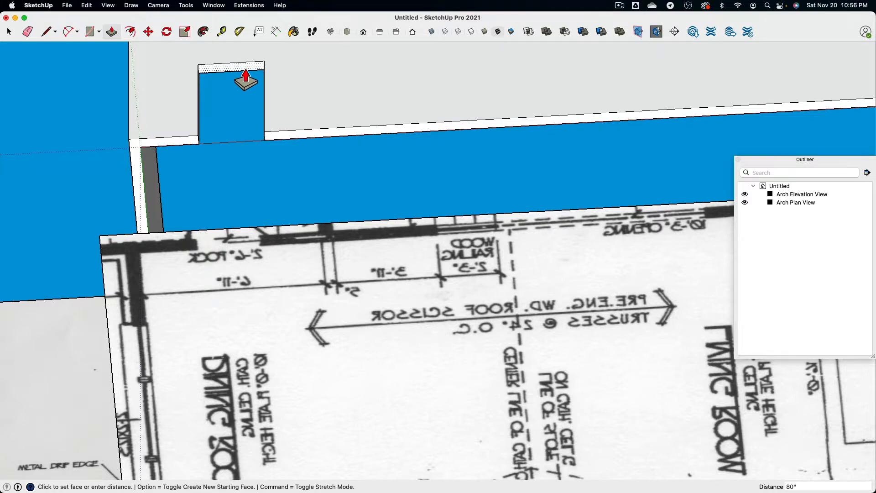
left_click(246, 80)
scroll(470, 114, "down", 5)
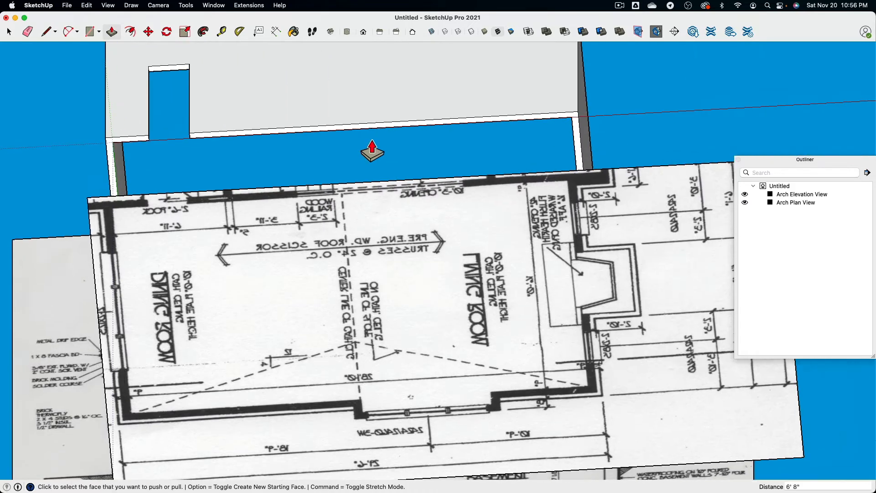
middle_click_drag(373, 151, 363, 207)
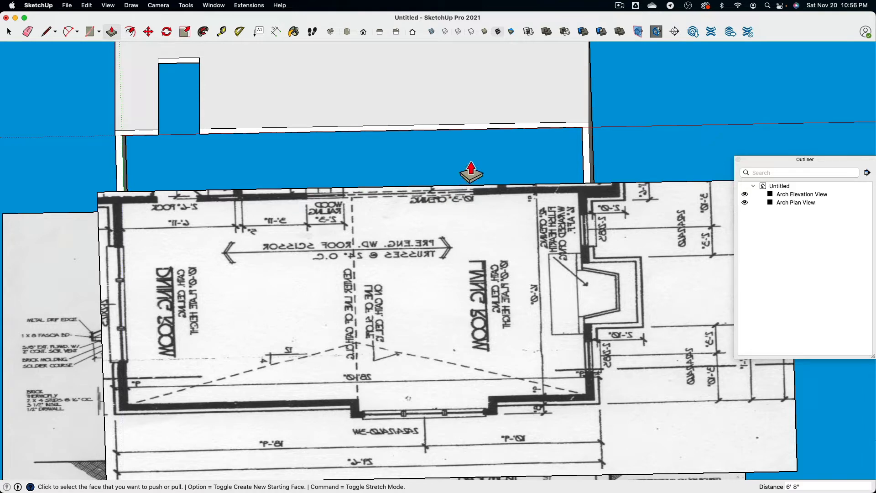
Switch to Finder, preview the Dim Door + Passage image to read the passage opening's dimensions, and return to SketchUp.
key("super+Tab")
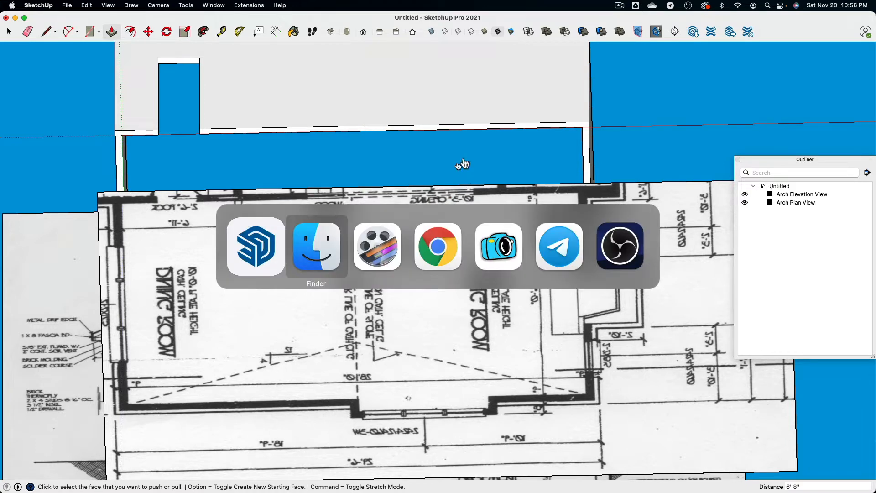
left_click(309, 250)
left_click(377, 99)
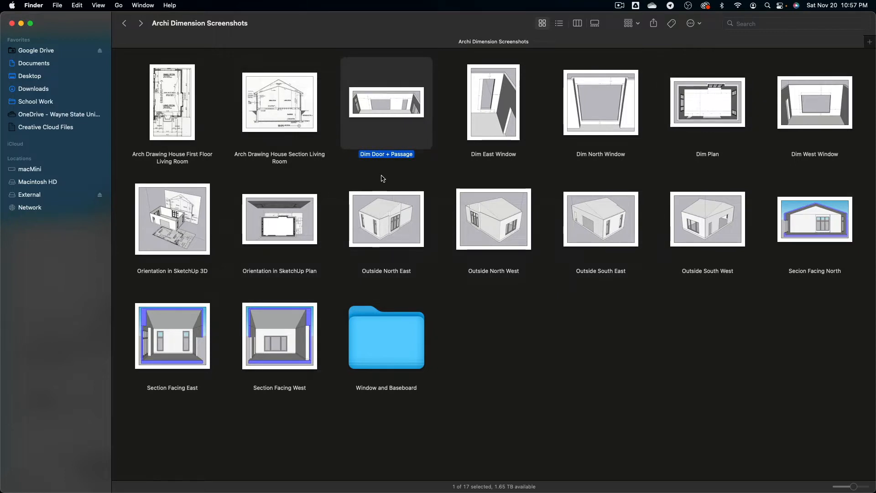
key("space")
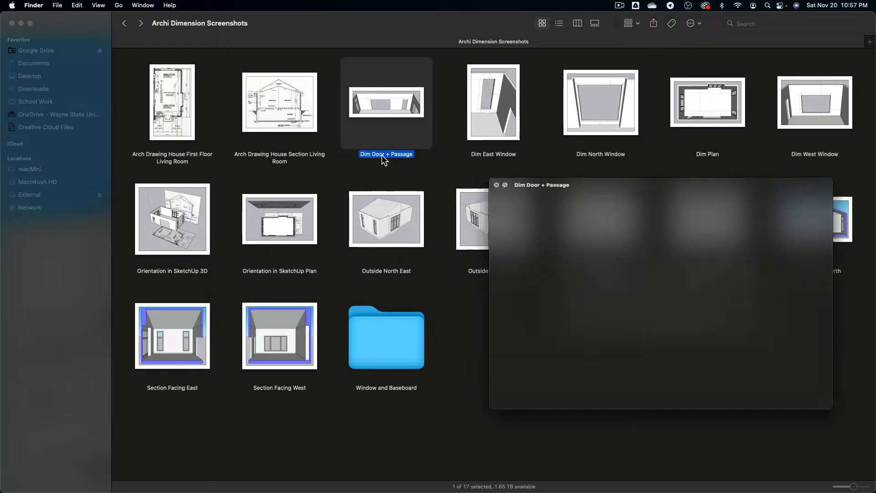
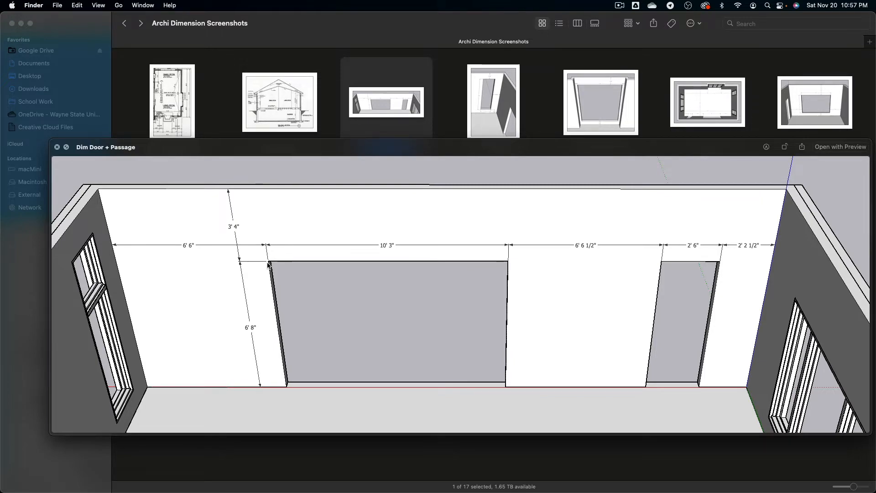
key("super+Tab")
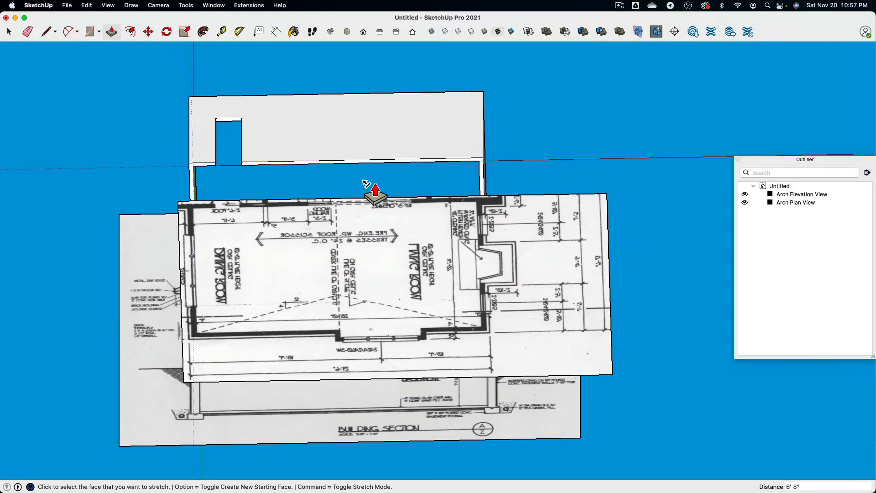
Place a guide 6'6" from the inner face of the living room's side wall to mark the passage's near edge.
middle_click_drag(375, 187, 561, 227)
scroll(558, 229, "up", 5)
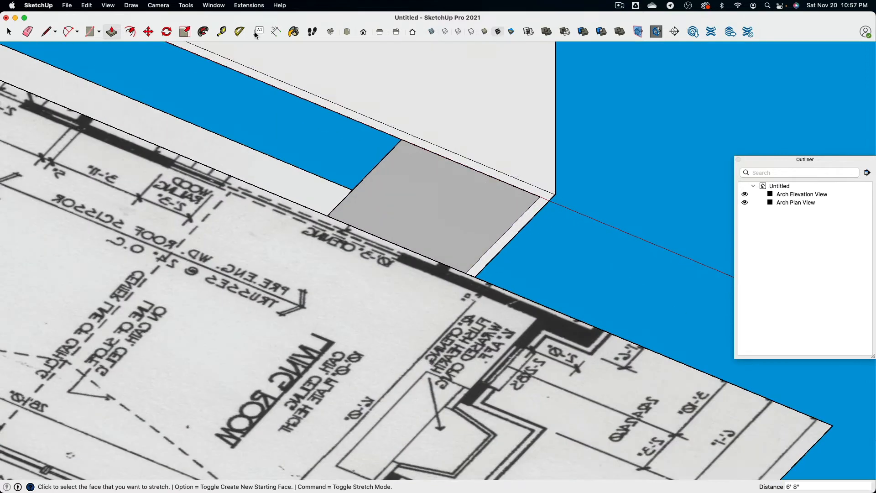
left_click(220, 32)
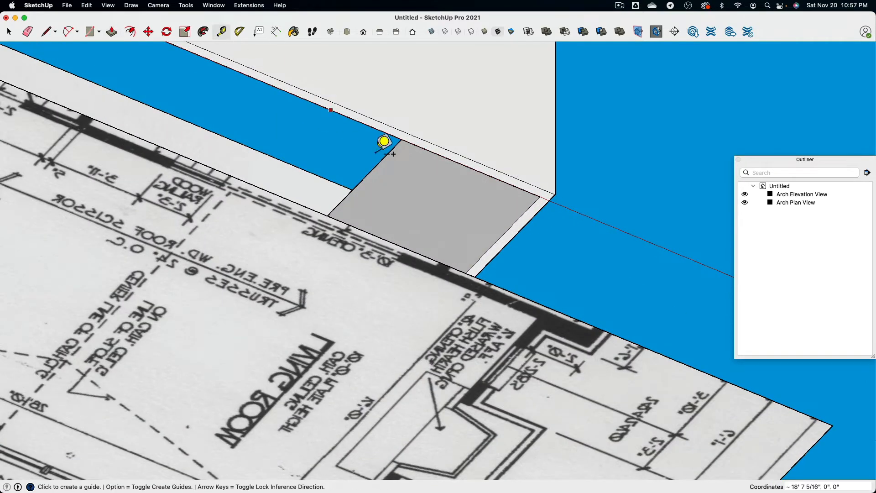
left_click(529, 208)
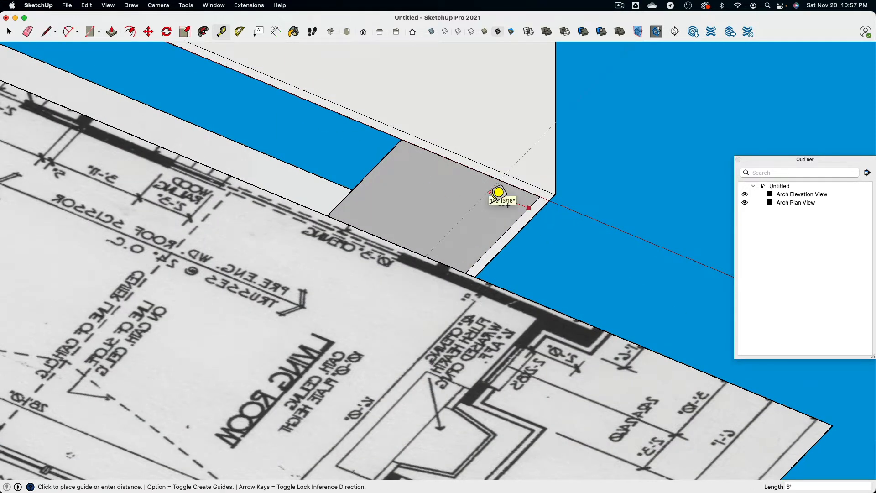
type("6'6")
key("Return")
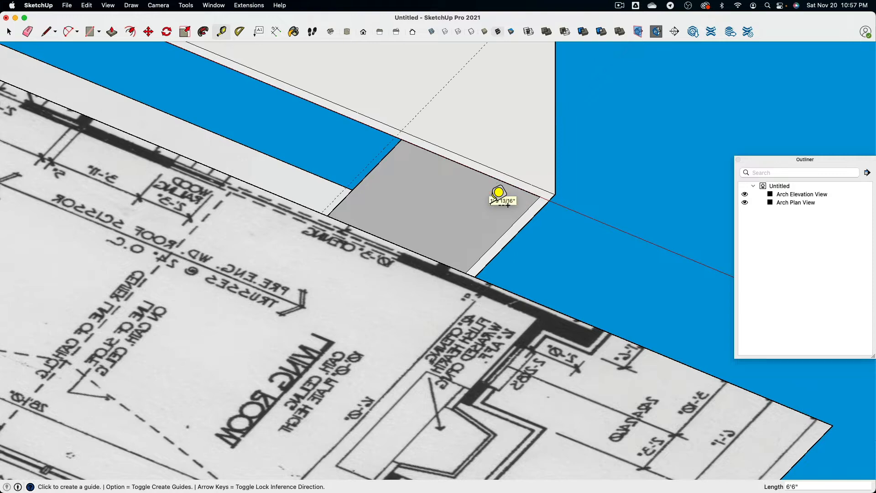
Check the passage width in Finder's Dim Door + Passage image, return to SketchUp, and place a guide 10'3" from the first passage guide.
key("super+Tab")
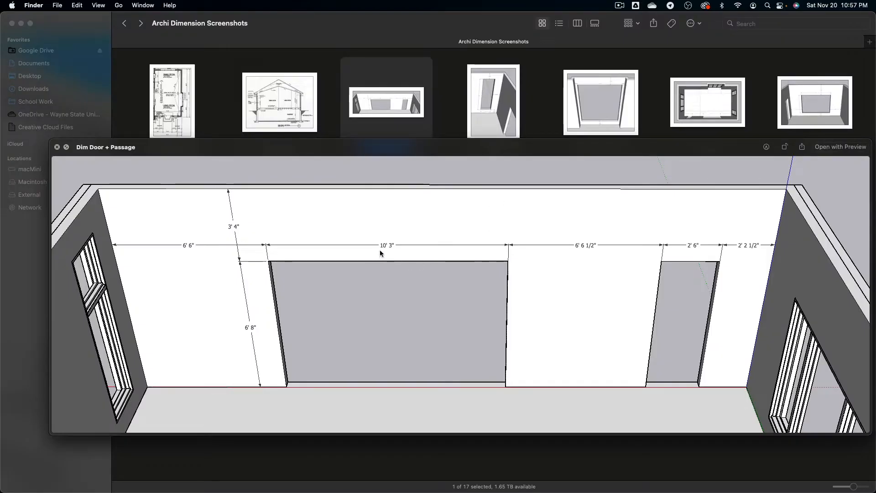
key("super+Tab")
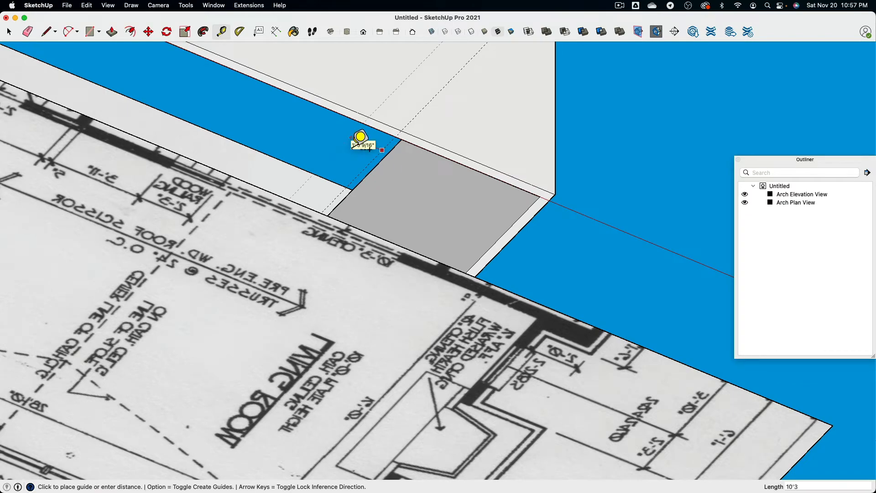
key("Return")
Draw lines across the wall's underside at the two passage guides to separate the passage section.
scroll(349, 150, "down", 3)
middle_click_drag(339, 156, 410, 228, "shift")
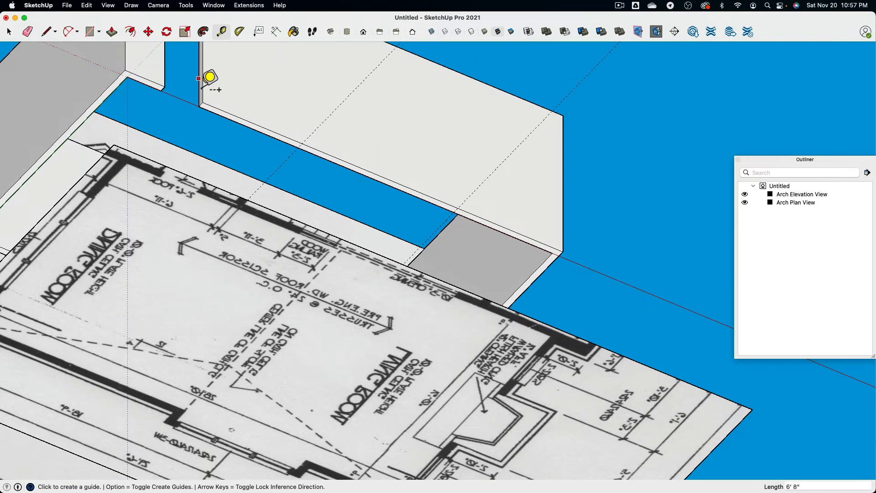
middle_click_drag(381, 146, 410, 254)
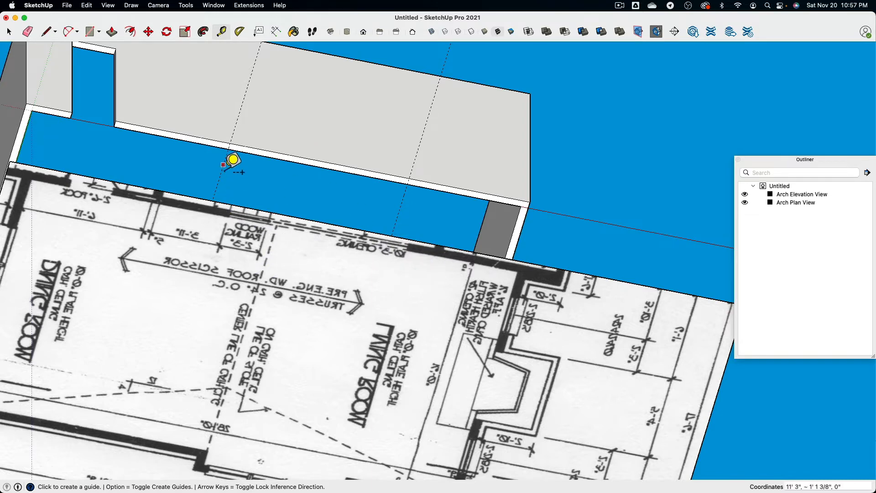
middle_click_drag(232, 162, 234, 198)
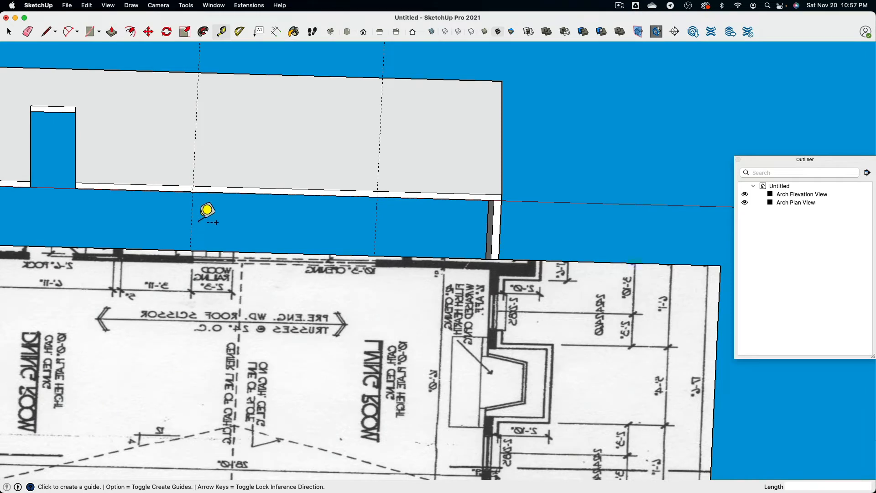
middle_click_drag(209, 271, 364, 247, "shift")
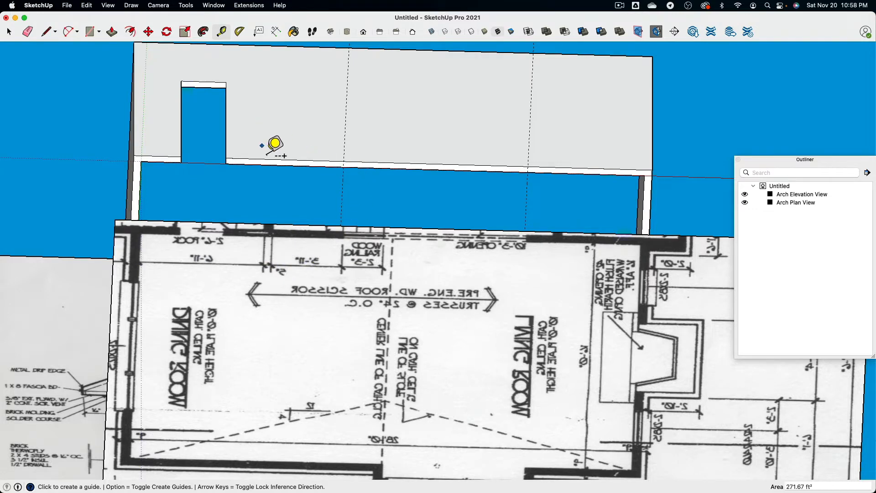
key("l")
scroll(346, 168, "up", 3)
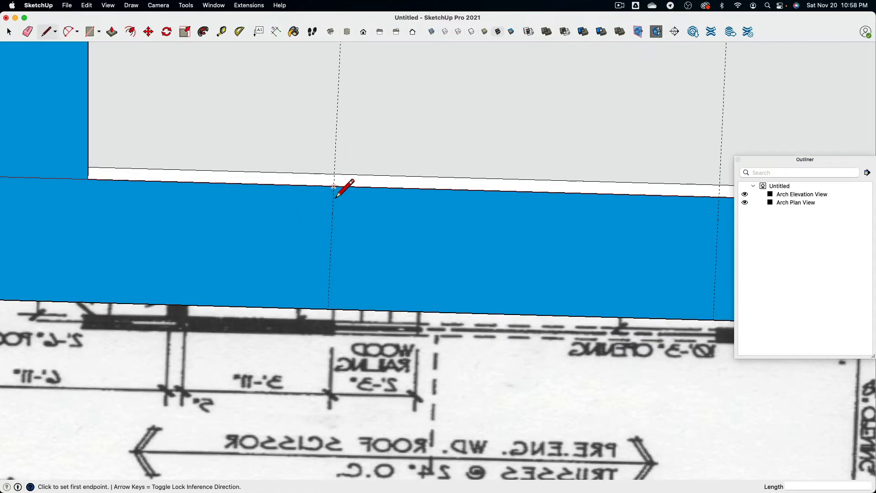
left_click(334, 186)
left_click(336, 174)
scroll(347, 180, "down", 3)
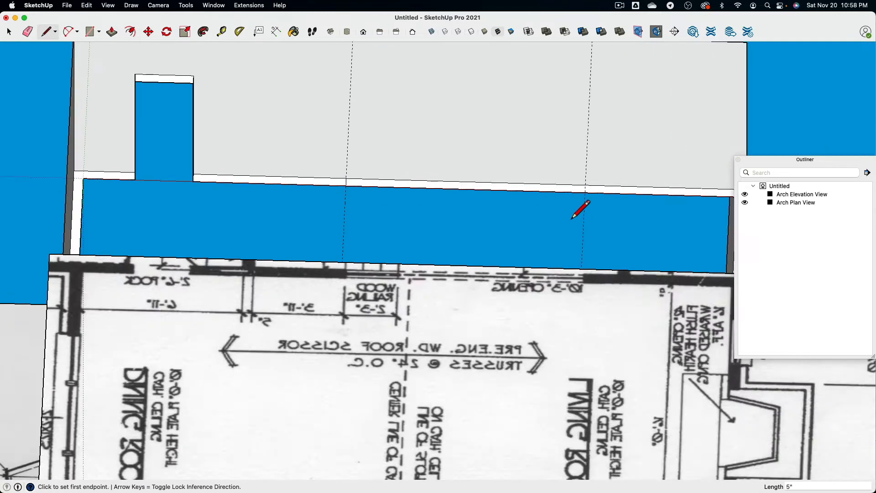
left_click(585, 192)
Recheck the passage height in Finder's reference image, return to SketchUp, and Push/Pull the passage section of the wall's underside up 6'8".
key("super+Tab")
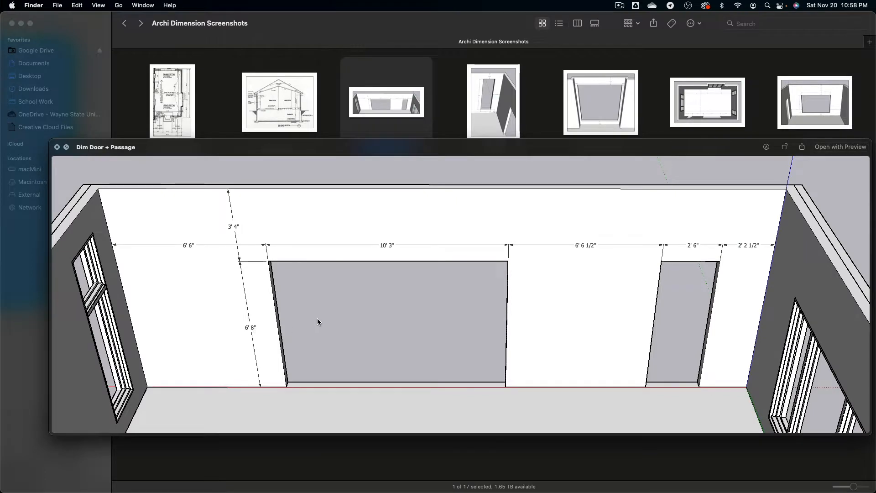
key("super+Tab")
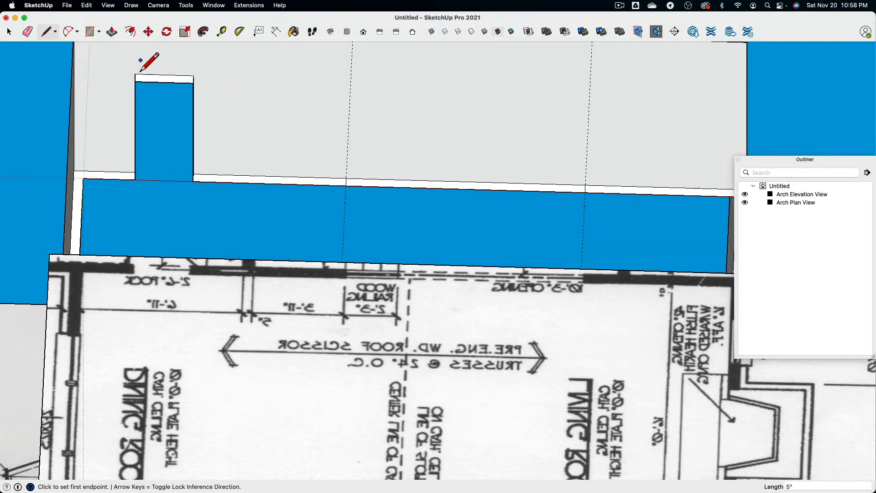
left_click(112, 32)
left_click(360, 192)
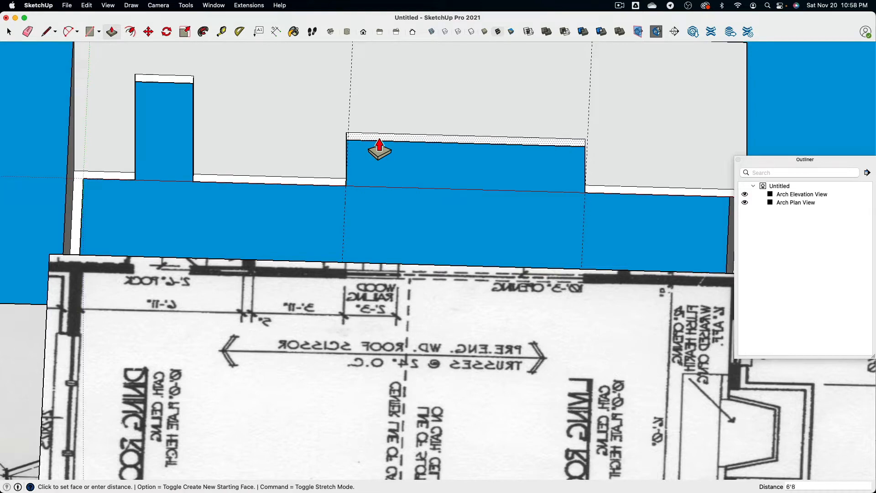
middle_click_drag(425, 137, 161, 136)
Push/Pull the door opening's head down about 2'10", and raise it again to align with the passage opening's head.
left_click(160, 136)
left_click(163, 192)
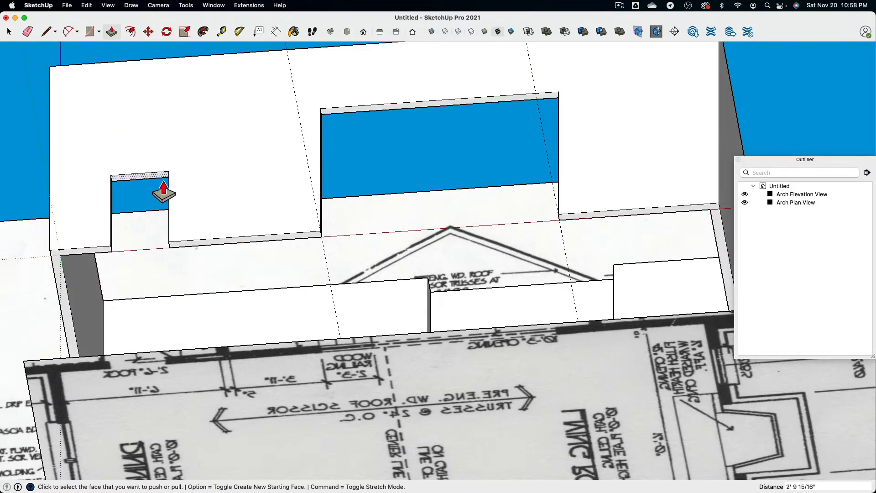
left_click(166, 184)
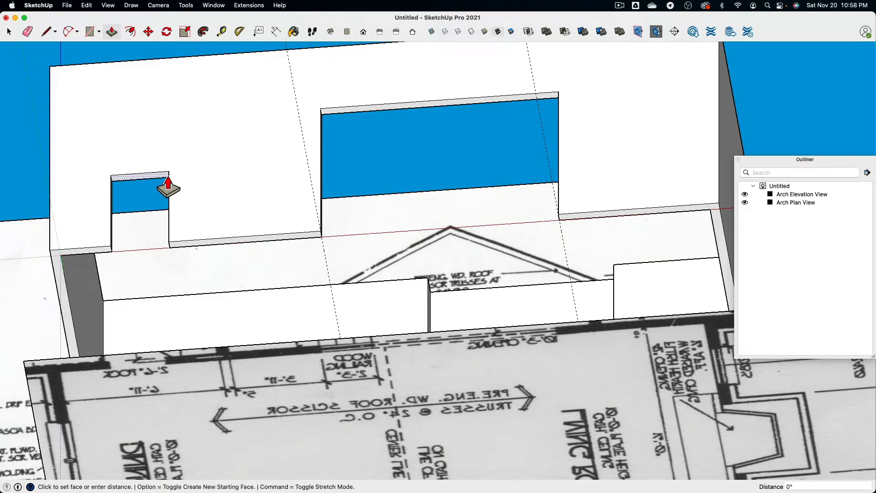
left_click(321, 109)
scroll(173, 82, "down", 5)
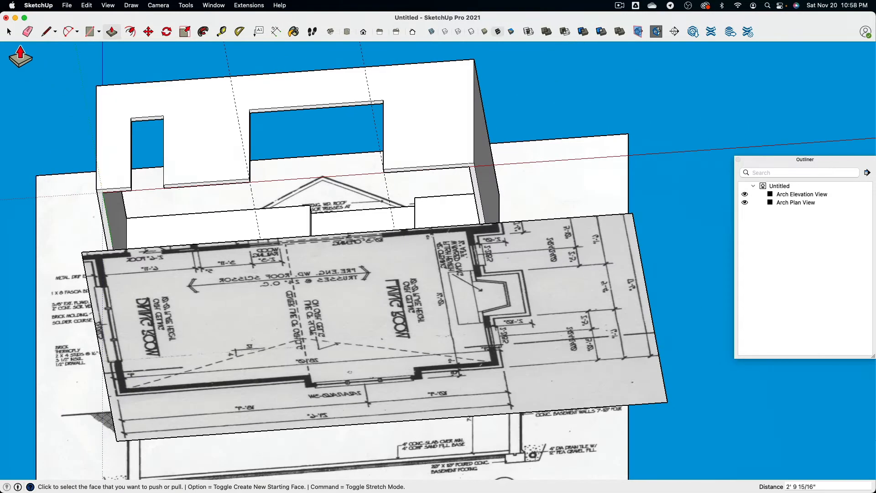
Delete the two guides used to locate the passage opening.
left_click(10, 31)
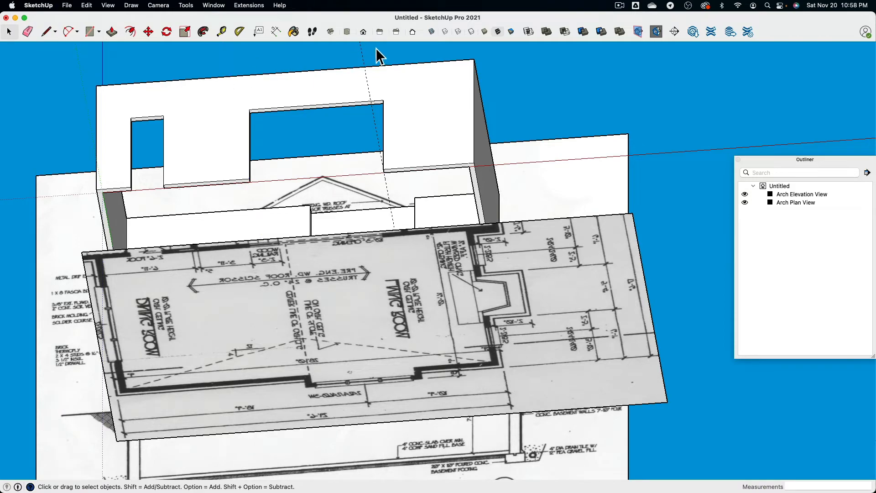
middle_click_drag(361, 61, 507, 384)
middle_click_drag(380, 388, 342, 293)
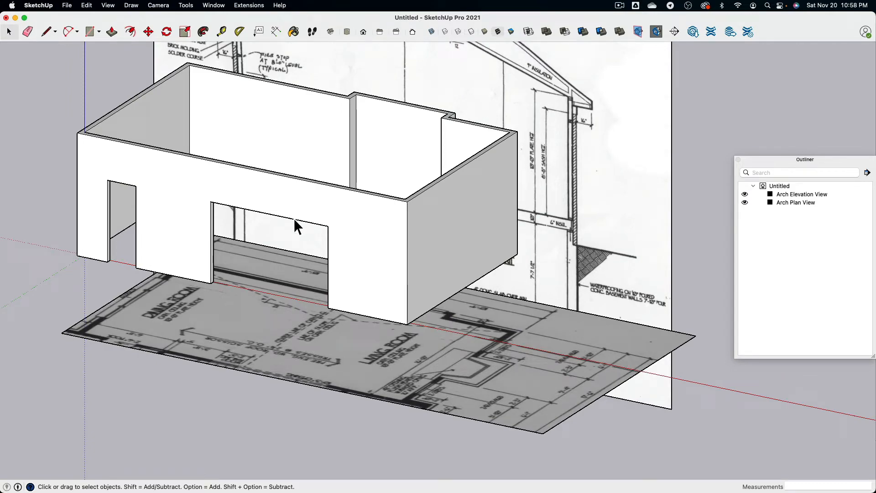
middle_click_drag(307, 206, 371, 243)
Switch to Finder, preview the Dim West Window image to read the window's dimensions, and return to SketchUp.
key("super+Tab")
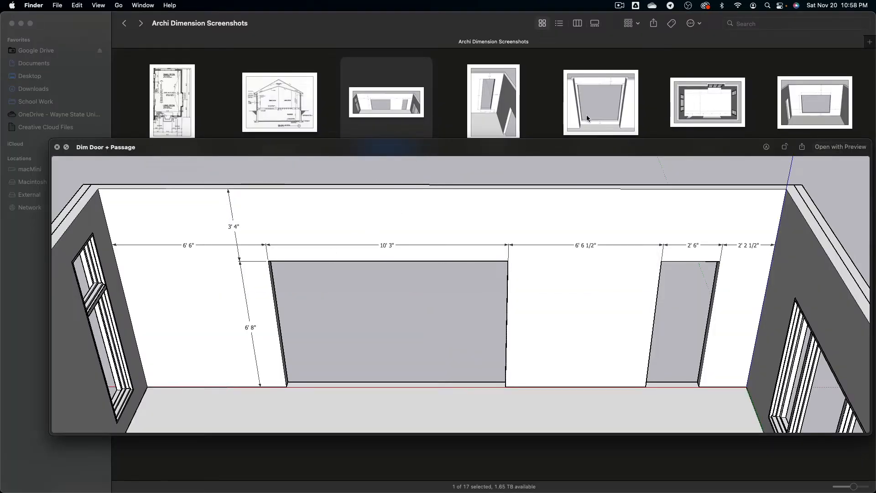
left_click(824, 103)
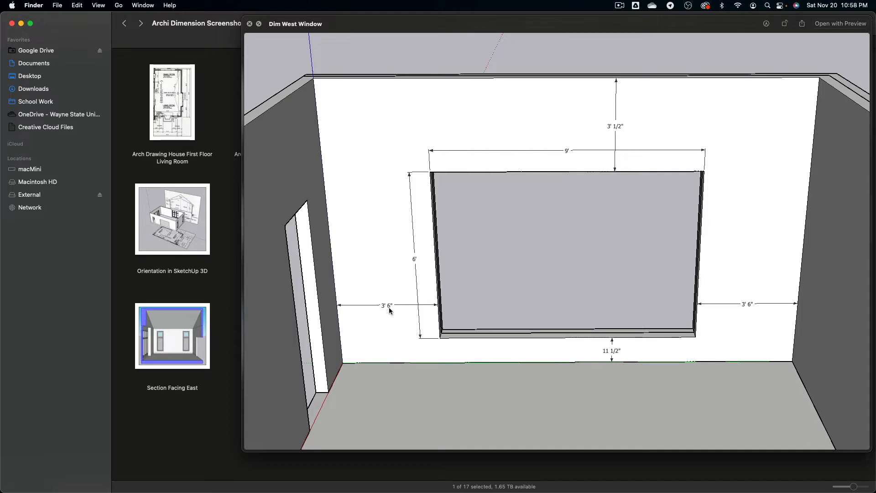
key("super+Tab")
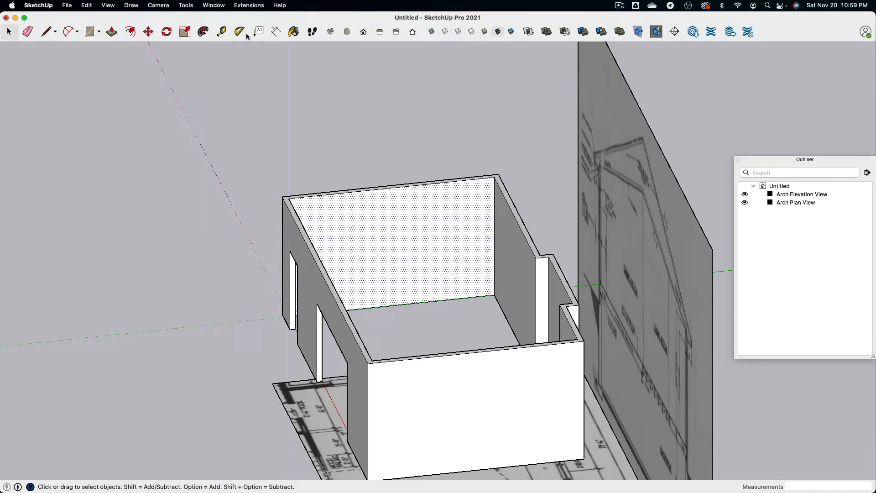
left_click(221, 31)
scroll(442, 219, "up", 3)
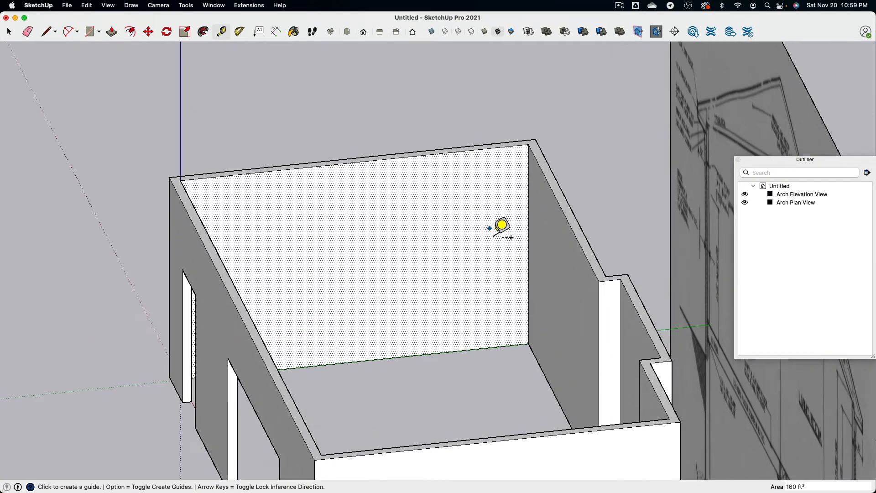
left_click(529, 211)
left_click(434, 226)
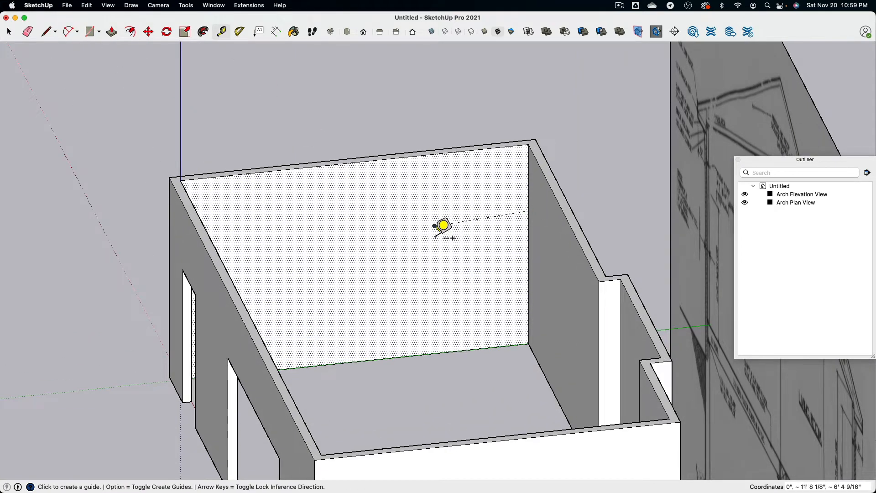
left_click(9, 32)
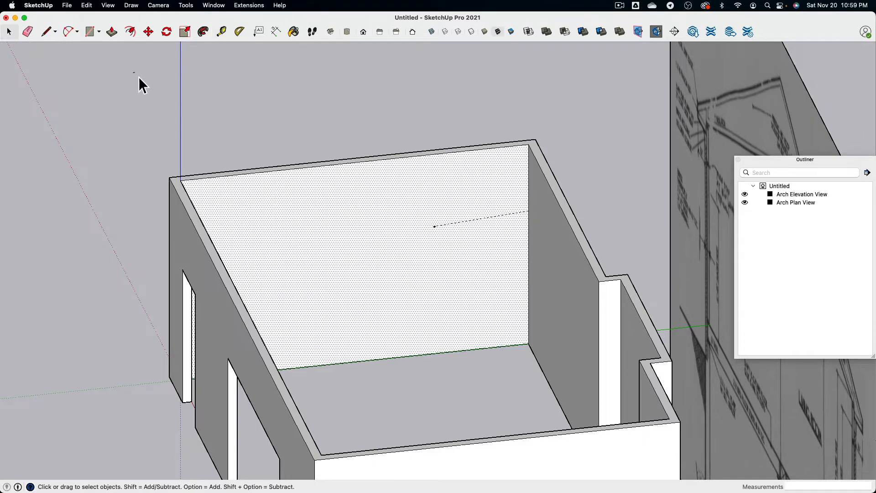
Place vertical guides 3'6" in from both inner corners of the dining room's west wall to mark the window's sides.
left_click(222, 32)
left_click(528, 180)
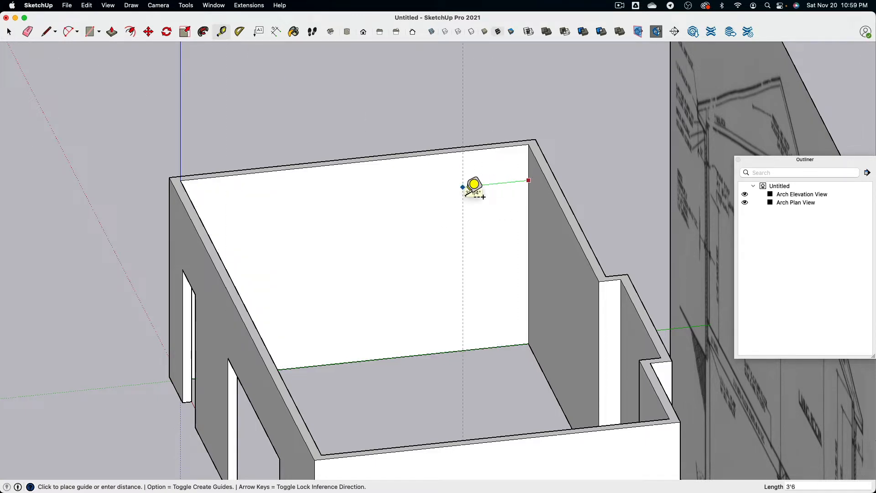
type("3'6")
key("Return")
middle_click_drag(472, 210, 365, 182)
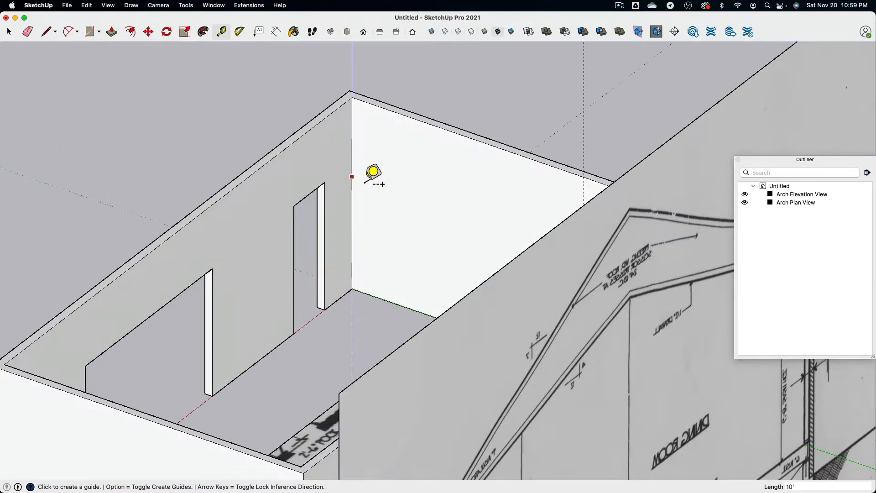
left_click(358, 153)
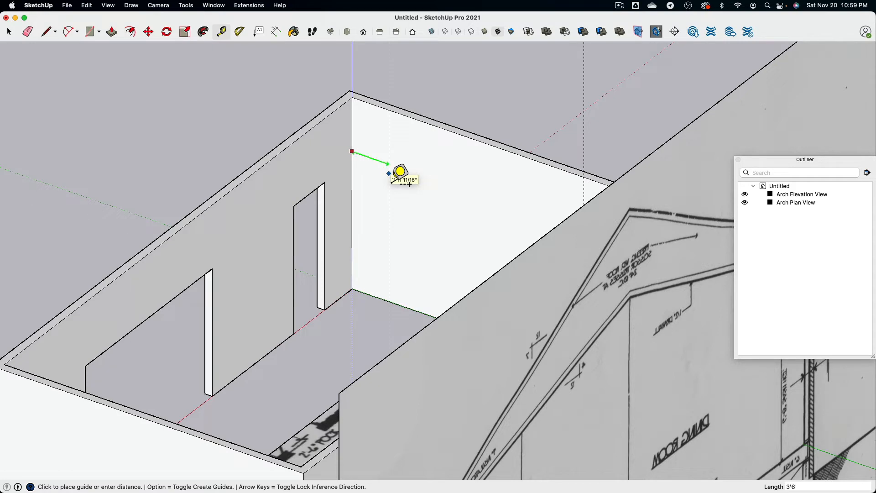
left_click(400, 173)
Place a guide 11 1/2" above the west wall's floor edge and another 6' above it to mark the window's sill and head.
middle_click_drag(397, 172, 505, 171)
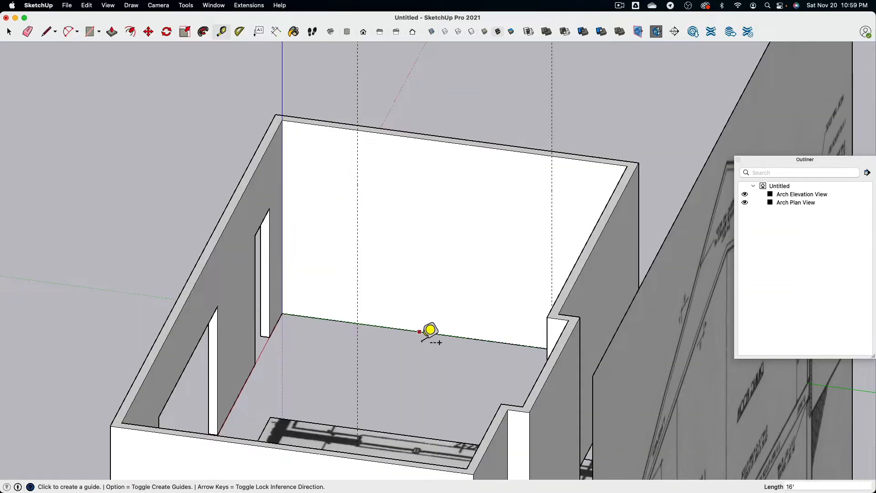
left_click(418, 331)
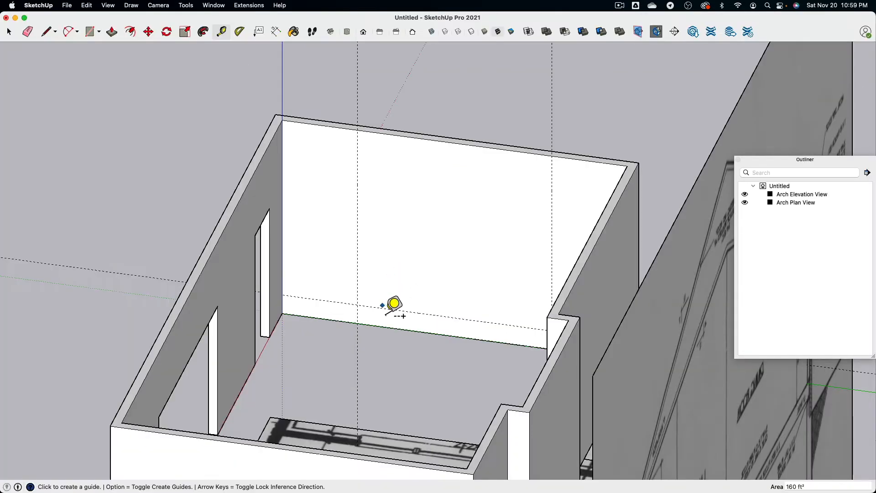
left_click(383, 308)
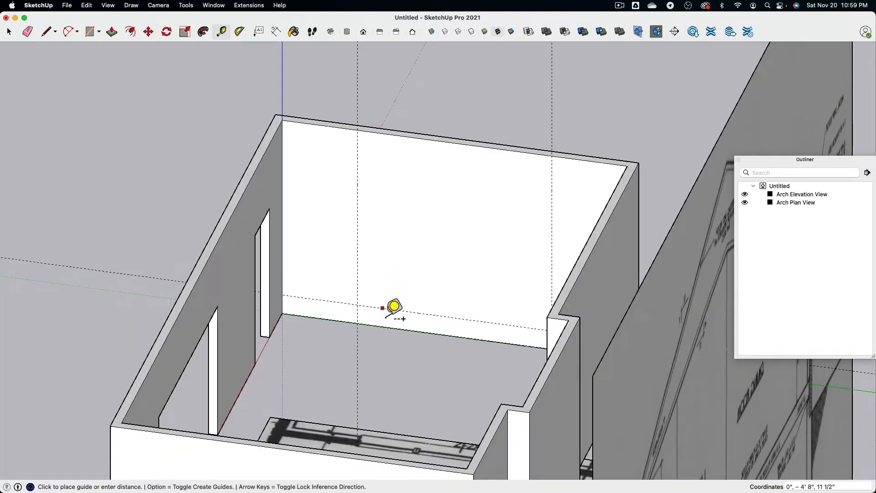
type("6'")
key("Return")
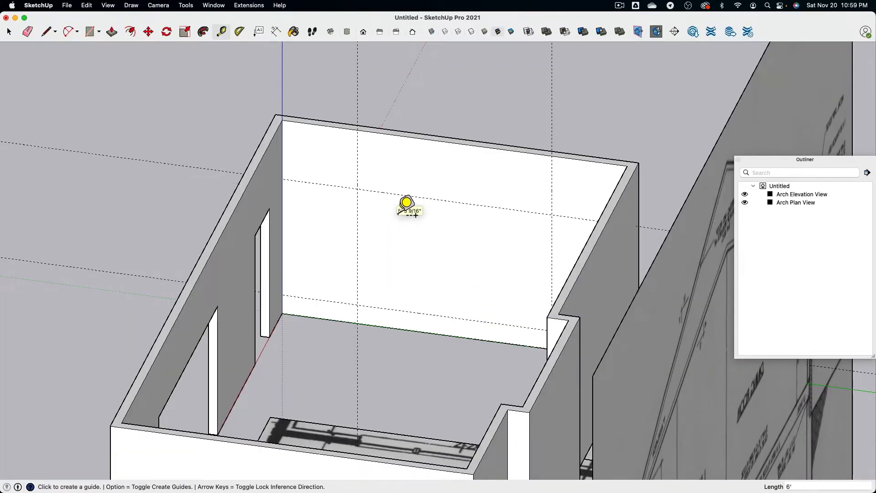
Draw the 9' by 6' window rectangle between the guide intersections on the west wall's inner face.
left_click(90, 32)
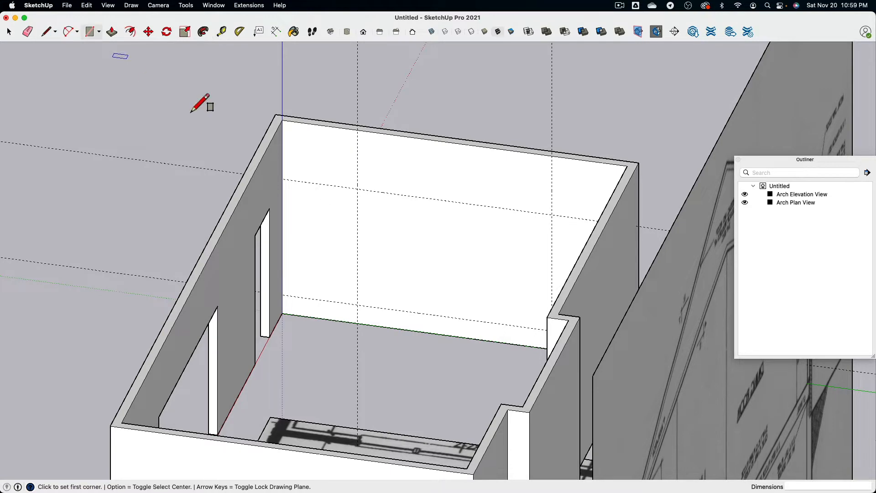
left_click(358, 189)
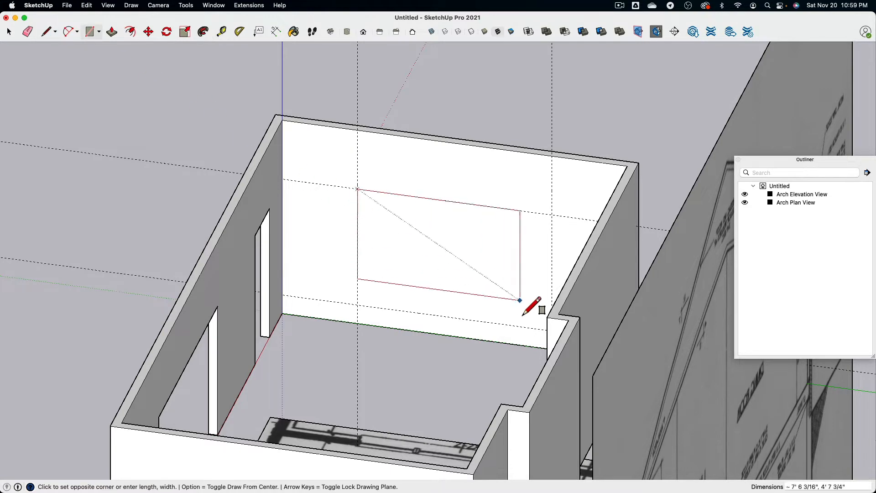
mouse_move(523, 304)
middle_mouse_down()
mouse_move(546, 306)
mouse_move(532, 313)
middle_mouse_up()
left_click(534, 314)
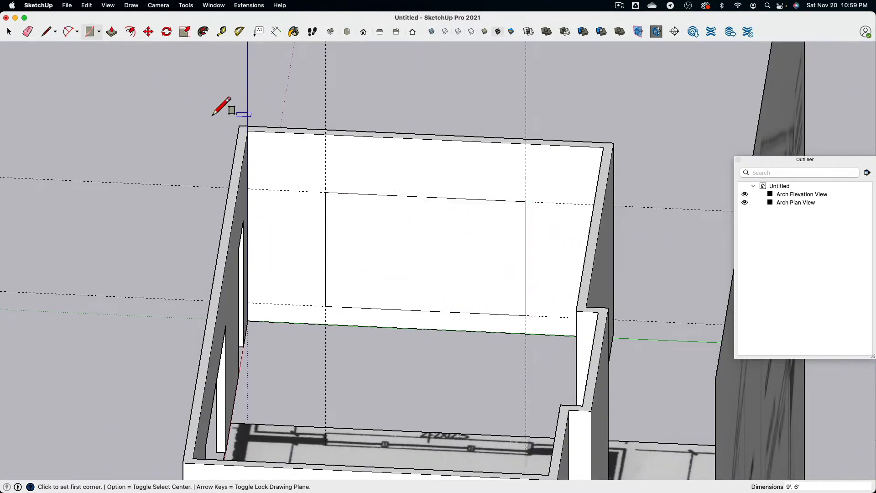
Push/Pull the window rectangle 5" through the west wall to cut the window opening.
scroll(235, 86, "up", 3)
left_click(112, 32)
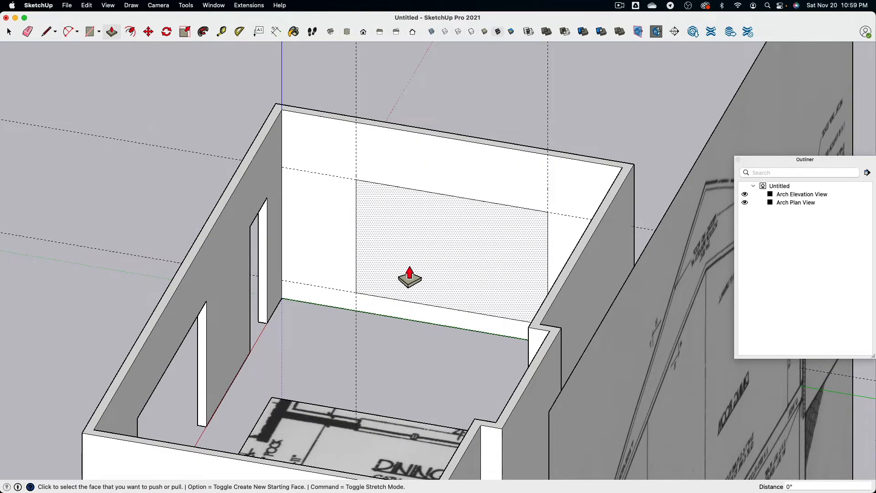
middle_click_drag(450, 196, 388, 273)
left_click(388, 273)
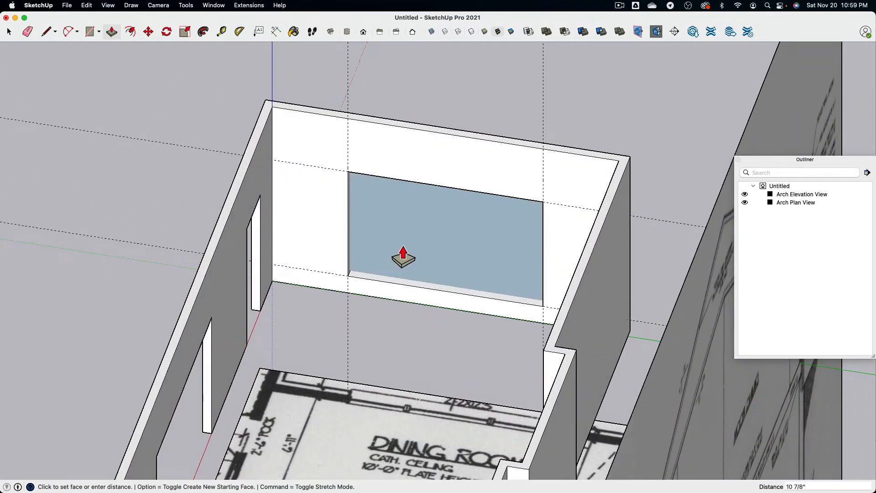
left_click(469, 249)
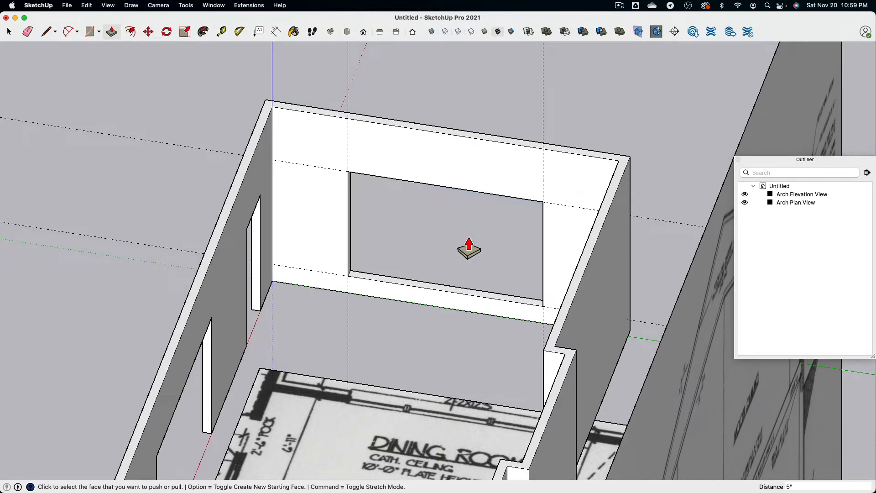
Erase the construction guides around the dining room's west window opening.
left_click(27, 32)
mouse_move(83, 107)
left_mouse_down()
mouse_move(112, 341)
mouse_move(343, 104)
mouse_move(574, 116)
mouse_move(465, 148)
left_mouse_up()
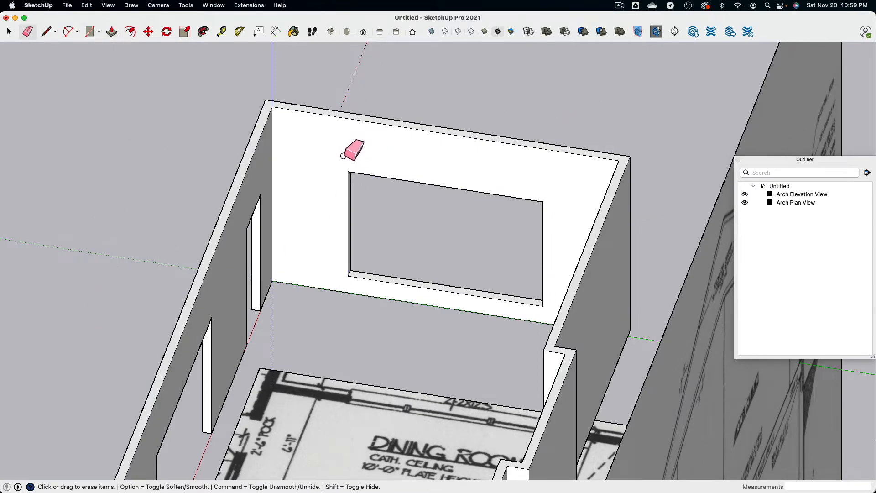
mouse_move(160, 156)
middle_mouse_down()
mouse_move(462, 156)
mouse_move(93, 150)
middle_mouse_up()
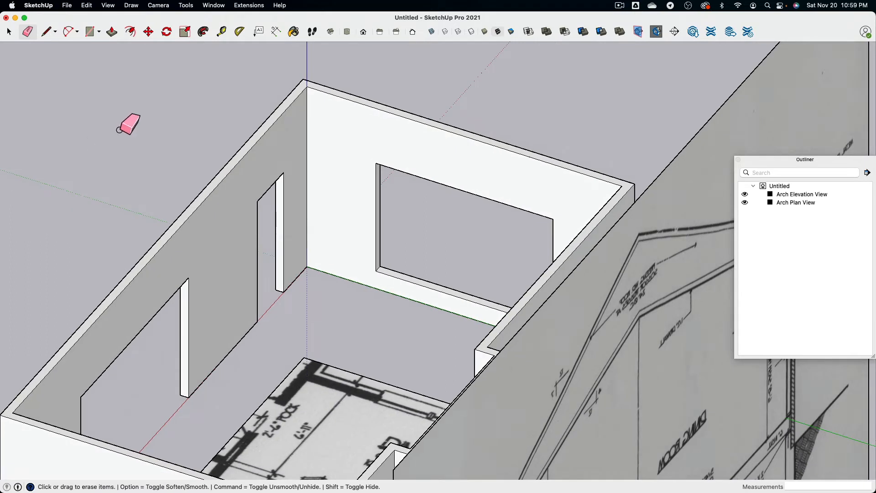
Dimension the distance from the window opening's side edge to the west wall's inner corner.
left_click(277, 33)
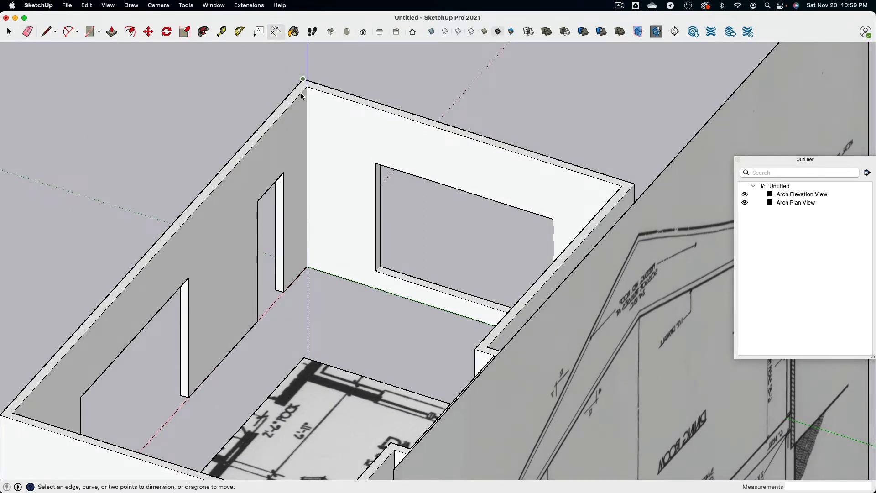
left_click(376, 218)
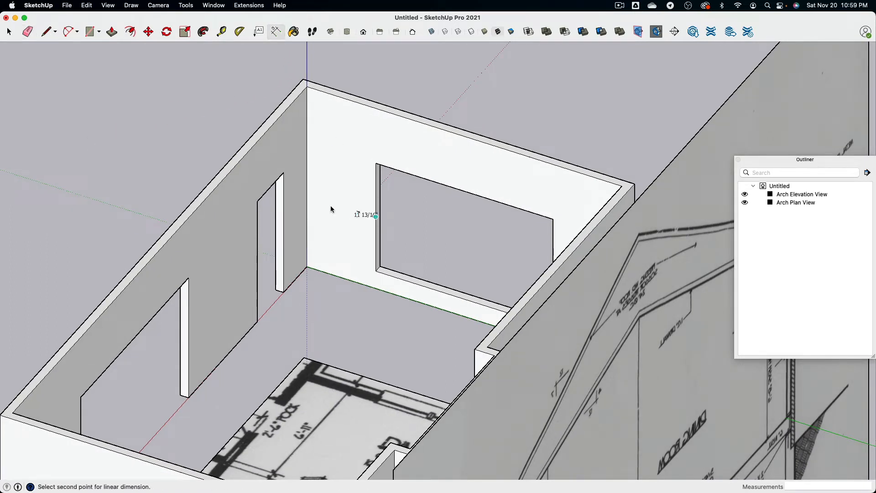
left_click(307, 86)
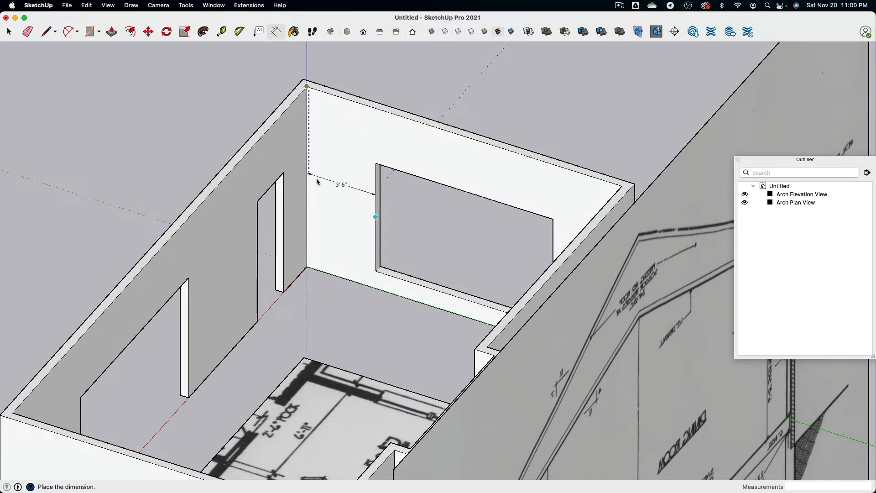
left_click(318, 186)
middle_click_drag(319, 186, 332, 152)
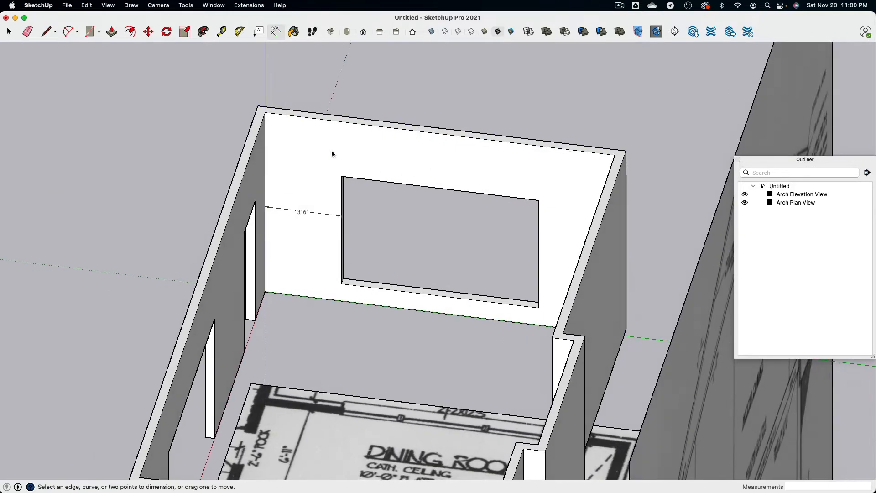
Dimension the height from the window's head to the top inner edge of the west wall.
left_click(441, 188)
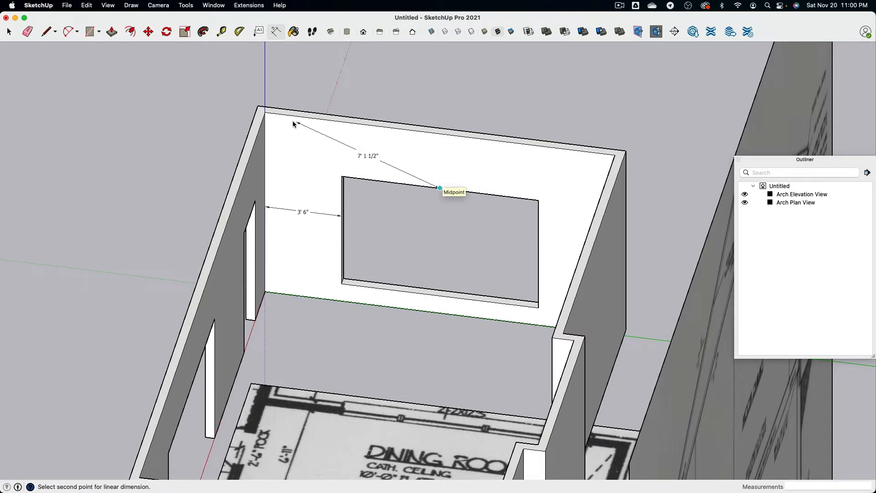
left_click(265, 111)
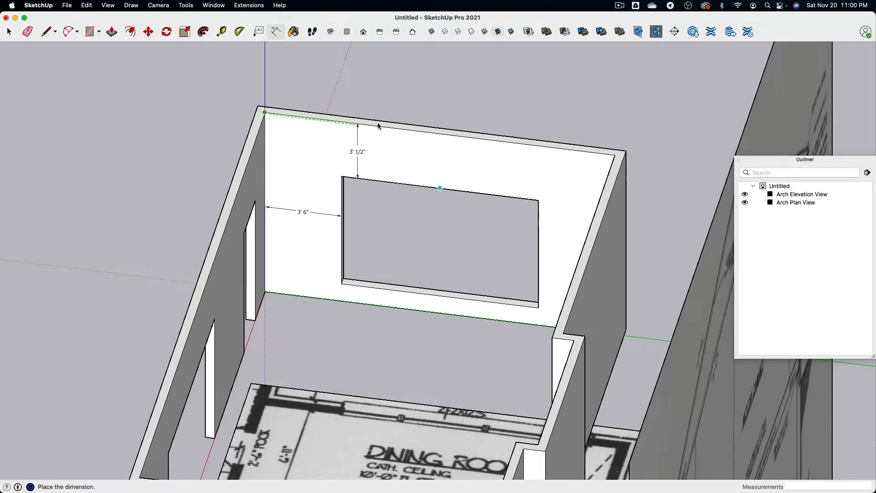
left_click(441, 137)
middle_click_drag(163, 62, 261, 84)
scroll(377, 160, "up", 5)
scroll(377, 162, "up", 1)
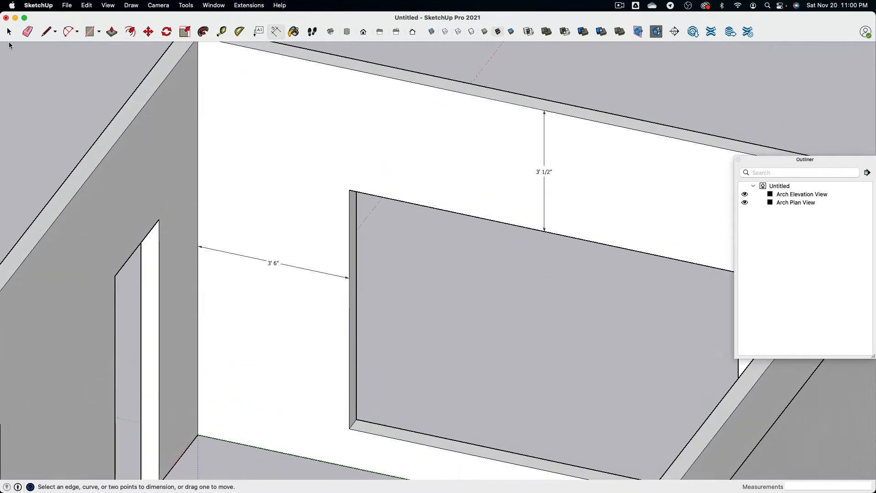
Try to Push/Pull the window opening's side face toward the wall corner with the dimensions attached.
left_click(9, 32)
middle_click_drag(423, 202, 369, 218)
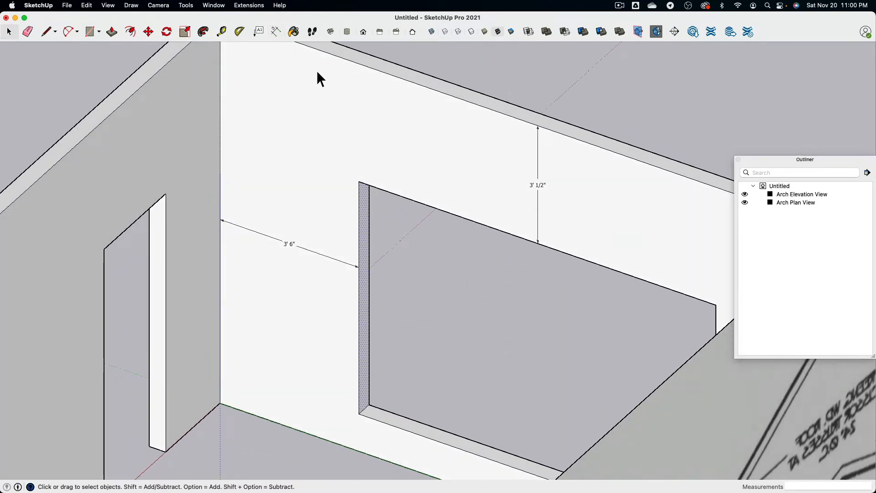
left_click(112, 32)
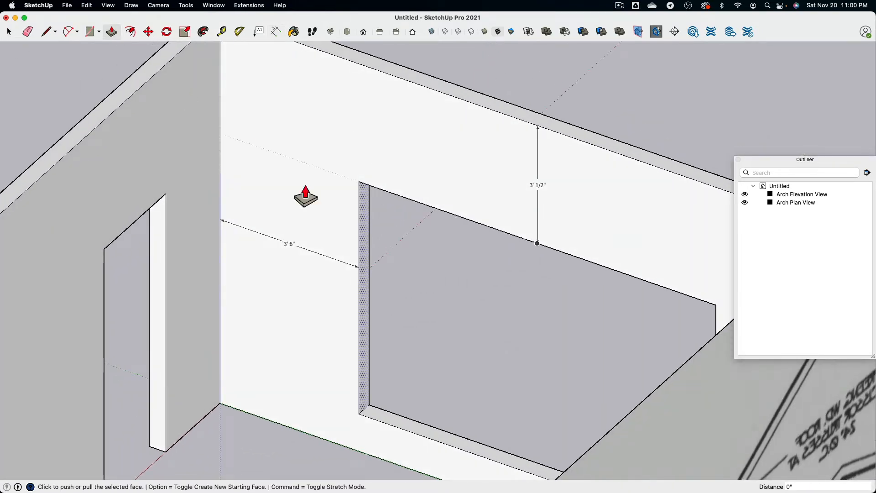
left_click(363, 232)
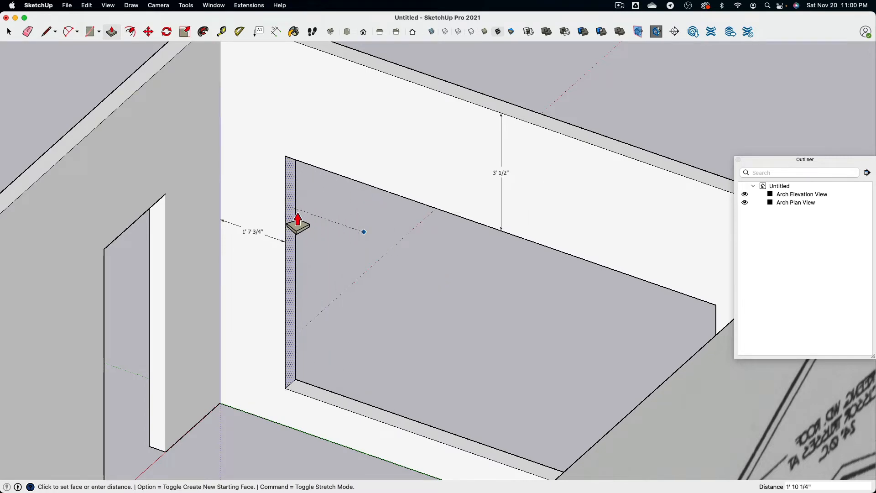
left_click(381, 265)
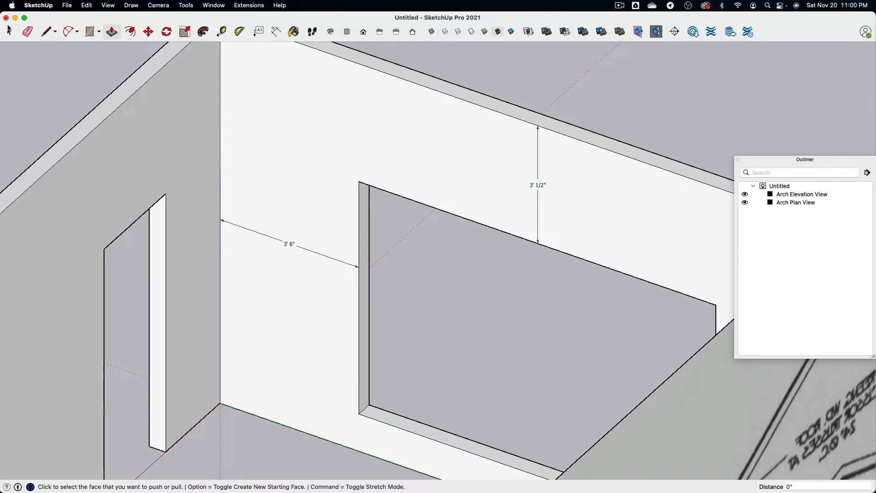
Select all the connected wall geometry without the dimensions and make it a group.
left_click(9, 32)
scroll(242, 199, "down", 3)
scroll(243, 191, "down", 1)
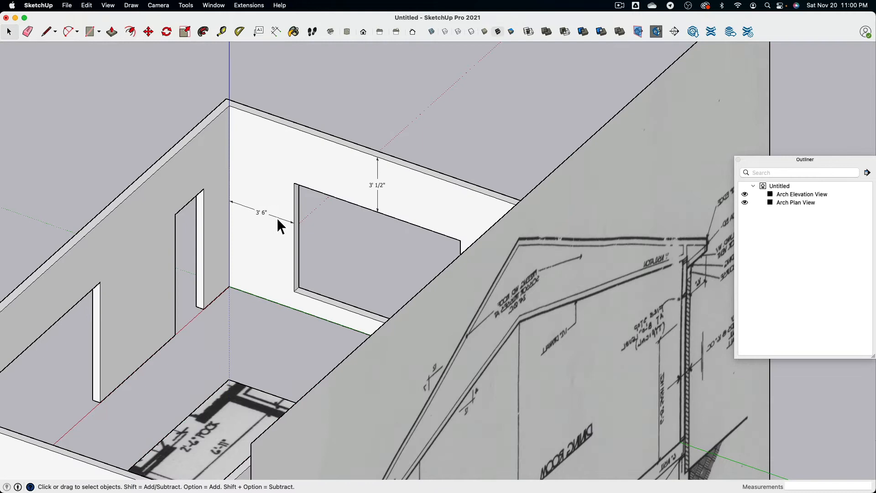
triple_click(289, 176)
right_click(275, 168)
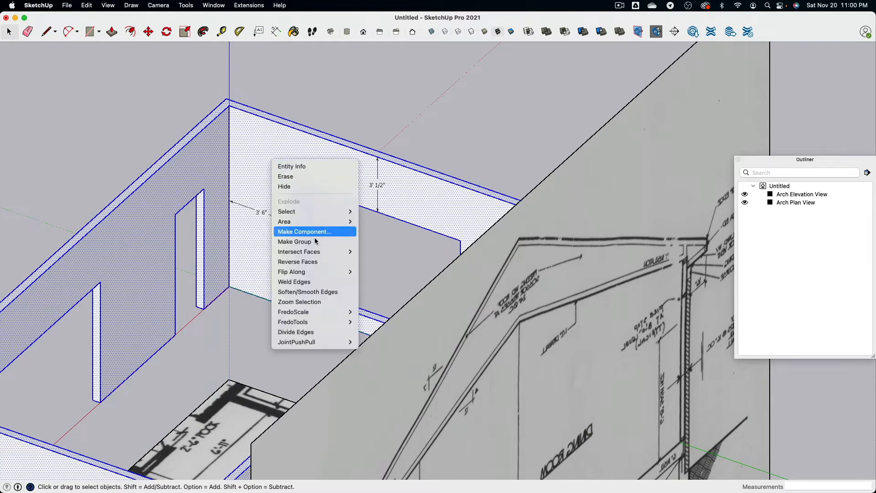
left_click(334, 245)
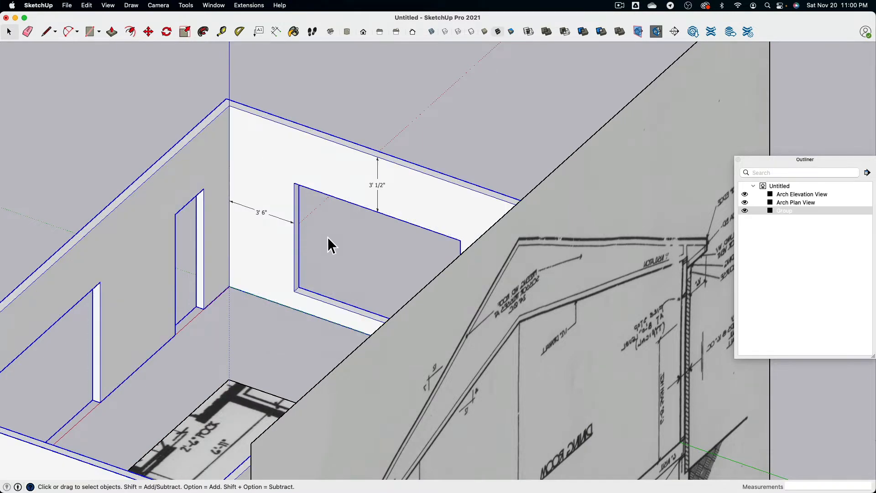
left_click(328, 237)
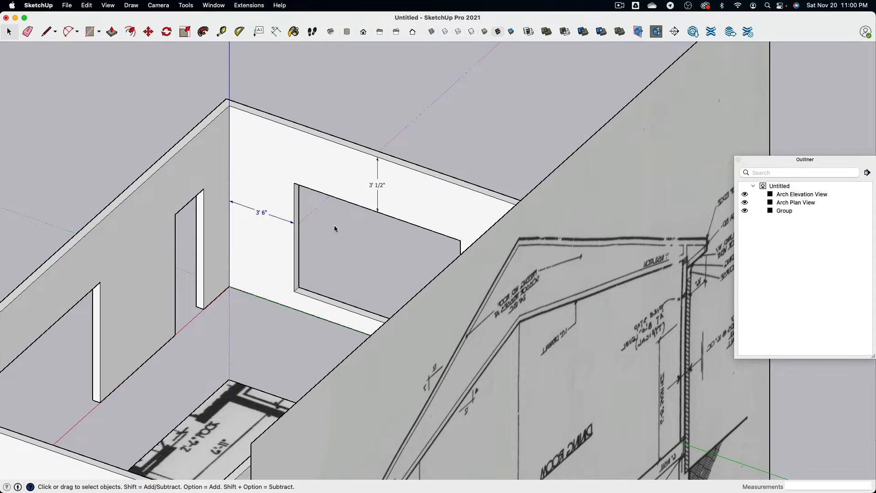
Try to Push/Pull the window's side face inside the wall group, and leave the group.
scroll(334, 228, "up", 3)
double_click(276, 191)
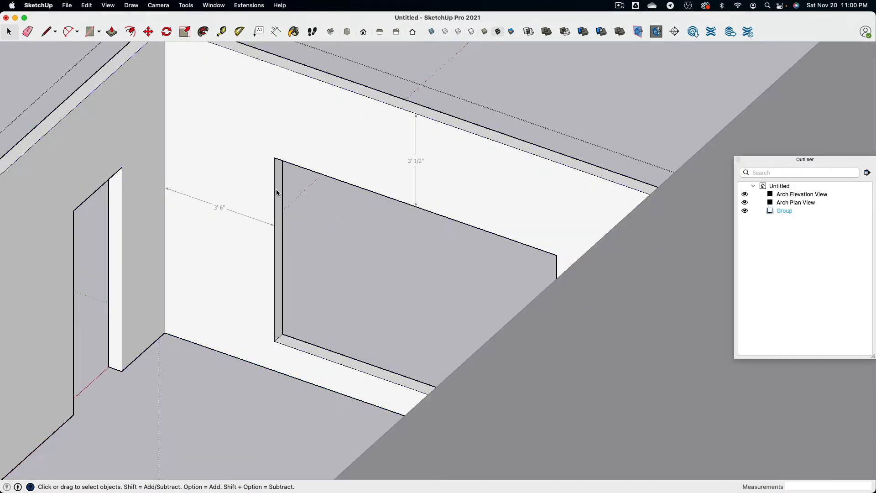
left_click(276, 191)
left_click(112, 31)
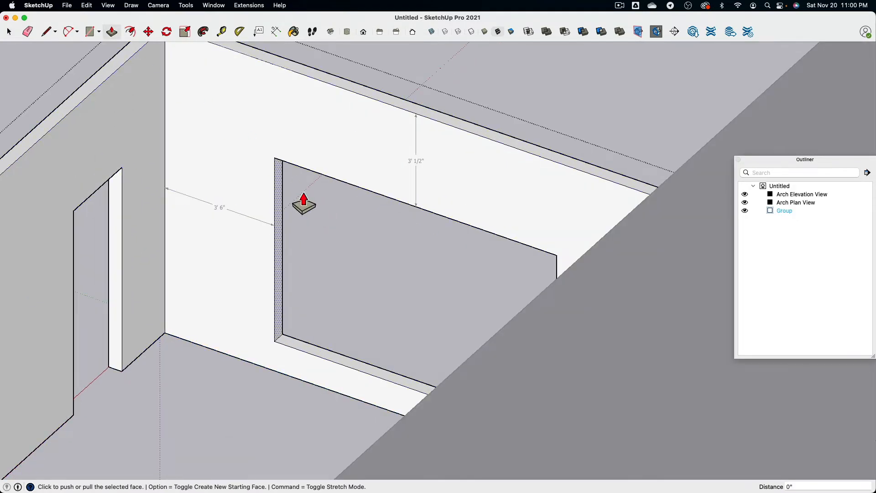
left_click(279, 195)
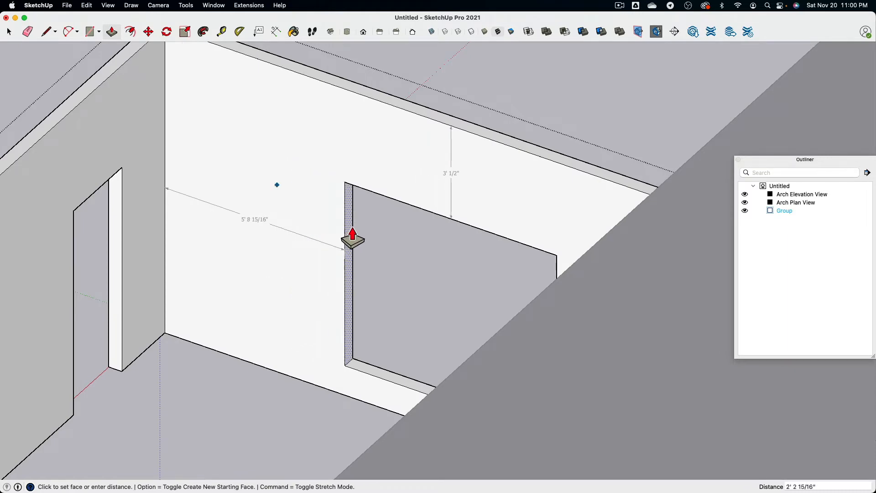
left_click(288, 198)
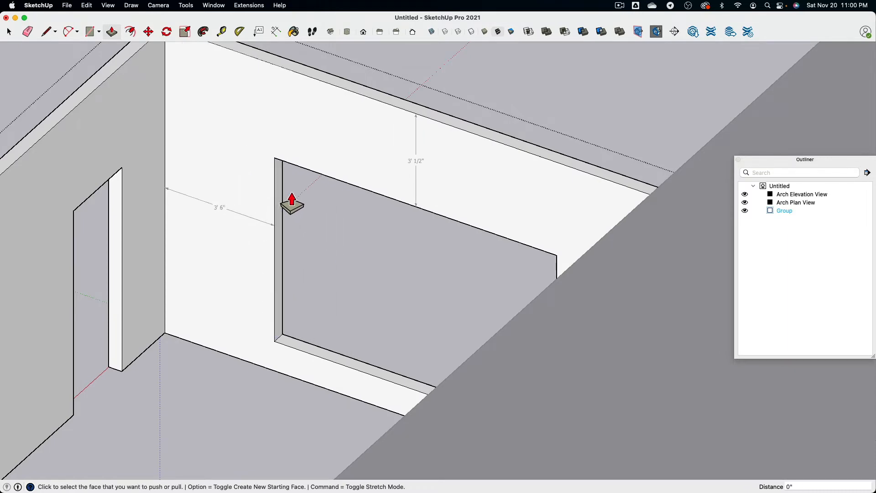
left_click(9, 32)
left_click(22, 60)
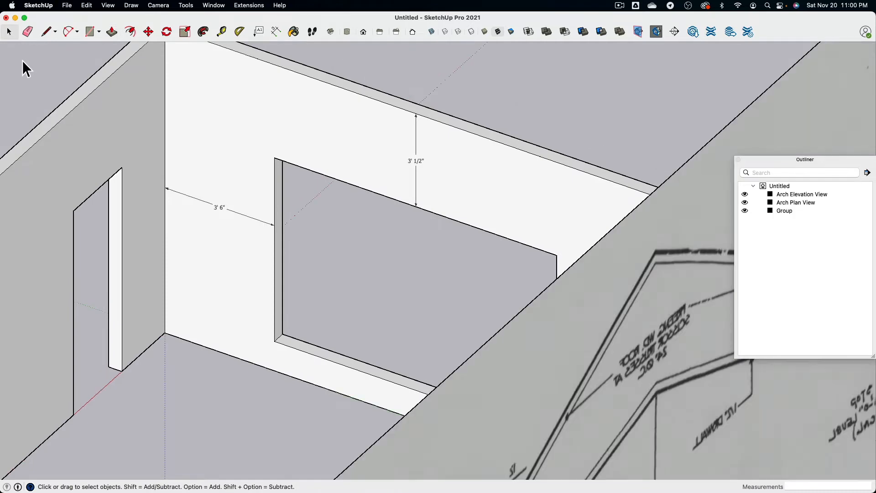
Combine the window's horizontal and vertical dimensions into a separate group.
scroll(242, 162, "down", 3)
middle_click_drag(242, 162, 403, 174)
middle_click_drag(327, 208, 276, 209)
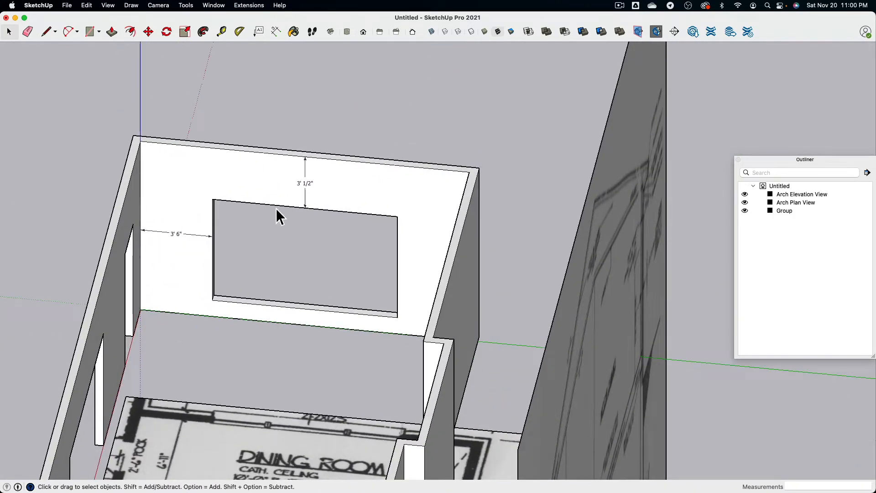
left_click(176, 235)
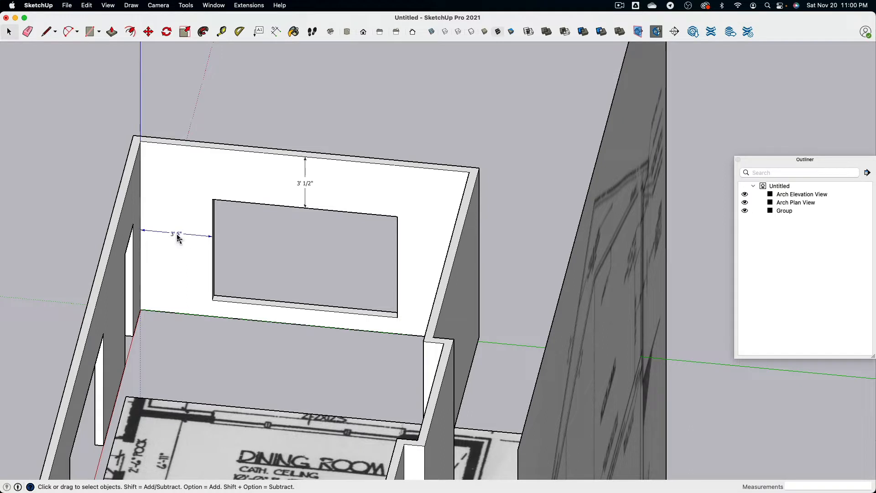
right_click(307, 191)
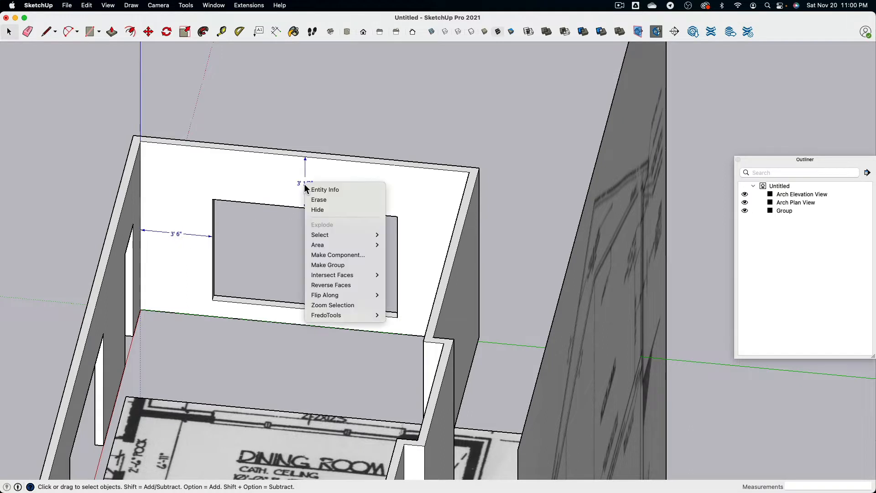
left_click(337, 265)
left_click(302, 129)
middle_click_drag(302, 129, 234, 131)
scroll(276, 184, "up", 5)
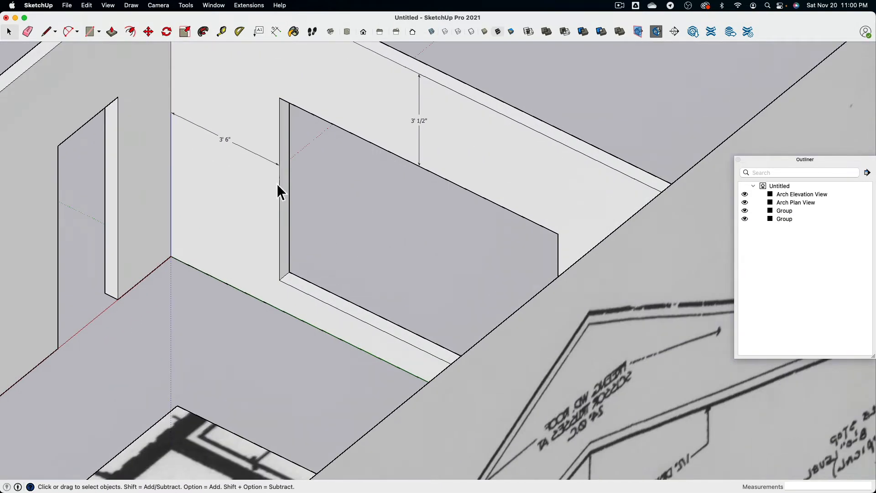
Try to Push/Pull the window's side face within the wall group while the dimensions are grouped separately.
double_click(286, 186)
left_click(284, 183)
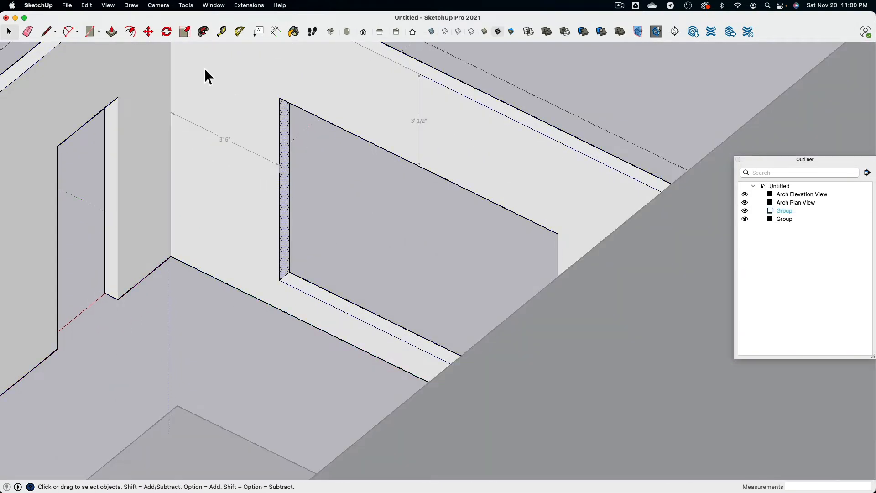
key("p")
left_click(283, 179)
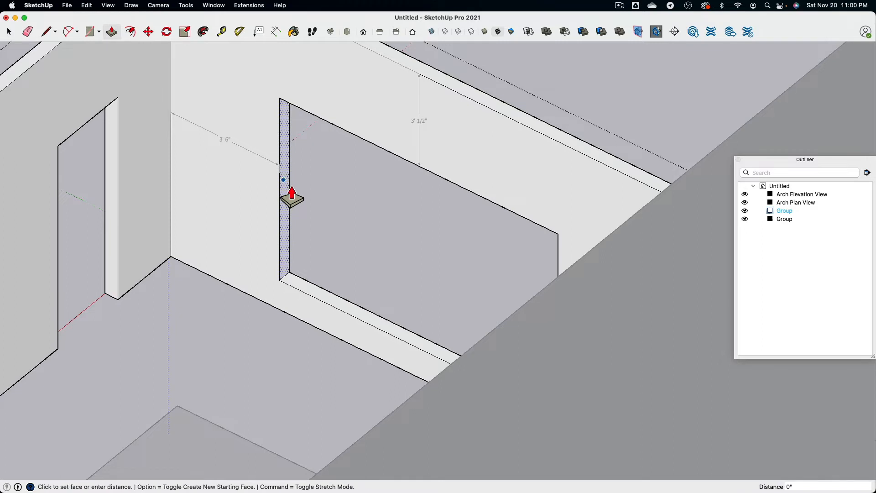
key("Escape")
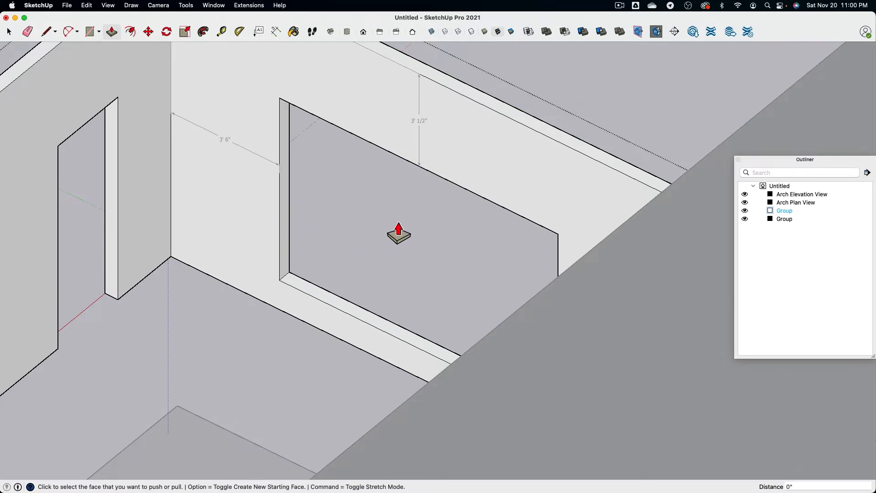
key("Escape")
left_click(9, 32)
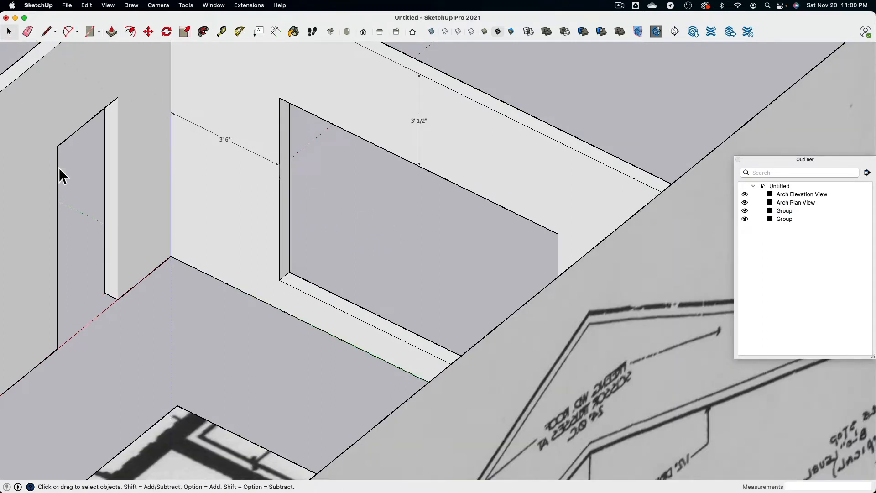
Delete the group holding the two window dimensions.
left_click(228, 145)
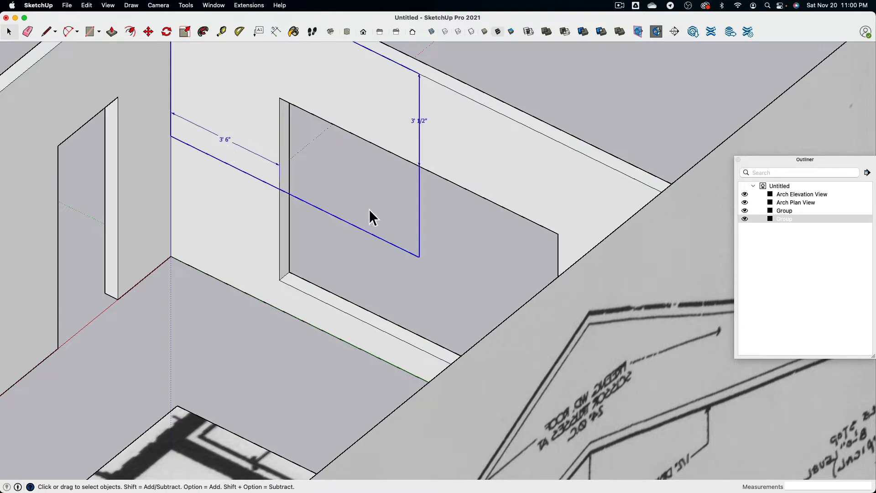
key("Delete")
scroll(369, 209, "down", 2)
middle_click_drag(369, 209, 408, 178)
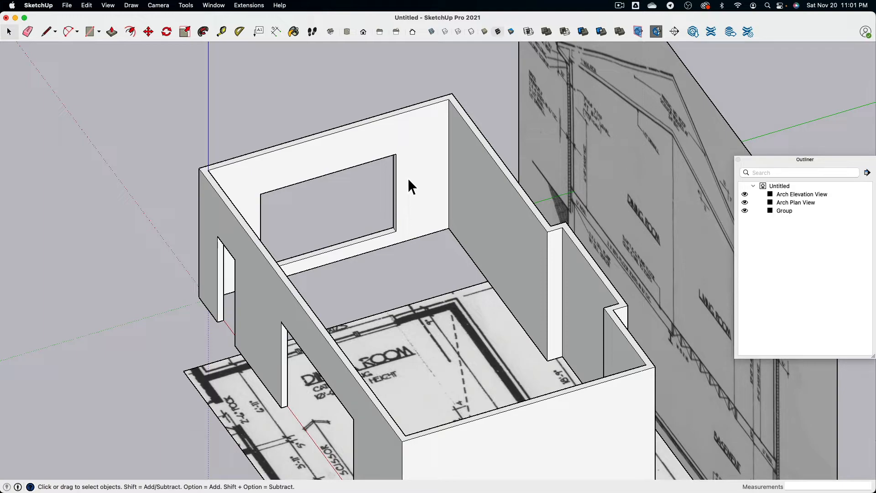
Open the wall group for editing and select the inner face of the wall with the window.
middle_click_drag(396, 176, 224, 211)
scroll(298, 167, "up", 5)
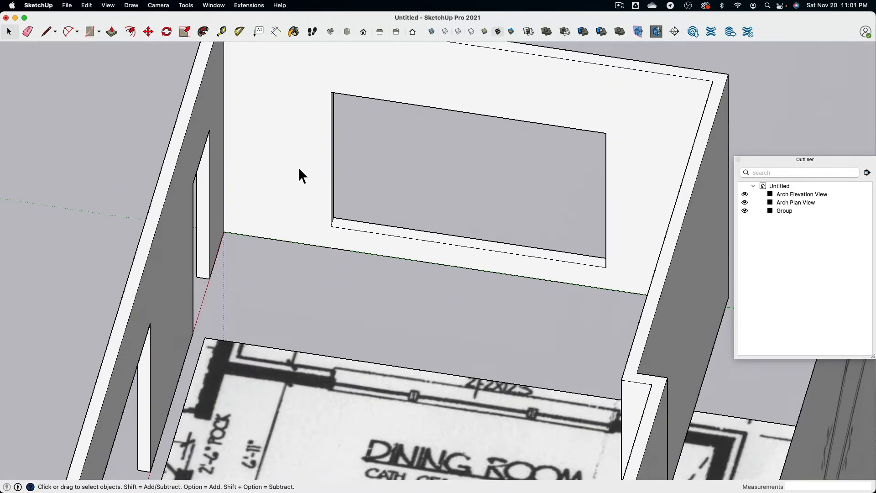
scroll(303, 220, "down", 3)
left_click(302, 218)
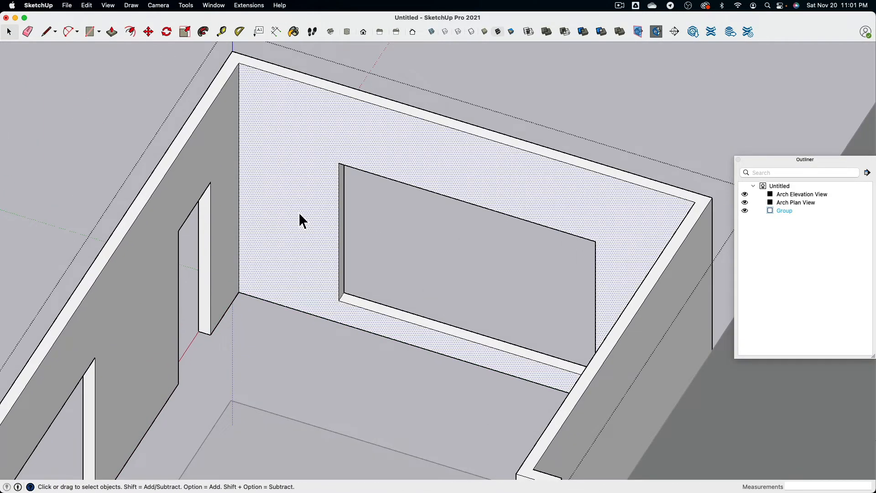
left_click(222, 31)
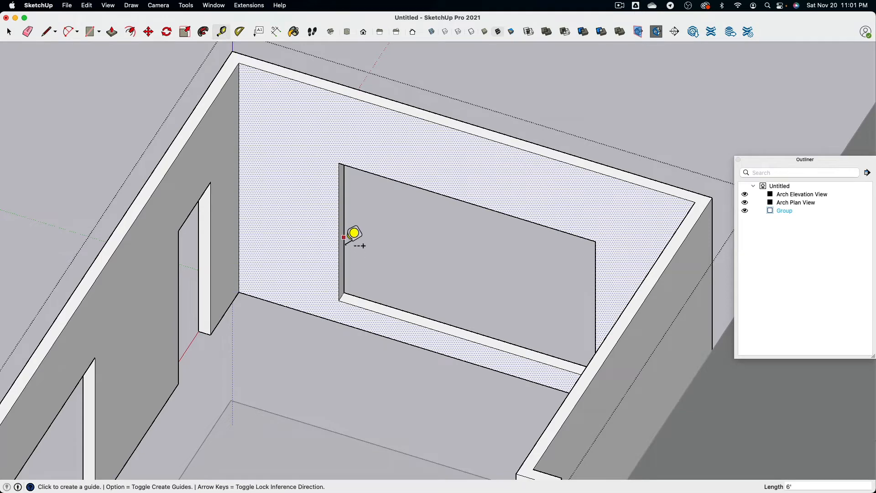
left_click(339, 232)
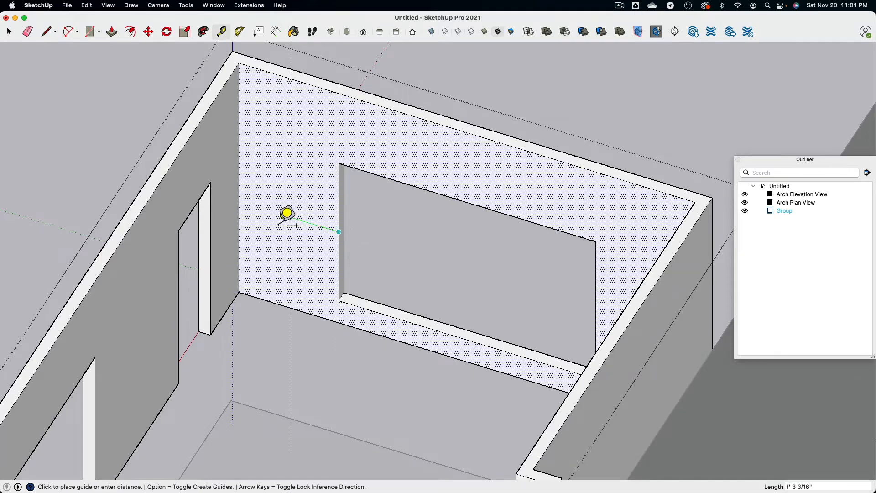
left_click(257, 214)
Dimension the horizontal distance from the room's inner corner to the window's near side edge, inside the wall group.
left_click(275, 31)
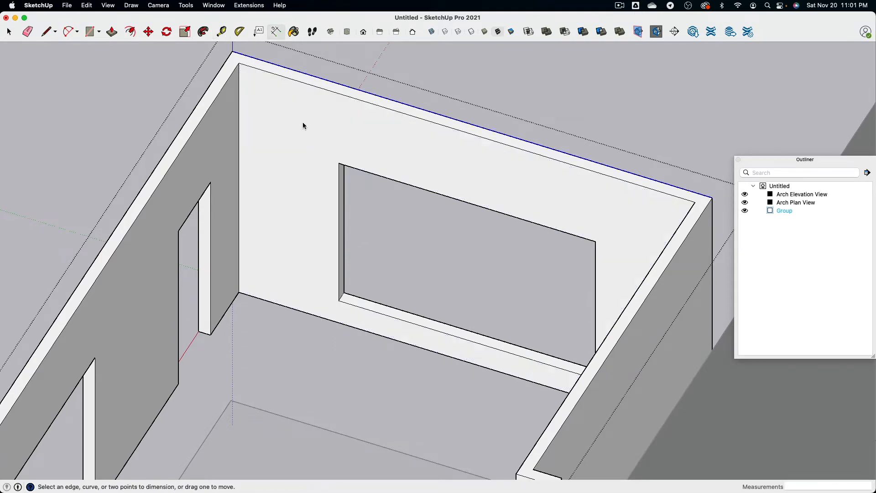
left_click(338, 232)
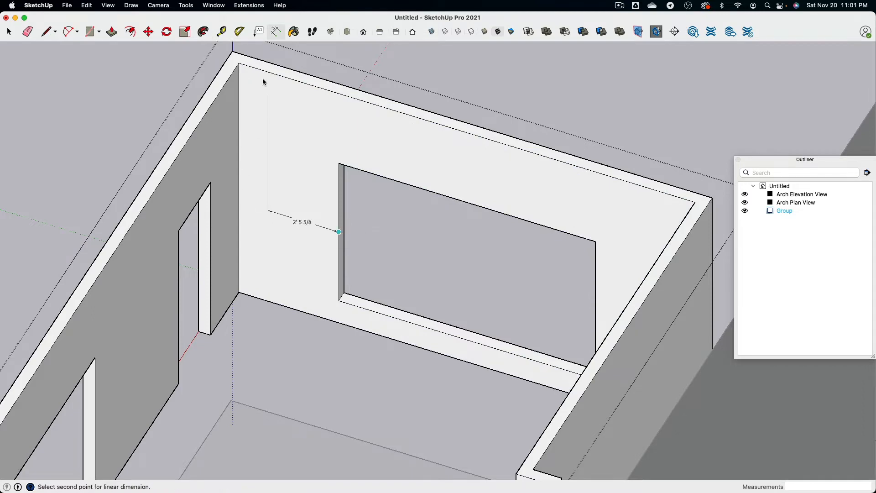
left_click(239, 63)
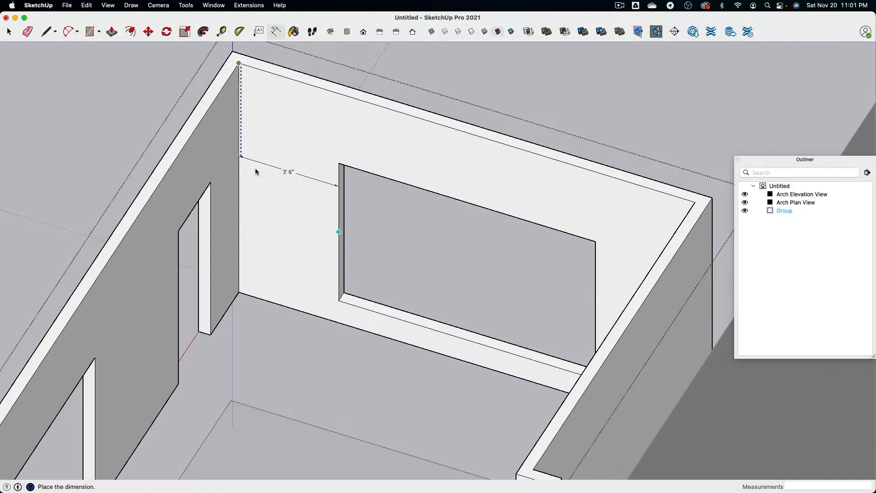
left_click(241, 211)
middle_click_drag(266, 219, 349, 133)
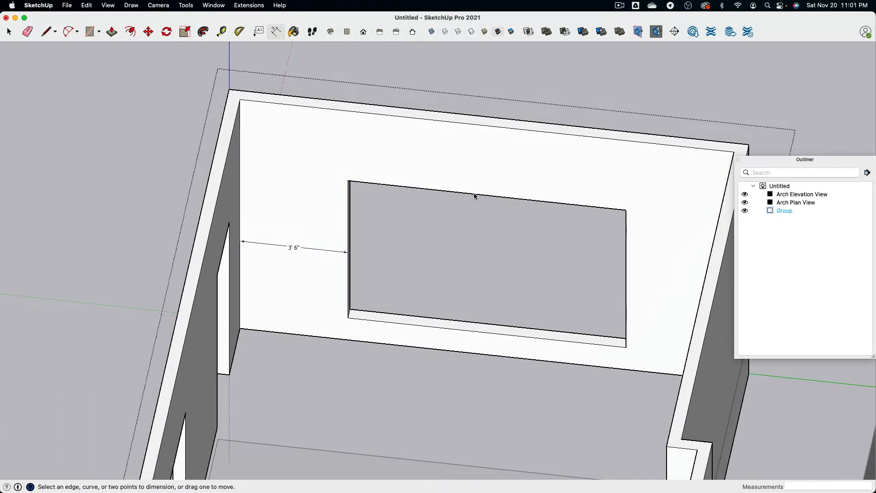
left_click(487, 196)
left_click(242, 99)
left_click(346, 137)
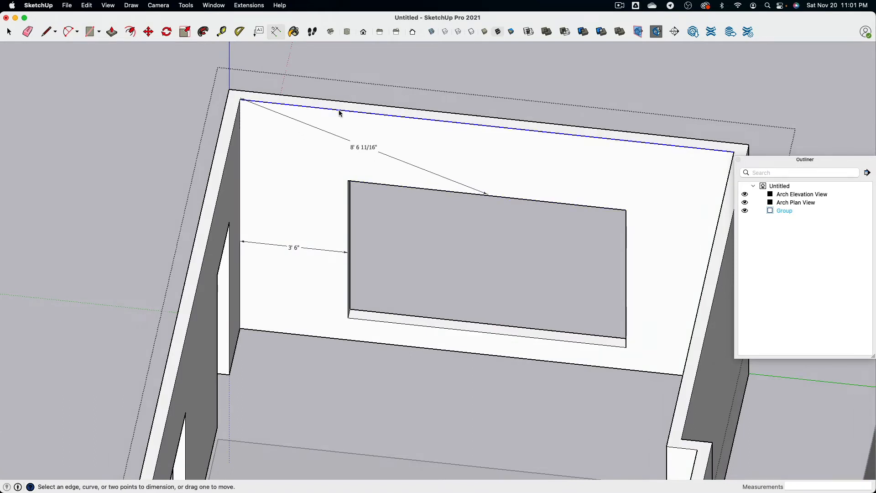
key("super+z")
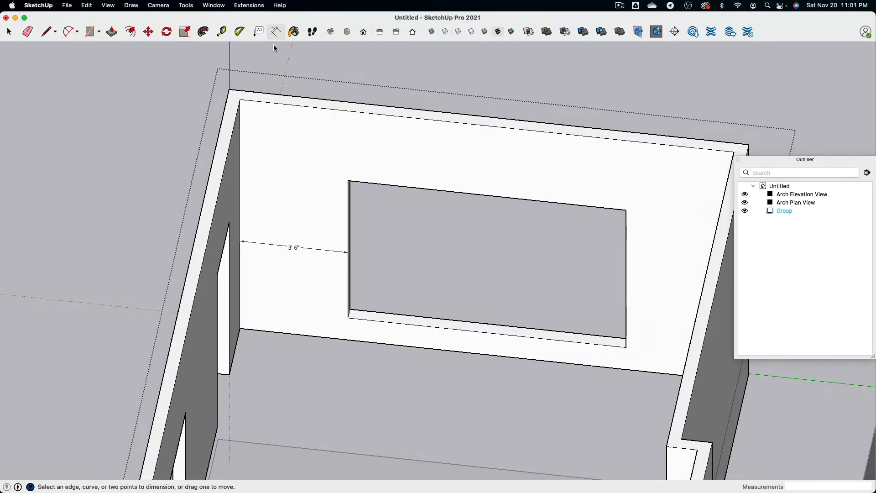
Dimension the vertical distance from the window's upper edge to the top of the wall.
left_click(487, 196)
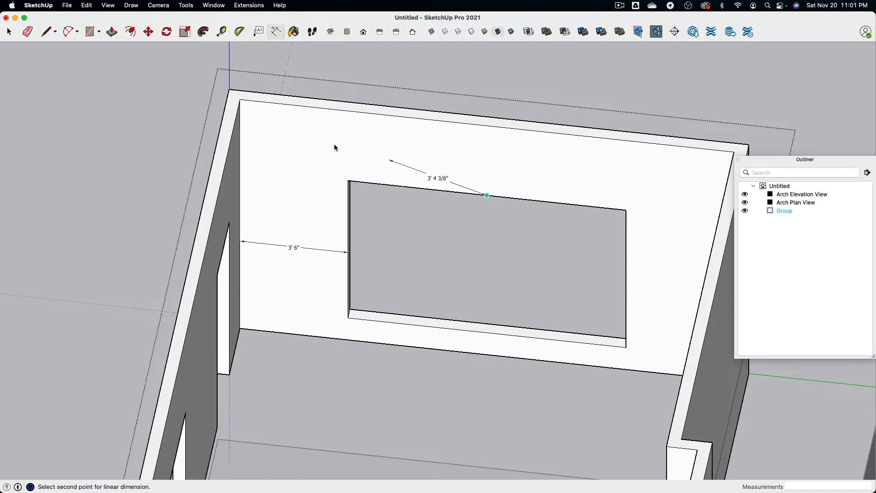
left_click(242, 100)
left_click(382, 113)
left_click_drag(255, 145, 482, 160)
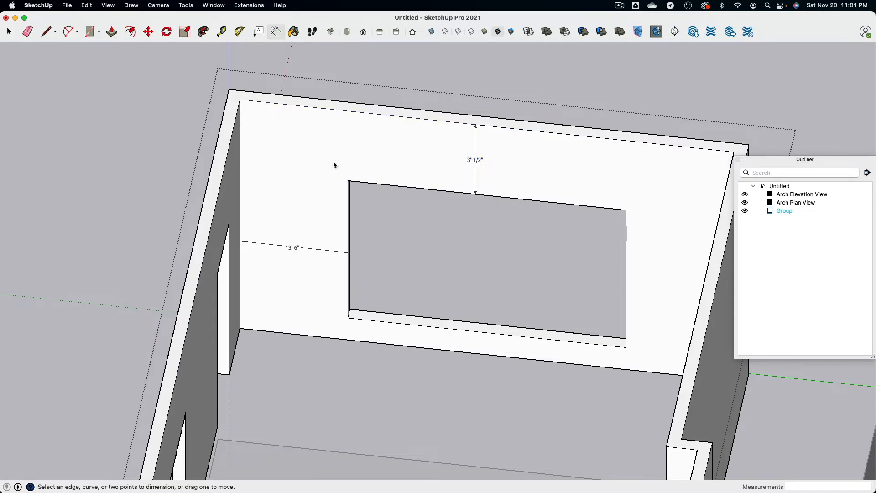
Dimension the window opening's width above it and its height beside it, and leave the wall group.
left_click(349, 182)
left_click(626, 211)
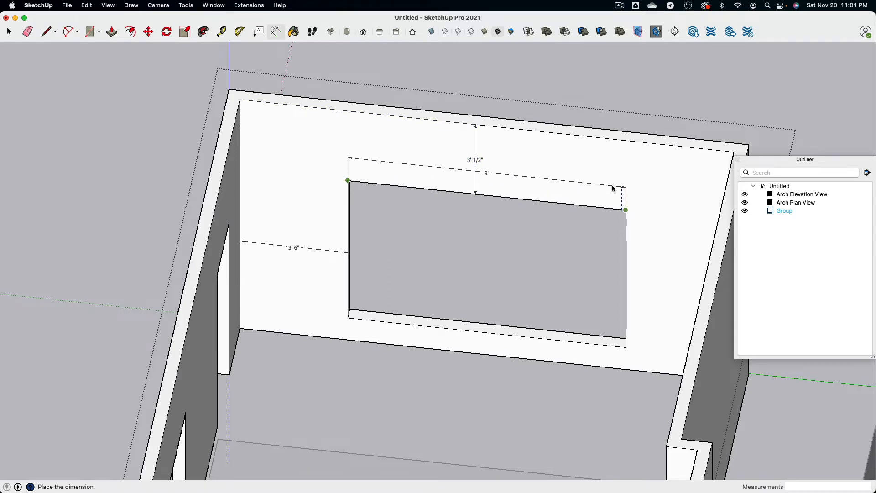
left_click(615, 188)
left_click(349, 182)
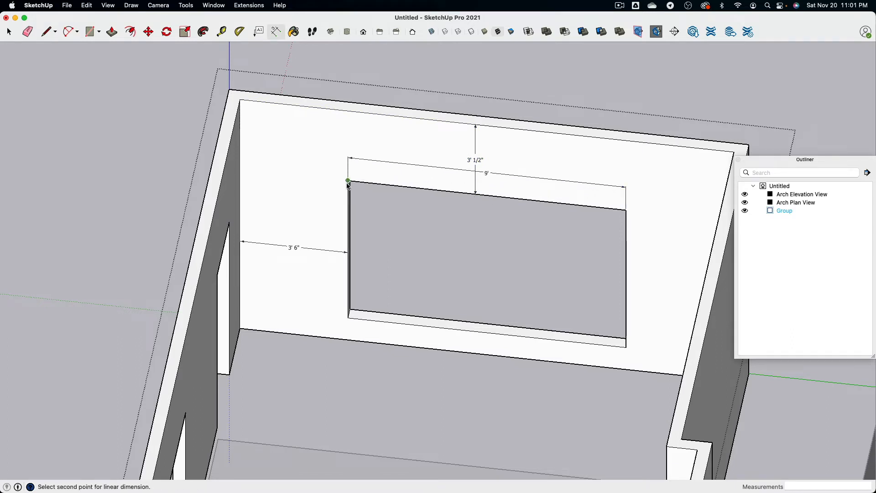
left_click(349, 316)
left_click(332, 297)
key("space")
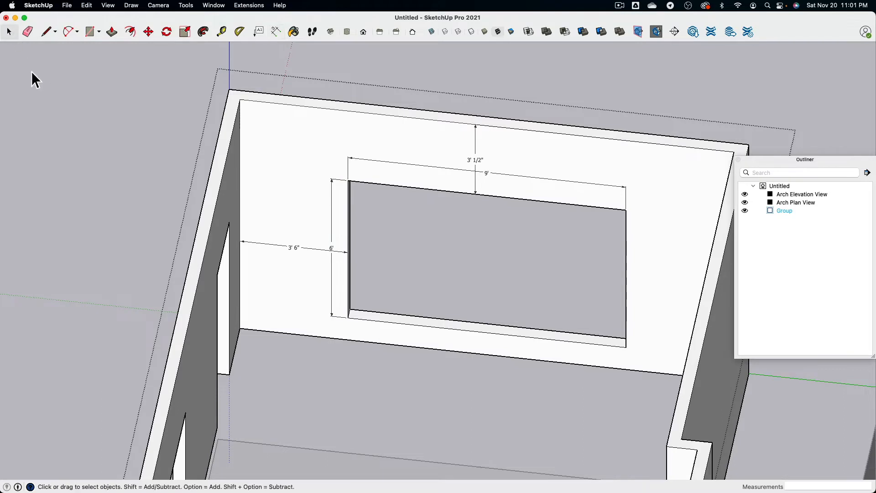
left_click(40, 90)
Create a tag named Dim.
left_click(213, 5)
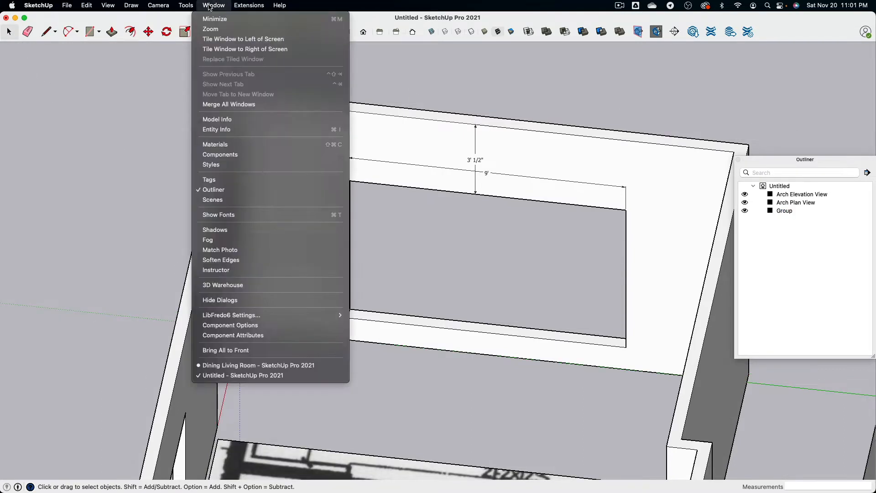
left_click(237, 180)
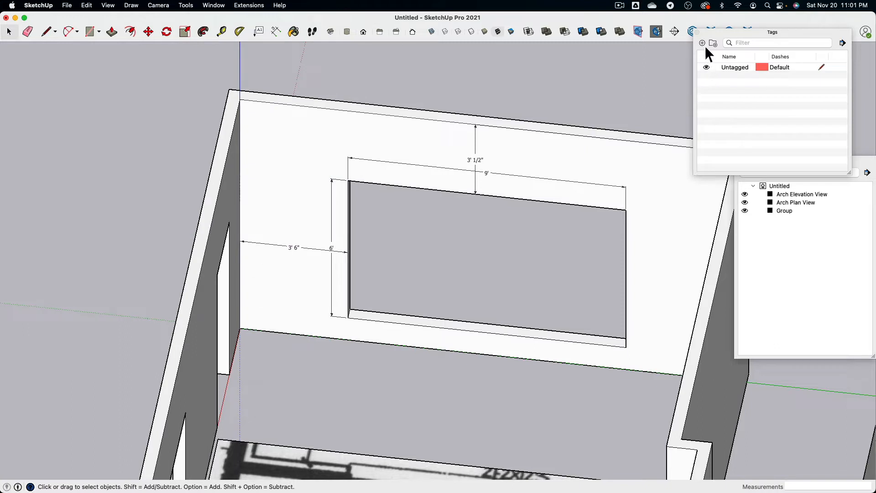
left_click(702, 44)
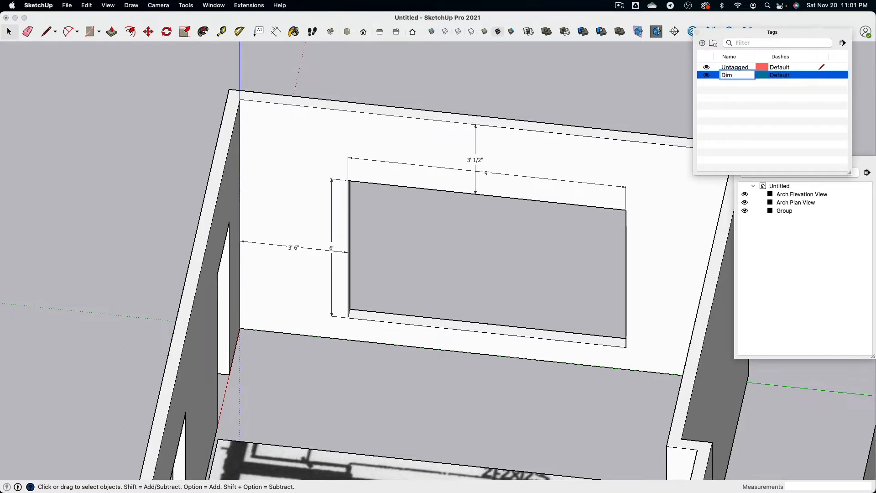
key("Return")
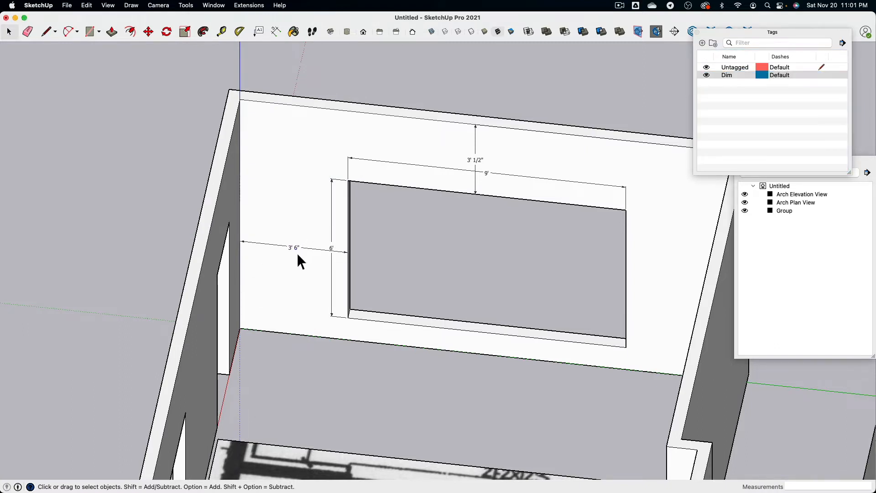
Select the four window dimensions inside the wall group and assign them to the Dim tag.
left_click(313, 245)
double_click(300, 260)
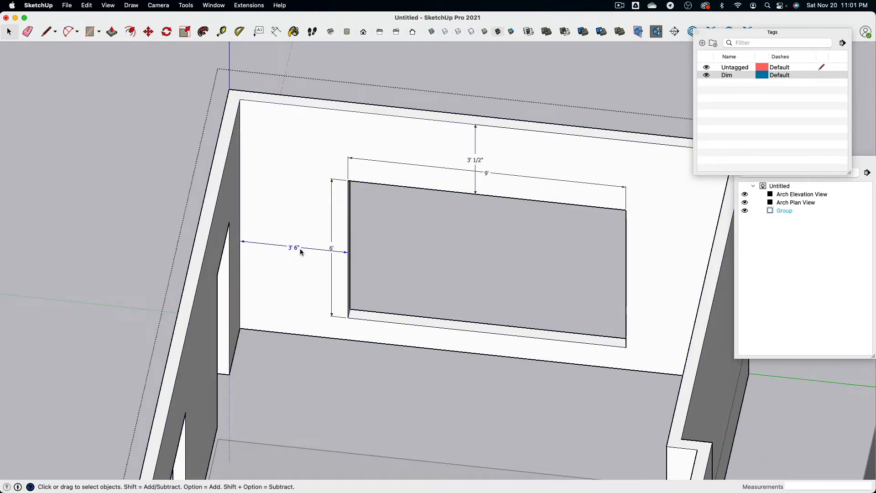
left_click(332, 200, "shift")
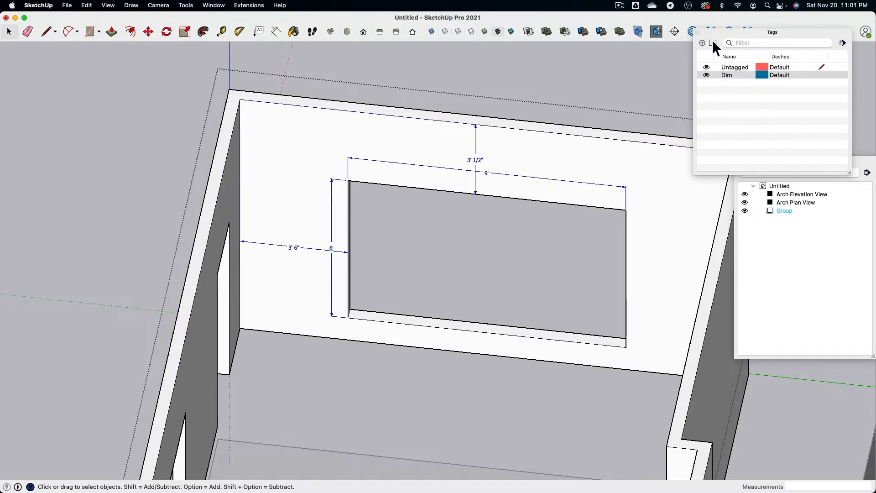
left_click(248, 5)
mouse_move(214, 5)
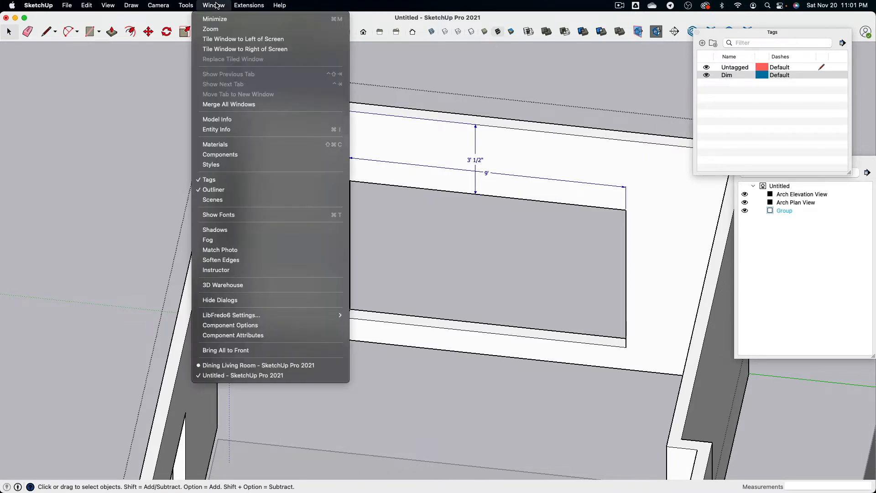
left_click(244, 129)
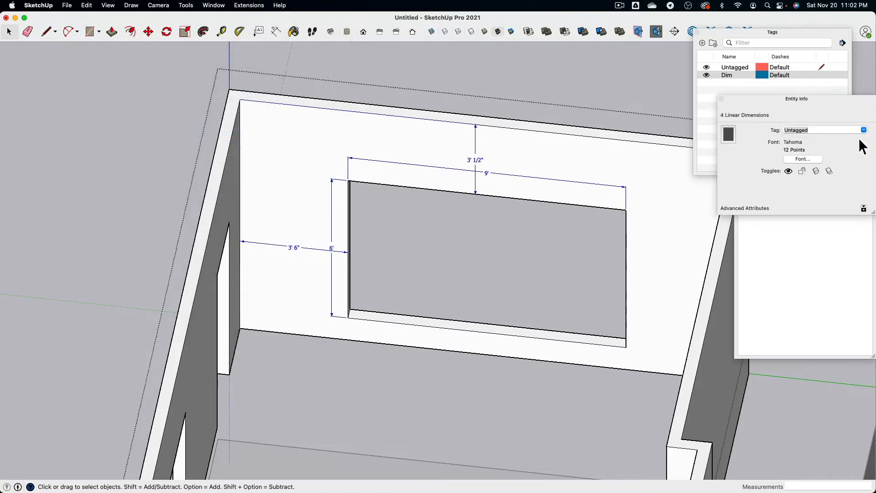
left_click(863, 130)
left_click(830, 146)
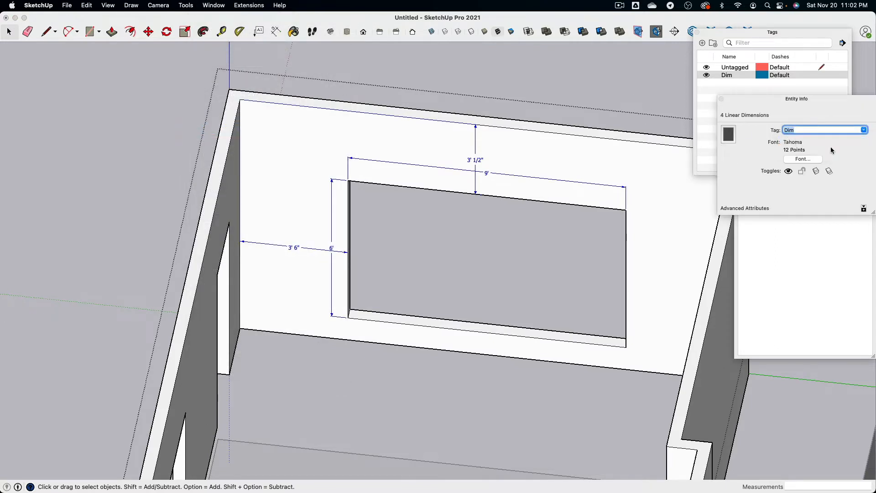
Check the Dim tag by toggling its visibility off and on, inside and outside the wall group.
left_click(706, 75)
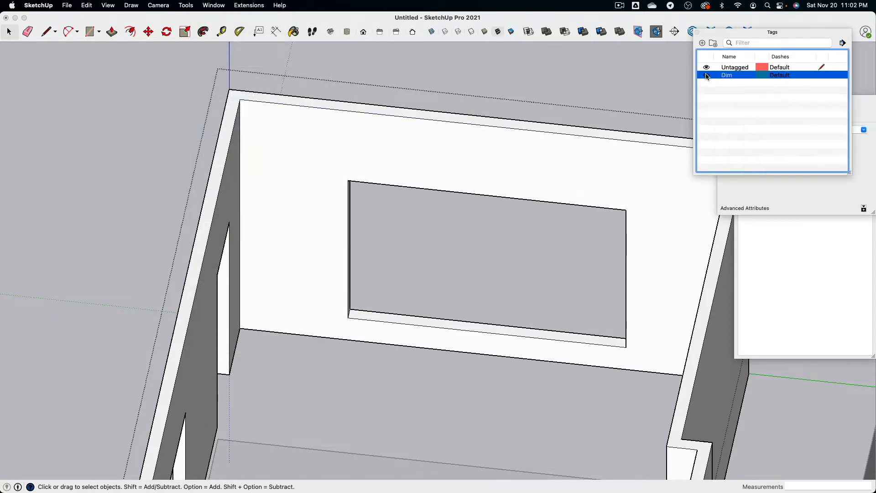
left_click(706, 75)
left_click(705, 76)
left_click(610, 79)
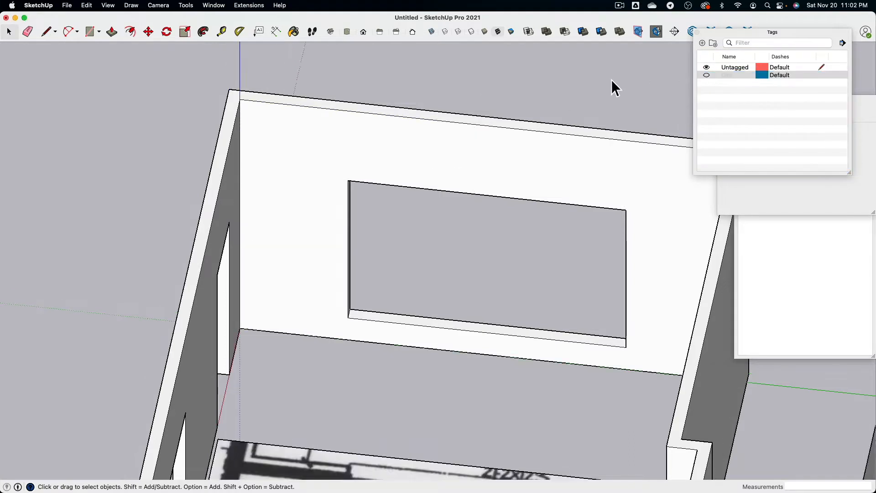
left_click(704, 75)
left_click(707, 76)
left_click(706, 75)
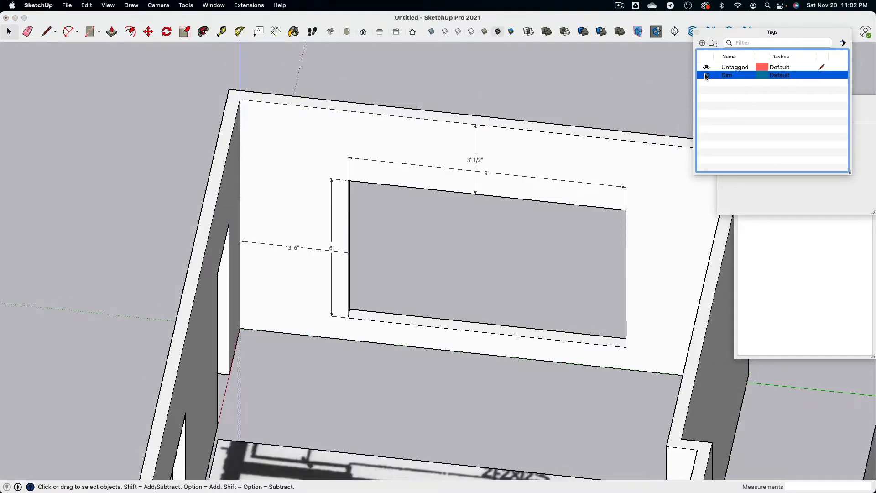
left_click(706, 75)
left_click(706, 75)
Try to Push/Pull the window's side face inside the wall group with the dimensions tagged Dim.
middle_click_drag(495, 199, 297, 213)
triple_click(313, 209)
left_click(315, 203)
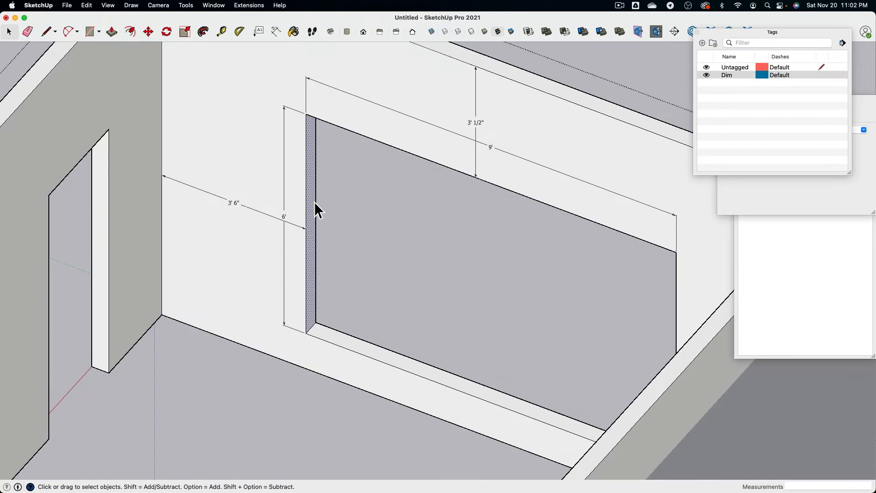
left_click(111, 32)
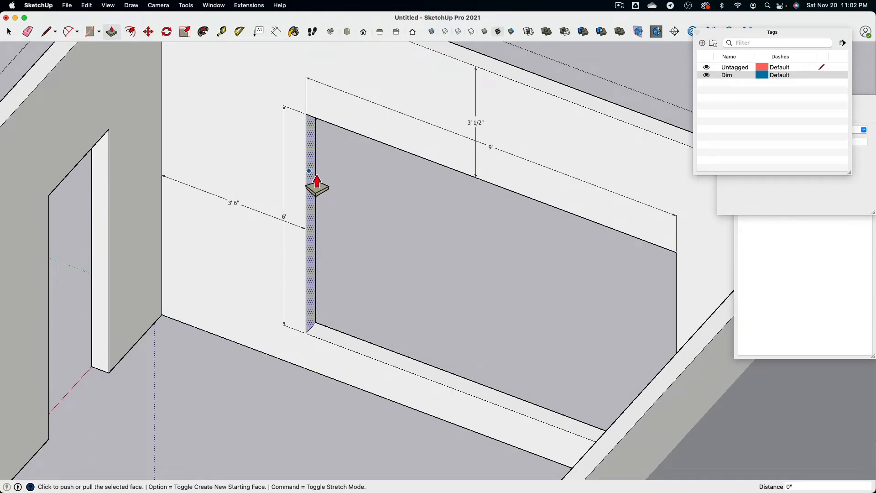
left_click(314, 181)
left_click(318, 181)
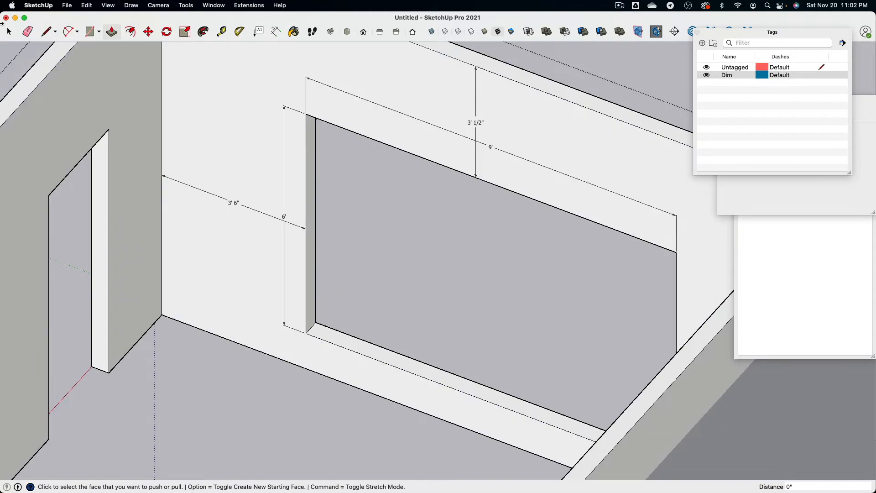
key("space")
Show the whole room outside the wall group and move the Tags and Entity Info windows clear of the Outliner.
scroll(335, 201, "down", 10)
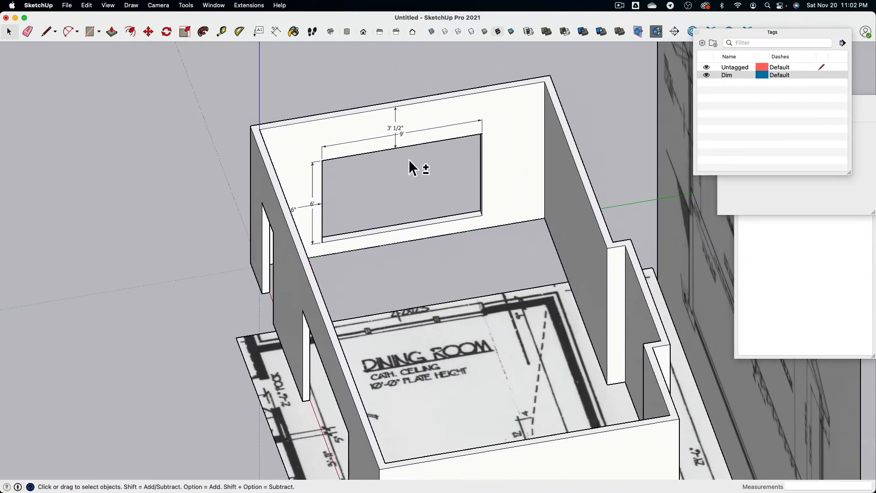
middle_click_drag(411, 168, 352, 158)
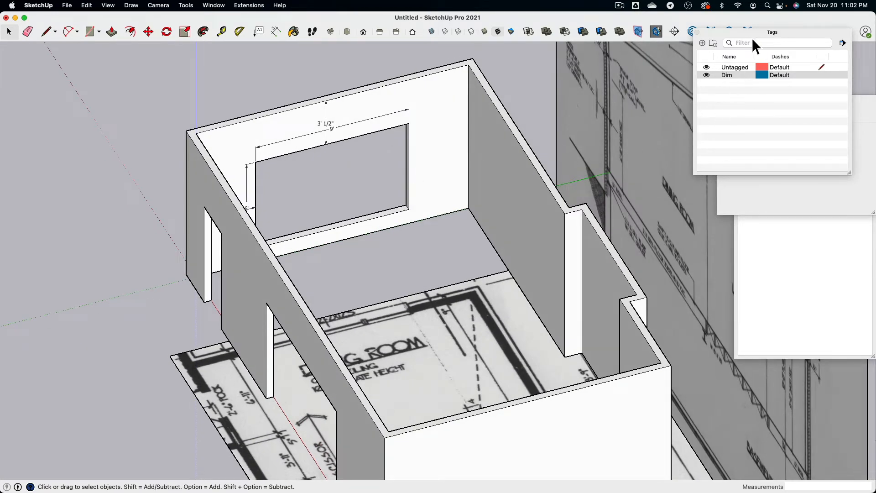
left_click_drag(751, 37, 605, 108)
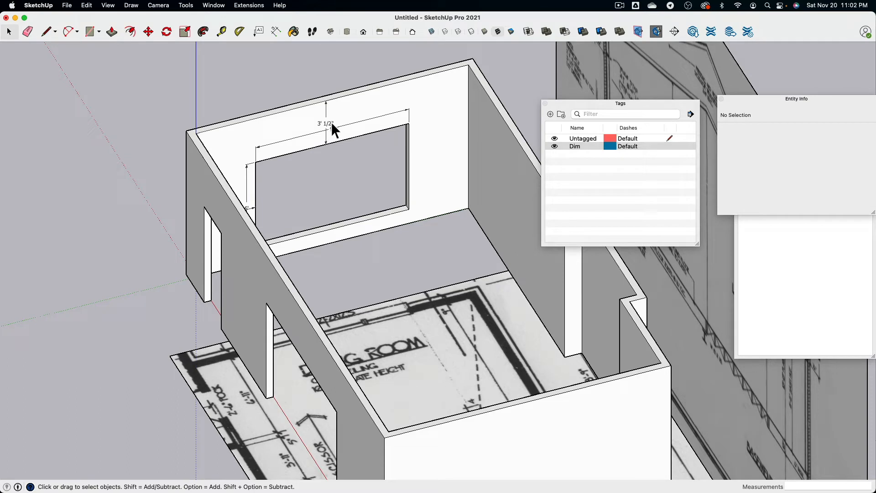
left_click(801, 278)
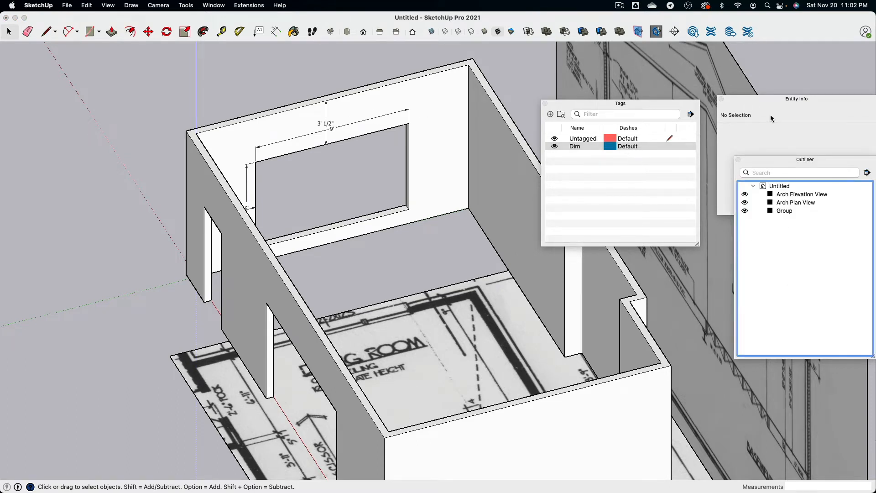
left_click_drag(751, 101, 750, 45)
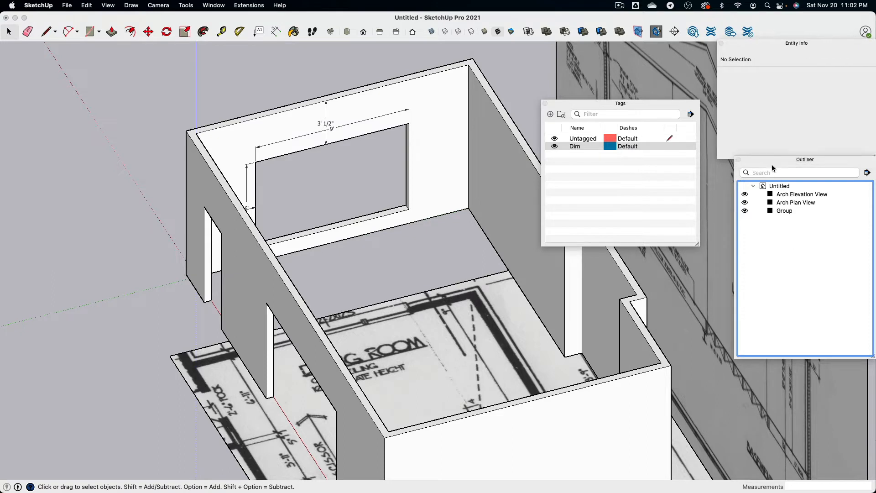
Arrange the Tags window directly beneath Entity Info and move the Outliner clear of both.
left_click_drag(771, 164, 756, 304)
left_click_drag(619, 105, 806, 197)
left_click_drag(801, 303, 627, 154)
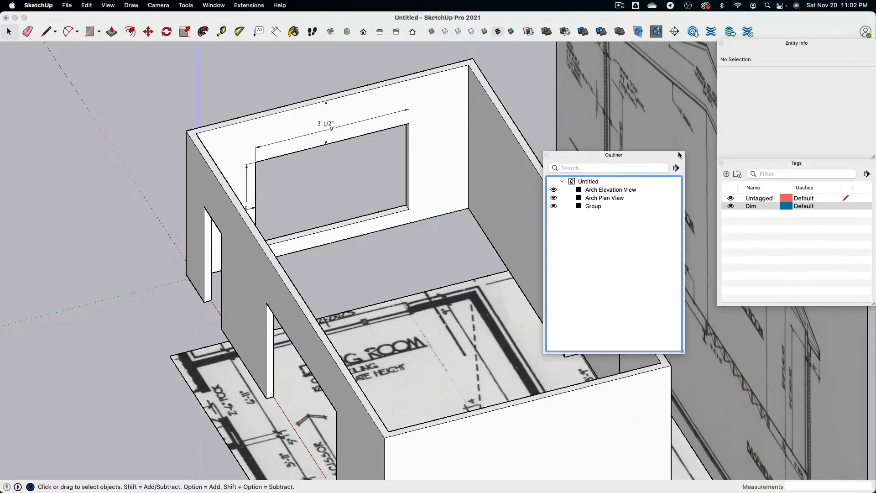
left_click_drag(682, 156, 712, 68)
Hide the Dim tag and close the Tags and Entity Info windows, keeping only the Outliner open beside the model.
scroll(499, 186, "down", 3)
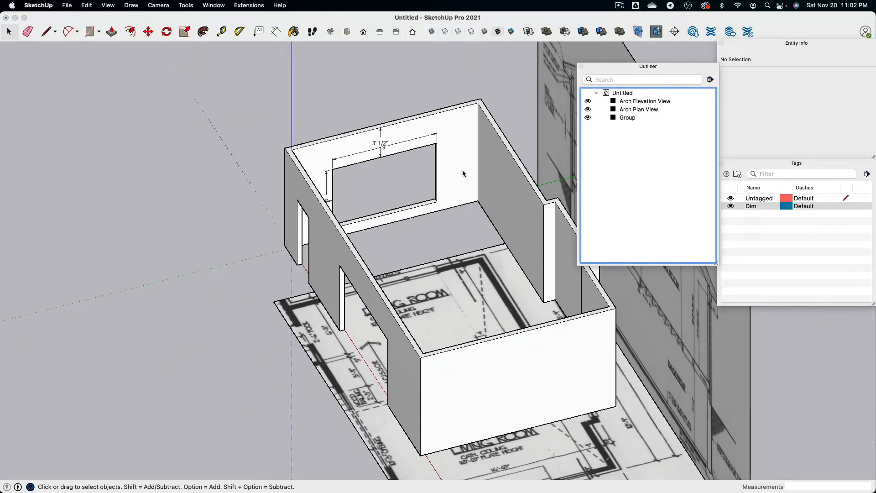
middle_click_drag(462, 172, 377, 154, "shift")
left_click(730, 206)
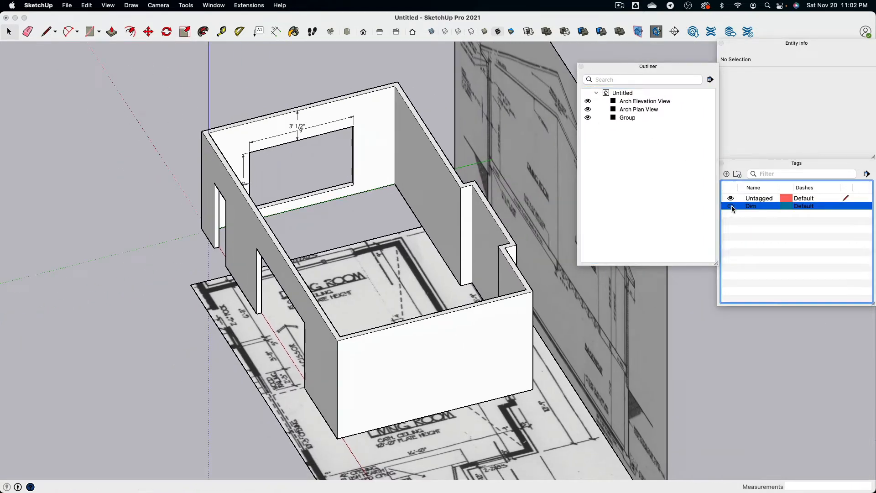
left_click(721, 163)
left_click_drag(713, 67, 867, 180)
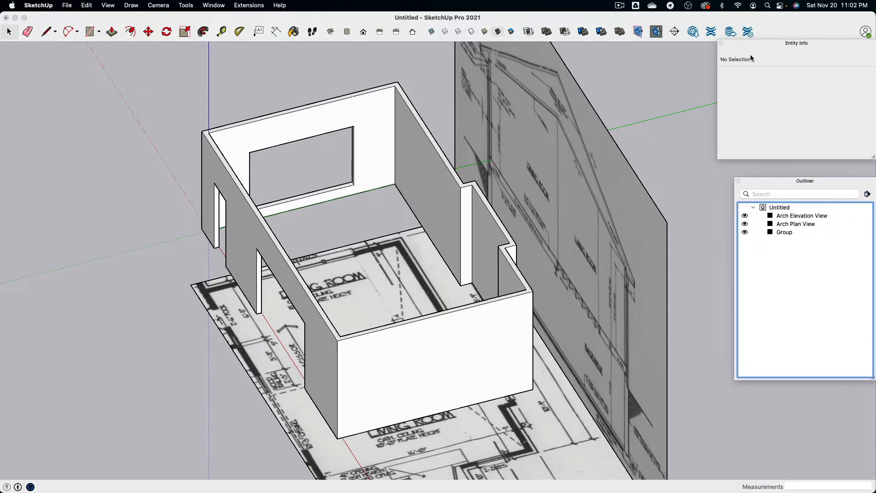
left_click(721, 44)
left_click_drag(787, 187, 721, 70)
Switch to Finder and preview the Dim North Window screenshot in place of Dim West Window.
mouse_move(338, 201)
middle_mouse_down()
mouse_move(388, 181)
mouse_move(339, 196)
middle_mouse_up()
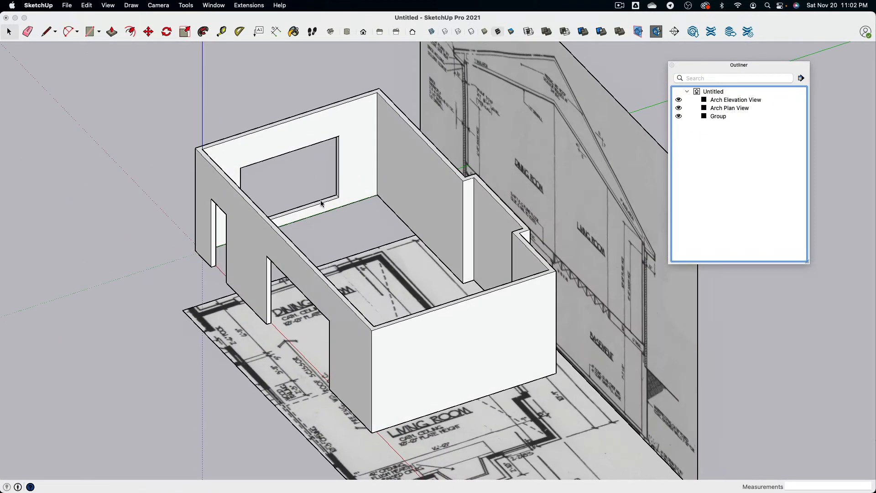
middle_click_drag(202, 214, 479, 221)
key("super+Tab")
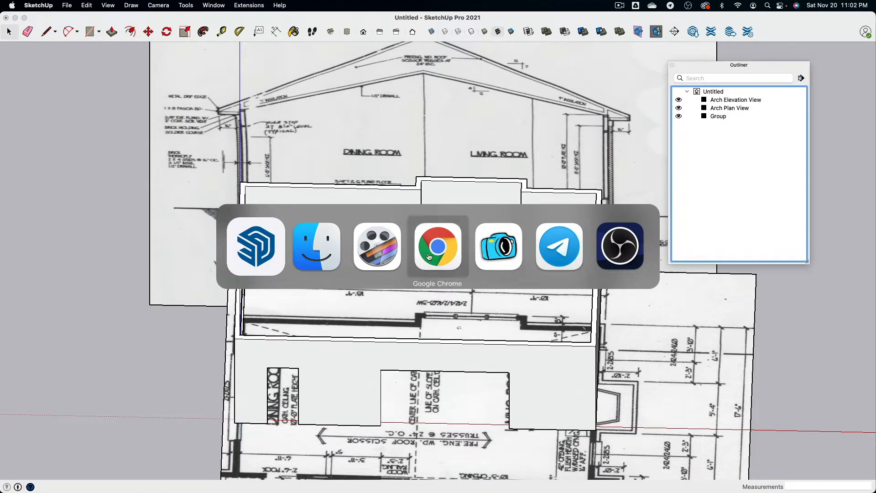
left_click(322, 252)
key("space")
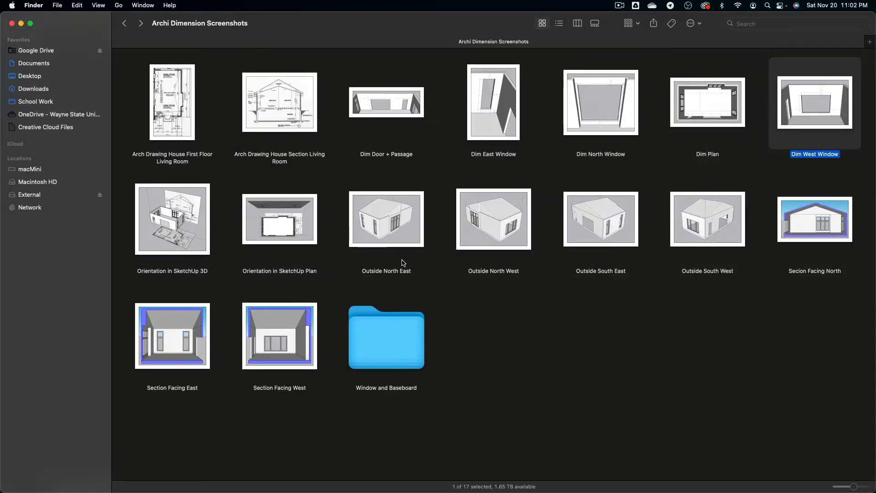
left_click(584, 106)
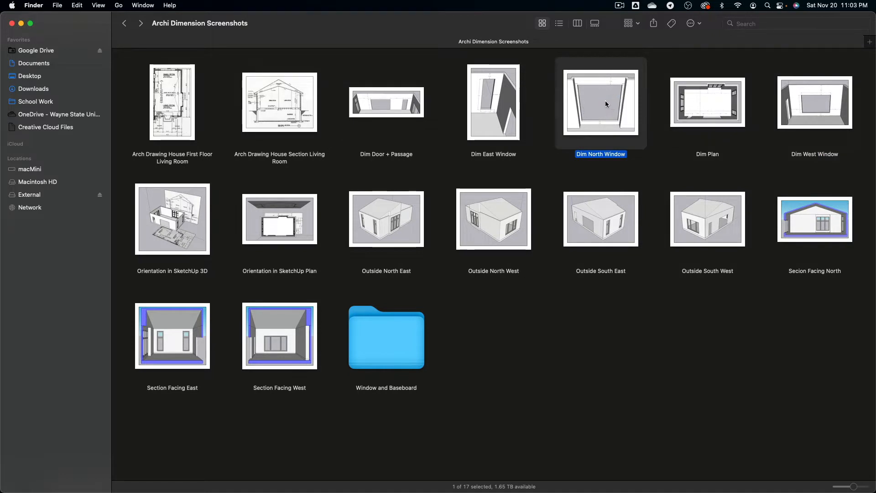
key("space")
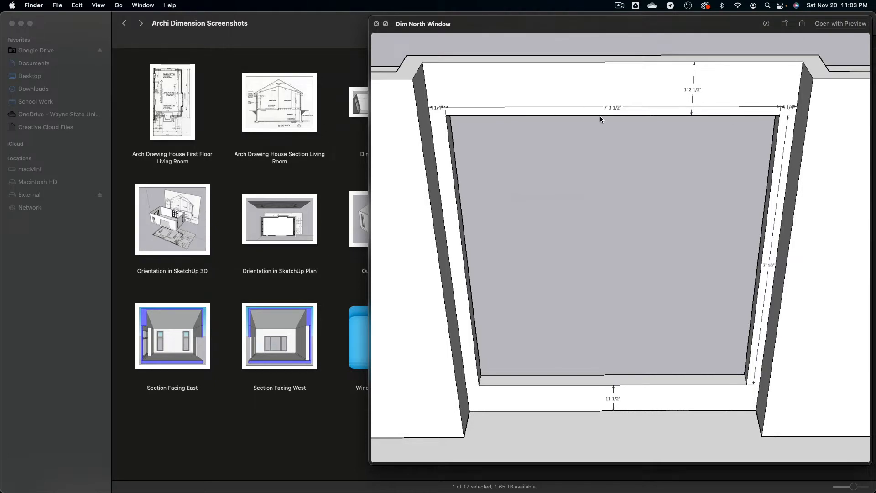
Return to SketchUp and open the wall group for editing at the recessed north wall.
key("super+Tab")
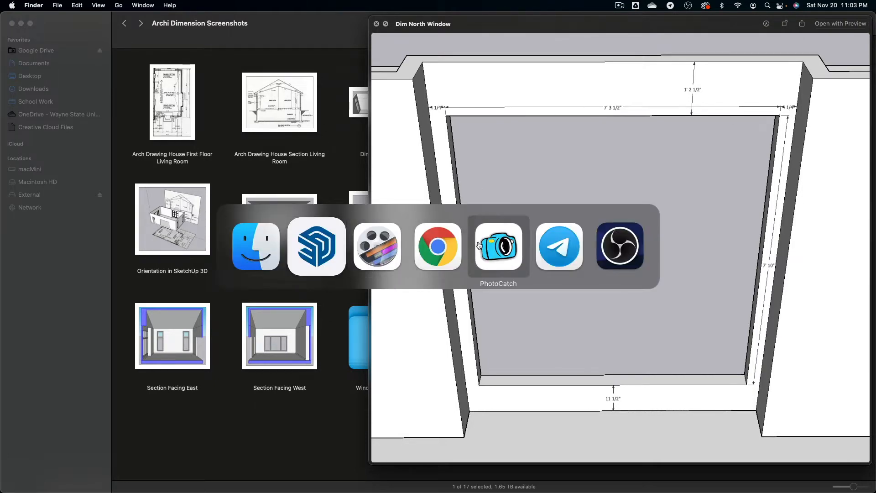
left_click(323, 234)
scroll(469, 270, "up", 6)
middle_click_drag(475, 272, 404, 258)
left_click(439, 225)
scroll(442, 226, "down", 6)
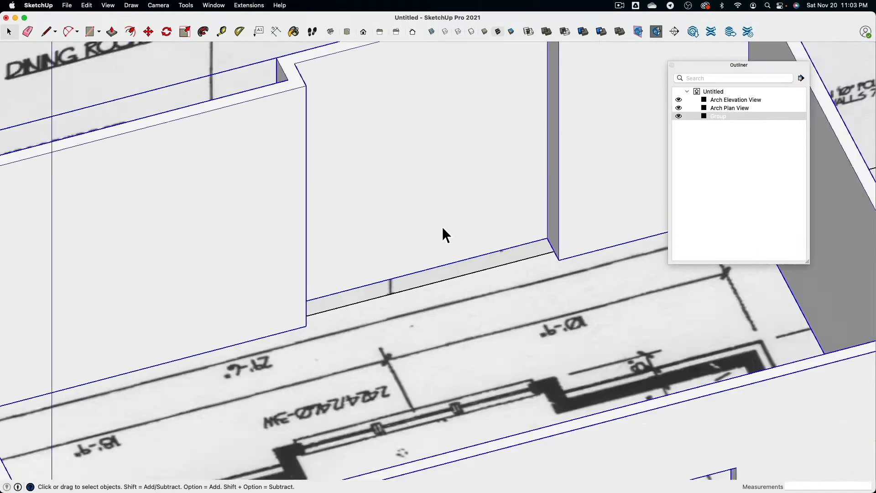
double_click(442, 222)
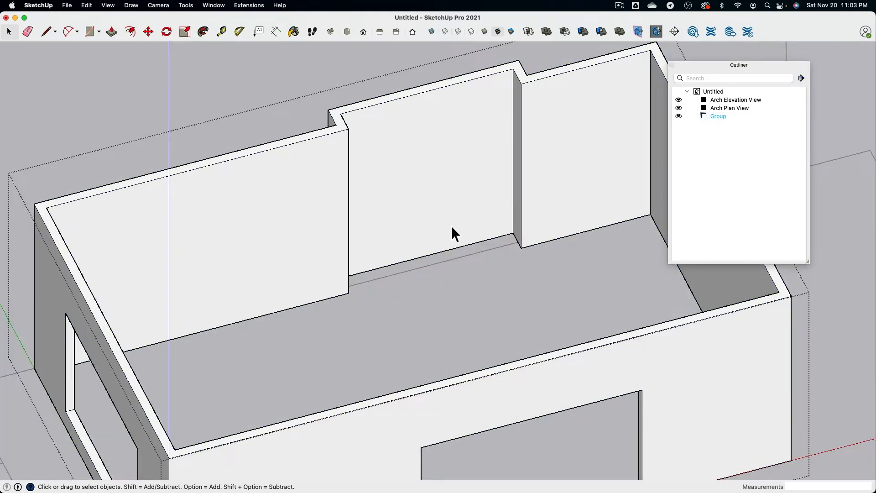
Place a horizontal guide 11.5" above the bottom edge of the recessed wall with the Tape Measure.
left_click(221, 32)
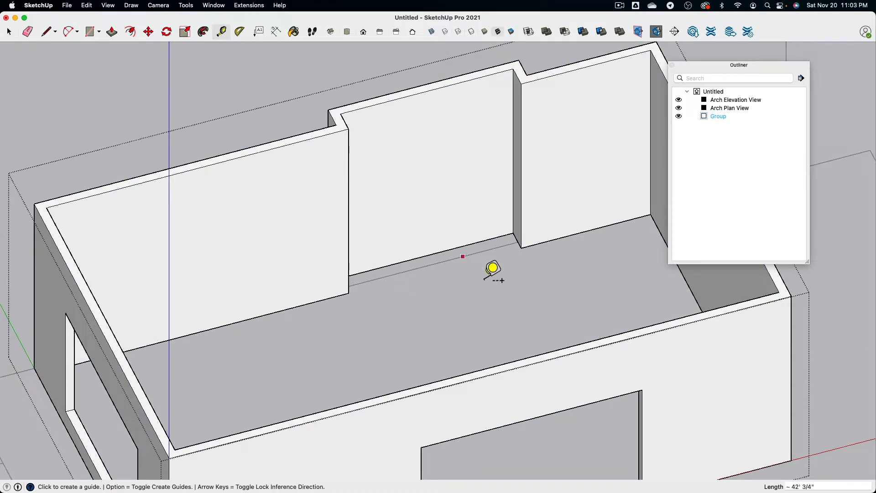
scroll(493, 269, "up", 5)
left_click(433, 234)
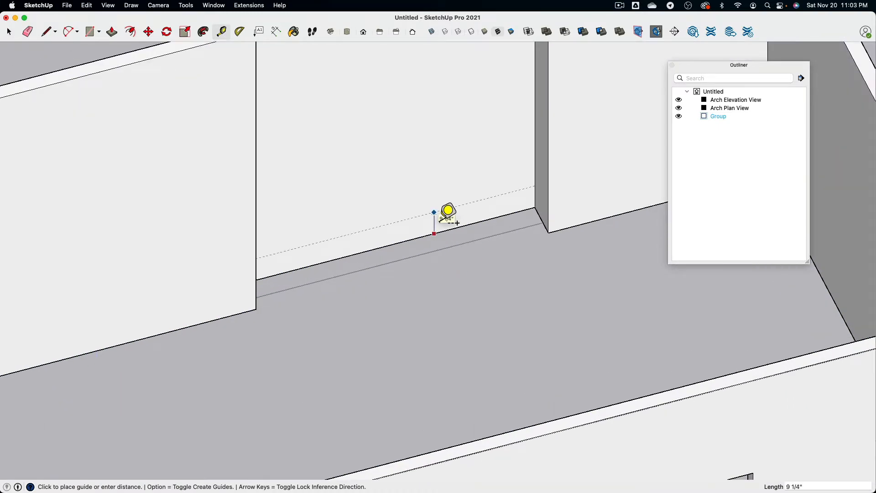
type("11.5")
key("Return")
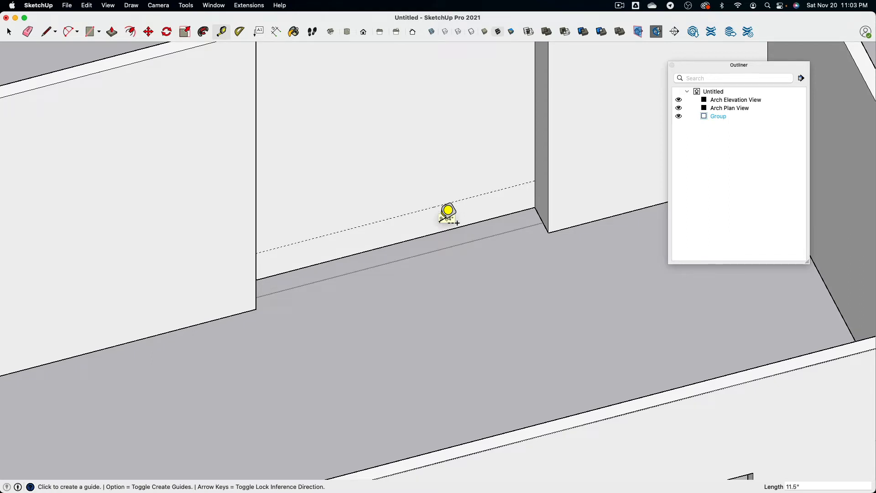
Try to place a vertical guide 0.25" in from the recessed wall's side edge nearest the living room.
scroll(450, 214, "up", 1)
left_click(556, 137)
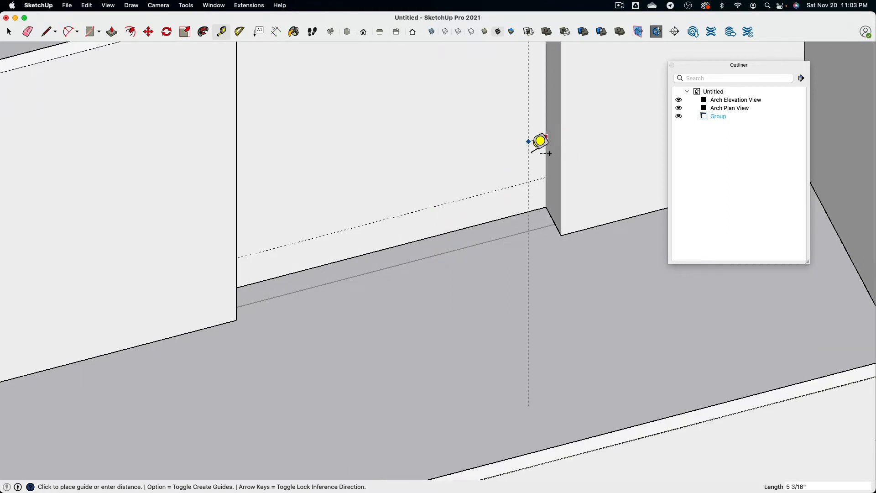
type(".25")
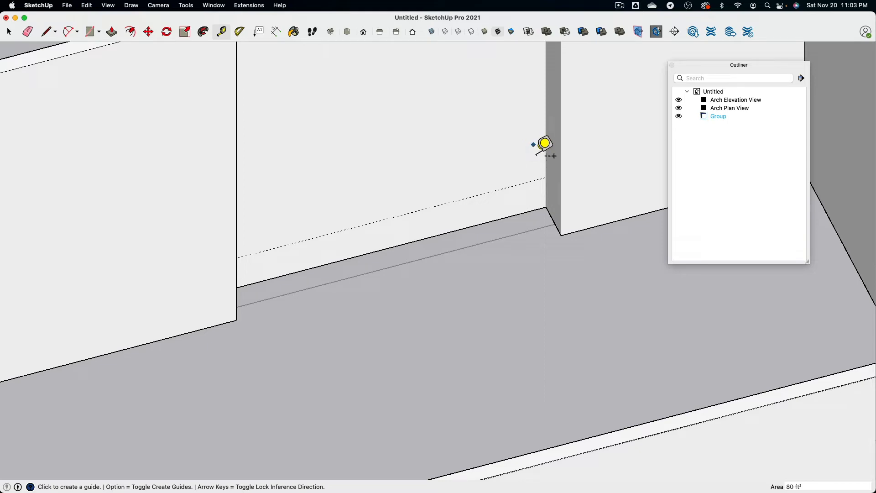
left_click(546, 144)
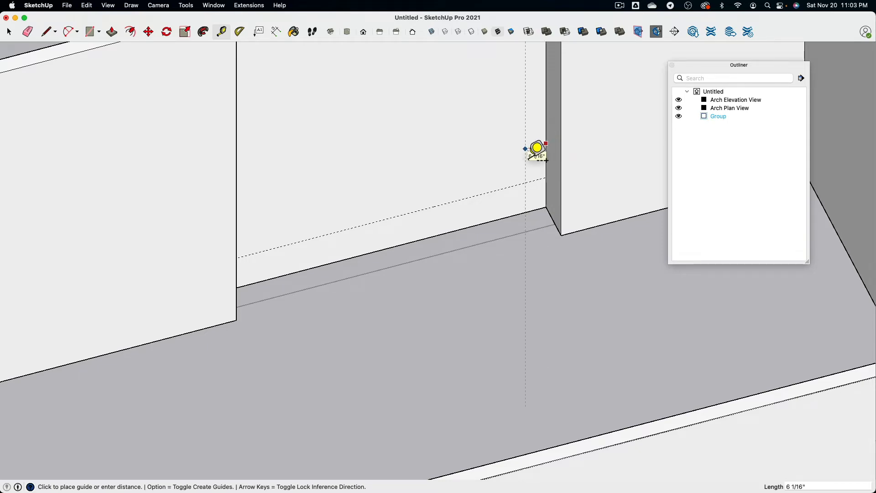
type(".25")
key("Return")
Try to place a vertical guide 0.25" in from the recessed wall's left side edge.
middle_click_drag(490, 194, 408, 279)
left_click(275, 196)
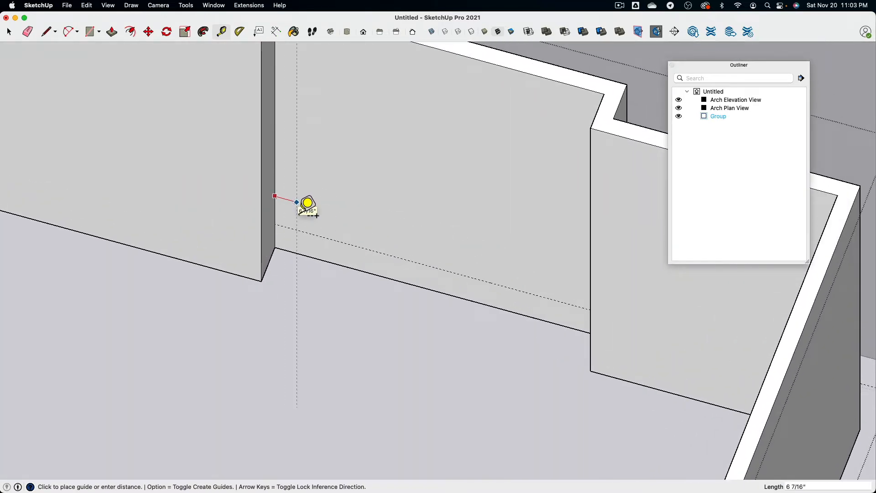
type("0.2")
key("Return")
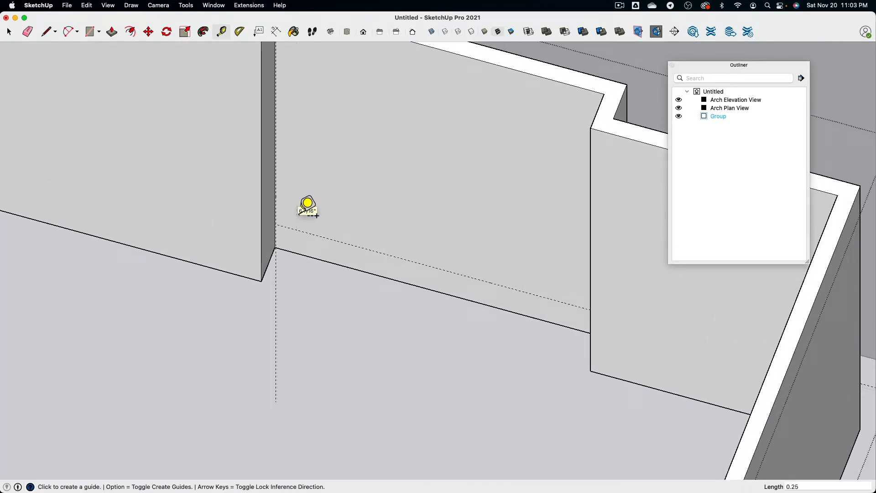
Recheck the Dim North Window reference and try a vertical guide 1" in from the recessed wall's left edge.
scroll(307, 203, "down", 3)
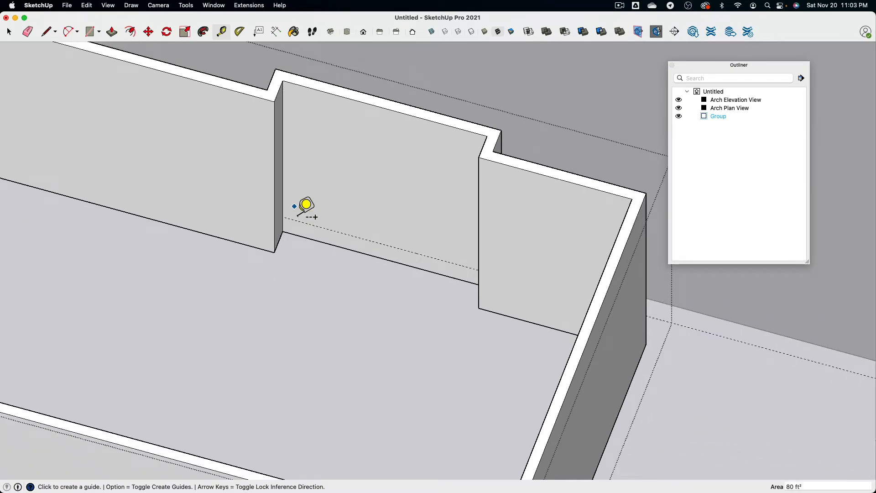
scroll(295, 207, "up", 3)
key("super+Tab")
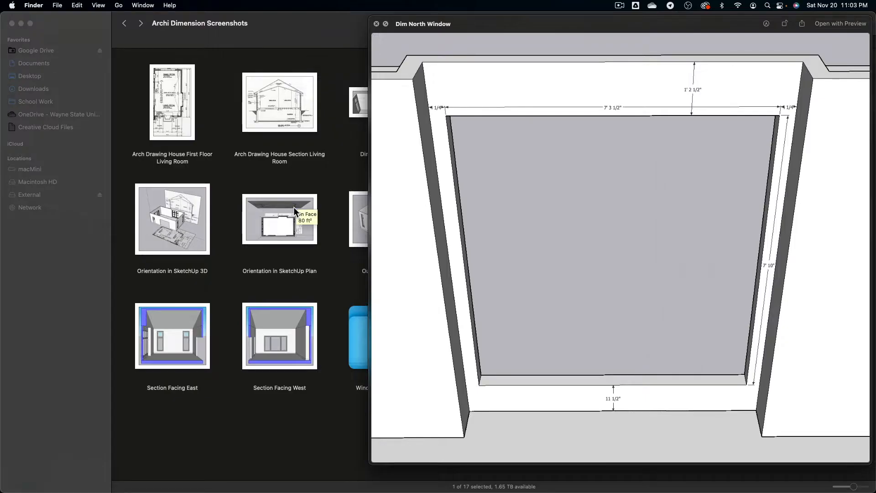
key("super+Tab")
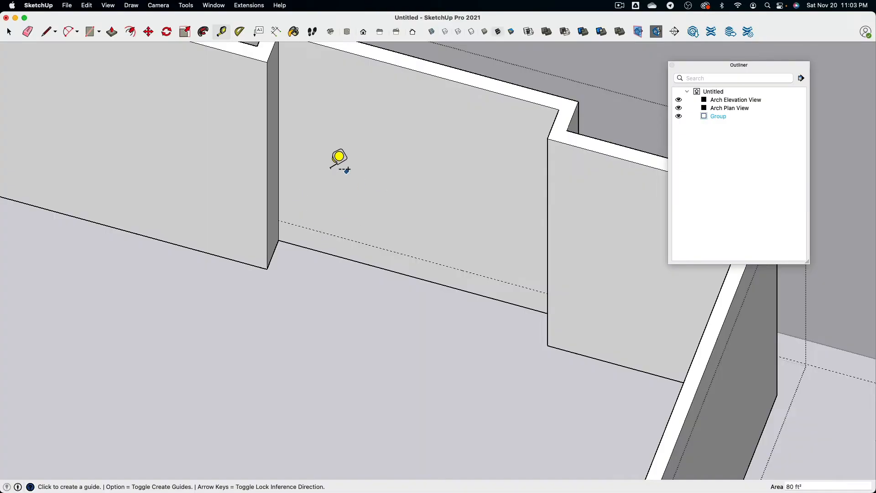
left_click(279, 118)
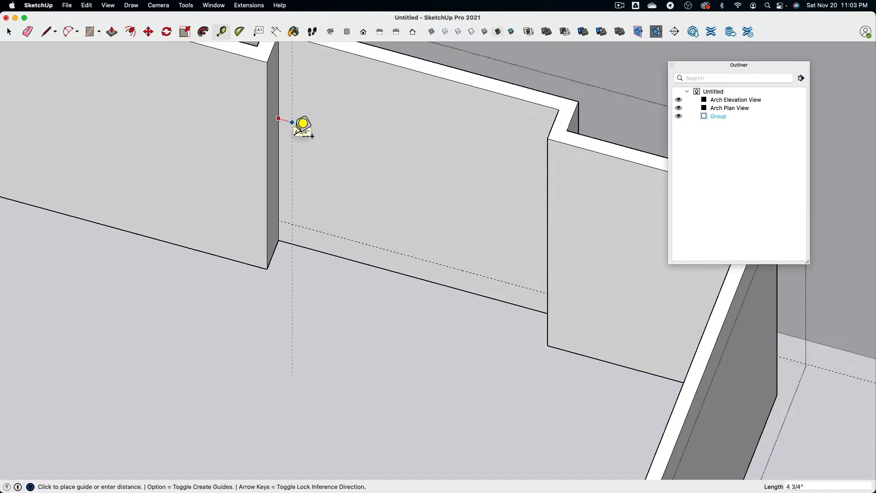
left_click(292, 122)
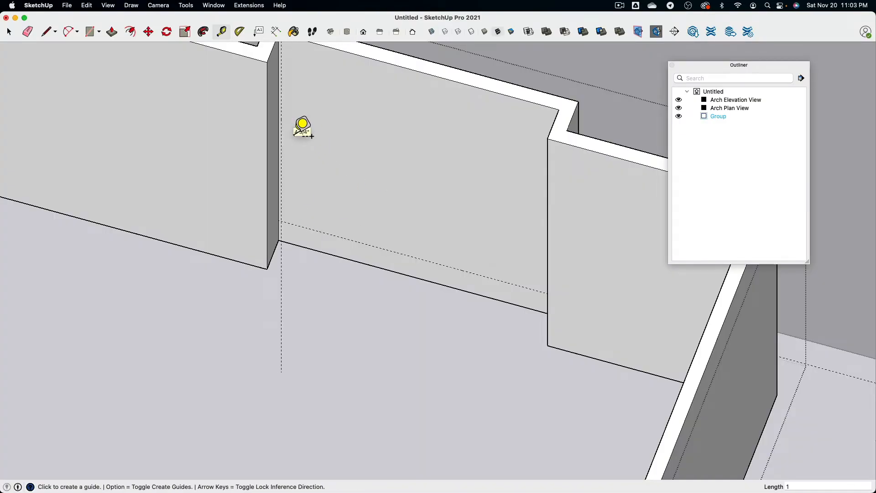
scroll(288, 225, "up", 3)
Place a horizontal guide 7' 10" above the lower guide on the recessed wall, following the Dim North Window reference.
mouse_move(299, 223)
middle_mouse_down()
mouse_move(352, 236)
mouse_move(348, 223)
middle_mouse_up()
key("super+Tab")
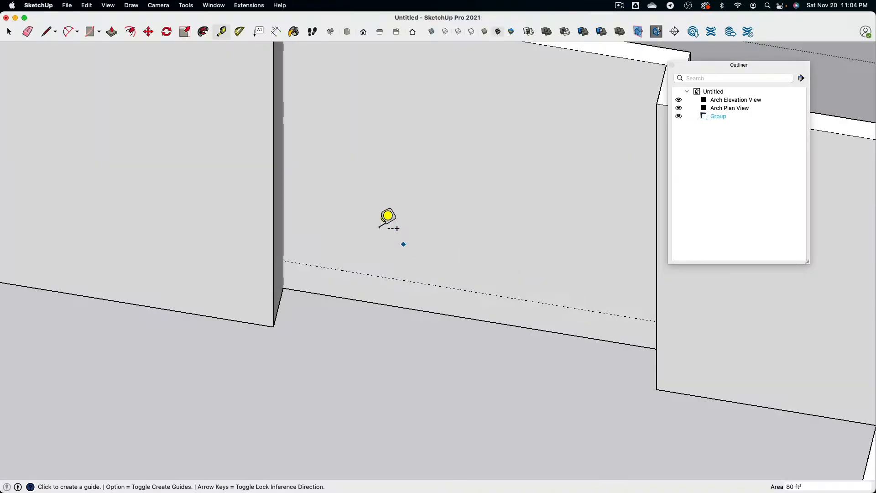
left_click(398, 280)
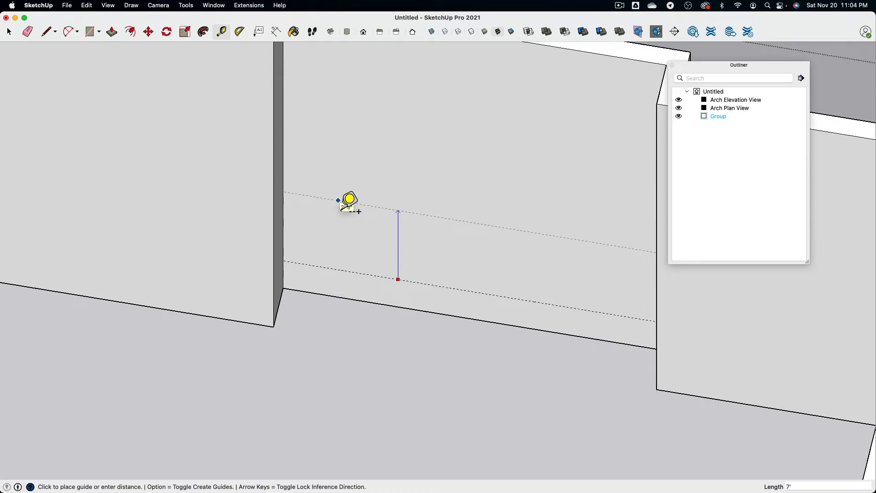
key("Escape")
Measure the recess opening's width at the floor and compare it with the Dim North Window reference.
scroll(320, 226, "down", 3)
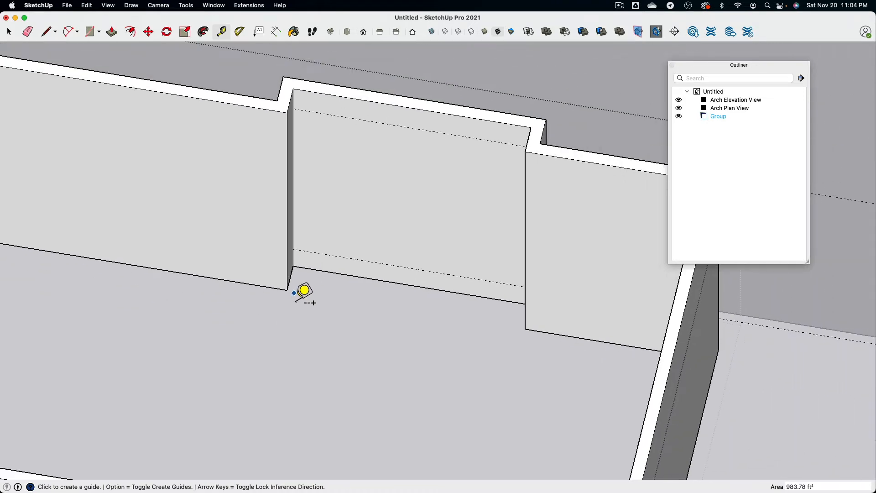
left_click(306, 295)
left_click(522, 326)
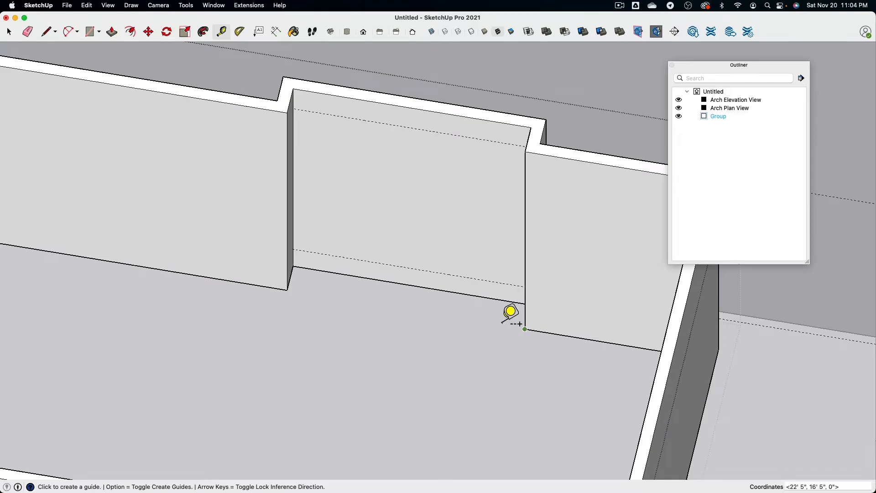
key("super+Tab")
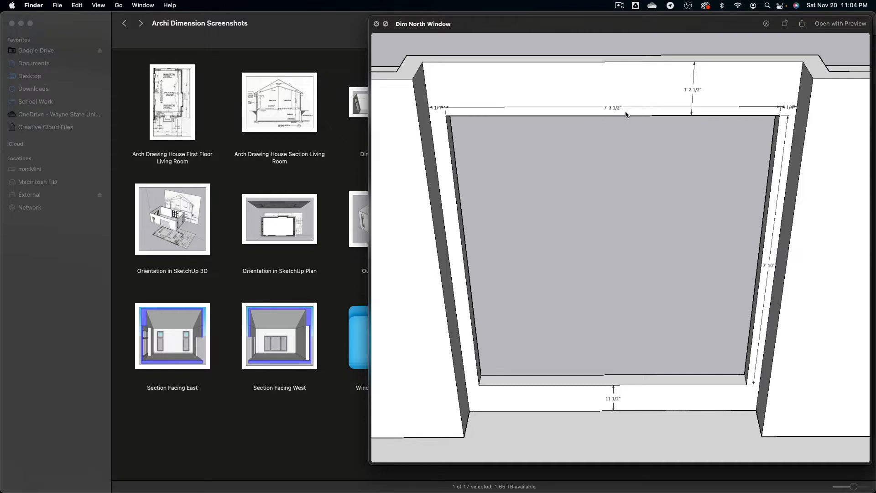
key("super+Tab")
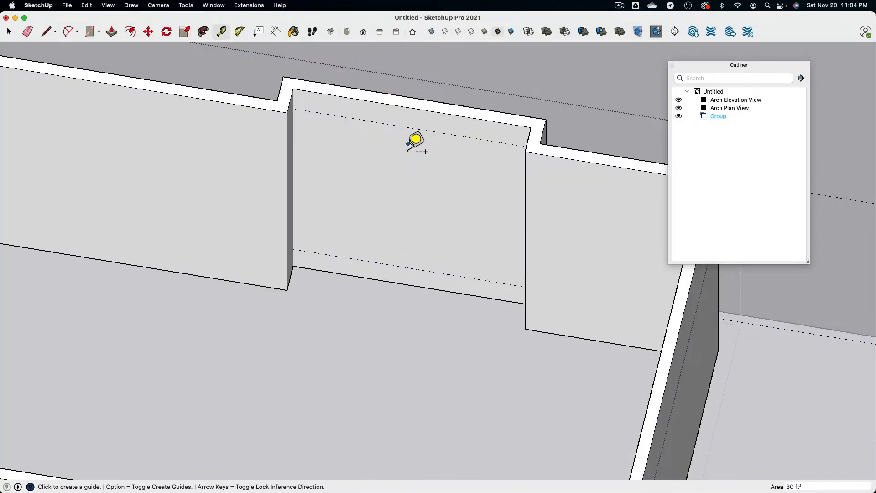
Start a vertical guide from the recessed wall's left edge and recheck the side offsets in the Dim North Window reference.
left_click(292, 121)
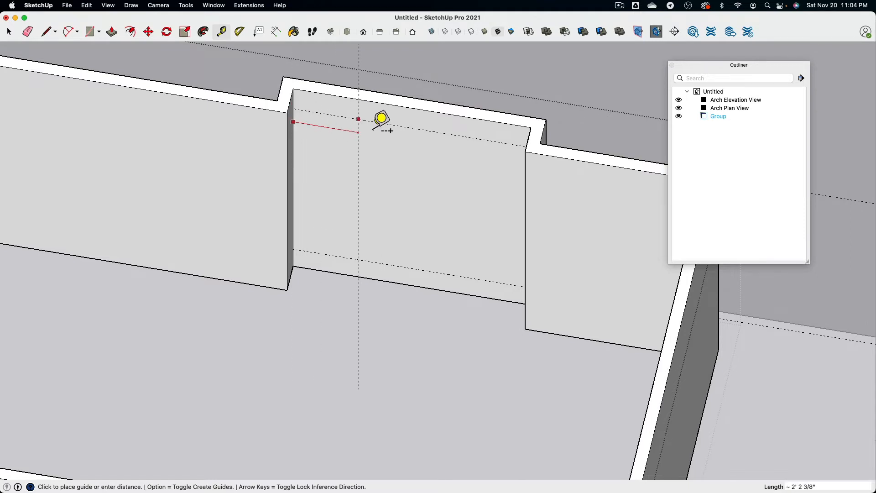
left_click(413, 109)
key("super+Tab")
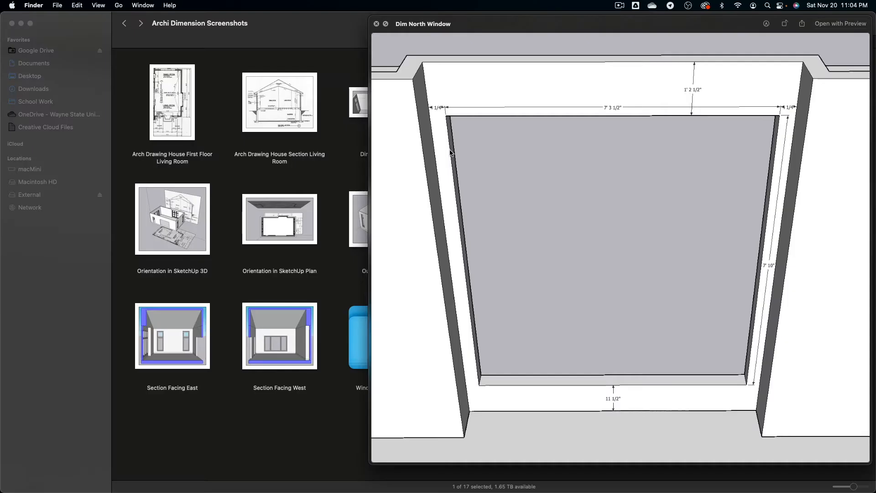
key("super+space")
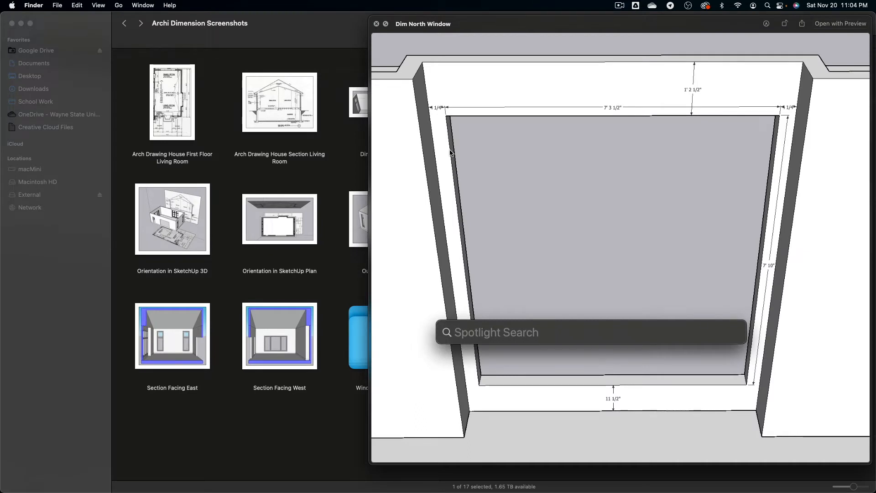
Calculate the north window's width in inches as 7*12+3.5, and its half-width as 87.5/2.
type("7*12")
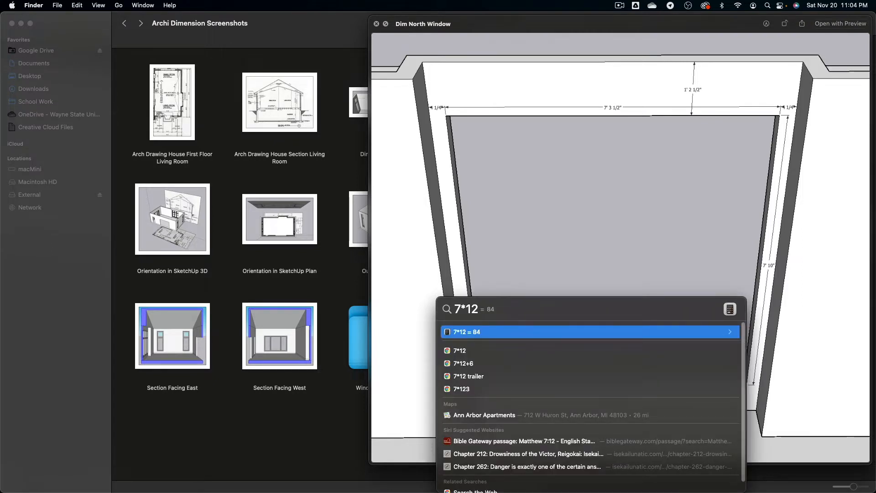
type("+3.5")
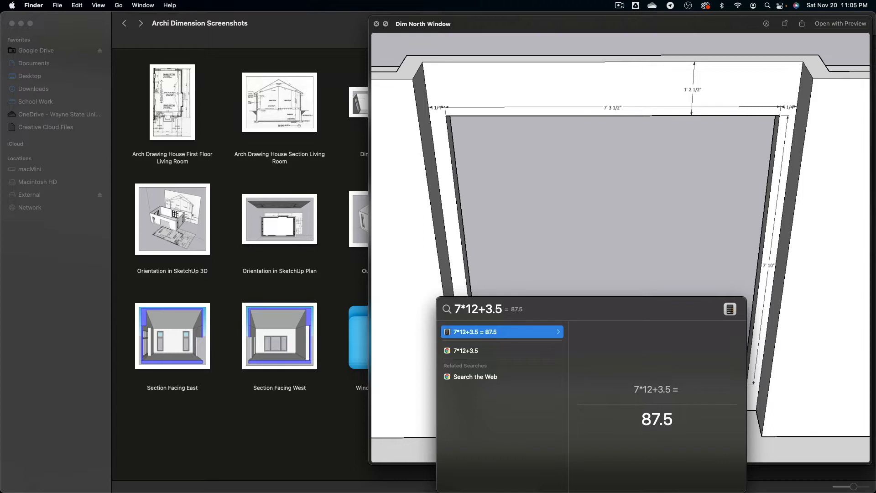
key("super+a")
type("87.5/2")
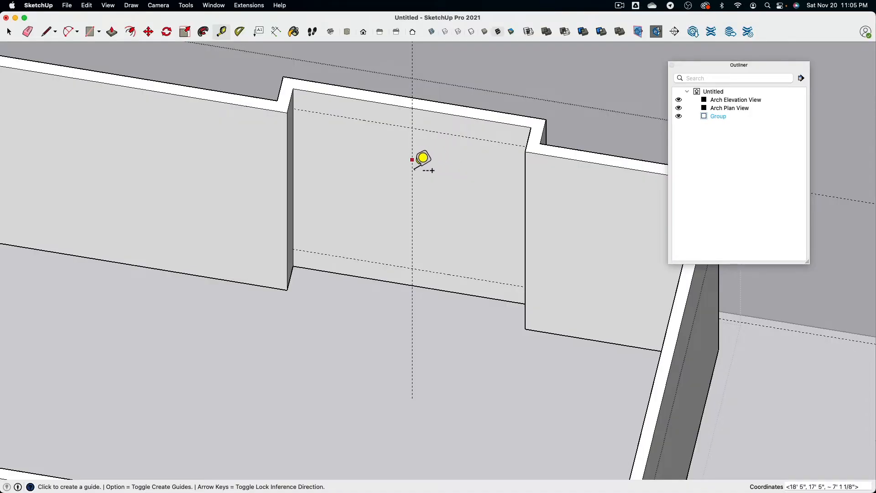
Switch to SketchUp and place vertical guides 43.75" to each side of the recess wall's centre guide.
left_click(412, 159)
type("43")
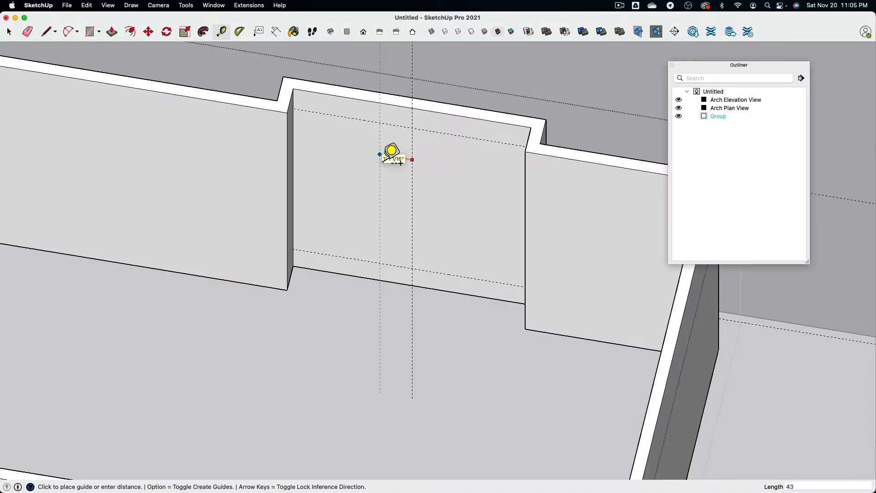
type(".75")
key("Return")
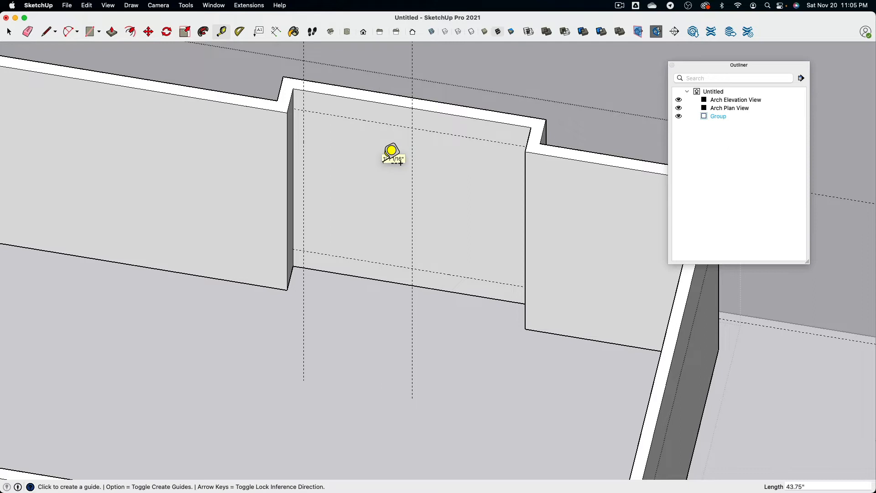
left_click(413, 151)
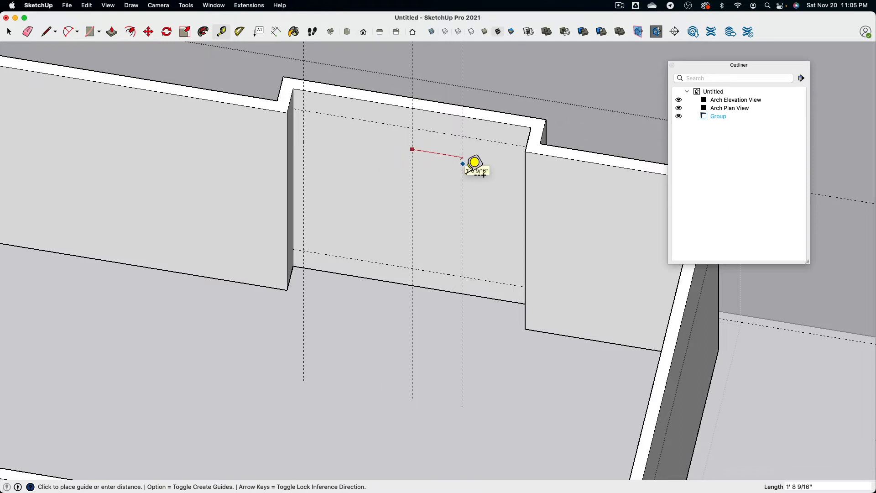
type("47")
type(".75")
key("Return")
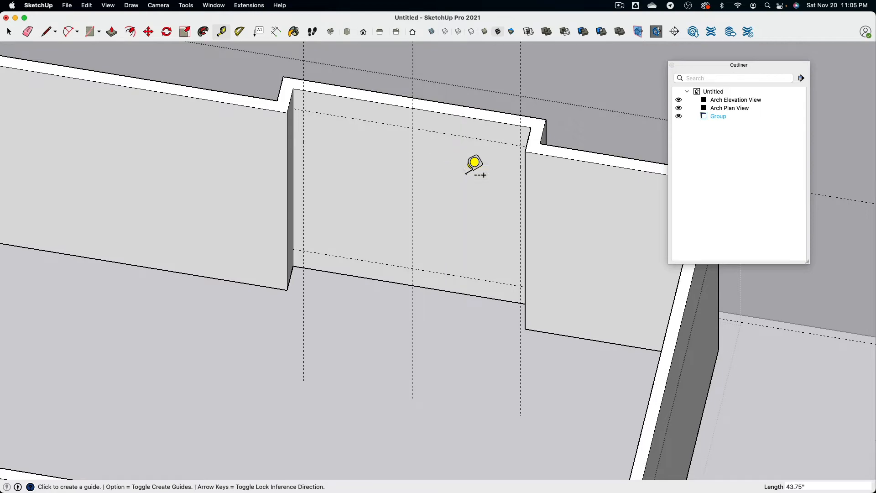
Check the gap between the window's side guide and the recess corner against the Dim North Window reference.
middle_click_drag(475, 163, 402, 134)
key("super+Tab")
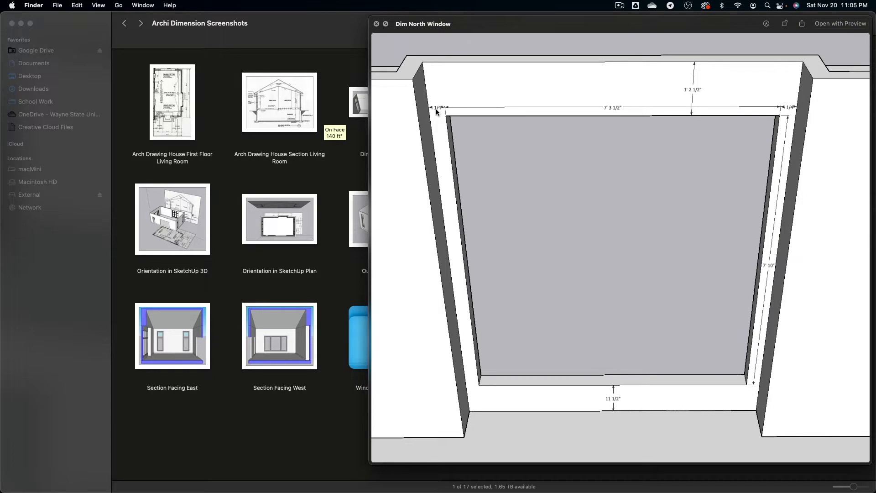
key("super+Tab")
scroll(360, 114, "up", 5)
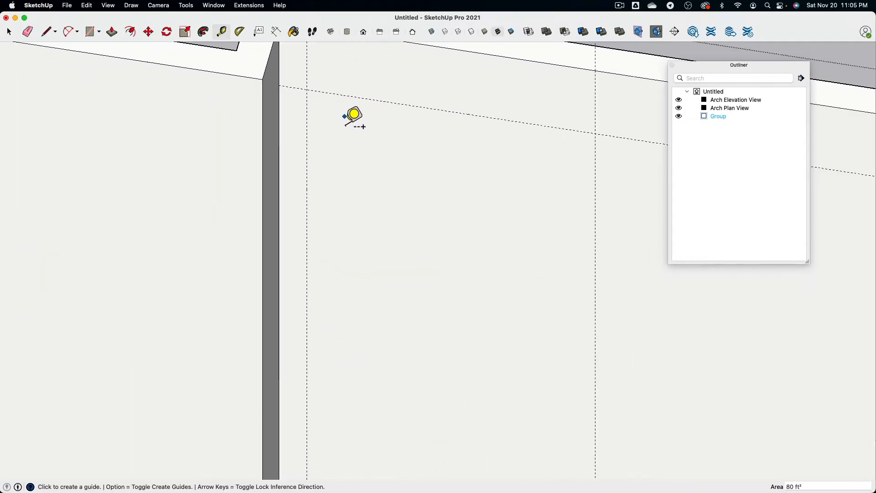
left_click(276, 31)
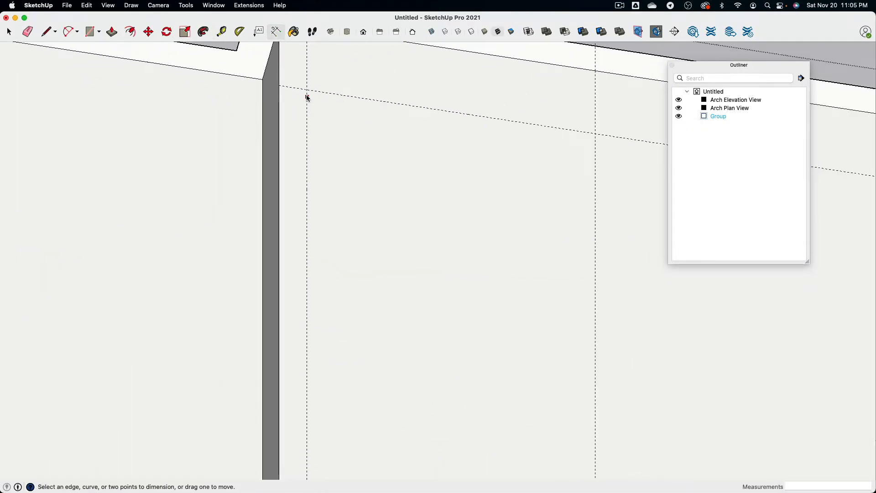
left_click(308, 106)
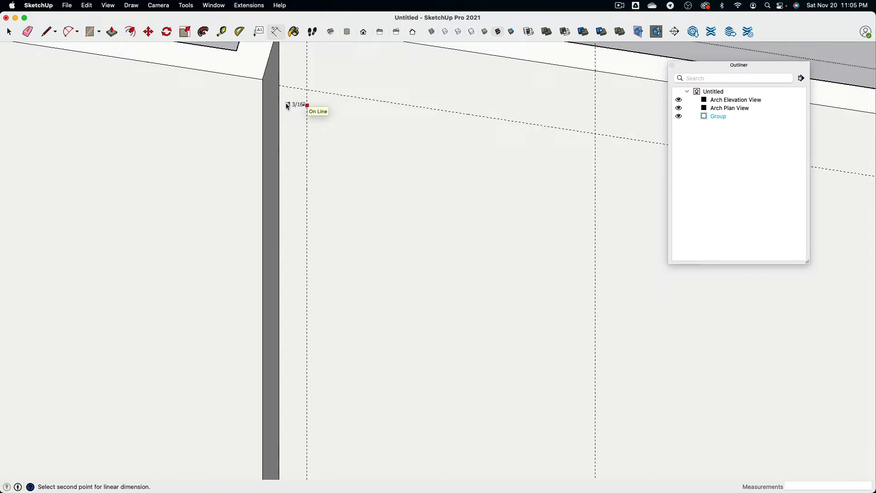
key("Escape")
scroll(341, 170, "down", 3)
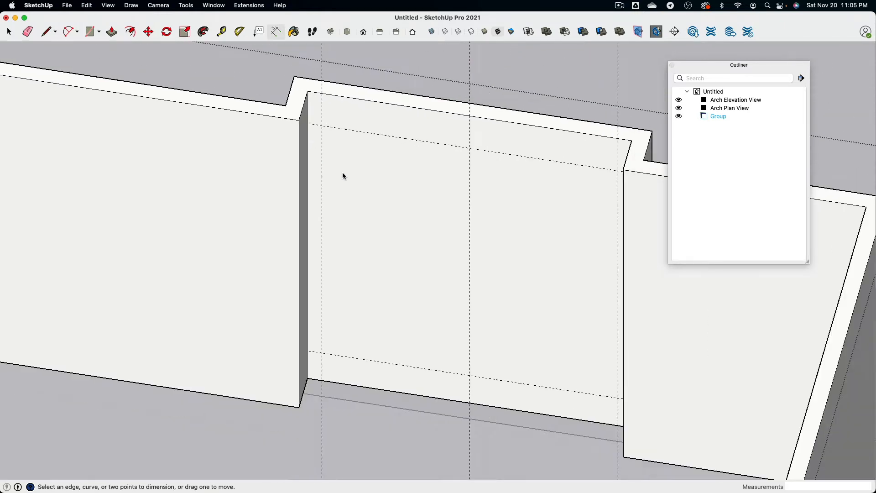
Draw a 7' 11" by 7' 3 1/2" rectangle on the recess wall between the guide intersections.
middle_click_drag(359, 180, 172, 78)
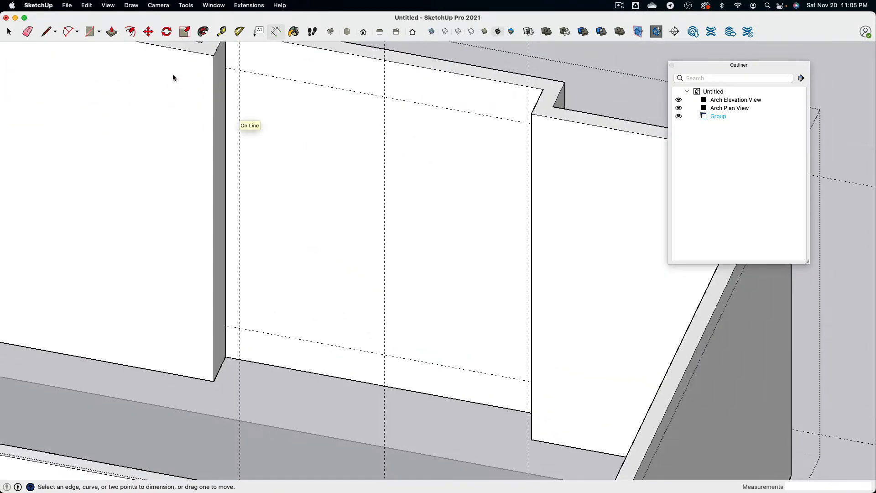
key("r")
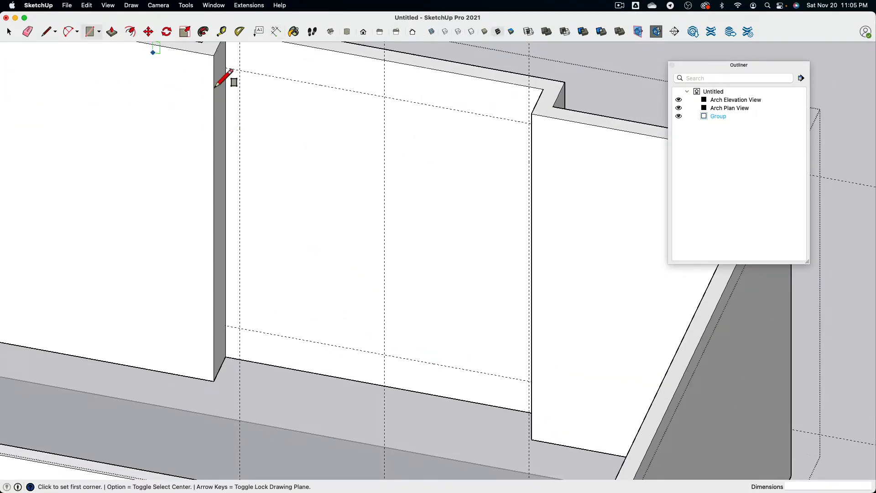
left_click(240, 79)
middle_click_drag(479, 367, 507, 368)
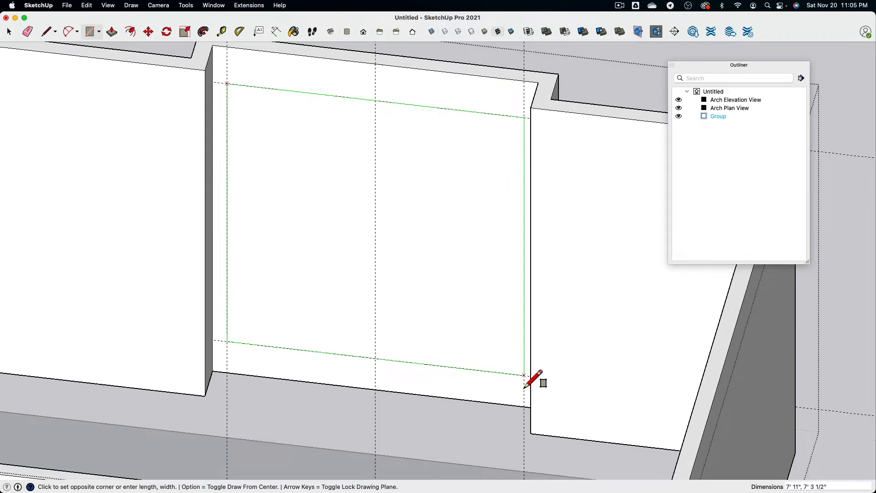
left_click(525, 373)
Try to push the window rectangle outward about 9 3/4", and undo it.
mouse_move(439, 196)
middle_mouse_down()
mouse_move(362, 211)
mouse_move(252, 114)
middle_mouse_up()
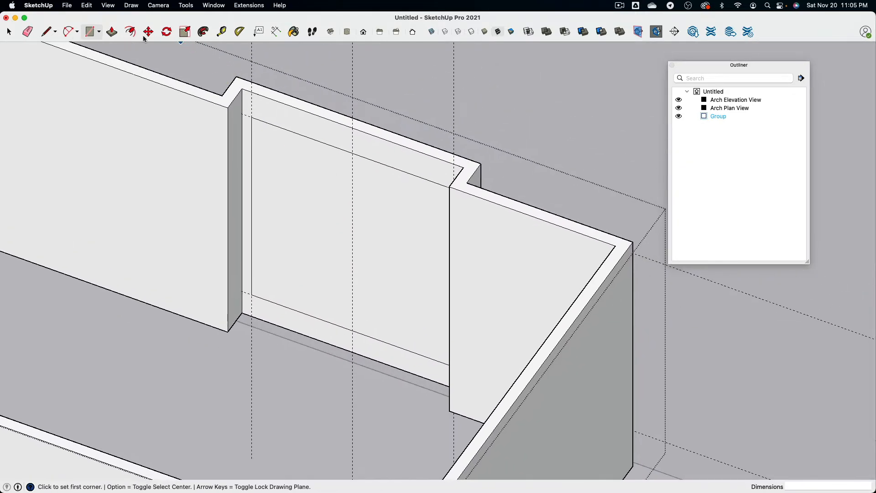
key("p")
left_click(294, 256)
left_click(306, 241)
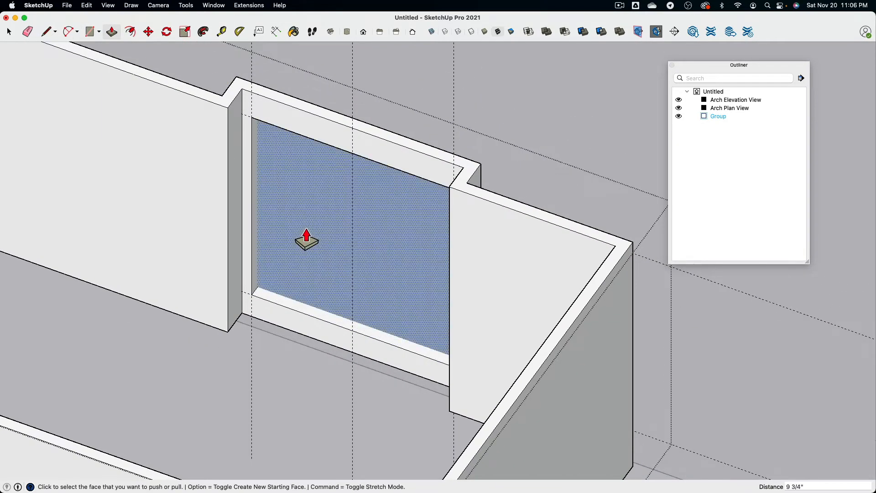
key("super+z")
Try to push the window rectangle 5" through the recess wall, matching the wall's outer edge.
left_click(301, 280)
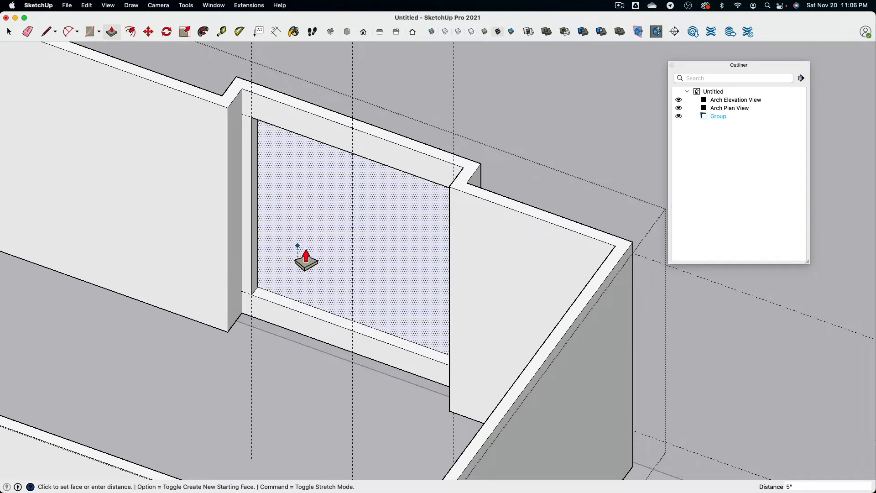
left_click(307, 258)
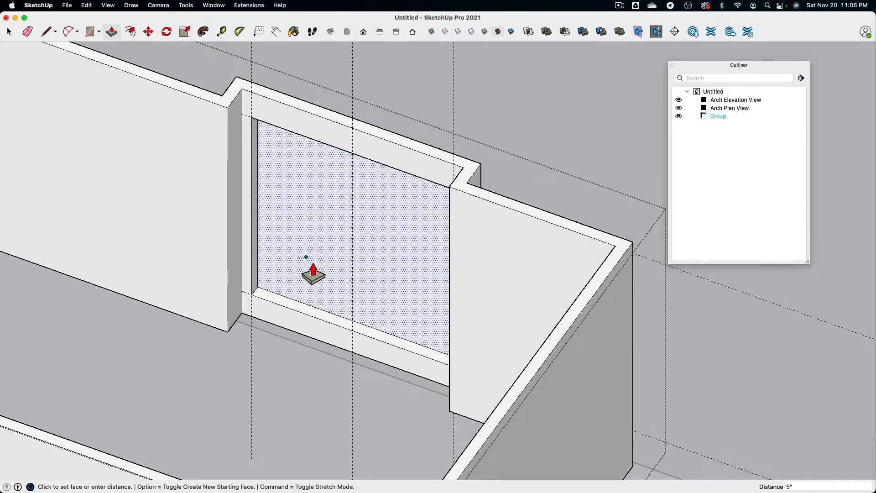
left_click(313, 266)
middle_click_drag(313, 262, 91, 207)
middle_click_drag(390, 171, 428, 186)
scroll(429, 184, "up", 3)
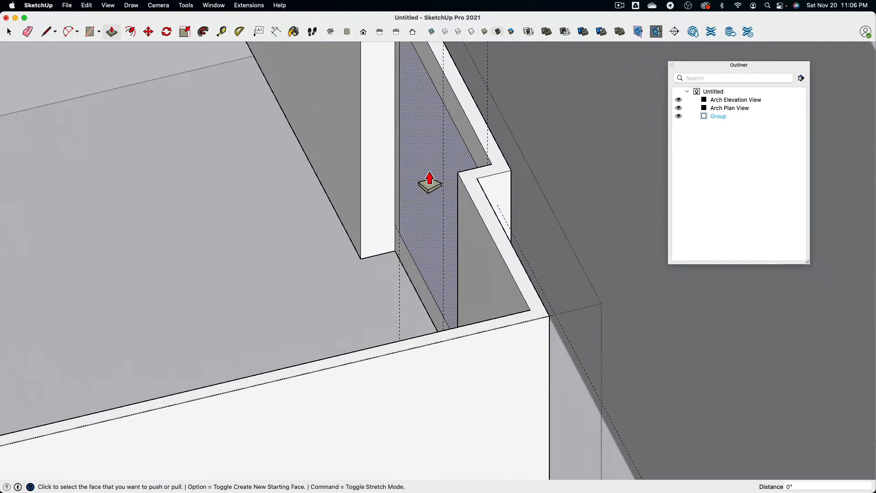
left_click(431, 181)
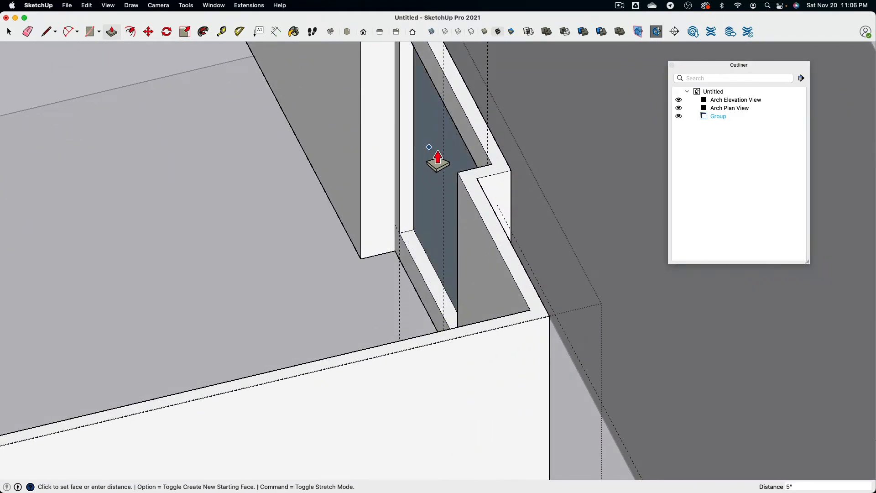
left_click(488, 120)
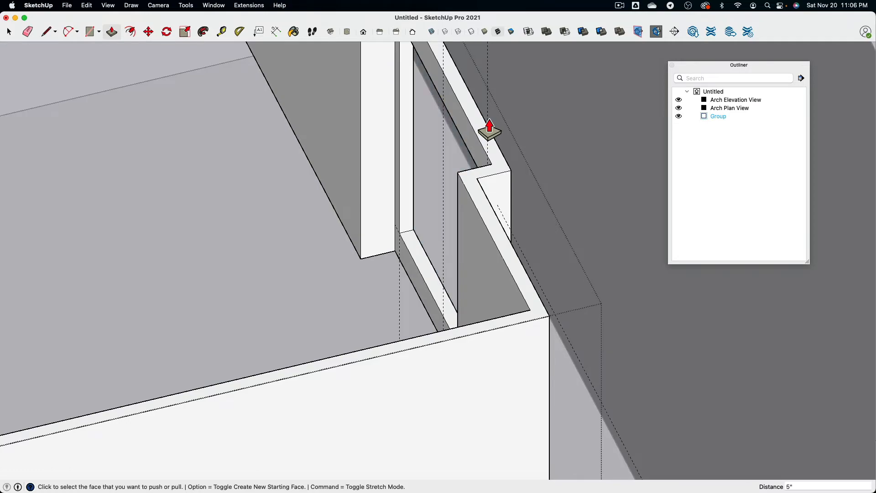
Try the 5" push on the window face again from inside the room, and undo it.
middle_click_drag(471, 131, 443, 260)
scroll(443, 260, "down", 2)
middle_click_drag(444, 260, 358, 303, "shift")
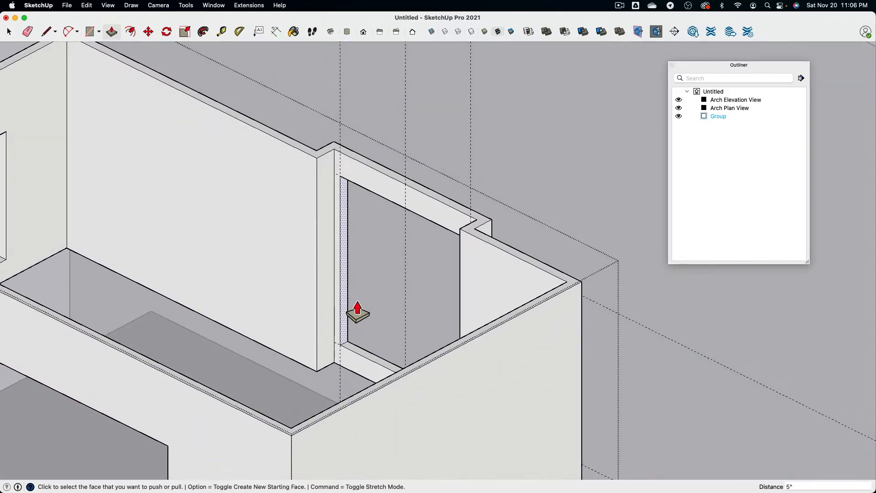
scroll(400, 253, "up", 2)
left_click(388, 254)
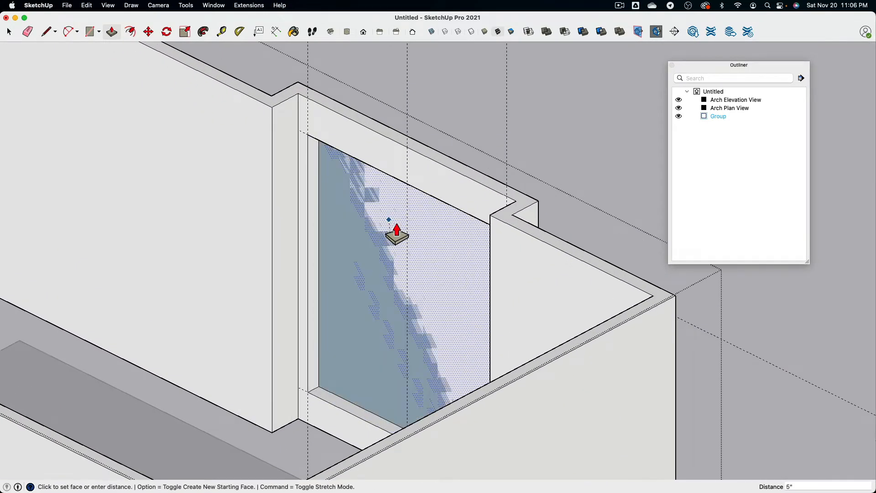
left_click(388, 220)
scroll(377, 239, "down", 2)
key("super+z")
Cut the north window opening by pushing the rectangle 5" to the wall's outer top edge.
left_click(354, 264)
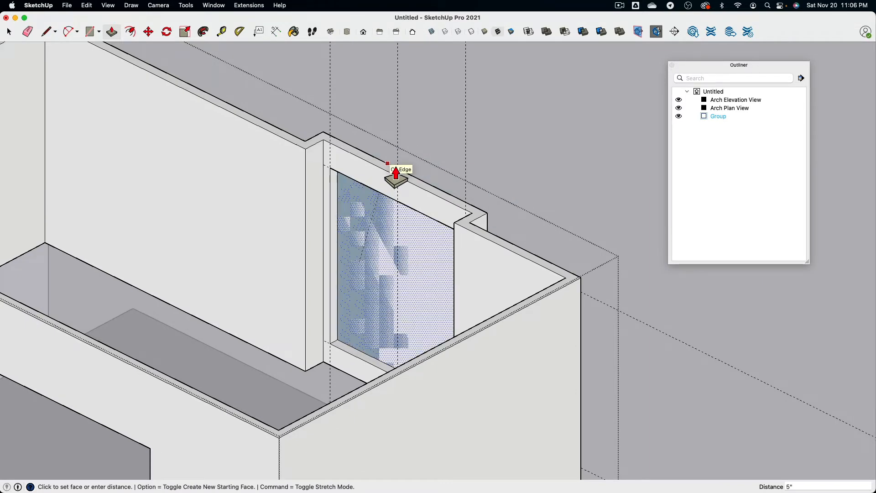
left_click(396, 175)
middle_click_drag(337, 303, 408, 301)
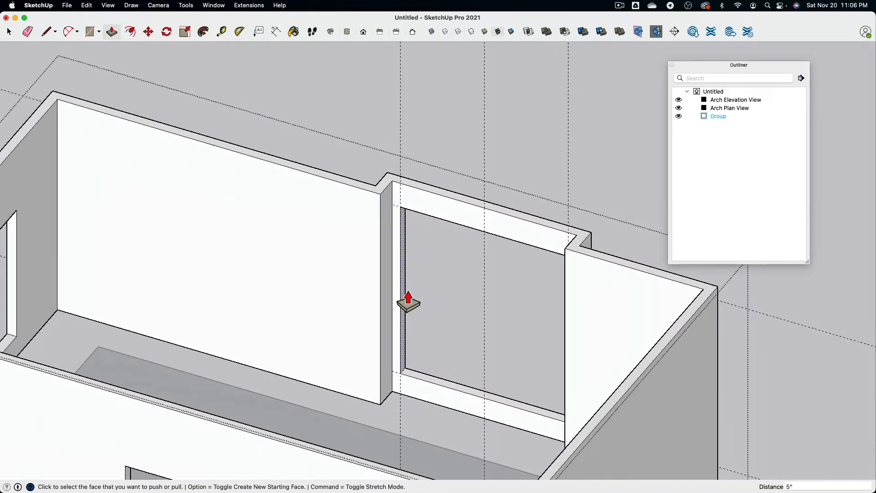
Erase the vertical and horizontal guides used to lay out the north window, and inspect the opening's corner.
scroll(274, 156, "down", 10)
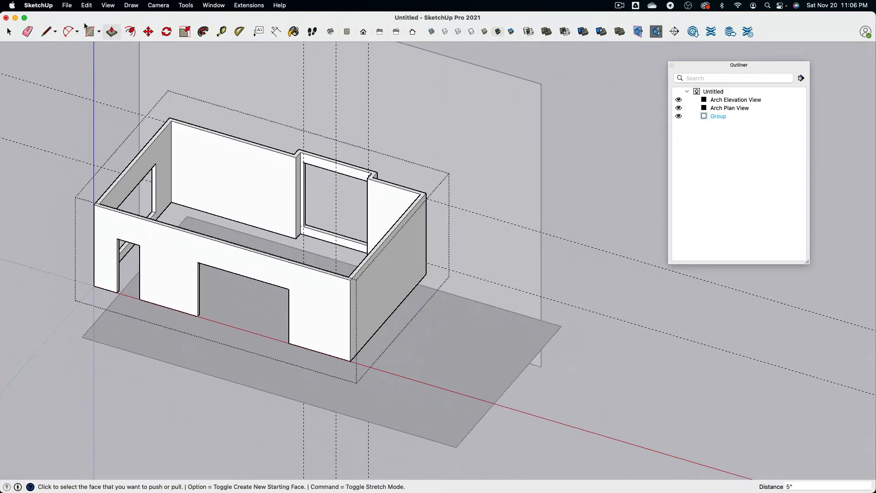
left_click(28, 31)
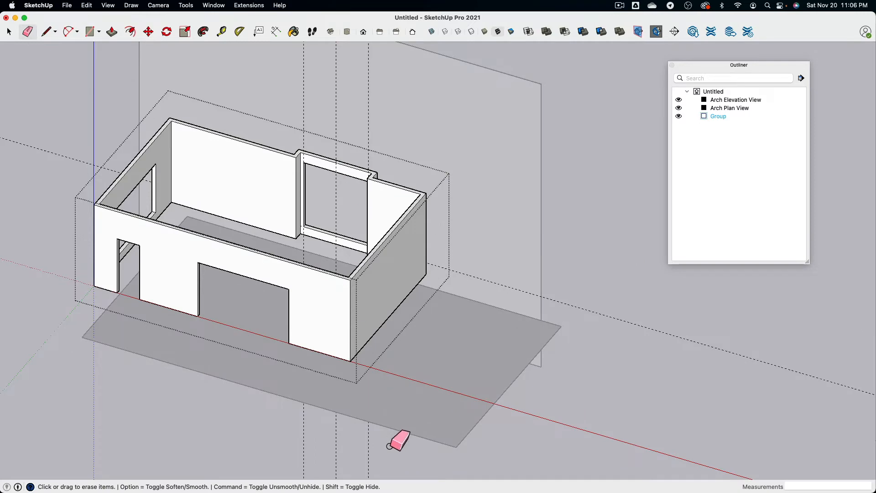
left_click_drag(354, 466, 265, 451)
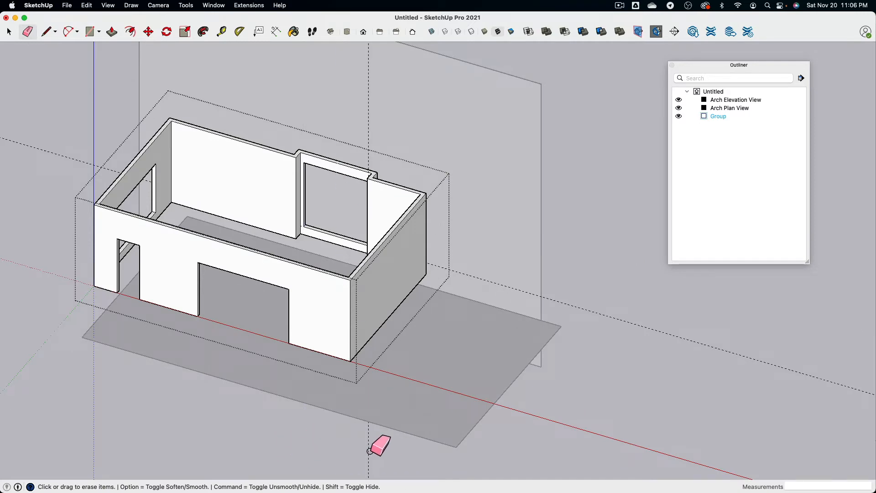
mouse_move(381, 449)
middle_mouse_down()
mouse_move(327, 327)
mouse_move(581, 322)
mouse_move(489, 278)
middle_mouse_up()
scroll(477, 273, "up", 5)
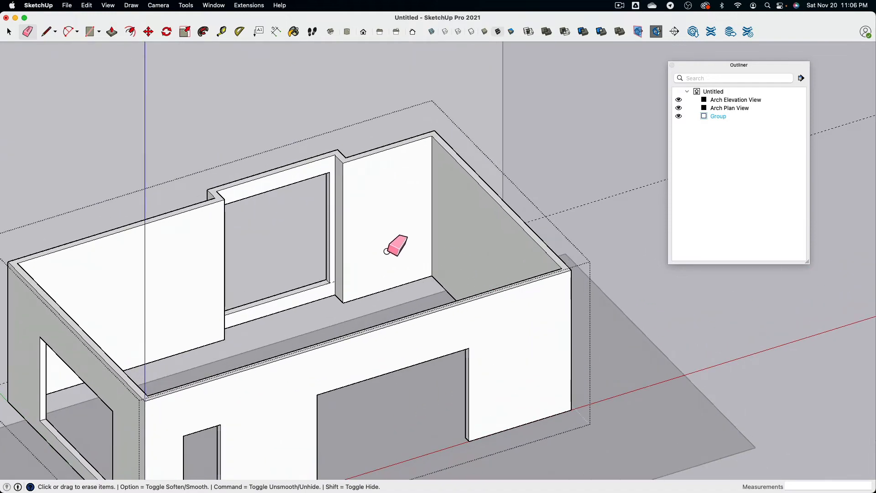
scroll(338, 287, "up", 8)
scroll(340, 281, "down", 6)
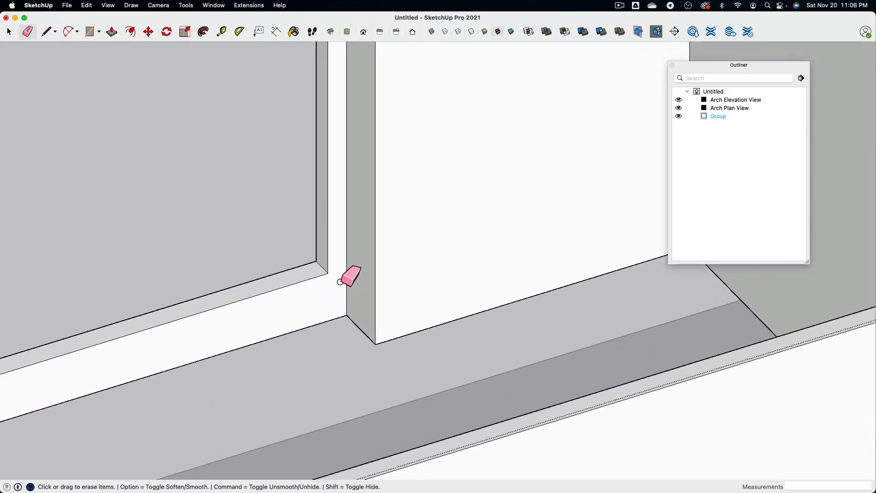
mouse_move(348, 277)
middle_mouse_down()
mouse_move(180, 282)
mouse_move(529, 279)
mouse_move(333, 249)
mouse_move(420, 260)
middle_mouse_up()
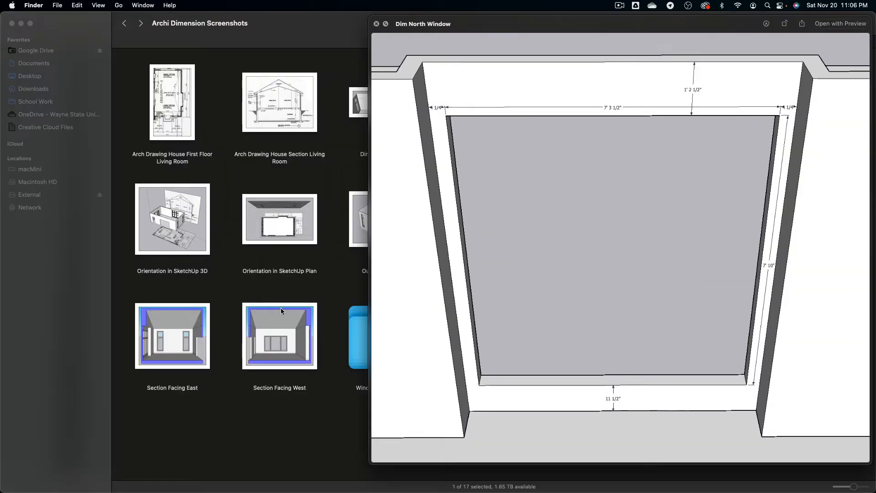
Close the Dim North Window preview in Finder, preview Dim East Window instead, and return to SketchUp.
key("space")
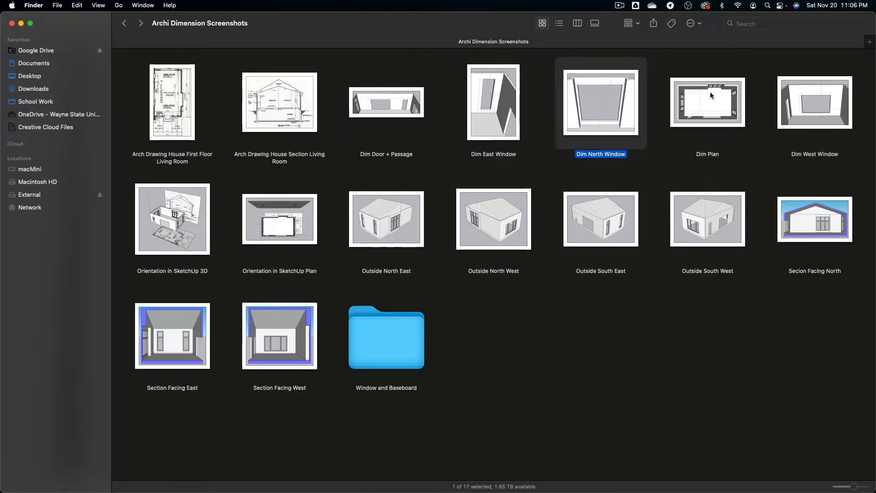
left_click(511, 91)
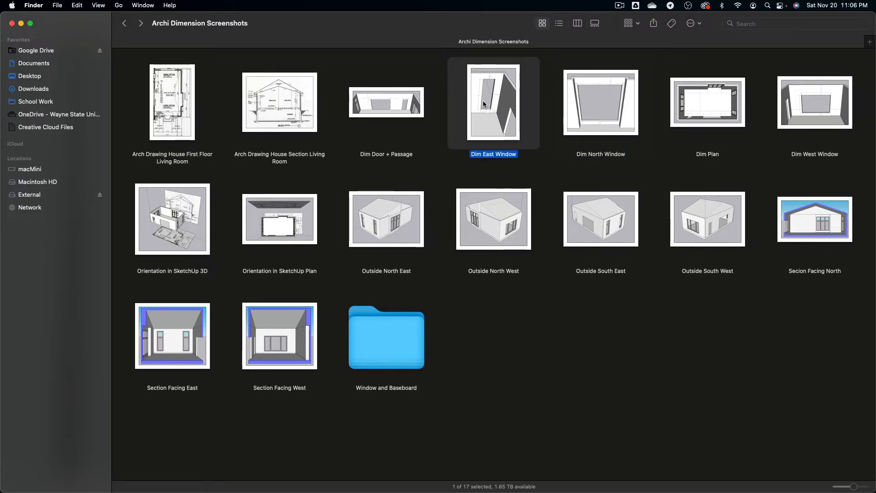
key("super+Tab")
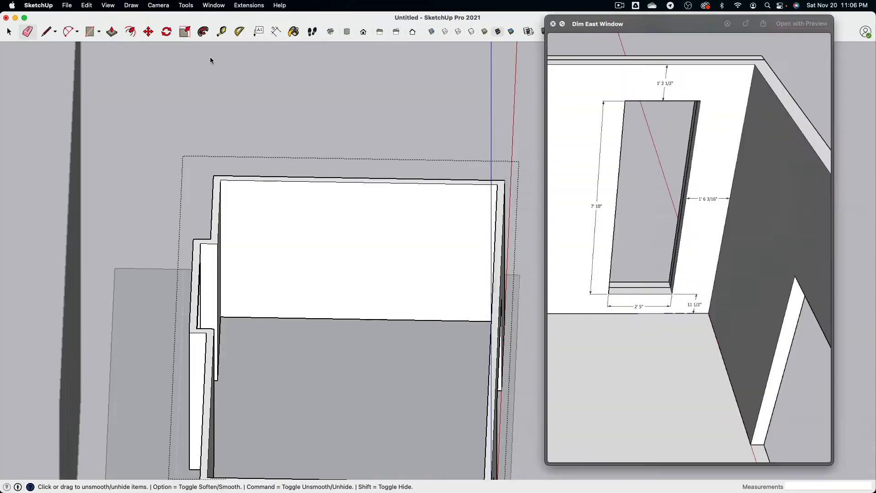
Place a horizontal guide 11.5" above the floor edge on the east wall with the Tape Measure.
left_click(222, 32)
middle_click_drag(421, 329, 365, 316)
left_click(367, 320)
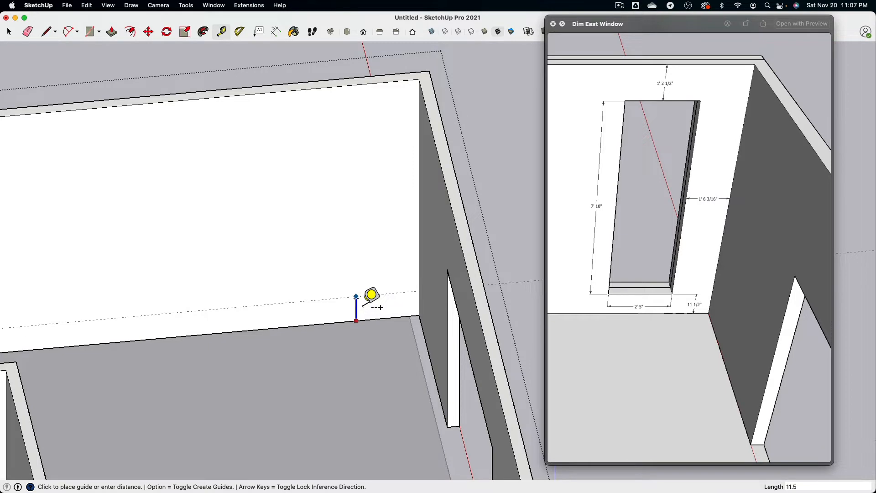
key("Return")
Measure the height of the new guide above the east wall's floor edge with the Tape Measure.
middle_click_drag(359, 293, 154, 289)
scroll(205, 294, "up", 5)
left_click(193, 291)
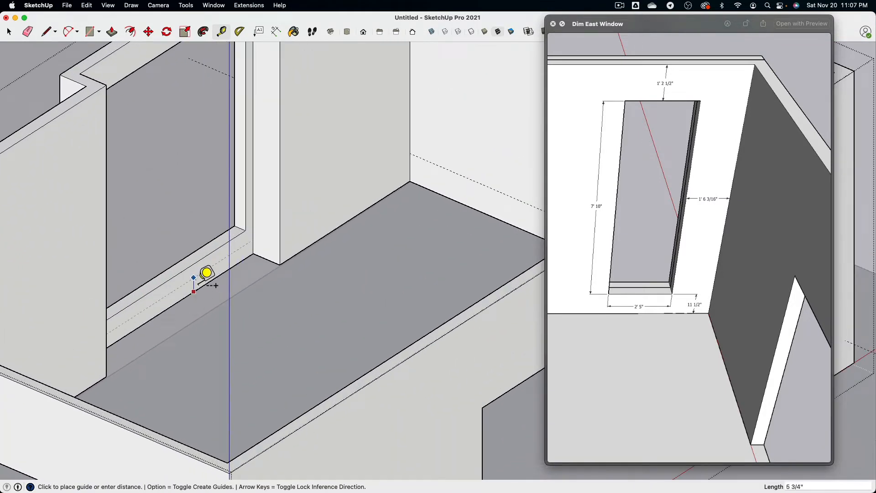
scroll(206, 273, "down", 1)
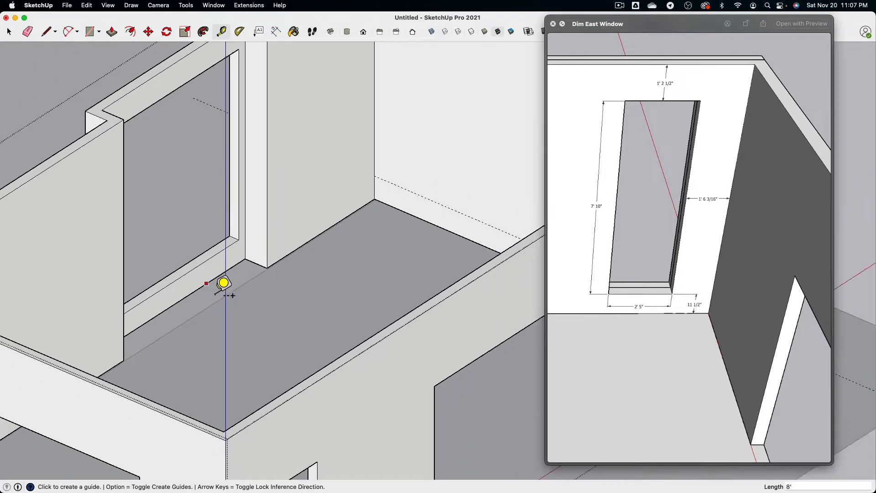
scroll(230, 295, "down", 2)
left_click(390, 243)
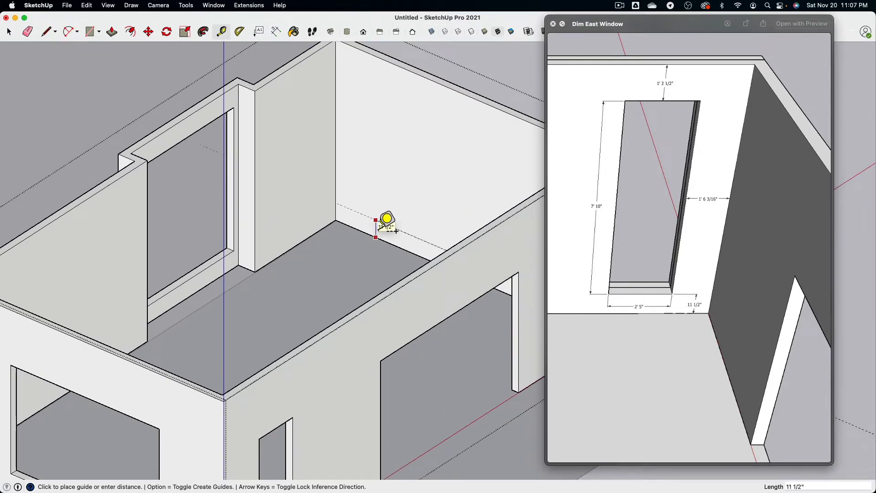
left_click(395, 231)
Place a second horizontal guide on the east wall 7'10" above the sill guide.
middle_click_drag(396, 231, 416, 291)
scroll(429, 208, "up", 3)
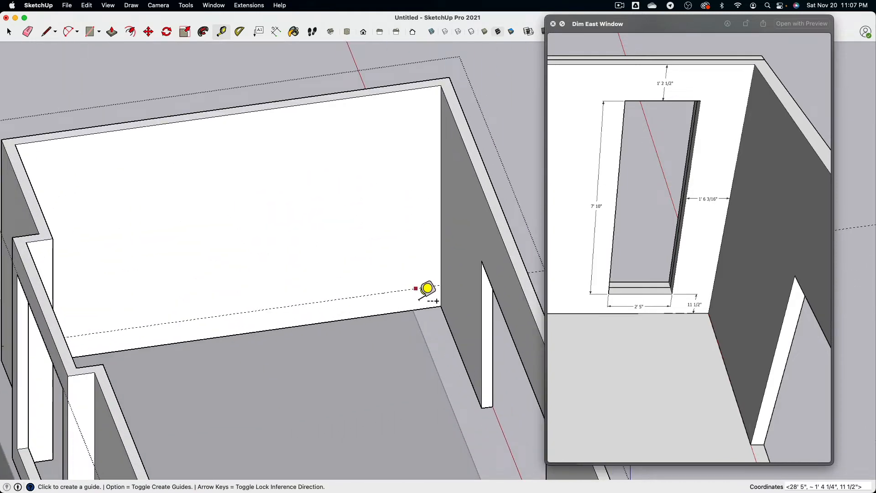
left_click(415, 289)
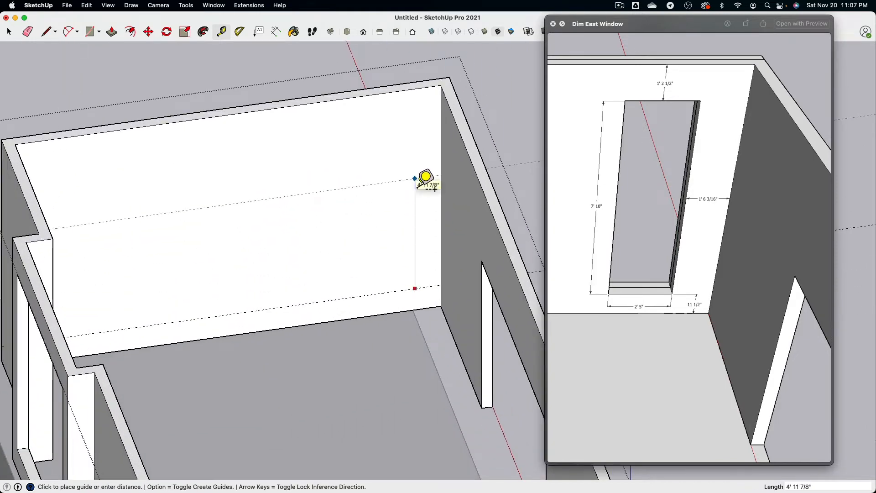
type("7'10\"")
key("Return")
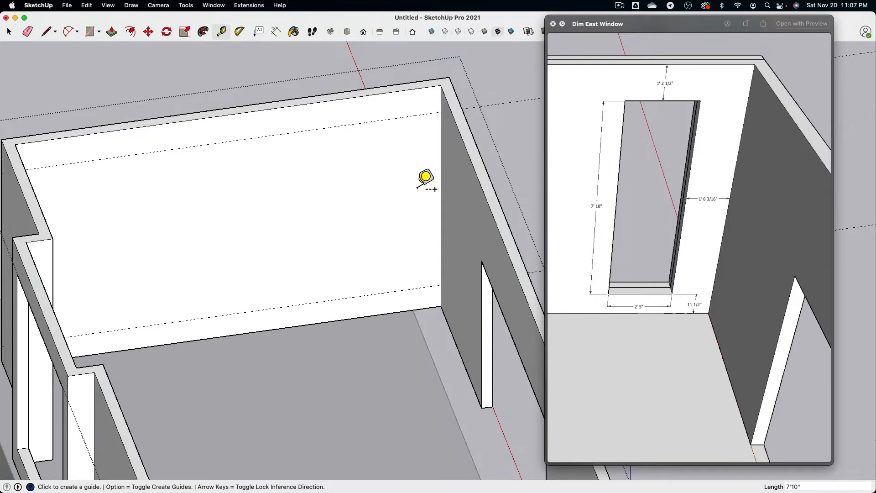
Cancel the guide started from the wall's corner edge and calculate 12+6 in Spotlight.
left_click(440, 162)
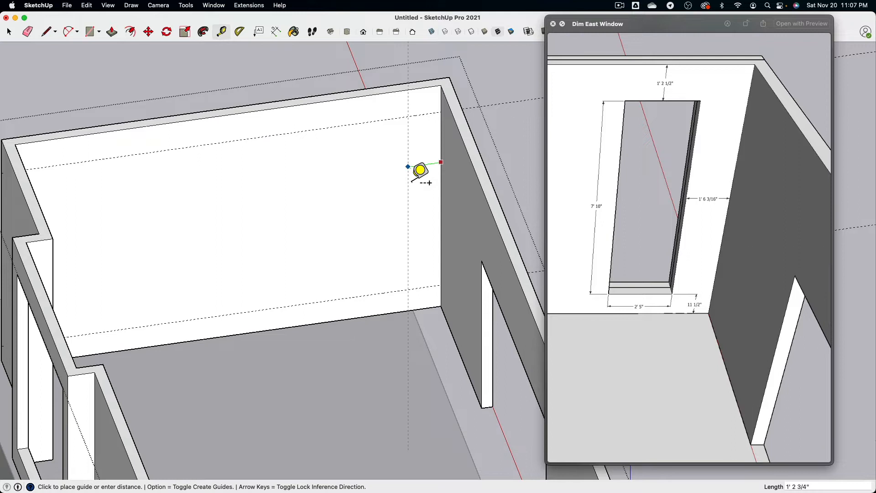
key("Escape")
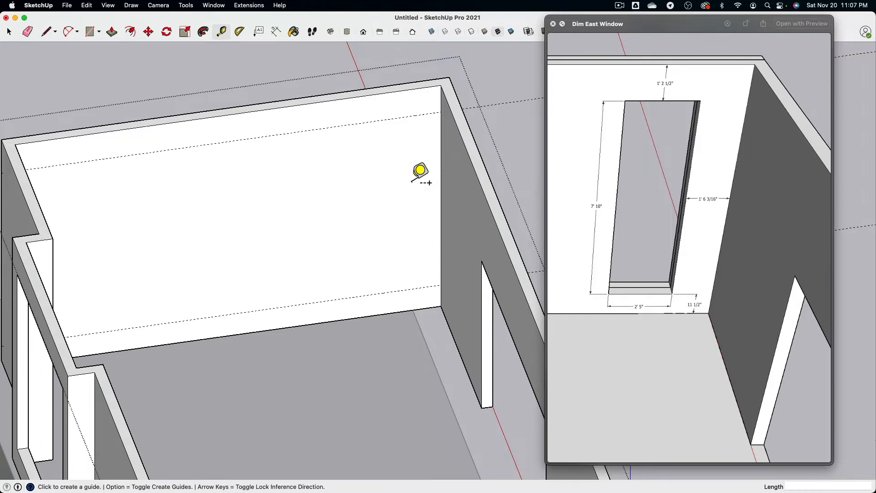
key("super+space")
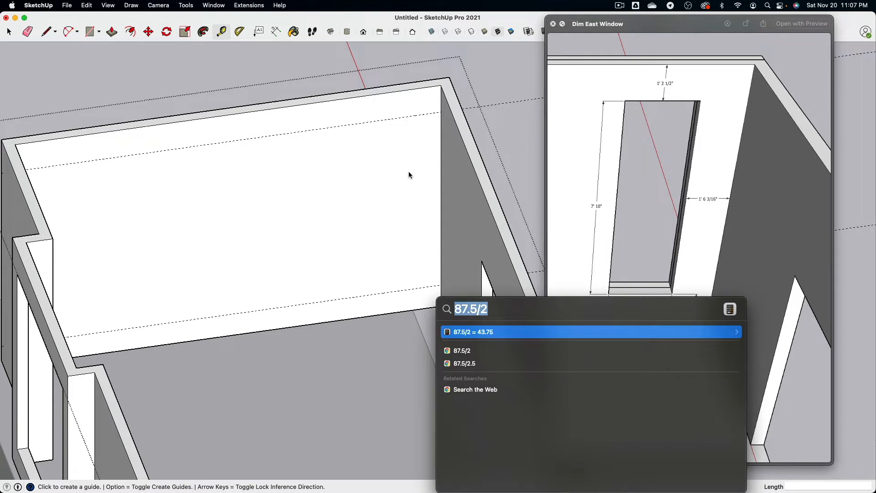
type("12")
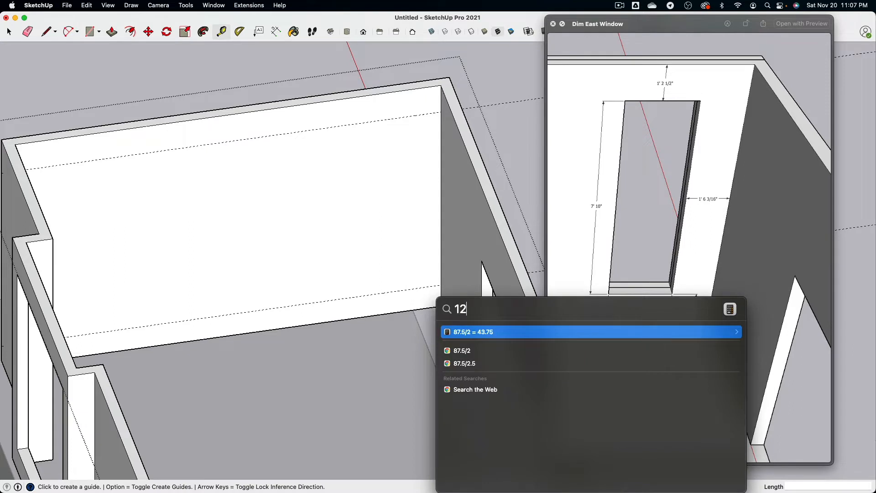
type("+6")
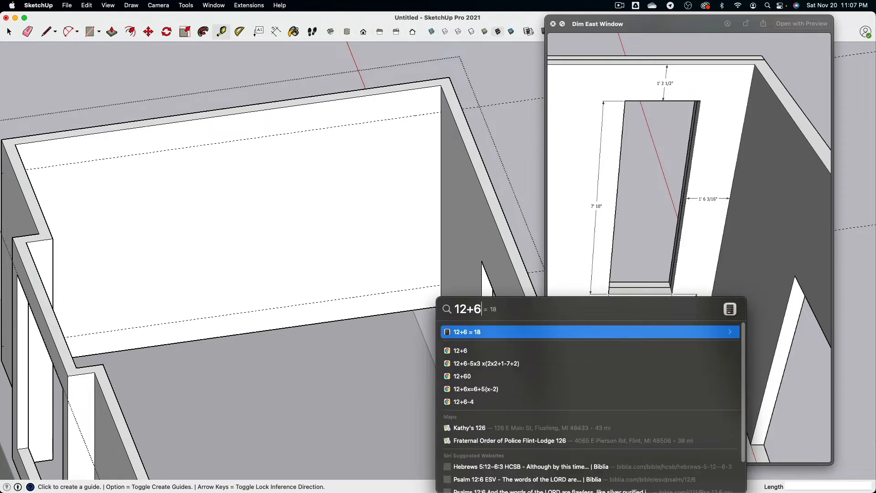
Calculate 3/16 in Spotlight and copy its decimal value.
key("super+a")
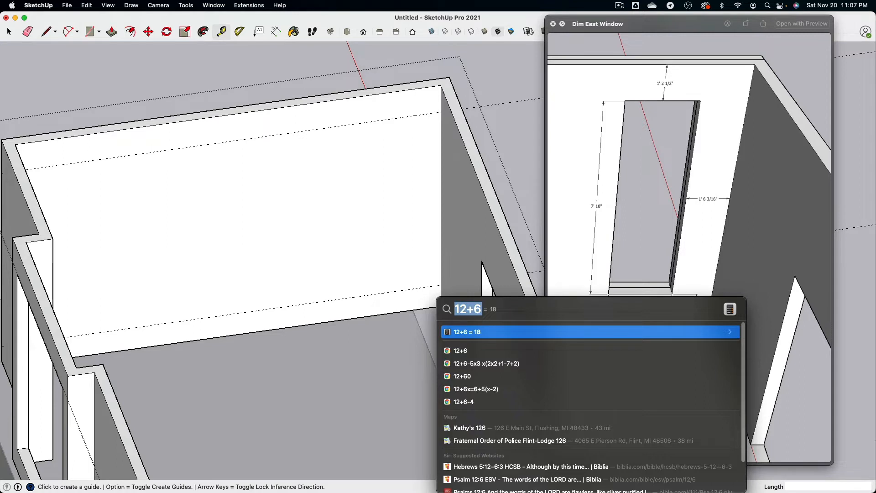
type("3/16")
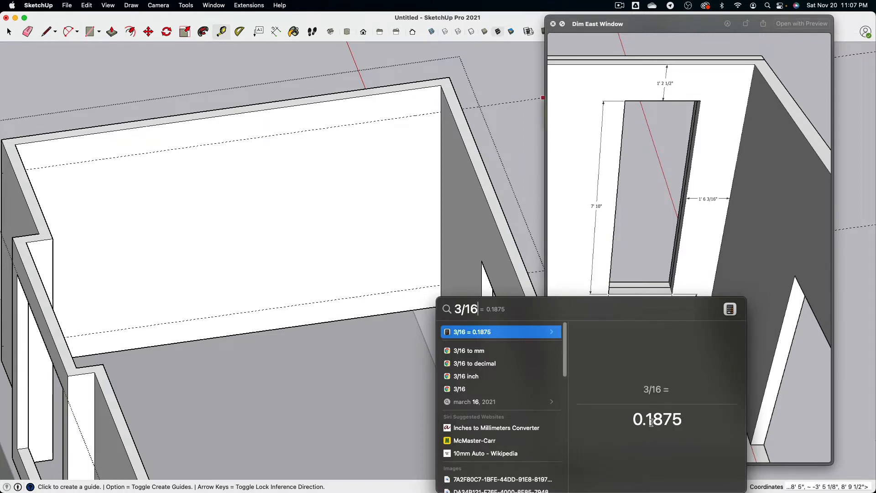
left_click_drag(634, 418, 706, 410)
key("super+c")
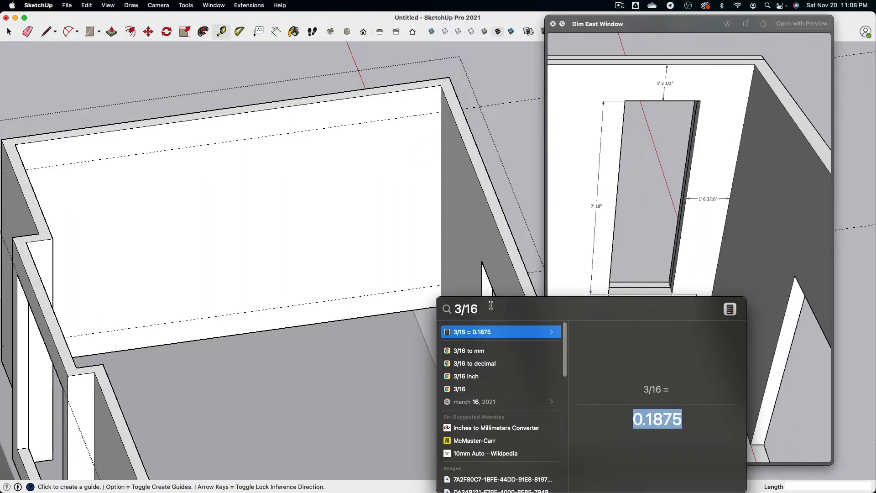
Paste the copied decimal into Spotlight, change its whole-number part to 18, and select the resulting 18.1875.
key("super+a")
key("super+v")
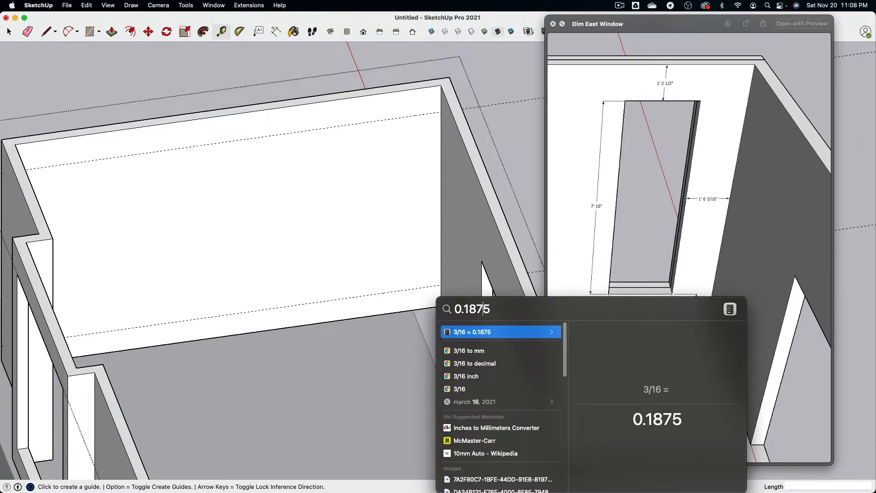
key("BackSpace")
type("16")
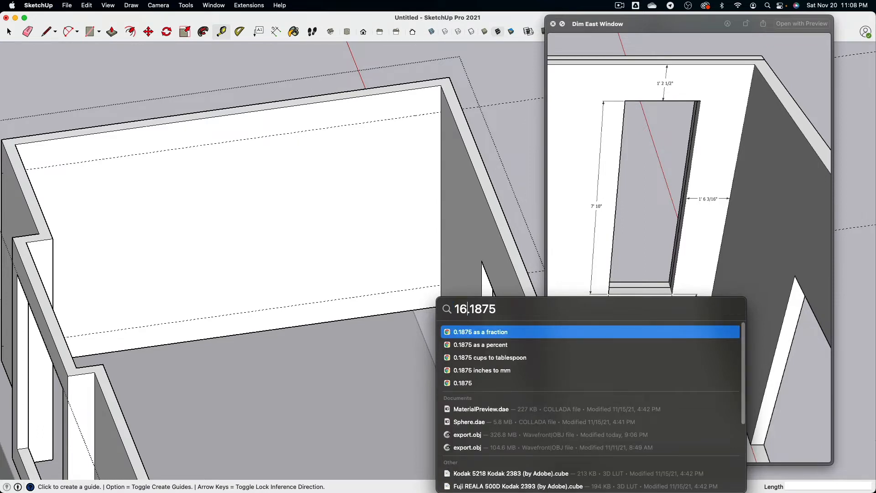
key("BackSpace")
type("8")
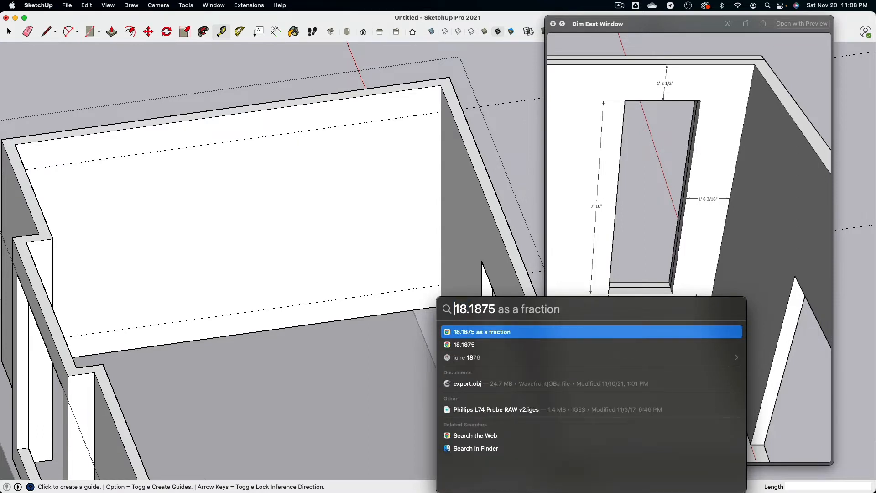
key("shift+Right")
key("shift+Right")
key("shift+Right")
key("shift+Right")
key("shift+Right")
key("shift+Right")
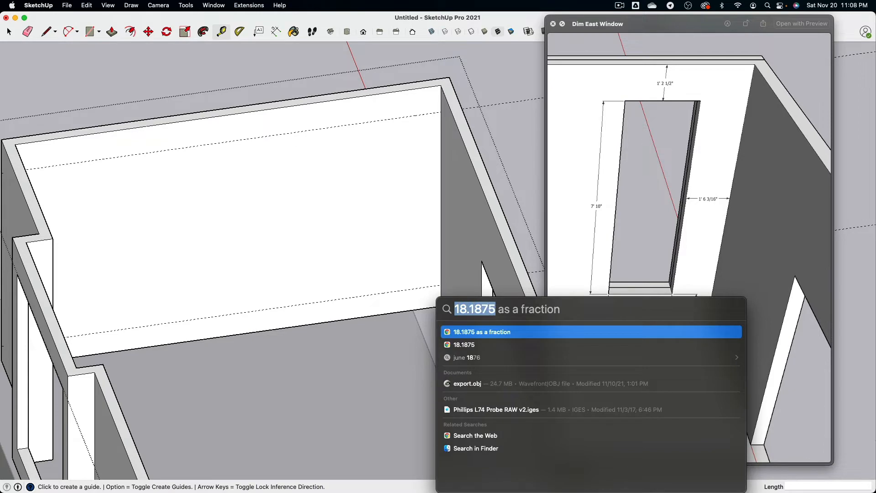
Search the web for "18.1875 as a fraction", close the results, and return to SketchUp.
key("Return")
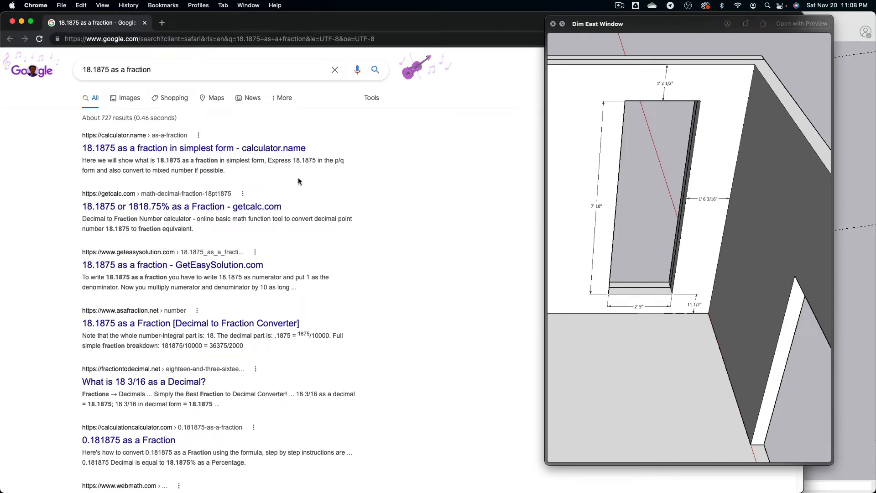
key("super+w")
left_click(187, 55)
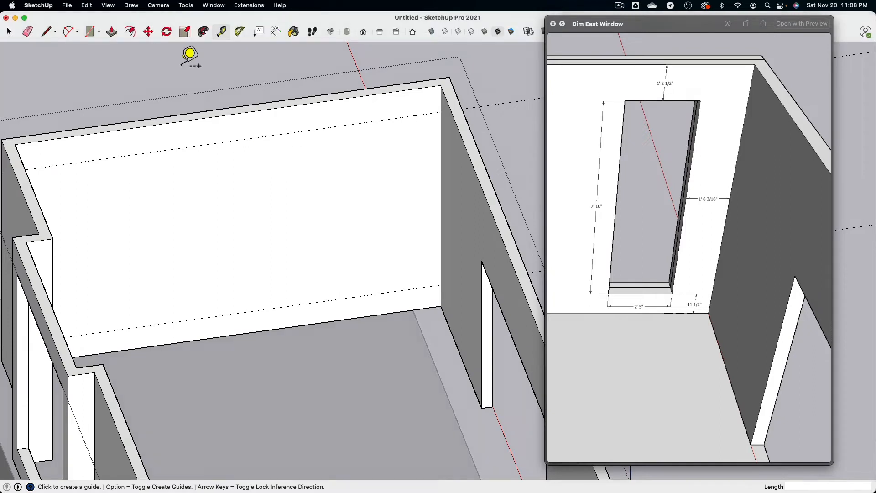
Place a vertical guide 18.1875" from the east wall's corner edge and another 2'5" beyond it for the window's sides.
left_click(441, 143)
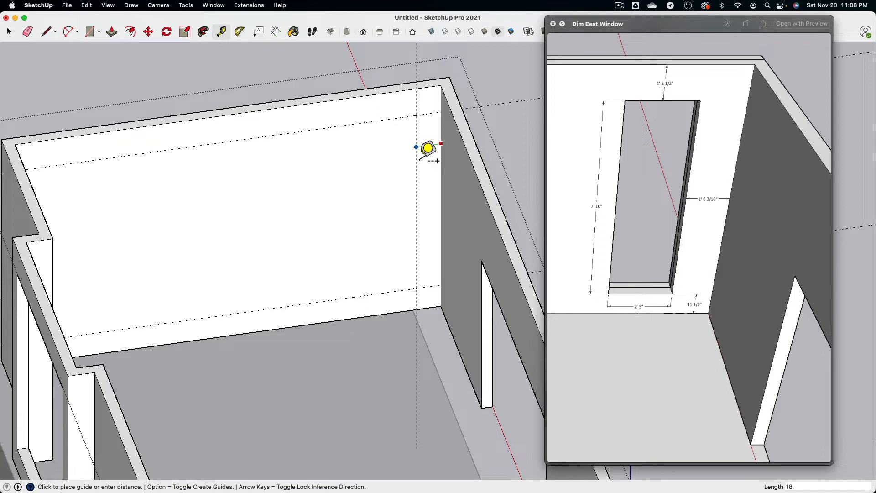
key("Return")
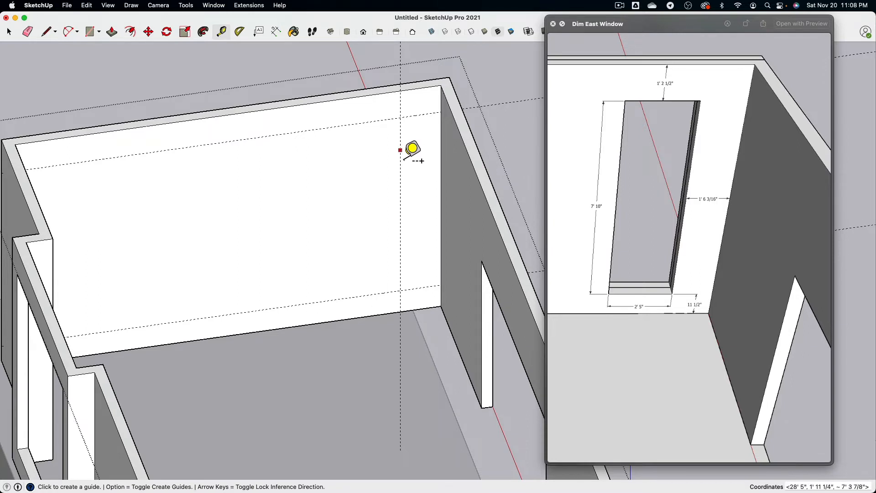
left_click(401, 150)
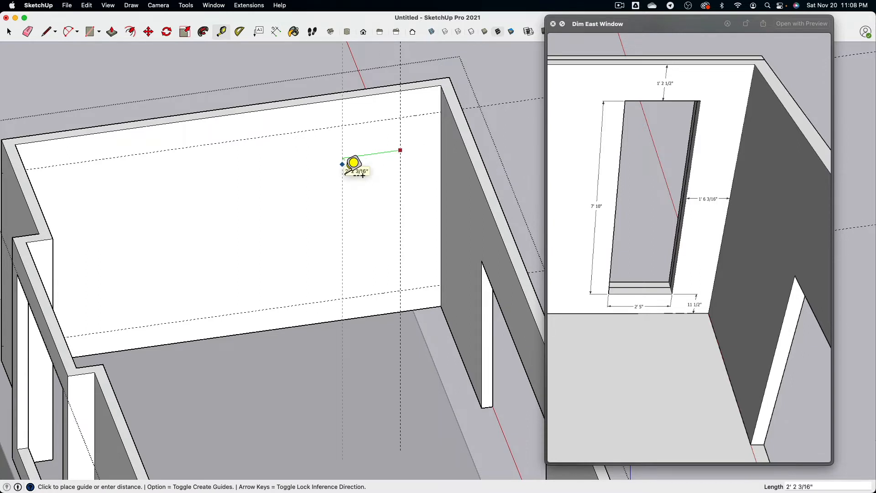
left_click(352, 164)
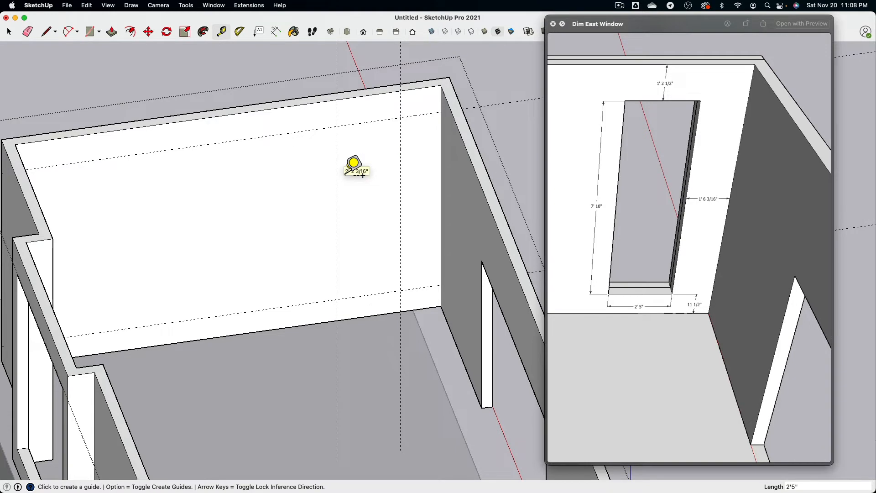
Try the Engineering and Decimal unit formats in Model Info, restore Architectural, and close the dialog.
left_click(213, 5)
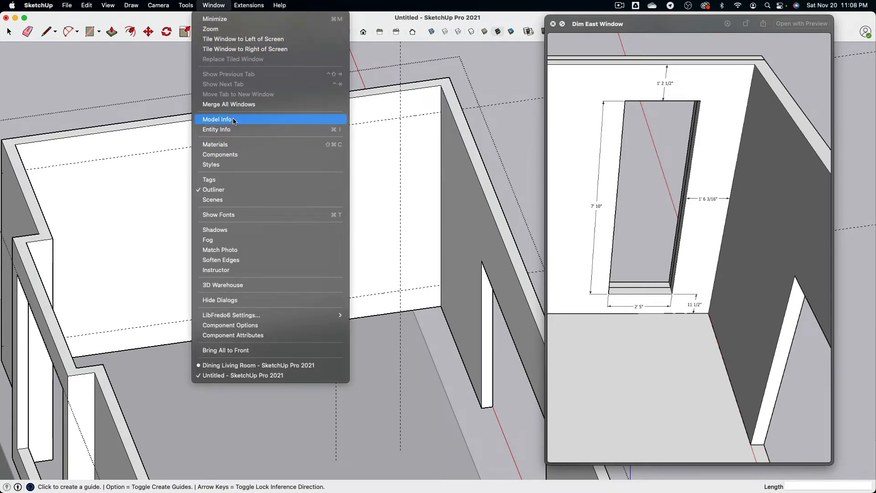
left_click(233, 119)
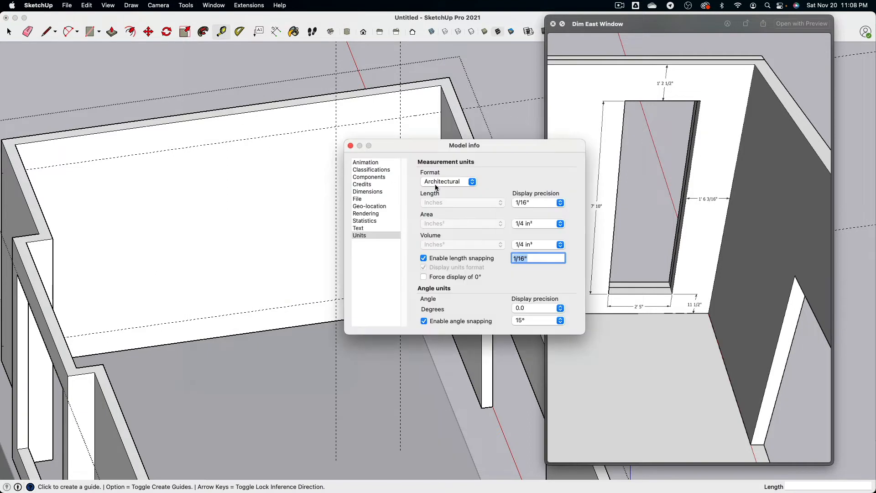
left_click(449, 181)
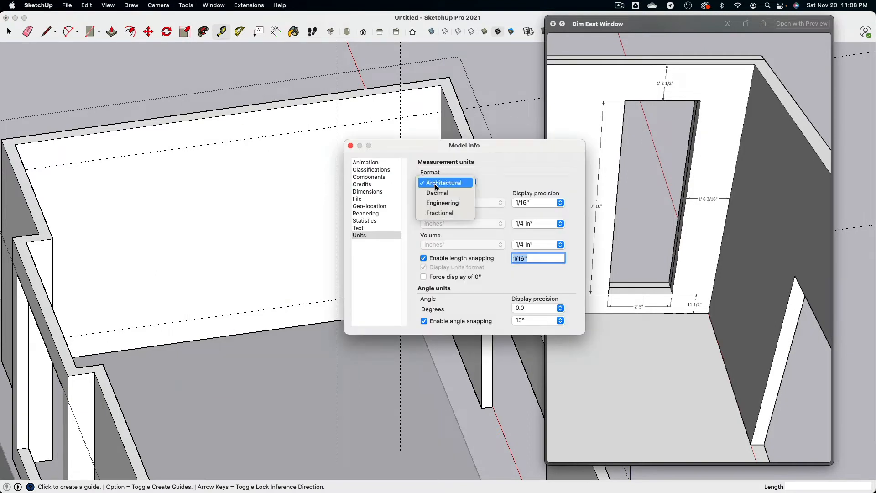
left_click(450, 203)
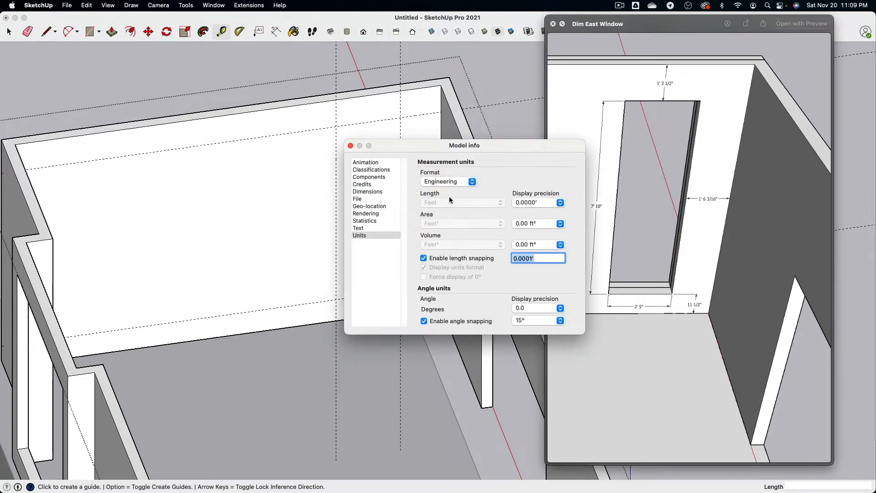
left_click(451, 181)
left_click(450, 173)
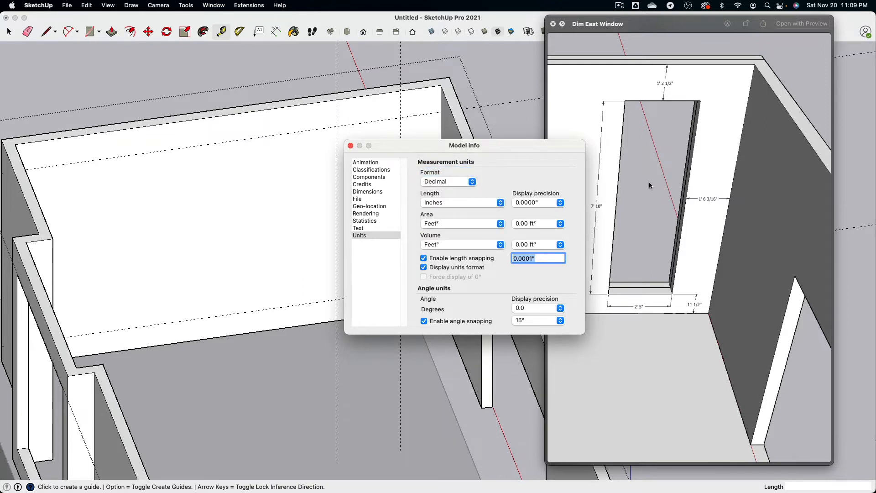
left_click(454, 183)
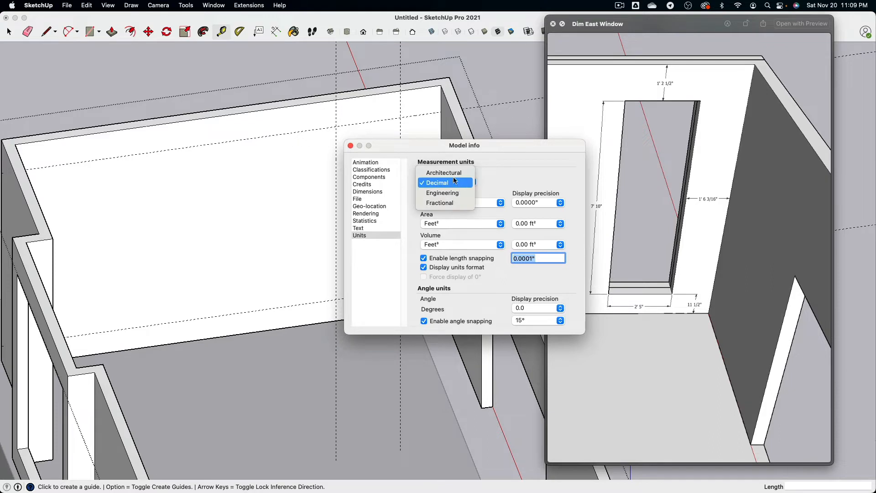
left_click(454, 175)
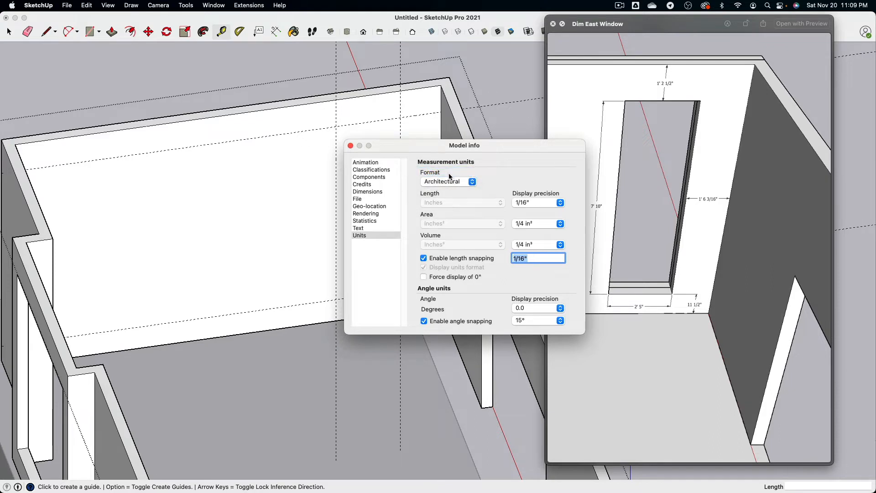
left_click(351, 146)
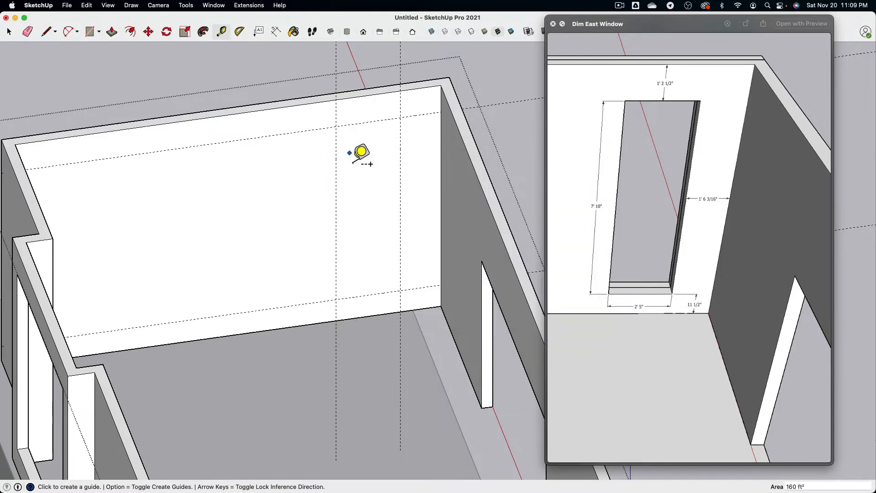
Draw the east window rectangle between the diagonally opposite intersections of the four guides.
left_click(92, 31)
left_click(336, 127)
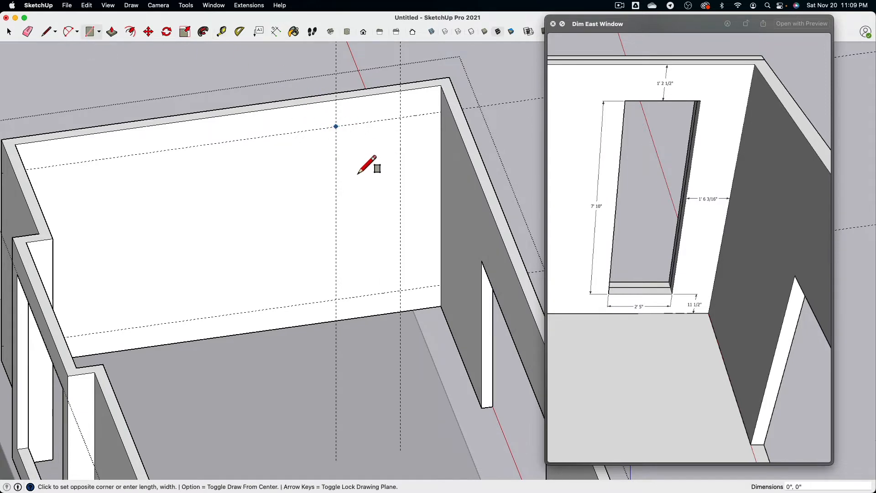
left_click(400, 301)
Push the window rectangle on the east wall back 5" to cut the opening through the wall.
middle_click_drag(417, 293, 184, 77)
key("p")
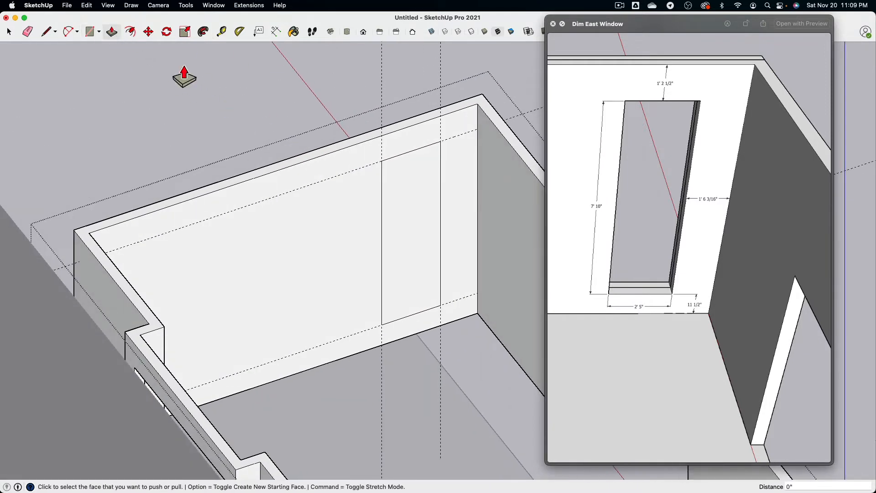
left_click(425, 221)
left_click(420, 201)
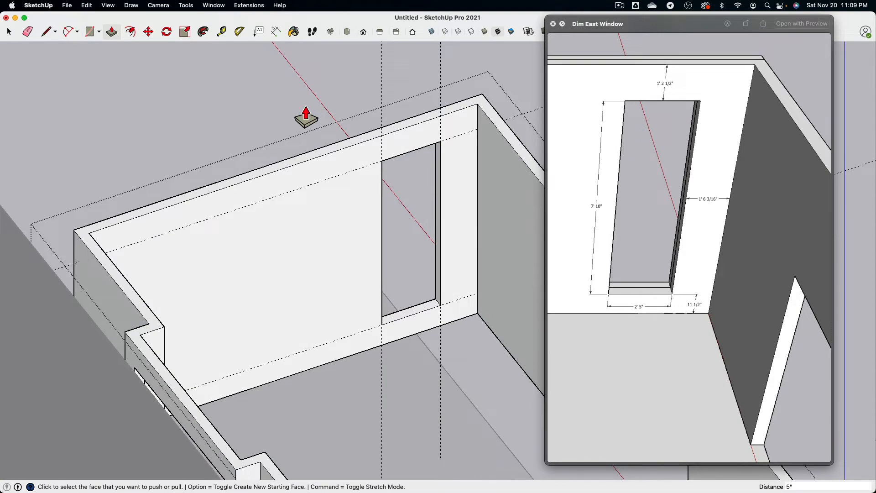
Erase the four guides around the new east window opening.
middle_click_drag(306, 118, 98, 68)
key("e")
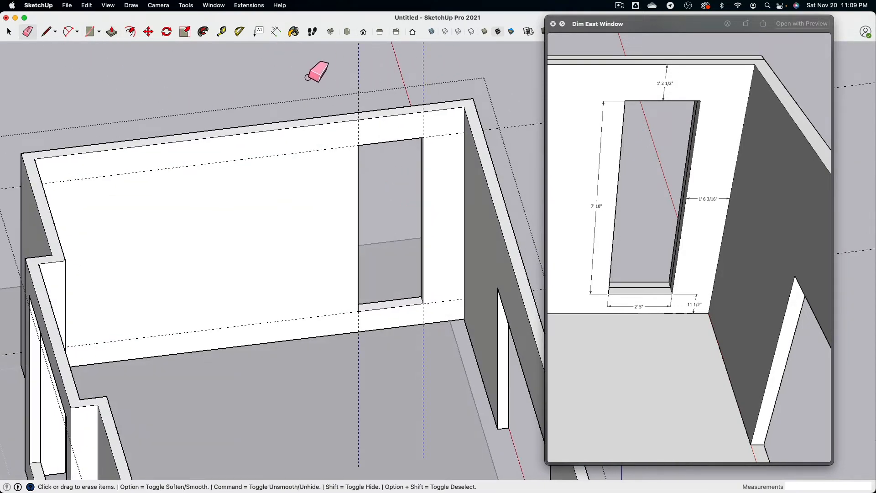
scroll(447, 101, "down", 6)
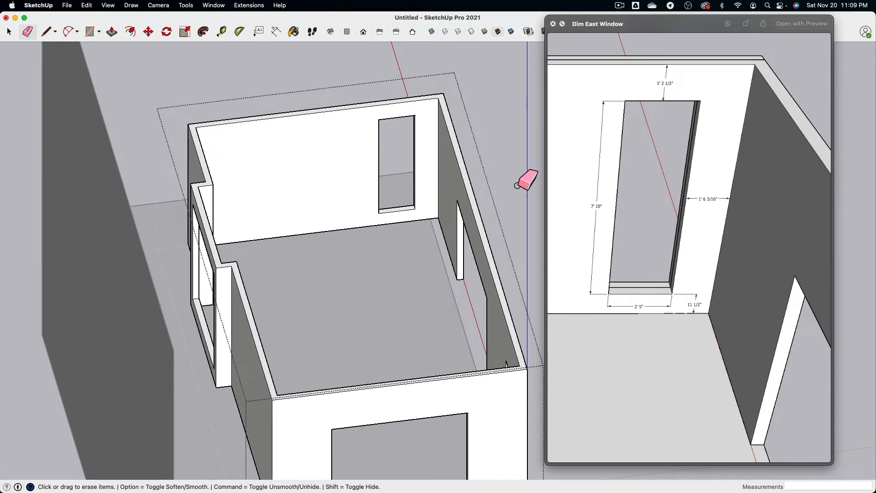
Place a vertical guide 18.25" from the corner edge at the east wall's other end.
mouse_move(527, 179)
middle_mouse_down()
mouse_move(336, 166)
mouse_move(313, 153)
middle_mouse_up()
scroll(377, 123, "up", 5)
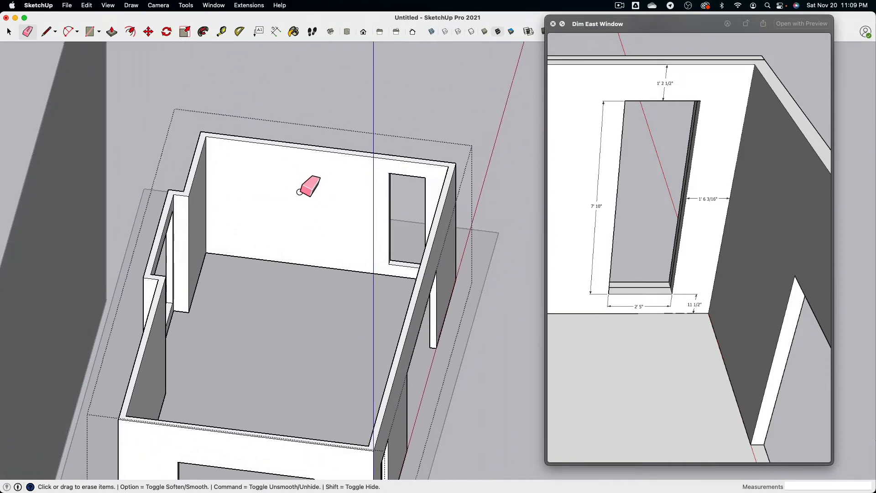
middle_click_drag(299, 192, 195, 121)
scroll(202, 111, "up", 5)
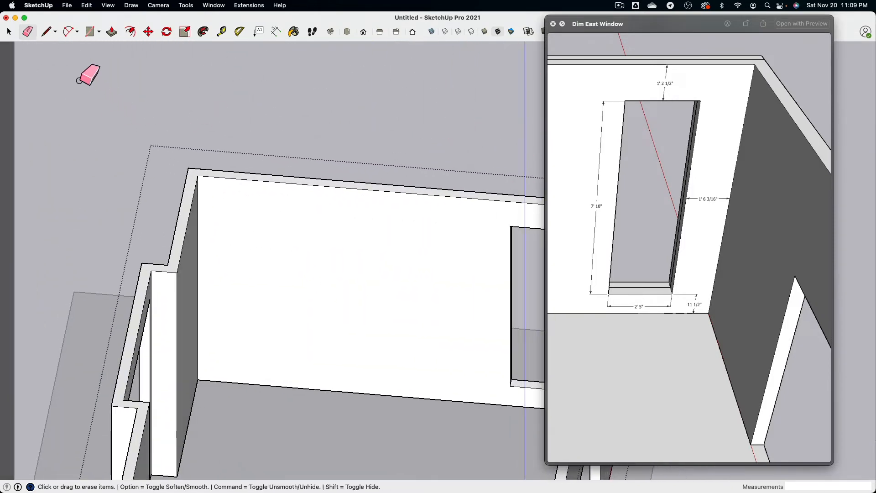
scroll(78, 81, "down", 5)
left_click(222, 31)
scroll(366, 182, "up", 6)
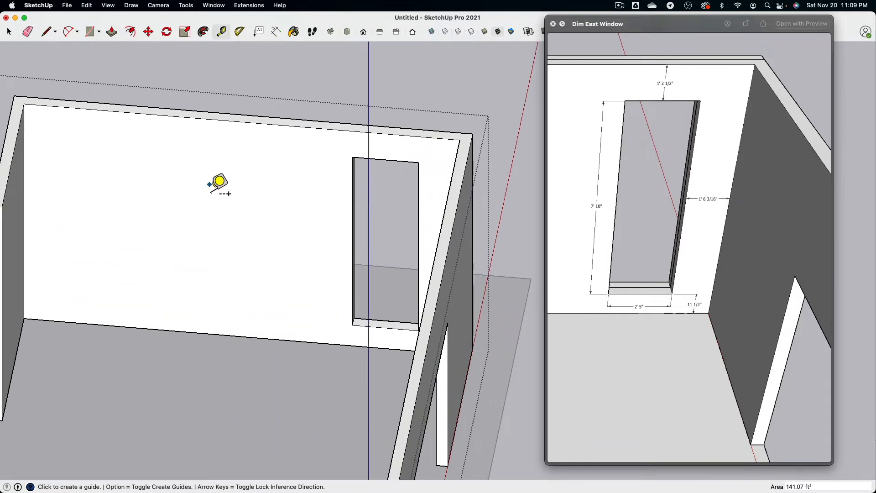
middle_click_drag(209, 185, 271, 176, "shift")
left_click(86, 180)
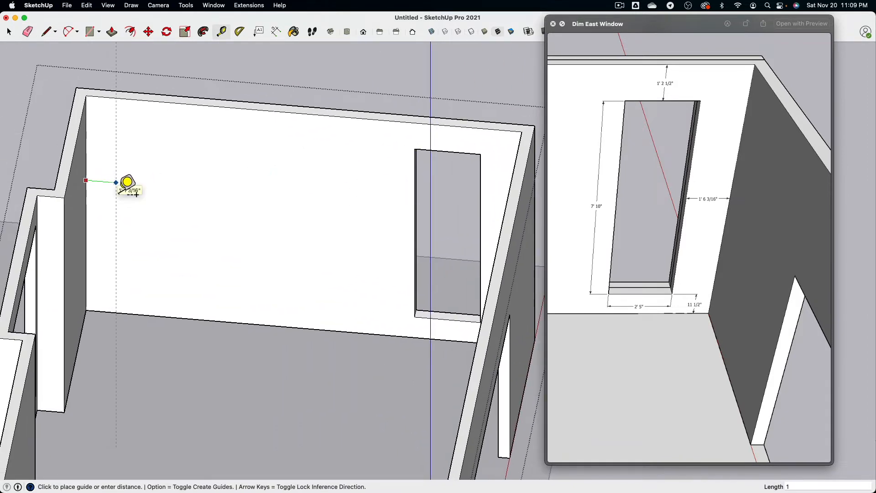
type("18.25")
key("Return")
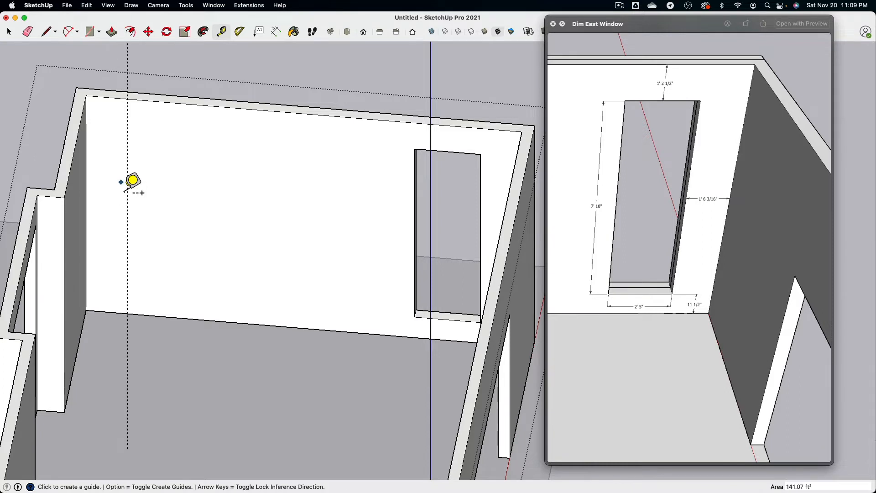
Place a second vertical guide 2'5" beyond the first for the second window's far side.
left_click(129, 181)
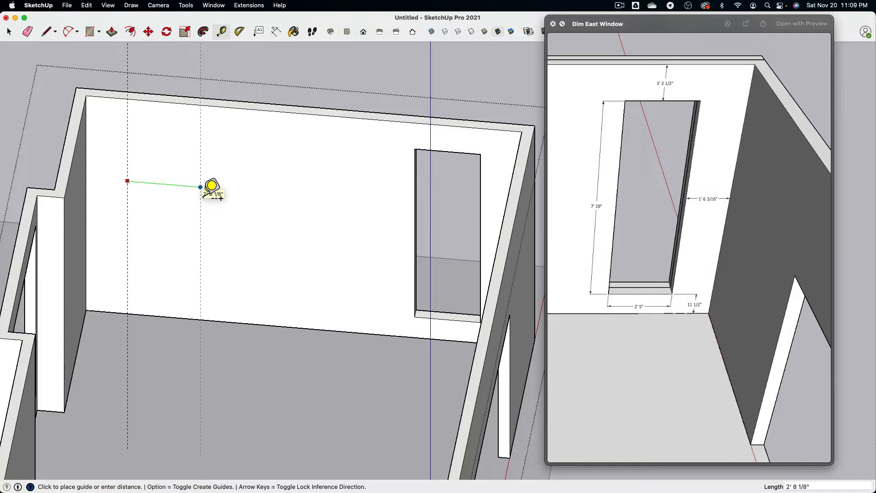
type("2'5\"")
key("Return")
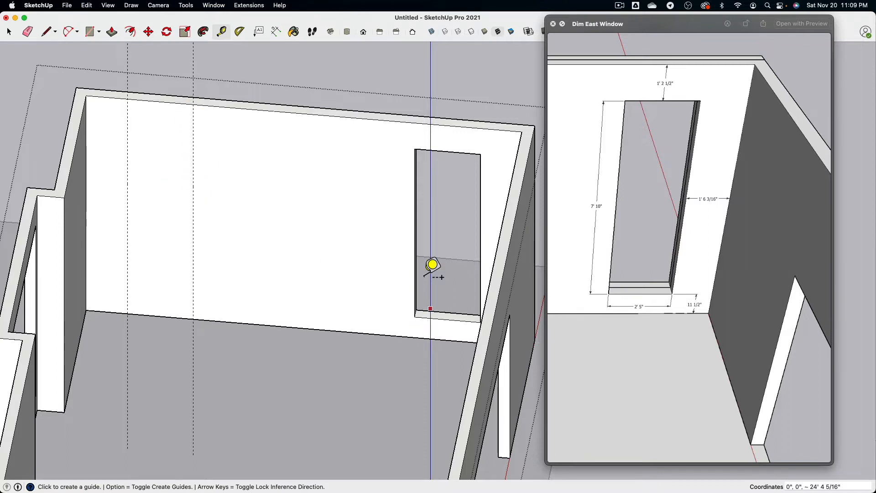
Place horizontal guides along the east wall aligned with the top and bottom edges of the existing window opening.
left_click(439, 125)
left_click(440, 150)
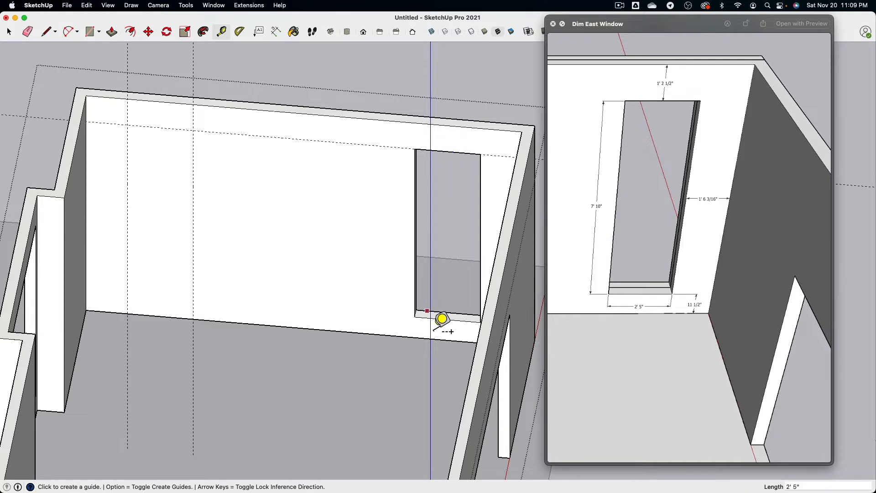
left_click(445, 340)
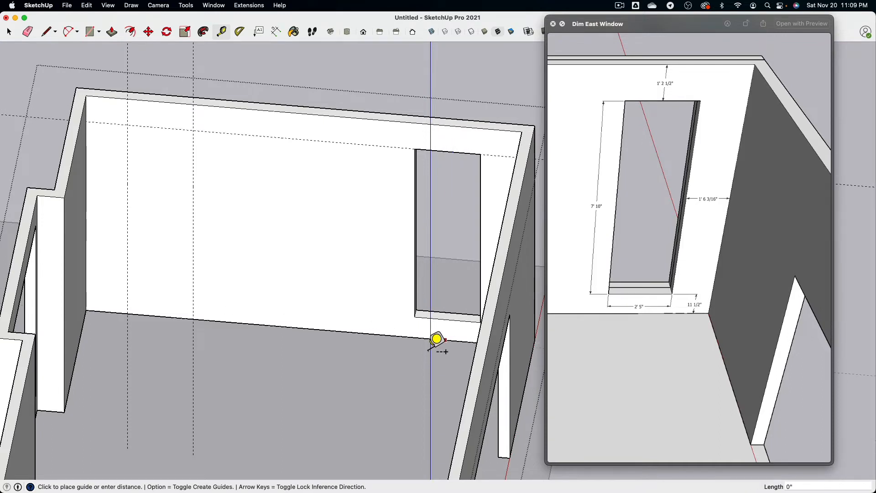
left_click(438, 315)
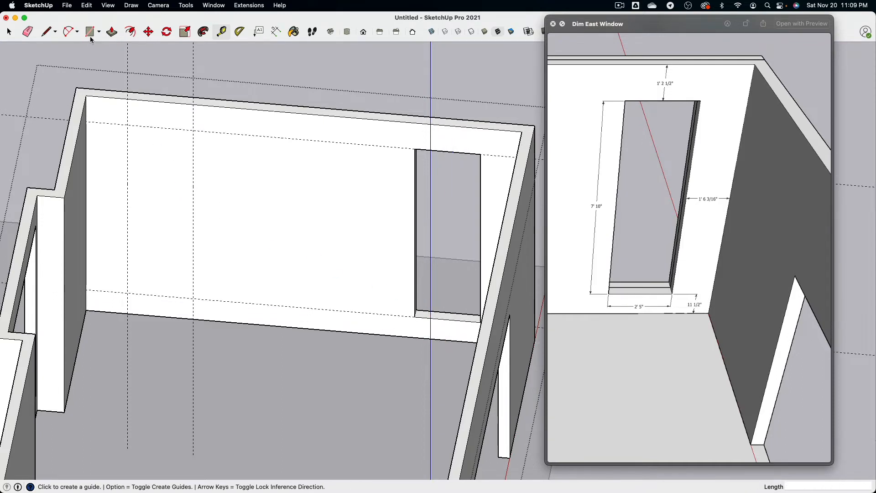
Draw the second window rectangle between opposite guide intersections and push it 5" through the east wall.
key("r")
left_click(127, 124)
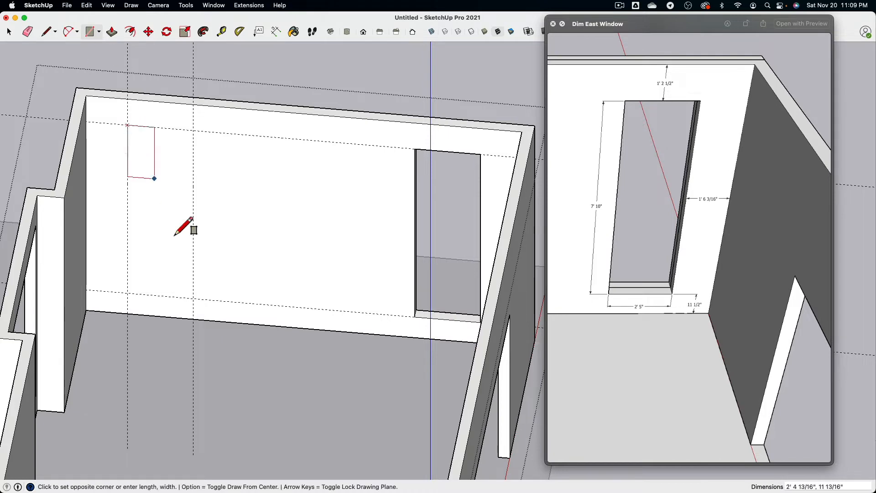
left_click(193, 299)
left_click(112, 32)
left_click(145, 160)
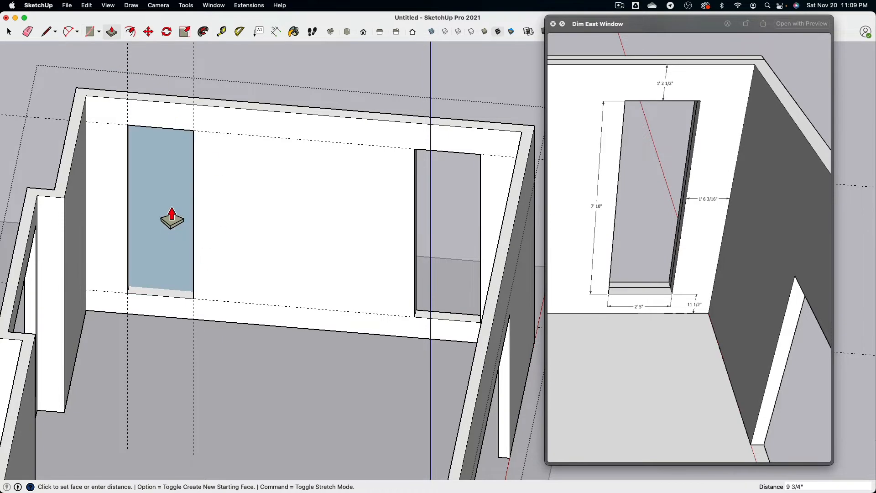
left_click(156, 218)
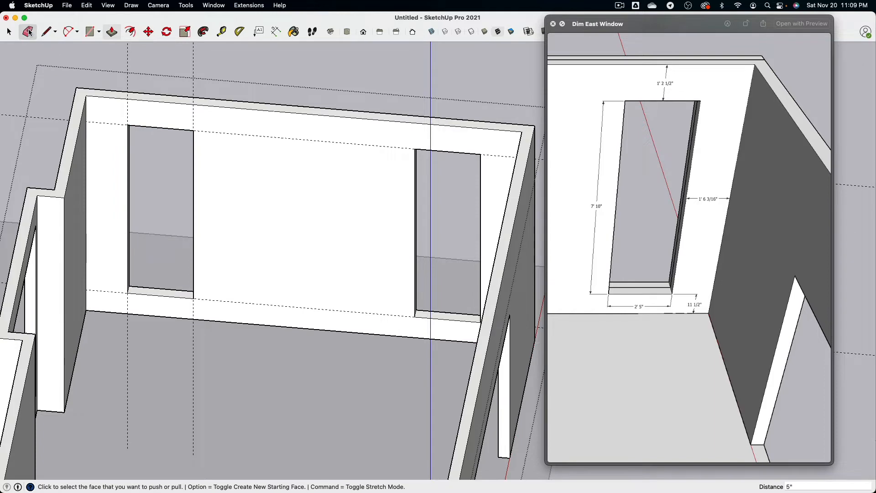
Erase the guides left around the second east window opening.
left_click(27, 31)
left_click_drag(54, 129, 54, 129)
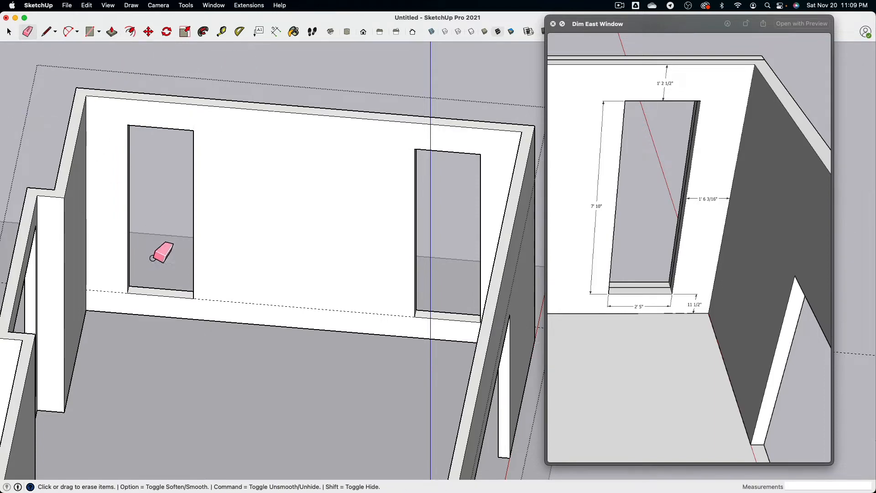
left_click_drag(120, 288, 115, 303)
scroll(159, 278, "down", 4)
scroll(199, 278, "down", 3)
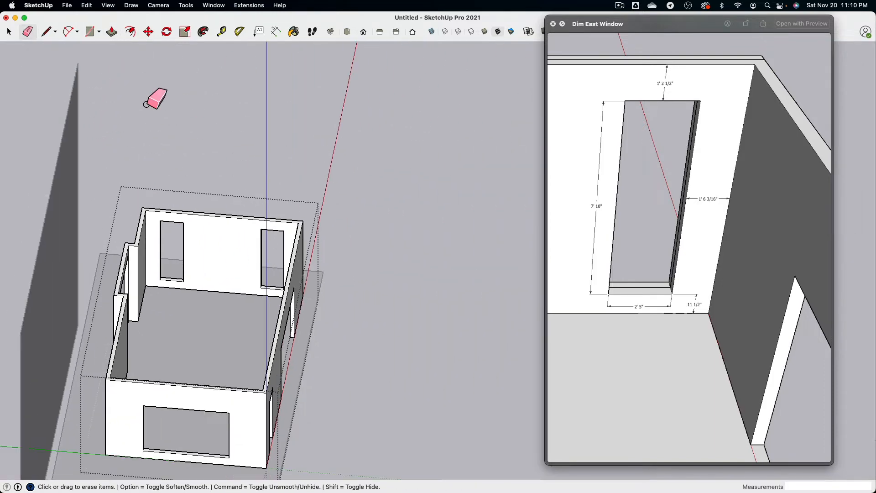
Leave the wall group's editing mode and select the whole wall group.
left_click(9, 31)
left_click(225, 91)
middle_click_drag(319, 178, 326, 200)
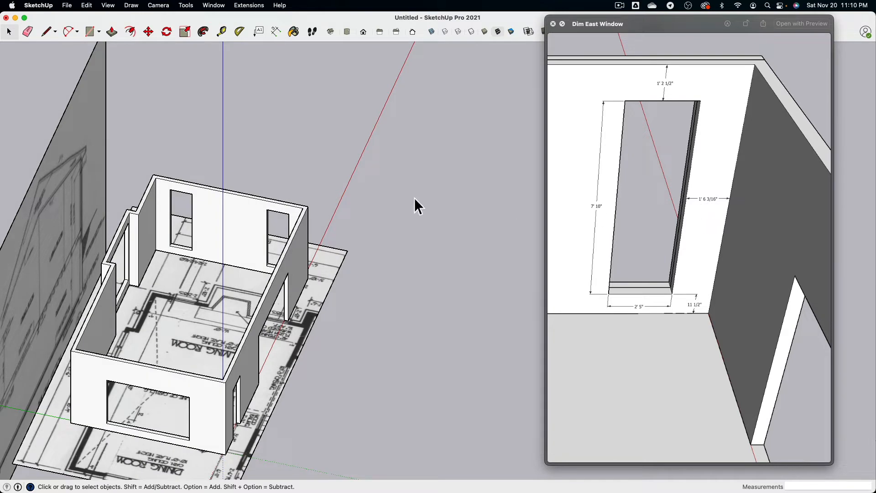
middle_click_drag(414, 198, 369, 341)
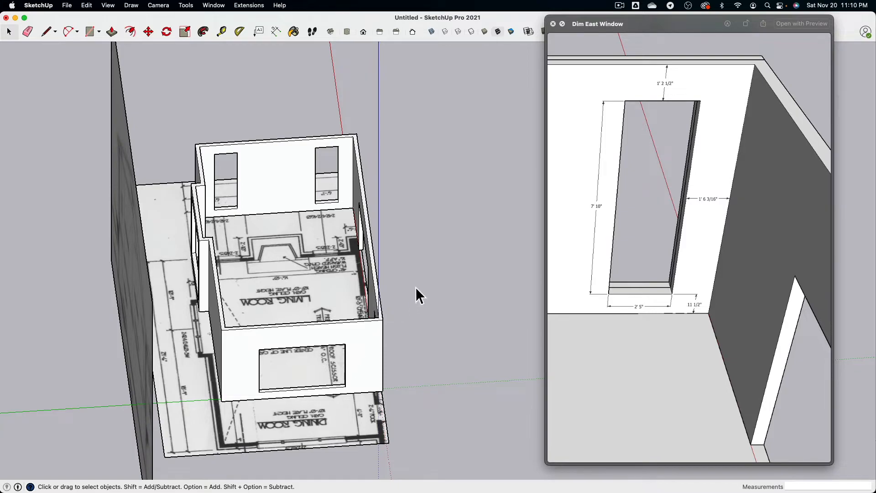
mouse_move(416, 288)
middle_mouse_down()
mouse_move(209, 313)
mouse_move(149, 270)
mouse_move(113, 305)
mouse_move(76, 303)
mouse_move(155, 139)
mouse_move(136, 309)
mouse_move(150, 255)
middle_mouse_up()
left_click(156, 239)
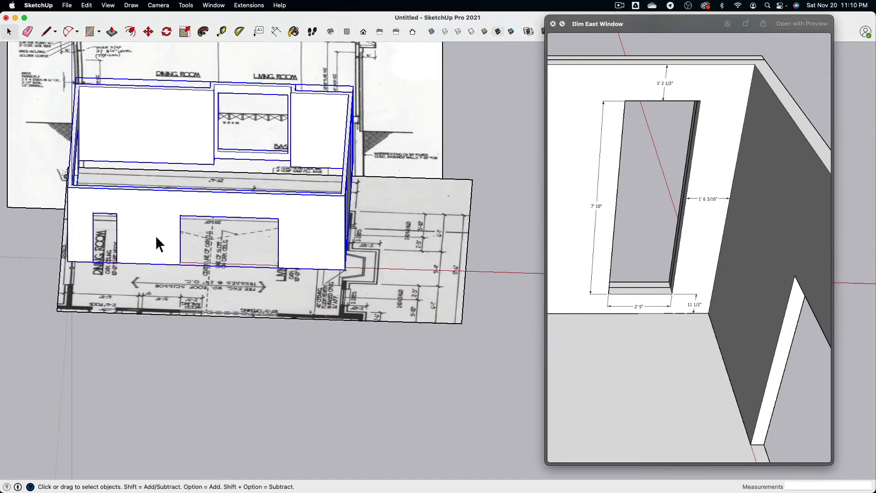
Close the Dim East Window reference and hide the Arch Elevation View and Arch Plan View.
middle_click_drag(180, 225, 206, 254, "shift")
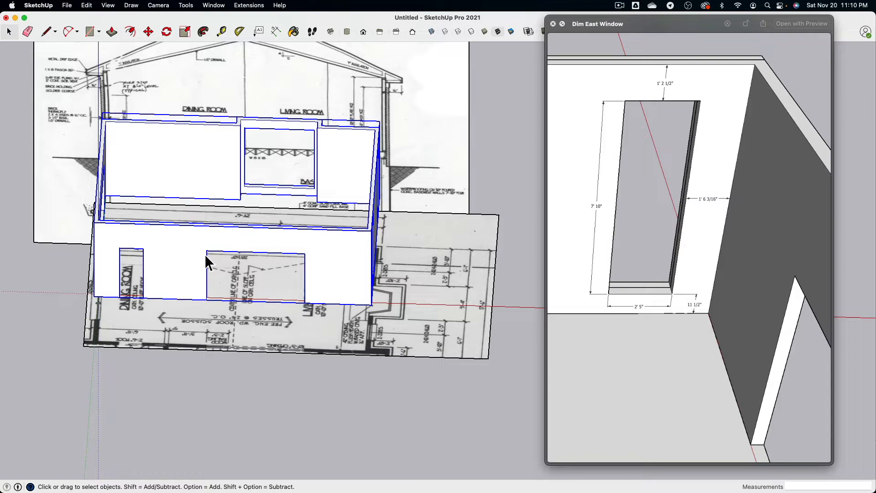
middle_click_drag(204, 230, 173, 319)
left_click(42, 35)
middle_click_drag(429, 313, 352, 328)
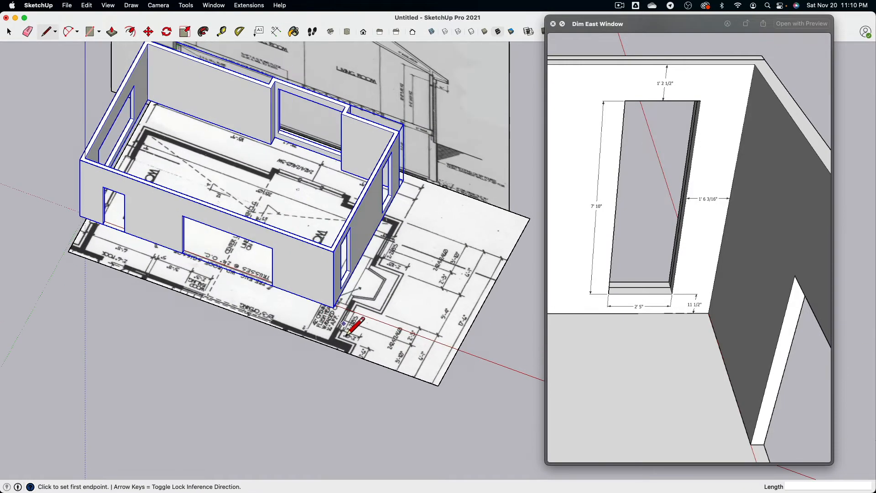
scroll(337, 342, "up", 5)
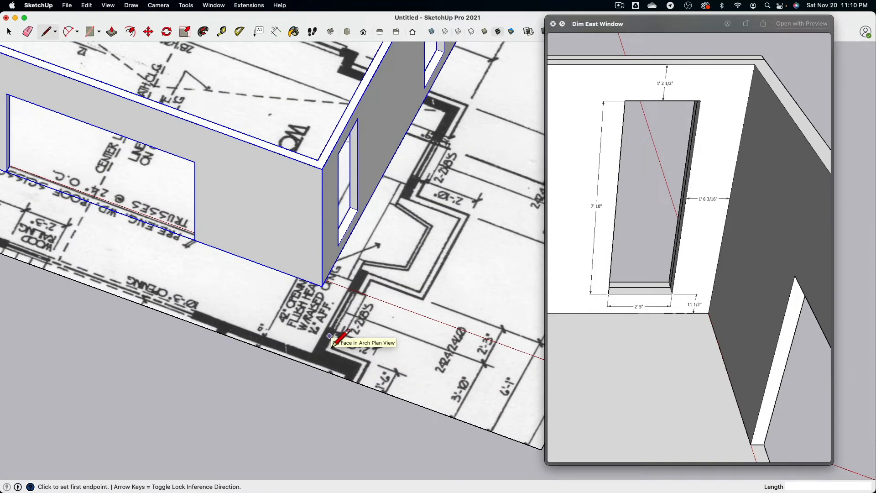
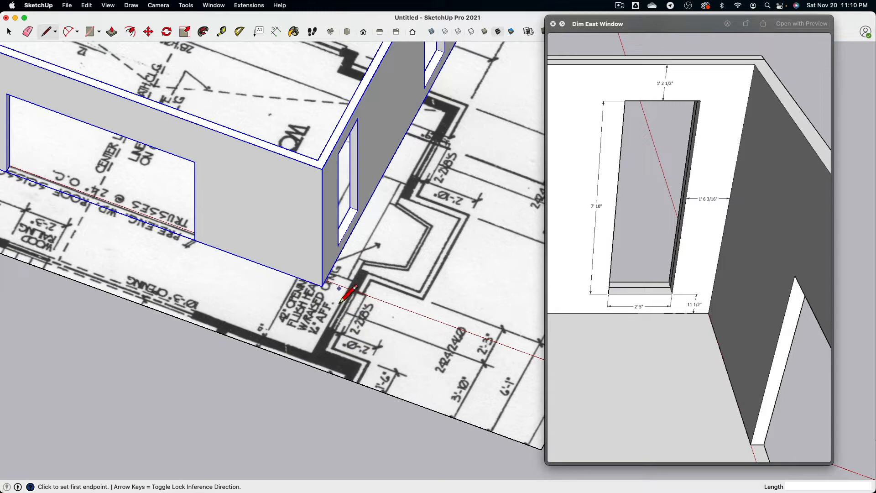
middle_click_drag(346, 276, 315, 343, "shift")
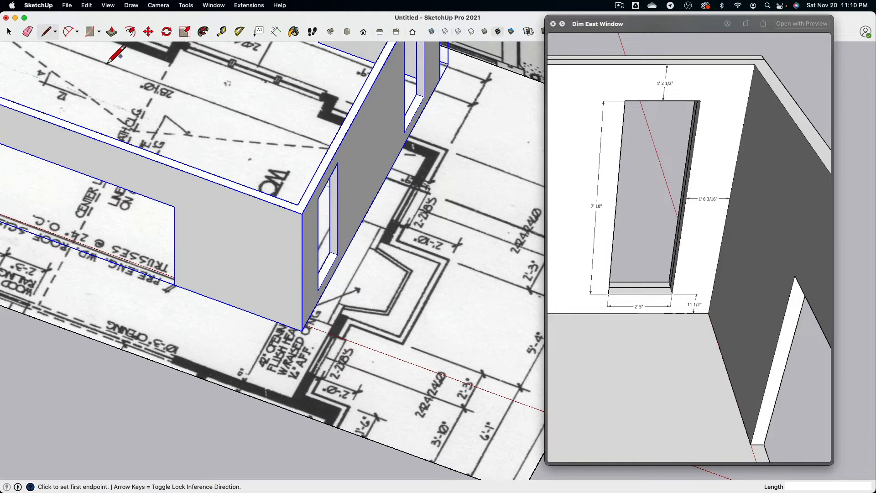
left_click(552, 24)
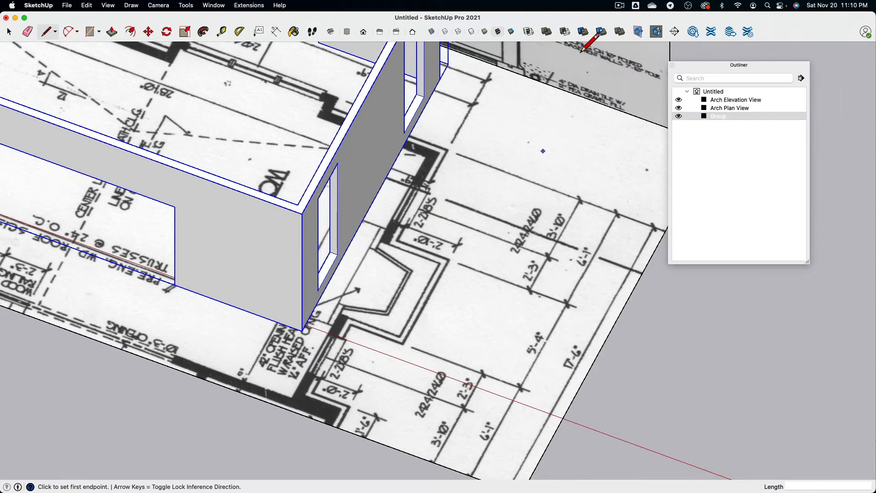
left_click(678, 100)
left_click(679, 108)
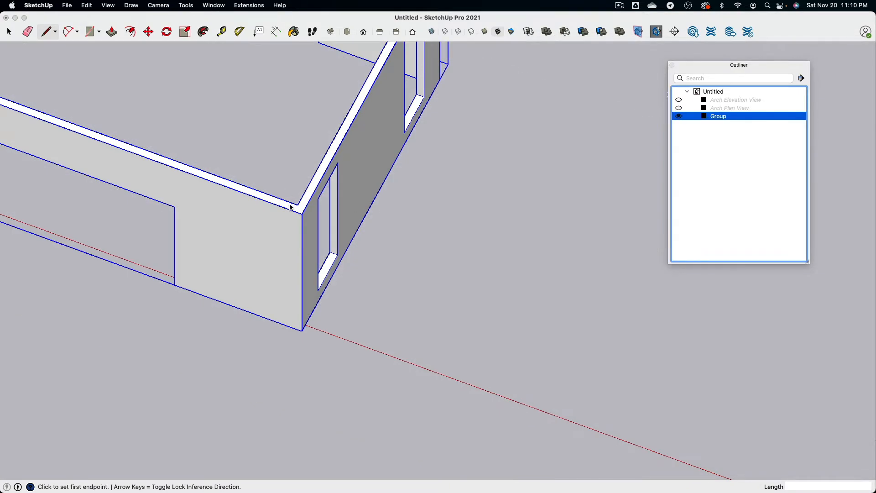
Draw a 4" line outward from the wall's base corner along the red axis, continuing about 17' 7 3/4" parallel to the east wall.
middle_click_drag(344, 326, 310, 349)
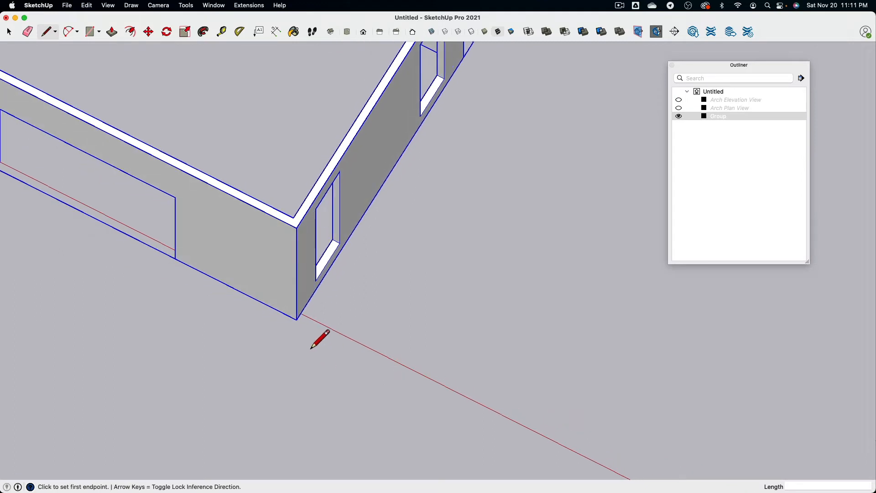
left_click(298, 331)
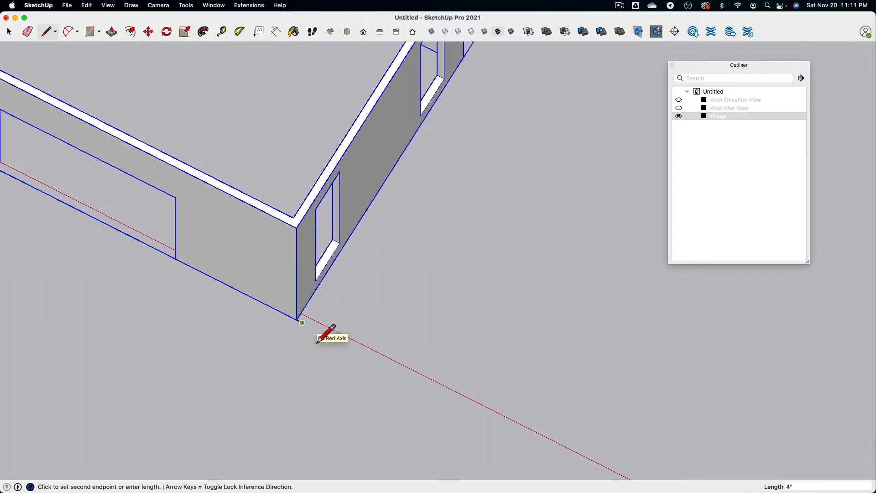
middle_click_drag(319, 344, 573, 299)
scroll(566, 287, "up", 5)
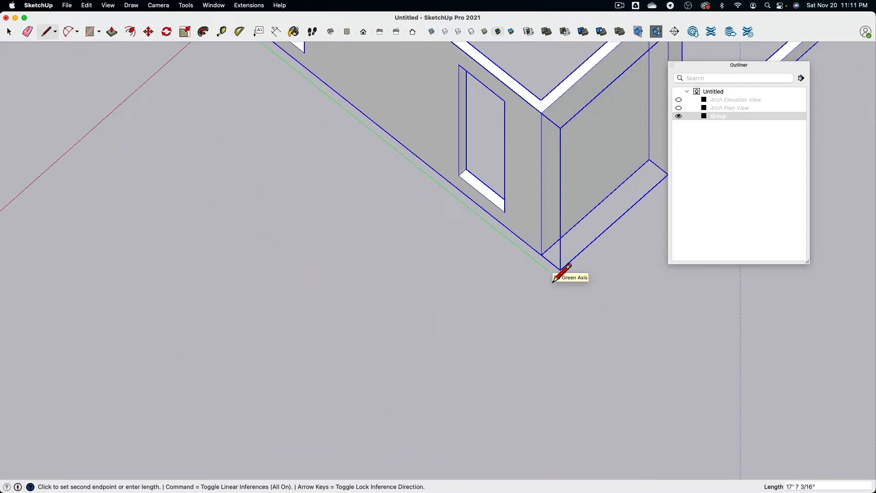
left_click(551, 280)
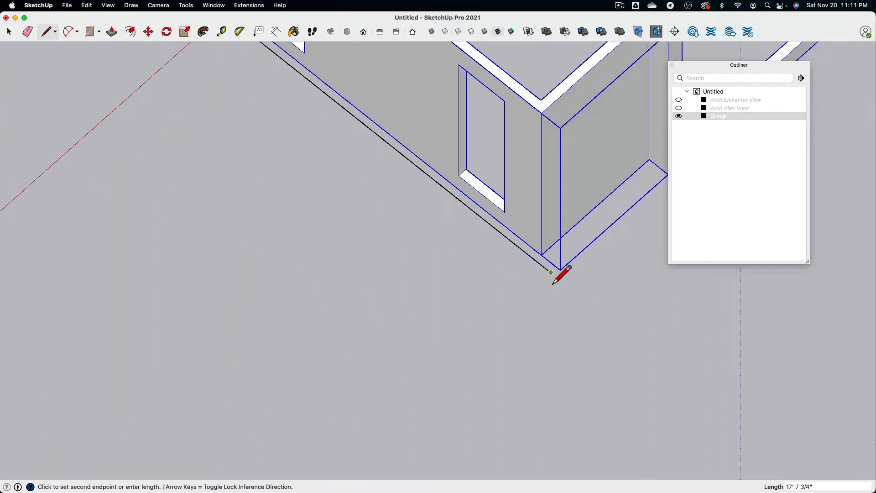
key("Escape")
Draw a 4" line outward from the base corner beside the bay window and continue it parallel to the side wall past the east outline.
middle_click_drag(628, 239, 473, 333, "shift")
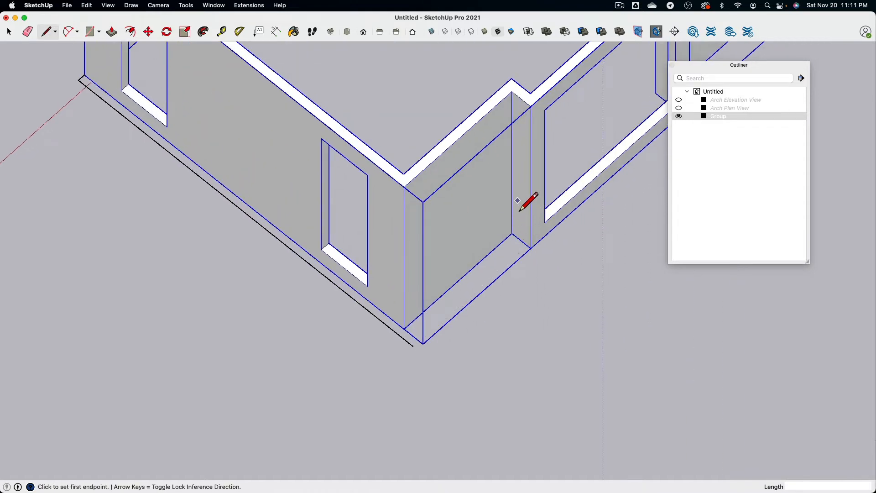
left_click(513, 246)
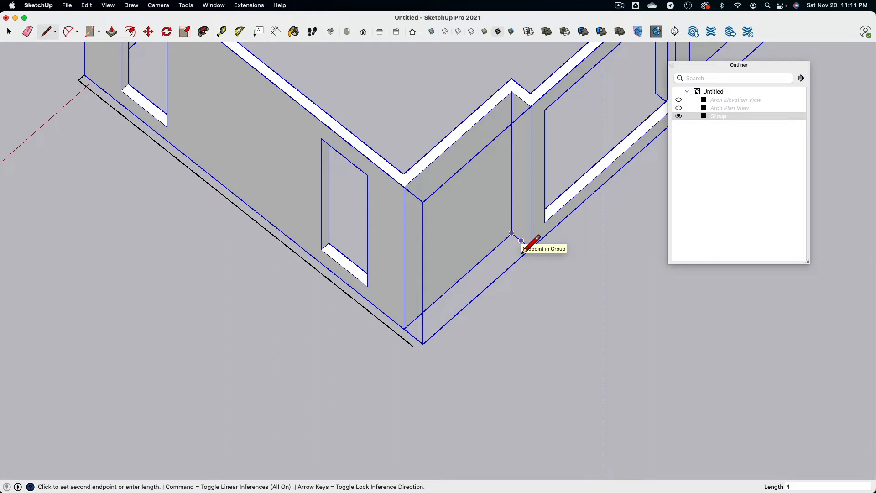
left_click(523, 251)
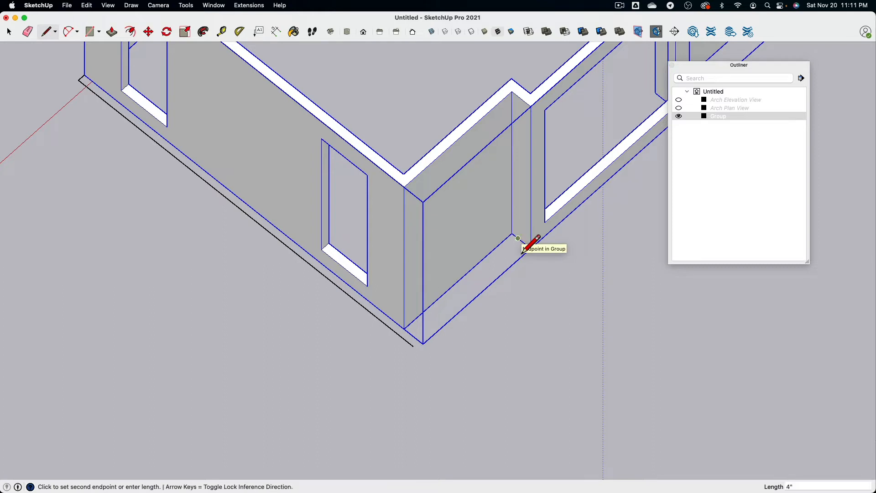
left_click(391, 350)
key("Escape")
Trace the side and east walls' base edges to close the outline strip into a face.
left_click(512, 233)
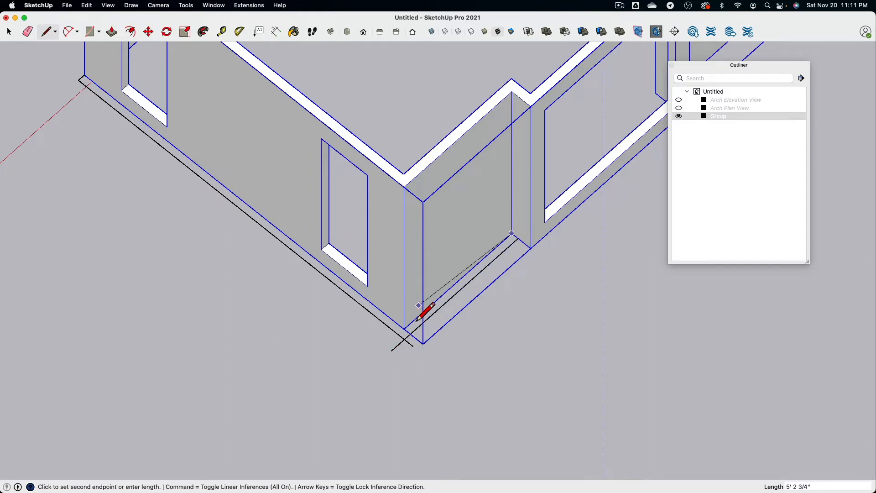
scroll(407, 335, "down", 3)
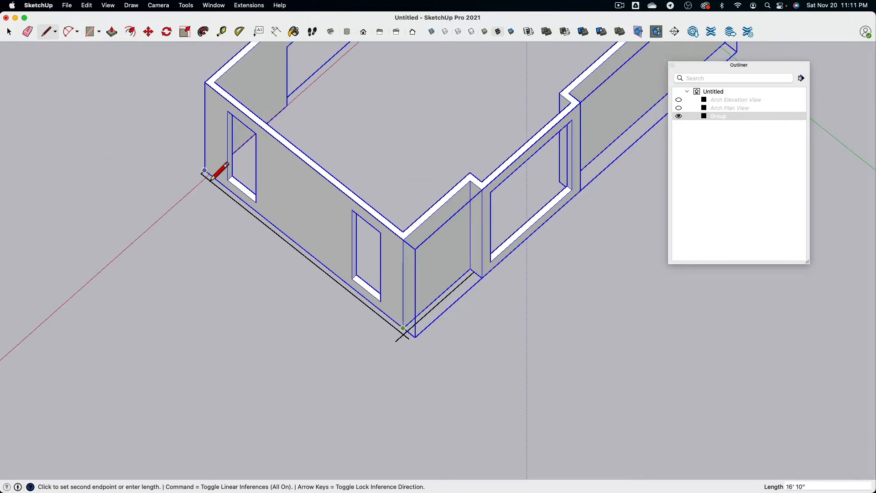
key("Escape")
Erase the overhanging line ends where the outline strip turns the corner.
left_click(29, 33)
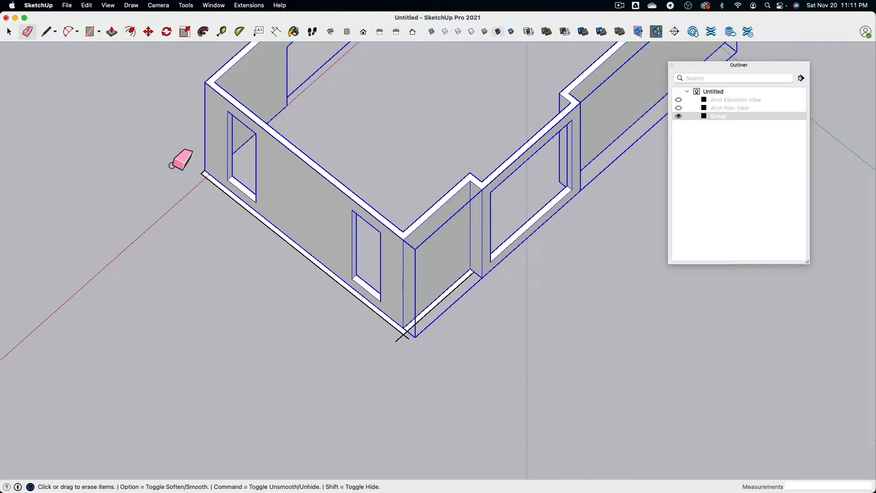
scroll(384, 361, "up", 3)
mouse_move(430, 315)
left_mouse_down()
mouse_move(406, 320)
mouse_move(426, 320)
mouse_move(431, 371)
left_mouse_up()
scroll(430, 371, "down", 3)
middle_click_drag(430, 372, 435, 315)
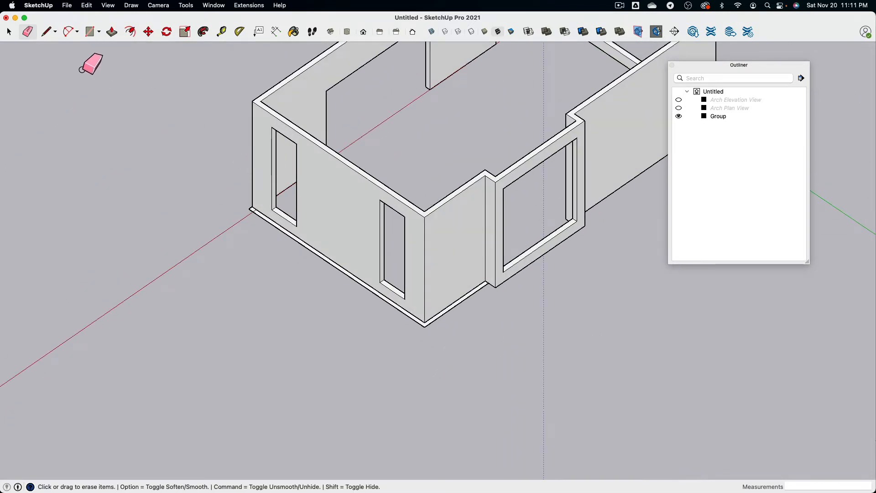
Push/Pull the outline strip up 10' to the top of the existing walls.
left_click(111, 31)
scroll(456, 365, "up", 2)
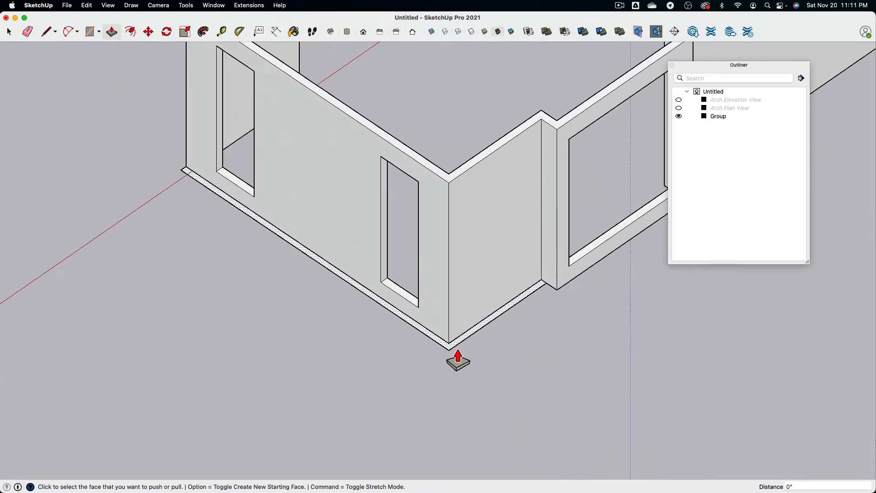
left_click(456, 354)
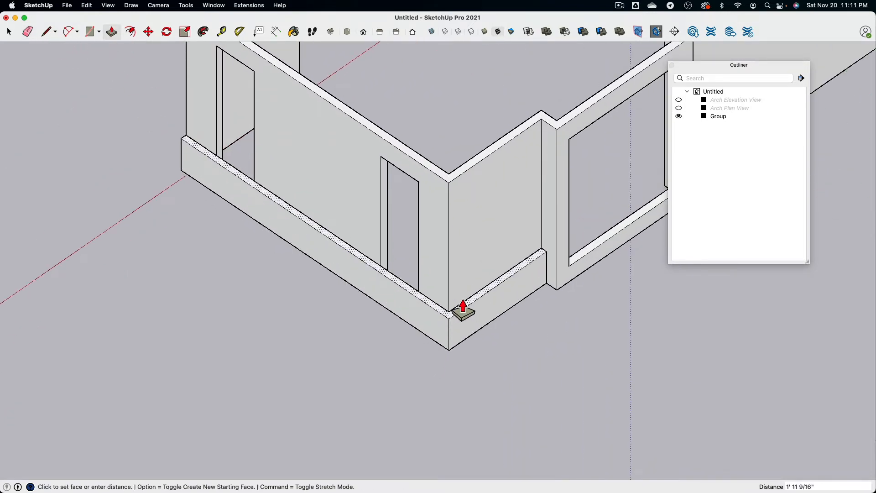
left_click(555, 145)
middle_click_drag(553, 149, 537, 215)
scroll(483, 249, "up", 5)
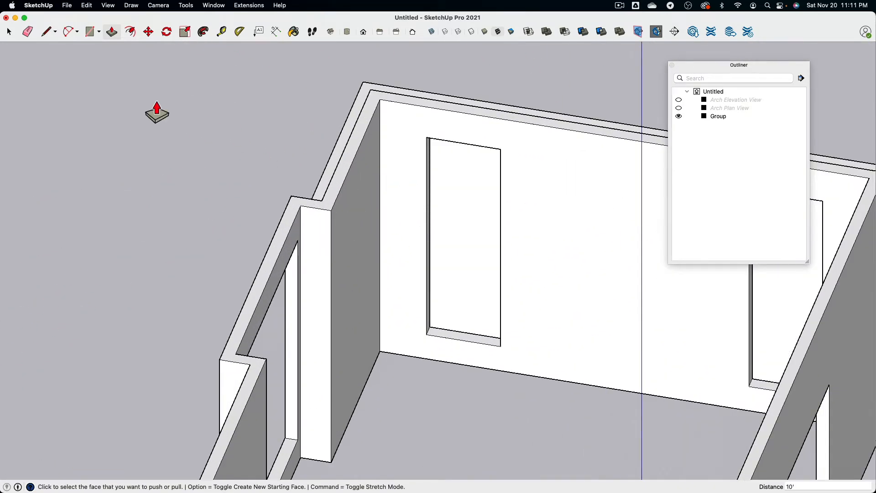
Draw a rectangle on the new outer layer matching the east window opening nearest the bay.
left_click(91, 31)
scroll(457, 358, "up", 3)
left_click(398, 316)
scroll(411, 332, "down", 3)
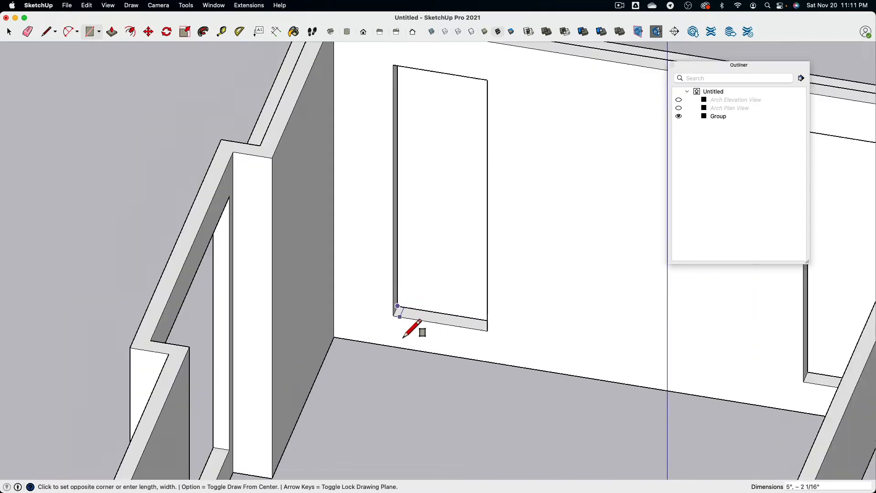
middle_click_drag(411, 333, 437, 178)
left_click(434, 178)
scroll(434, 246, "down", 3)
middle_click_drag(527, 198, 393, 340)
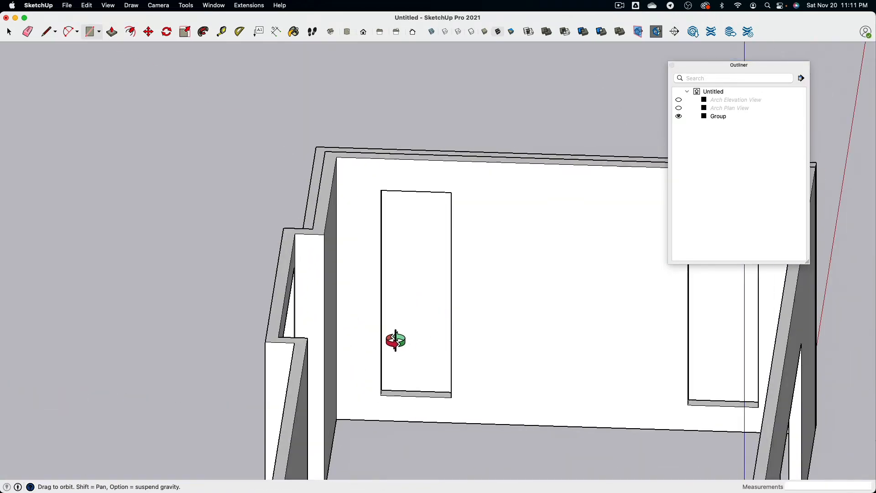
Push that window rectangle 4" through the outer layer to cut the opening.
left_click(112, 31)
left_click(416, 304)
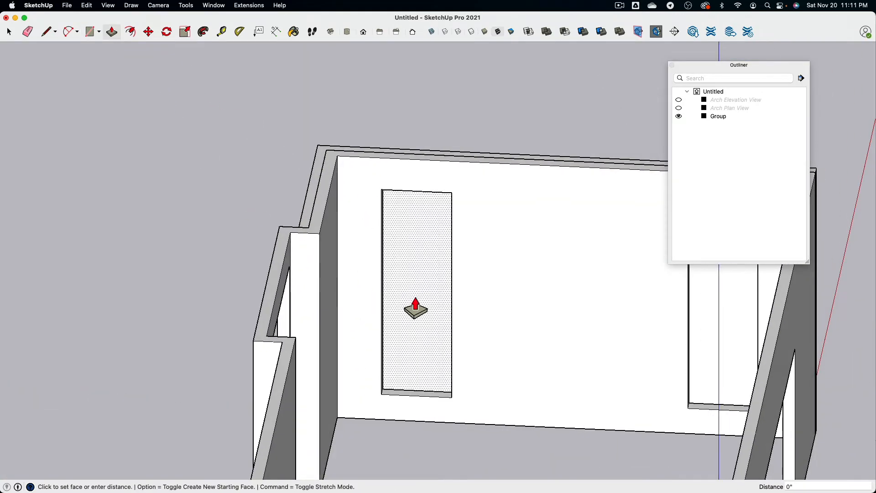
left_click(408, 296)
scroll(535, 313, "down", 3)
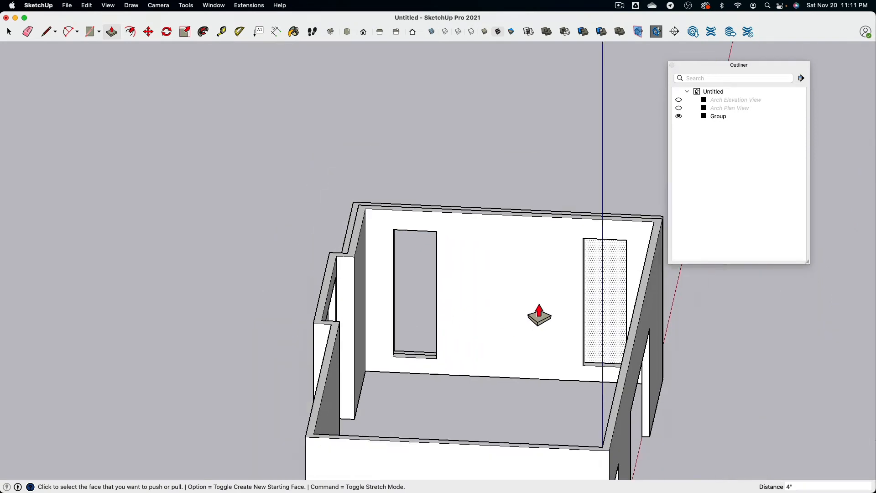
Draw a 7' 10" by 2' 5" rectangle on the outer layer over the other east window opening.
middle_click_drag(535, 313, 388, 141)
scroll(440, 313, "up", 2)
left_click(441, 322)
scroll(434, 278, "up", 4)
left_click(406, 219)
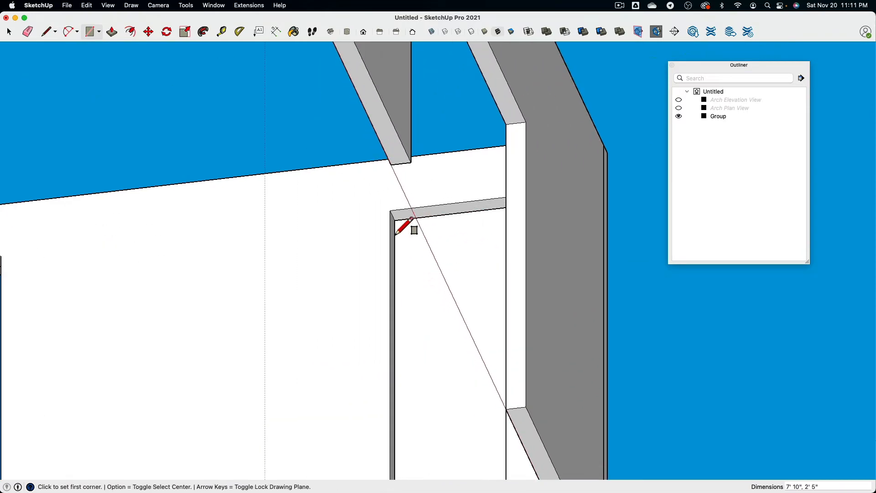
scroll(384, 227, "down", 2)
Push the second window rectangle 4" so its opening cuts through the outer layer.
left_click(112, 33)
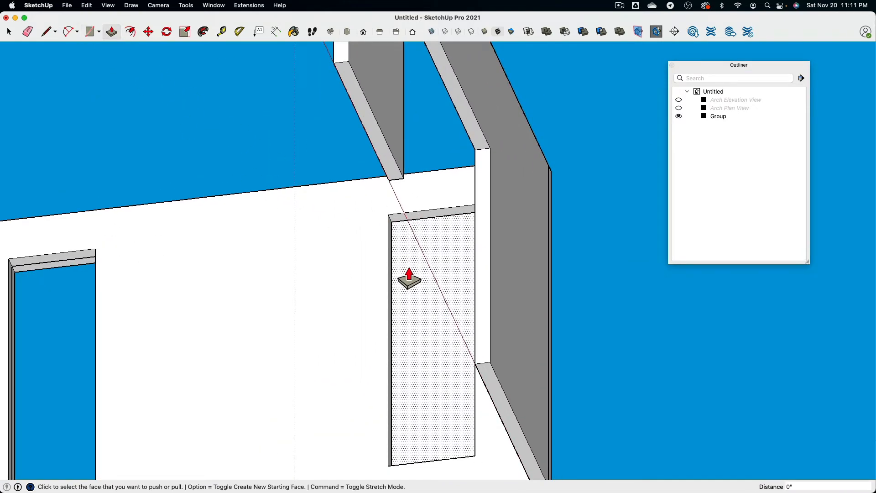
left_click(409, 282)
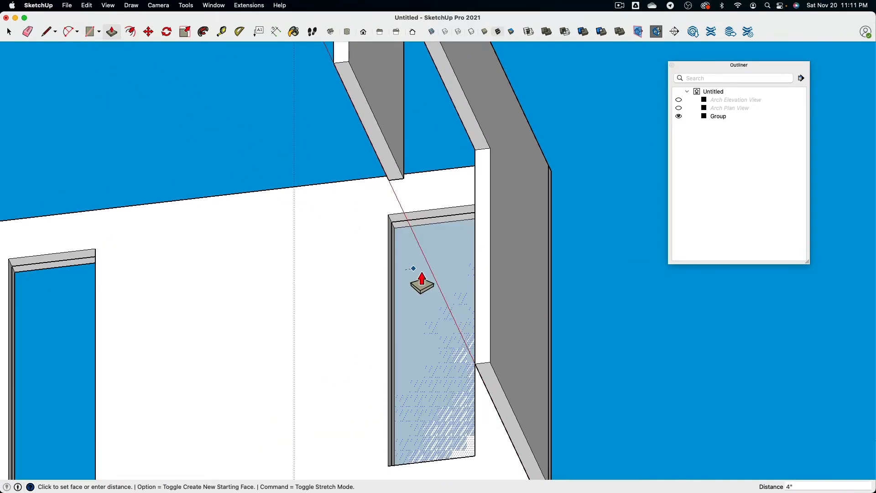
left_click(412, 278)
scroll(395, 233, "down", 3)
Select all the geometry of the new east outer wall layer and make it a group.
middle_click_drag(414, 179, 371, 280)
middle_click_drag(561, 214, 109, 98)
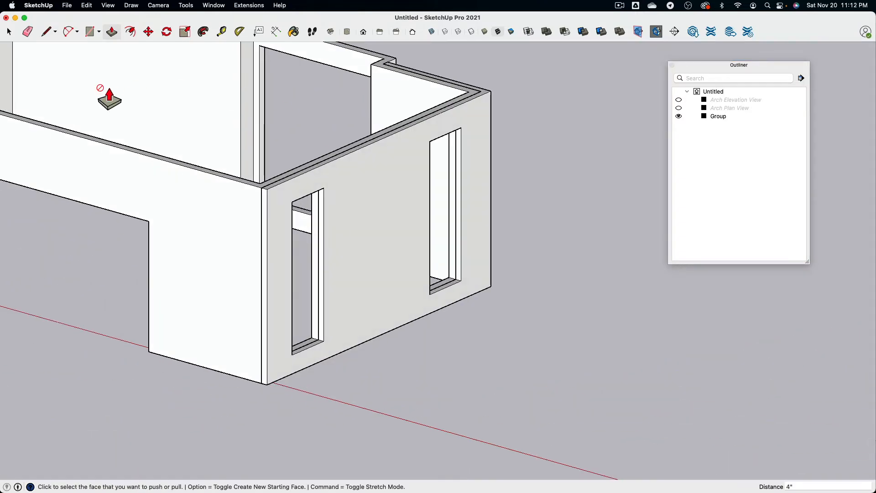
left_click(9, 32)
double_click(356, 234)
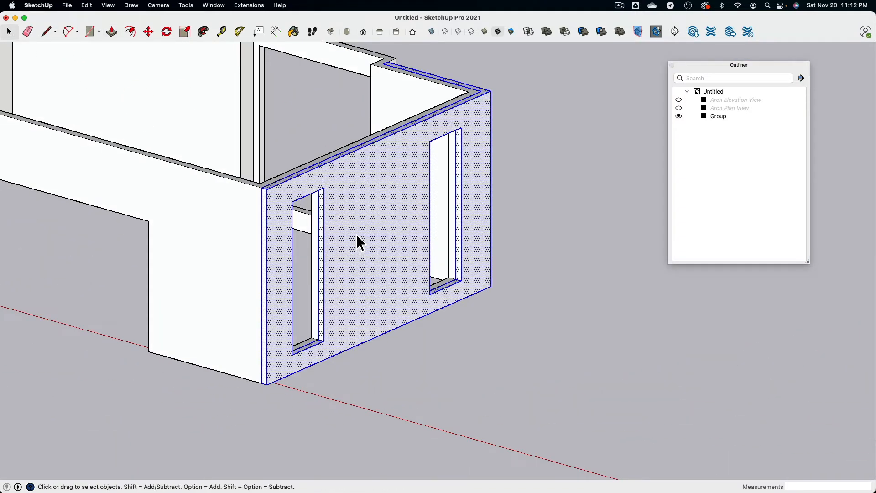
right_click(357, 234)
left_click(391, 310)
scroll(393, 313, "down", 5)
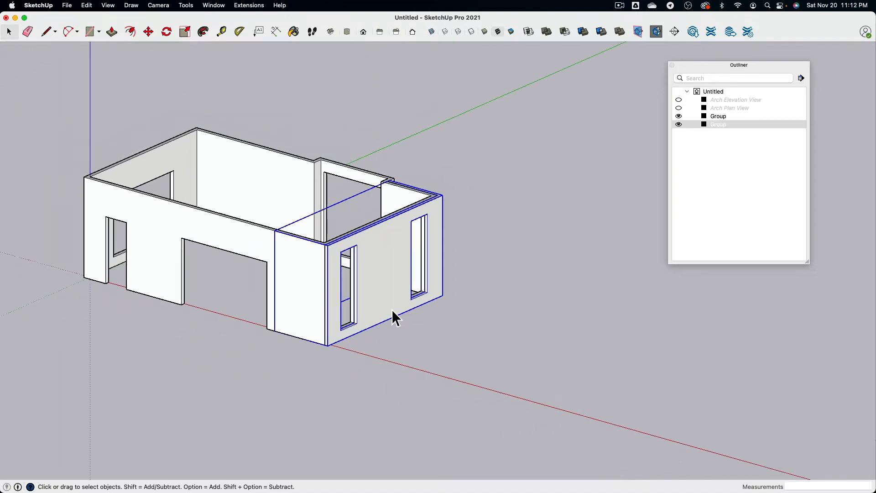
Trace the 14' base edge from the bay to the west corner and draw an offset line parallel to the west wall's base.
middle_click_drag(393, 313, 429, 205)
left_click(47, 34)
scroll(273, 288, "up", 4)
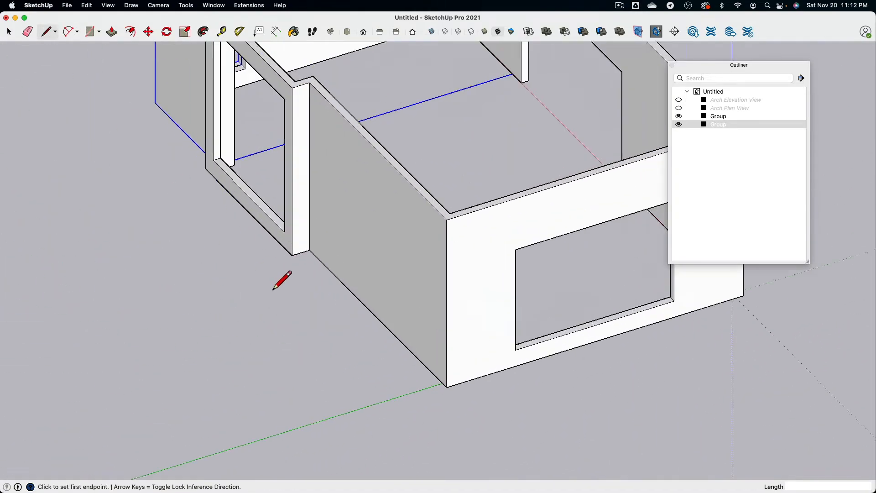
left_click(316, 247)
scroll(404, 343, "down", 3)
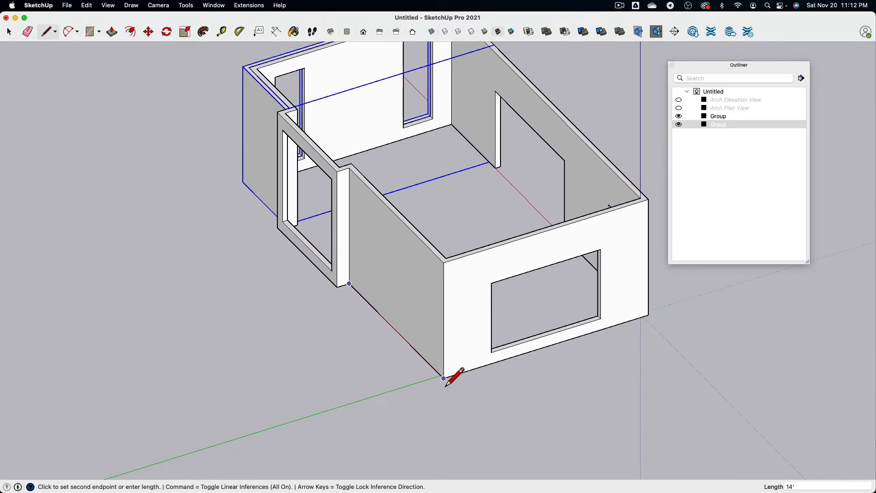
left_click(443, 377)
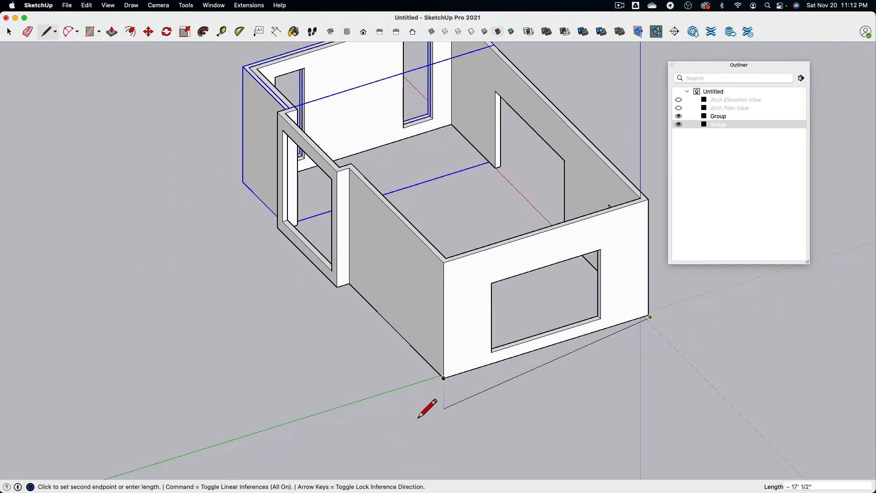
double_click(400, 395)
Draw a line about 15' 2" long outside the side wall from the bay, and erase the overhanging ends at the west corner.
scroll(388, 324, "up", 3)
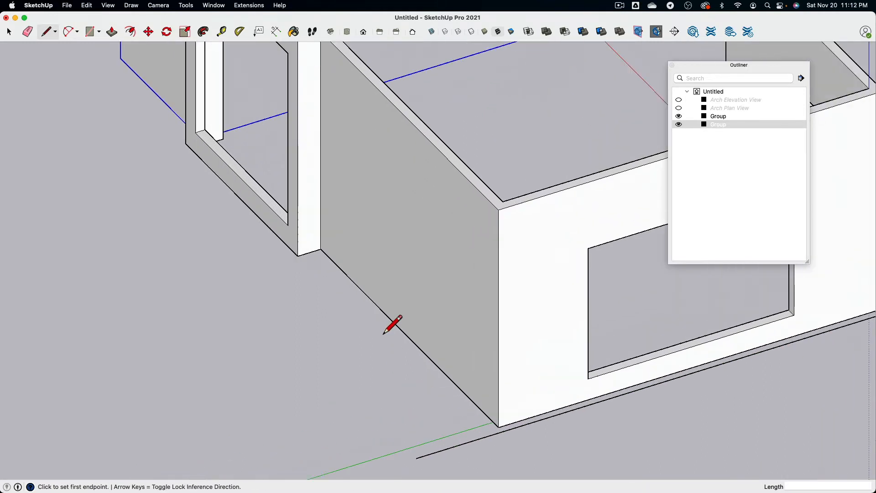
left_click(326, 266)
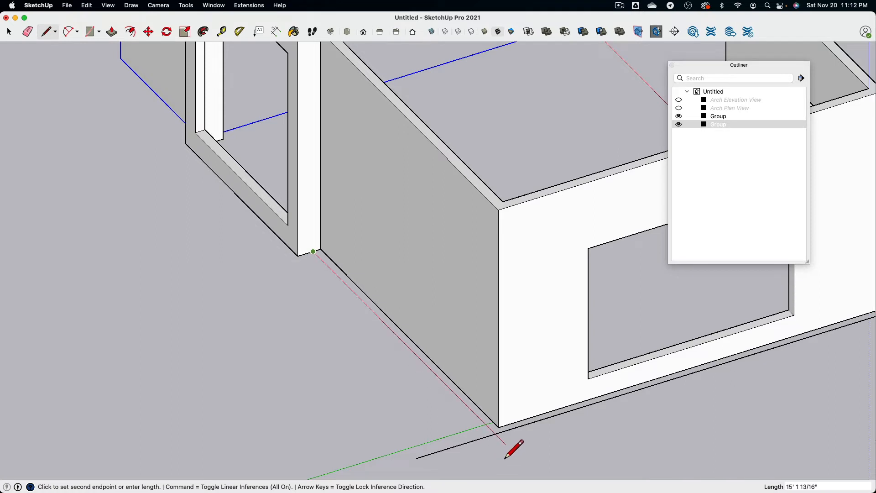
left_click(27, 32)
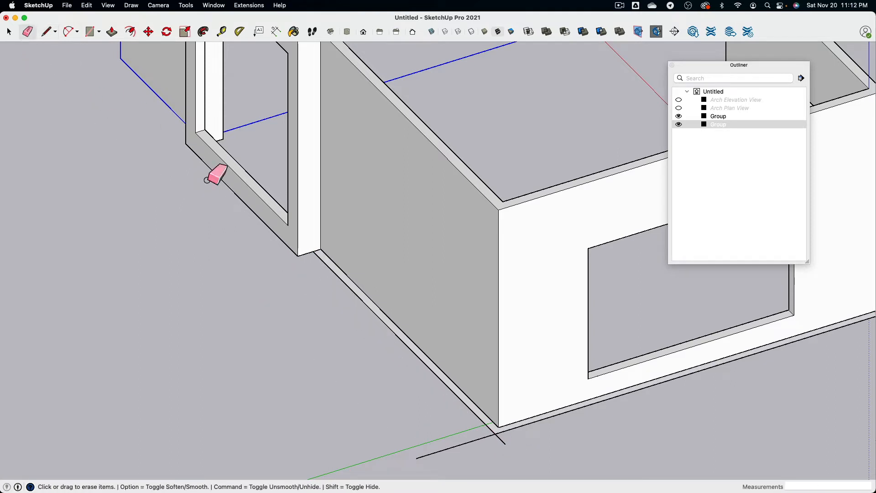
left_click(504, 438)
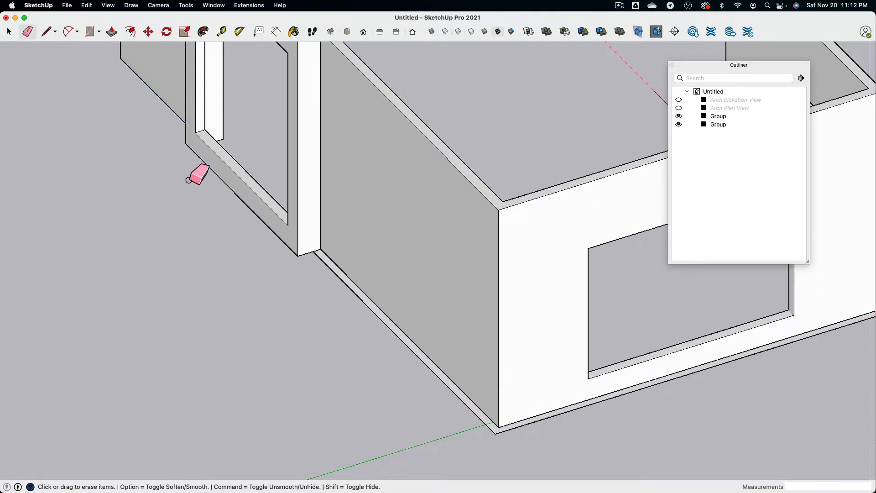
scroll(195, 172, "down", 5)
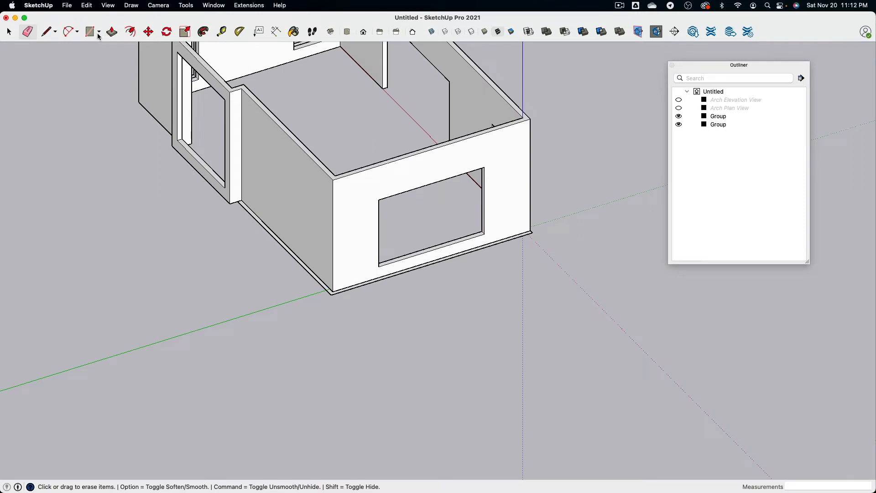
Push/Pull the west outline strip up 10' to the top of the existing walls.
left_click(112, 31)
scroll(346, 320, "up", 3)
left_click(347, 311)
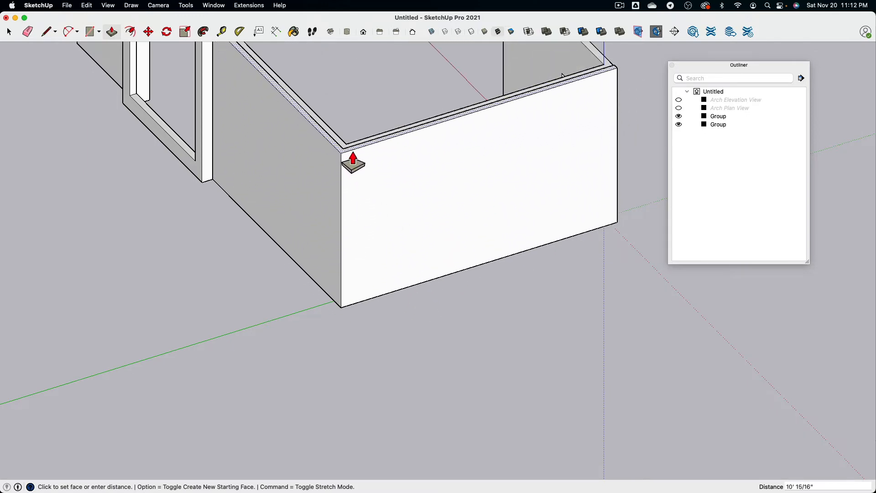
middle_click_drag(346, 208, 637, 278)
middle_click_drag(501, 182, 753, 233)
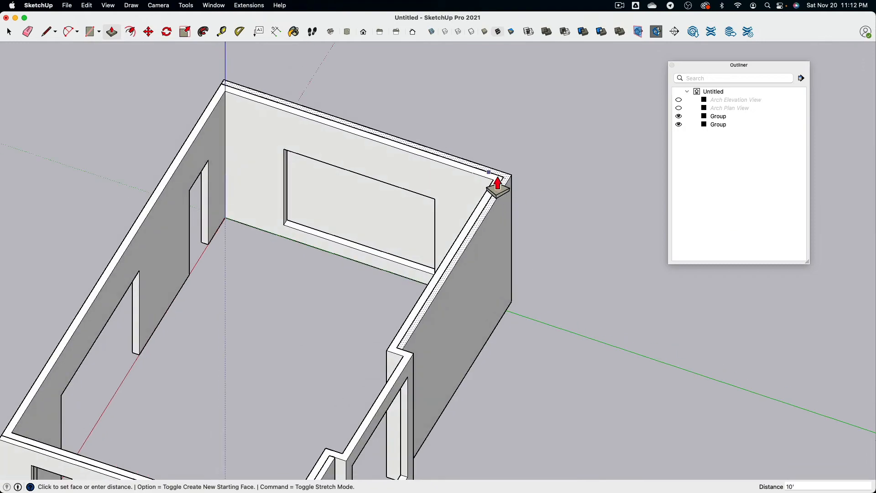
left_click(510, 183)
Lower the west outer layer's top face and pull it back up level with the inner wall's top corner.
middle_click_drag(525, 187, 328, 246)
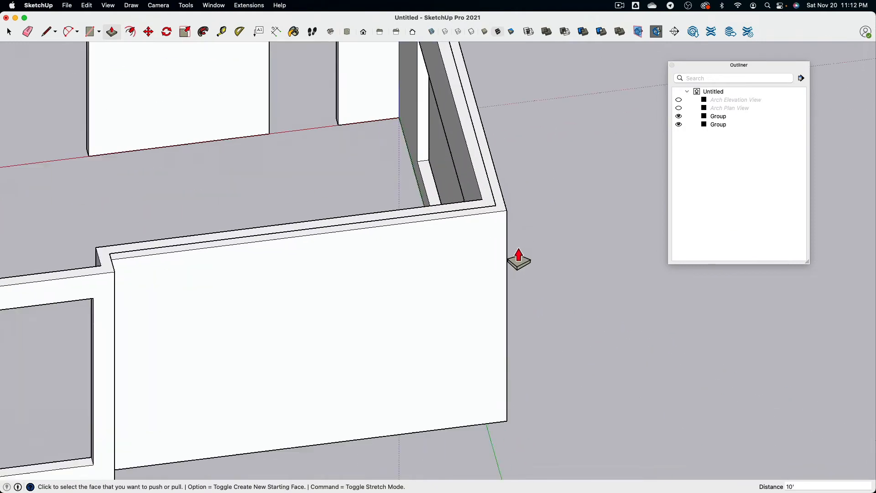
scroll(498, 217, "up", 3)
middle_click_drag(575, 228, 381, 171)
scroll(490, 230, "down", 4)
scroll(479, 214, "up", 1)
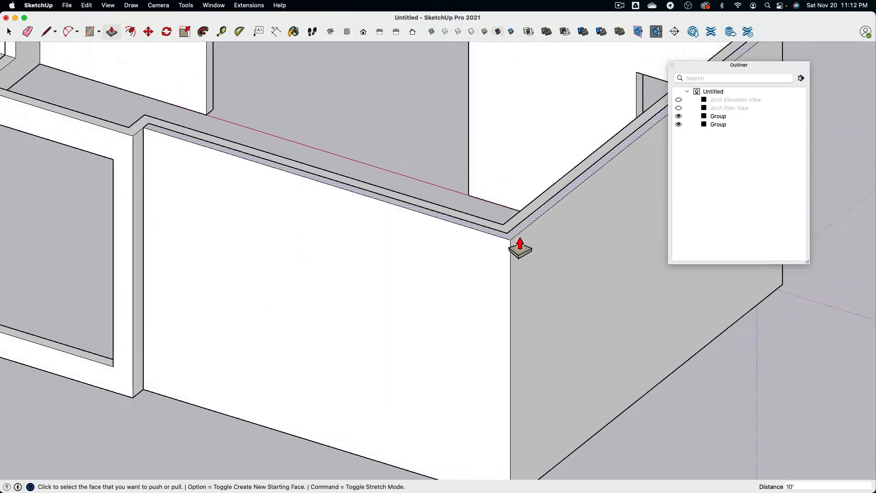
left_click(514, 232)
left_click(516, 305)
left_click(516, 305)
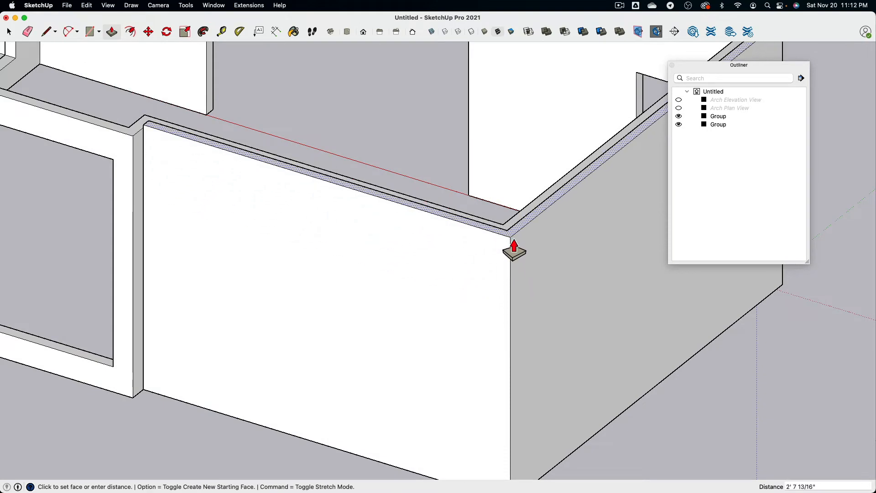
middle_click_drag(514, 268, 520, 301)
scroll(520, 301, "up", 3)
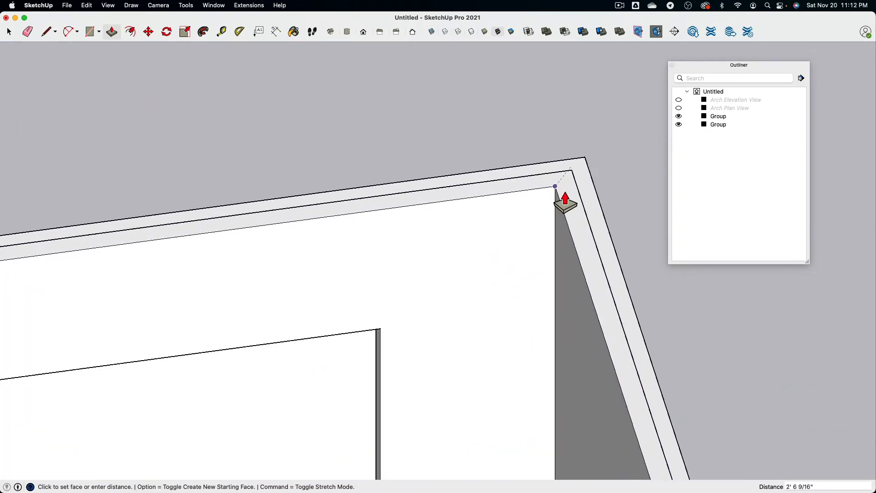
left_click(564, 199)
scroll(391, 357, "down", 5)
middle_click_drag(391, 358, 283, 250)
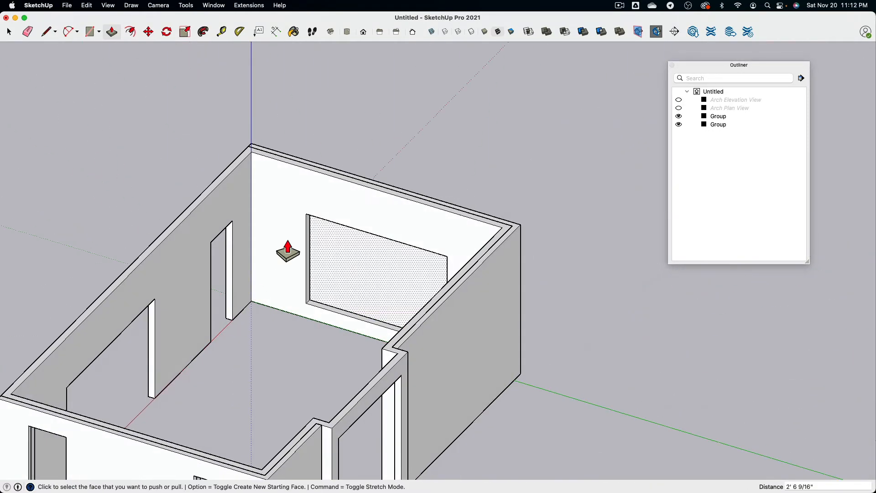
Draw a rectangle on the west outer layer matching the inner wall's window opening from corner to corner.
left_click(97, 33)
scroll(268, 260, "up", 3)
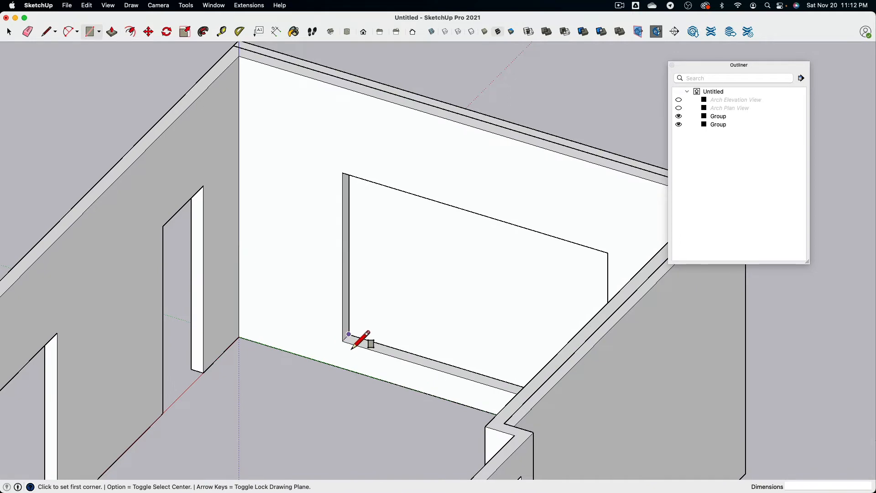
left_click(349, 338)
scroll(361, 338, "down", 5)
middle_click_drag(372, 336, 590, 170)
scroll(420, 383, "up", 5)
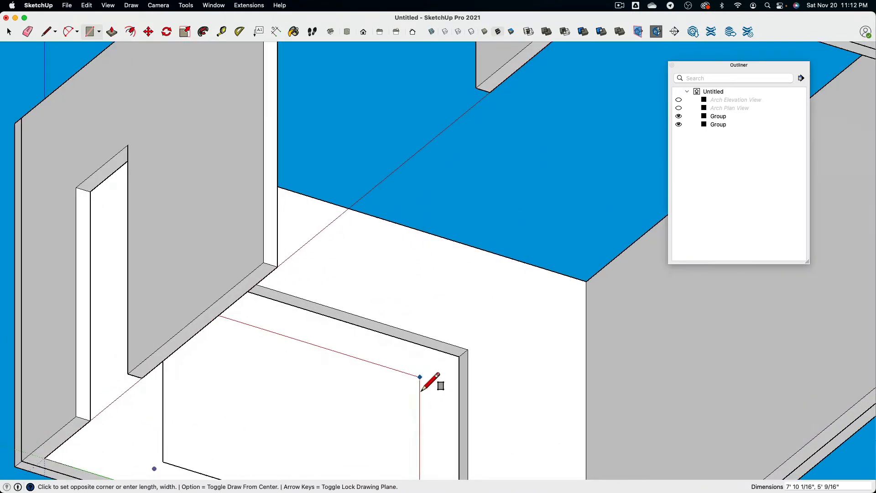
left_click(466, 360)
scroll(385, 244, "down", 5)
scroll(204, 139, "up", 2)
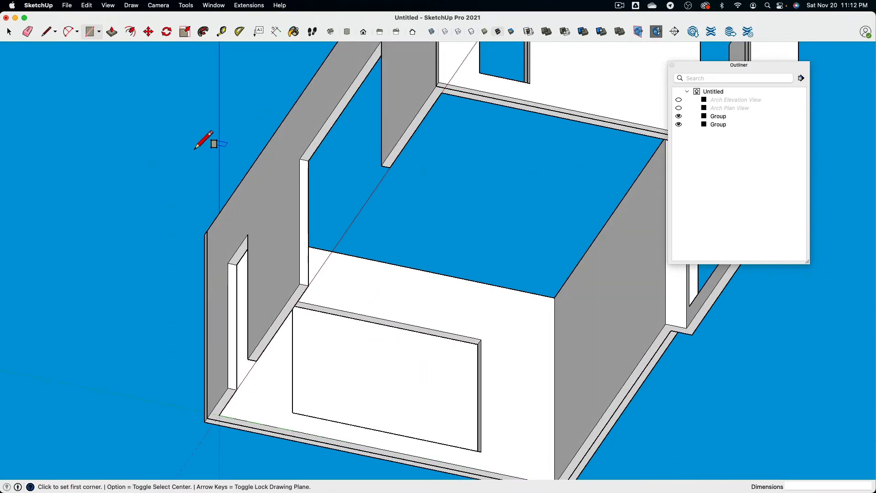
Push the window rectangle 4" through the west outer layer to cut the opening.
left_click(112, 32)
left_click(419, 382)
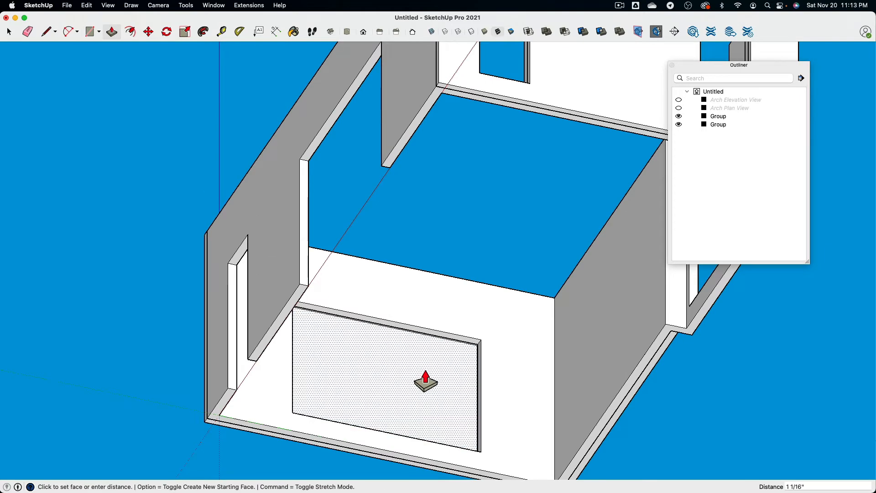
key("Escape")
left_click(468, 378)
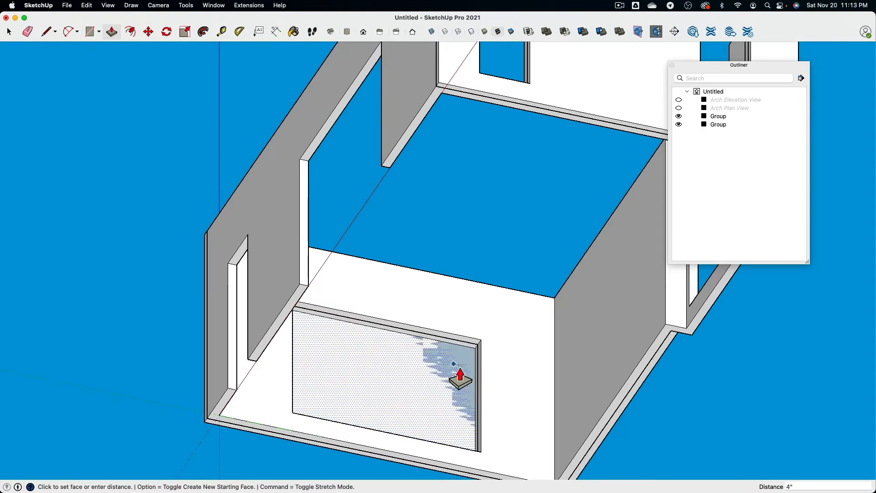
left_click(455, 380)
scroll(413, 375, "up", 3)
middle_click_drag(412, 376, 479, 224)
middle_click_drag(351, 242, 403, 307, "shift")
scroll(396, 308, "up", 2)
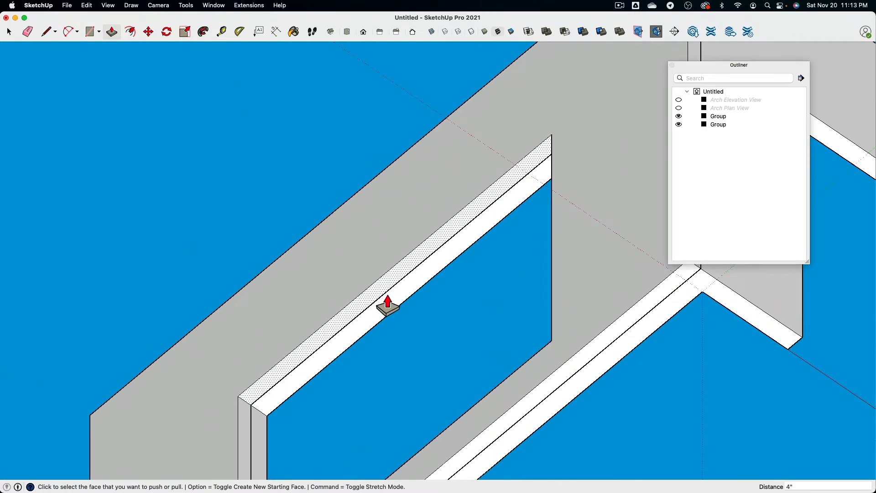
left_click(387, 306)
left_click(367, 207)
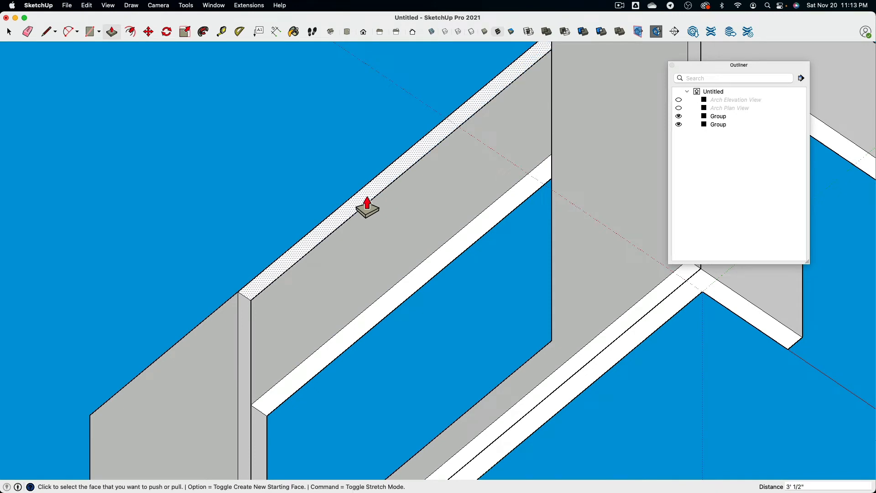
key("super+z")
Push/Pull the head face of the outer layer's west window opening up 3' 1/2" to the wall top.
left_click(325, 356)
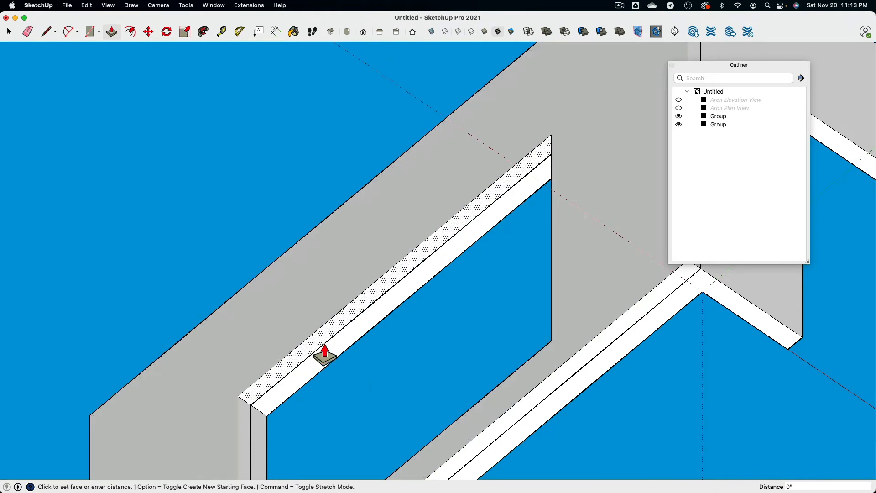
left_click(256, 291)
scroll(240, 285, "down", 2)
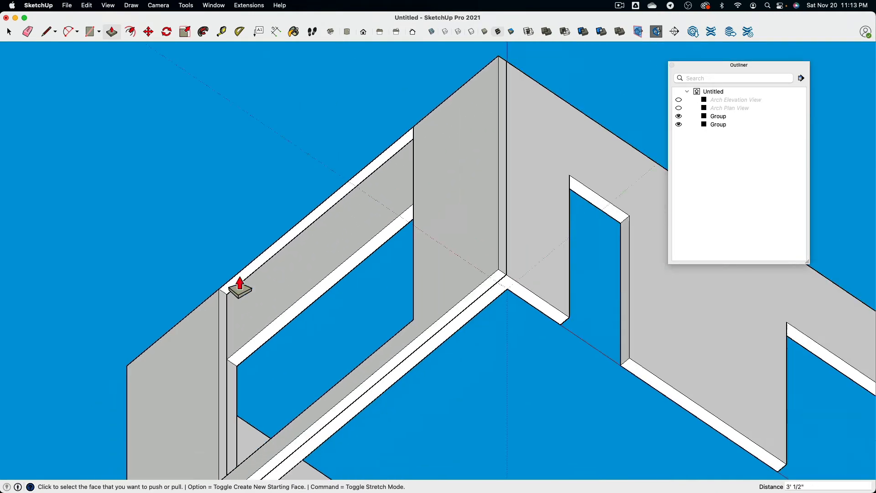
Hide the inner wall group and remove the leftover strip across the top of the outer layer's west window notch.
middle_click_drag(240, 288, 456, 395)
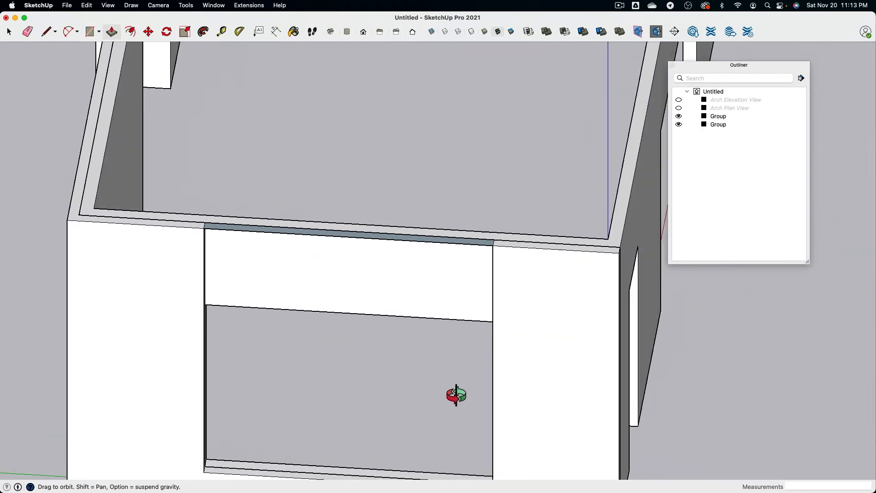
middle_click_drag(318, 286, 98, 254)
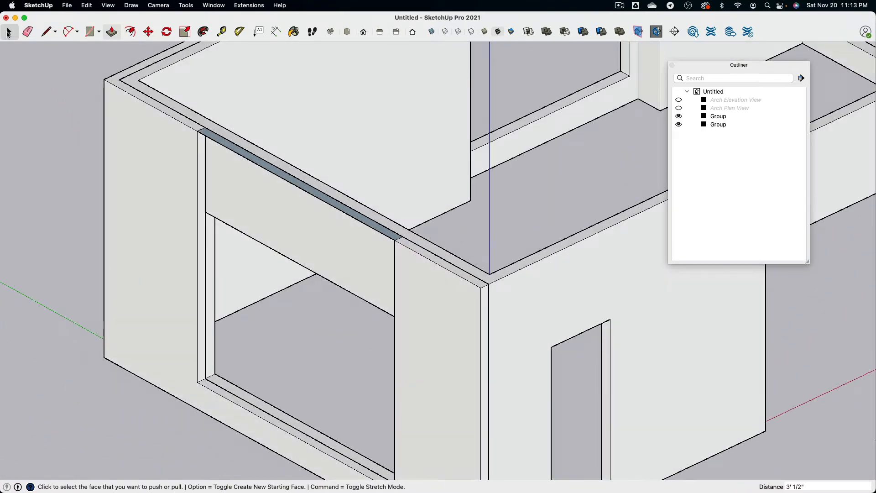
left_click(8, 32)
left_click(251, 200)
key("super+e")
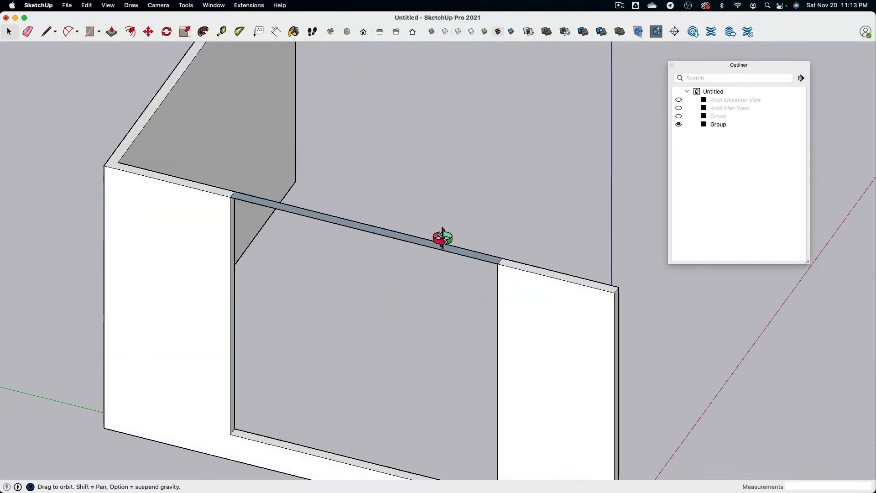
middle_click_drag(275, 160, 309, 165)
scroll(381, 164, "down", 5)
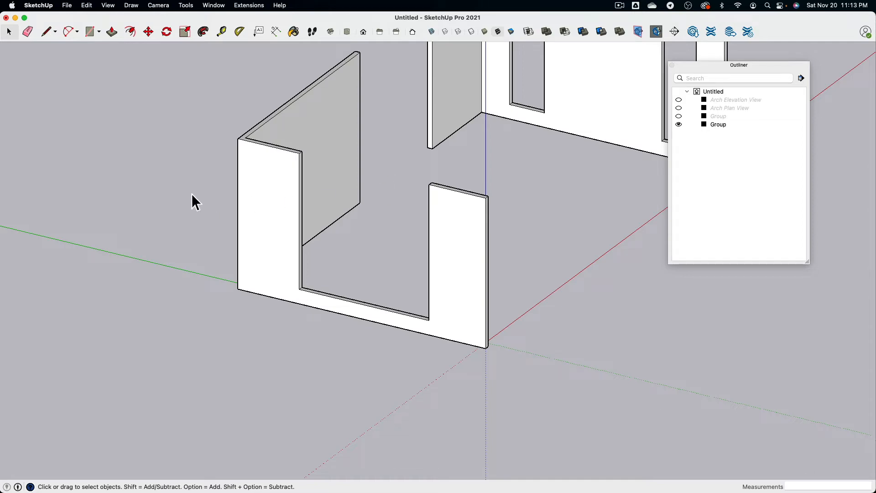
Explode the existing outer-layer group and combine its walls with the loose west and side wall geometry into one group.
middle_click_drag(266, 204, 325, 218)
left_click(94, 179)
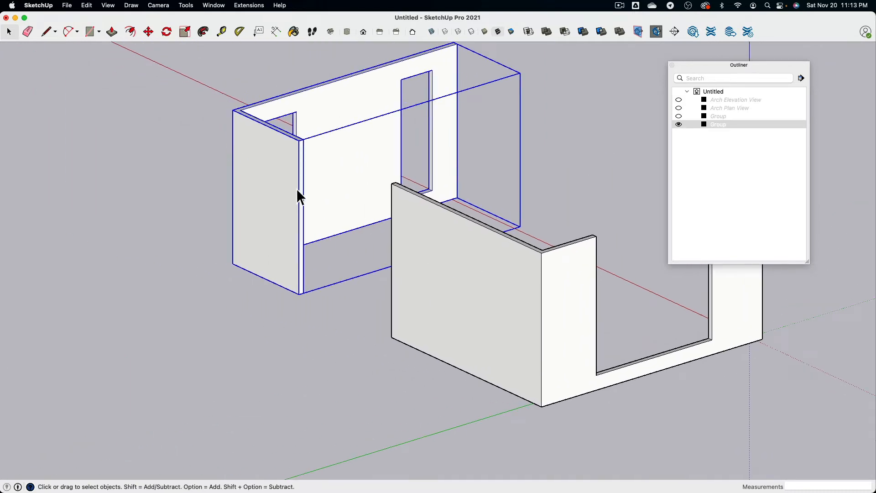
right_click(255, 222)
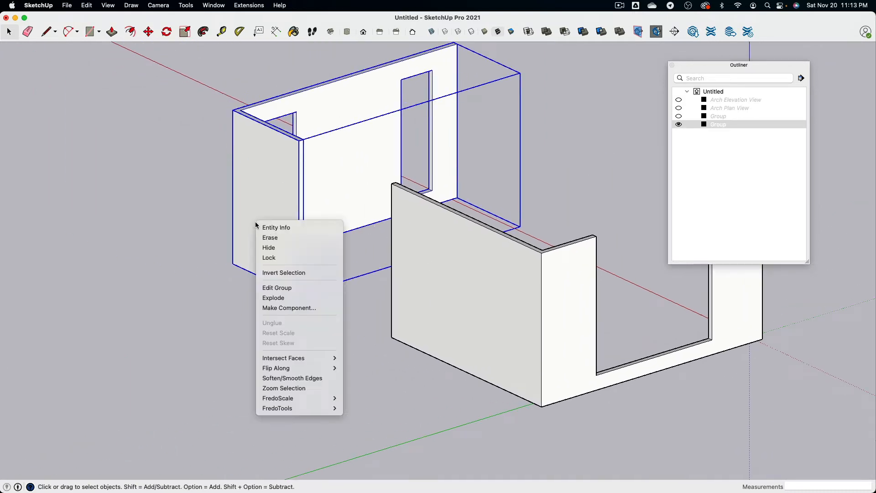
left_click(300, 297)
left_click(457, 277)
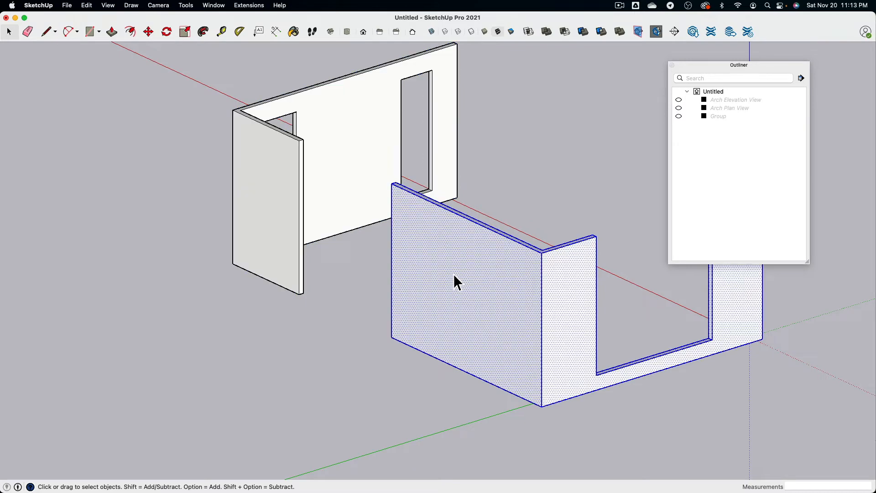
triple_click(269, 219, "shift")
right_click(271, 204)
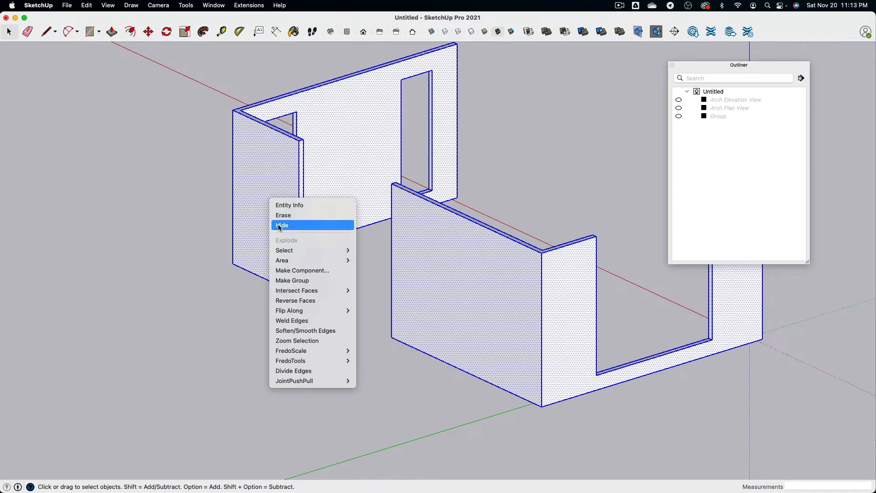
left_click(297, 280)
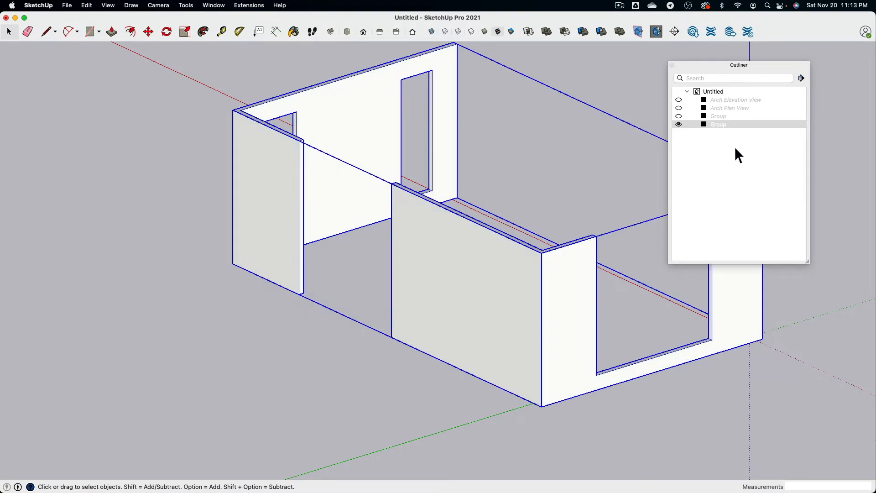
Rename the new outer-layer group as "Wall Exterior".
left_click(724, 132)
left_click(717, 126)
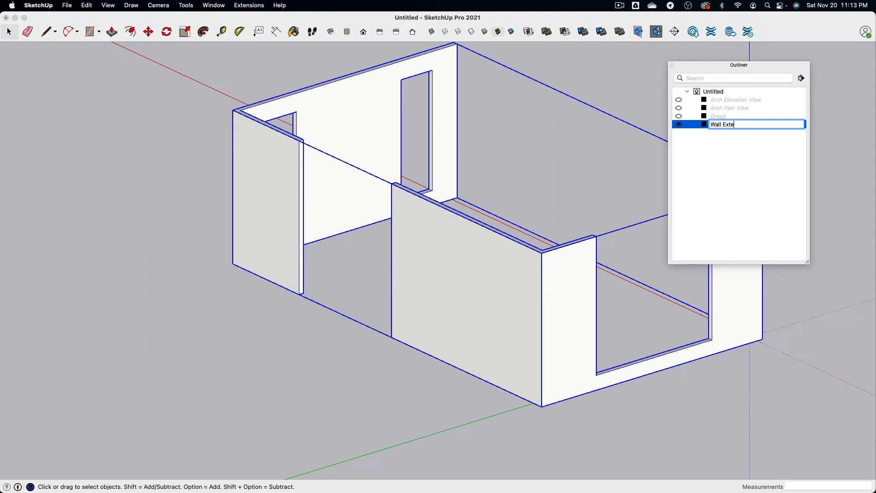
type("Wall Exterior")
key("Return")
Rename the hidden inner wall group as "Wall Interior" and make it visible again.
left_click(731, 117)
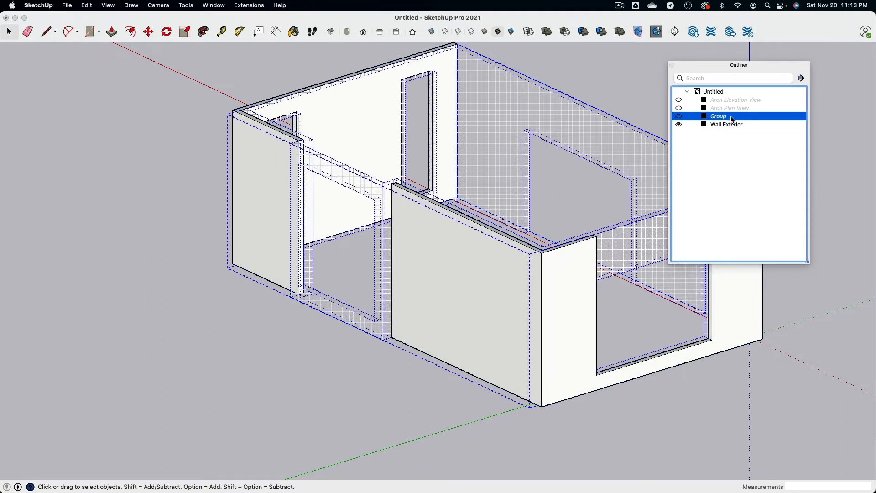
left_click(723, 117)
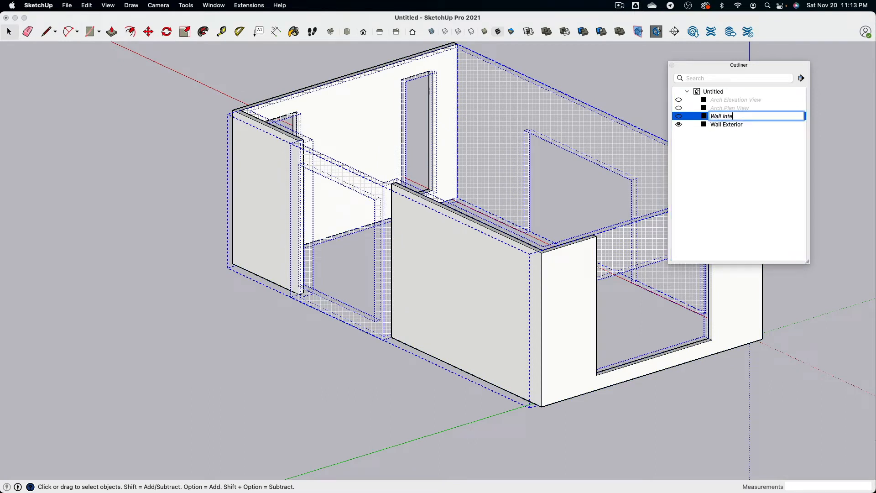
key("Return")
left_click(407, 412)
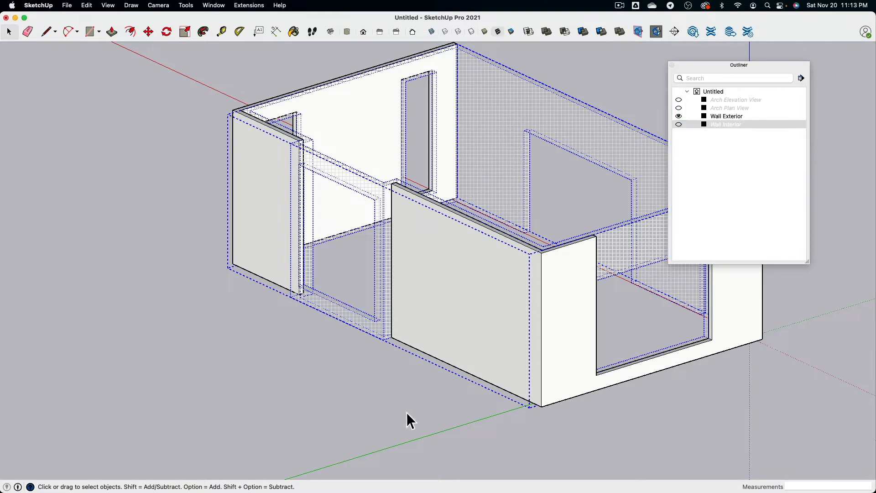
left_click(678, 125)
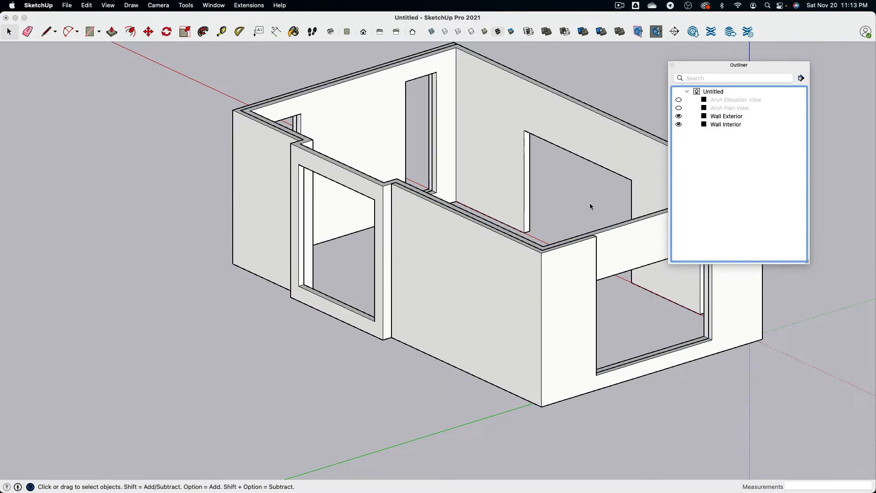
Trace a closed floor outline with the Line tool around the outer base corners of the walls, including the bay.
middle_click_drag(359, 356, 287, 157)
key("l")
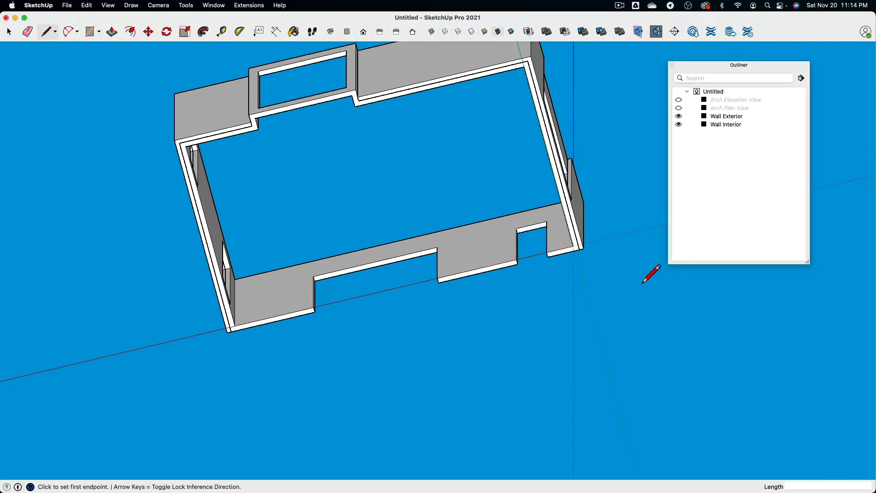
middle_click_drag(588, 262, 599, 315, "shift")
left_click(588, 301)
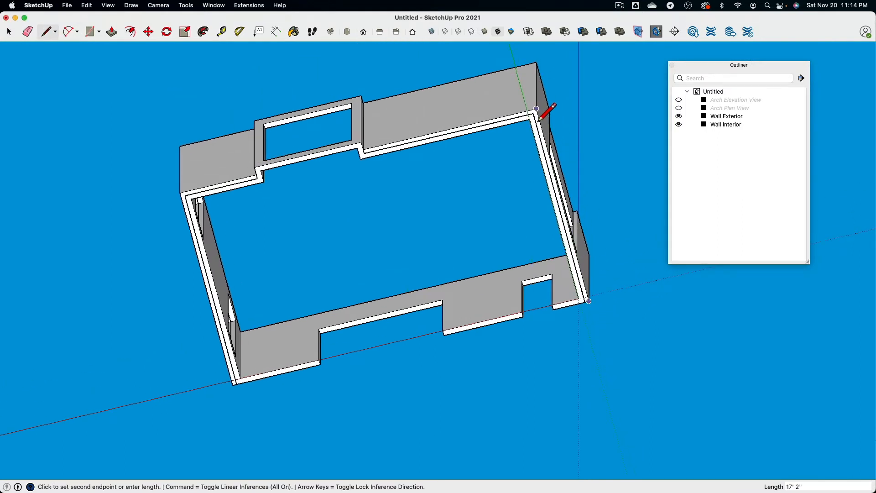
left_click(536, 109)
left_click(363, 150)
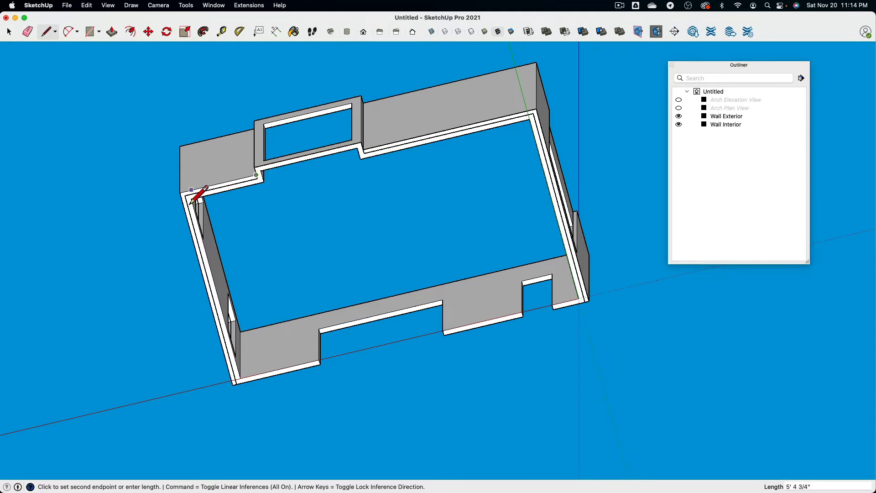
left_click(180, 192)
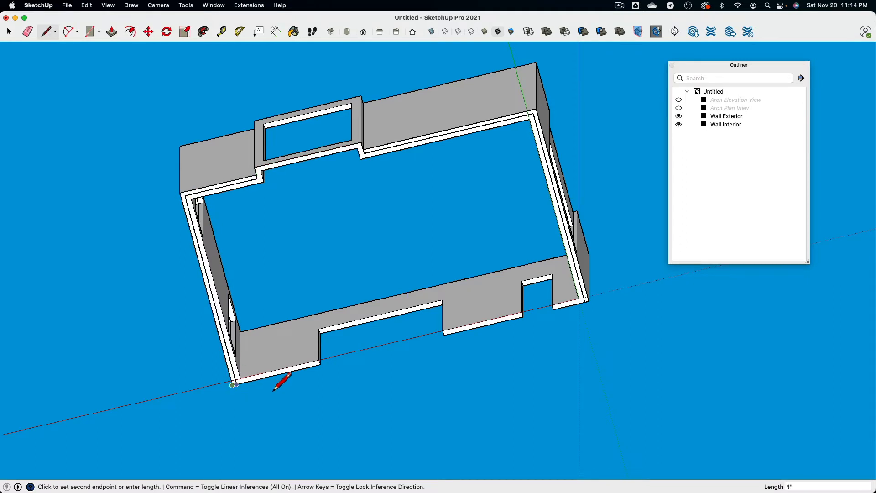
left_click(588, 302)
Push/Pull the floor face 10" downward below the walls.
middle_click_drag(589, 302, 113, 71)
left_click(112, 31)
left_click(353, 244)
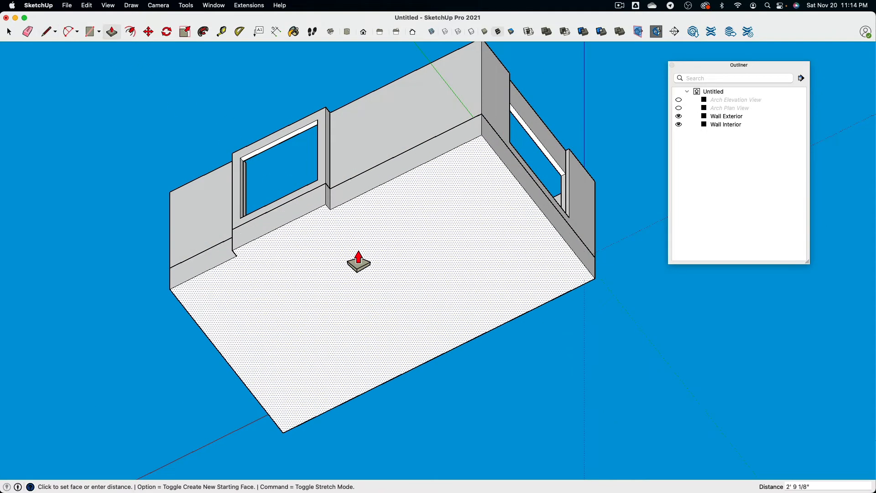
left_click(359, 261)
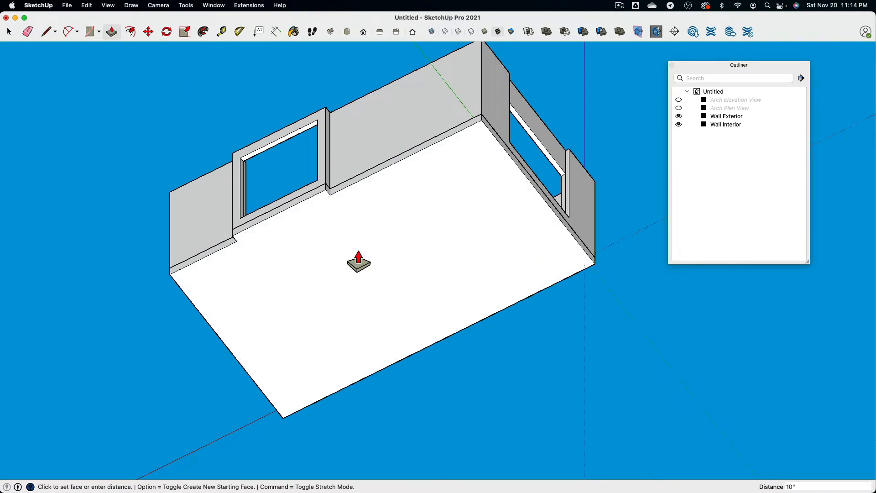
Group the entire floor slab and rename the group as "Floor".
left_click(8, 32)
triple_click(448, 213)
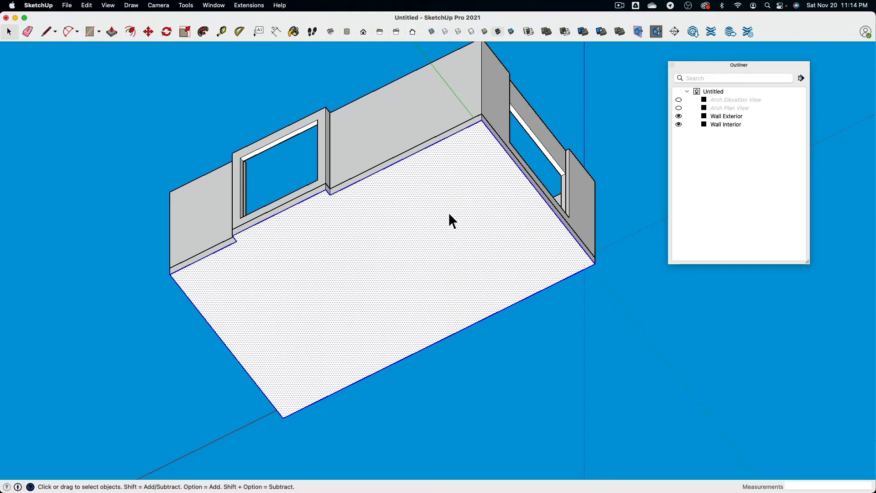
right_click(446, 209)
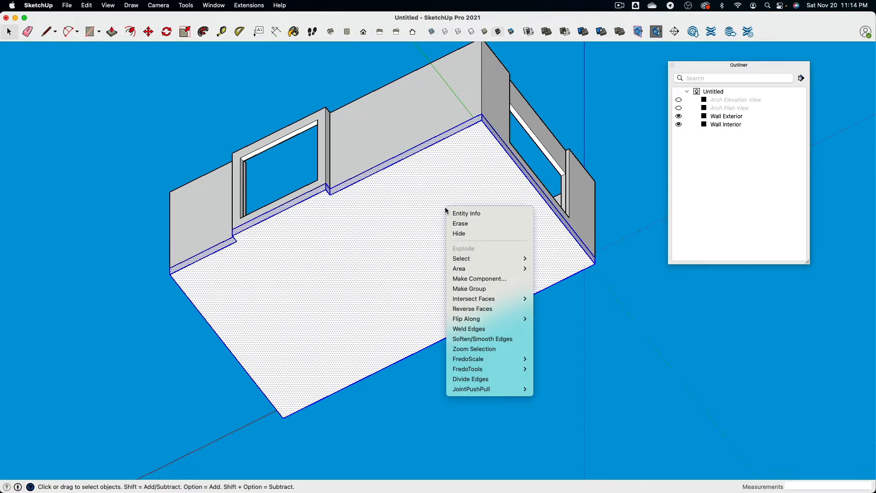
left_click(483, 288)
middle_click_drag(524, 160, 329, 313)
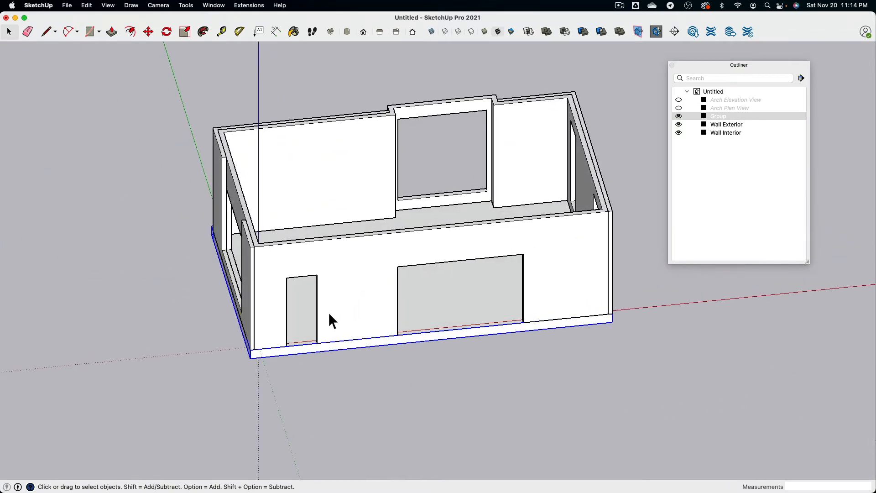
left_click(733, 117)
left_click(731, 117)
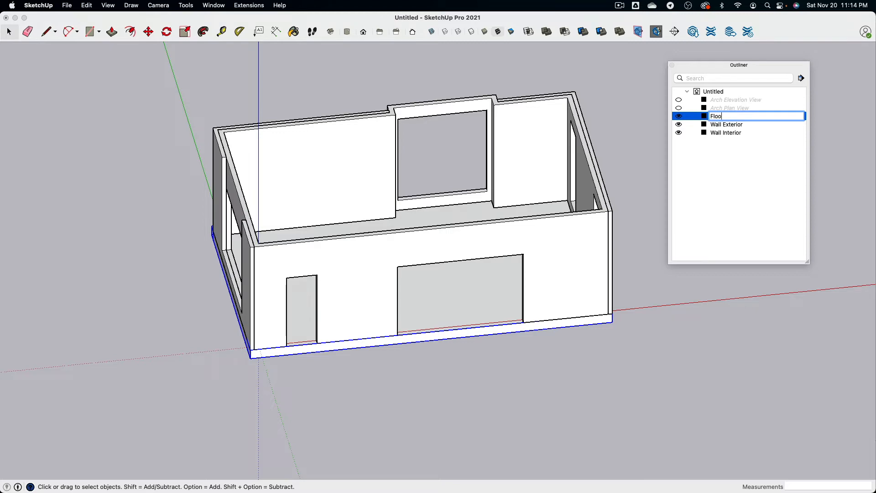
key("Return")
Make the Arch Plan View and Arch Elevation View reference groups visible.
middle_click_drag(502, 192, 483, 169)
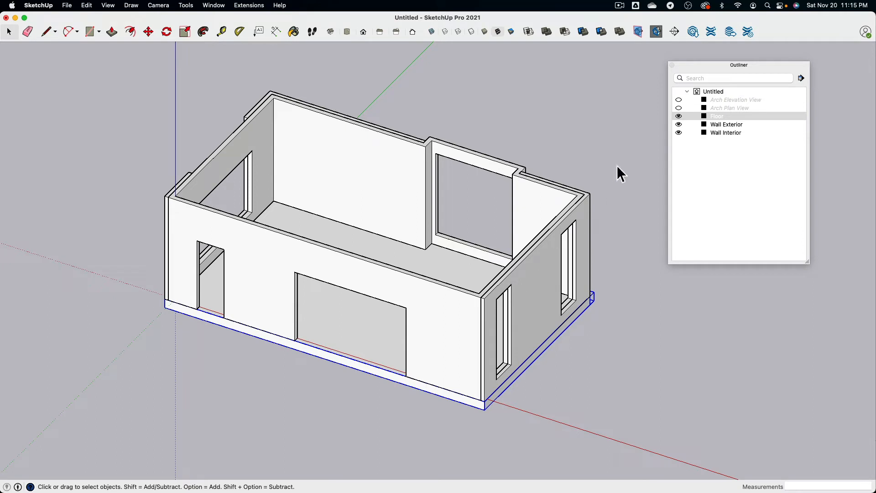
left_click(679, 108)
left_click(679, 100)
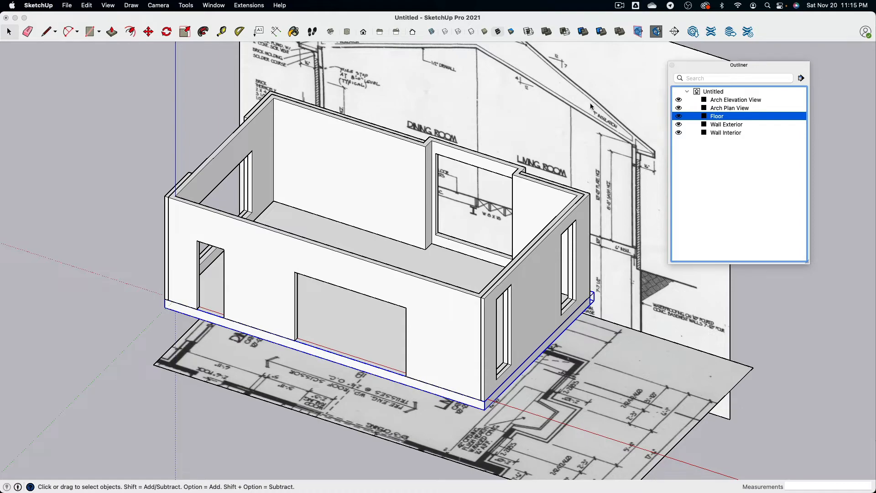
Draw a small right triangle with a 10" run and 4" rise at the window-side end of the door wall's inner top edge.
middle_click_drag(314, 138, 507, 145)
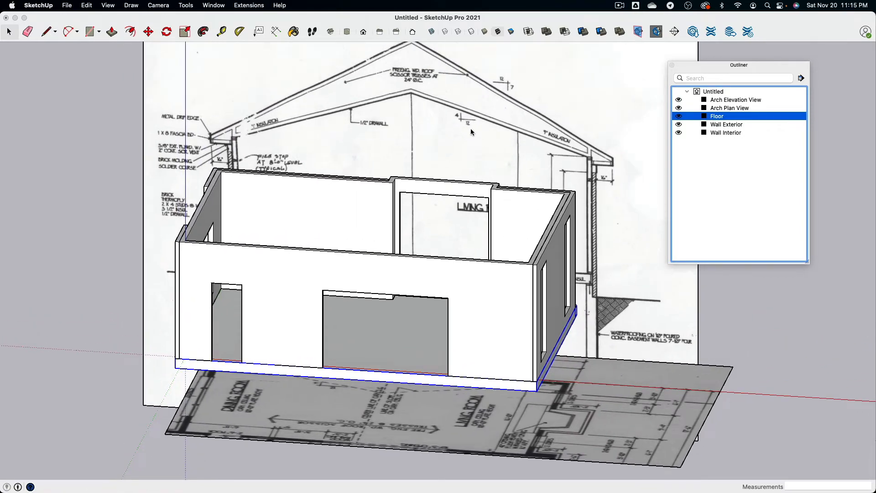
scroll(471, 130, "up", 5)
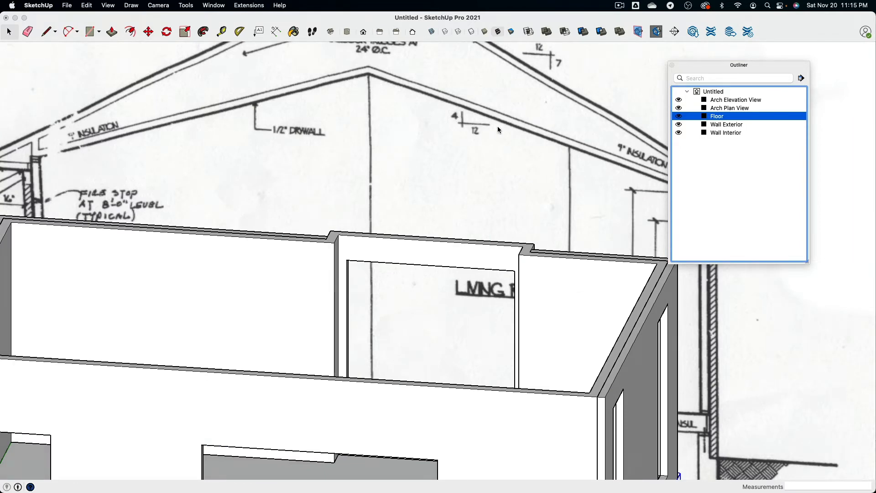
scroll(497, 126, "down", 5)
middle_click_drag(496, 127, 479, 179)
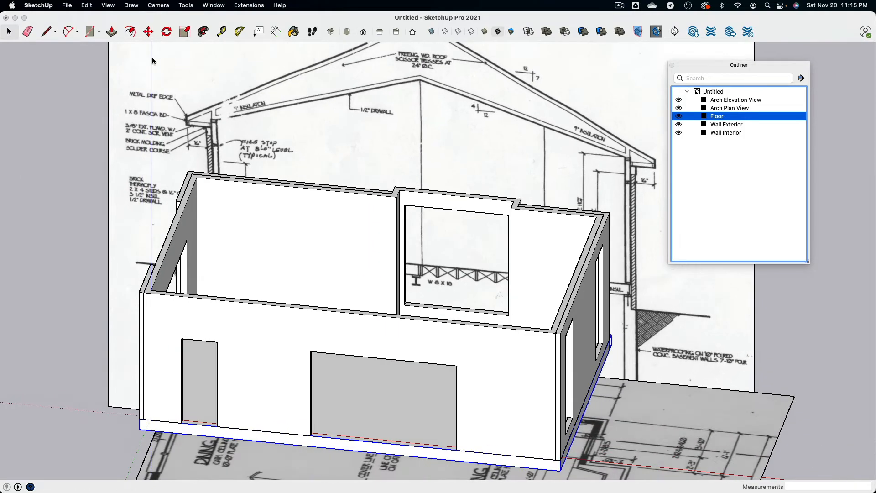
left_click(43, 33)
scroll(454, 151, "up", 8)
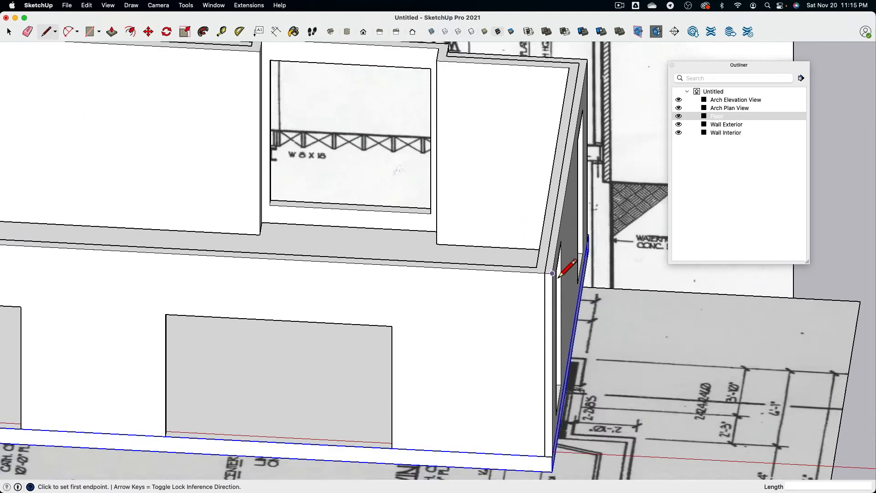
scroll(552, 273, "up", 2)
left_click(539, 270)
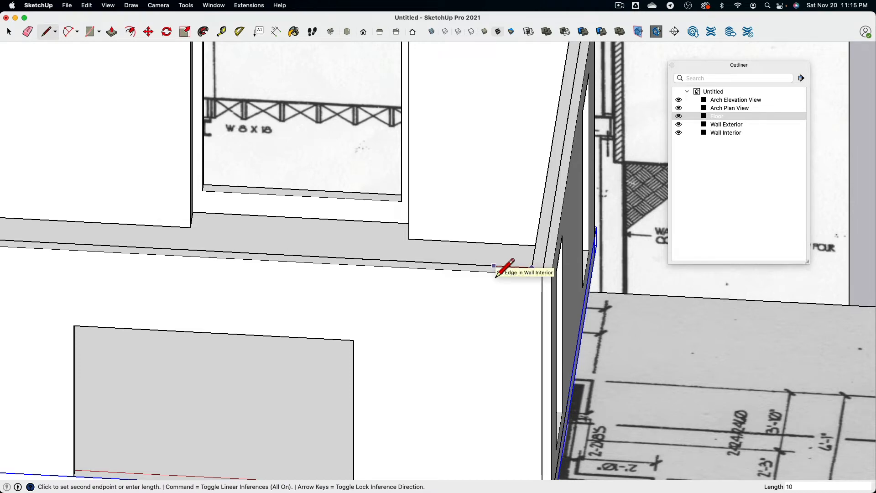
type("10")
key("Return")
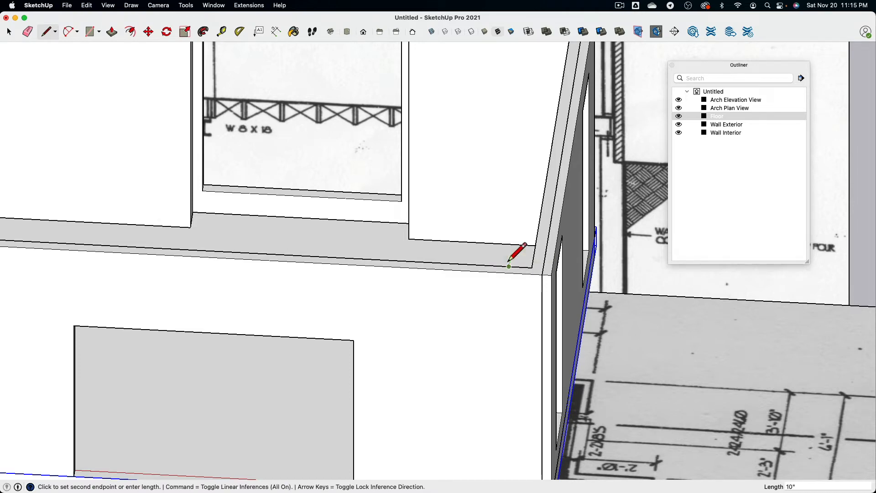
type("4")
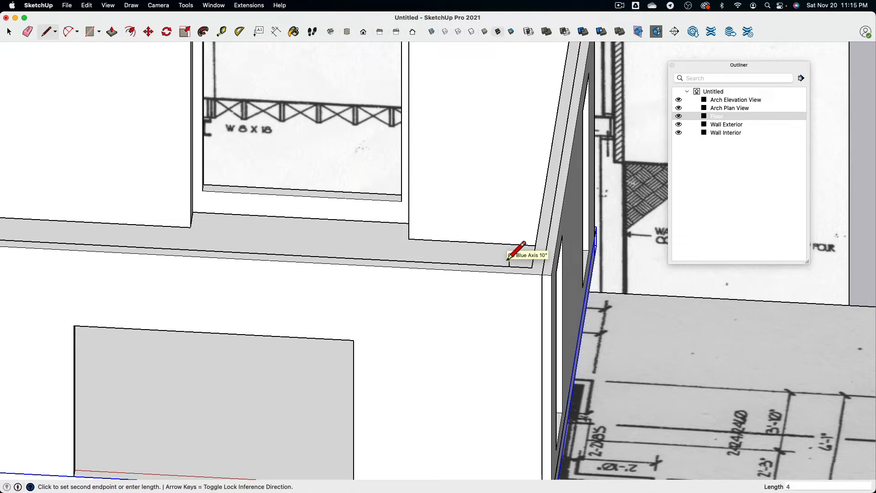
key("Return")
left_click(532, 267)
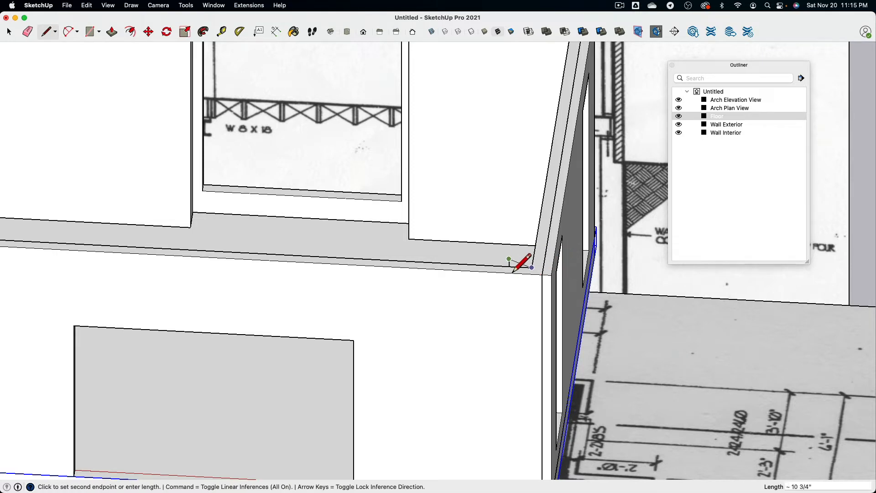
left_click(509, 260)
Draw a 4:12 pitch triangle with a 12" run at the opposite end of the door wall's inner top edge.
scroll(506, 269, "down", 5)
middle_click_drag(221, 226, 165, 246)
scroll(228, 225, "up", 5)
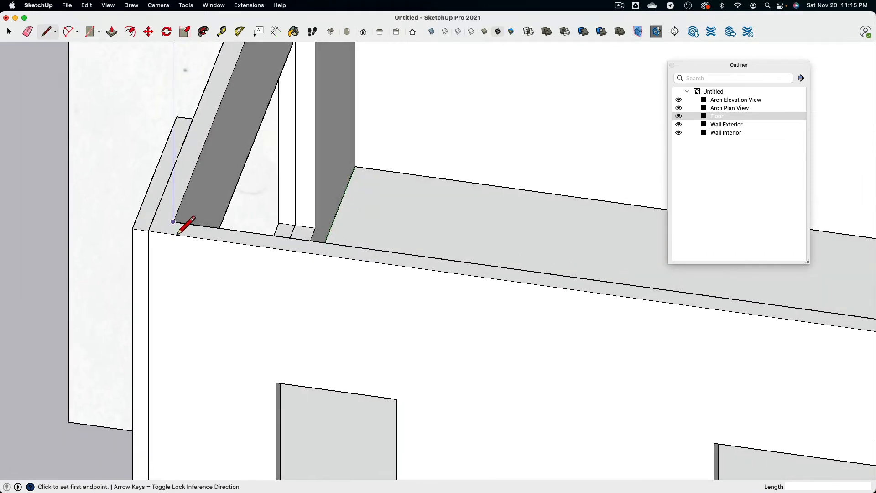
left_click(177, 234)
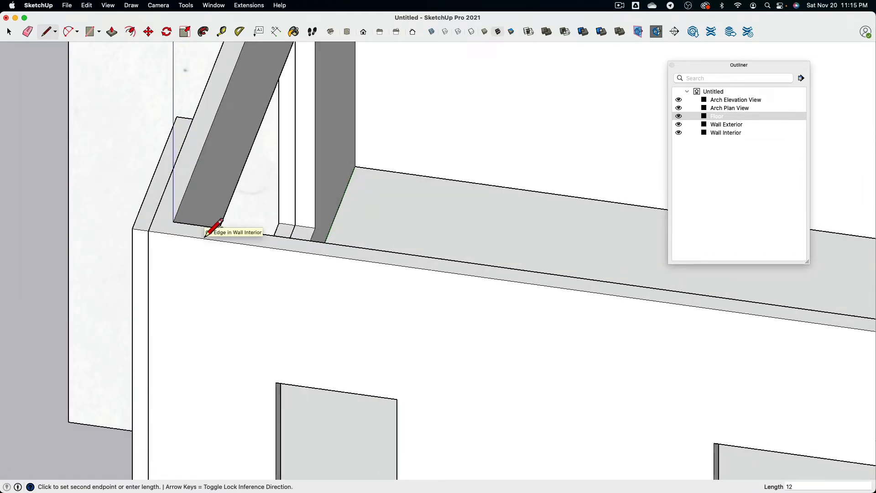
key("Return")
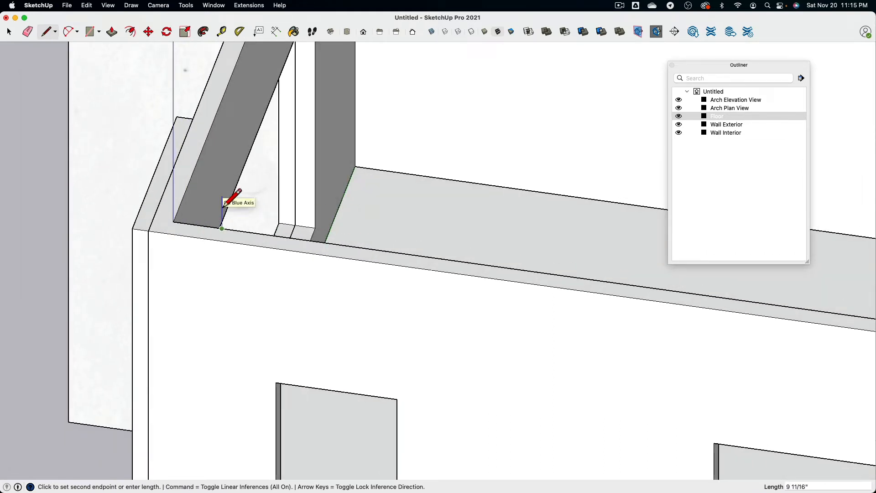
left_click(223, 217)
left_click(174, 221)
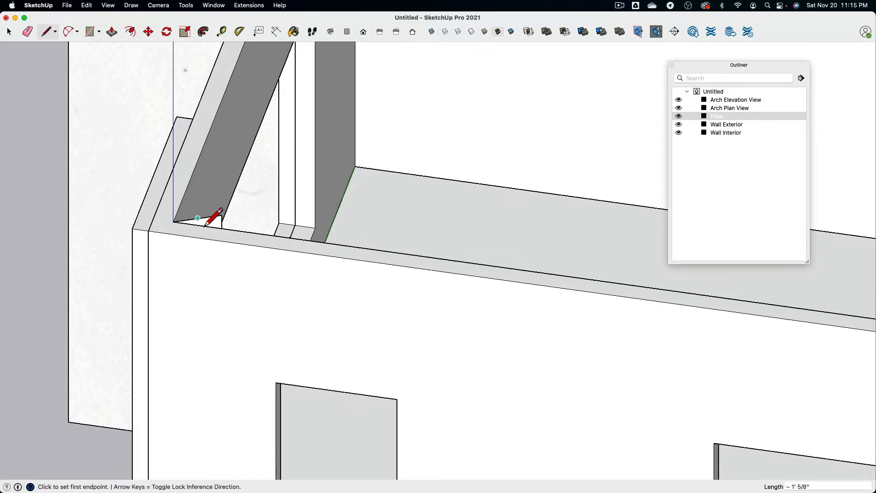
Extend the slopes of both small triangles with long lines that cross above the door wall.
scroll(205, 225, "down", 6)
left_click(212, 215)
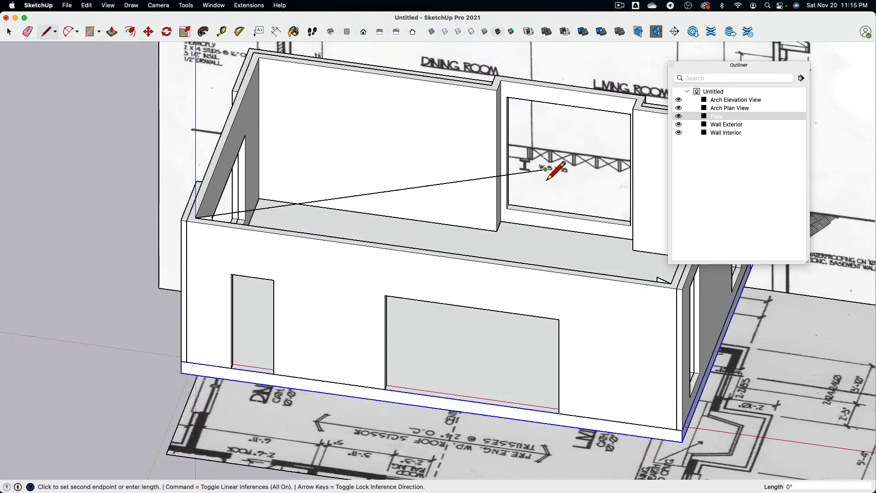
mouse_move(405, 190)
middle_mouse_down()
mouse_move(794, 170)
mouse_move(874, 122)
mouse_move(739, 115)
mouse_move(347, 174)
middle_mouse_up()
scroll(475, 182, "up", 3)
key("Escape")
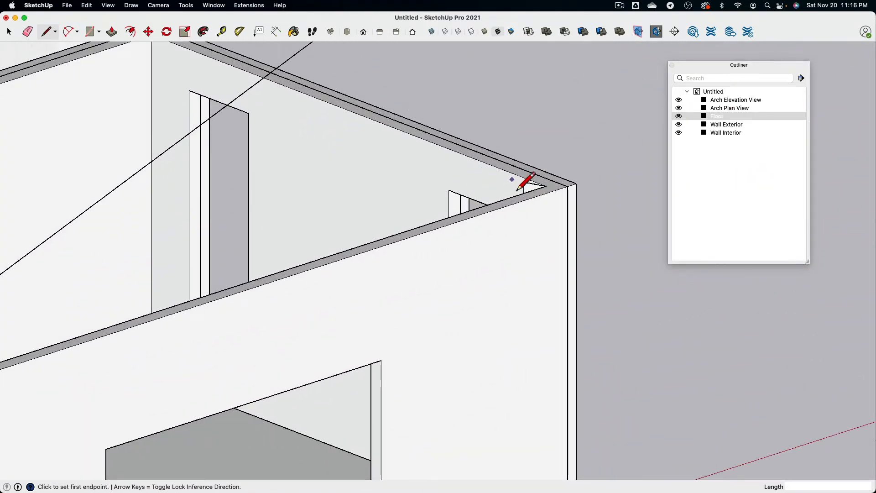
scroll(525, 184, "down", 3)
left_click(523, 182)
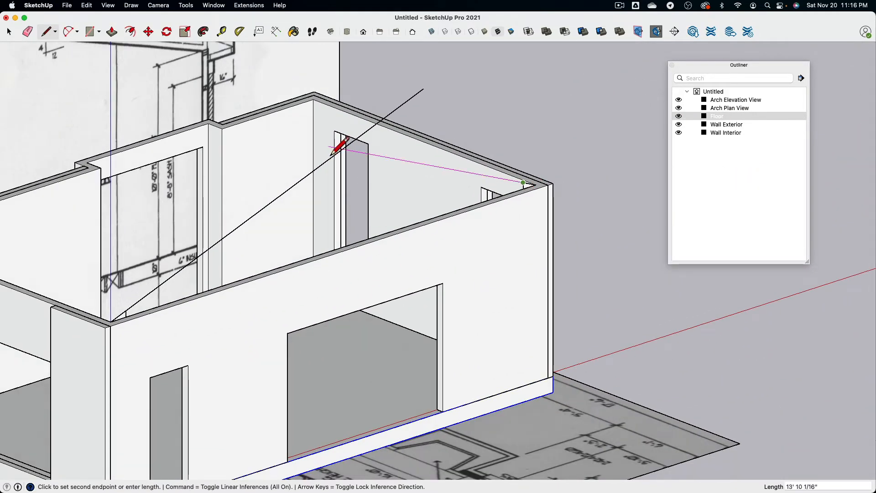
left_click(318, 153)
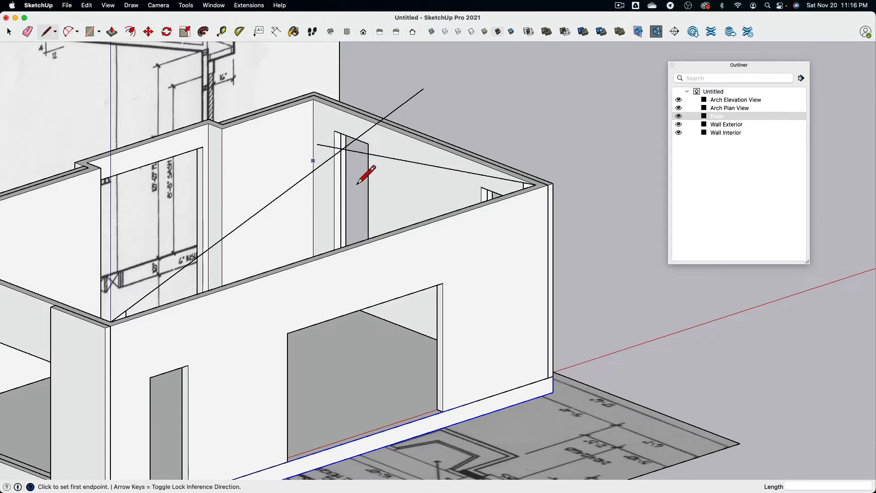
Close the gable face along the wall top, and erase the overshooting slope ends and the triangles' short vertical edges.
left_click(524, 201)
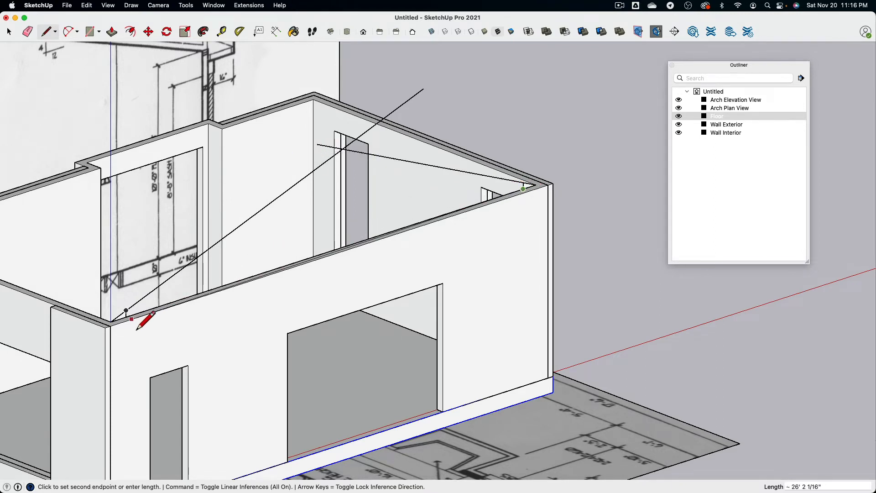
left_click(127, 318)
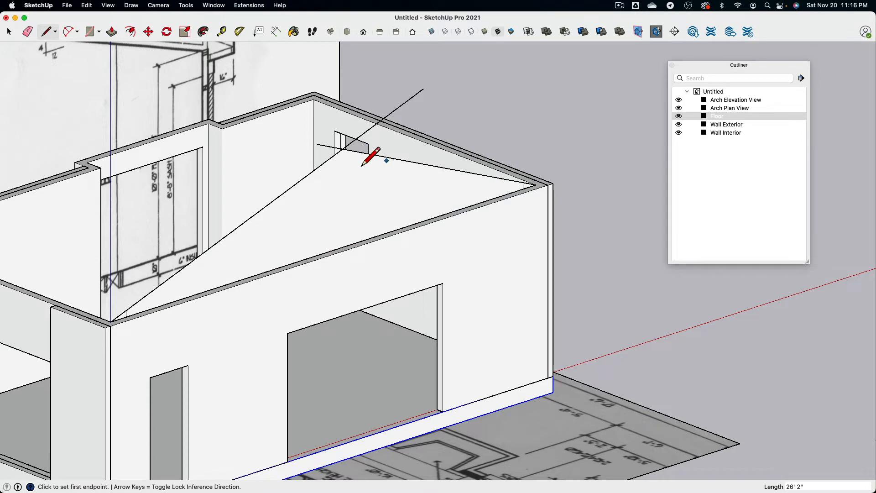
left_click(31, 30)
left_click_drag(402, 98, 423, 118)
left_click_drag(351, 136, 330, 156)
scroll(137, 318, "up", 3)
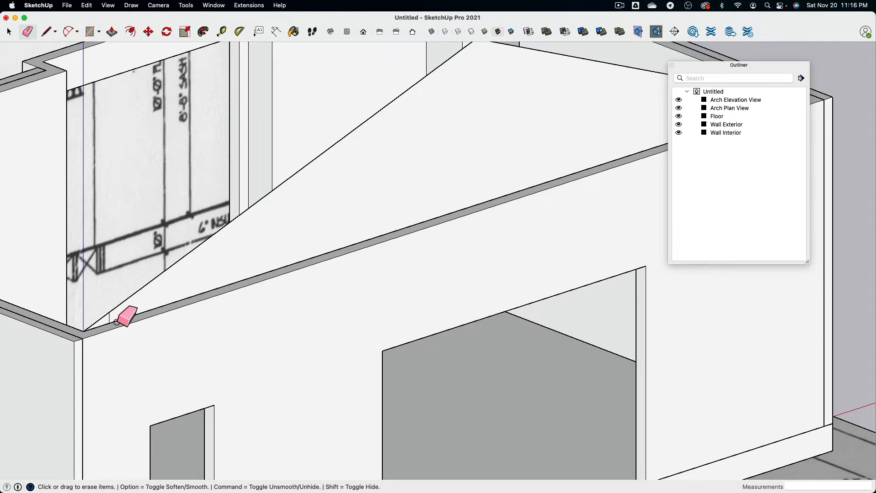
scroll(158, 307, "down", 5)
scroll(547, 191, "up", 8)
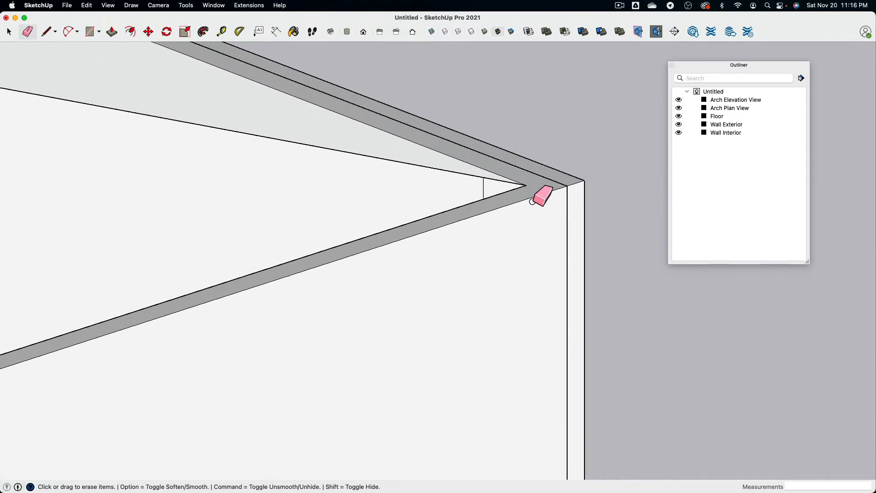
scroll(484, 192, "down", 3)
middle_click_drag(510, 184, 484, 180)
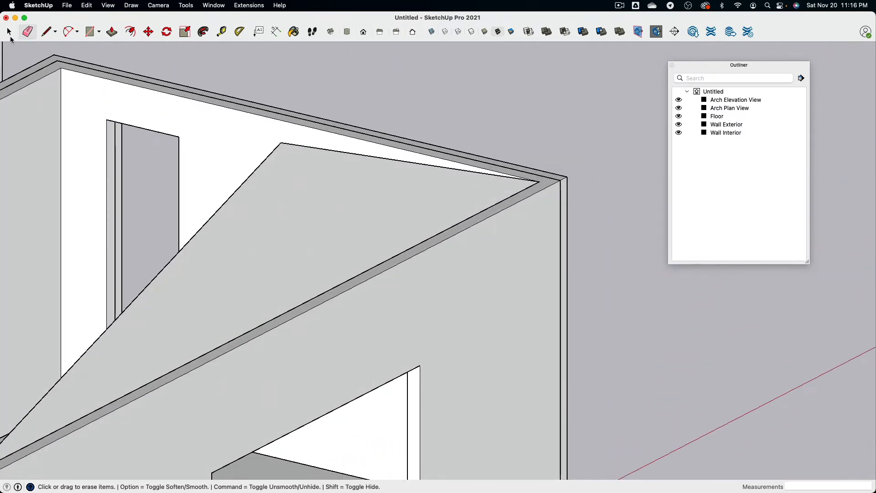
left_click(9, 32)
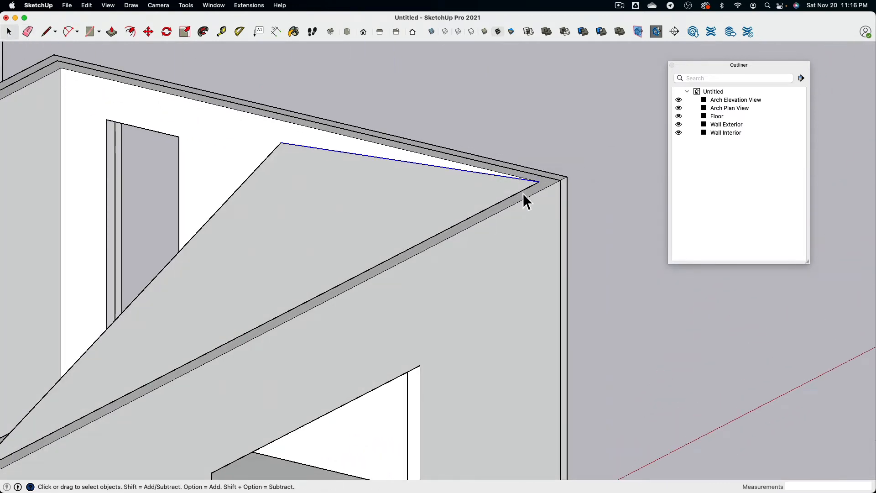
scroll(527, 201, "down", 6)
middle_click_drag(508, 150, 369, 187)
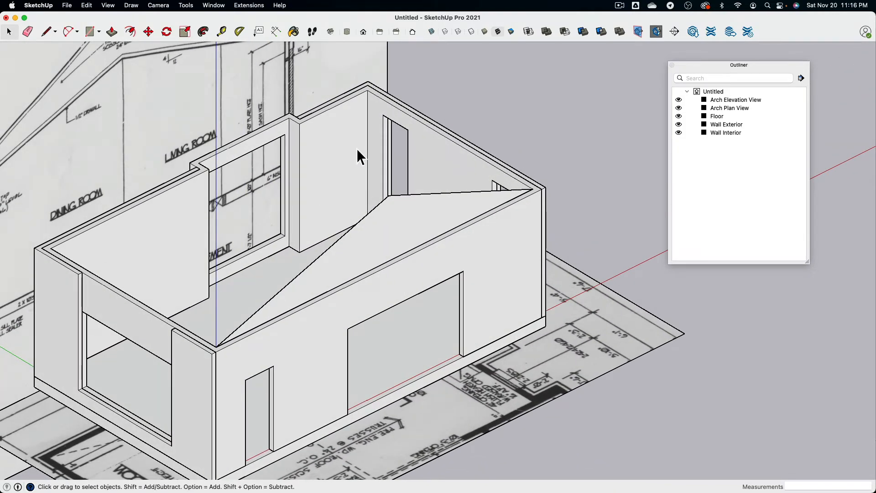
middle_click_drag(356, 149, 328, 216)
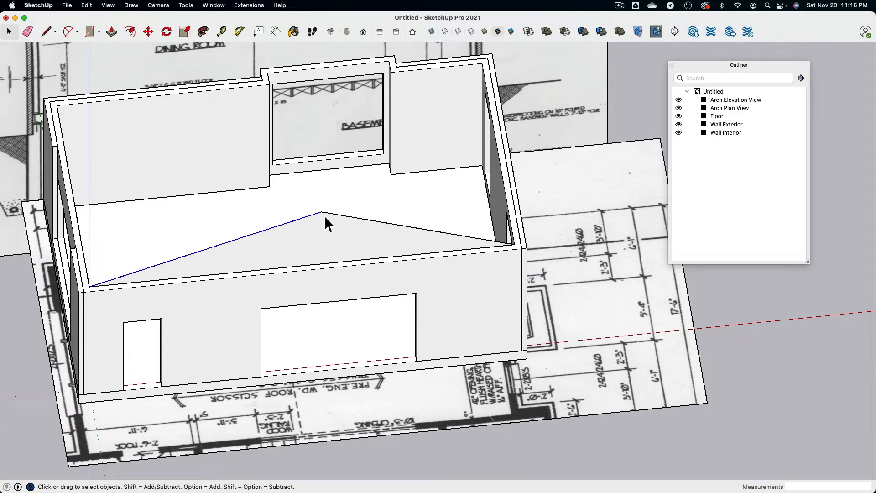
Draw a line about 15' 3" long from the gable peak along the green axis toward the bay wall.
middle_click_drag(297, 113, 333, 257)
left_click(47, 32)
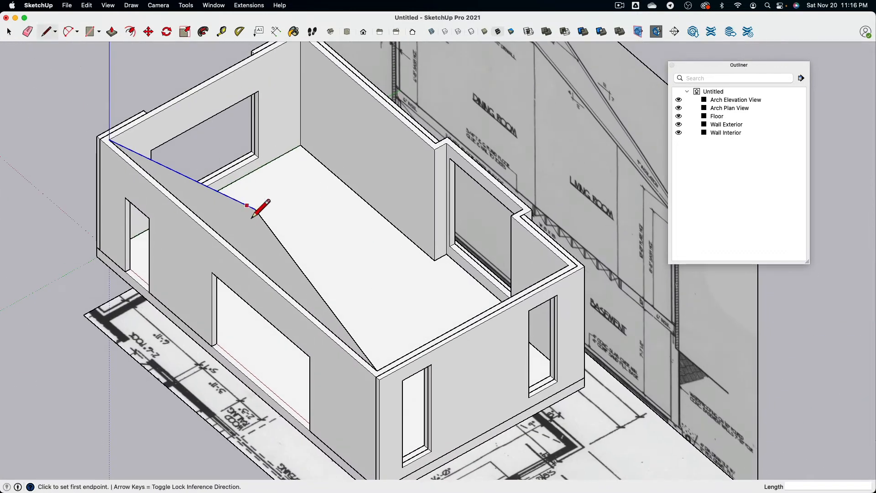
left_click(255, 208)
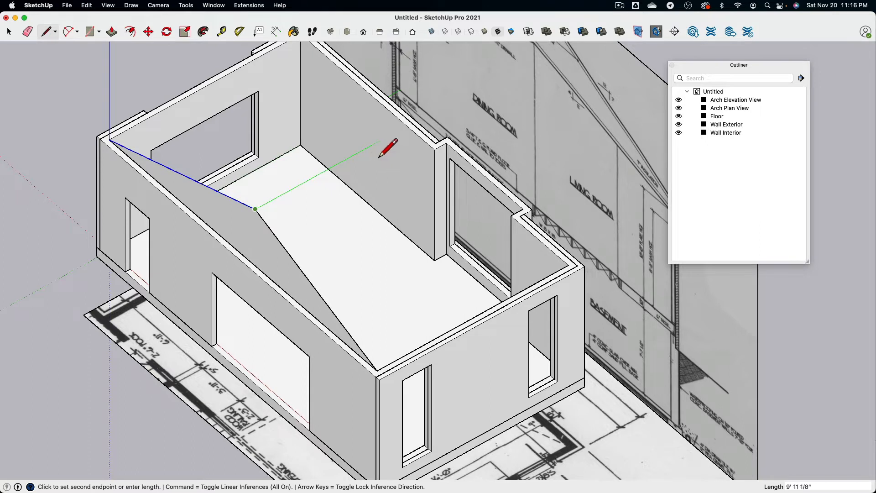
left_click(437, 108)
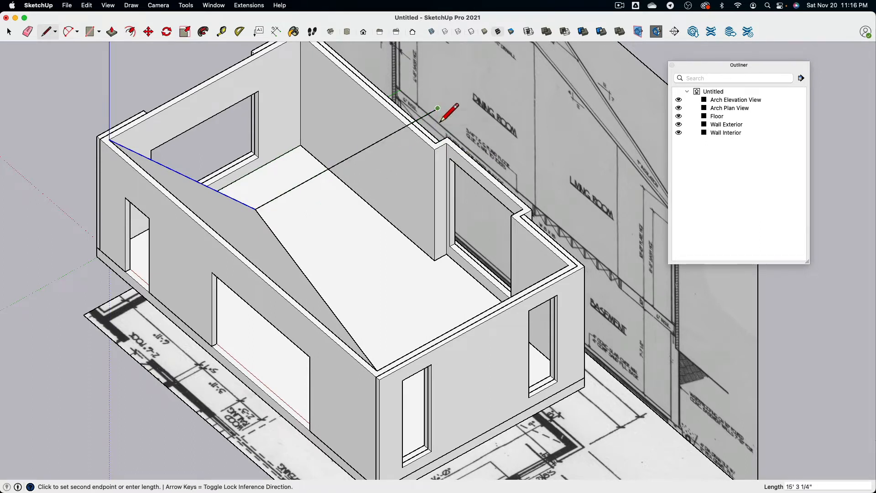
key("Escape")
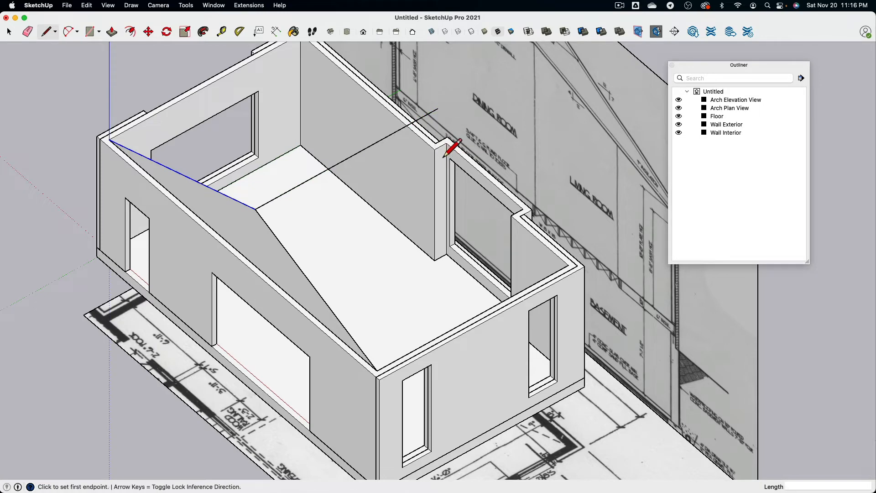
Draw a vertical line up from the inner corner beside the bay and try erasing the horizontal line from the gable peak.
left_click(435, 149)
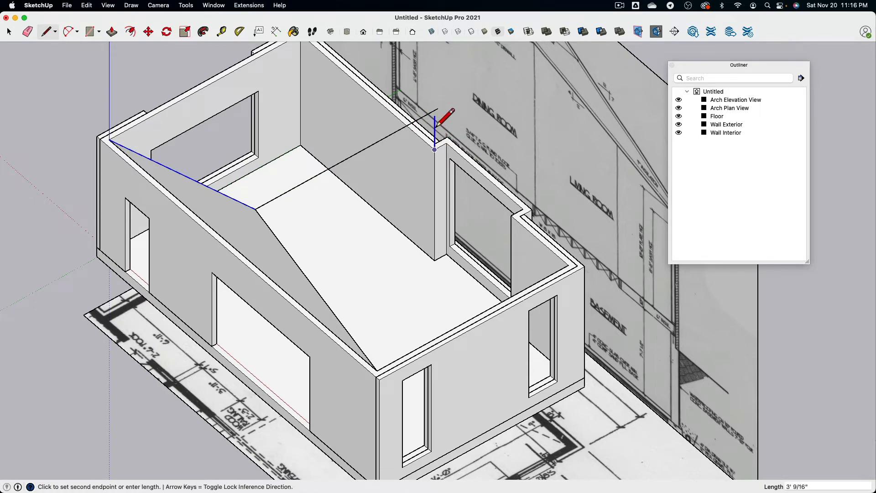
left_click(438, 118)
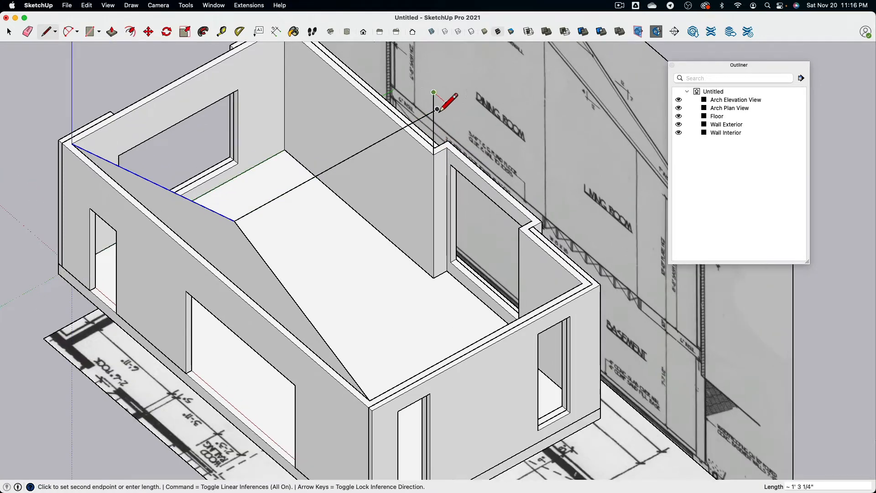
scroll(439, 106, "up", 2)
left_click(27, 32)
scroll(440, 93, "up", 4)
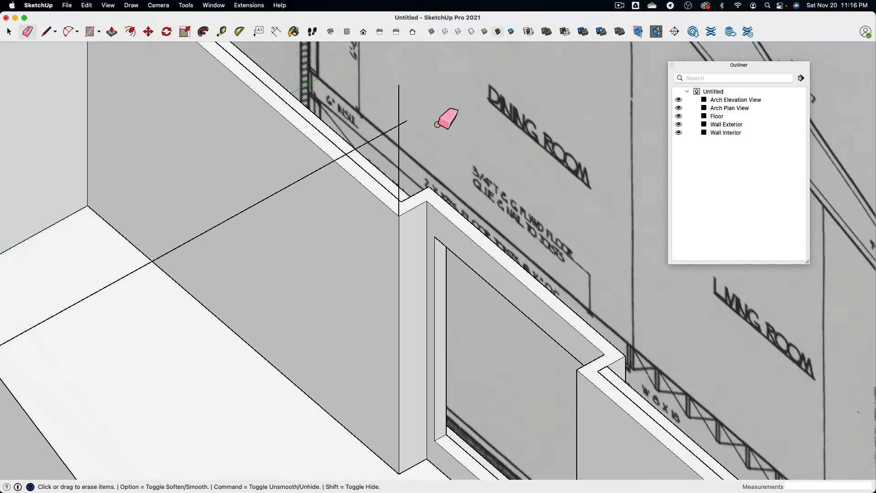
scroll(404, 121, "down", 8)
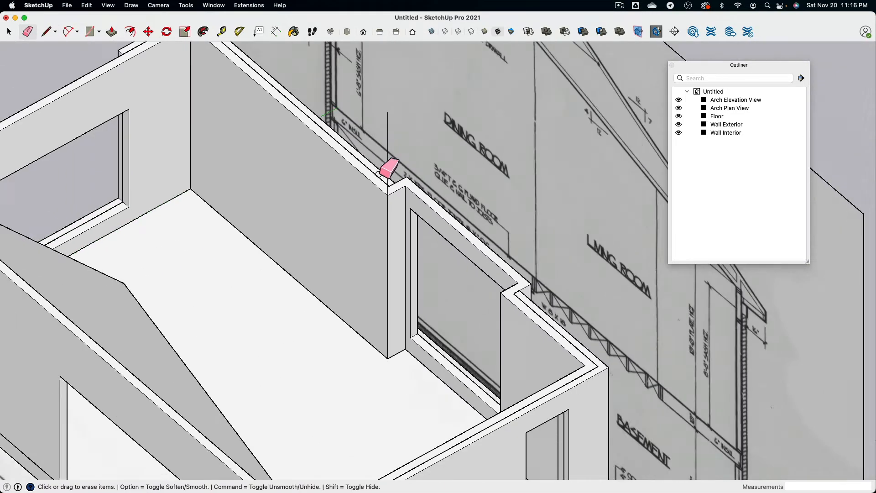
Compare the gable with the building section in Front view and the ridge line with the plan in Top view.
mouse_move(303, 195)
middle_mouse_down()
mouse_move(382, 197)
mouse_move(524, 141)
mouse_move(586, 90)
mouse_move(553, 78)
mouse_move(532, 389)
mouse_move(524, 279)
mouse_move(146, 366)
mouse_move(514, 169)
mouse_move(474, 242)
mouse_move(508, 289)
mouse_move(493, 241)
mouse_move(466, 336)
mouse_move(483, 244)
mouse_move(470, 264)
mouse_move(382, 101)
middle_mouse_up()
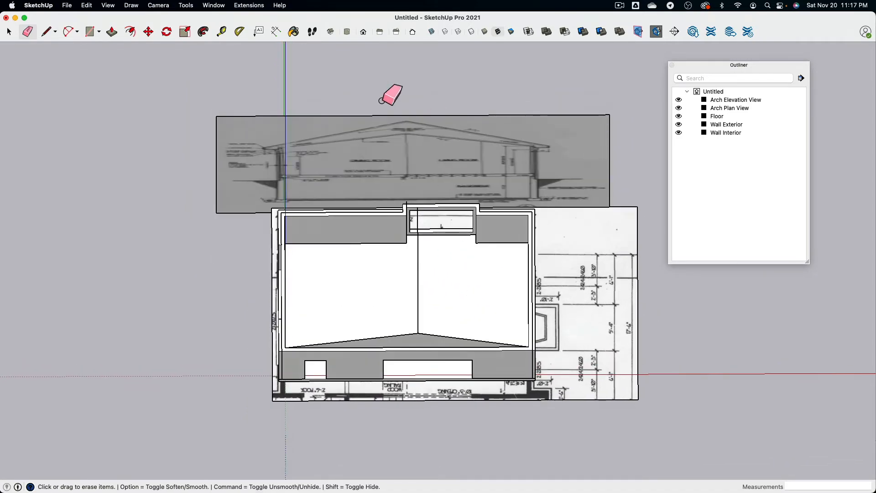
left_click(363, 32)
scroll(467, 294, "up", 2)
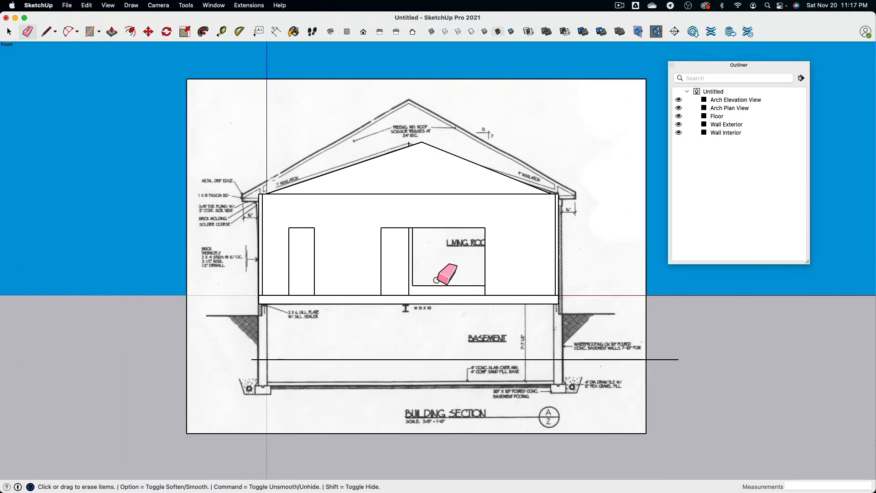
left_click(347, 32)
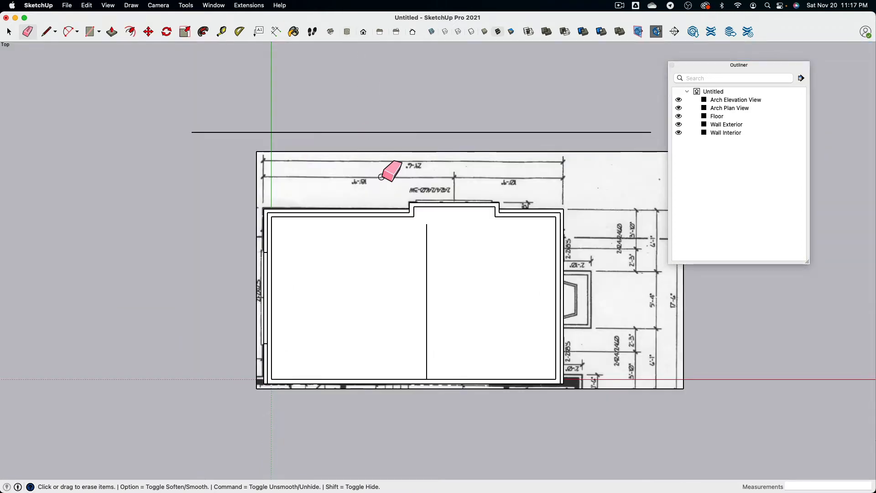
Hide the Floor group so the ridge line can be compared with the plan's cathedral ceiling centre line.
scroll(461, 294, "up", 3)
mouse_move(448, 300)
middle_mouse_down()
mouse_move(431, 280)
mouse_move(447, 180)
middle_mouse_up()
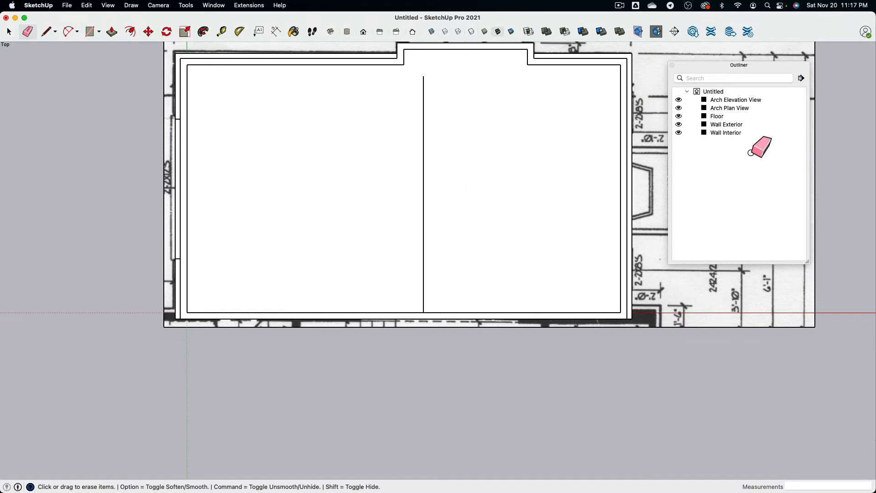
left_click(9, 32)
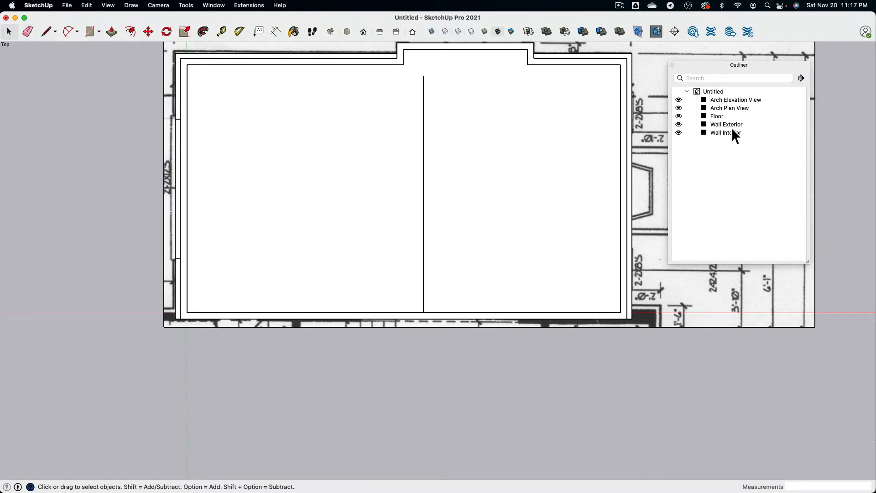
left_click(679, 116)
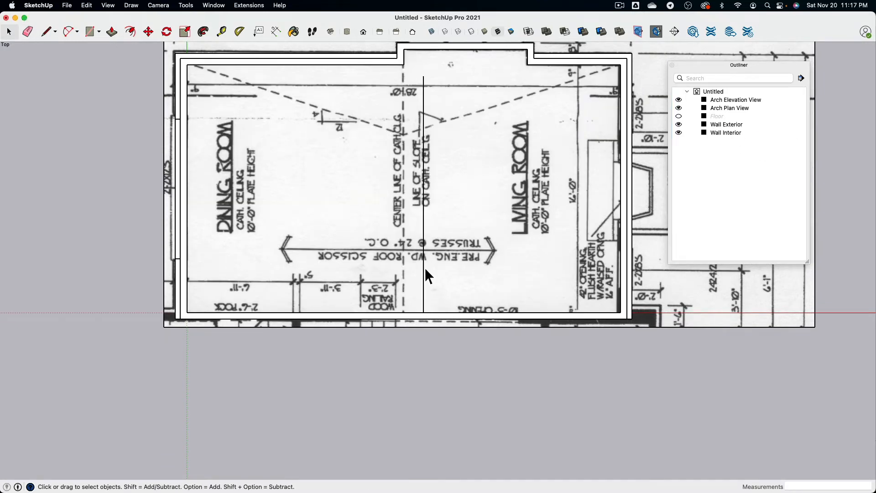
Delete the gable face together with its edges and the ridge line running from its peak.
middle_click_drag(439, 279, 407, 67)
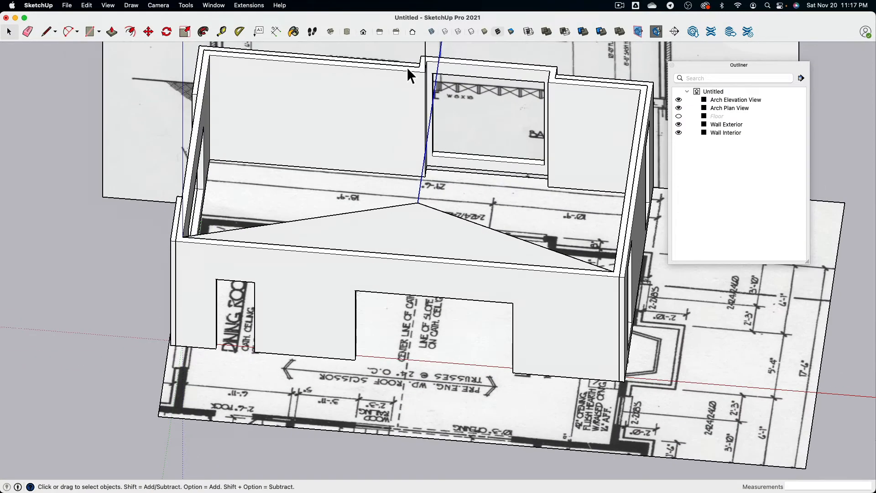
left_click(436, 222)
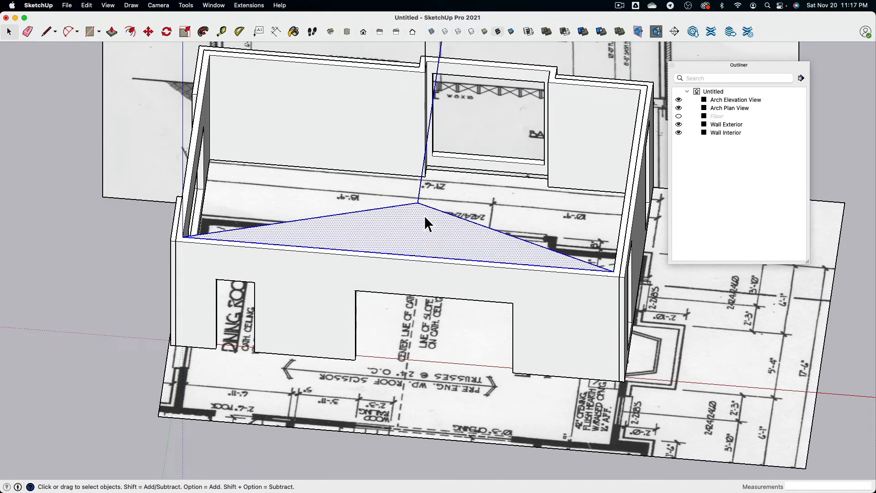
key("Delete")
Hide the Arch Elevation View and Arch Plan View groups.
middle_click_drag(268, 212, 487, 177)
left_click(678, 101)
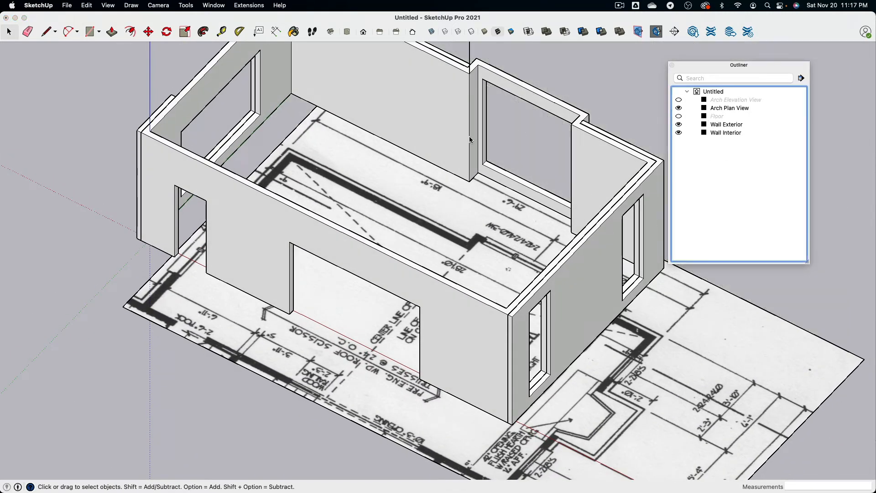
left_click(679, 108)
middle_click_drag(98, 108, 21, 53)
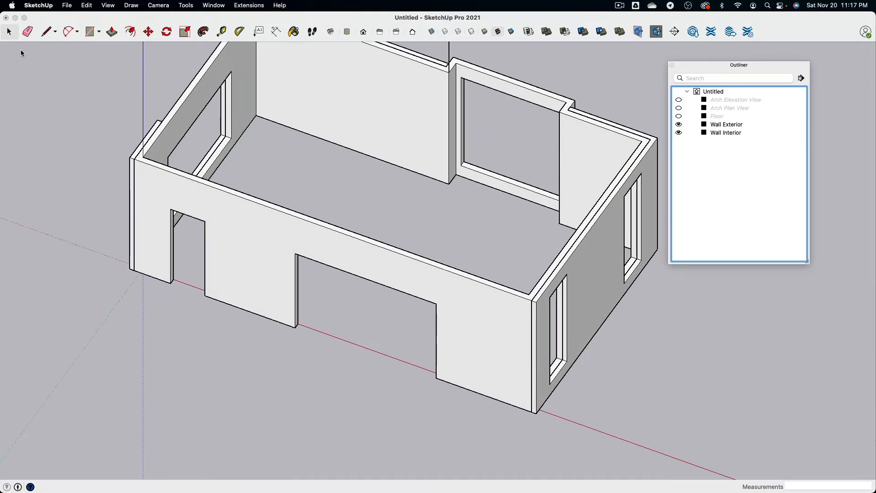
Draw a slope triangle at the dining-room end's inner wall corner: 12" along the wall top, 4" up, and closed back to the corner.
left_click(47, 31)
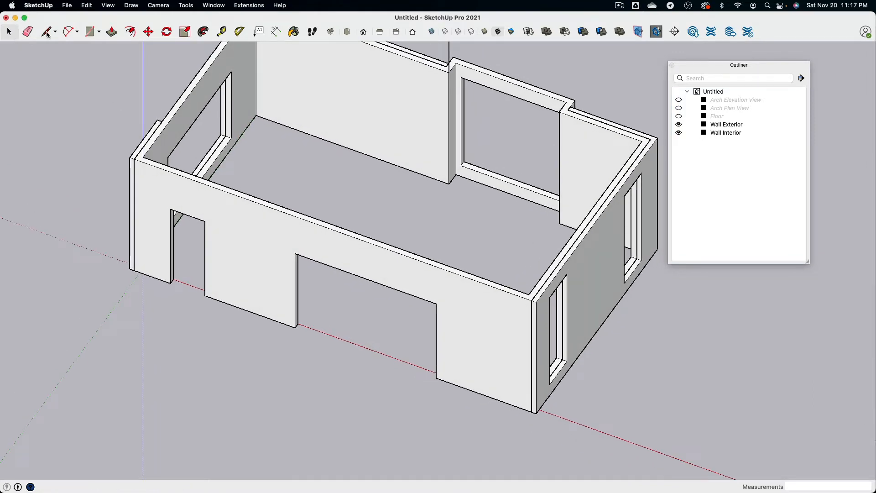
left_click(144, 159)
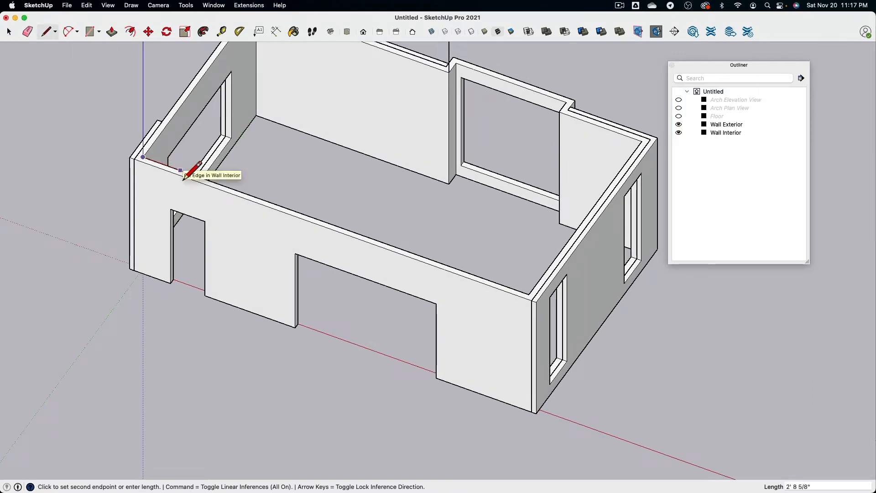
type("12")
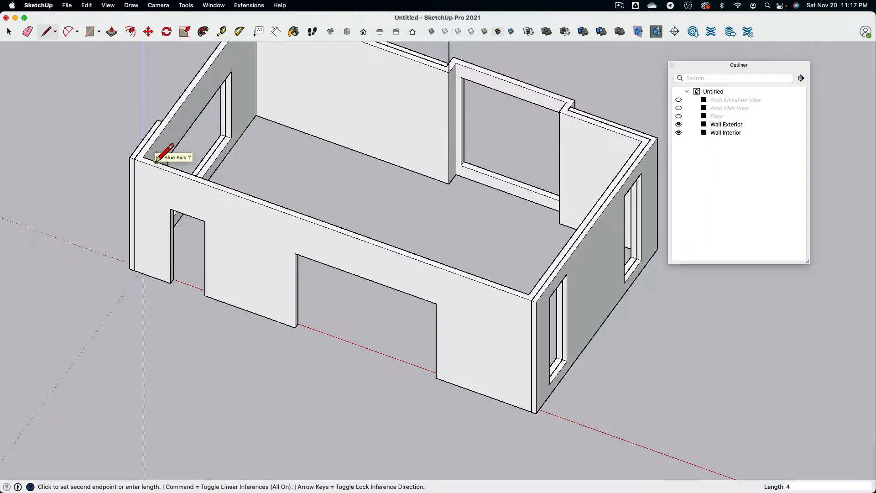
key("Return")
scroll(137, 156, "up", 4)
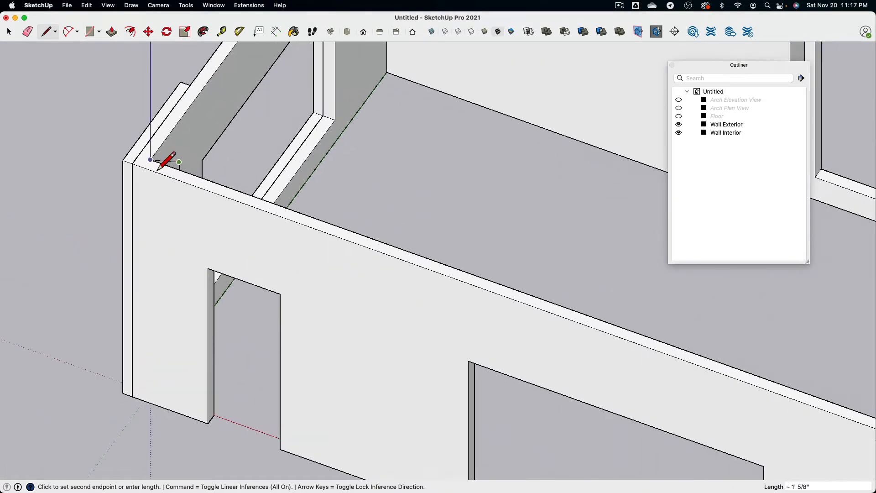
left_click(155, 169)
Extend the dining-room slope line along its own direction from the triangle's upper corner to well past the room's centre.
scroll(176, 173, "down", 4)
left_click(178, 162)
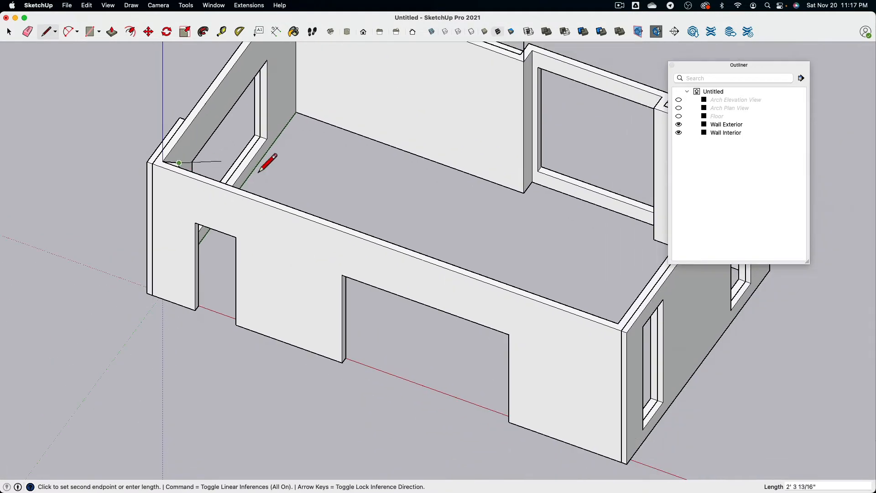
left_click(542, 194)
Draw a matching slope triangle at the opposite inner wall corner, 12" along the wall top and 4" up, closed to the corner.
scroll(587, 320, "up", 5)
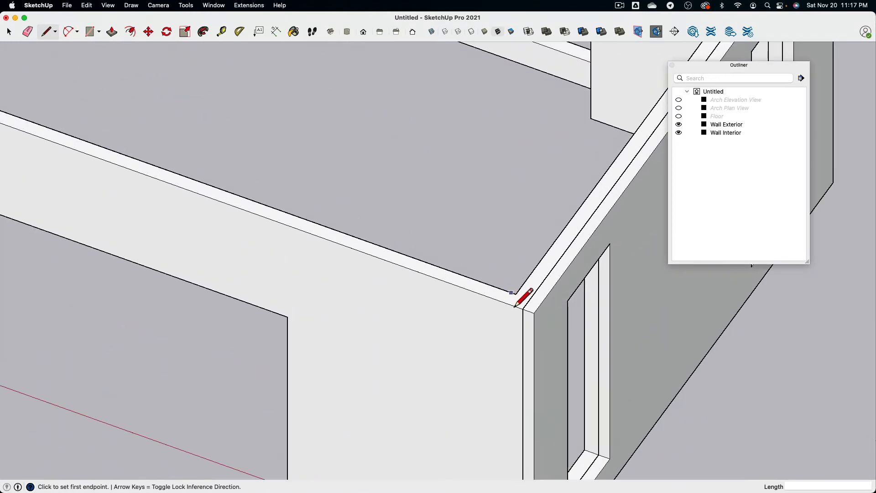
left_click(618, 323)
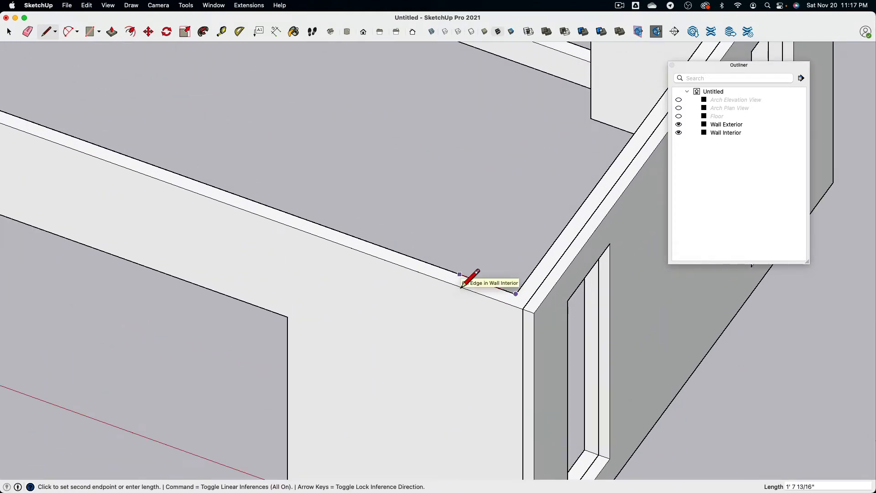
type("12")
key("Return")
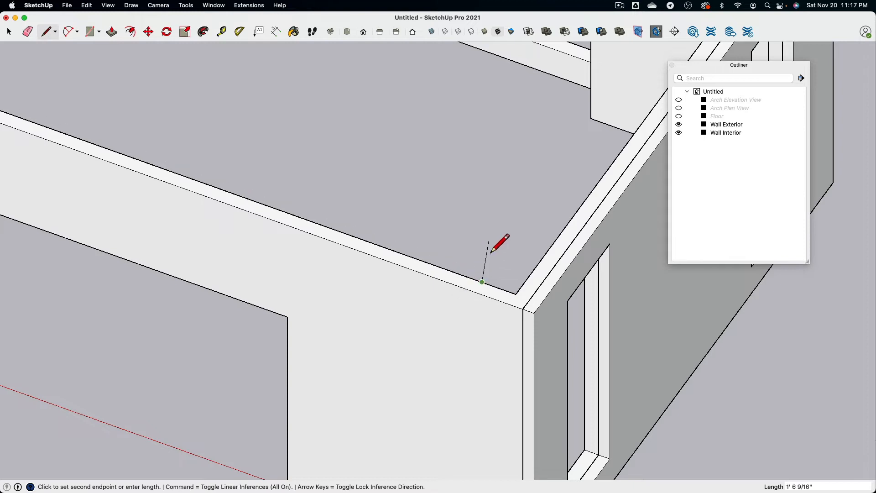
type("4")
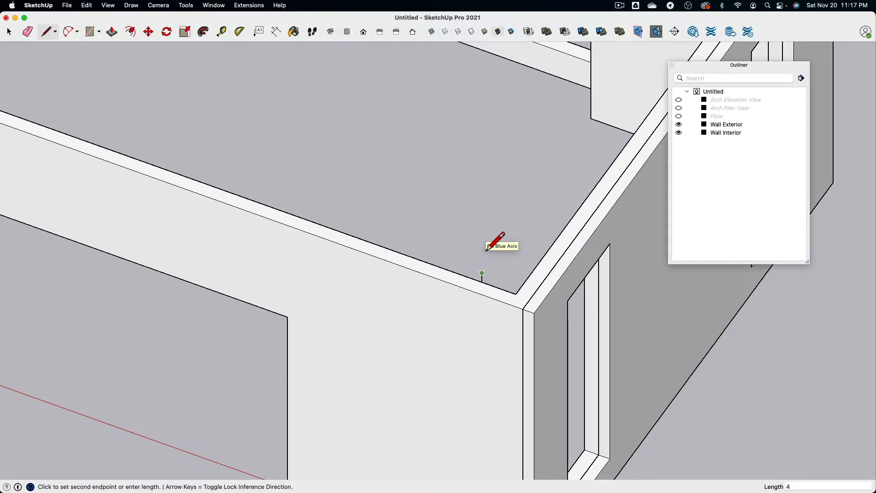
key("Return")
left_click(516, 294)
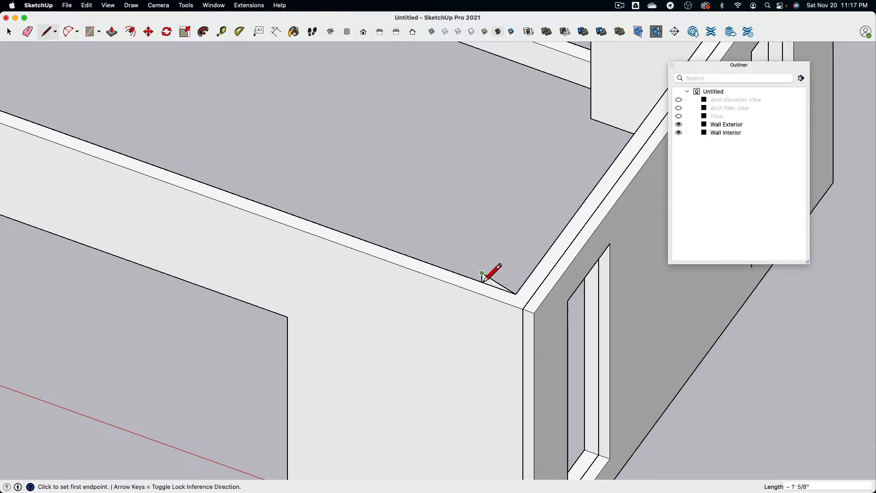
Extend the second slope line until it crosses the first one, and check the crossing in Front view.
left_click(482, 282)
scroll(484, 276, "down", 6)
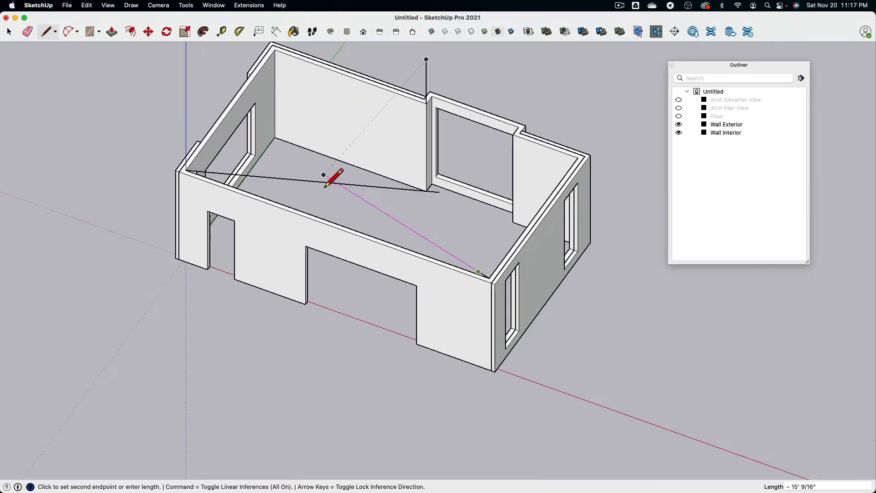
middle_click_drag(323, 186, 461, 55)
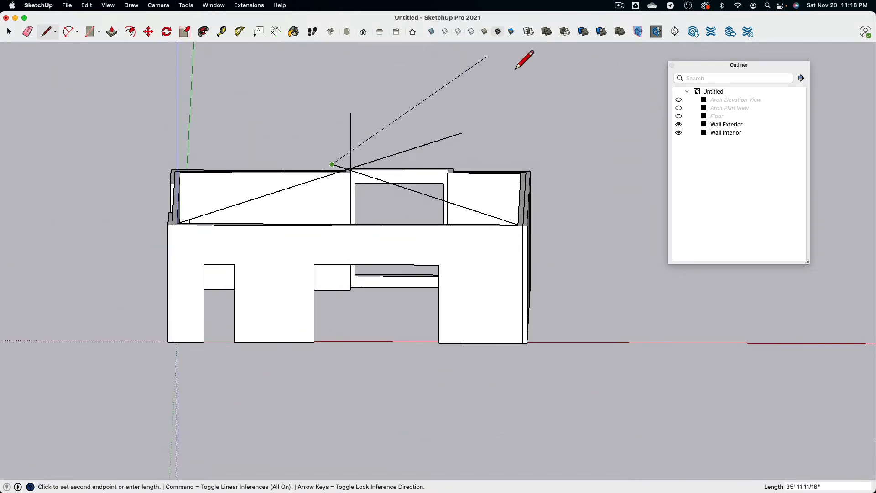
left_click(361, 31)
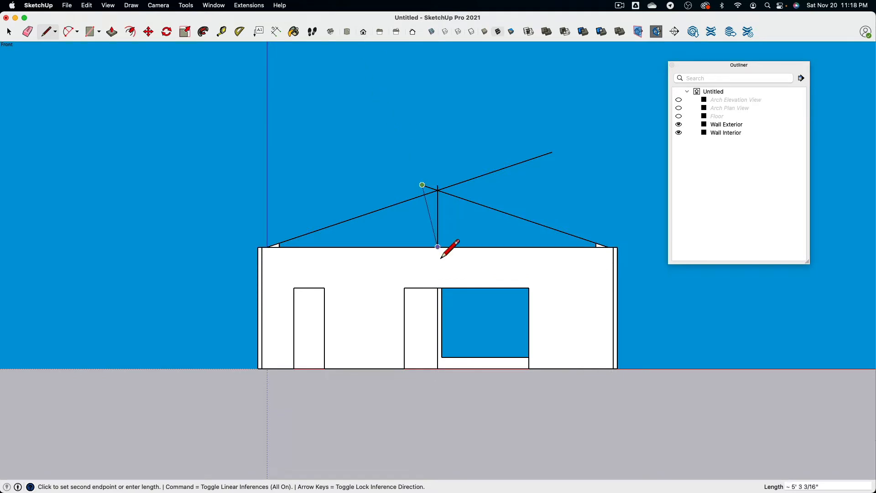
scroll(437, 246, "up", 3)
key("Escape")
scroll(445, 248, "down", 2)
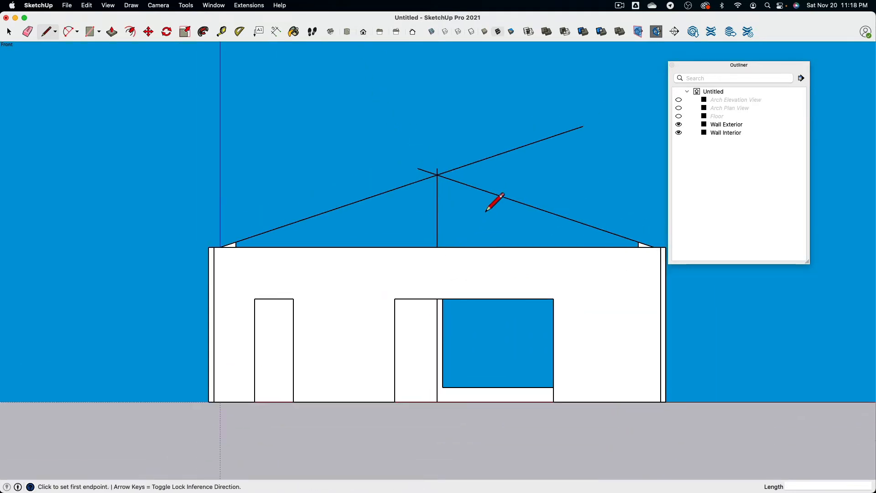
Connect the top of the vertical line at the bay to the slopes' crossing point, and draw a vertical from there to the wall top.
middle_click_drag(486, 214, 499, 161)
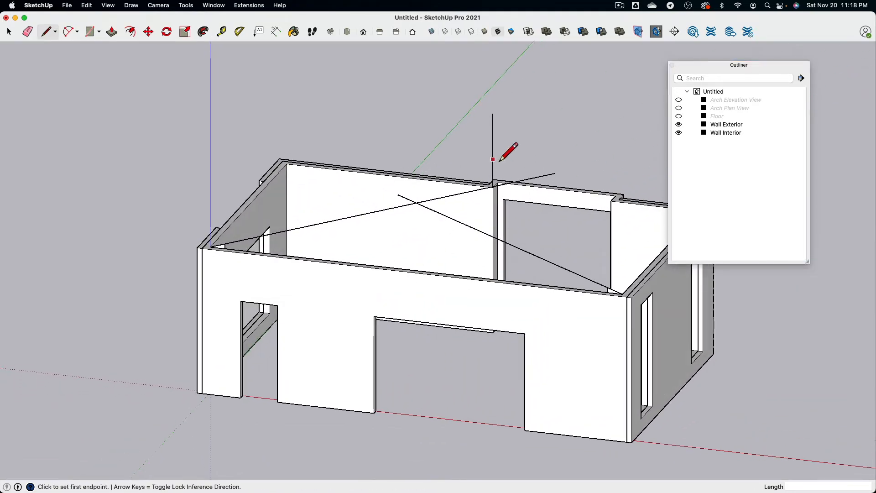
left_click(493, 115)
left_click(416, 202)
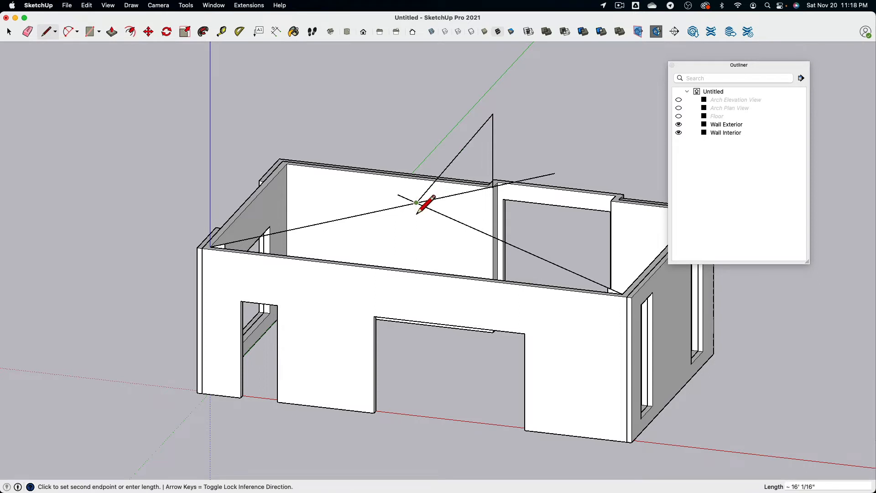
left_click(417, 271)
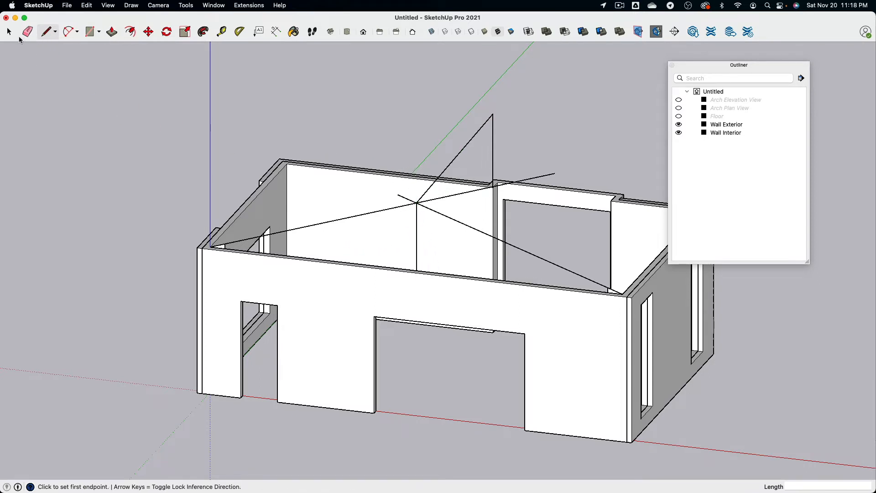
Erase the slope overshoots, the ridge and vertical helper lines, and the short vertical edges of both slope triangles.
left_click(27, 32)
scroll(616, 287, "up", 6)
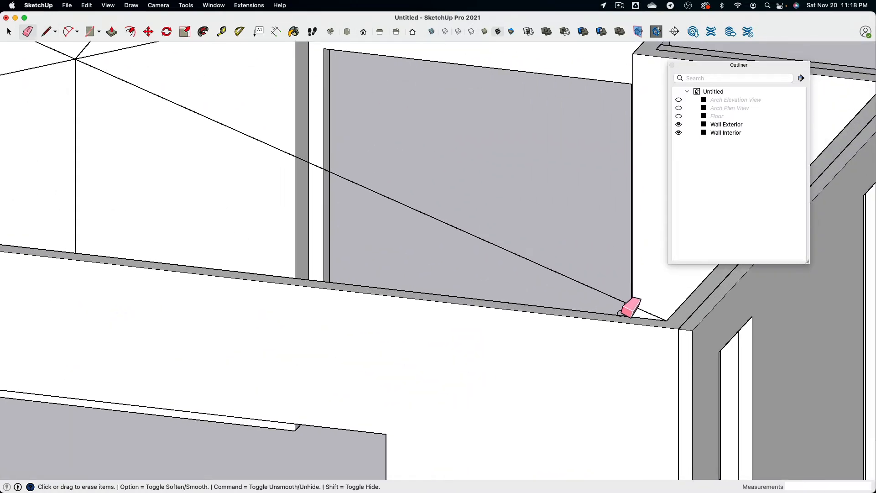
scroll(358, 180, "down", 6)
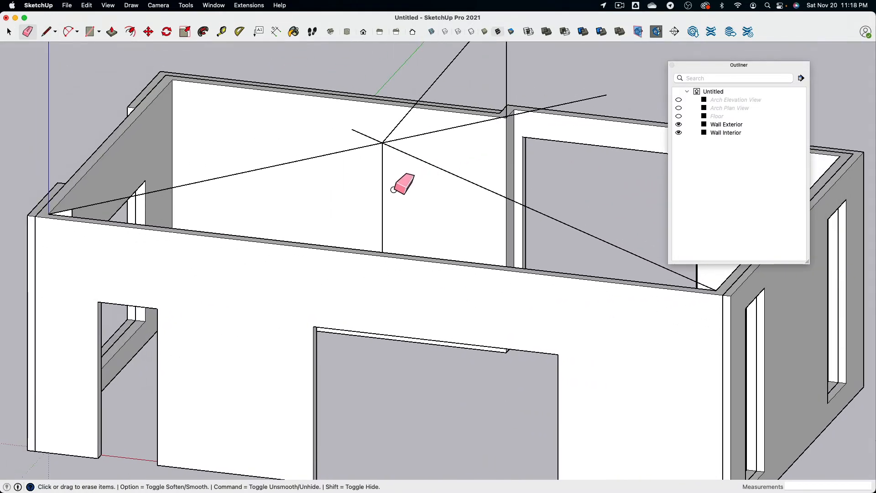
mouse_move(398, 152)
left_mouse_down()
mouse_move(381, 143)
mouse_move(511, 89)
left_mouse_up()
scroll(308, 182, "up", 8)
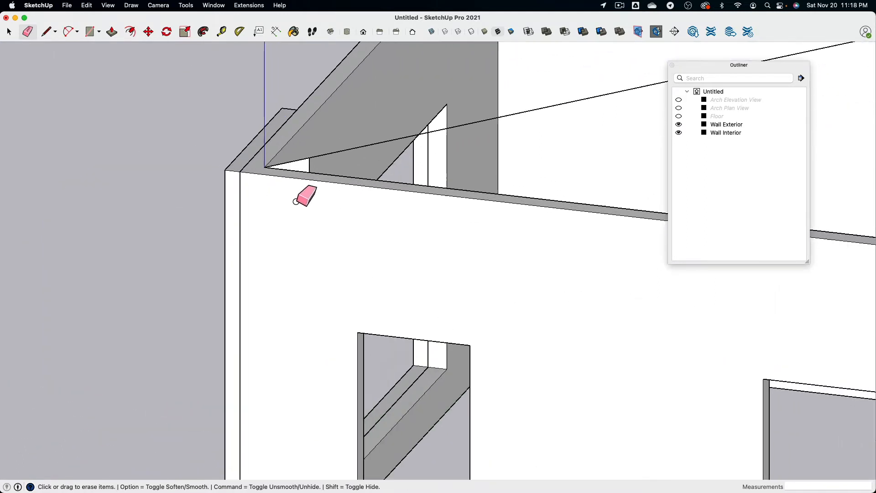
Close the gable into a face with a 28' line along the wall top between the two inner corners.
left_click(47, 32)
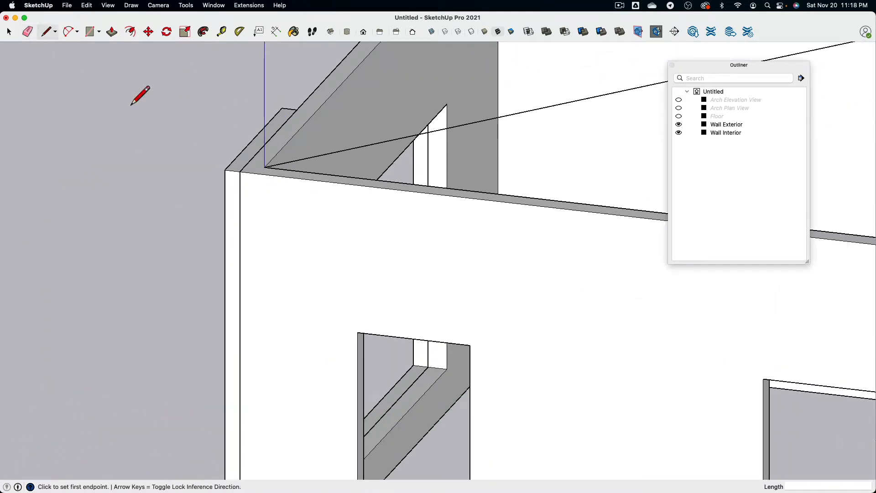
left_click(272, 178)
scroll(320, 178, "down", 5)
scroll(329, 198, "up", 8)
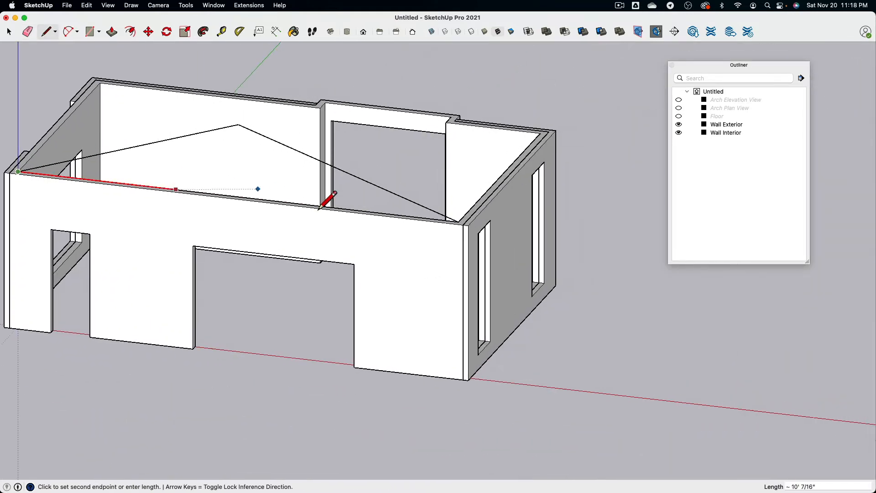
left_click(496, 226)
scroll(495, 228, "down", 6)
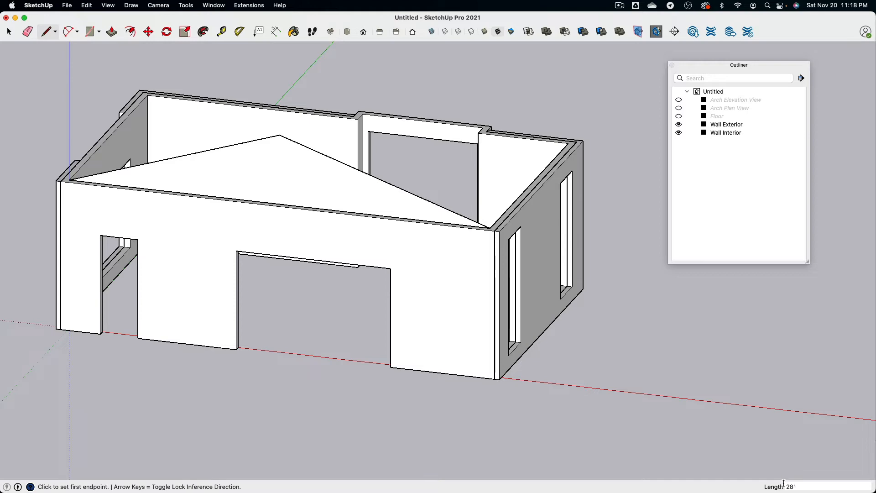
Show the Arch Elevation View group and compare the gable's slopes with the section's ceiling line in Front view.
middle_click_drag(317, 284, 297, 285)
scroll(282, 268, "up", 2)
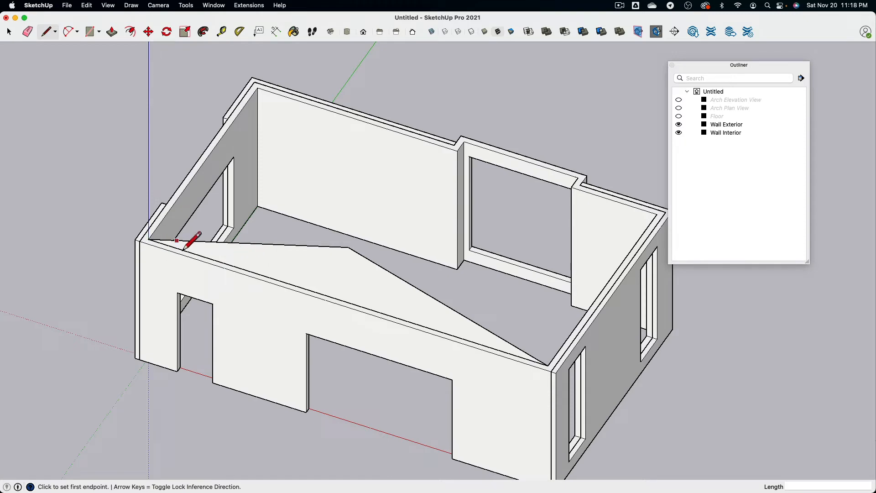
middle_click_drag(372, 276, 496, 118)
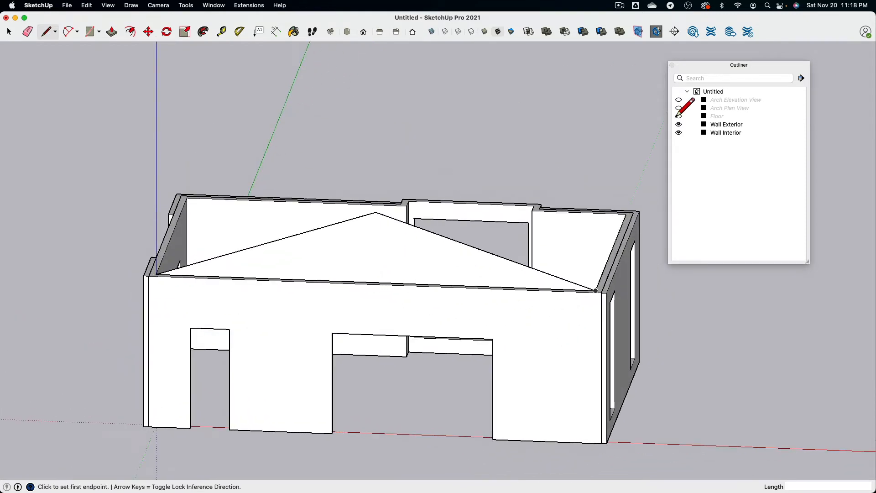
left_click(679, 100)
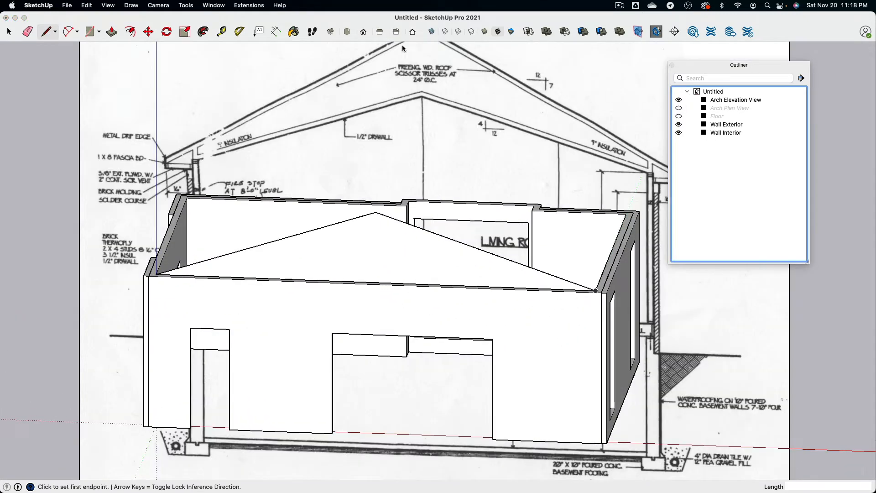
left_click(363, 32)
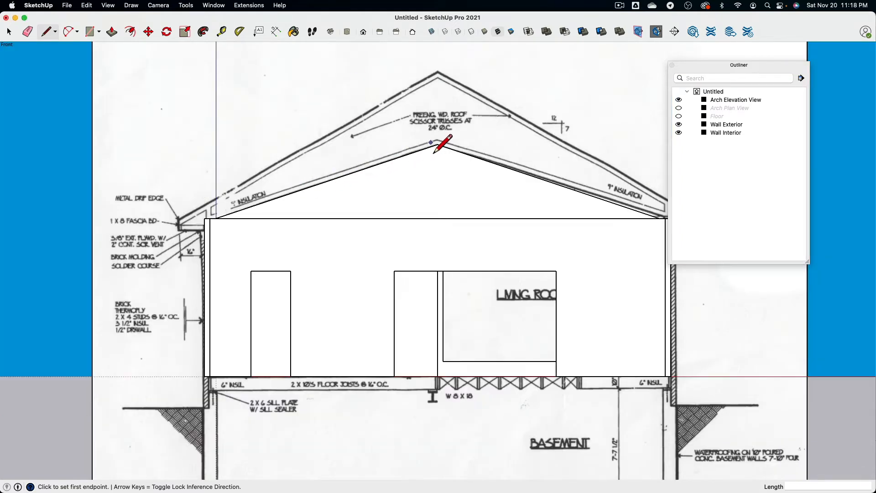
scroll(214, 222, "up", 5)
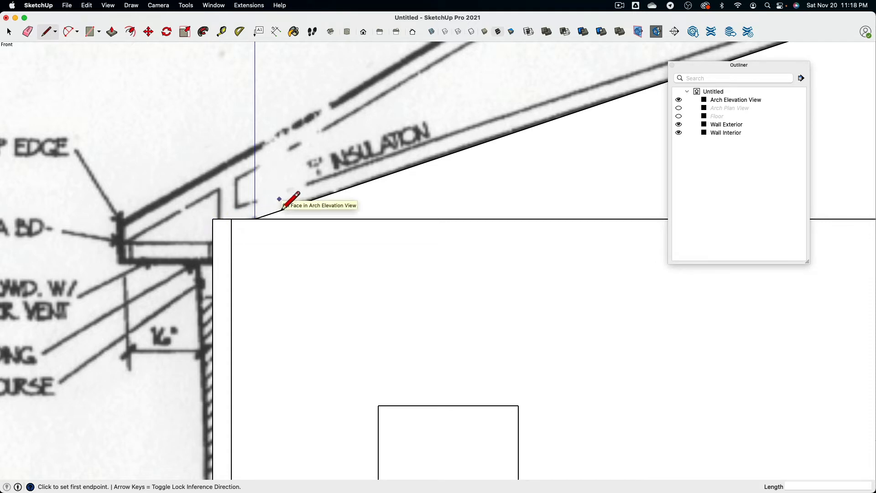
Check how the gable's low corner meets the section and the walls by toggling the Wall Interior and Wall Exterior groups.
scroll(283, 208, "down", 4)
scroll(282, 208, "up", 2)
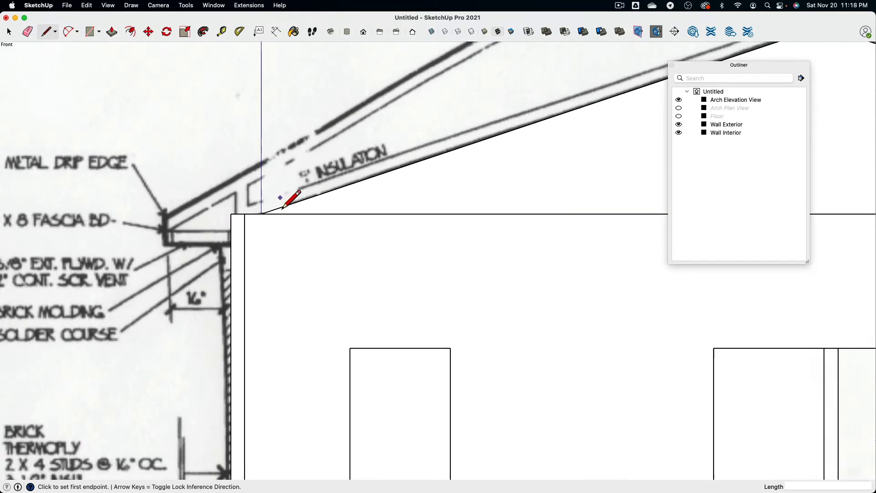
left_click(679, 132)
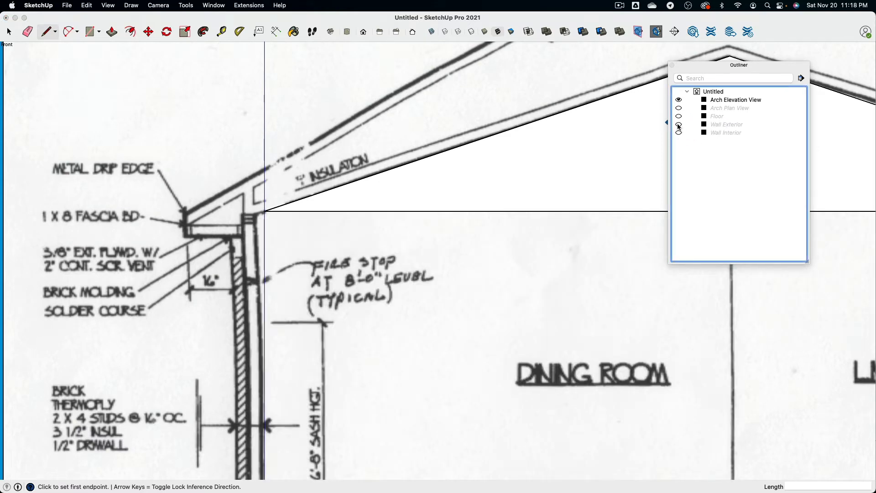
left_click(678, 125)
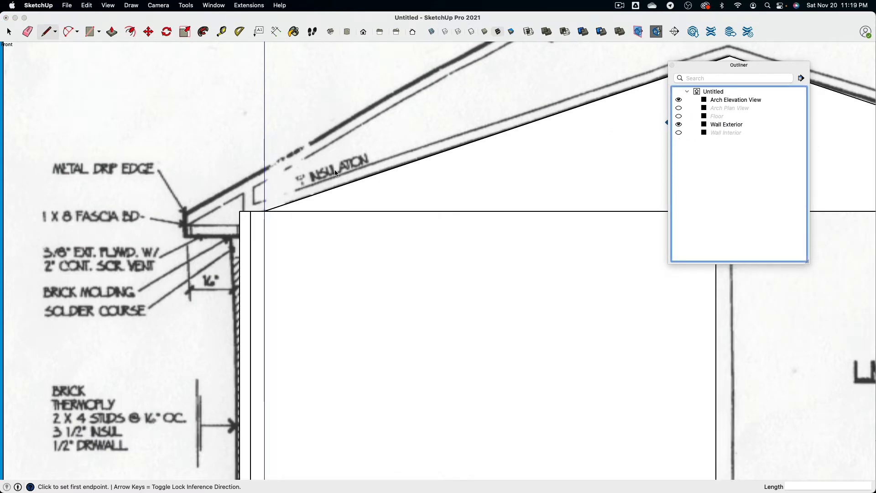
mouse_move(335, 172)
middle_mouse_down()
mouse_move(312, 210)
mouse_move(311, 248)
middle_mouse_up()
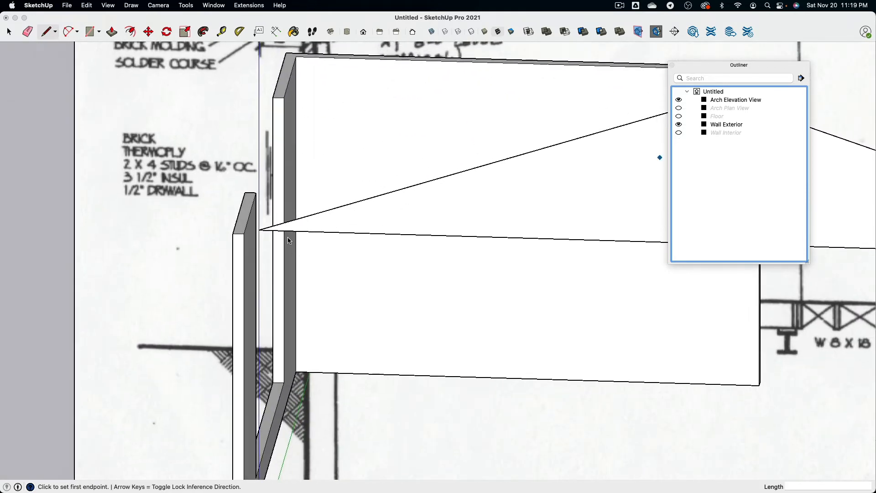
left_click(678, 132)
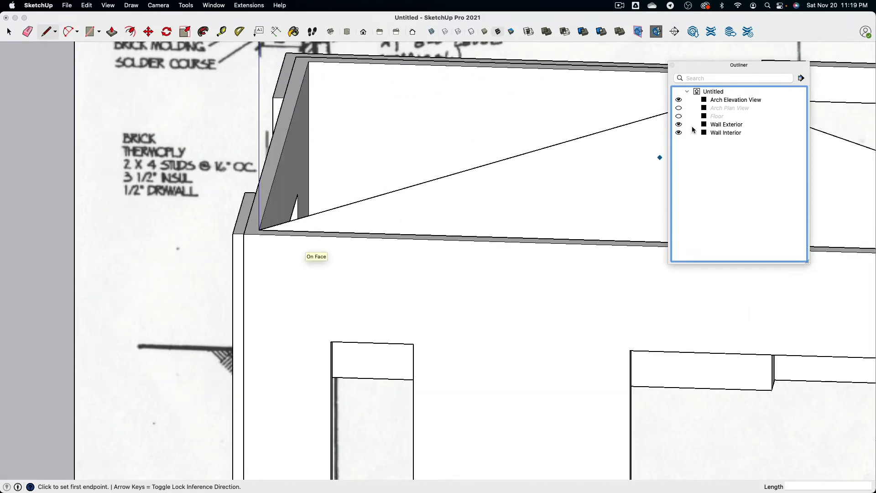
Hide the Wall Exterior group and bring the whole gable into sight against the building section in Front view.
left_click(684, 123)
scroll(340, 215, "down", 3)
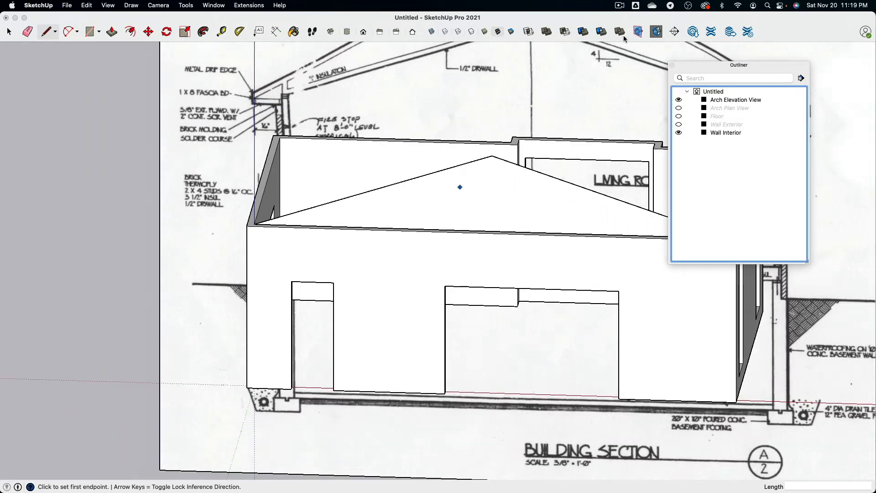
left_click(365, 33)
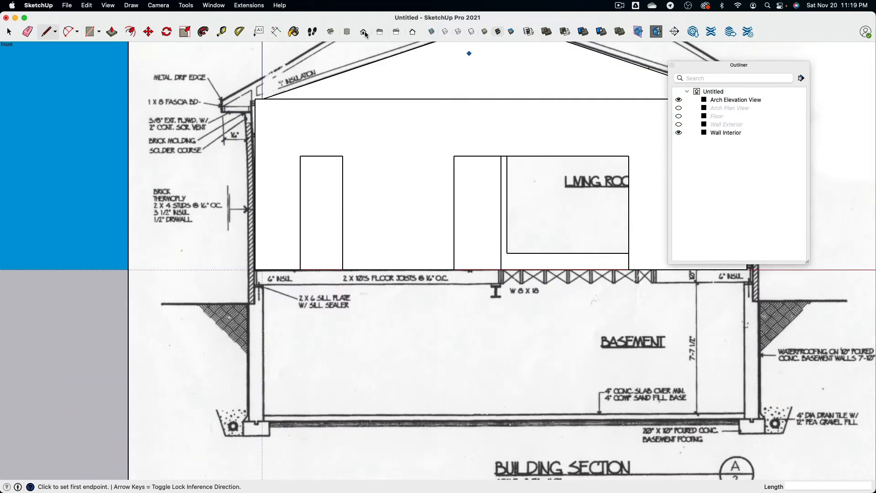
middle_click_drag(412, 80, 322, 248, "shift")
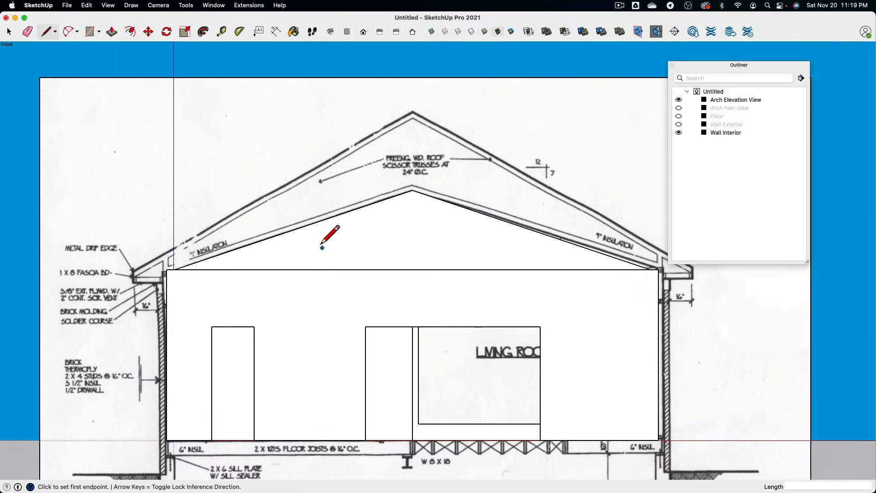
left_click(131, 33)
scroll(326, 241, "up", 4)
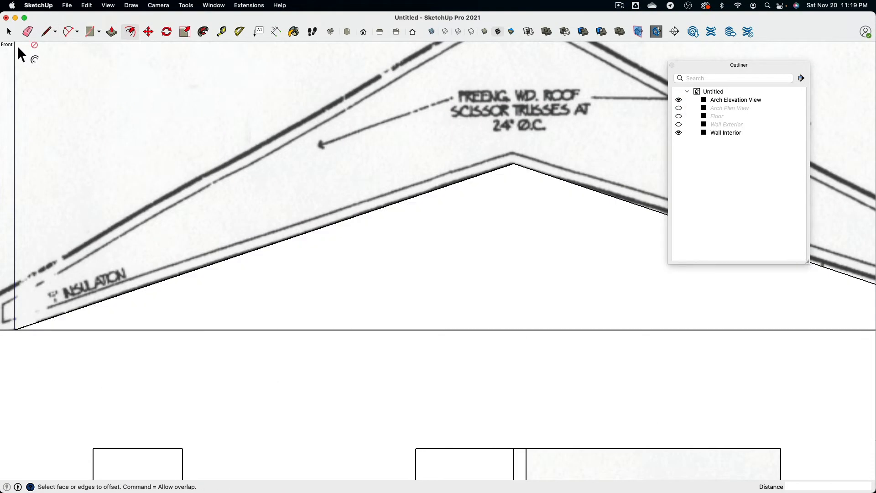
key("space")
scroll(306, 235, "down", 3)
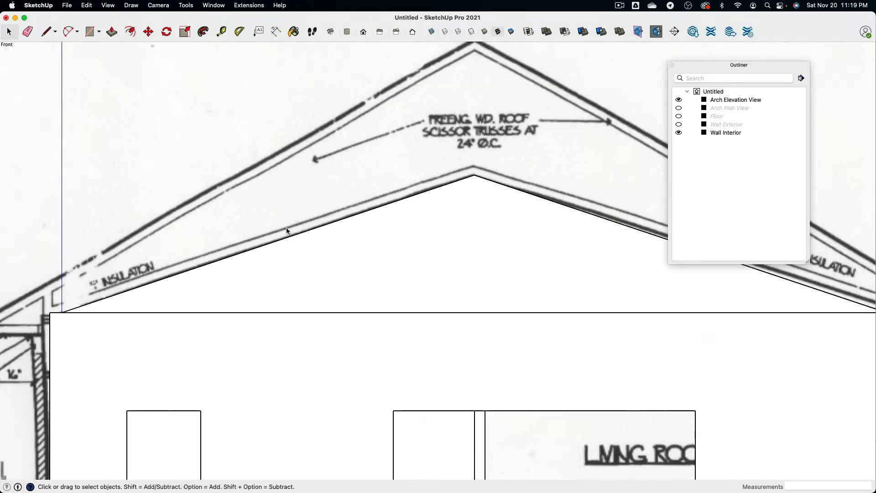
left_click(135, 34)
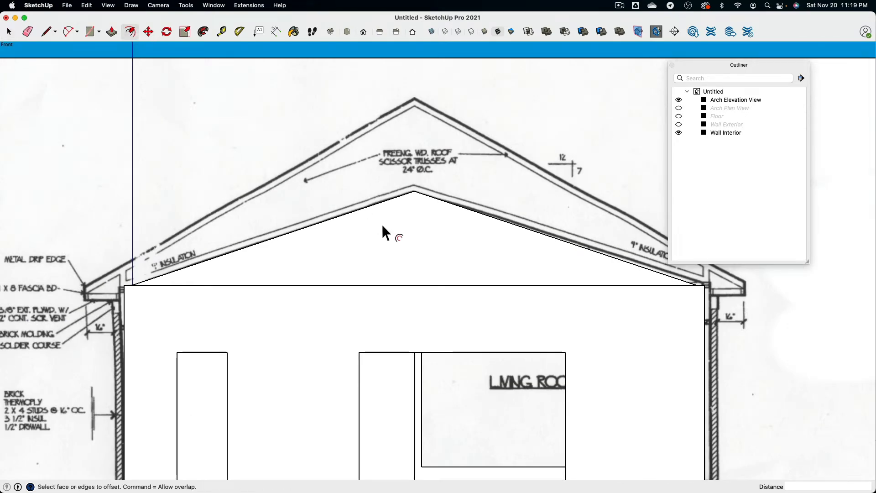
left_click(390, 228)
key("space")
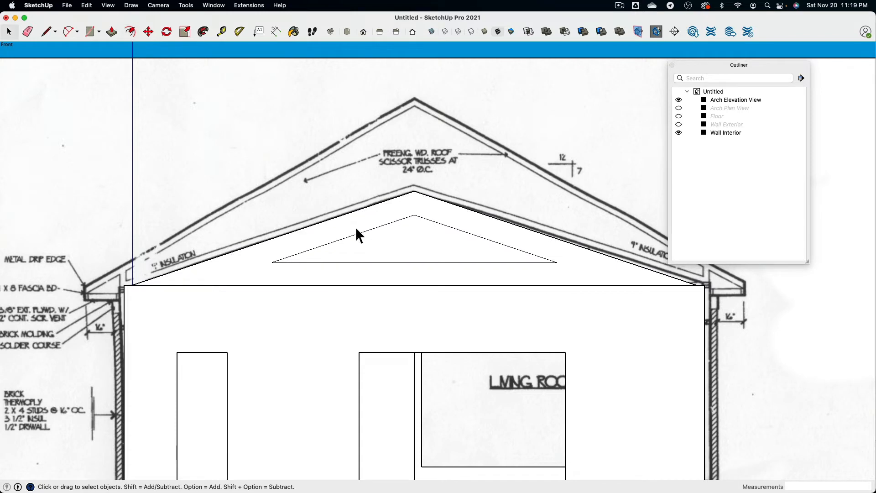
Offset the gable face's outline outward by 5 inches to give the ceiling its thickness.
left_click_drag(369, 226, 332, 192)
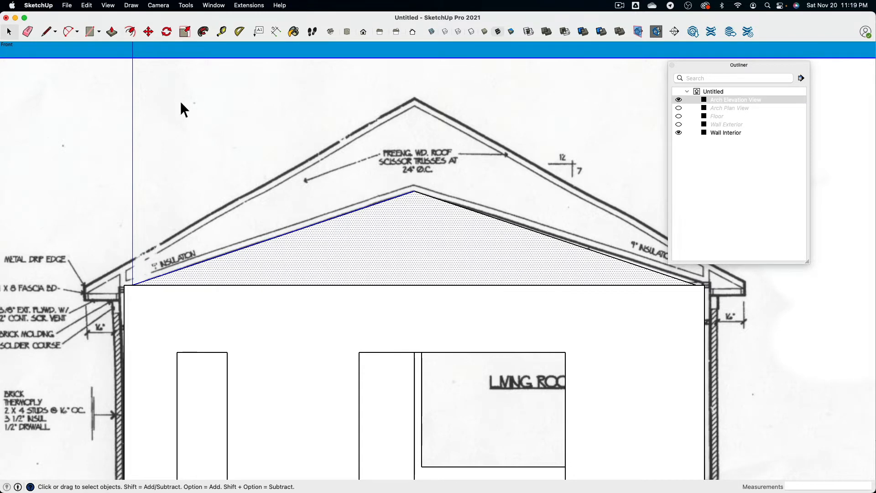
left_click(130, 31)
left_click(354, 214)
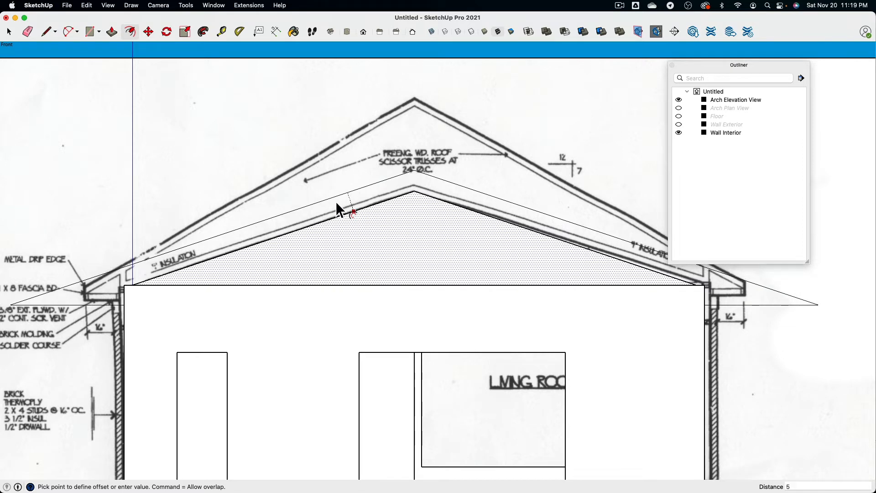
left_click(336, 201)
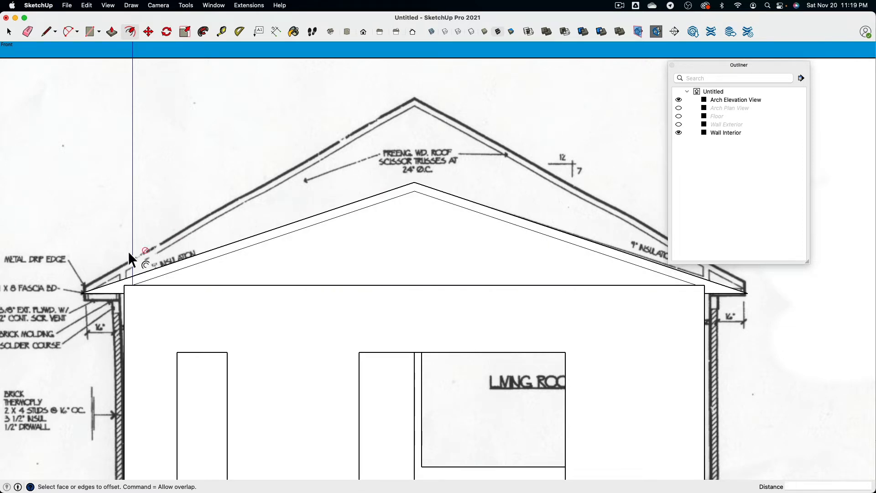
At the gable's left end, draw a vertical from the wall's outer corner to the offset slope and a 5" line joining the outer and inner corners.
scroll(128, 251, "up", 3)
scroll(216, 259, "down", 4)
middle_click_drag(216, 260, 264, 322)
scroll(179, 325, "up", 5)
scroll(179, 326, "up", 2)
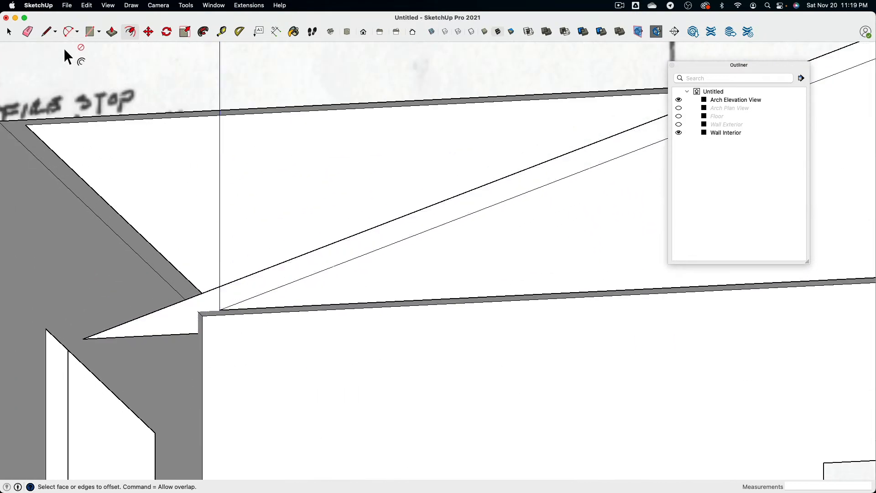
left_click(45, 34)
scroll(201, 301, "up", 2)
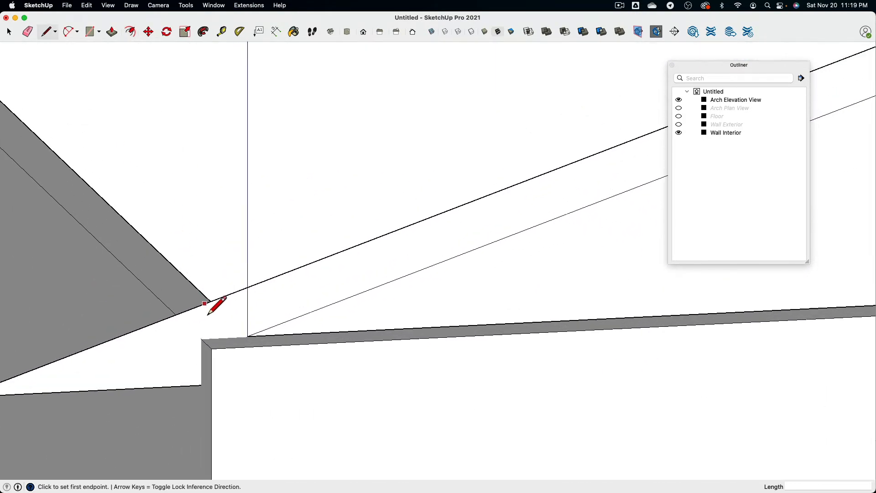
left_click(201, 339)
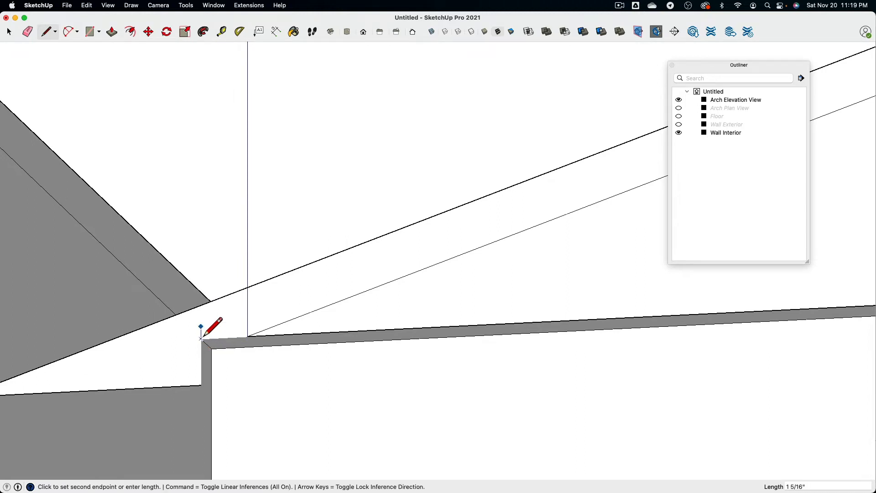
scroll(204, 314, "down", 2)
left_click(201, 306)
scroll(235, 325, "up", 2)
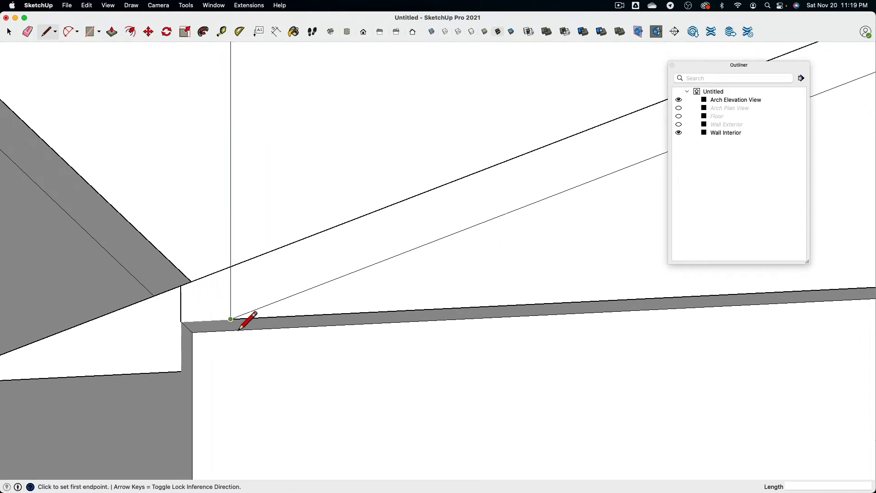
left_click(232, 319)
left_click(187, 324)
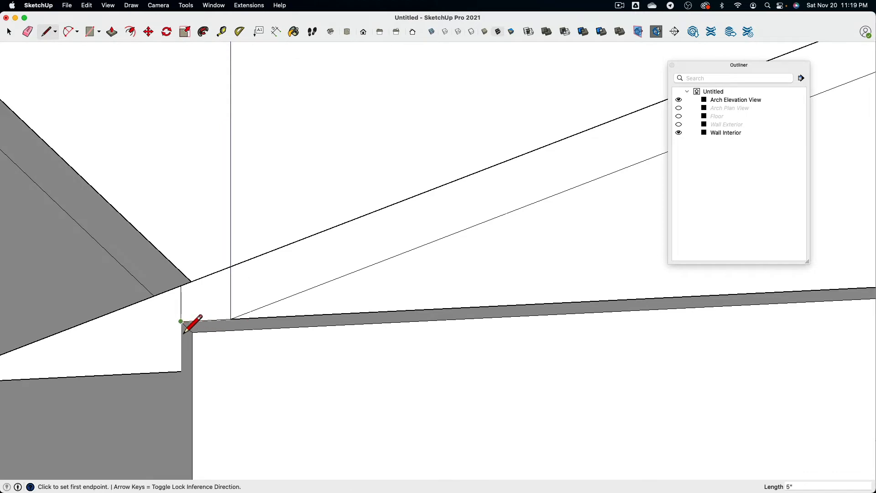
At the gable's right end, draw a 5" line from the inner to the outer wall corner and a vertical up to the offset slope.
scroll(307, 301, "down", 2)
scroll(306, 302, "down", 3)
middle_click_drag(502, 278, 413, 276)
middle_click_drag(639, 328, 429, 281, "shift")
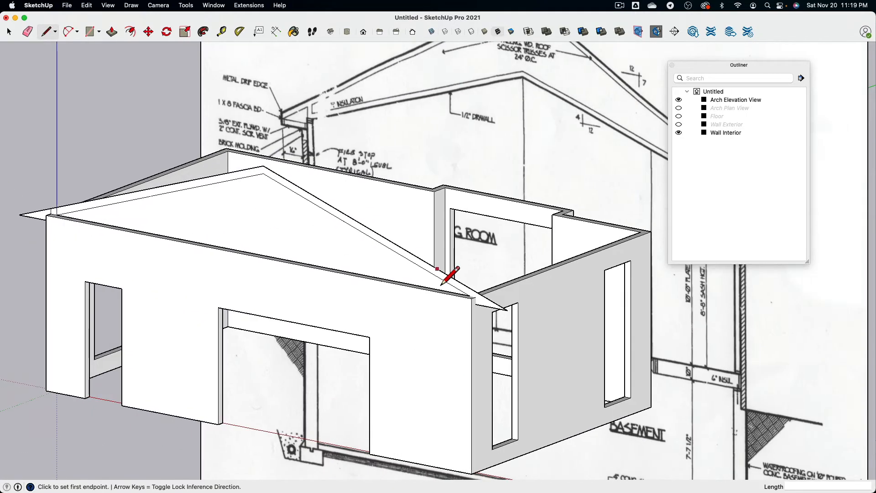
scroll(463, 296, "up", 5)
left_click(484, 307)
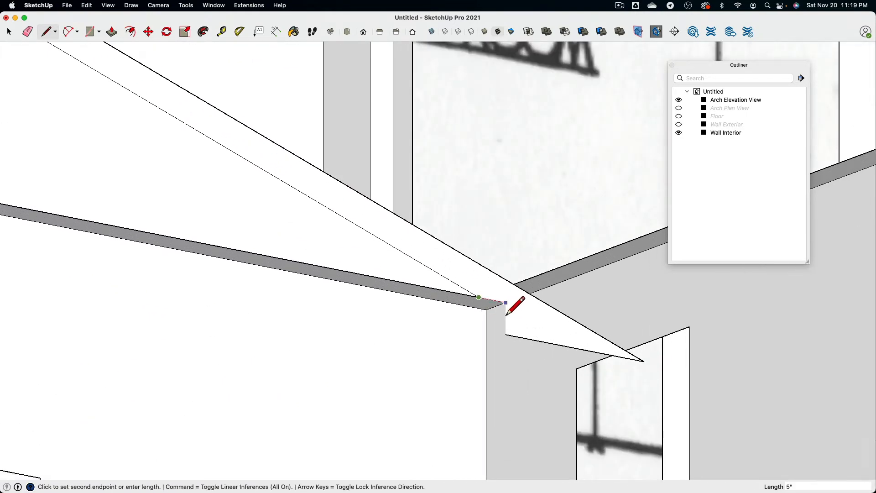
left_click(506, 281)
Hide the Wall Interior group and erase the slope overshoots and horizontal base edges, leaving only the sloped ceiling band.
left_click(679, 133)
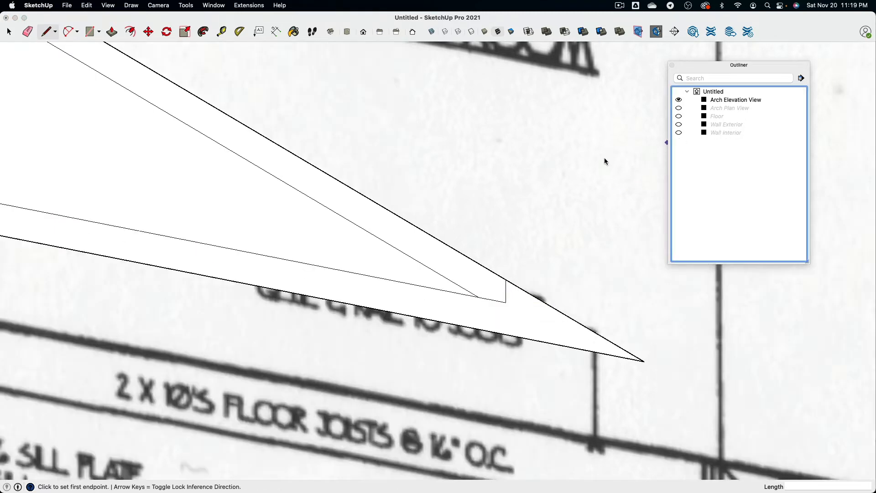
scroll(604, 157, "down", 4)
scroll(323, 210, "down", 1)
middle_click_drag(323, 210, 463, 210, "shift")
left_click(27, 32)
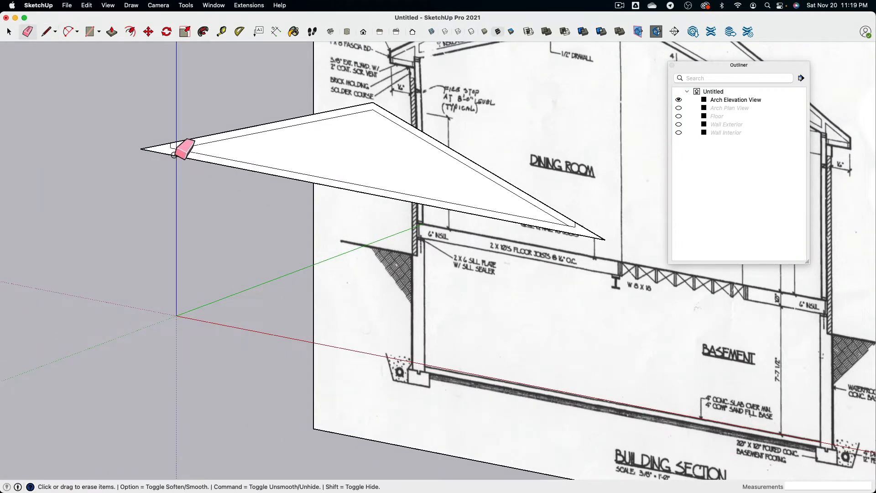
left_click_drag(157, 145, 157, 187)
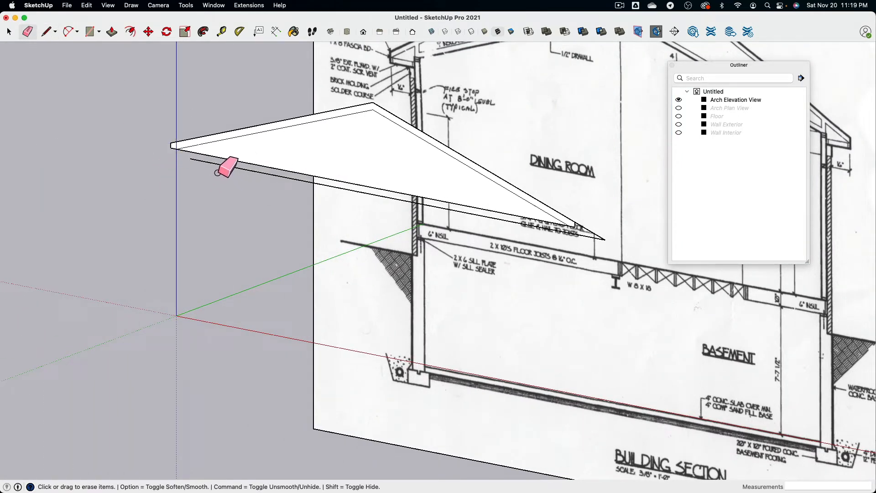
mouse_move(217, 173)
left_mouse_down()
mouse_move(227, 171)
mouse_move(192, 162)
mouse_move(206, 173)
left_mouse_up()
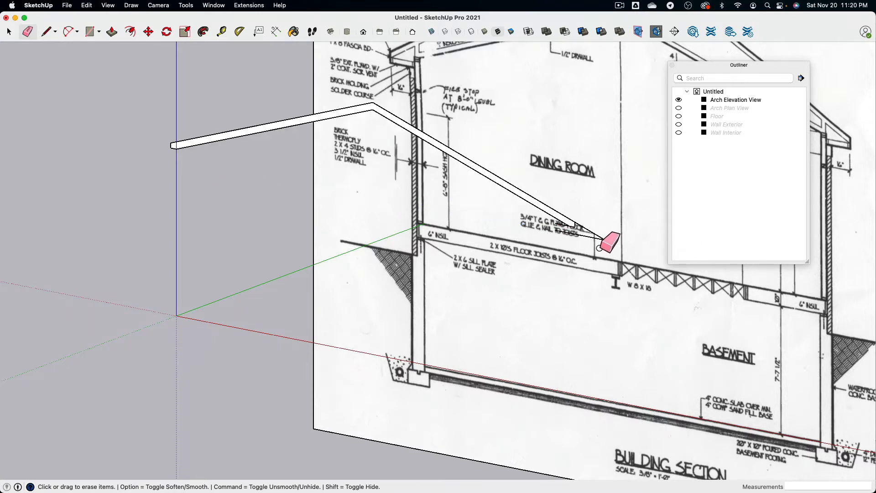
mouse_move(599, 247)
middle_mouse_down()
mouse_move(442, 274)
mouse_move(514, 272)
middle_mouse_up()
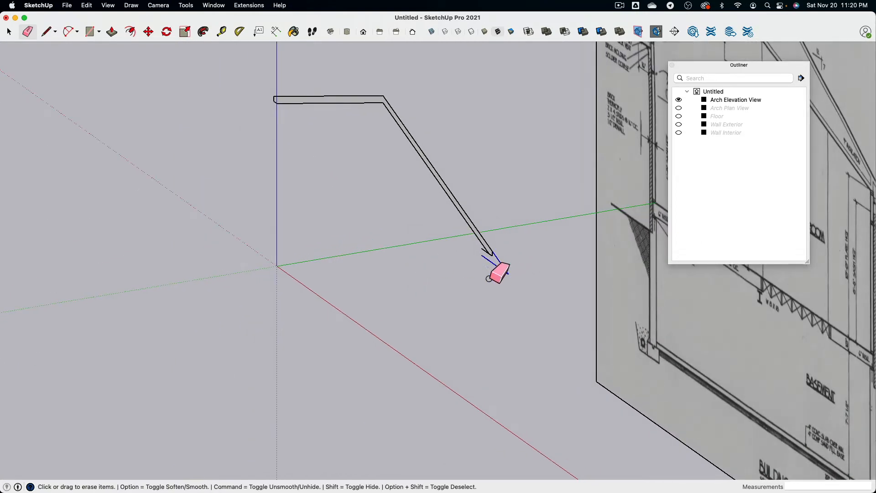
scroll(490, 273, "up", 3)
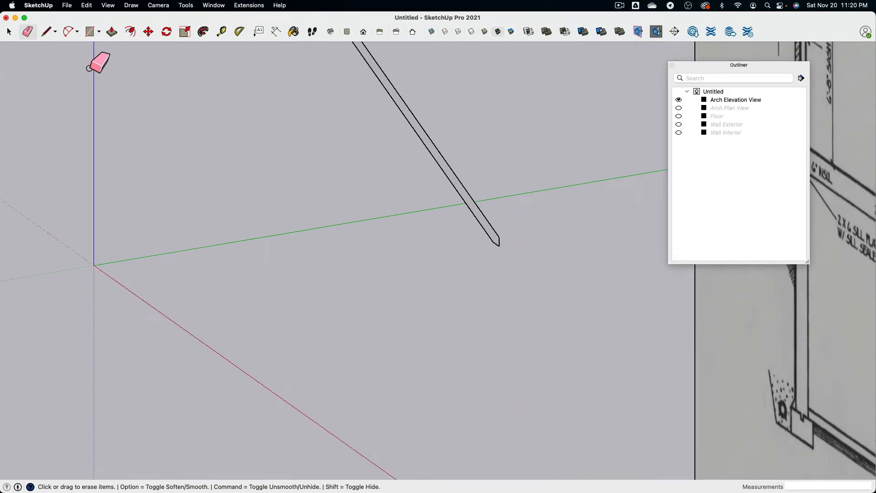
Check the inner slope edge and the trimmed end at the right side of the ceiling profile.
left_click(8, 32)
scroll(453, 234, "up", 3)
left_click(513, 244)
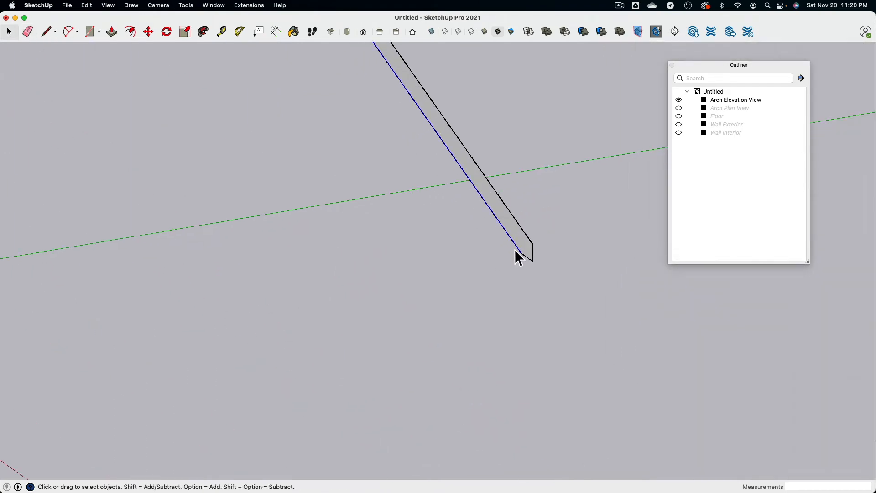
scroll(449, 268, "down", 3)
left_click(449, 267)
scroll(449, 269, "down", 3)
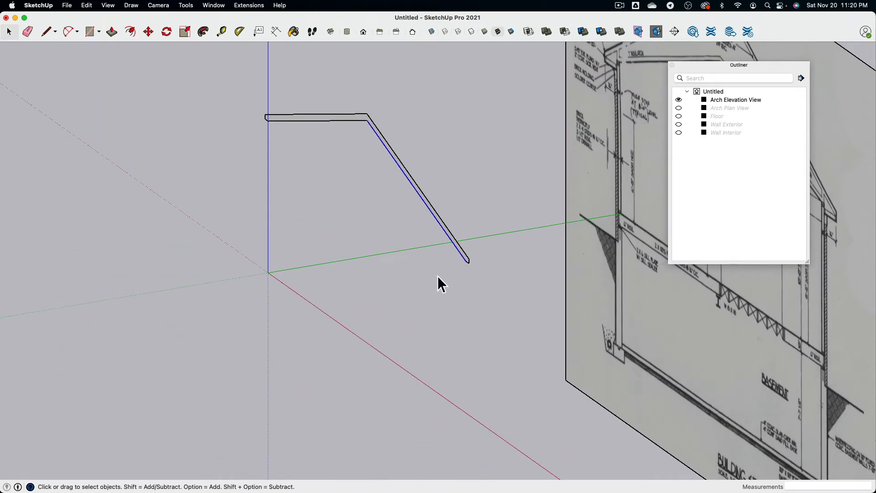
Show the Wall Interior group and inspect how the ceiling profile sits on the wall tops.
left_click(679, 132)
middle_click_drag(318, 198, 538, 227)
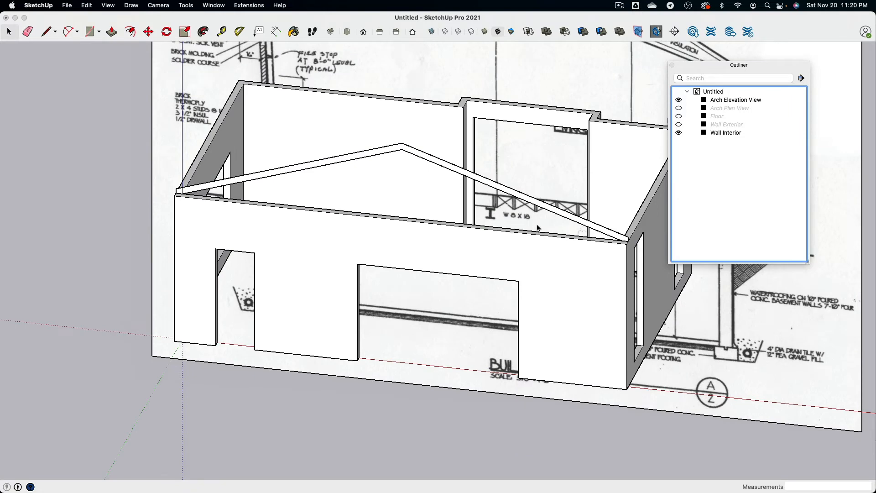
middle_click_drag(536, 224, 473, 195)
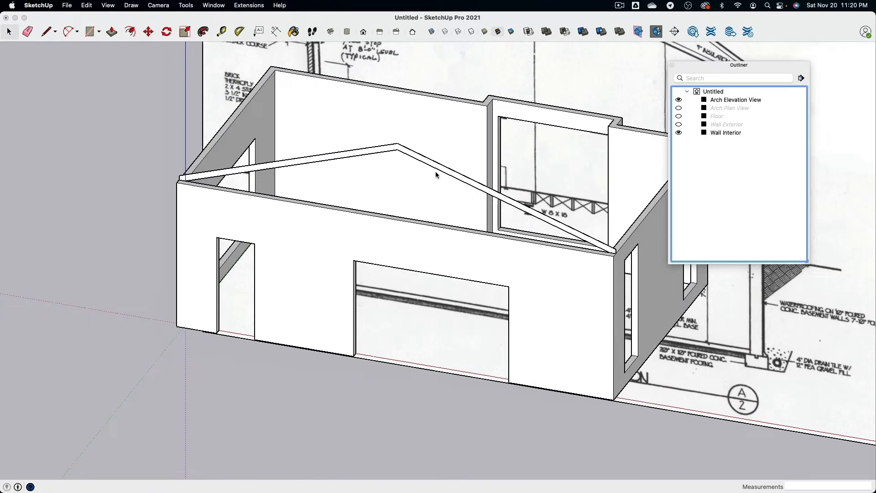
scroll(434, 172, "up", 3)
middle_click_drag(434, 172, 344, 199)
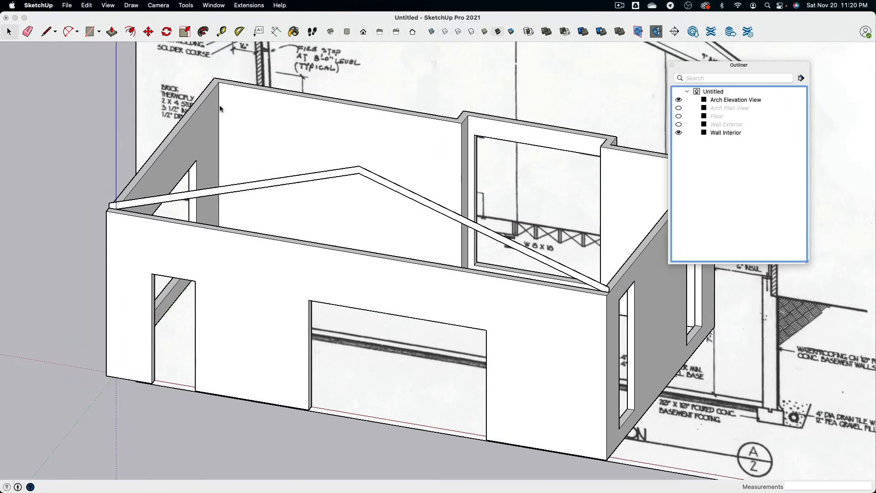
left_click(48, 33)
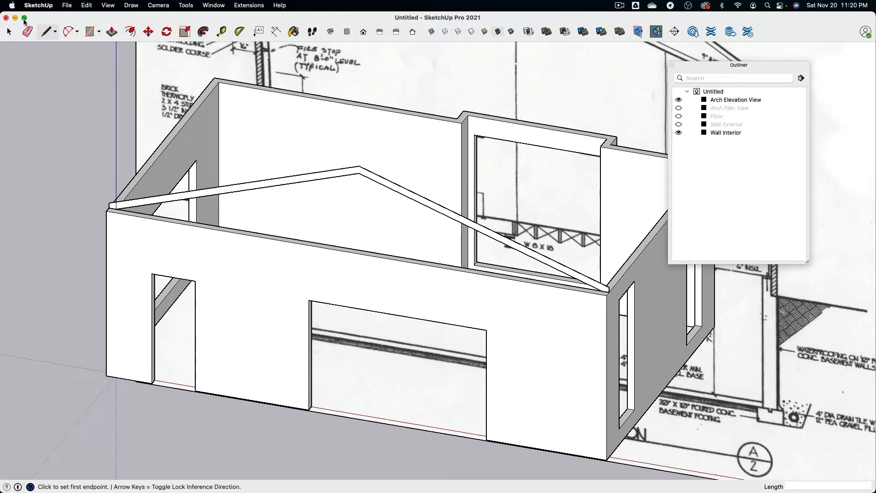
key("space")
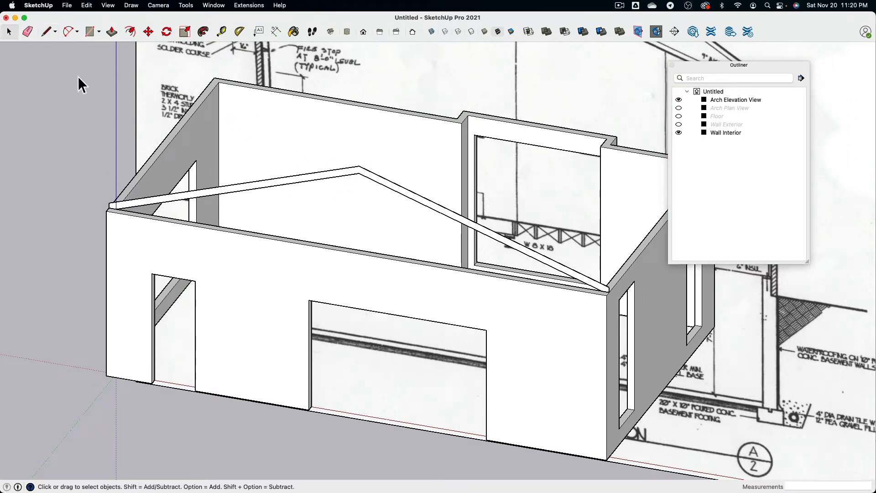
Copy the inner ceiling slope edges from the front wall's inner corner to the back wall's inner corner.
left_click(366, 180, "shift")
key("m")
key("alt")
left_click(117, 209)
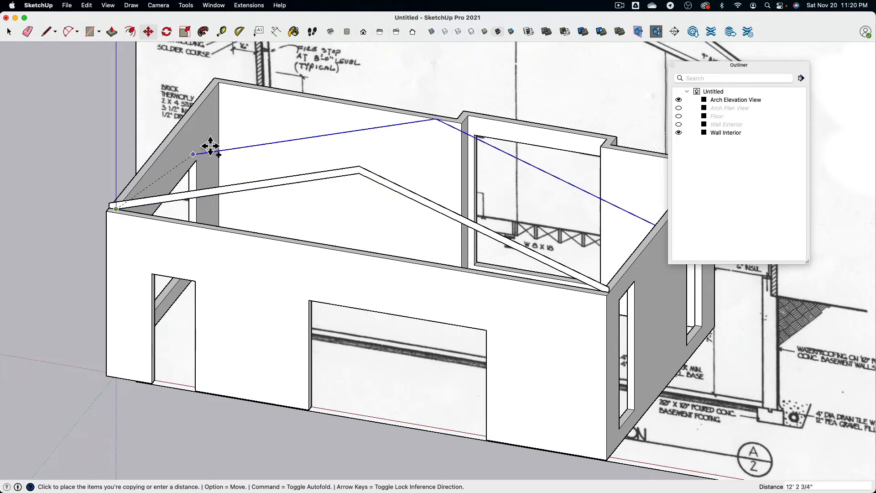
left_click(218, 81)
middle_click_drag(419, 118, 237, 147)
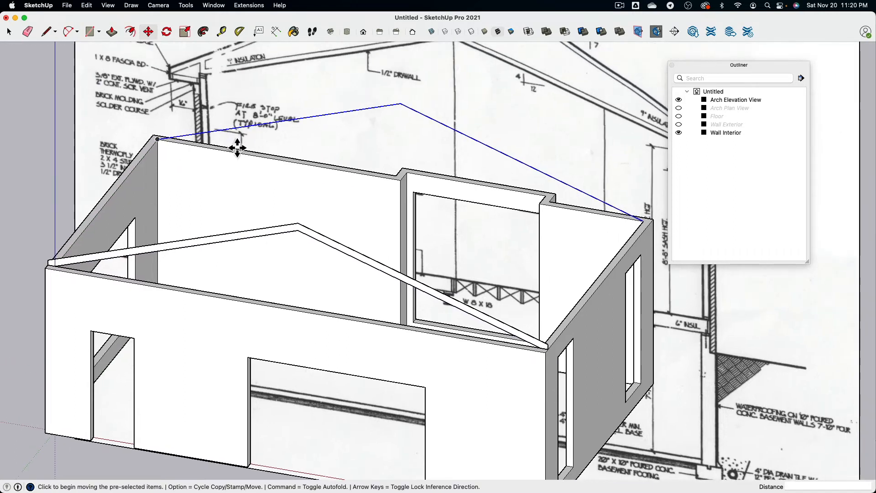
Draw 16' lines along the ridge and the right eave between the two slope outlines to close both inner ceiling faces.
left_click(47, 32)
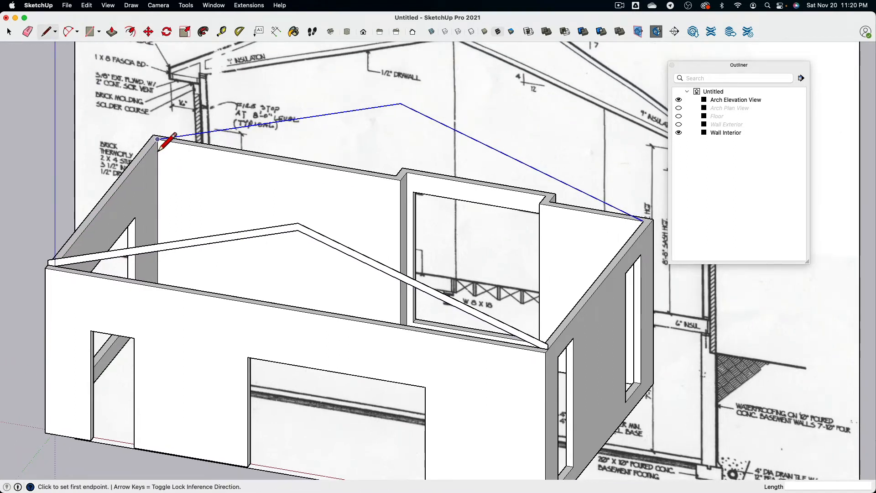
left_click(55, 266)
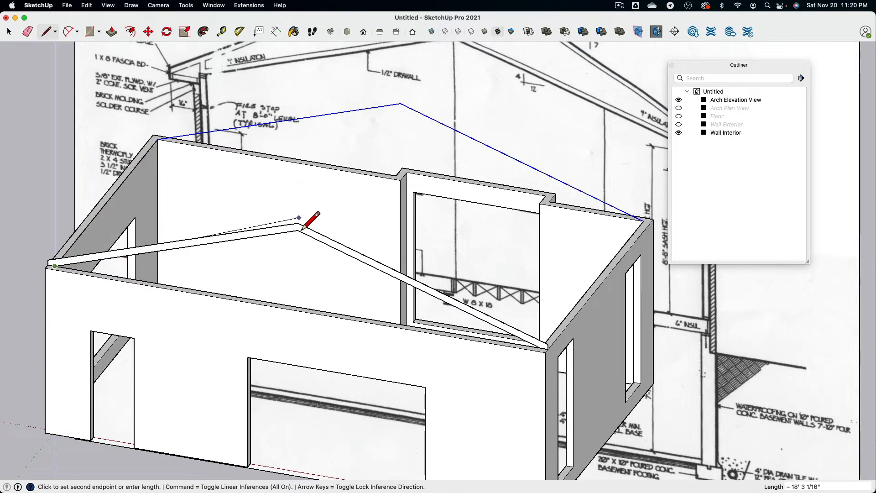
left_click(300, 226)
left_click(300, 226)
left_click(402, 109)
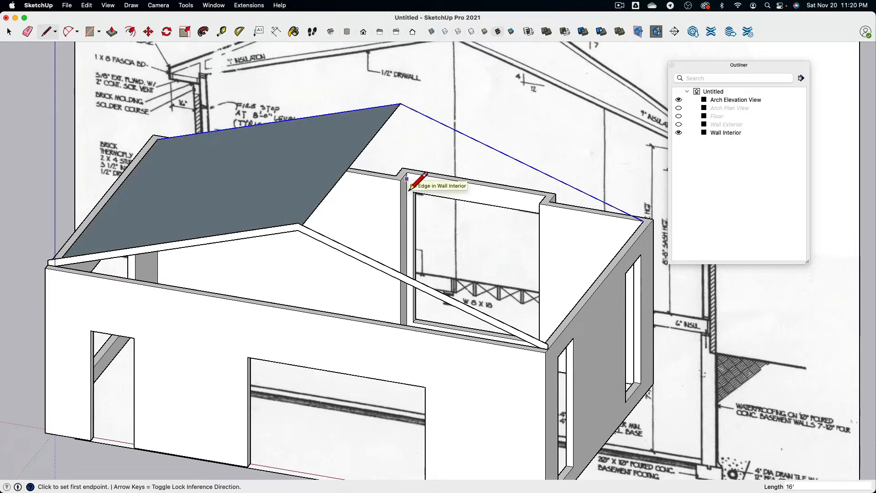
mouse_move(569, 219)
middle_mouse_down()
mouse_move(516, 184)
mouse_move(435, 219)
mouse_move(526, 270)
middle_mouse_up()
left_click(647, 258)
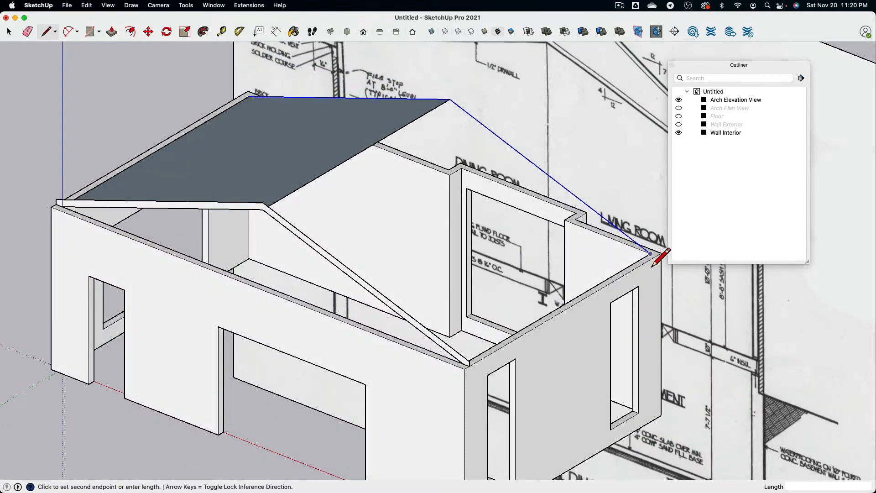
scroll(476, 363, "up", 5)
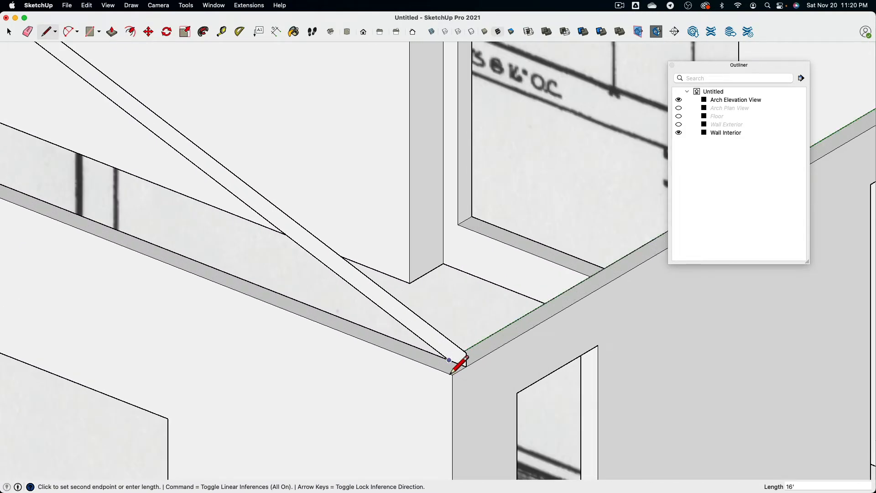
left_click(466, 367)
scroll(457, 293, "down", 10)
scroll(196, 179, "up", 5)
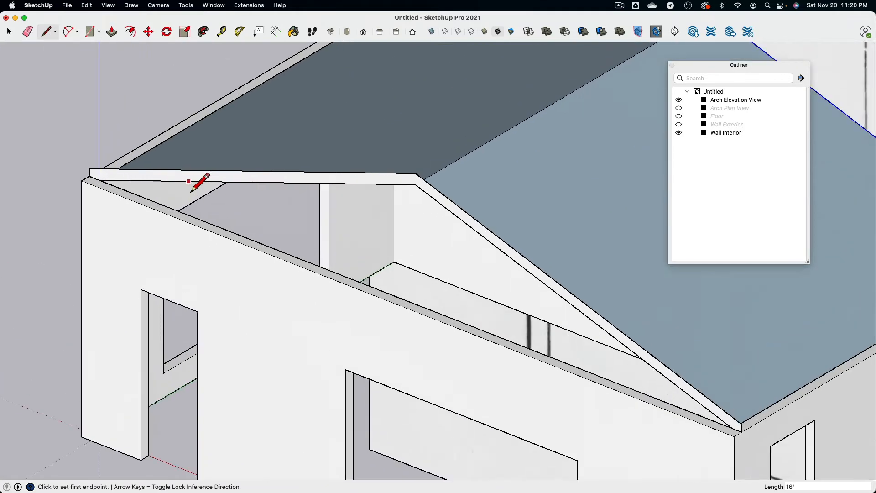
scroll(100, 130, "down", 3)
Delete the front ceiling band's face and the short base edges joining its inner and outer outlines.
left_click(27, 32)
scroll(303, 172, "up", 5)
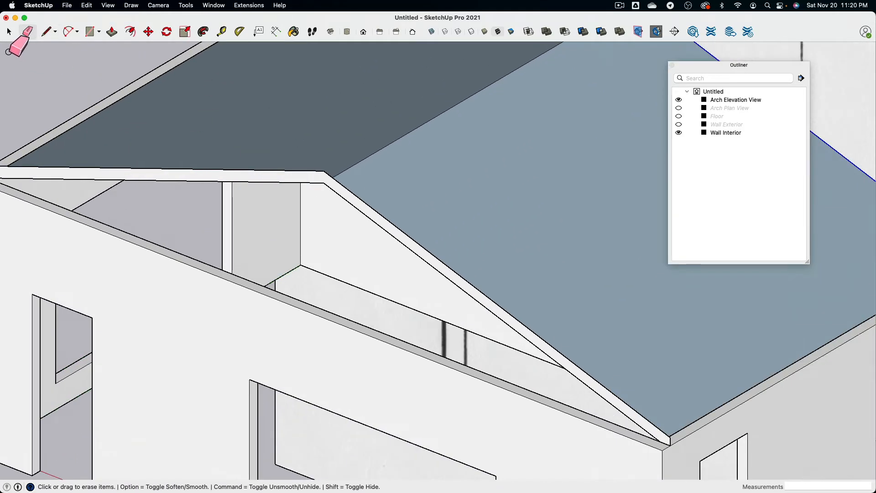
left_click(10, 32)
scroll(306, 179, "down", 5)
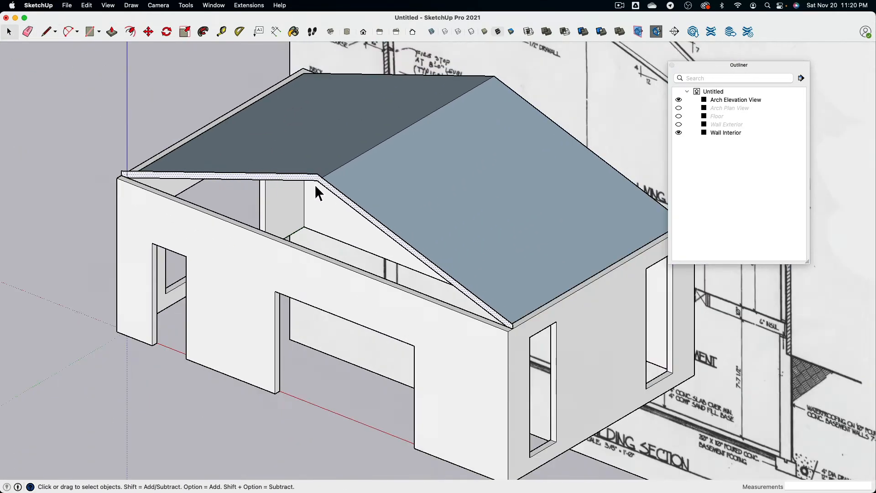
scroll(516, 335, "up", 5)
scroll(515, 335, "up", 2)
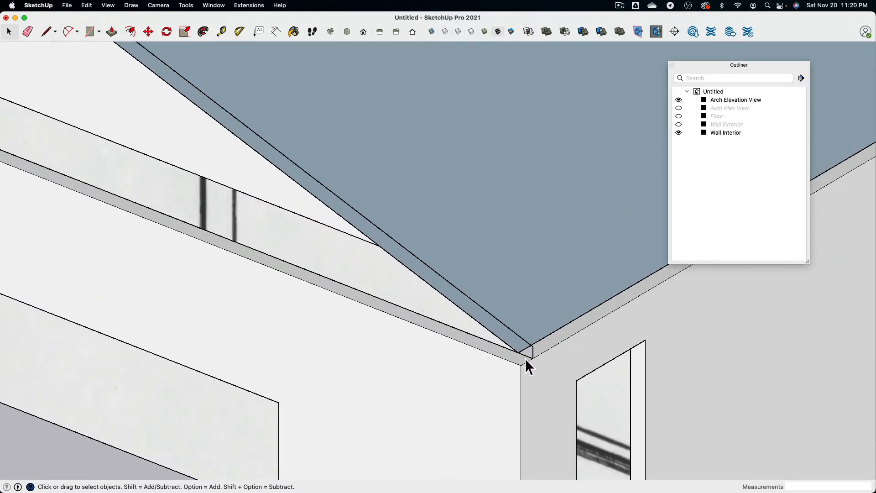
scroll(523, 361, "down", 4)
middle_click_drag(361, 313, 478, 210)
scroll(321, 256, "down", 3)
scroll(316, 243, "up", 5)
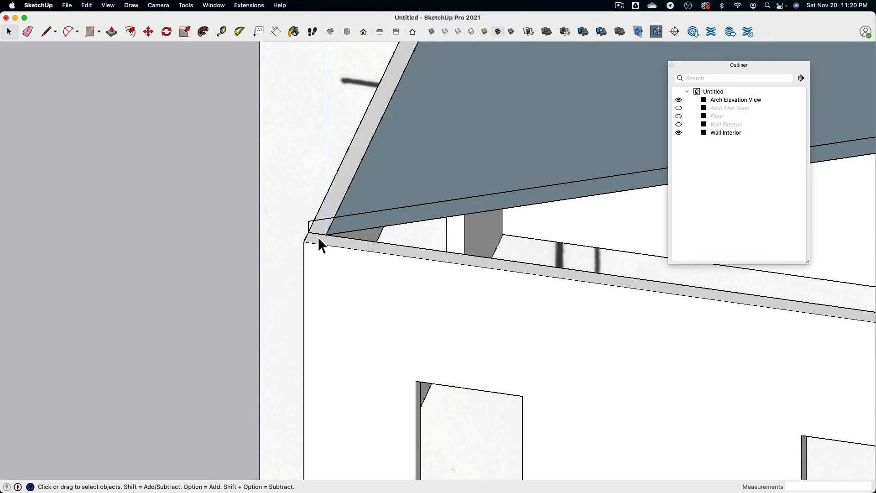
middle_click_drag(316, 235, 330, 165)
Select the outer ceiling outline with its short vertical ends and move it 5" out to the front wall's outer corner.
scroll(284, 204, "down", 5)
scroll(543, 286, "up", 6)
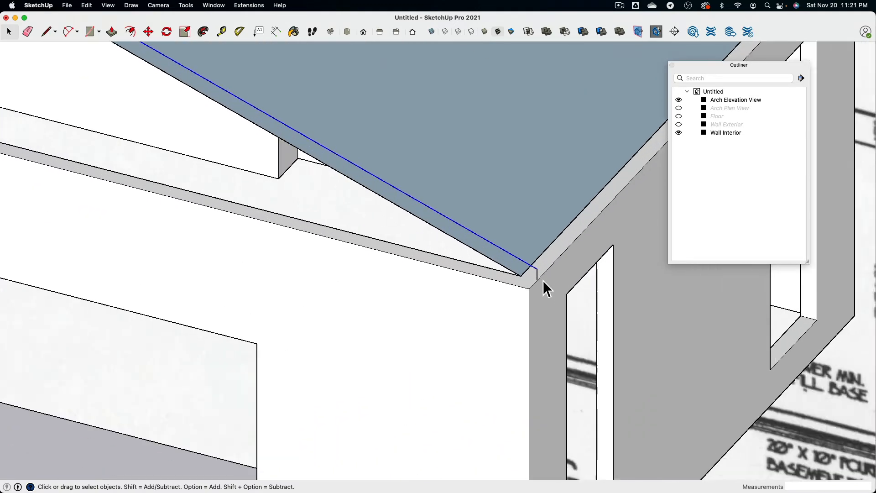
key("m")
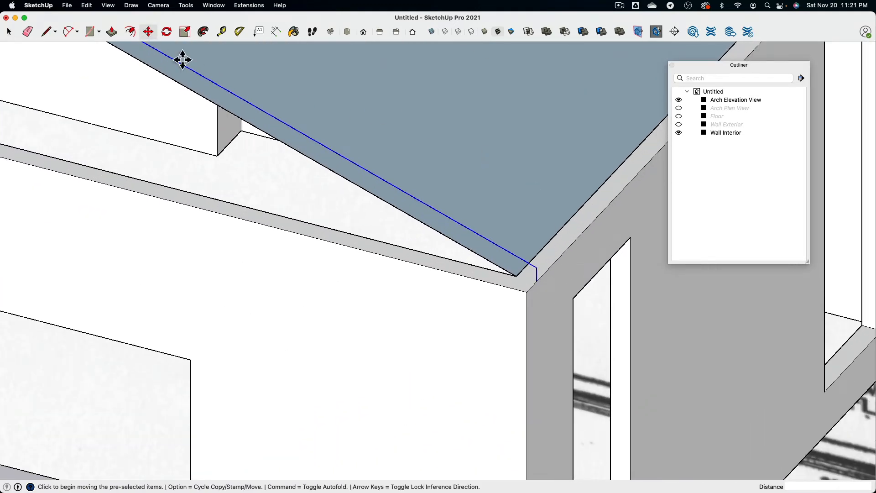
left_click(539, 294)
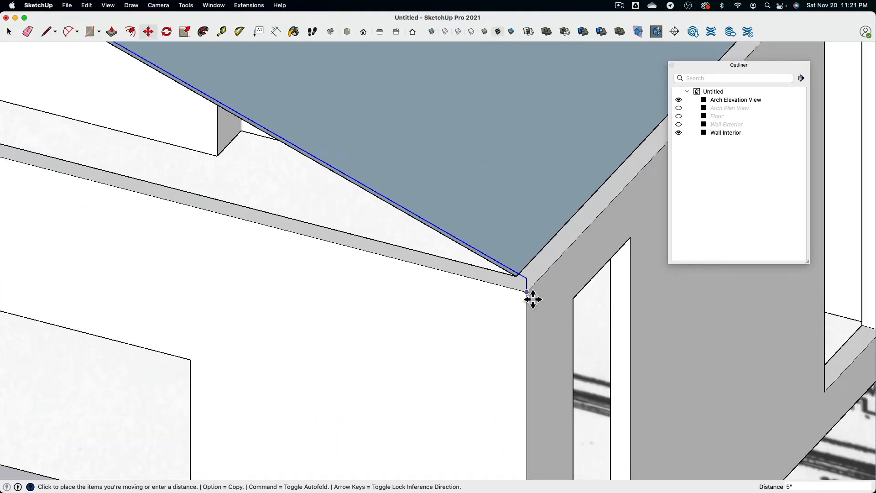
left_click(530, 294)
scroll(520, 333, "down", 5)
middle_click_drag(415, 320, 196, 249)
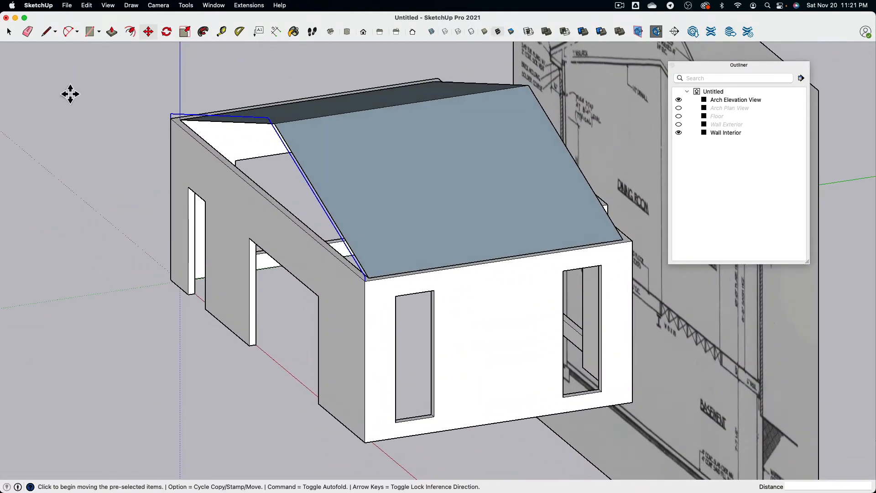
Draw base lines across the front inner gable (28') and the outer gable outline to close both gable faces.
left_click(42, 33)
scroll(238, 140, "up", 3)
left_click(154, 109)
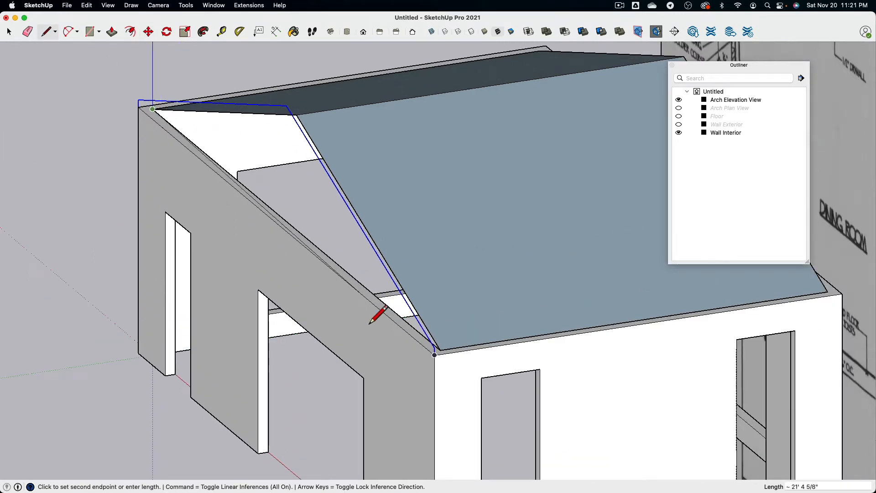
left_click(435, 351)
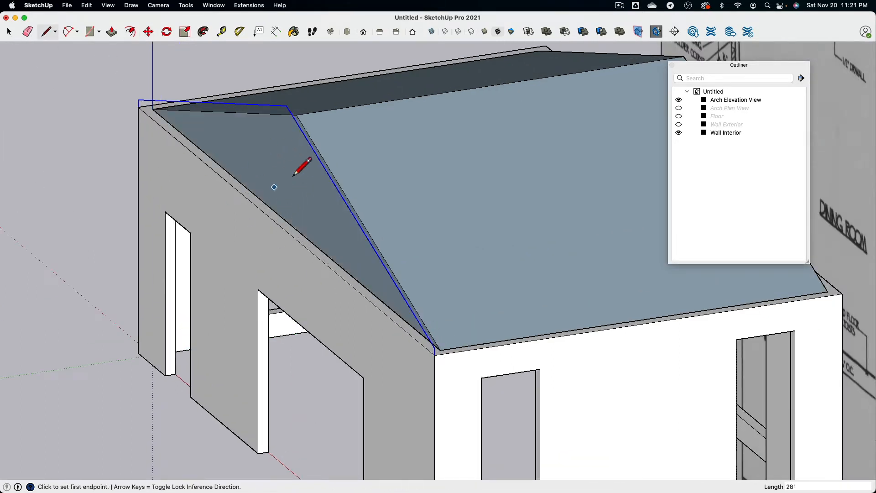
left_click(434, 355)
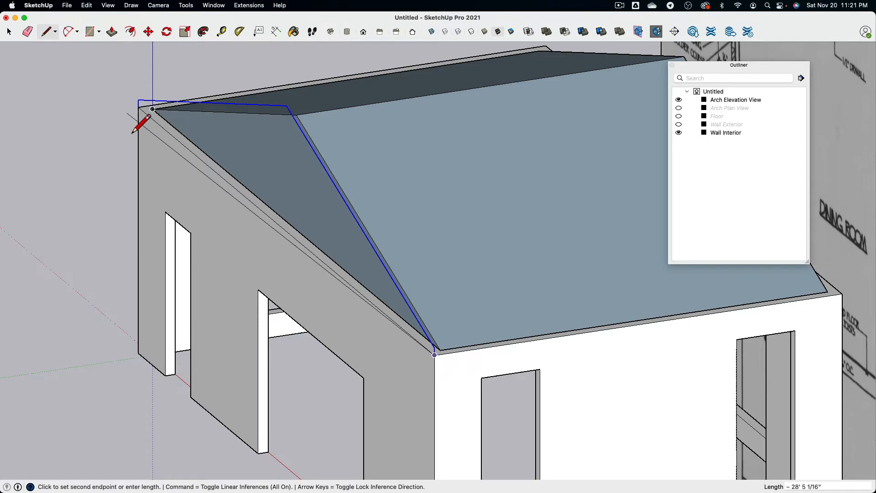
left_click(140, 122)
Close the back inner gable with a 28' base line between the inner wall corners.
mouse_move(310, 253)
middle_mouse_down()
mouse_move(328, 190)
mouse_move(108, 202)
mouse_move(178, 252)
mouse_move(207, 258)
mouse_move(160, 364)
mouse_move(212, 241)
mouse_move(256, 249)
mouse_move(204, 292)
mouse_move(176, 293)
mouse_move(183, 295)
middle_mouse_up()
scroll(578, 191, "up", 3)
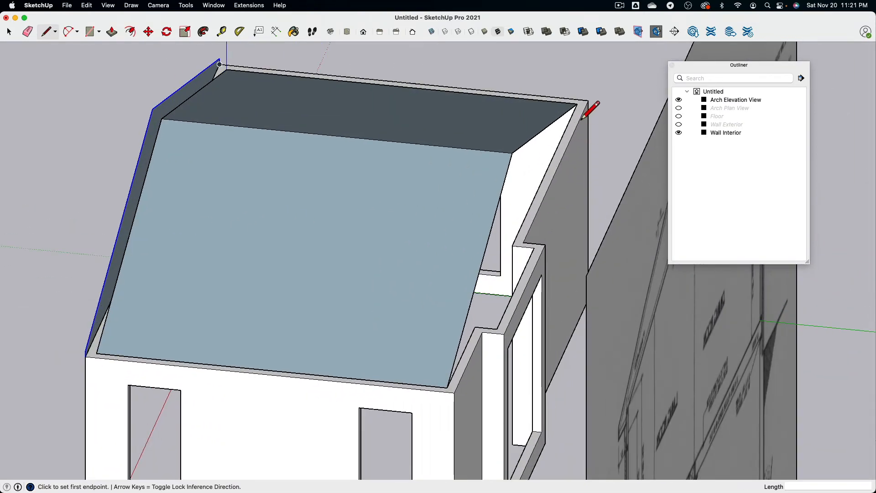
left_click(578, 104)
left_click(450, 392)
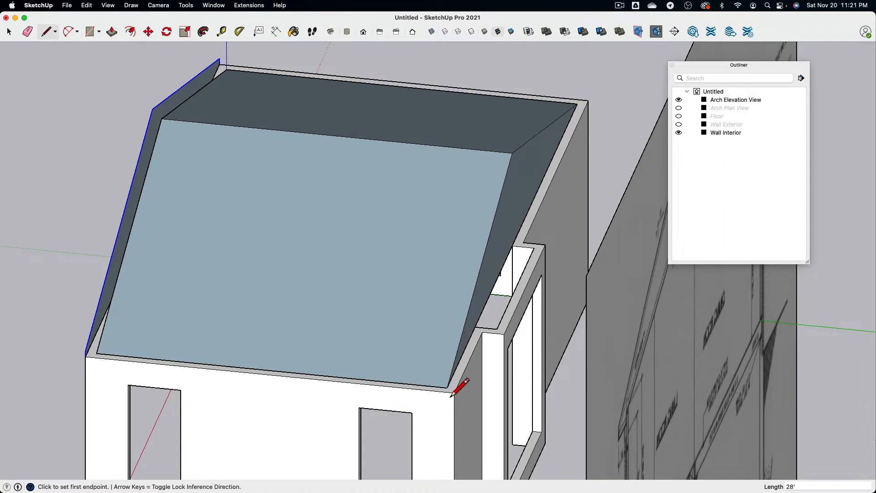
Try closing the top of the window recess with lines along its inner wall edges, and undo it.
scroll(542, 276, "up", 3)
left_click(501, 239)
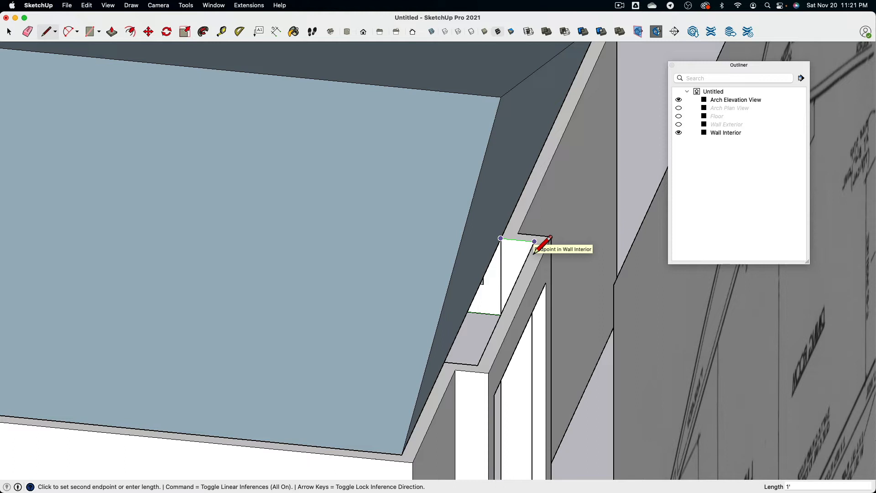
left_click(534, 241)
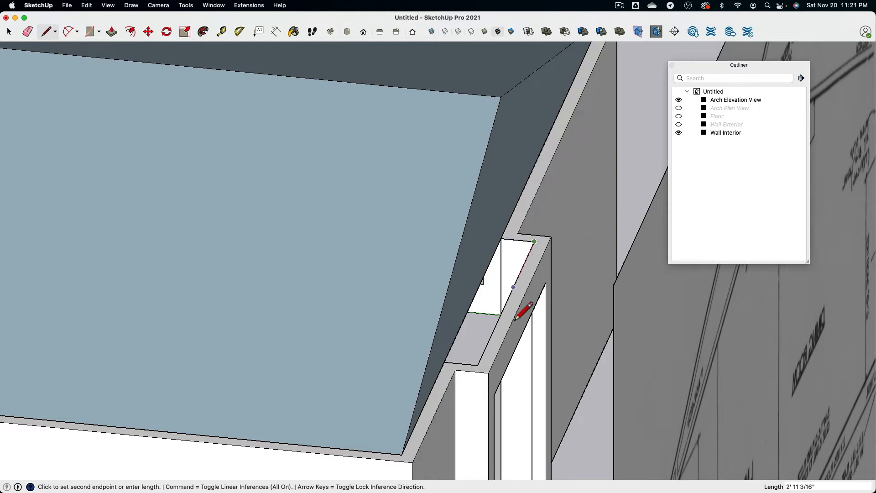
left_click(477, 365)
left_click(447, 372)
scroll(479, 346, "down", 5)
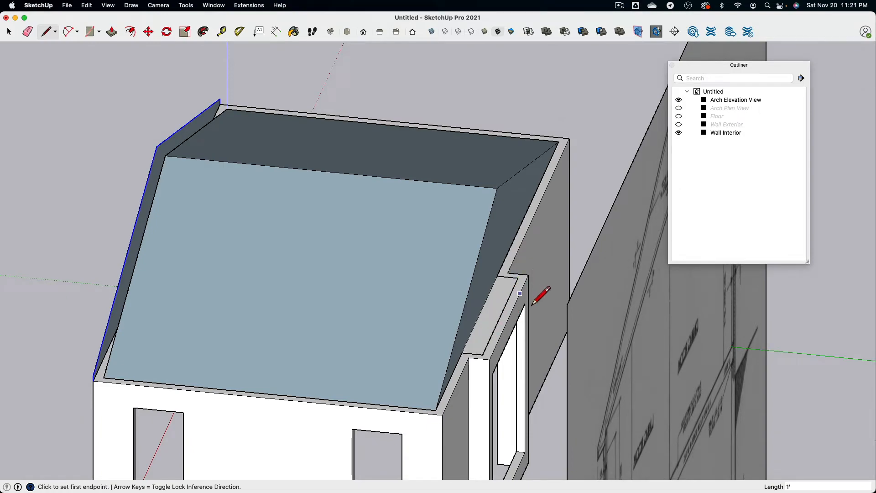
key("super+z")
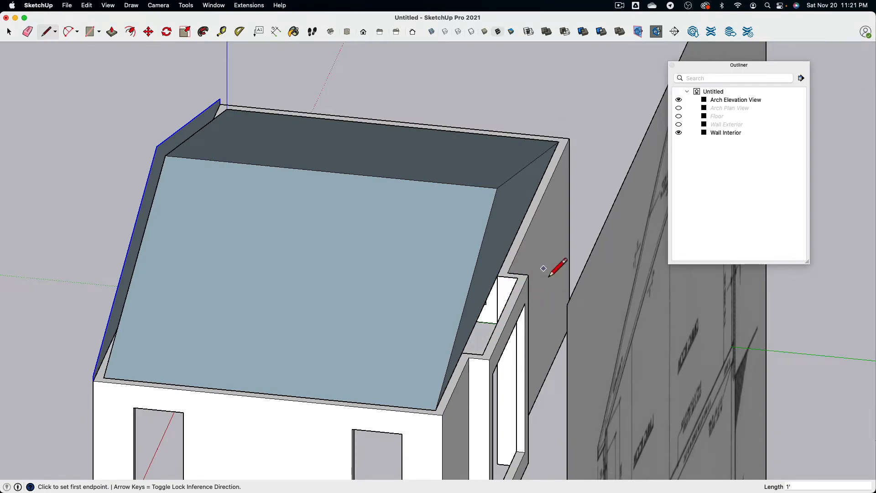
Copy the front outer gable face and its edges from the front wall's outer corner to the back wall's outer corner.
mouse_move(557, 264)
middle_mouse_down()
mouse_move(439, 365)
mouse_move(182, 450)
mouse_move(143, 479)
mouse_move(513, 395)
mouse_move(305, 417)
mouse_move(322, 411)
mouse_move(431, 293)
mouse_move(352, 233)
mouse_move(407, 297)
mouse_move(356, 259)
middle_mouse_up()
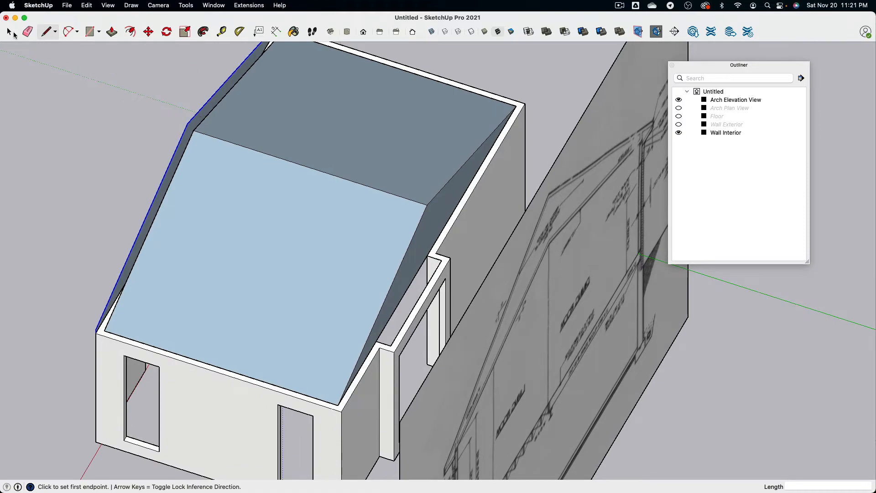
left_click(10, 32)
middle_click_drag(123, 156, 160, 204)
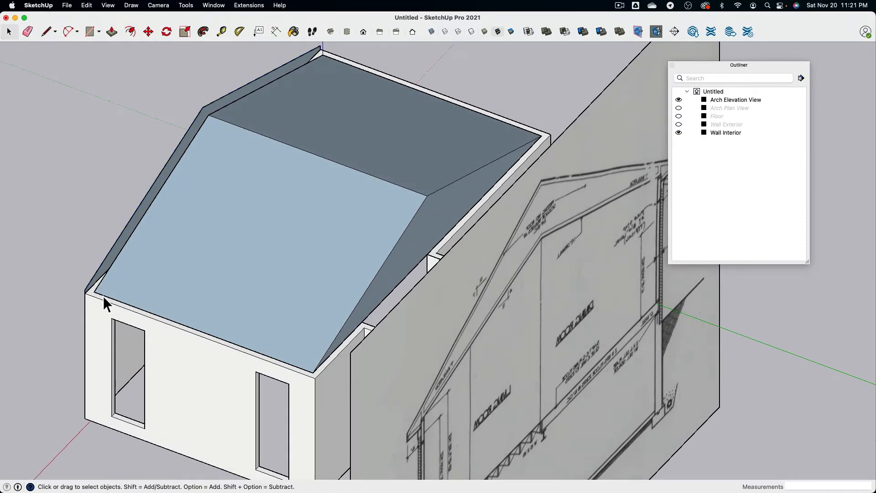
middle_click_drag(102, 295, 172, 274)
left_click(150, 254)
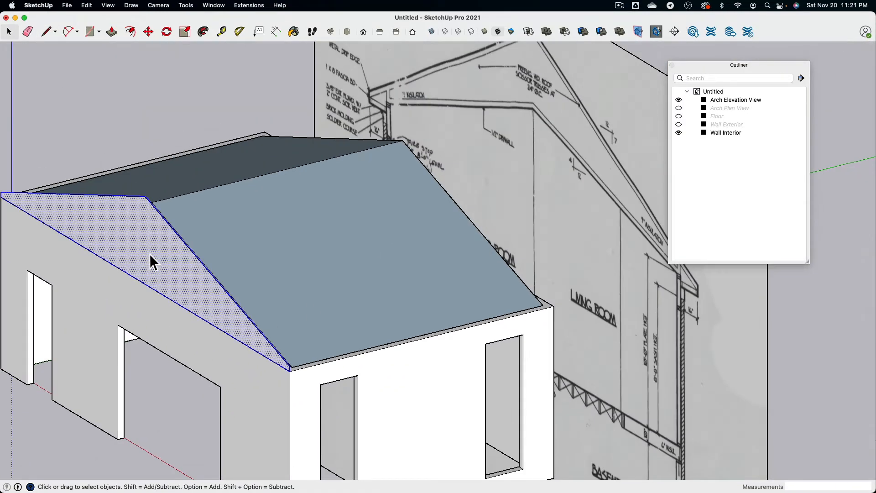
scroll(150, 252, "down", 3)
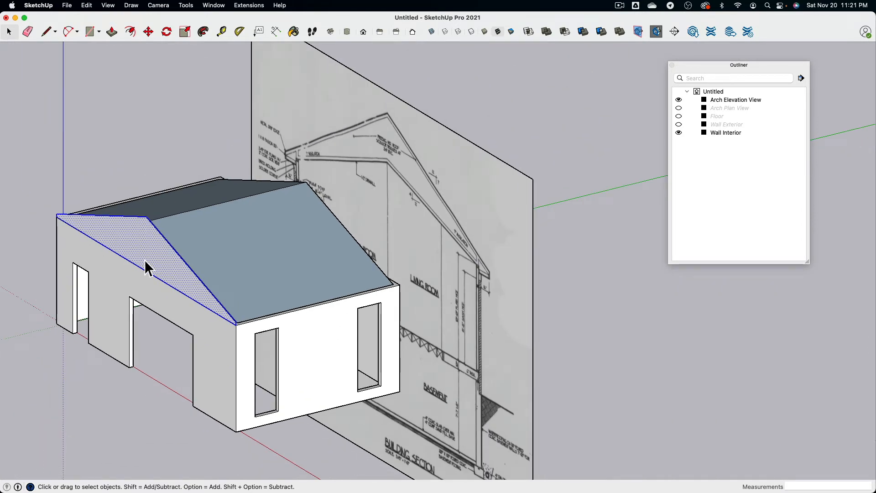
left_click(149, 32)
scroll(235, 325, "up", 5)
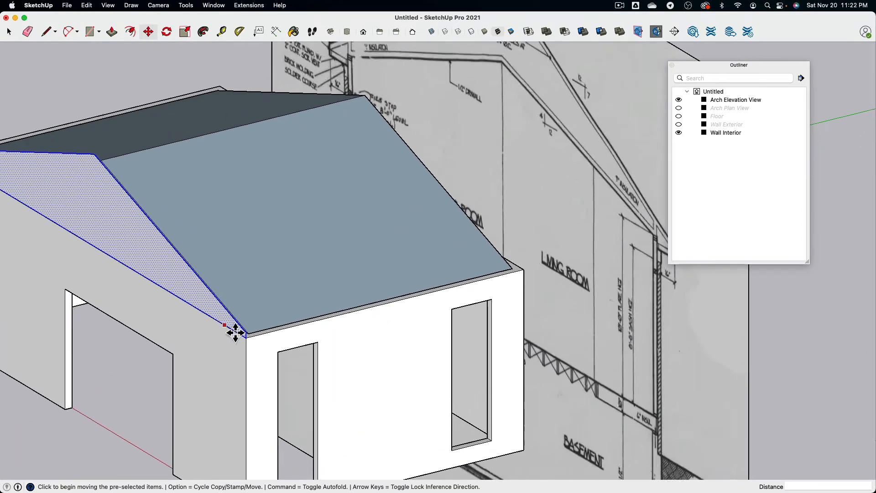
left_click(257, 349)
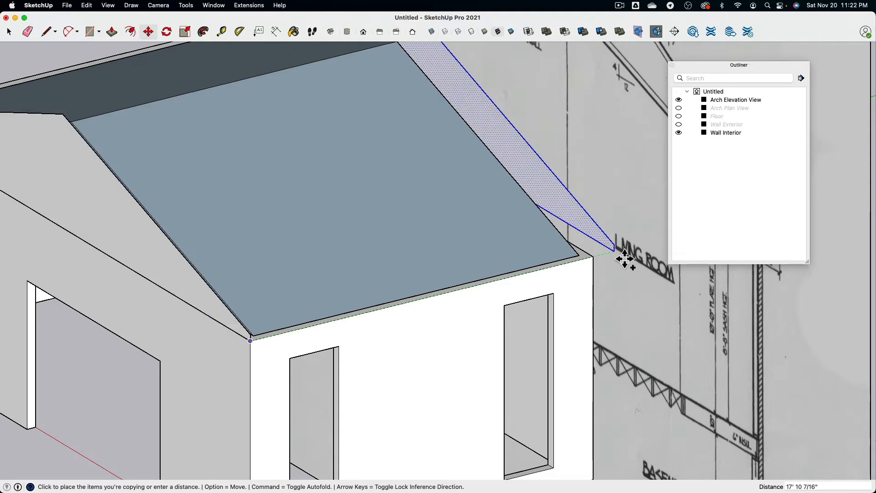
left_click(600, 261)
mouse_move(601, 261)
middle_mouse_down()
mouse_move(505, 290)
mouse_move(390, 292)
mouse_move(516, 274)
mouse_move(411, 280)
mouse_move(600, 272)
middle_mouse_up()
scroll(600, 272, "down", 5)
Draw 16' 10" lines joining the matching eave corners of the two outer gables to close the vertical eave strip.
left_click(46, 31)
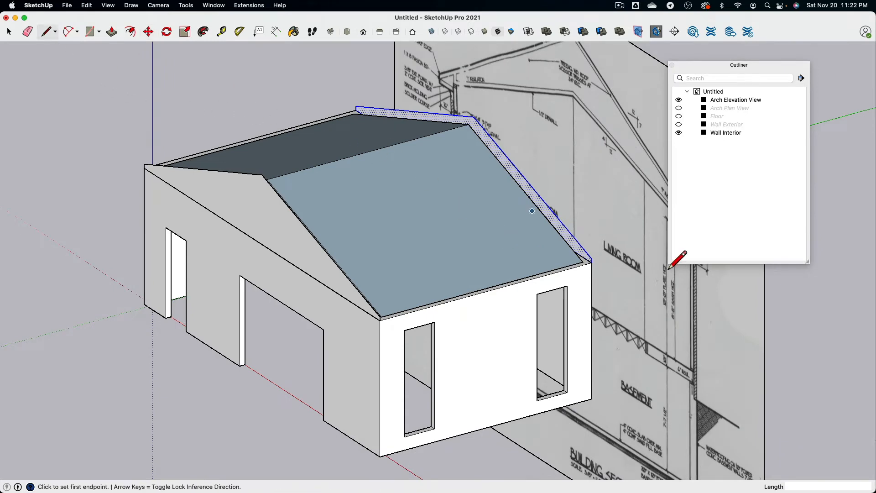
scroll(689, 274, "up", 3)
left_click(508, 251)
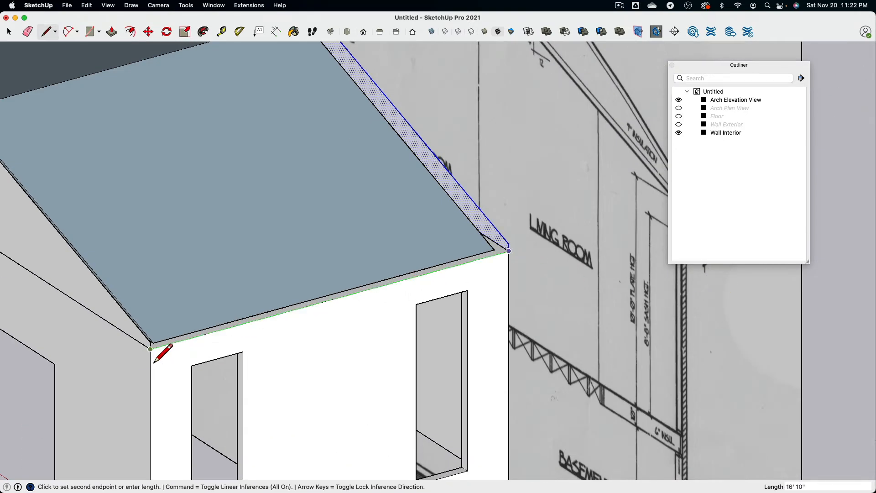
key("Escape")
left_click(151, 342)
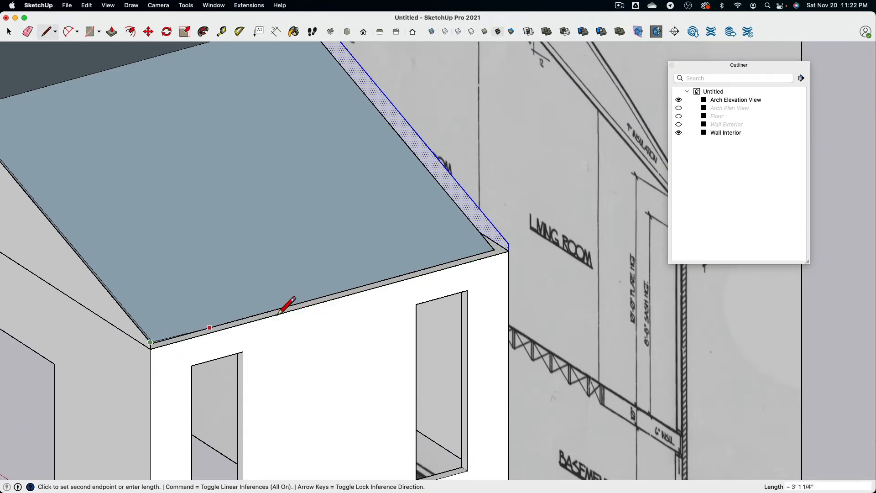
left_click(509, 251)
scroll(502, 278, "down", 5)
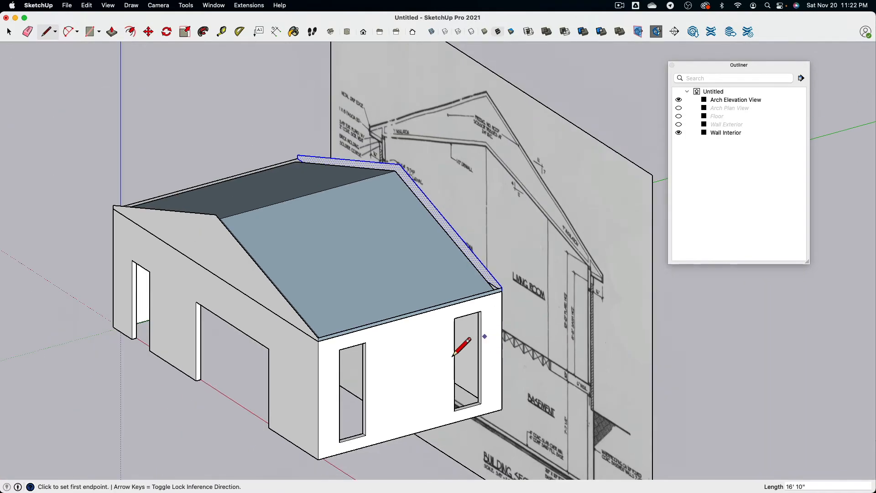
Draw lines joining the matching eave corners of the outer gables on the other side, closing the roof slope and the eave strip.
middle_click_drag(461, 344, 738, 346)
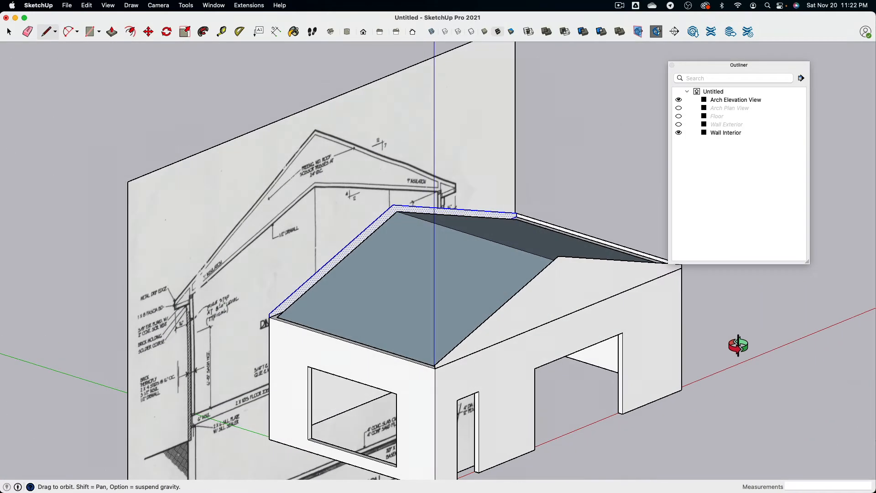
left_click(394, 211)
scroll(297, 338, "up", 3)
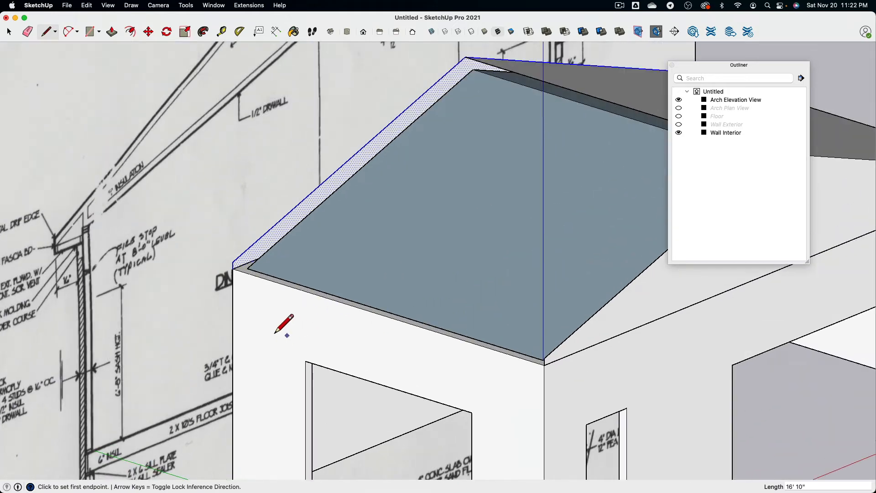
left_click(234, 267)
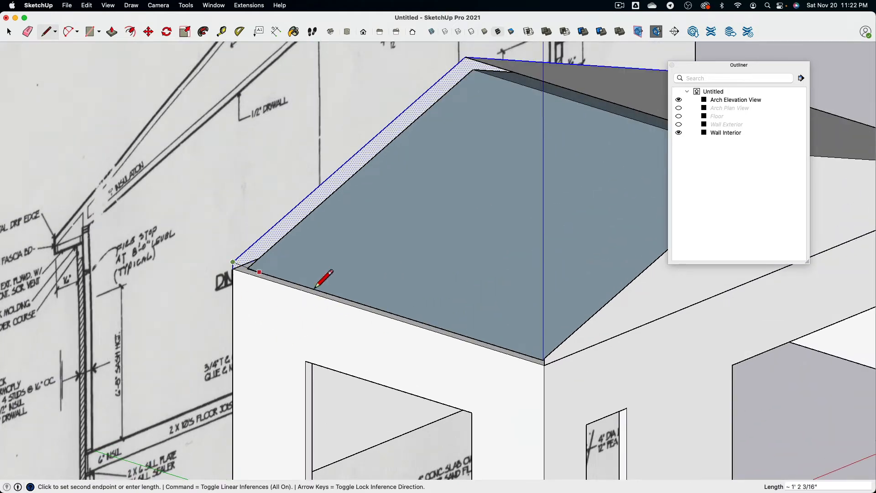
left_click(545, 363)
left_click(545, 364)
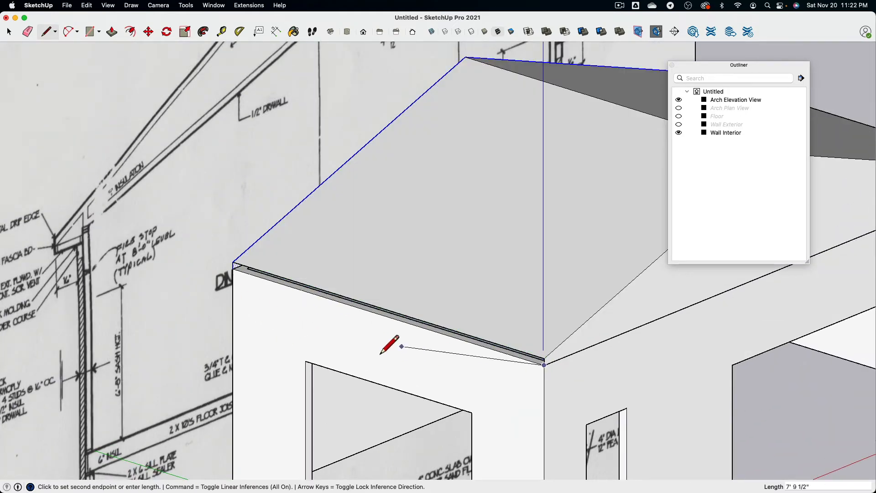
left_click(233, 270)
scroll(255, 305, "down", 3)
Hide the Arch Elevation View reference to clear the view of the window bump-out under the outer gable.
middle_click_drag(570, 320, 329, 288)
middle_click_drag(676, 296, 277, 306)
left_click(678, 100)
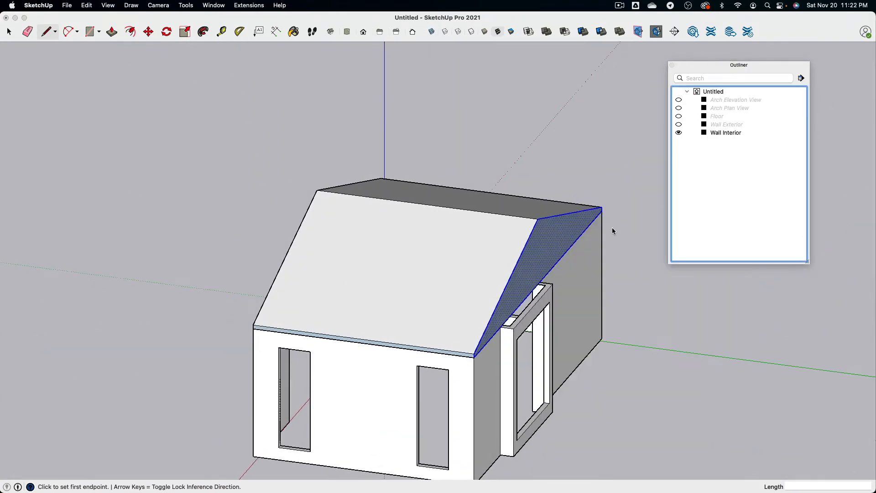
middle_click_drag(612, 229, 506, 315)
scroll(507, 315, "up", 5)
middle_click_drag(471, 229, 393, 272)
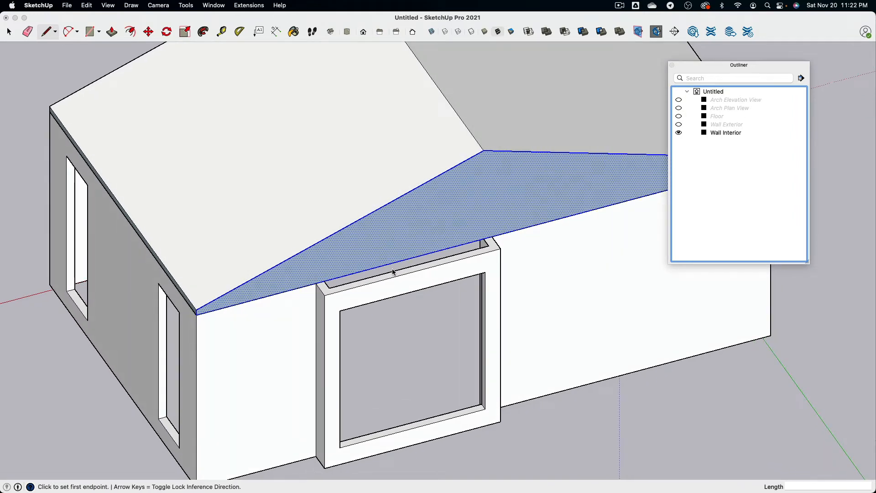
left_click(44, 33)
scroll(317, 237, "up", 5)
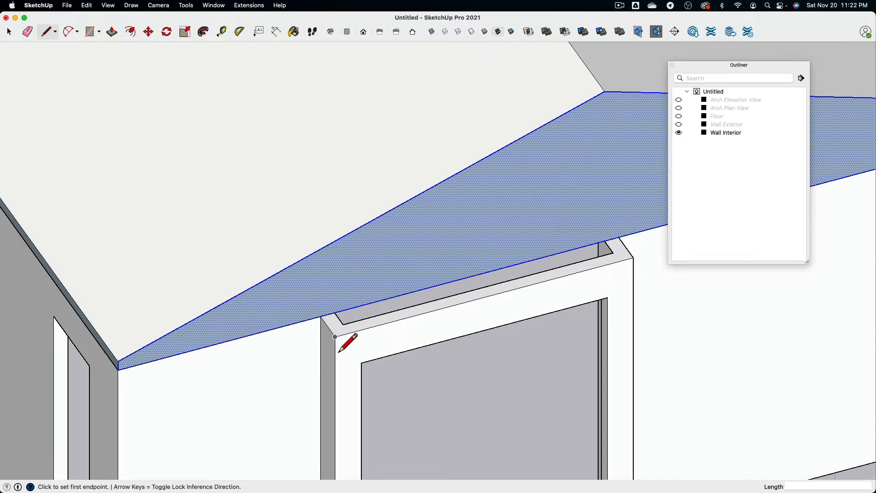
middle_click_drag(370, 319, 347, 292, "shift")
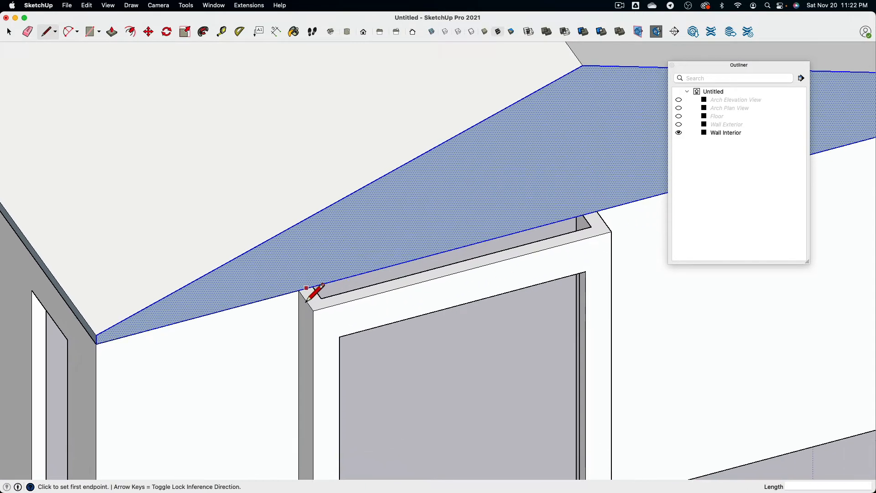
left_click(313, 311)
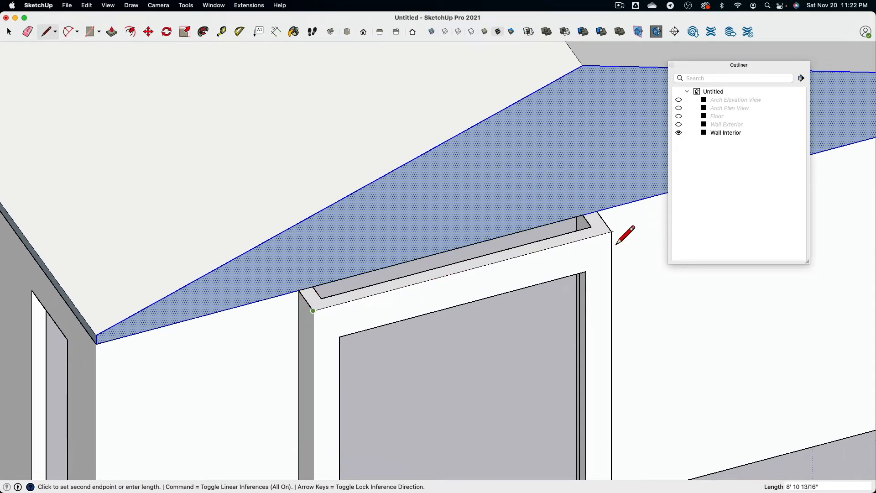
left_click(596, 211)
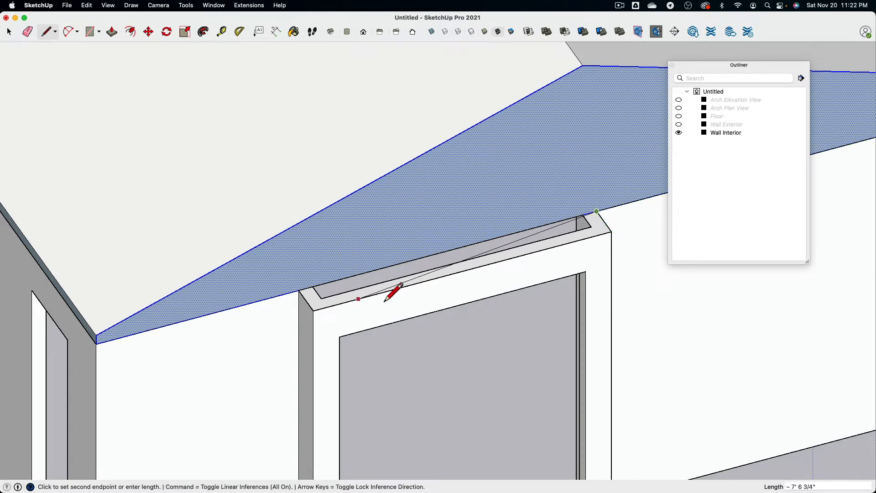
key("Escape")
Draw a vertical line up from the window bump-out's outer top corner, extending past the height of the gable slope.
left_click(313, 311)
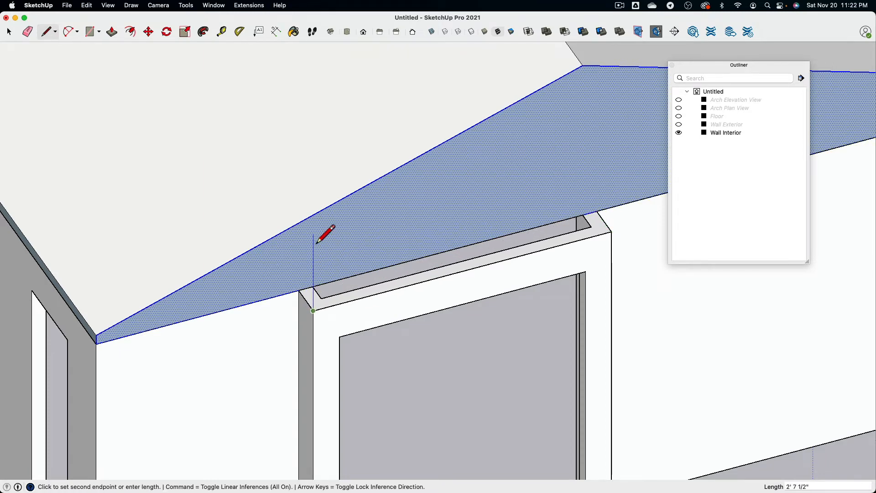
middle_click_drag(315, 203, 405, 289)
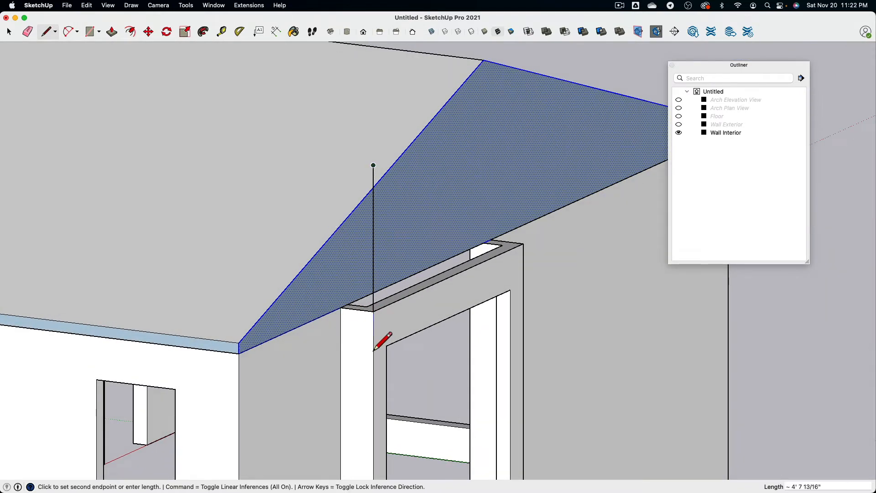
key("Escape")
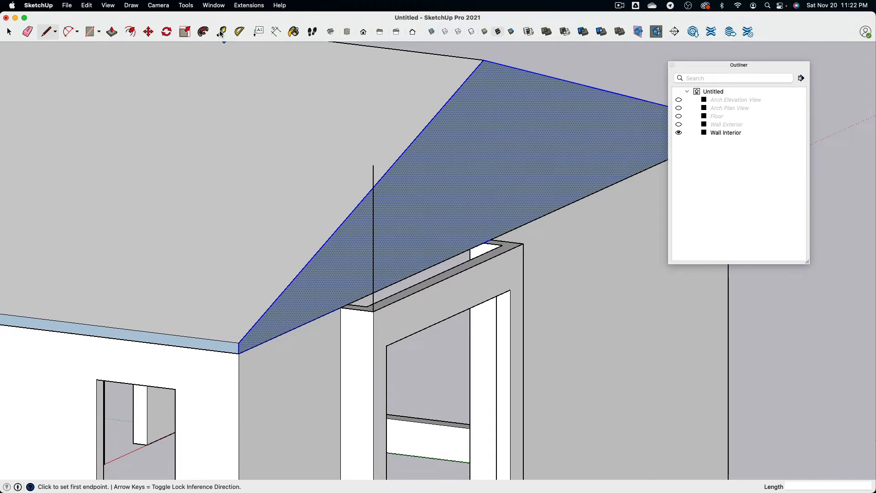
Try placing a guide above the window bump-out's side edge at the height of the gable slope, and undo it.
key("t")
left_click(341, 308)
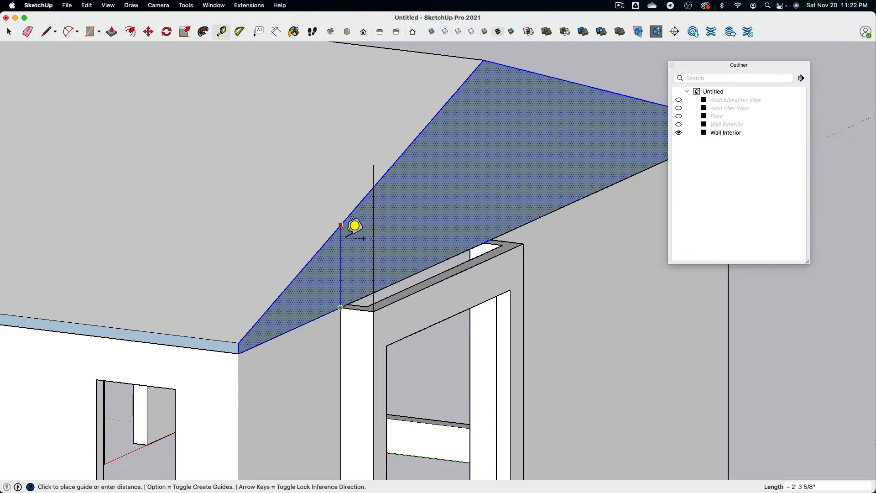
mouse_move(274, 190)
middle_mouse_down()
mouse_move(198, 193)
mouse_move(260, 195)
middle_mouse_up()
left_click(310, 309)
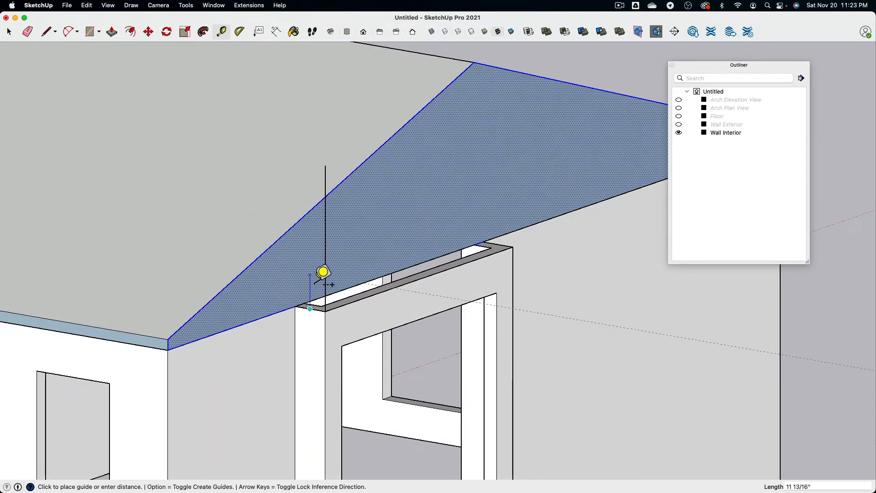
left_click(285, 222)
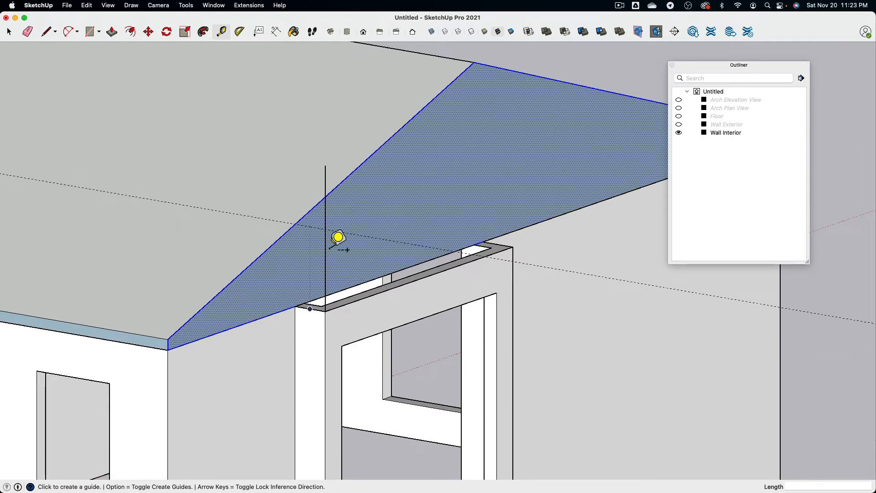
left_click(310, 309)
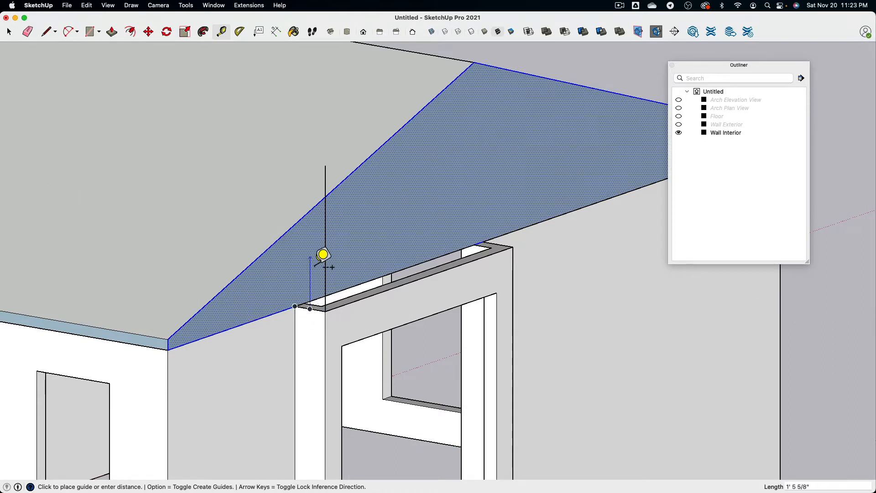
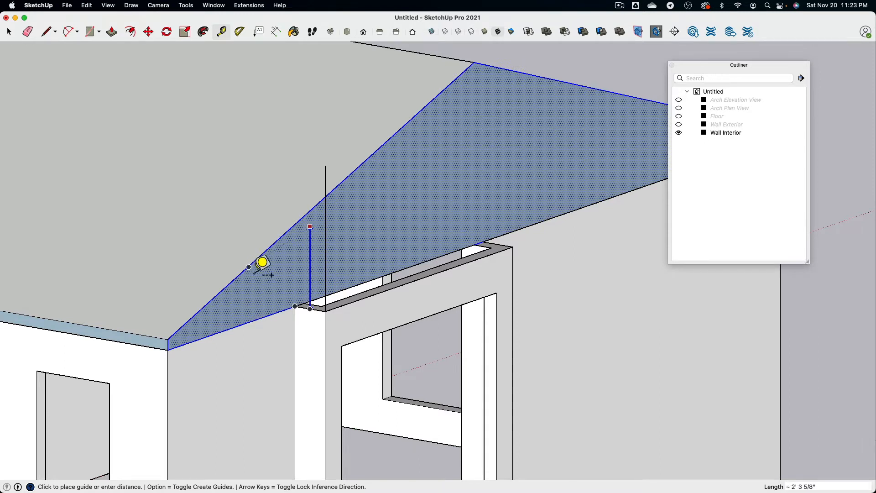
left_click(284, 245)
middle_click_drag(394, 277, 435, 257)
key("super+z")
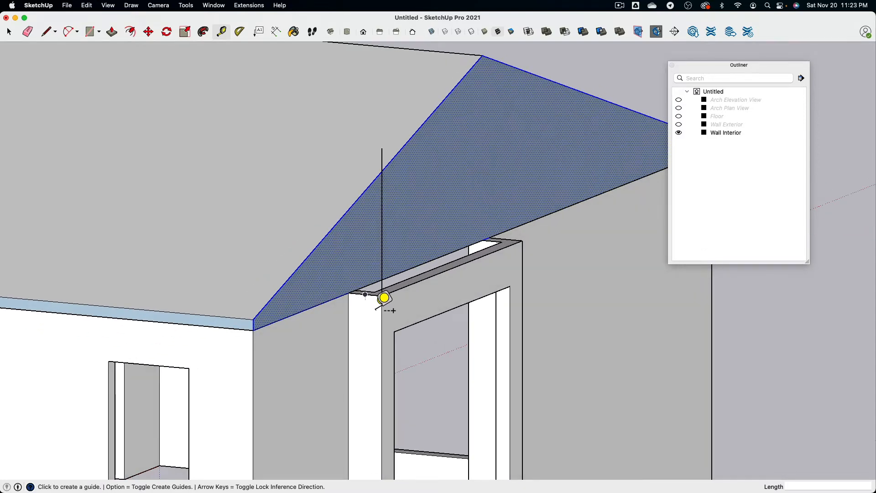
Place a guide parallel to the bump-out's side top edge, about 2' 3 5/8" above it, where the wall corner meets the gable slope.
scroll(375, 305, "up", 3)
left_click(372, 292)
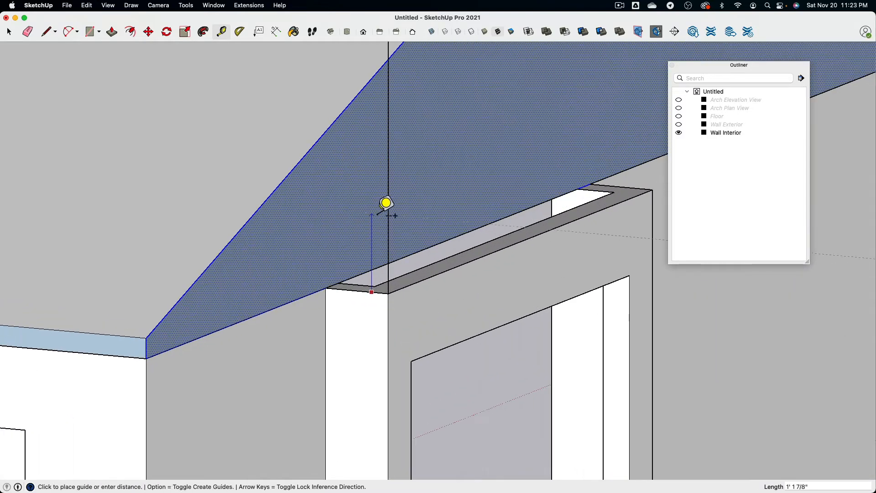
key("Up")
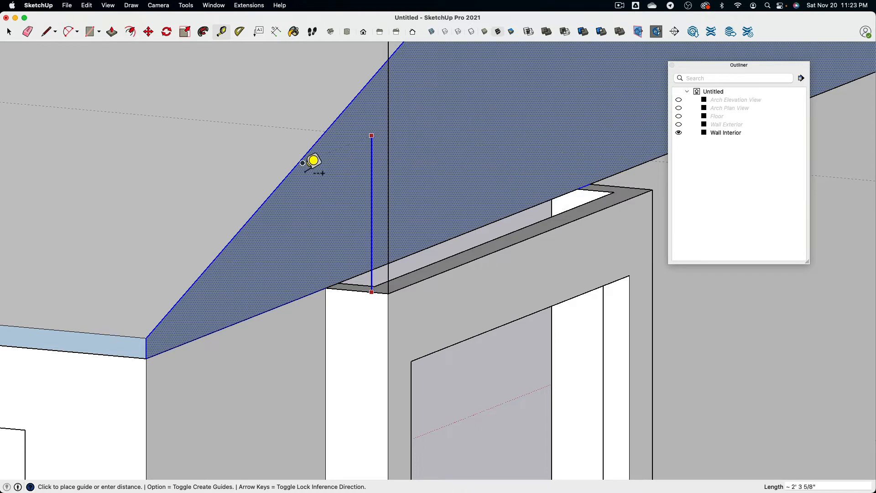
left_click(302, 163)
scroll(305, 187, "down", 2)
middle_click_drag(391, 201, 365, 198)
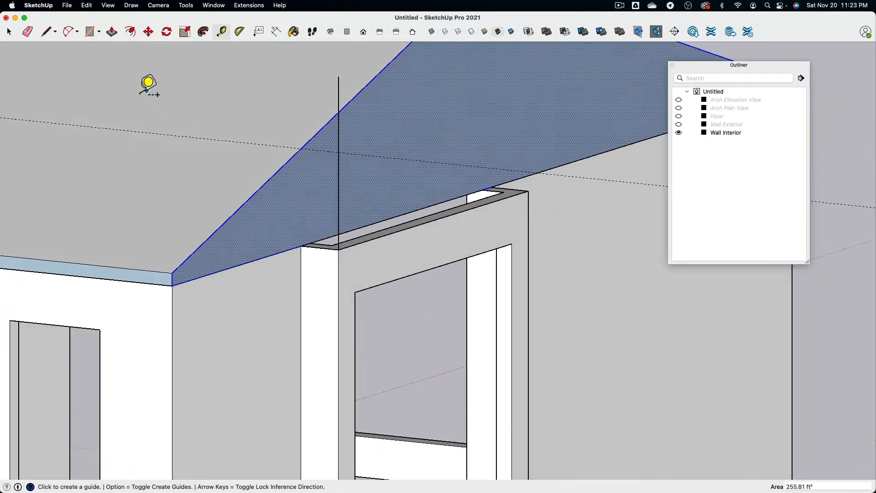
Close the bump-out's side face with a line along the guide to the gable slope and a vertical down to the wall corner.
left_click(46, 32)
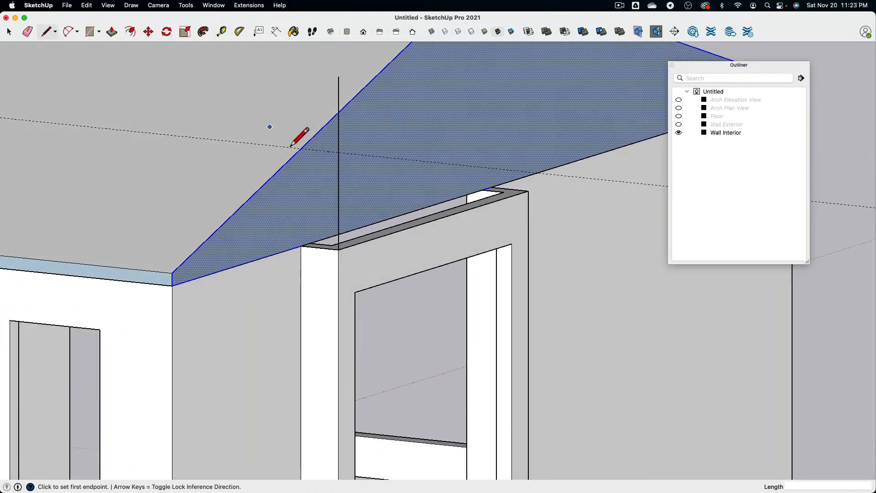
left_click(339, 152)
left_click(300, 149)
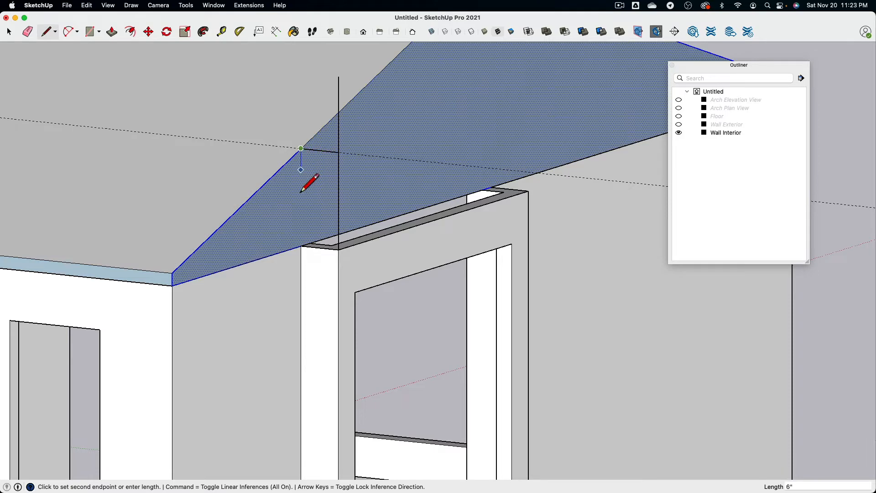
left_click(301, 245)
middle_click_drag(301, 249, 136, 95)
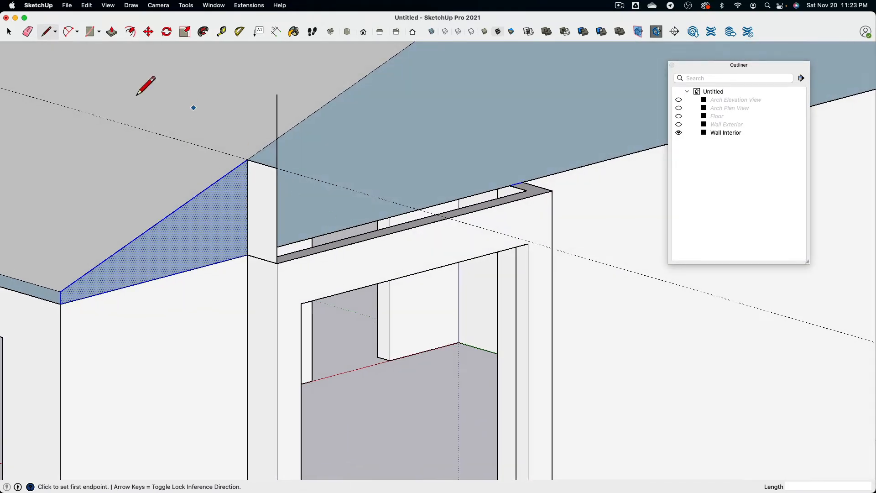
Erase the excess vertical line that extends above the new bump-out side face.
left_click(8, 32)
left_click(27, 31)
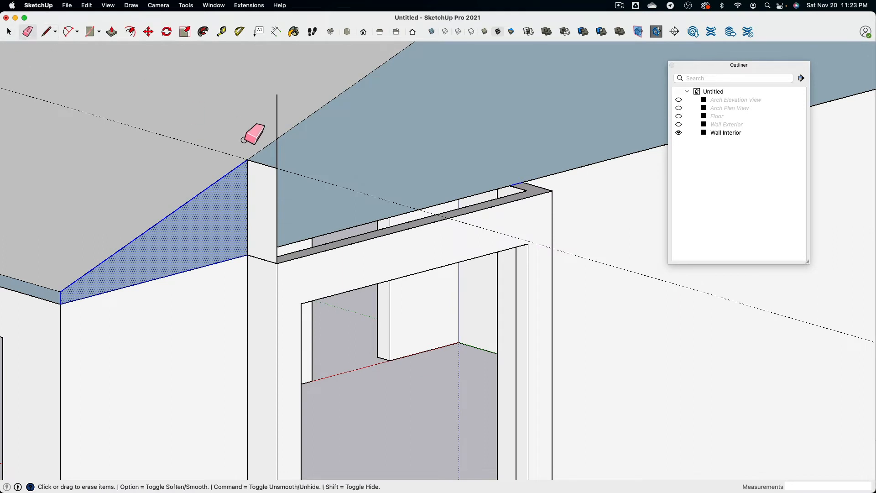
left_click(281, 114)
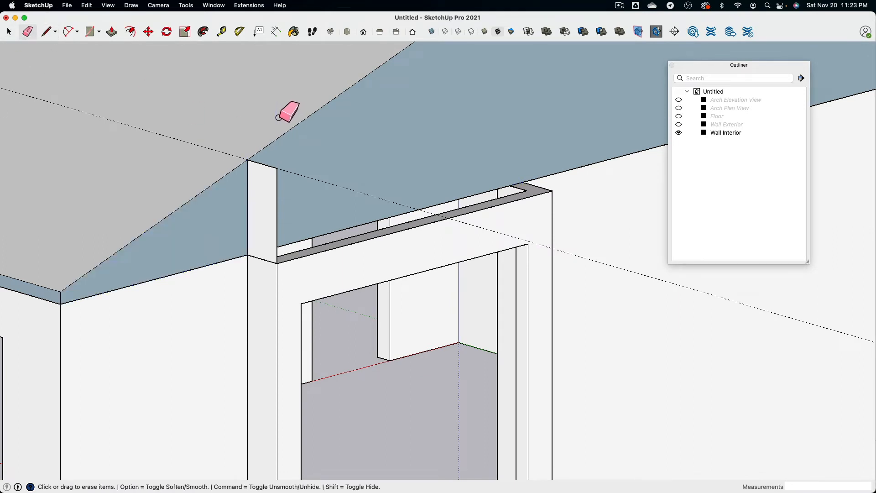
Raise the bump-out's opposite side face to the gable slope with verticals about 4' 11 5/8" high joined by a 1' top line.
scroll(411, 157, "down", 5)
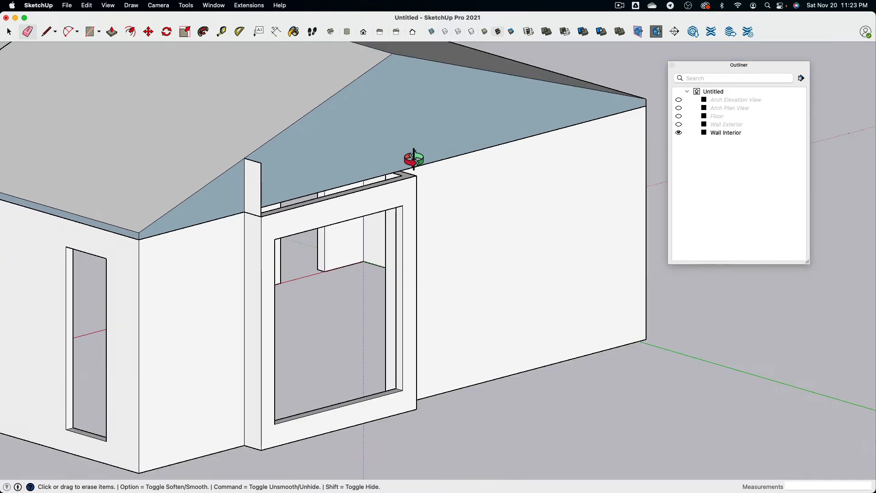
middle_click_drag(411, 156, 372, 211)
key("l")
middle_click_drag(332, 152, 268, 214, "shift")
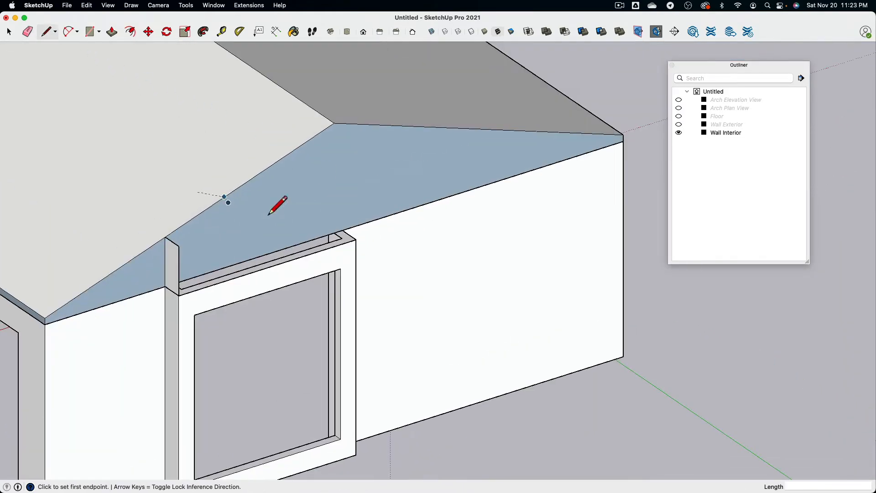
left_click(343, 230)
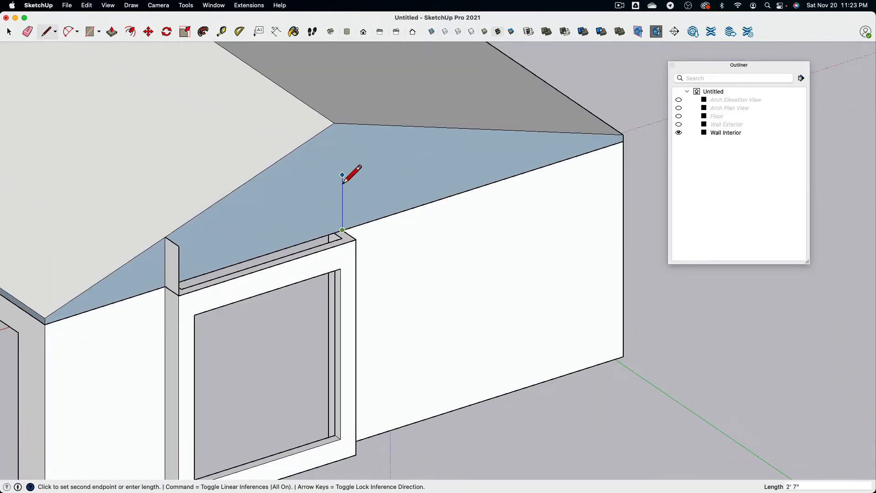
left_click(342, 123)
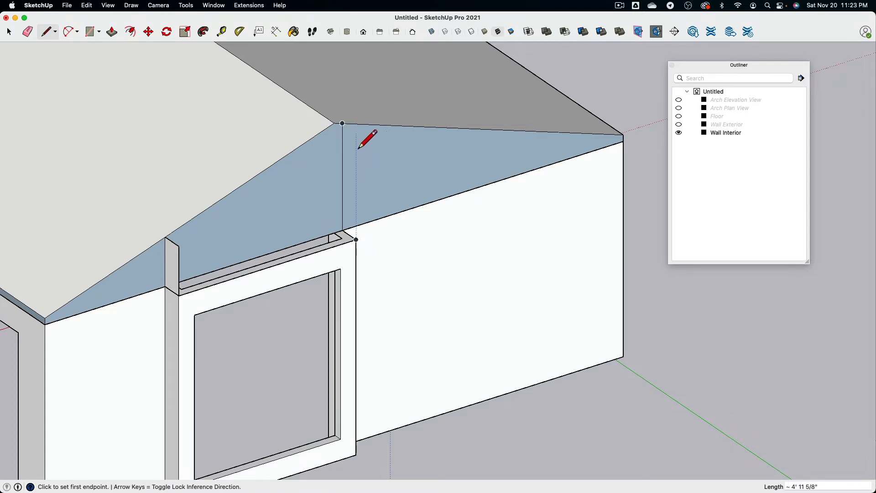
left_click(355, 133)
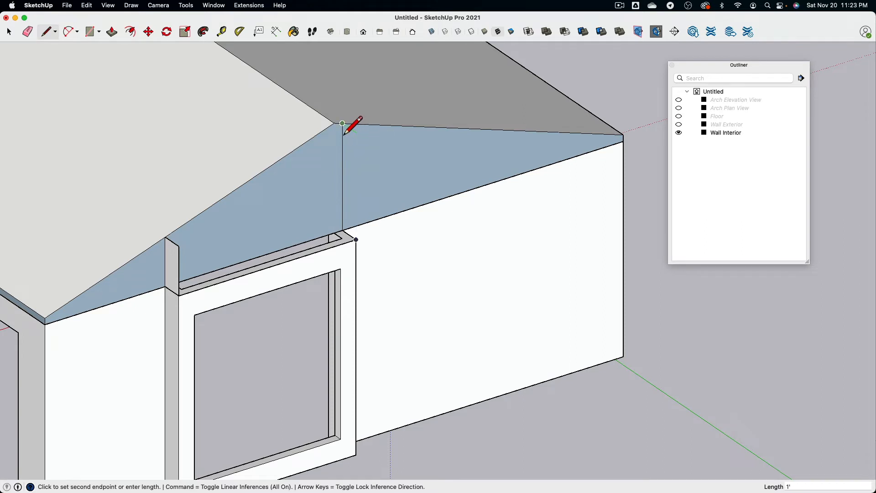
left_click(342, 123)
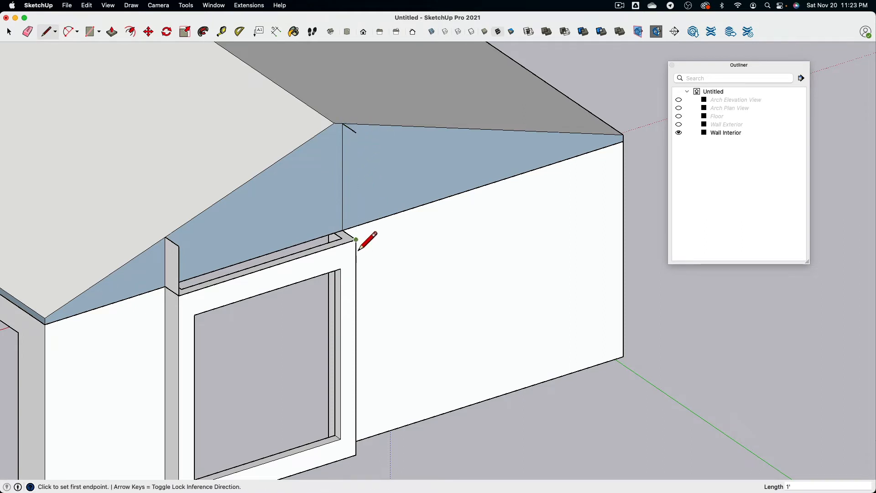
left_click(356, 239)
left_click(356, 132)
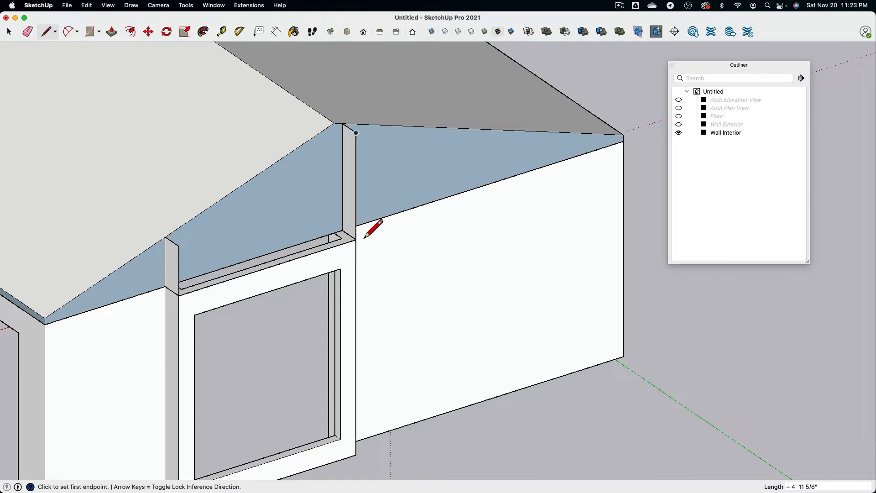
scroll(356, 177, "up", 2)
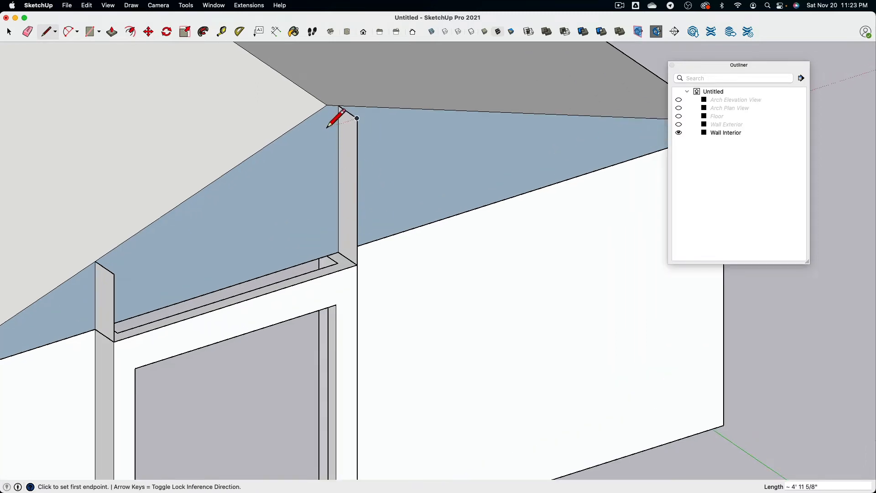
Draw a horizontal rectangle from the raised side's top edge to a point directly below the ridge end, closing it at the outer corner.
middle_click_drag(329, 120, 348, 142)
scroll(342, 139, "up", 2)
left_click(340, 128)
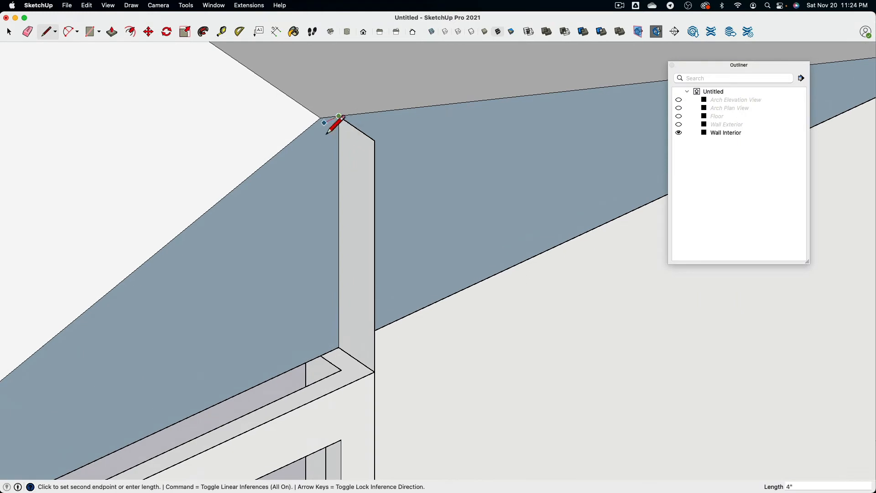
scroll(330, 130, "up", 2)
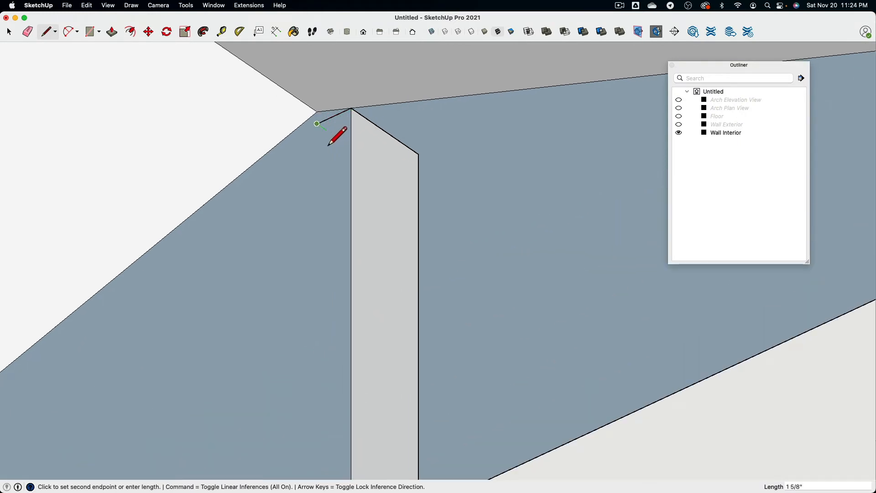
left_click(384, 170)
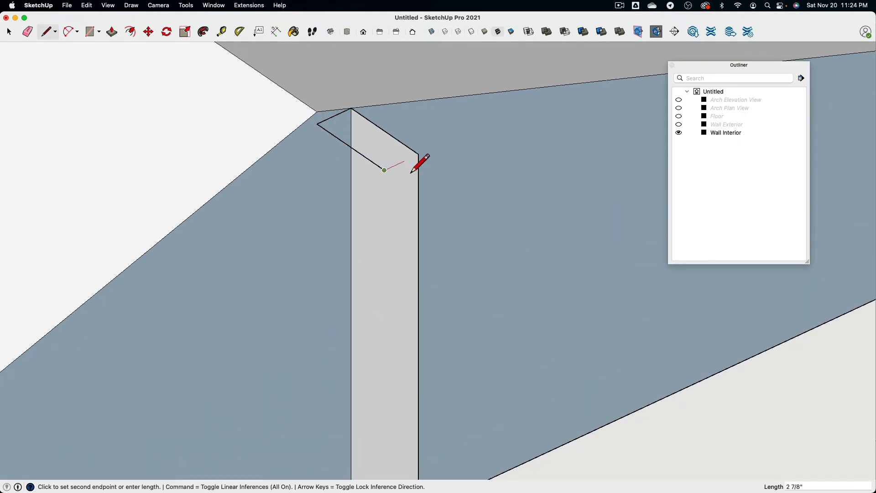
left_click(419, 154)
Build a sloped cap over the rectangle with verticals about 1 11/16" high, a top line from the ridge end, and a sloping line to the side's outer corner.
left_click(317, 124)
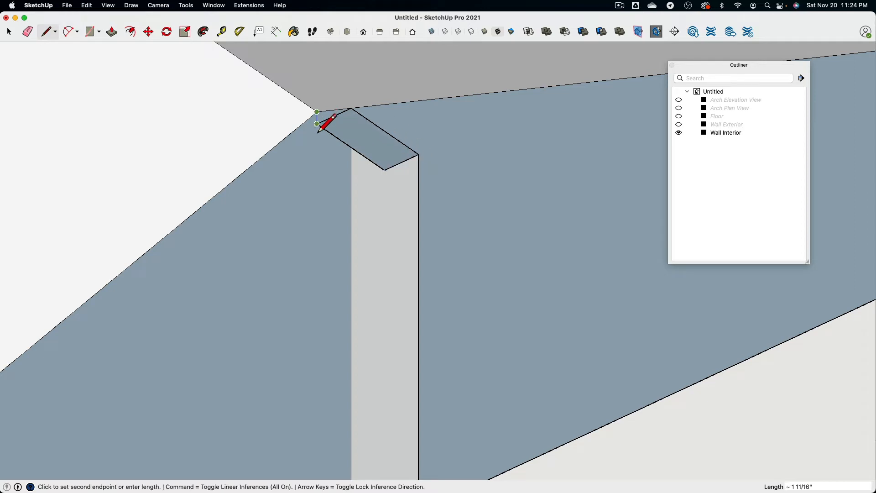
left_click(318, 135)
left_click(322, 126)
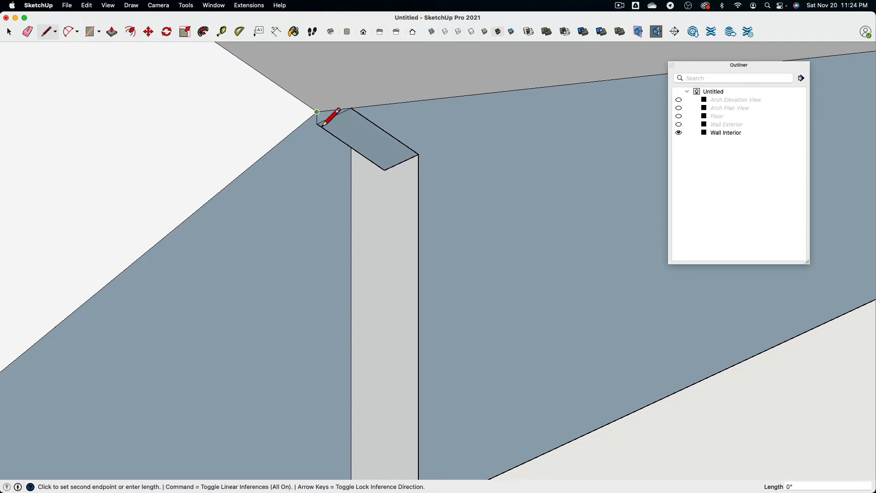
left_click(386, 171)
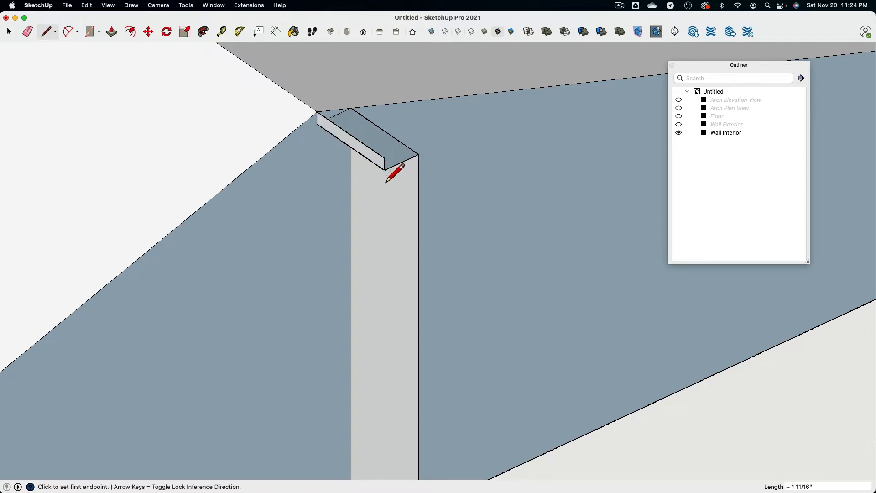
left_click(418, 154)
left_click(389, 169)
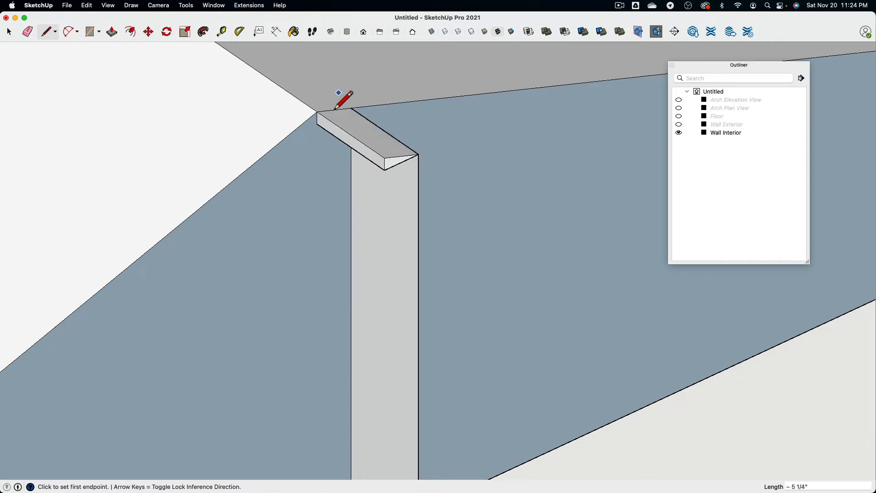
Erase the construction edges below the small sloped cap at the ridge end.
left_click(32, 33)
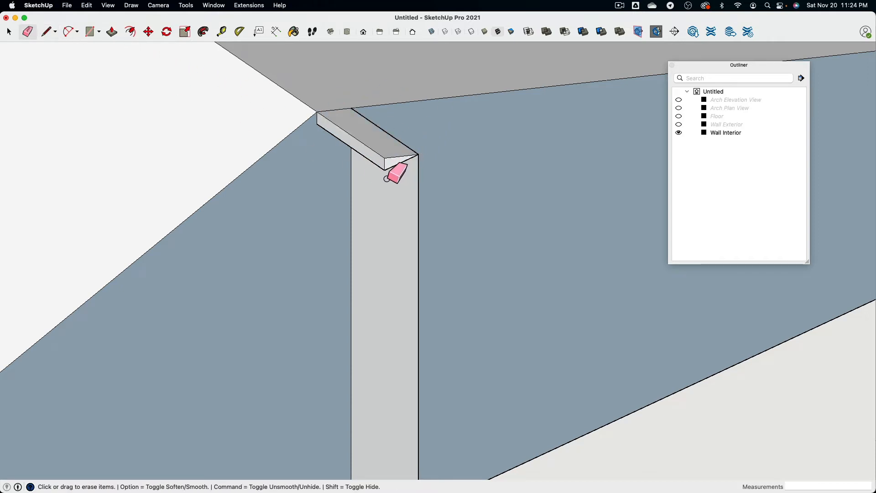
left_click_drag(396, 174, 364, 211)
mouse_move(364, 212)
middle_mouse_down()
mouse_move(373, 127)
mouse_move(322, 92)
mouse_move(338, 85)
mouse_move(361, 114)
middle_mouse_up()
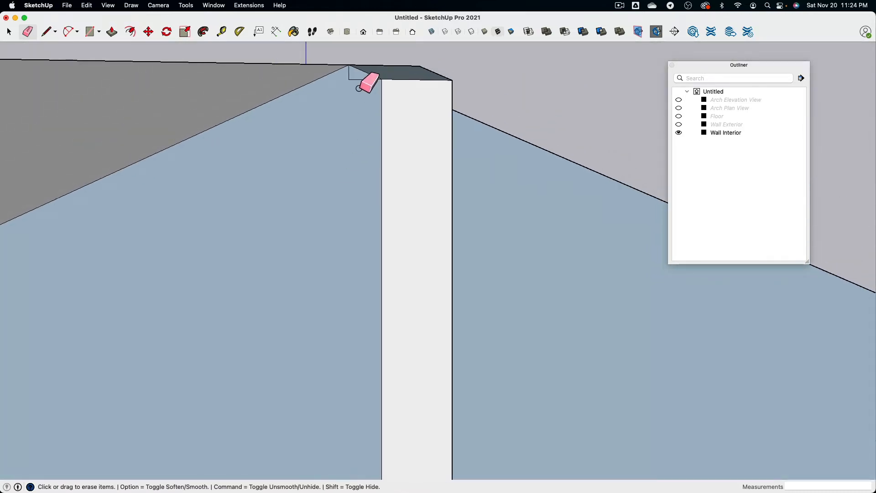
scroll(368, 132, "down", 5)
mouse_move(362, 145)
middle_mouse_down()
mouse_move(337, 293)
mouse_move(369, 256)
middle_mouse_up()
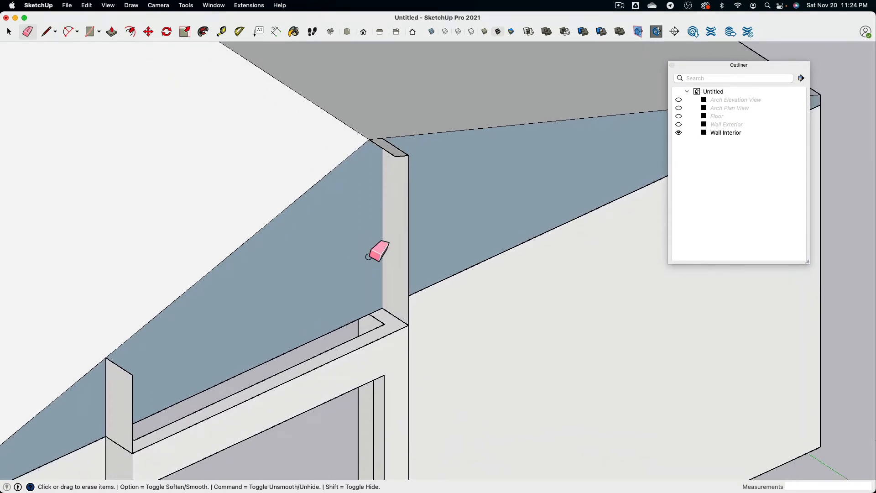
Close the bump-out's front and roof faces with a sloped line about 8' 10 7/16" long from the cap corner to the opposite side's top corner.
left_click(46, 32)
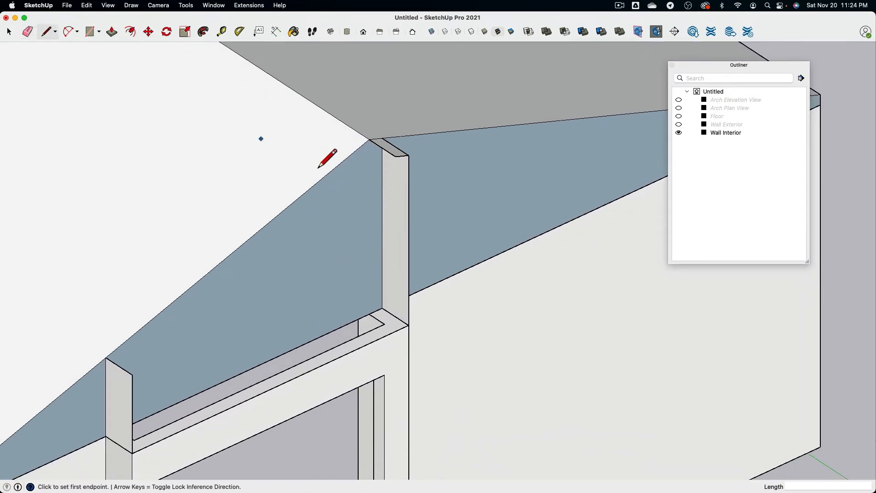
left_click(395, 156)
left_click(132, 374)
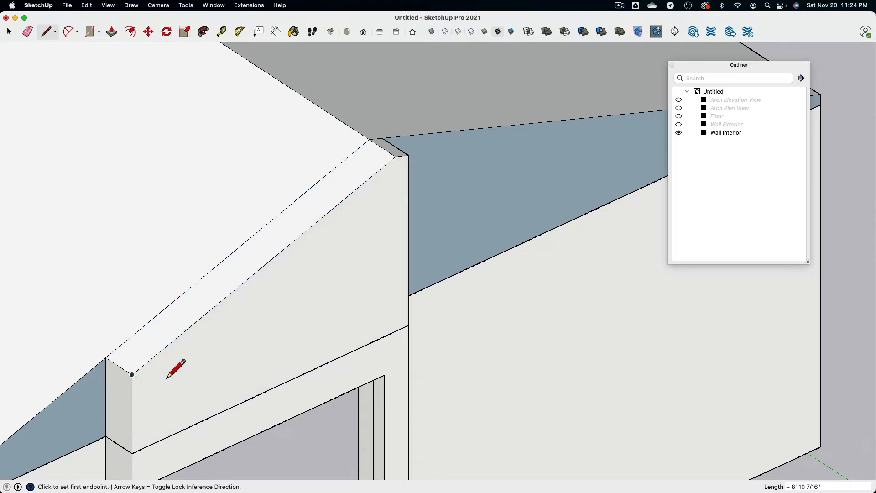
scroll(283, 347, "down", 5)
middle_click_drag(279, 337, 211, 297)
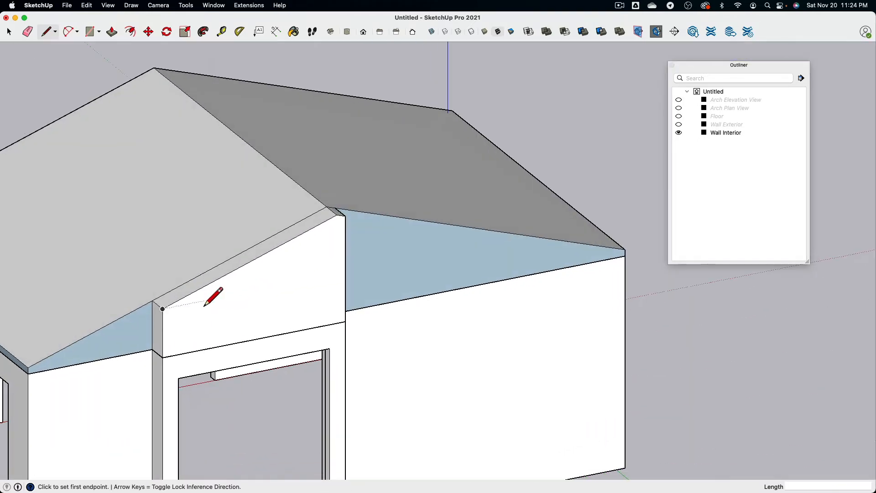
scroll(285, 152, "down", 3)
key("space")
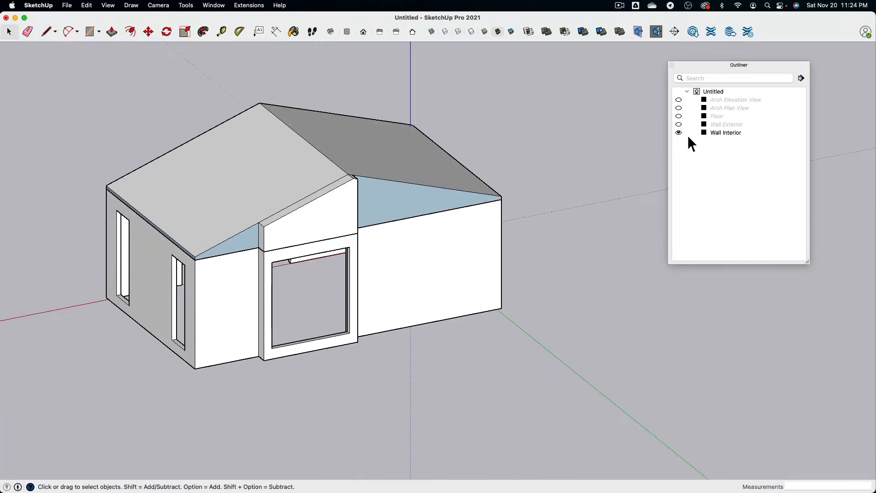
Hide the Wall Interior group and delete the stray inner edges on the underside of the bump-out.
left_click(678, 132)
middle_click_drag(445, 261, 297, 206)
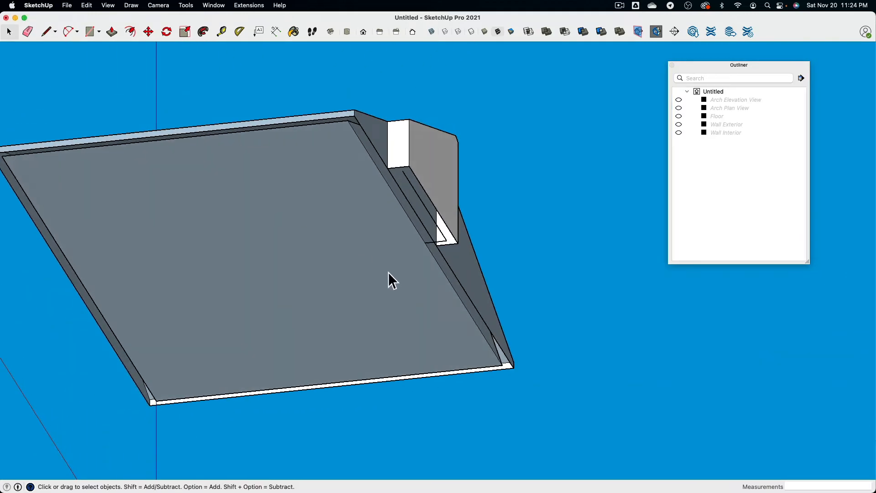
middle_click_drag(389, 300, 318, 168)
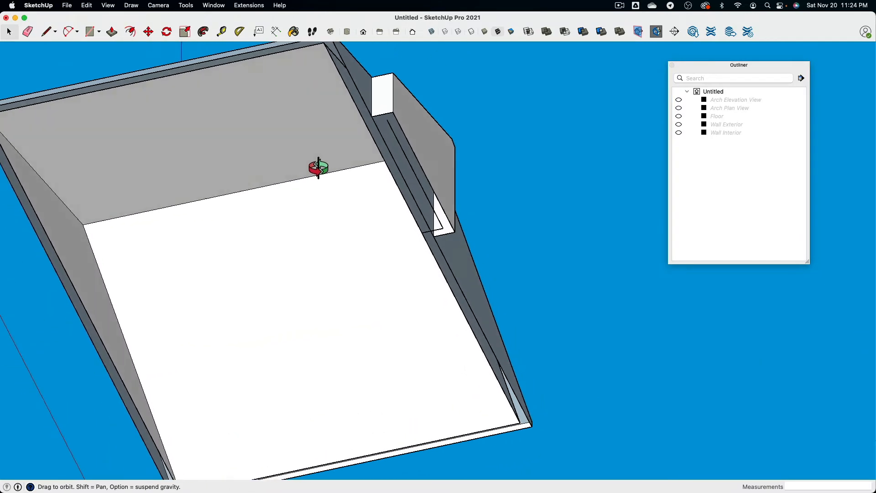
scroll(447, 198, "up", 3)
left_click(445, 264)
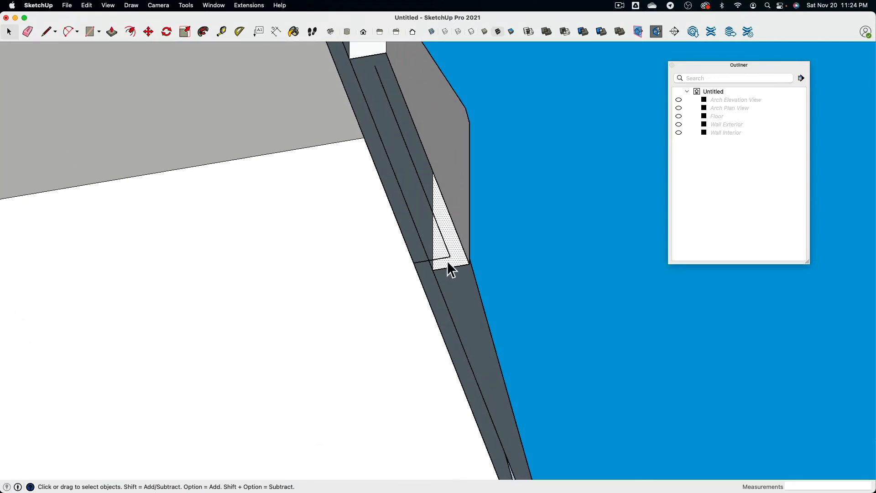
left_click(451, 257)
key("Delete")
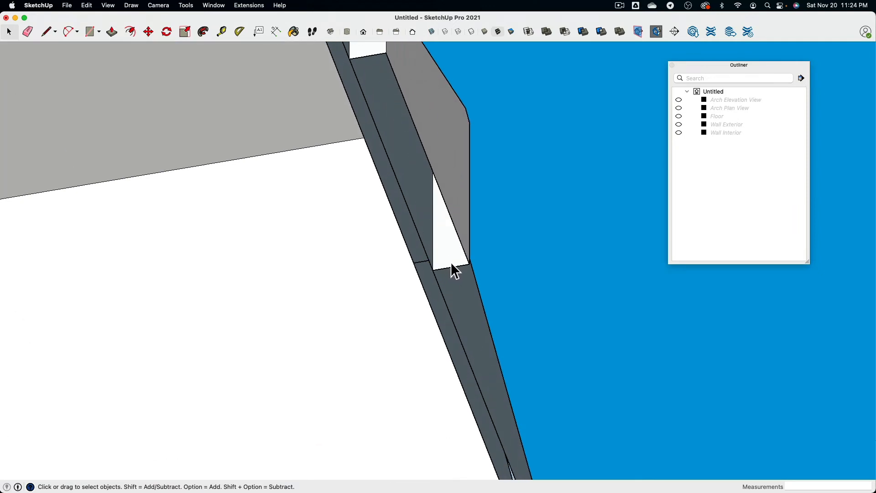
Delete the long edge dividing the bump-out's underside from the wall thickness.
middle_click_drag(455, 271, 437, 268)
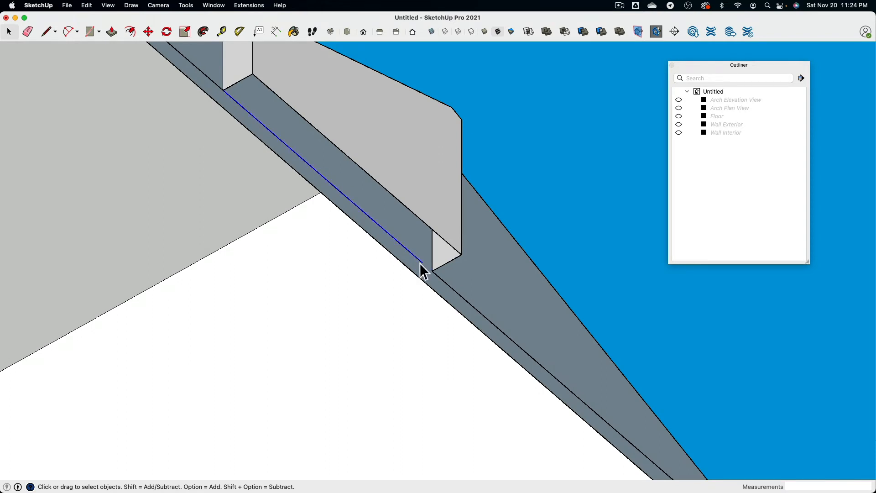
left_click(421, 265)
scroll(273, 164, "down", 3)
scroll(295, 168, "up", 1)
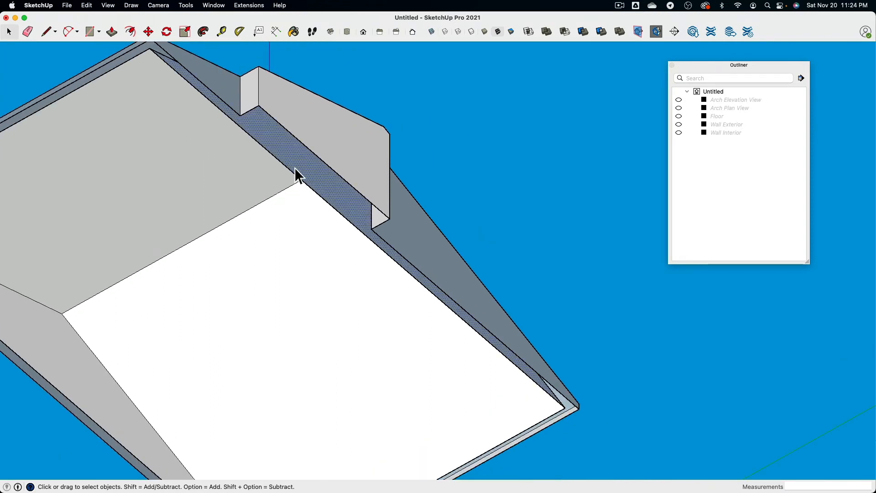
left_click(365, 238)
middle_click_drag(365, 239, 322, 195)
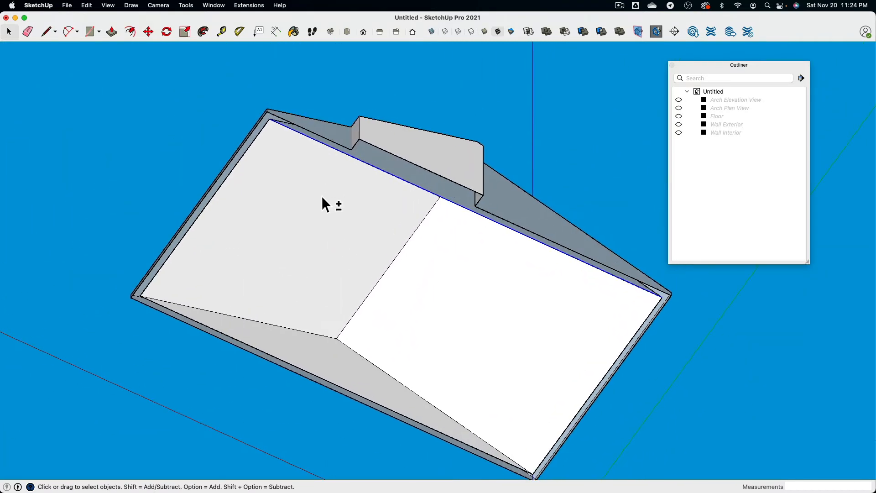
Draw diagonal lines across the ceiling rim's underside, joining its inner and outer corners along one end.
left_click(53, 34)
scroll(269, 105, "up", 3)
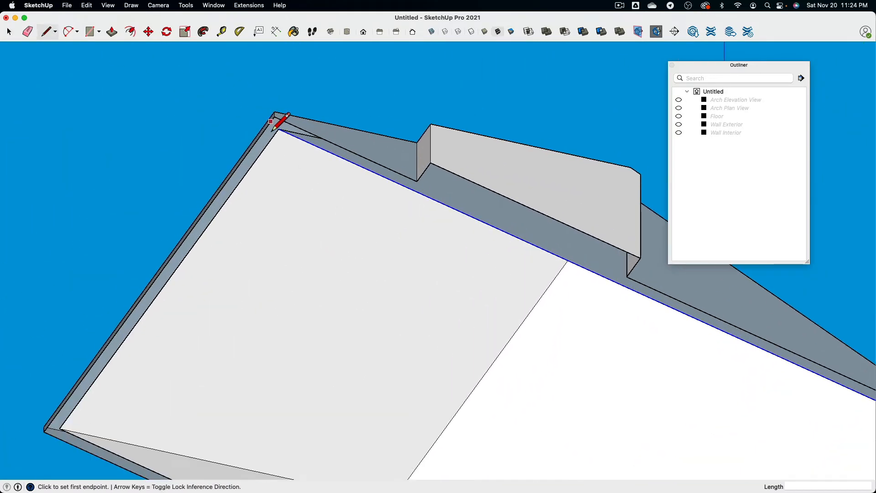
left_click(274, 117)
scroll(211, 179, "down", 1)
key("Escape")
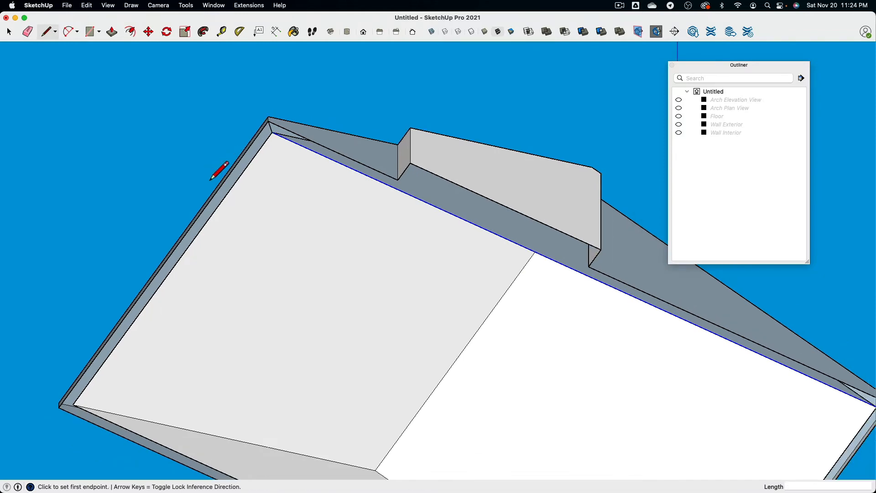
middle_click_drag(162, 314, 257, 194, "shift")
left_click(166, 286)
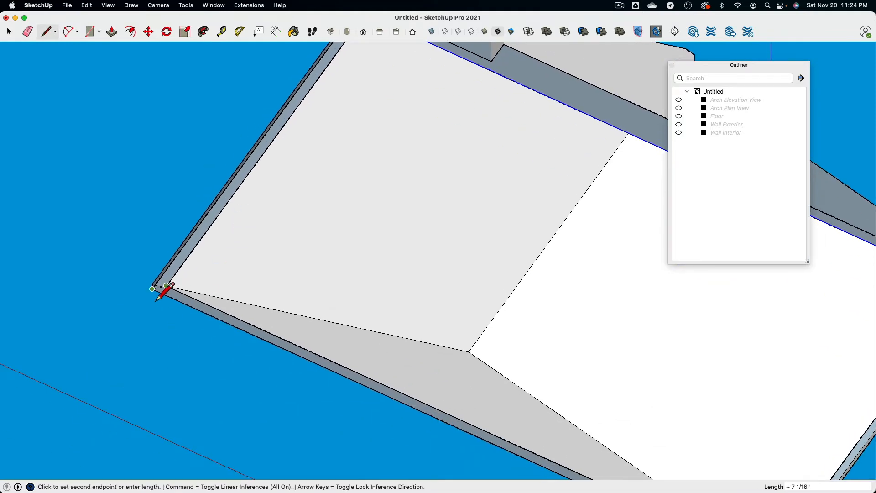
Erase the short diagonal edges at the corners of the rim face on the roof volume's underside.
key("Escape")
scroll(166, 288, "down", 4)
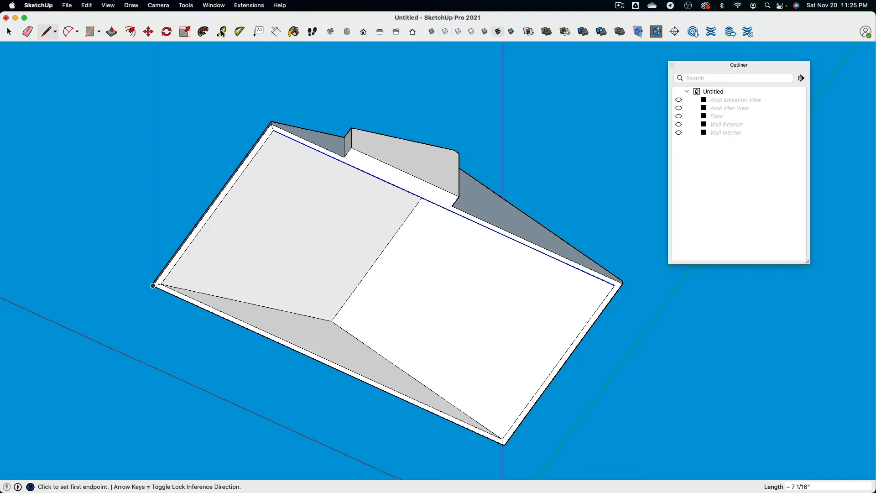
left_click(25, 31)
scroll(233, 128, "up", 3)
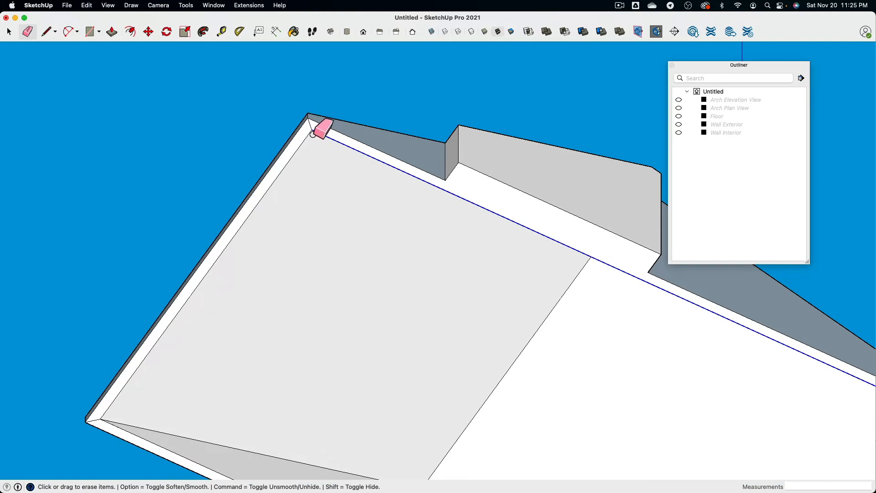
scroll(270, 250, "down", 5)
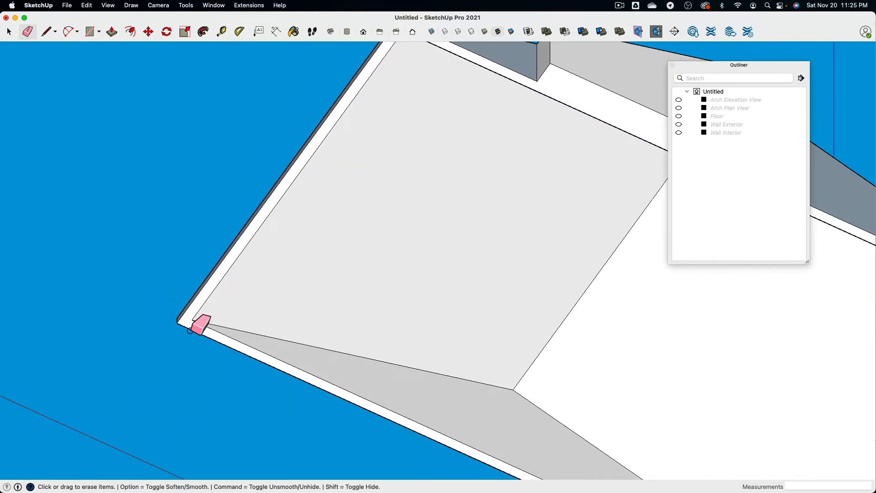
scroll(201, 325, "down", 5)
mouse_move(391, 303)
middle_mouse_down()
mouse_move(326, 170)
mouse_move(225, 312)
mouse_move(385, 321)
middle_mouse_up()
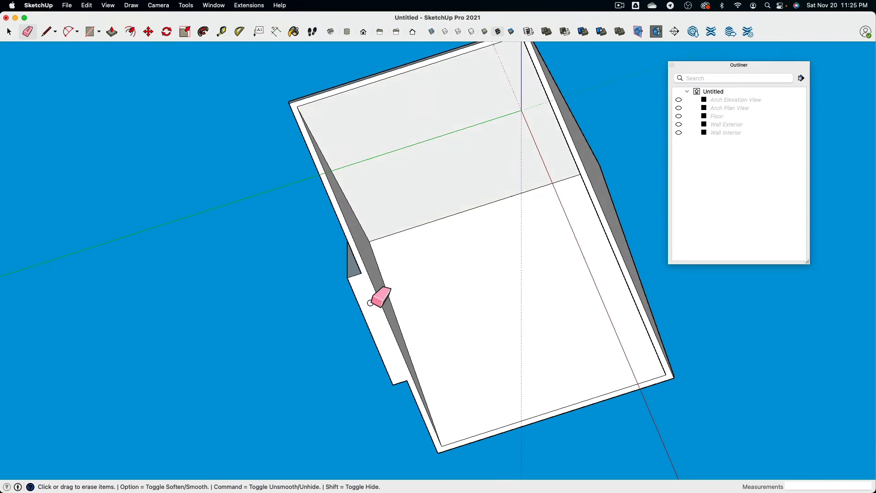
middle_click_drag(370, 302, 438, 307)
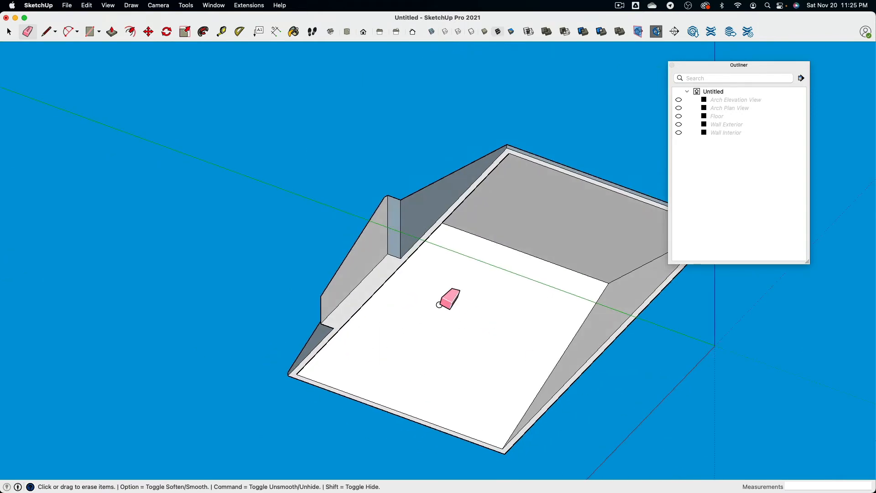
Select the blue back faces along the roof volume's sides and bump-out, and reverse them.
middle_click_drag(389, 235, 366, 332)
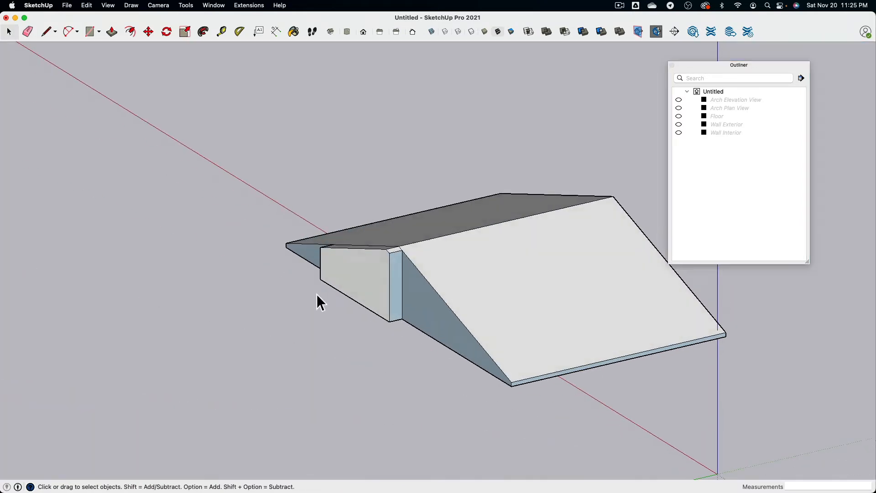
scroll(397, 276, "up", 3)
middle_click_drag(438, 288, 712, 235)
scroll(502, 269, "down", 2)
middle_click_drag(293, 302, 359, 272)
scroll(359, 273, "up", 3)
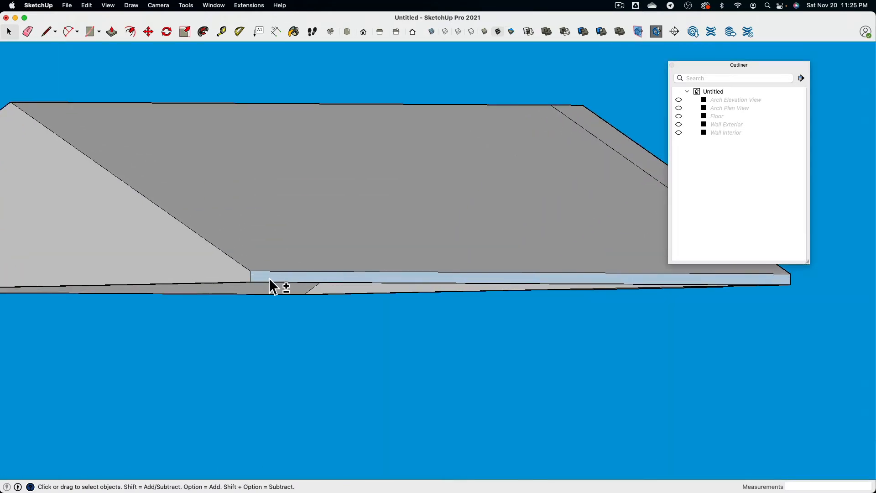
scroll(270, 278, "down", 3)
middle_click_drag(297, 256, 568, 329)
scroll(547, 319, "up", 3)
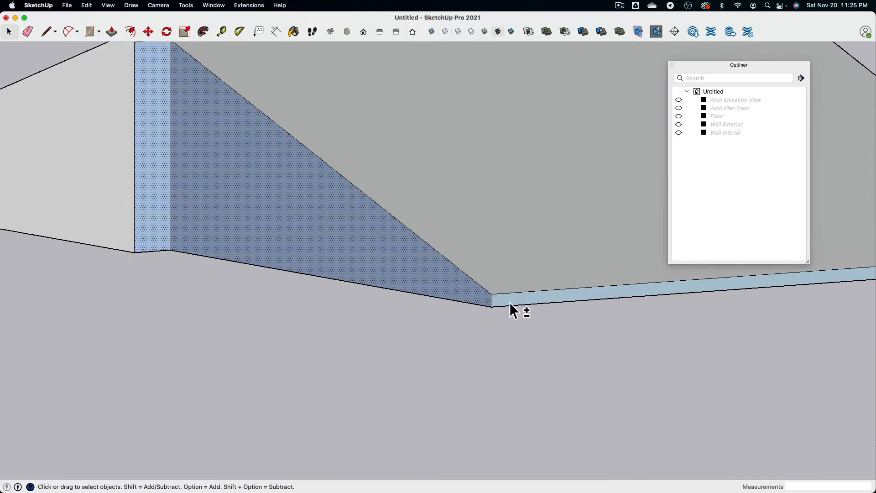
right_click(391, 264)
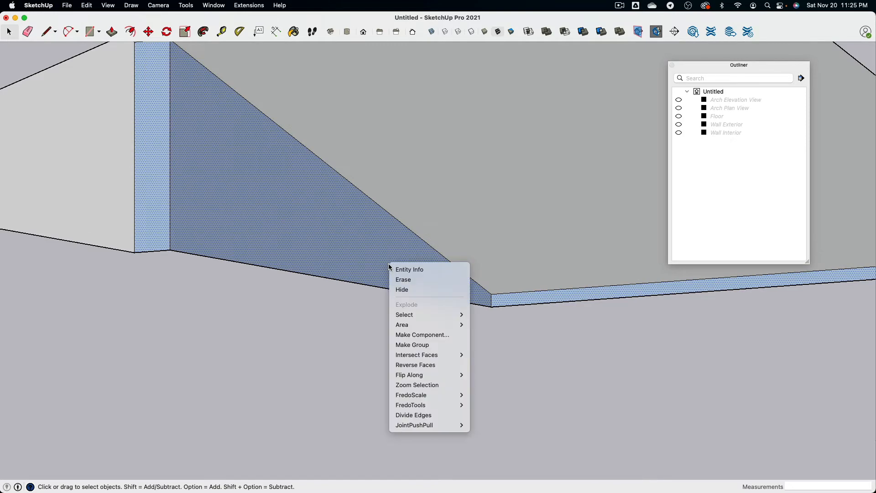
left_click(441, 365)
Examine the roof volume's bump-out corner and outer faces from several sides for remaining reversed faces.
scroll(293, 278, "down", 8)
middle_click_drag(239, 262, 215, 265)
scroll(237, 269, "up", 6)
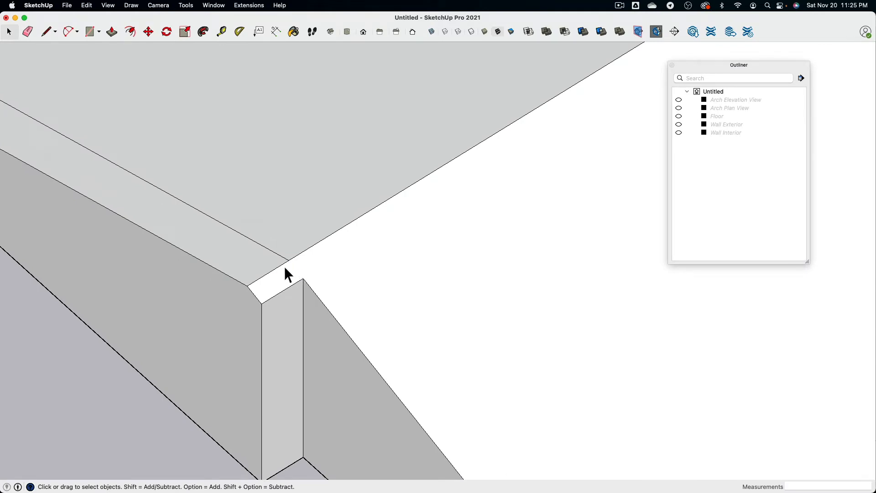
scroll(279, 268, "down", 8)
middle_click_drag(206, 267, 424, 284)
scroll(424, 283, "down", 4)
middle_click_drag(365, 305, 324, 254)
middle_click_drag(740, 258, 668, 299)
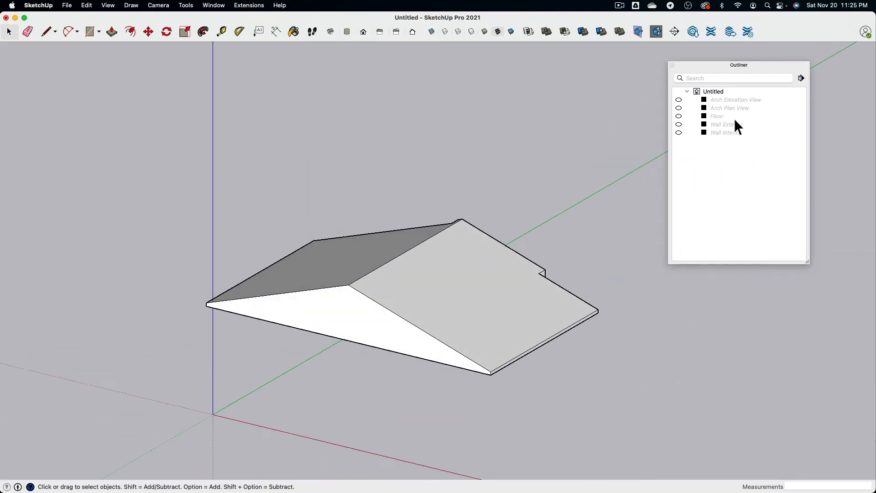
Unhide the Wall Interior, Floor and Wall Exterior groups.
left_click(679, 133)
middle_click_drag(460, 225, 540, 186)
middle_click_drag(506, 162, 561, 182)
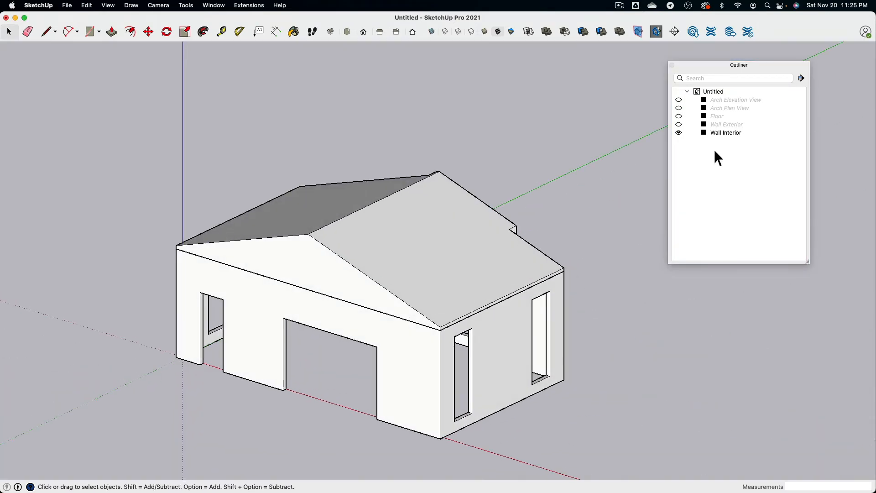
left_click(679, 116)
left_click(679, 125)
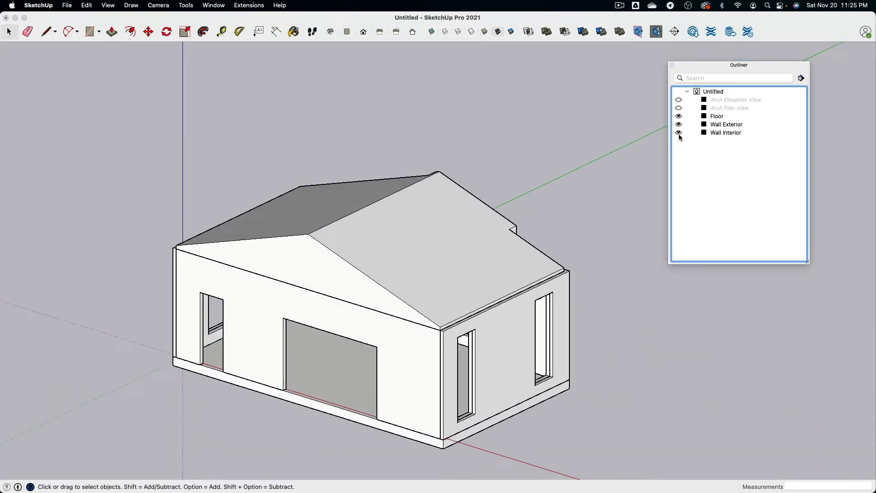
left_click(679, 117)
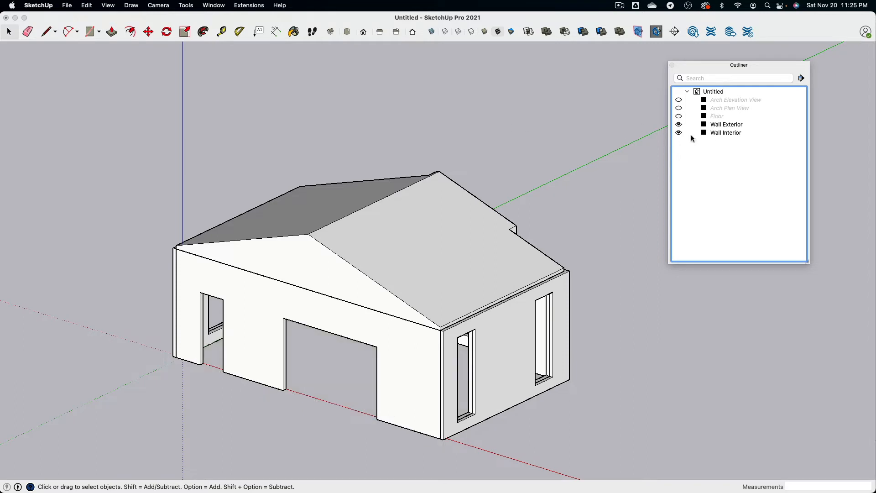
left_click(679, 116)
Select all connected geometry of the roof volume and make it a group.
triple_click(382, 222)
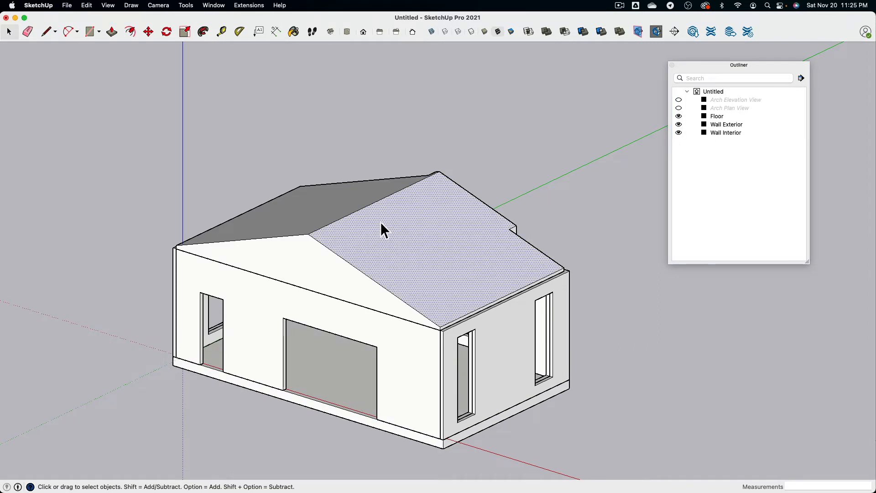
right_click(382, 220)
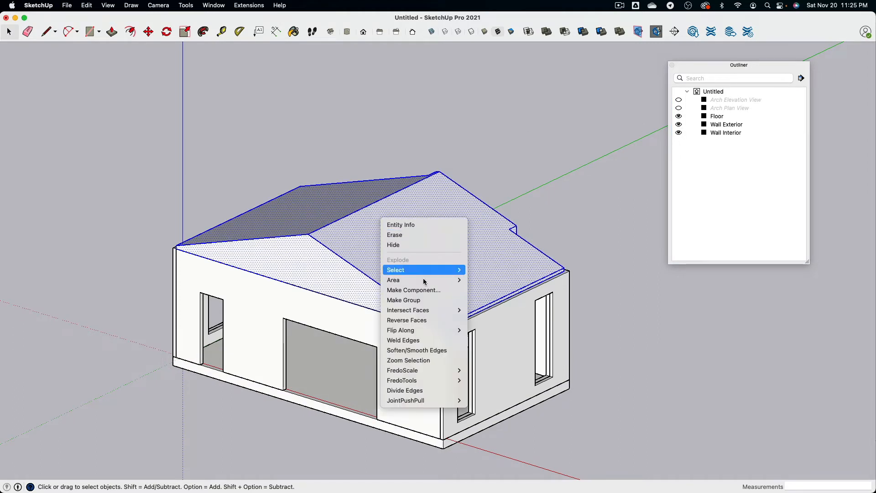
left_click(422, 300)
Name the new group Roof.
left_click(715, 128)
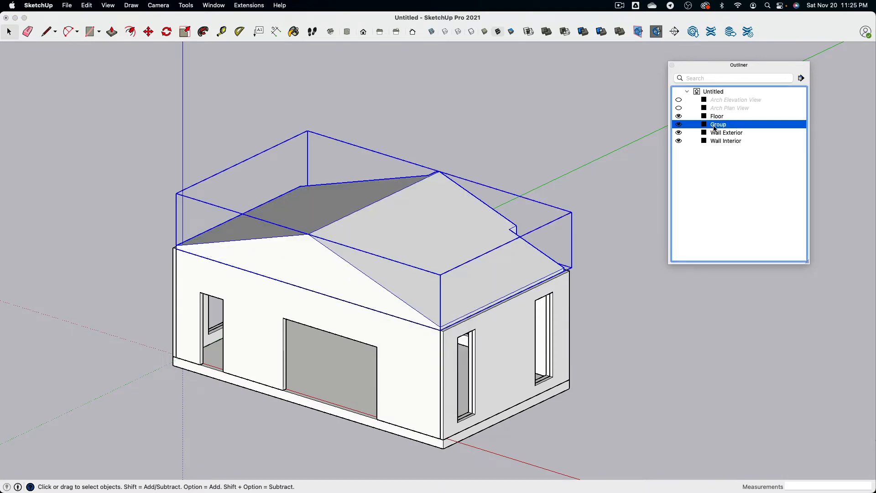
left_click(718, 131)
type("Roof")
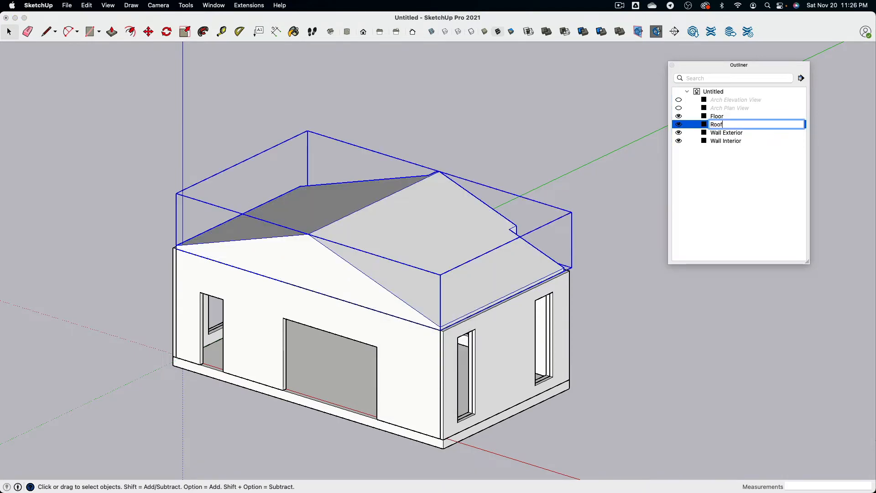
key("Return")
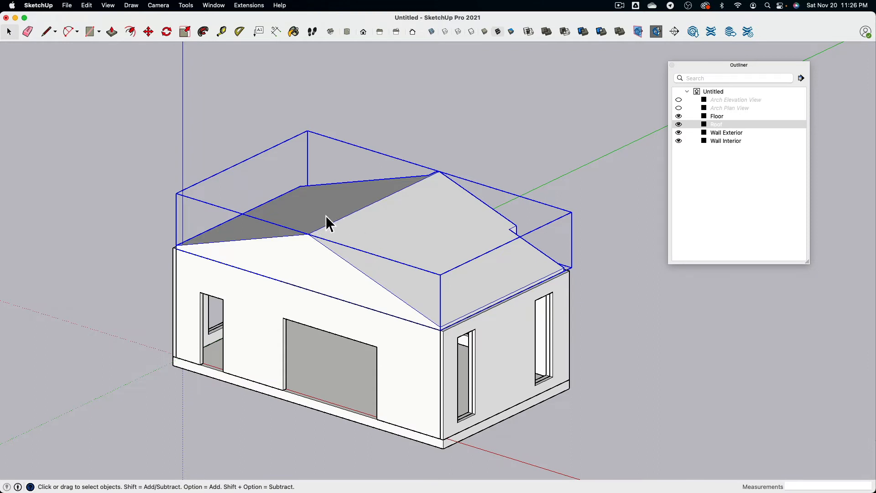
Rename the Roof group as Ceiling.
left_click(716, 125)
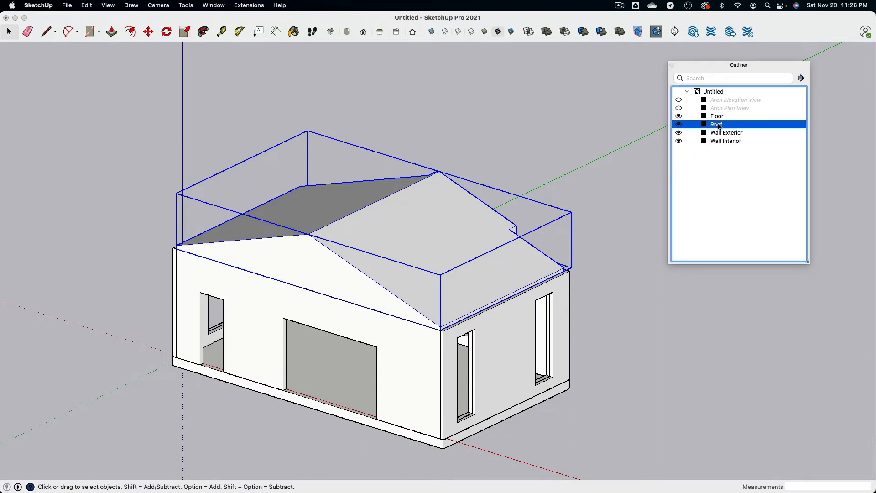
left_click(717, 125)
double_click(716, 125)
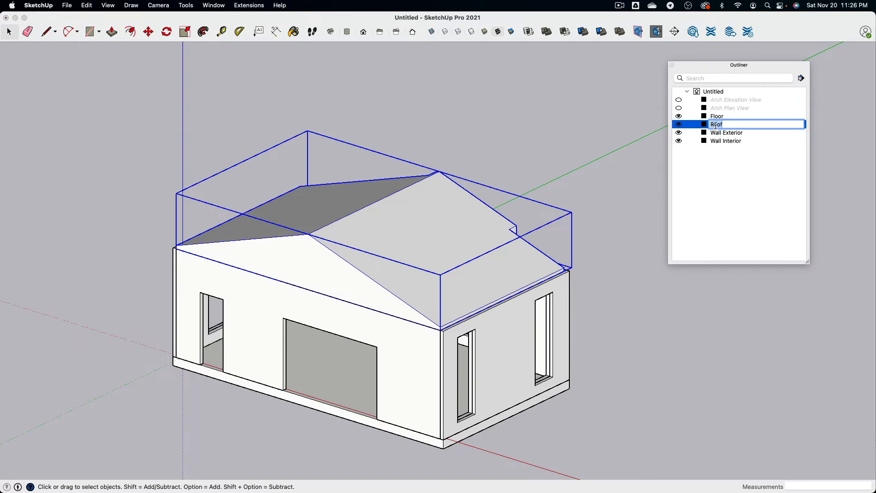
type("Ceiling")
key("Return")
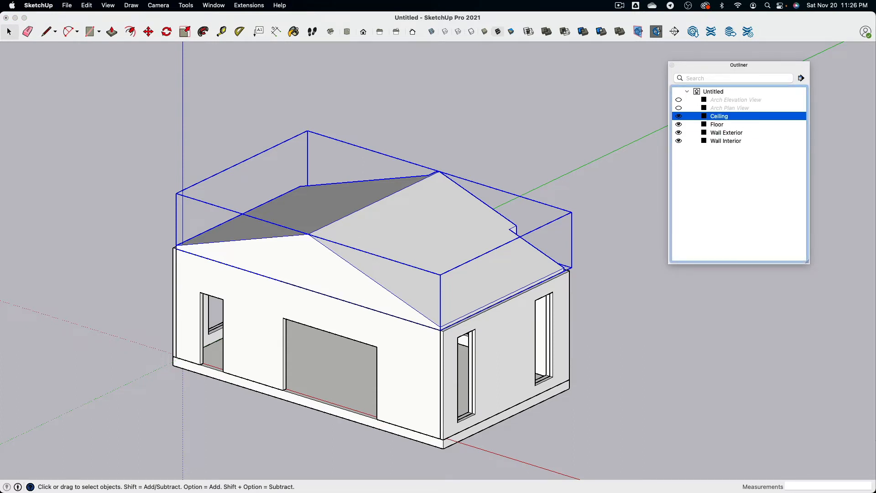
Hide the Ceiling group to expose the room's interior, and clear the selection.
left_click(678, 116)
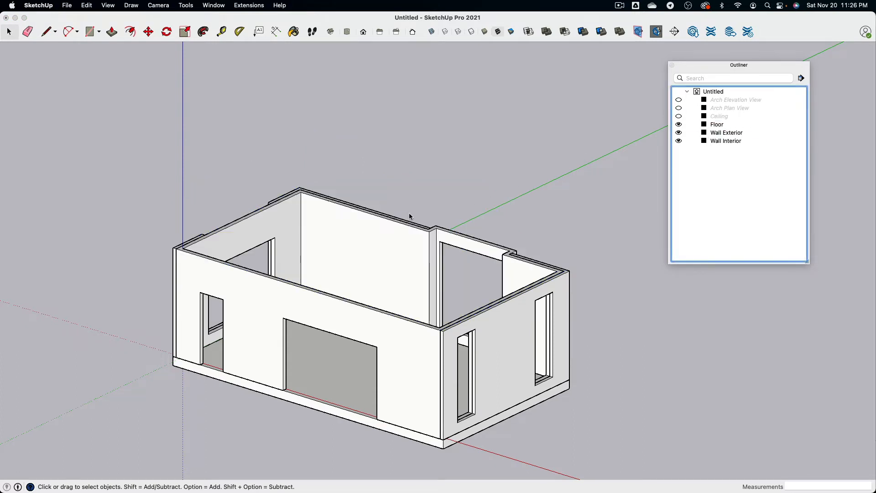
middle_click_drag(412, 218, 424, 240)
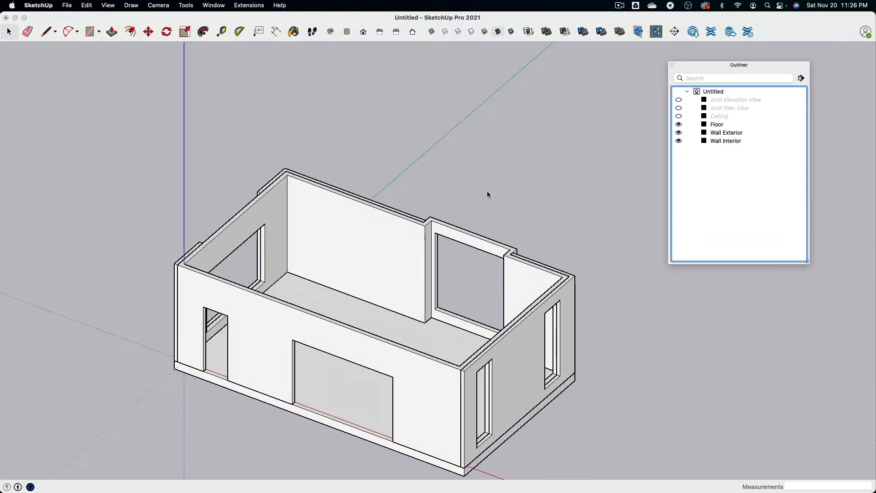
double_click(678, 116)
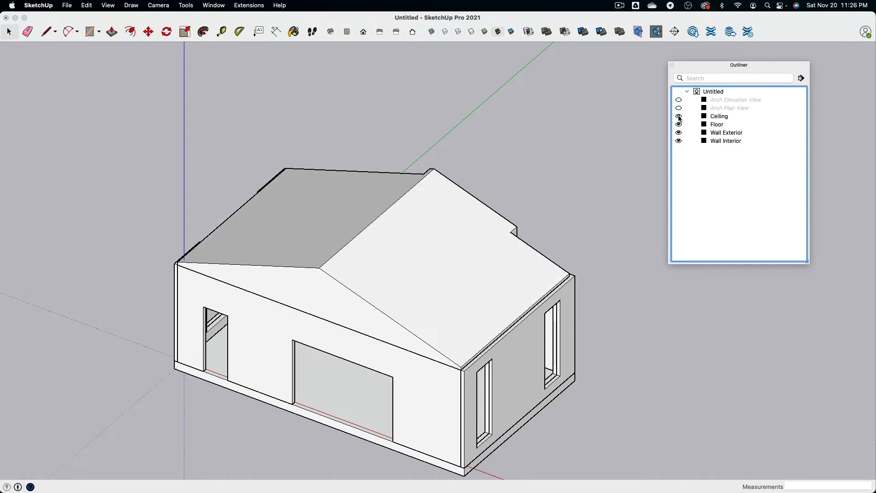
left_click(678, 116)
left_click(573, 138)
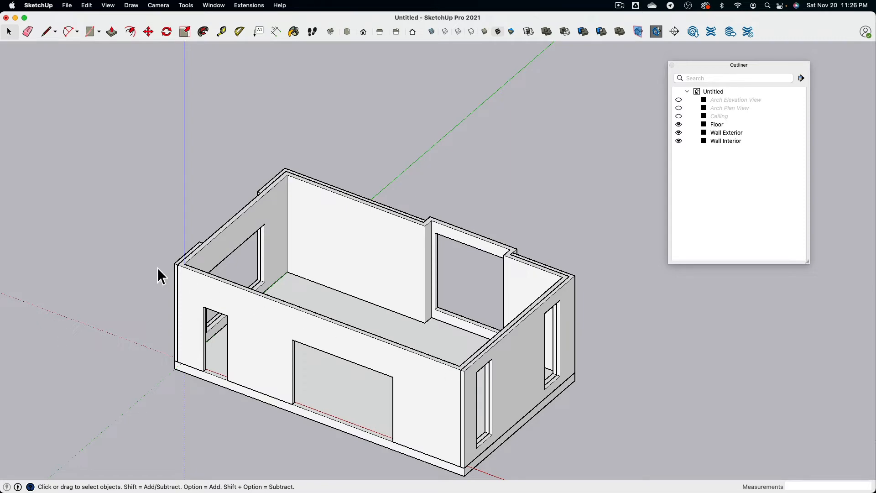
View the walls and floor from the top in Perspective projection.
middle_click_drag(161, 275, 374, 450)
left_click(347, 31)
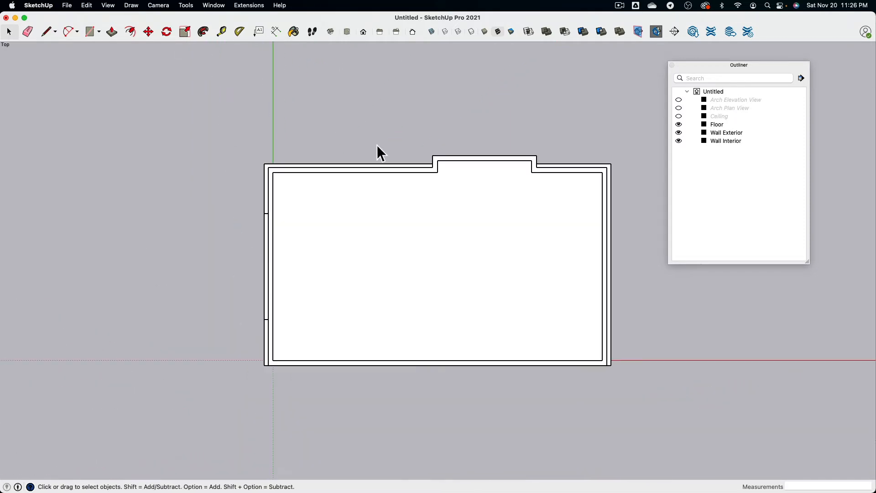
left_click(150, 6)
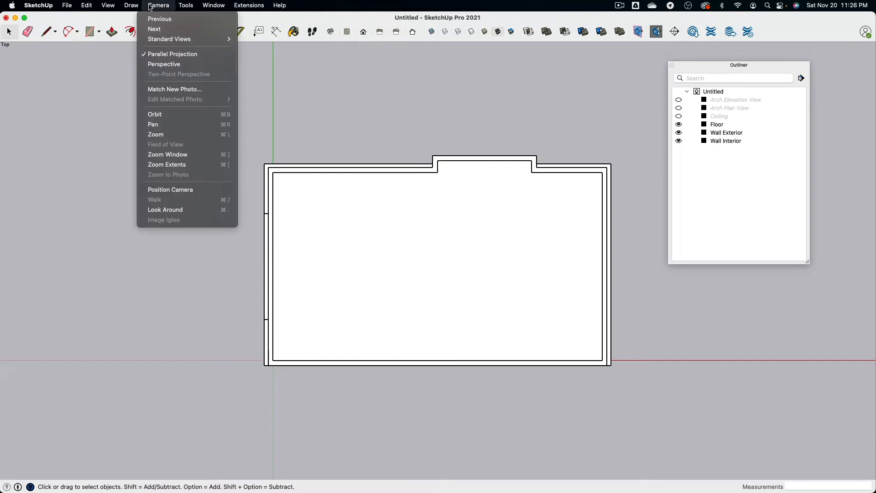
left_click(162, 64)
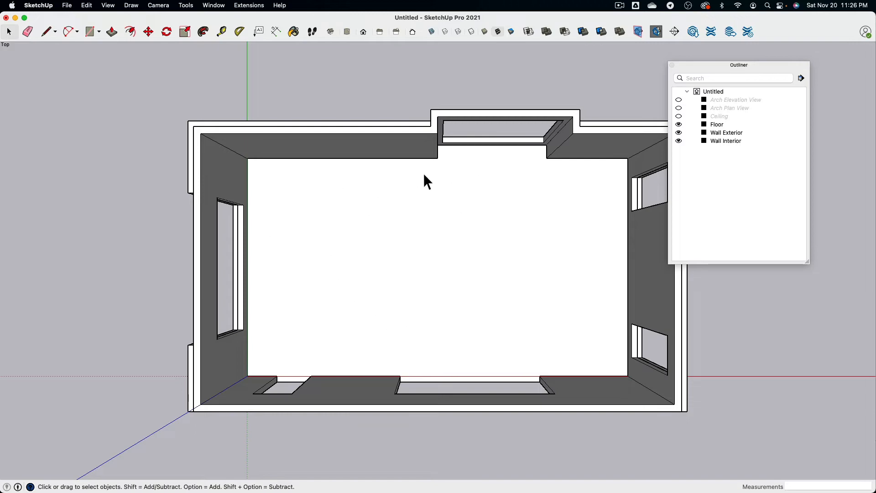
Switch the camera back to Parallel Projection and view the whole room from an oblique angle.
left_click(157, 6)
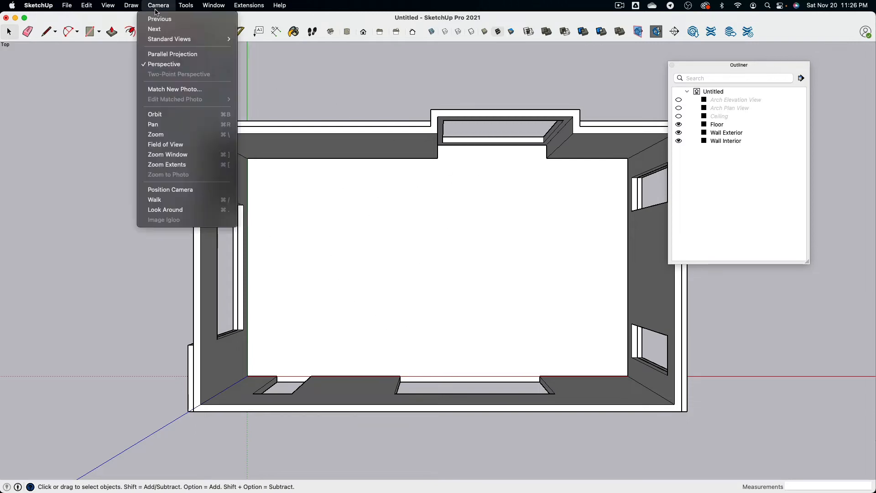
left_click(169, 54)
middle_click_drag(354, 242, 286, 178)
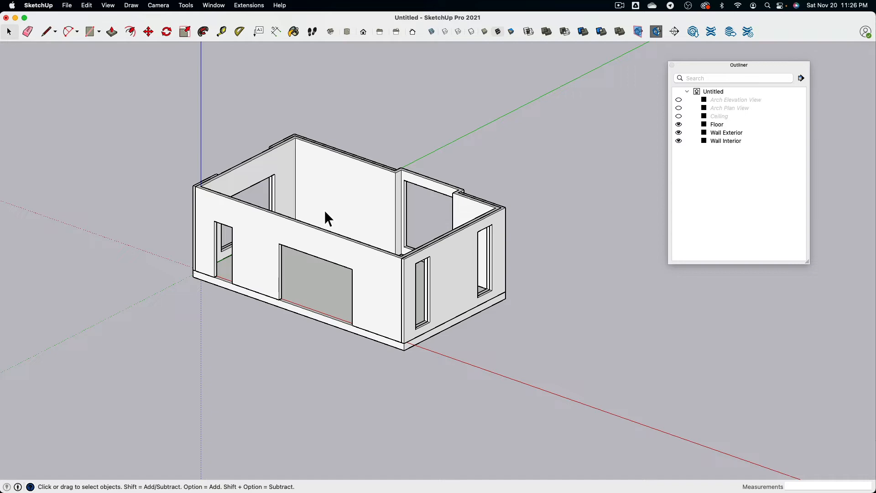
middle_click_drag(324, 210, 336, 273)
scroll(334, 244, "up", 4)
scroll(547, 181, "down", 2)
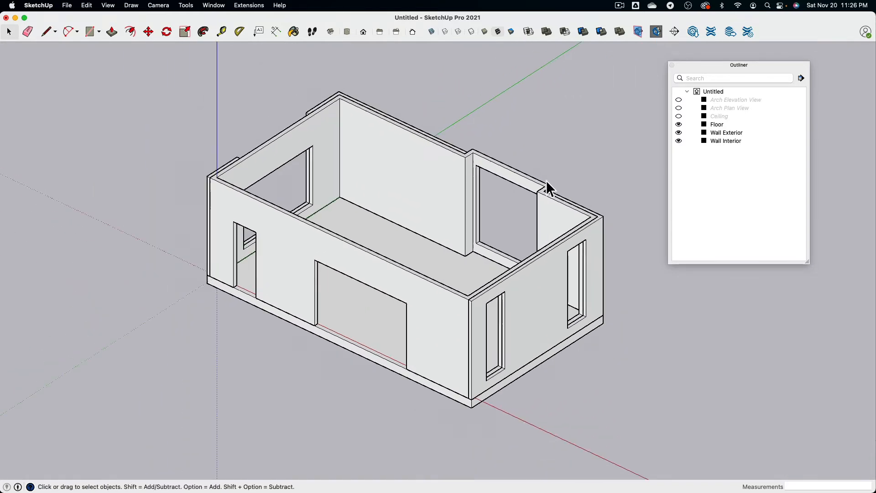
scroll(548, 187, "down", 1)
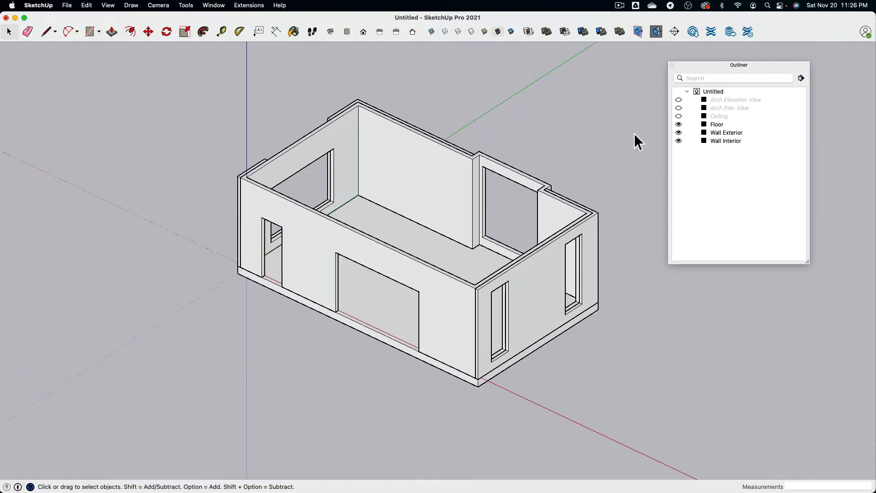
Toggle the visibility of the Ceiling and Arch Plan View groups to check them against the walls, and clear the selection.
left_click(680, 117)
left_click(679, 116)
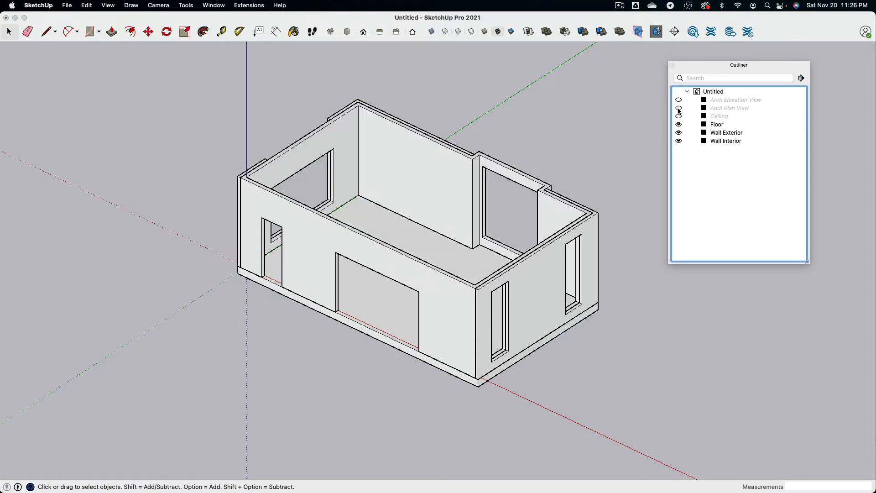
double_click(678, 109)
left_click(678, 109)
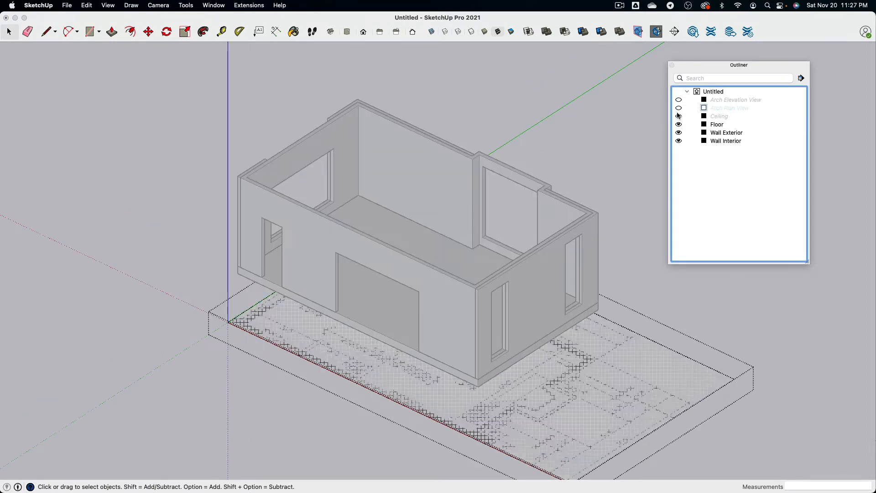
left_click(678, 116)
left_click(594, 114)
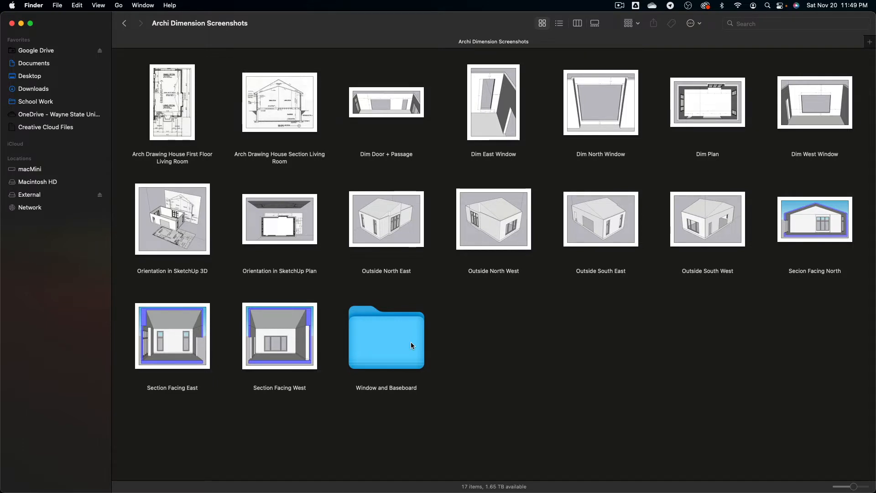
Switch to Finder, open the Window and Baseboard folder and preview the Baseboard drawing's dimensions.
left_click(392, 346)
double_click(391, 343)
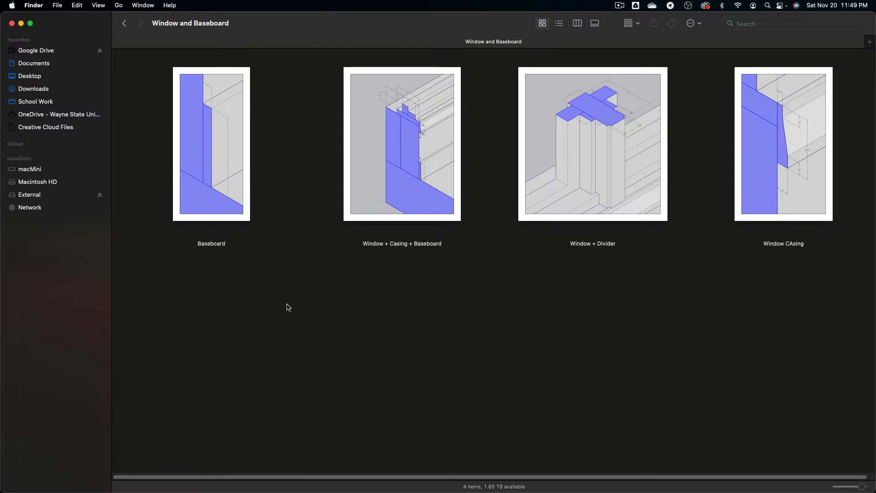
left_click(229, 195)
key("space")
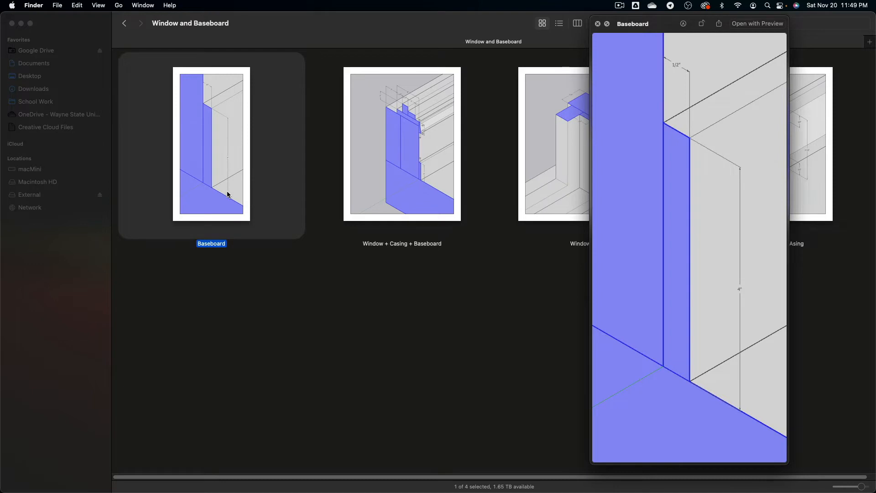
key("space")
Preview the Window + Casing + Baseboard drawing and the Window + Divider drawing to examine their profile dimensions.
left_click(382, 156)
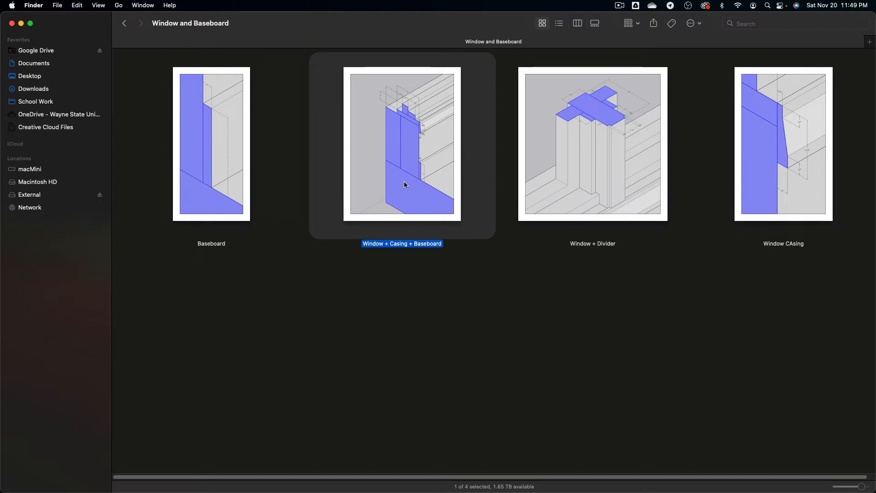
key("space")
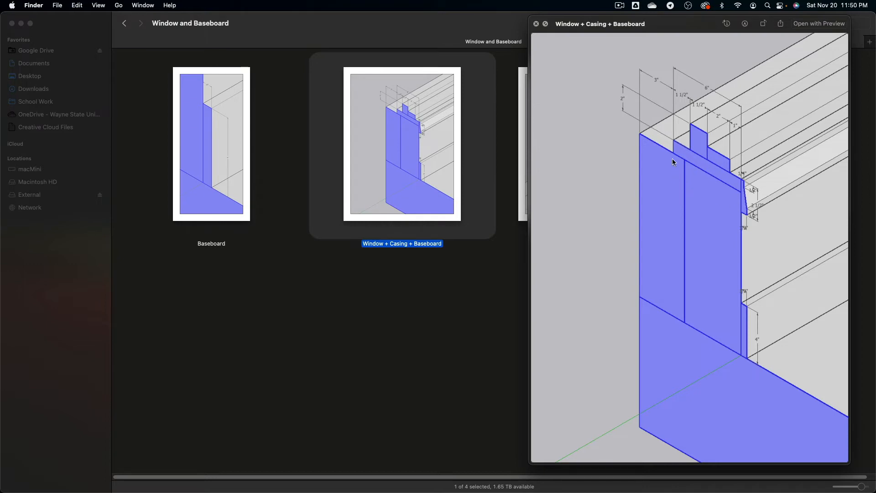
key("space")
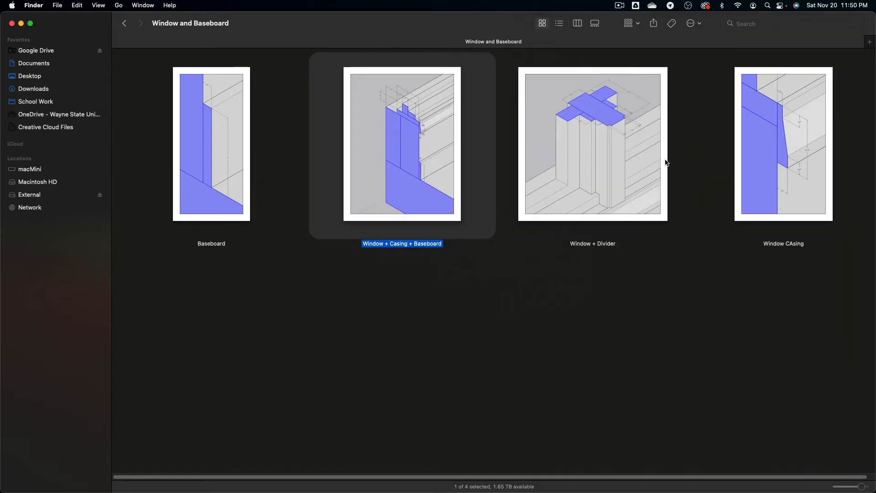
left_click(593, 148)
key("space")
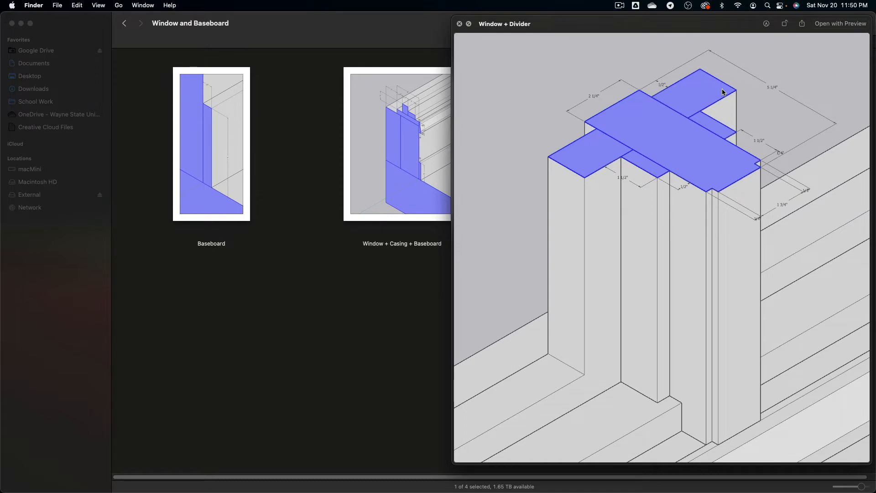
key("space")
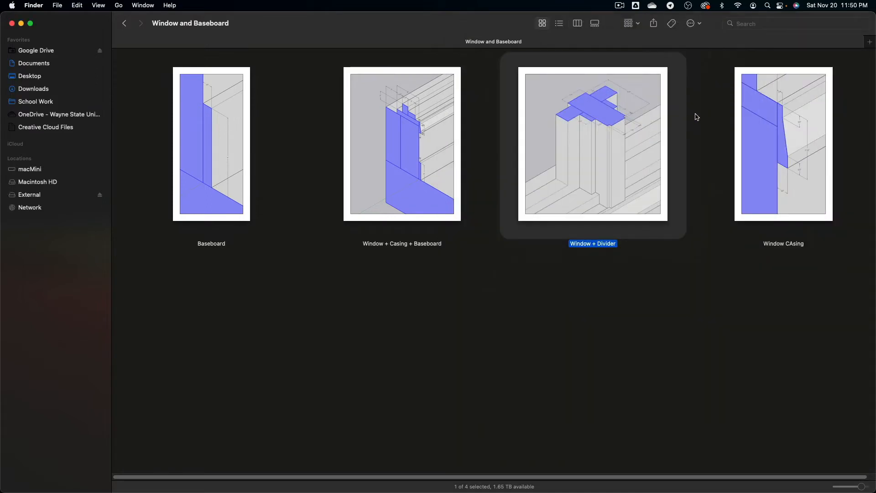
Return to the Archi Dimension Screenshots folder and preview Dim Plan to examine the window locations.
key("super+Up")
key("Up")
key("Right")
key("Right")
key("Right")
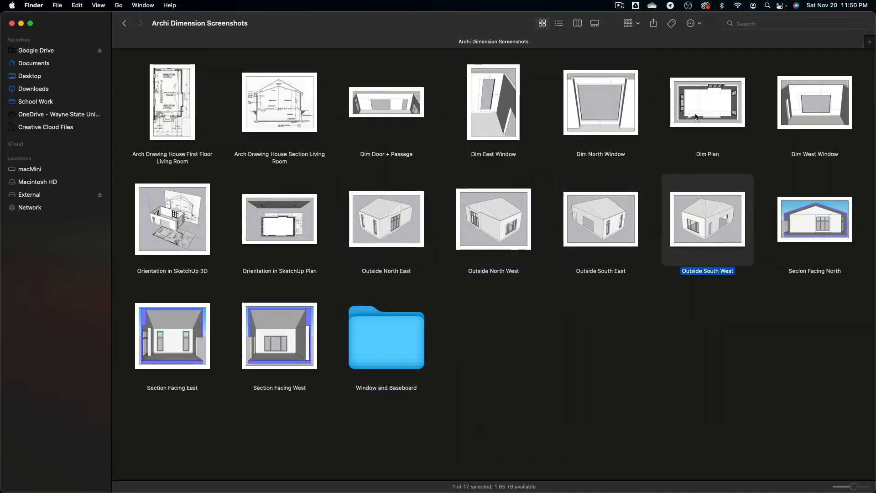
key("Up")
key("space")
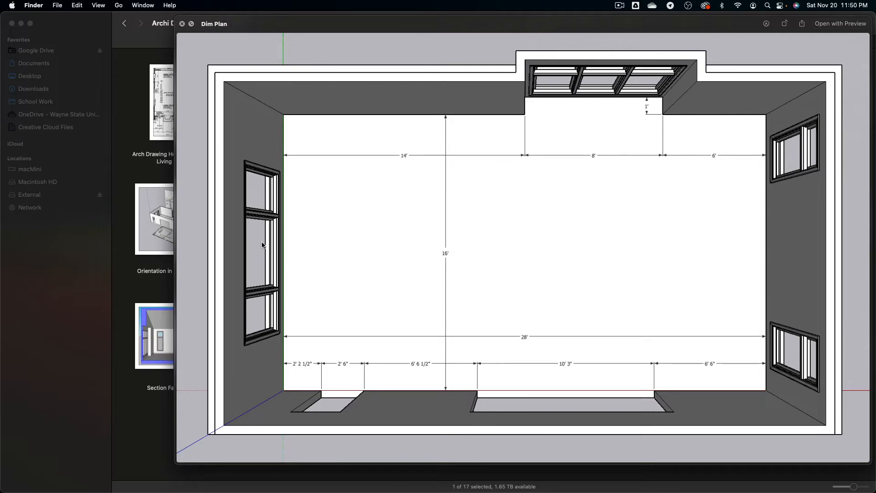
key("space")
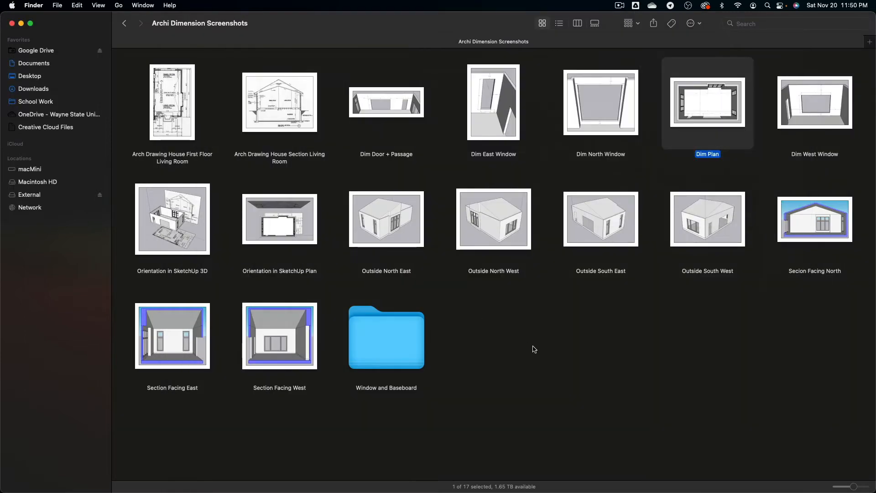
Go to the Photo References folder of Dining Living Room, open Window Detail Inside and select IMG_2221.jpeg.
key("super+Up")
key("Right")
key("Right")
key("Right")
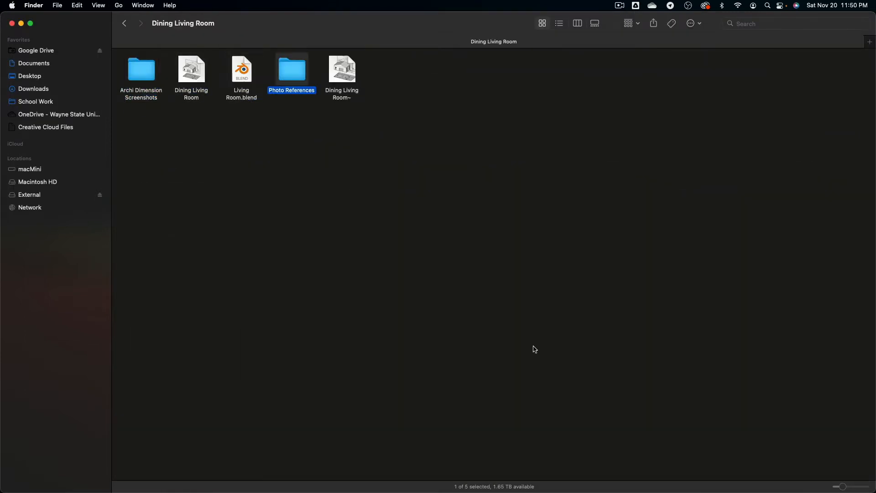
key("super+Down")
key("Right")
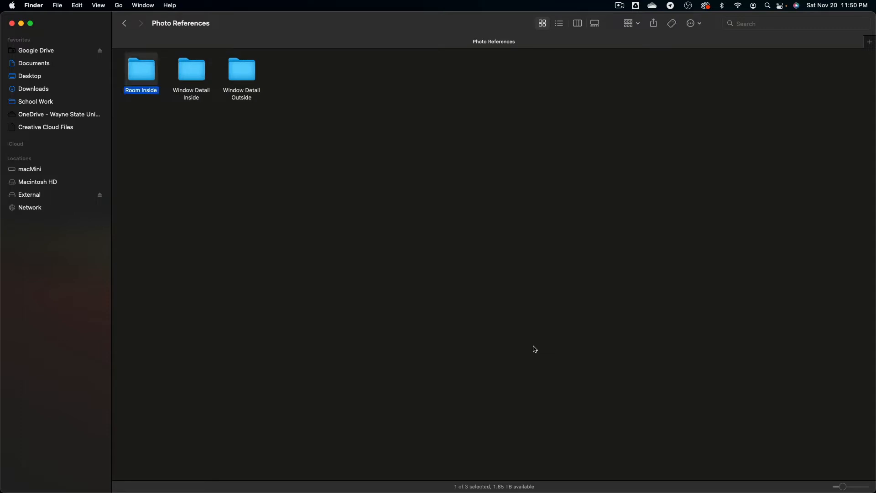
key("Right")
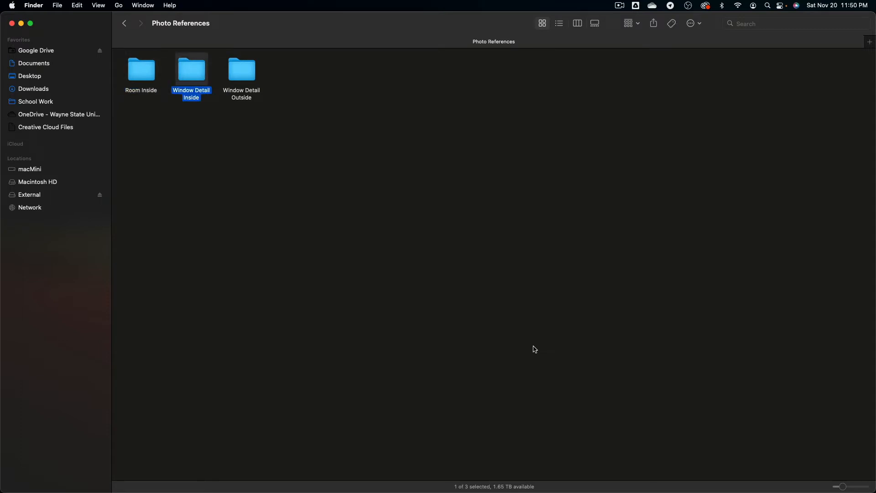
key("super+Down")
key("Right")
Preview the interior window photos IMG_2221.jpeg through IMG_2224.jpeg to examine the casing, frame and divider details.
key("space")
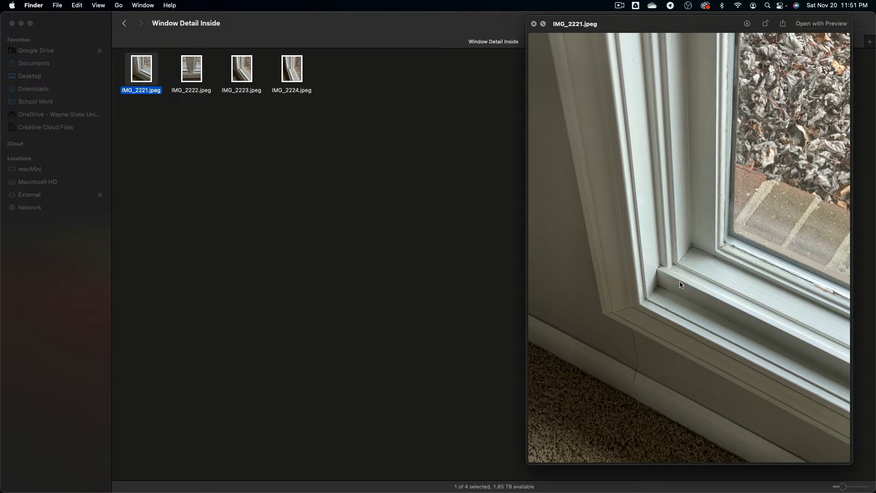
key("Right")
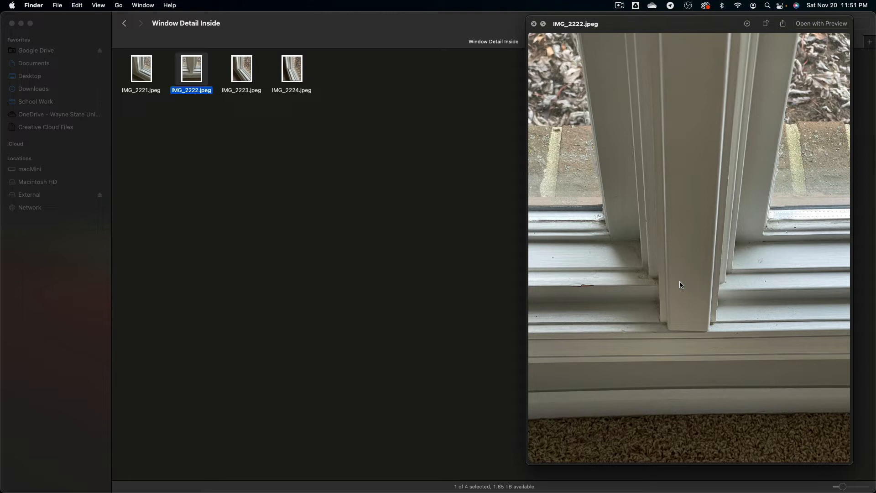
key("Right")
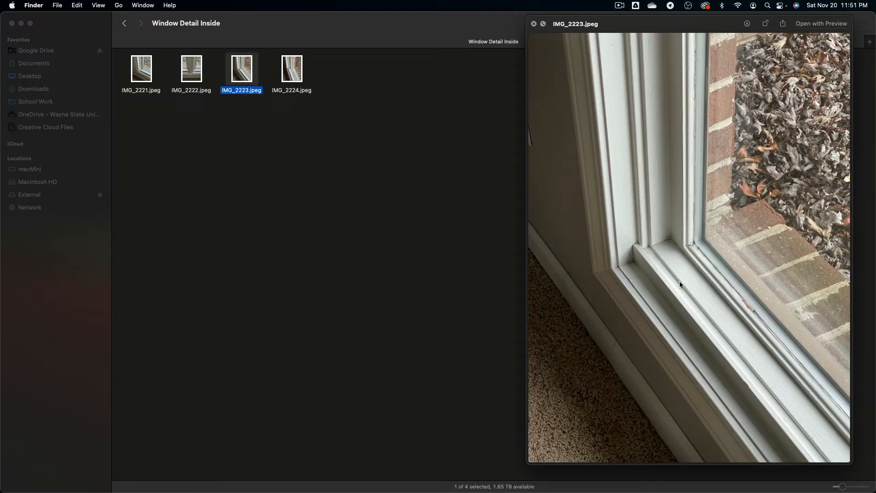
key("Right")
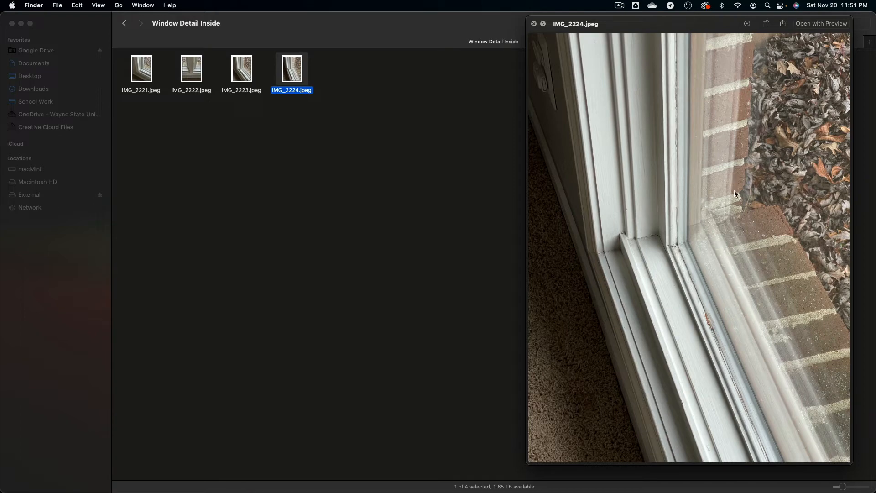
key("space")
Open the Window Detail Outside folder and preview IMG_2241.jpeg through IMG_2245.jpeg to examine the exterior window frames and sills.
key("super+Up")
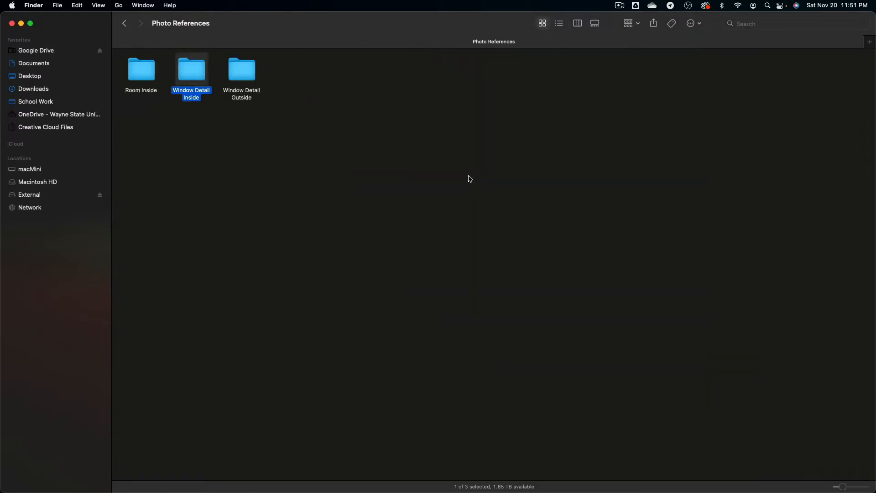
key("Right")
key("super+Down")
key("Right")
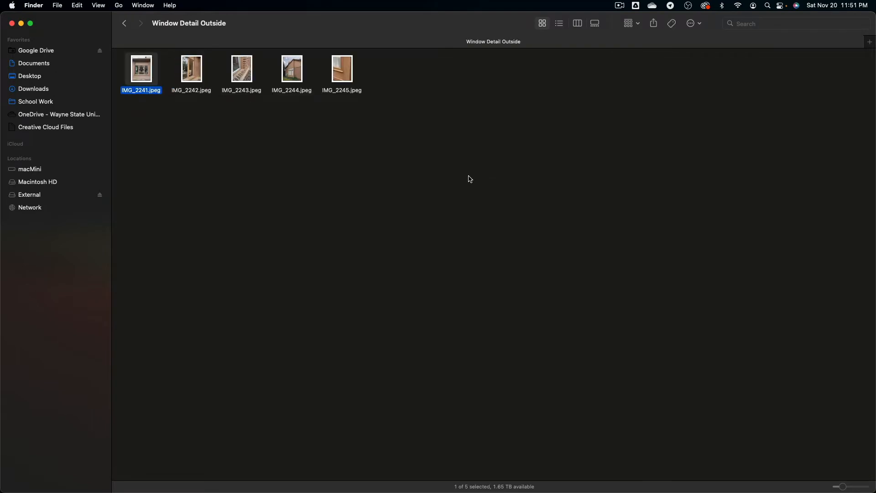
key("space")
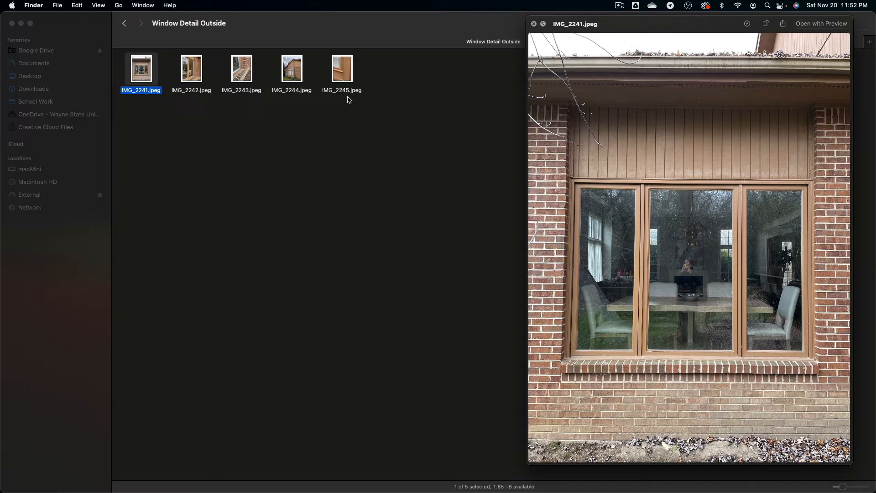
left_click(192, 73)
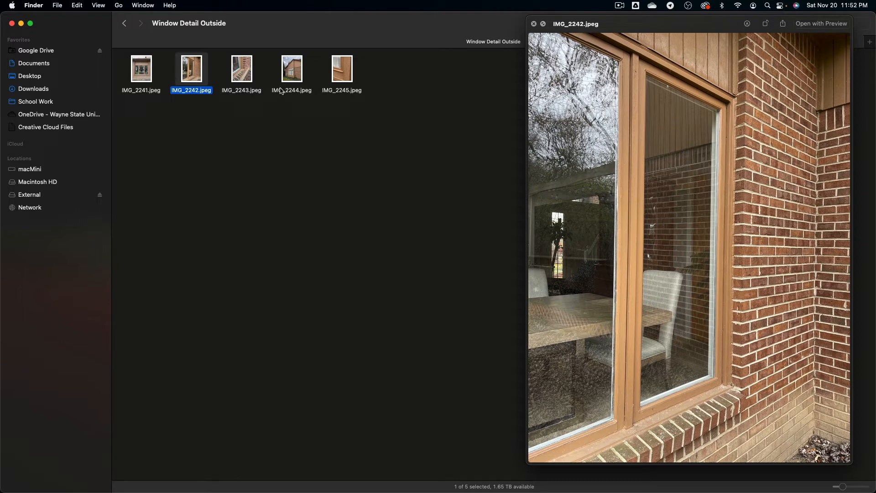
left_click(232, 68)
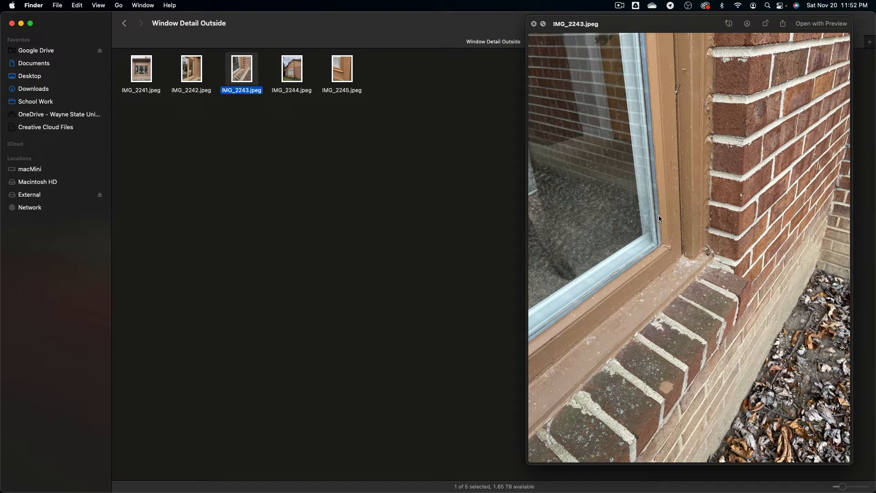
key("Right")
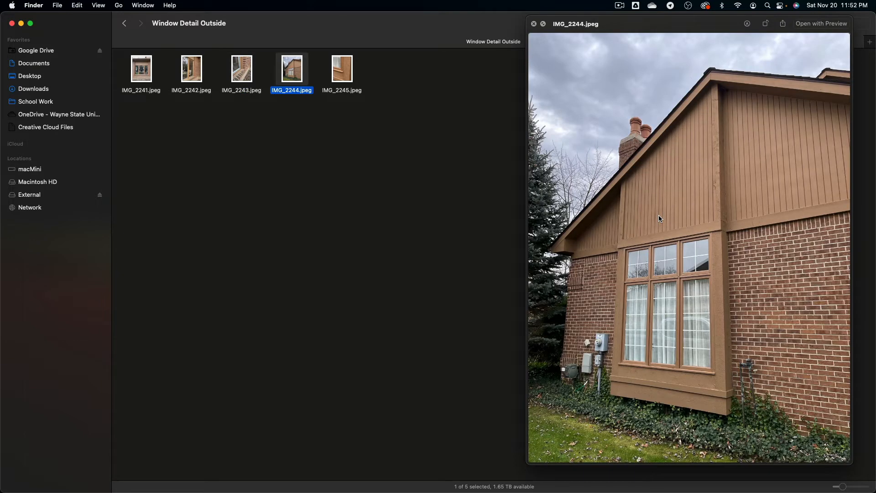
key("Right")
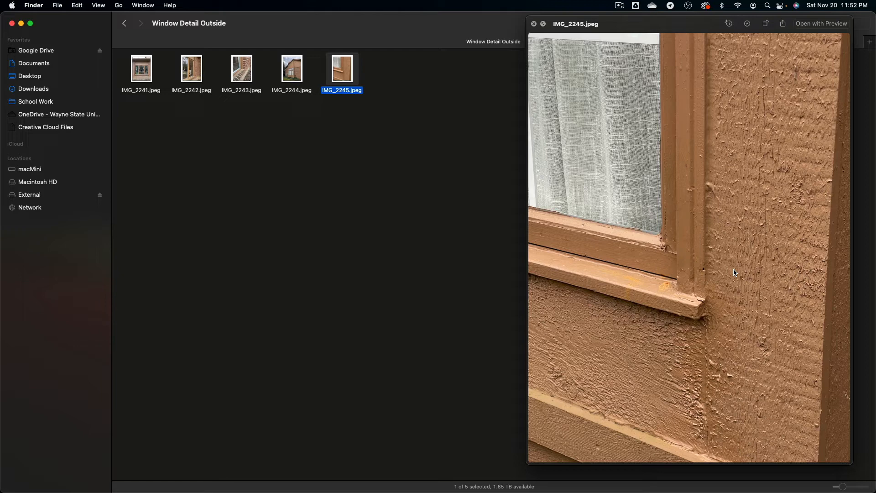
key("space")
Preview IMG_2244.jpeg and IMG_2241.jpeg again to compare the two exterior windows.
key("Left")
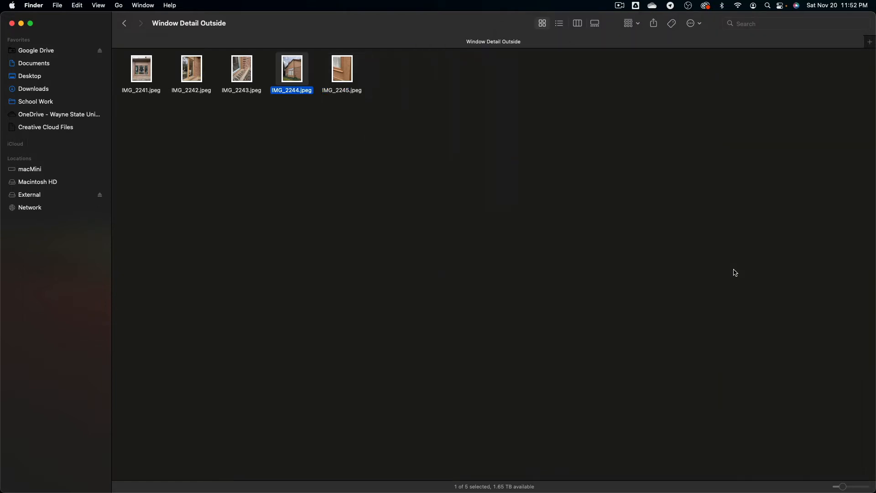
key("space")
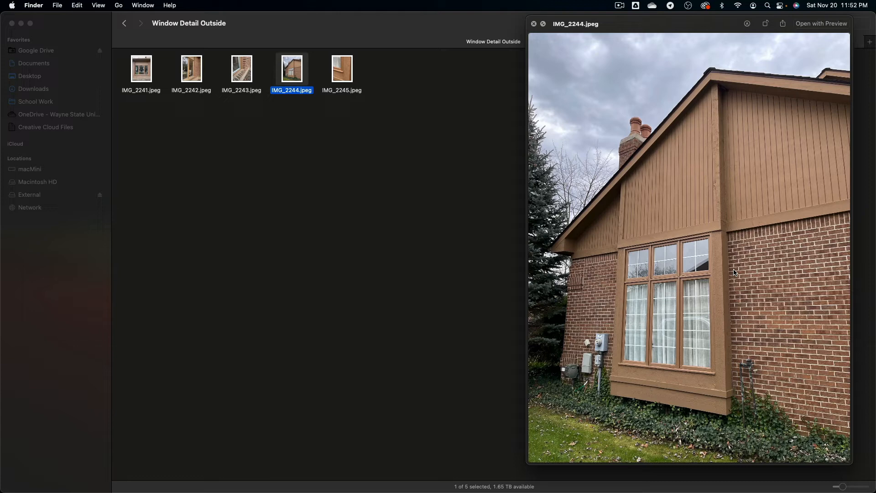
key("Left")
key("Left")
key("Left")
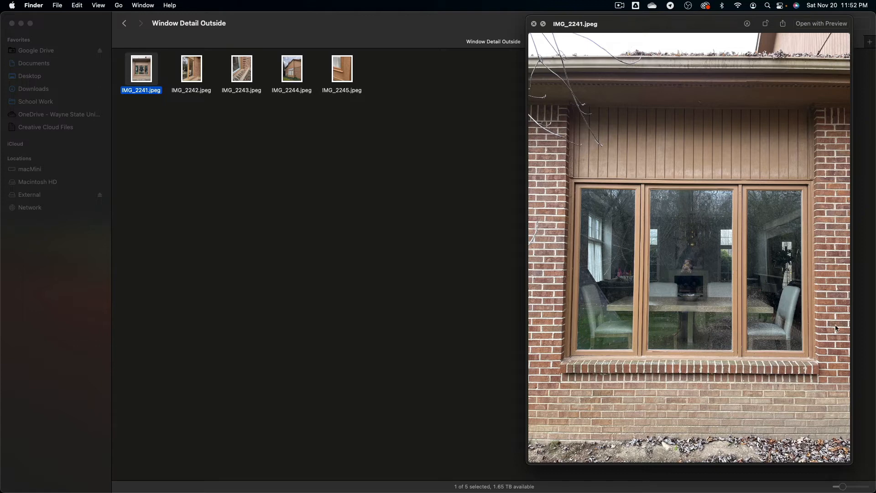
key("space")
Go back through Dining Living Room and Archi Dimension Screenshots to open the Window and Baseboard folder.
left_click(493, 252)
key("super+Up")
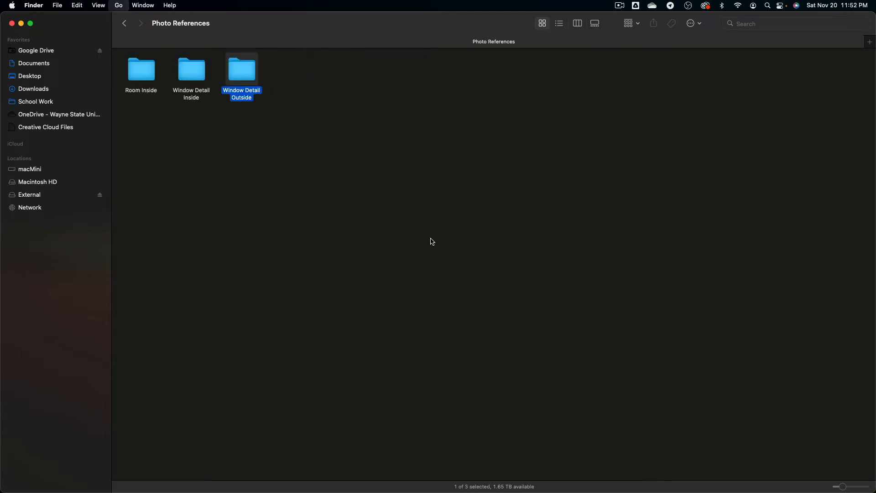
key("super+Up")
key("Left")
key("Left")
key("Left")
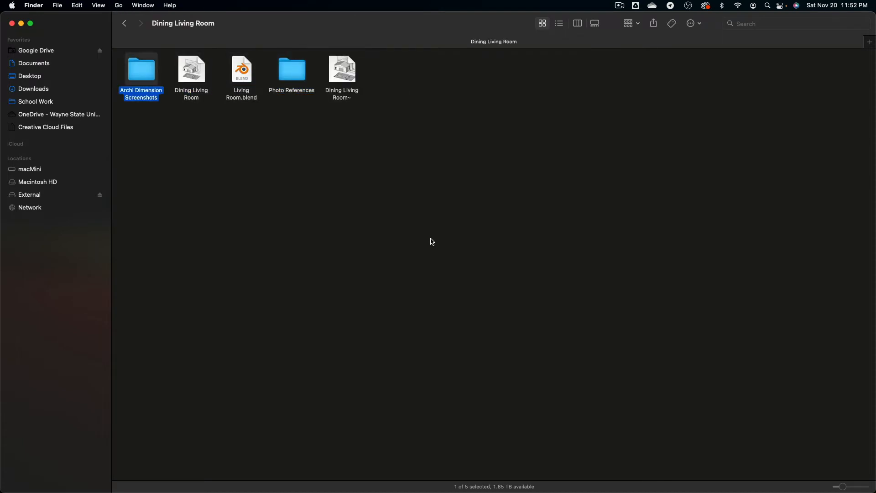
key("super+Down")
key("Down")
key("Down")
key("Right")
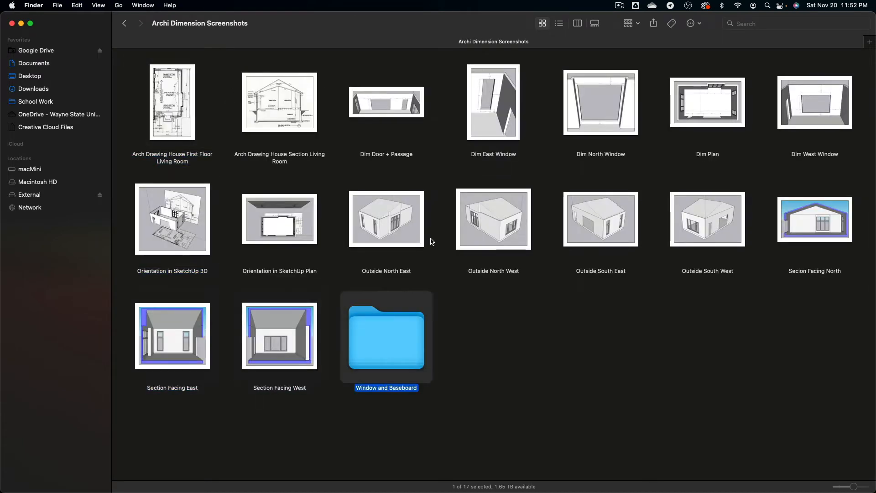
key("super+Down")
Preview the Window + Casing + Baseboard drawing again to read its section dimensions.
key("Right")
key("Right")
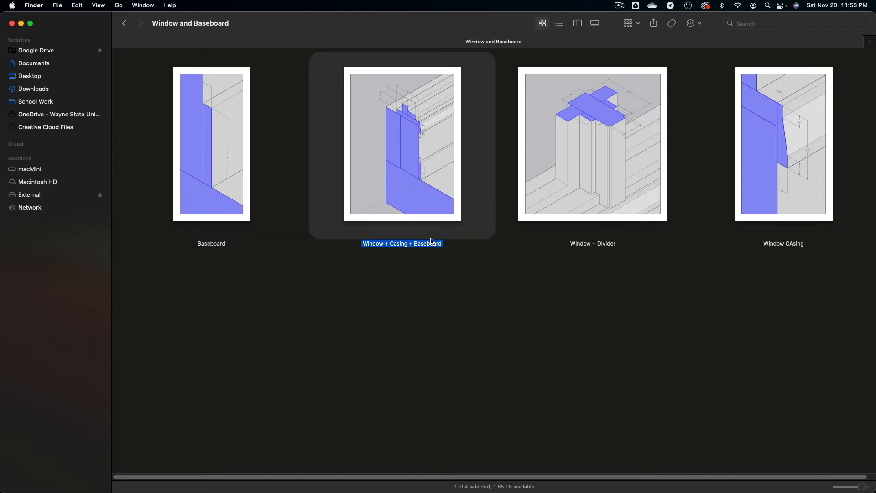
key("Right")
key("Left")
key("space")
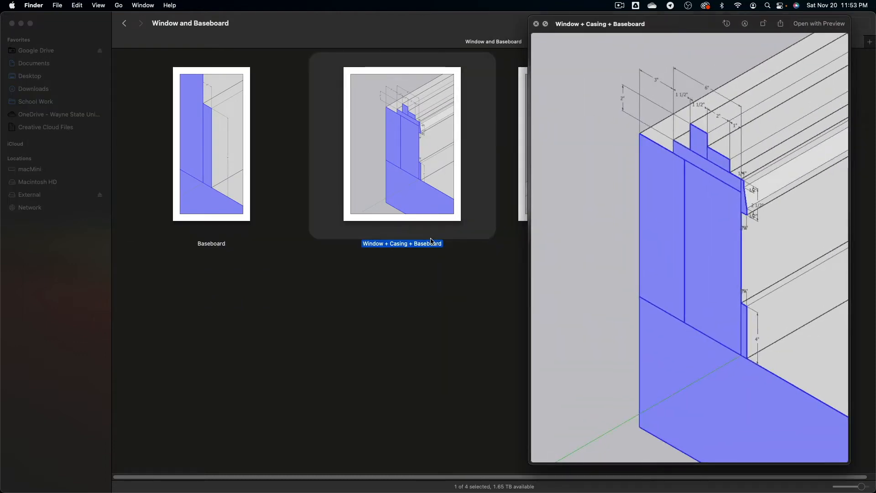
Switch to SketchUp and hide the Ceiling group.
key("super+Tab")
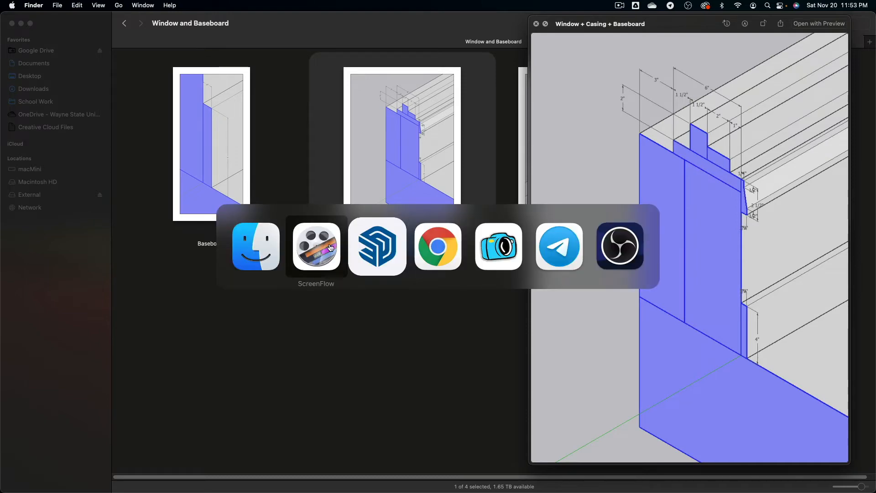
left_click(372, 249)
left_click(370, 210)
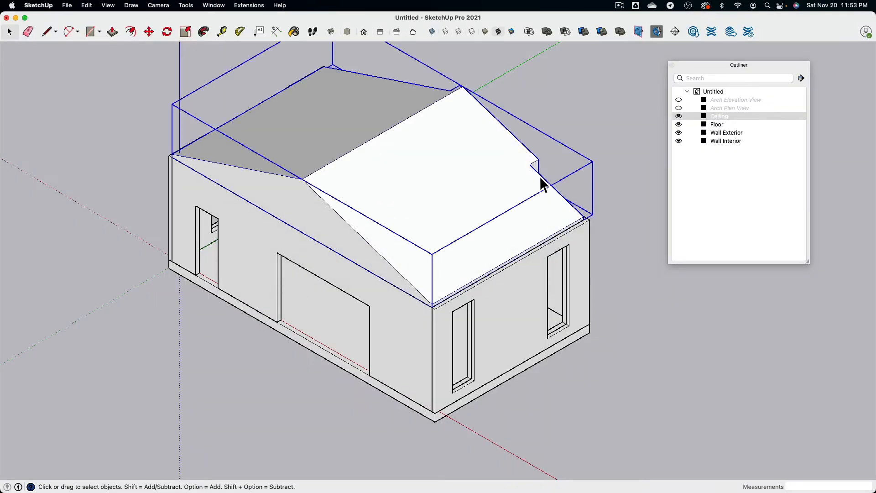
left_click(678, 116)
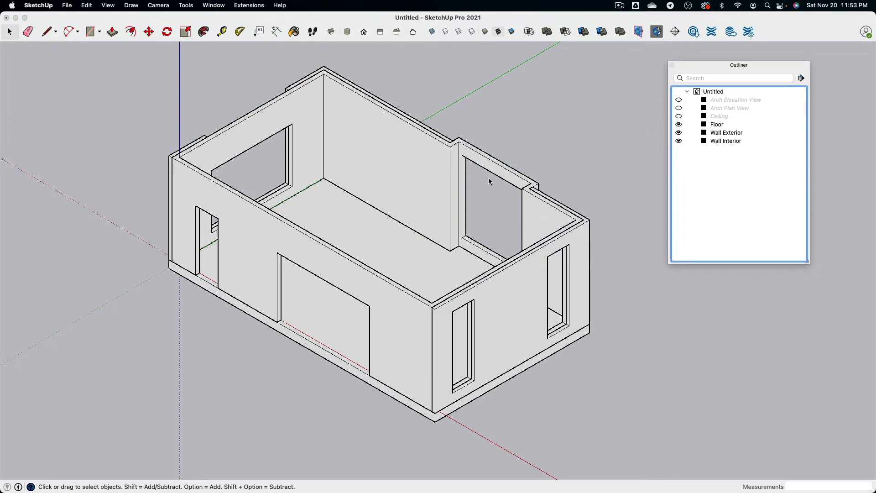
Draw a 6' by 9' rectangle across the large window opening, corner to corner on the interior wall face.
middle_click_drag(490, 180, 389, 273)
scroll(389, 273, "up", 3)
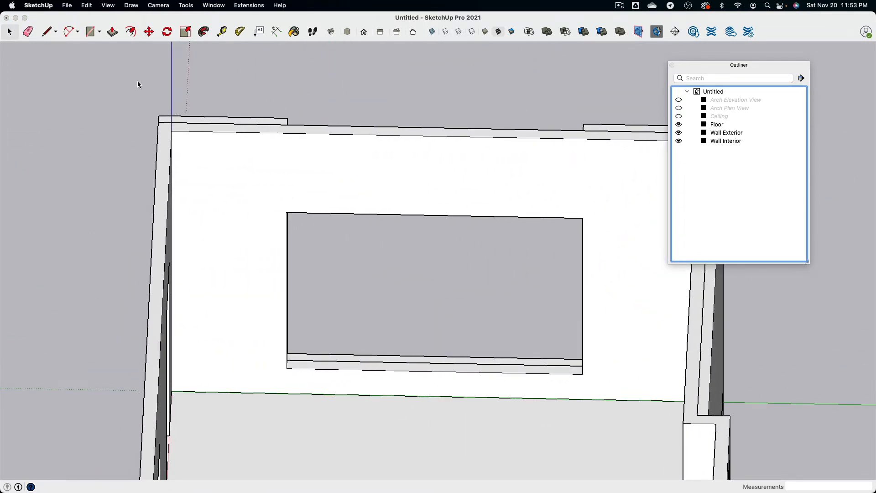
left_click(92, 32)
mouse_move(292, 219)
middle_mouse_down()
mouse_move(319, 248)
mouse_move(288, 209)
middle_mouse_up()
left_click(286, 199)
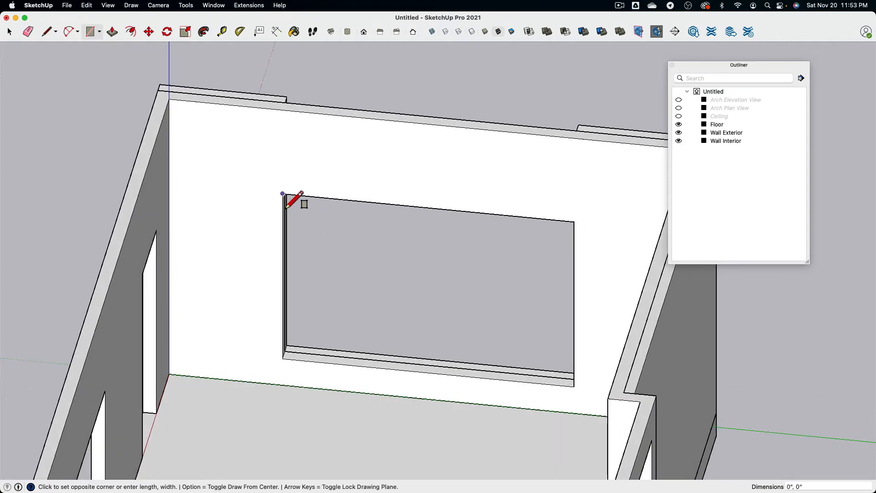
left_click(574, 386)
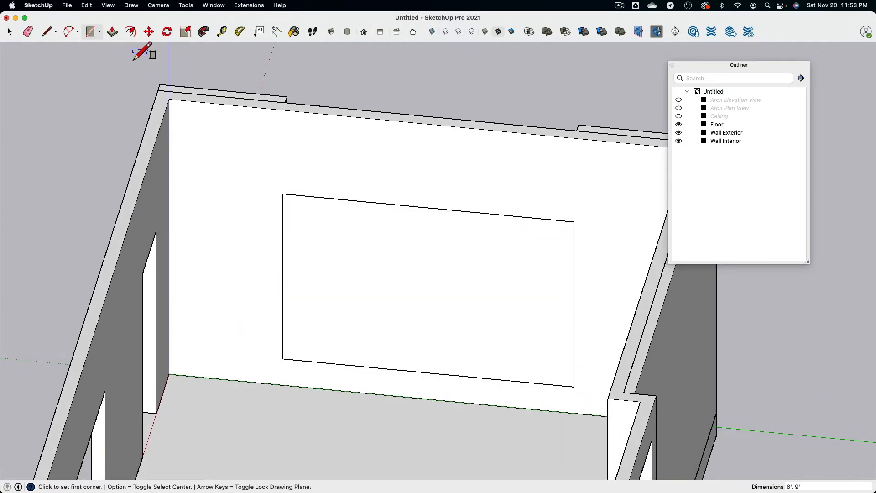
Offset the window rectangle's edges 1" inward and delete the inner face, leaving a thin frame outline.
left_click(131, 32)
left_click(300, 218)
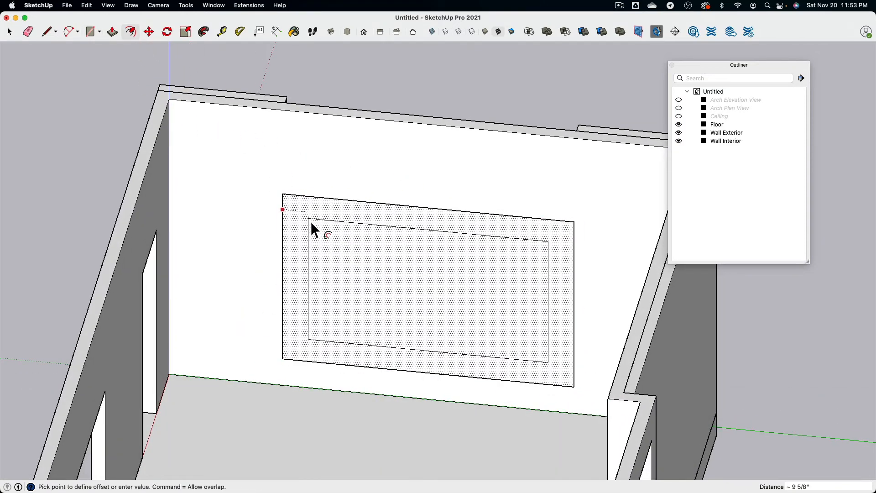
type("1")
key("Return")
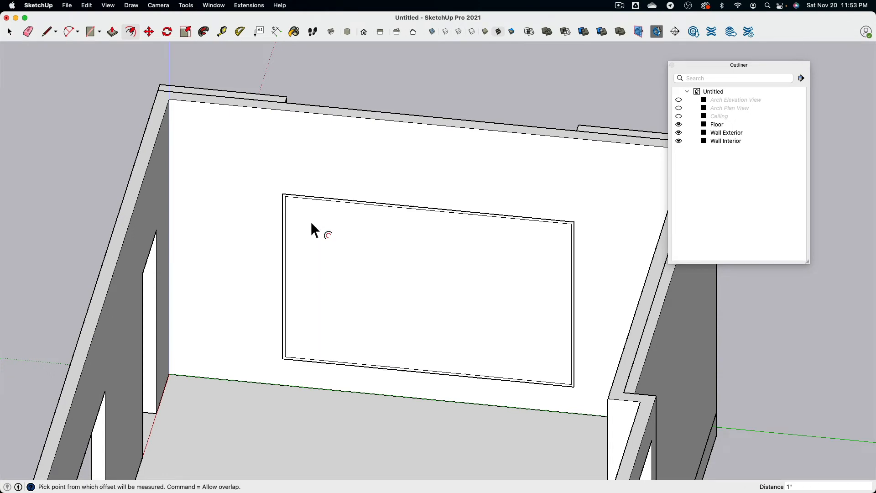
left_click(9, 33)
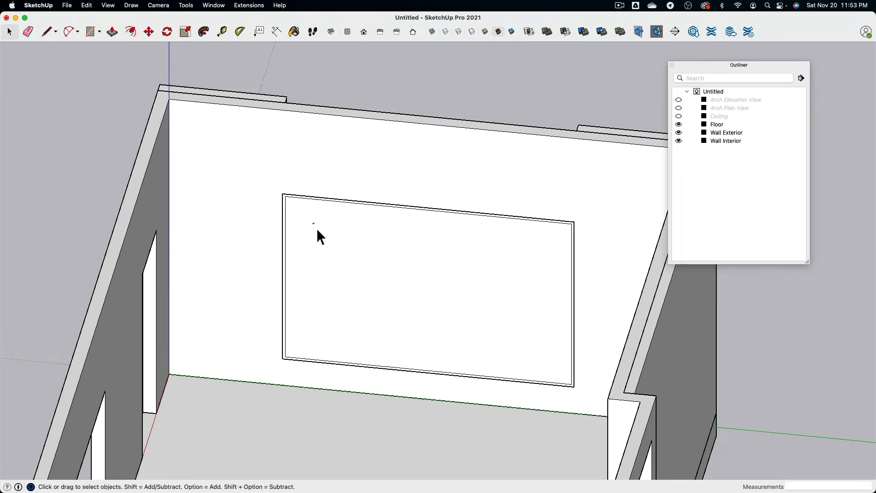
left_click(319, 240)
Push/Pull the thin frame outline 6" into the window opening.
left_click(112, 32)
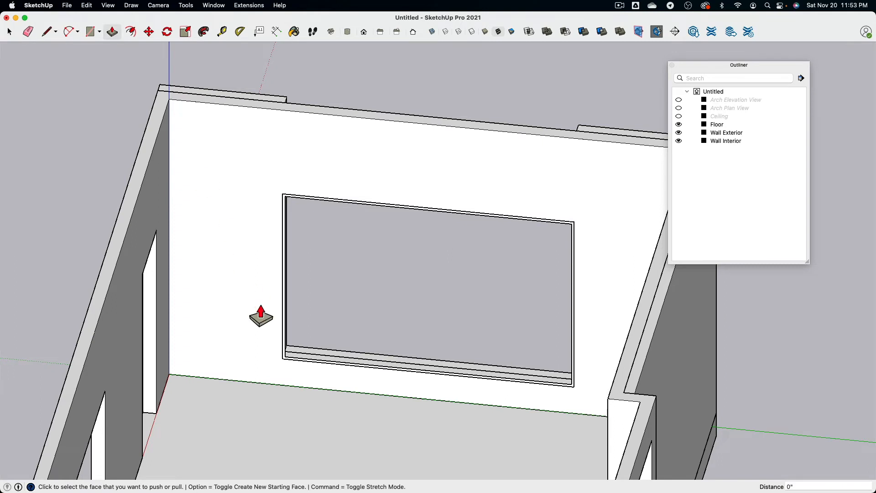
scroll(260, 313, "up", 3)
left_click(307, 384)
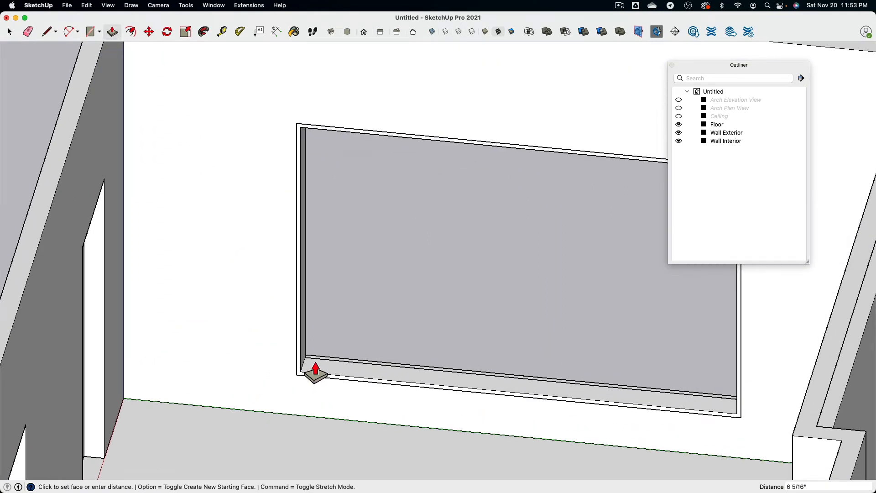
type("6")
key("Return")
middle_click_drag(481, 250, 553, 309)
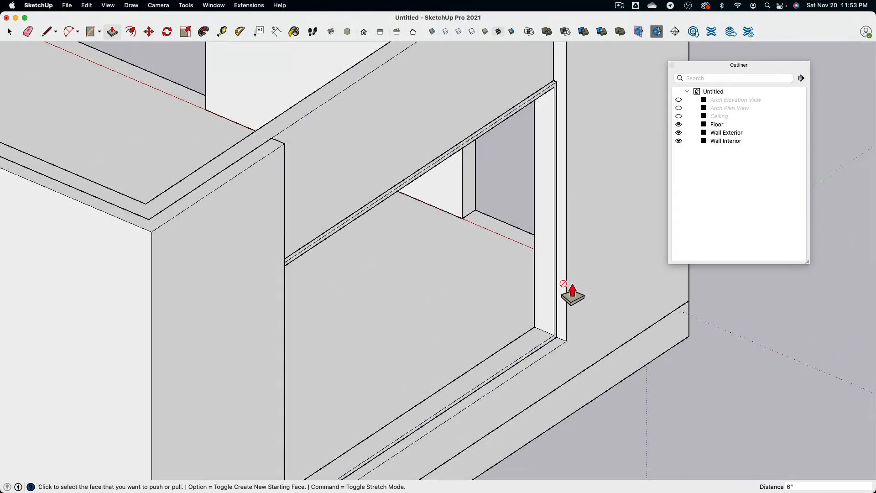
Select all connected geometry of the extruded window frame and make it a group.
left_click(9, 31)
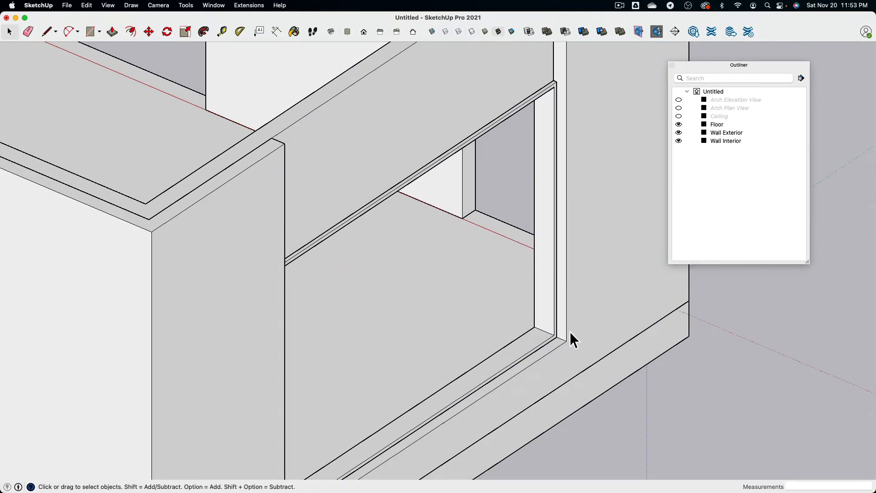
triple_click(548, 292)
right_click(548, 292)
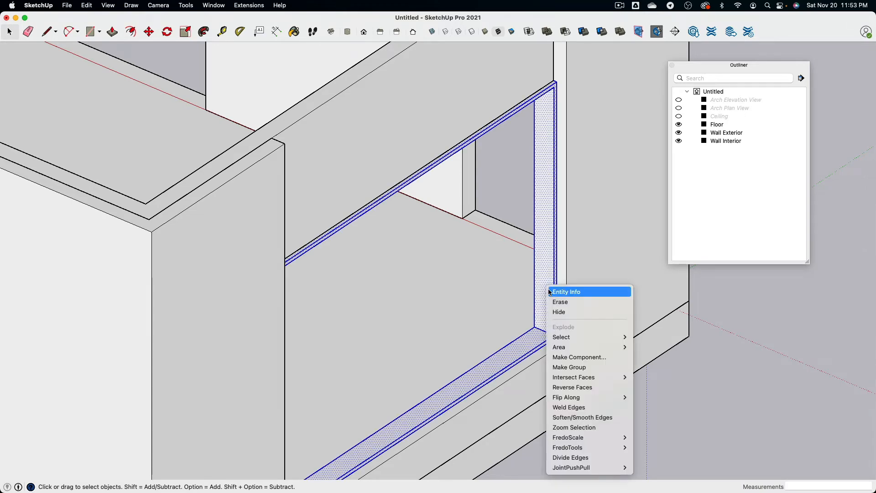
left_click(569, 366)
Switch to Finder and preview the Window + Divider drawing to read the divider profile's dimensions.
middle_click_drag(569, 367, 456, 355)
scroll(440, 330, "up", 2)
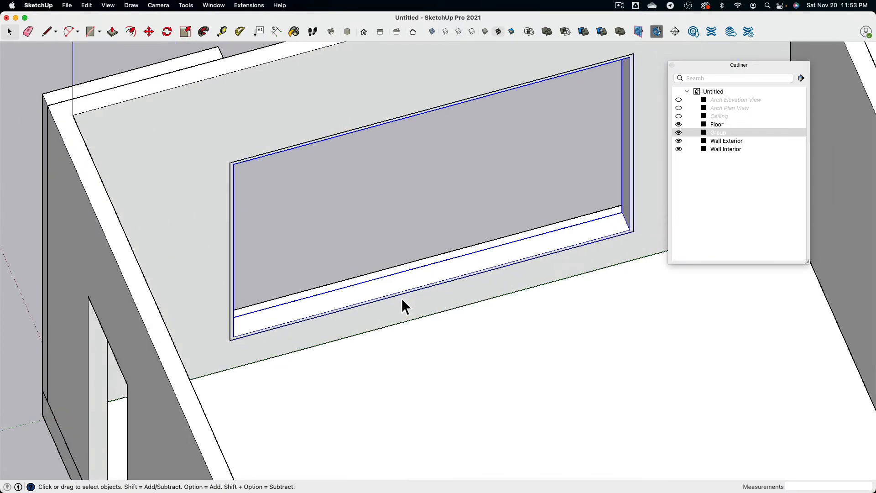
scroll(402, 299, "up", 3)
key("super+Tab")
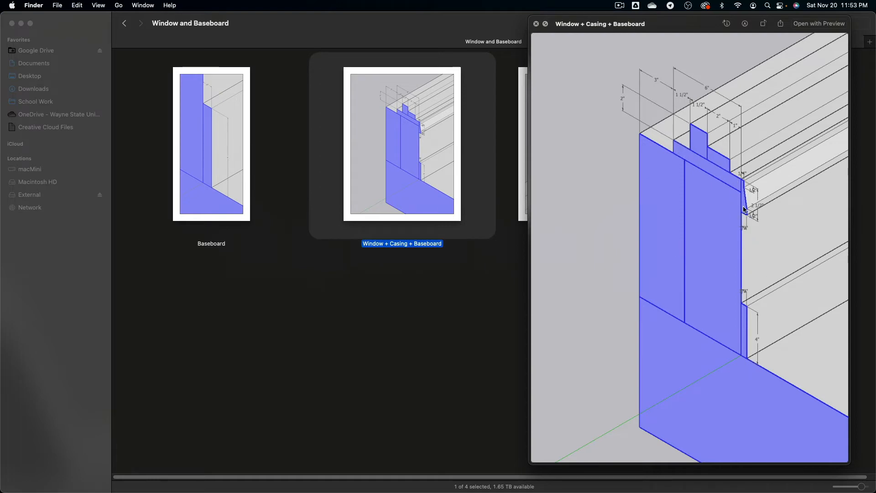
left_click(444, 281)
left_click(595, 148)
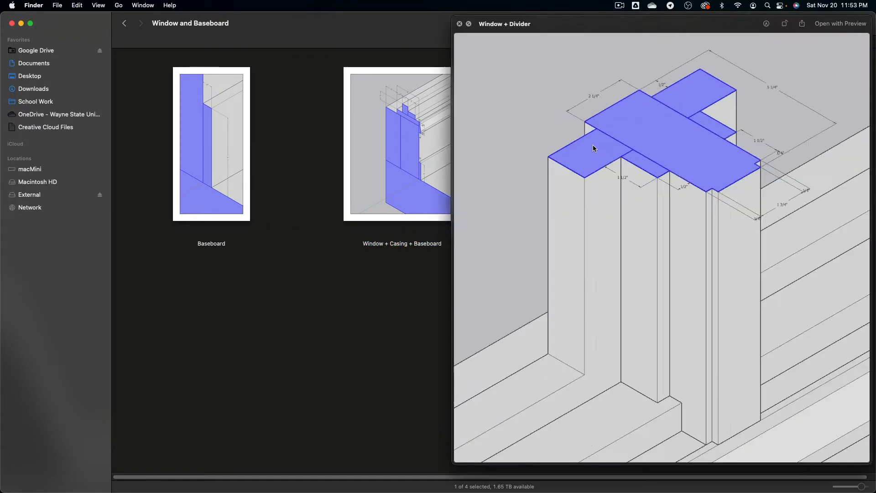
key("space")
key("space")
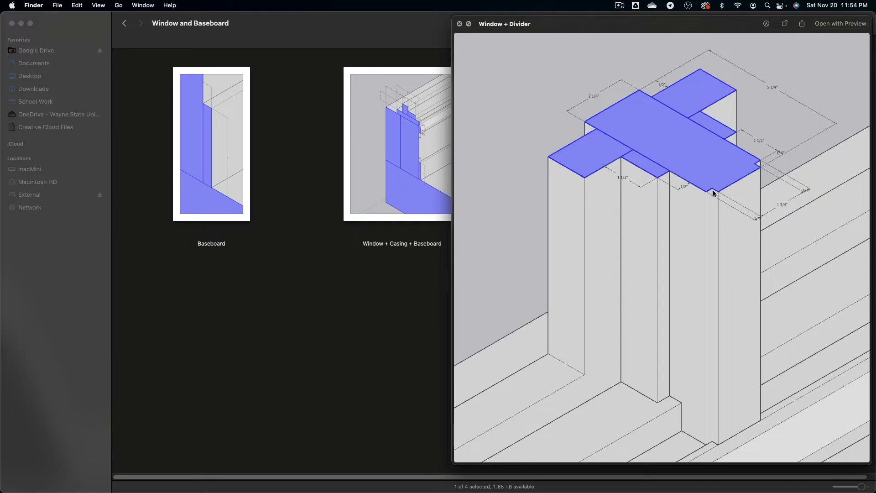
Switch back to SketchUp and draw a 2 1/4" by 5 1/4" divider rectangle on the window frame's sill, starting from its interior edge.
key("super+Tab")
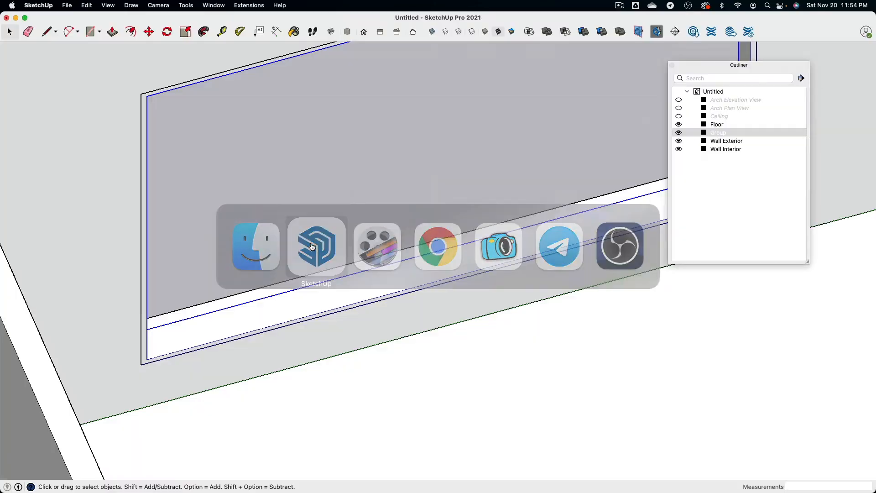
middle_click_drag(487, 203, 317, 263)
scroll(410, 243, "up", 3)
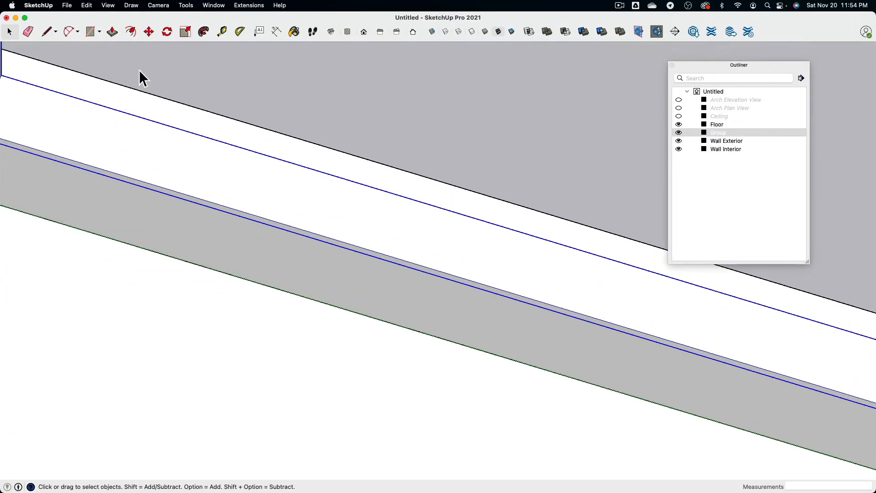
left_click(47, 31)
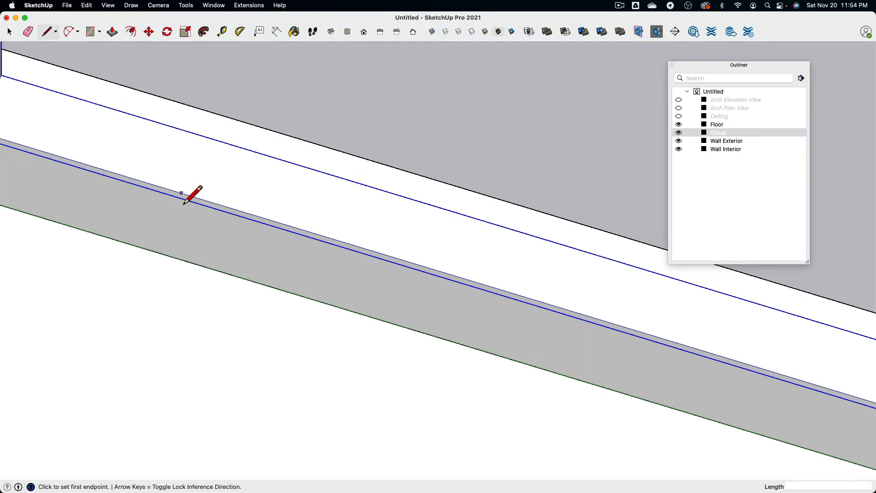
left_click(181, 194)
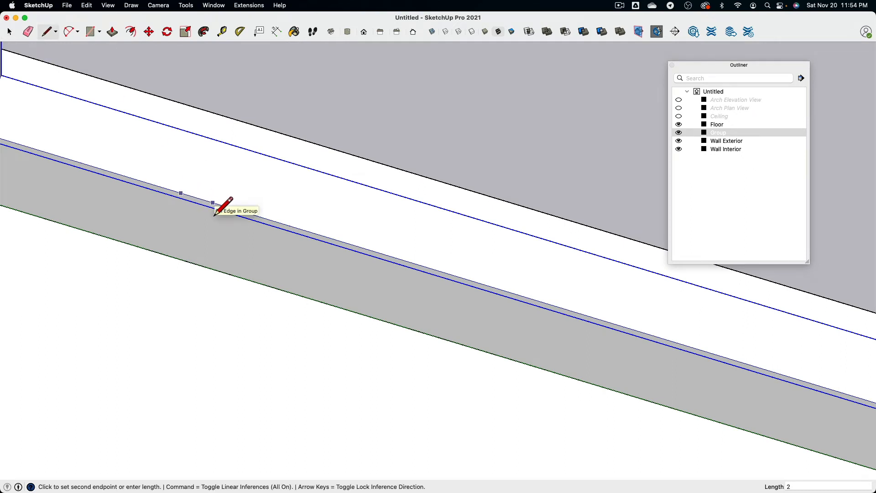
left_click(205, 200)
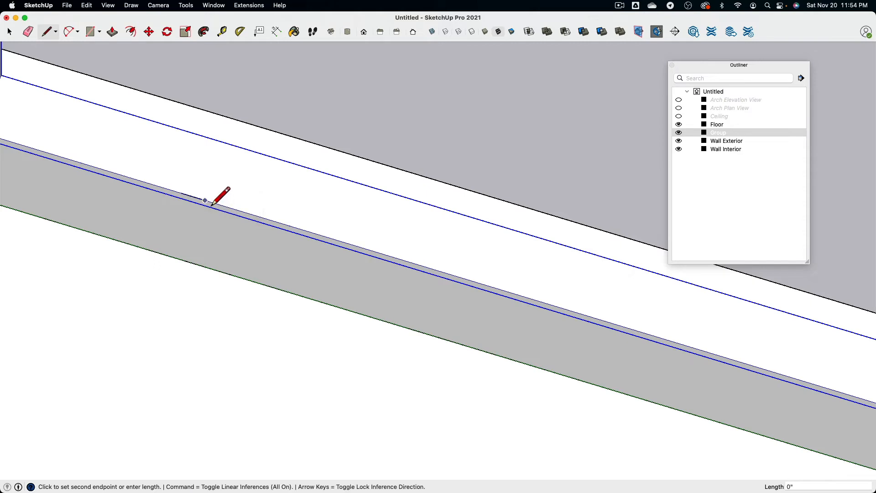
type("5.25")
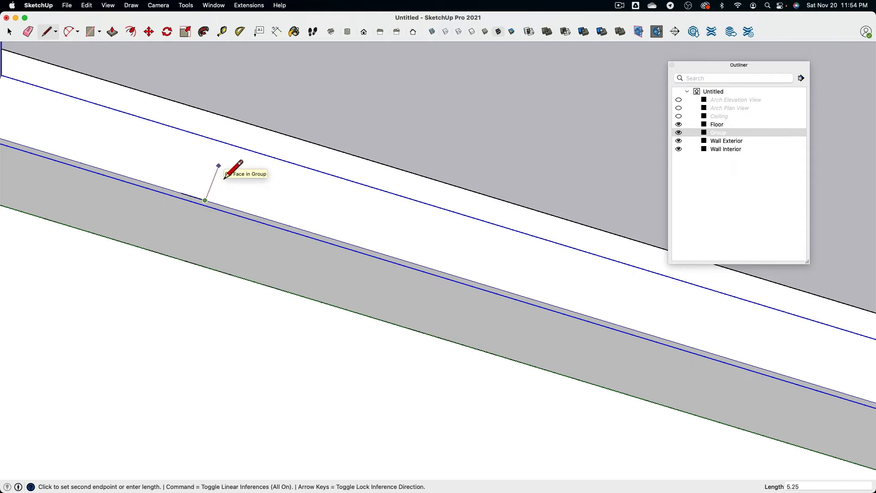
key("Return")
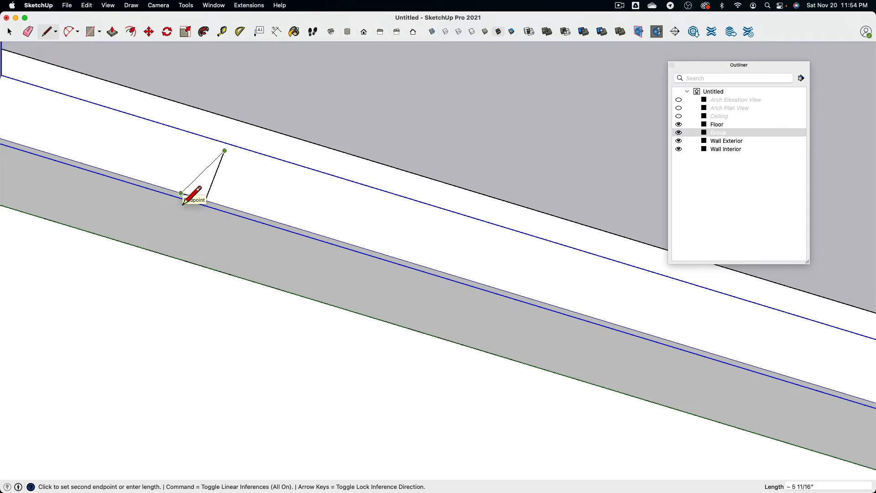
left_click(200, 145)
left_click(181, 193)
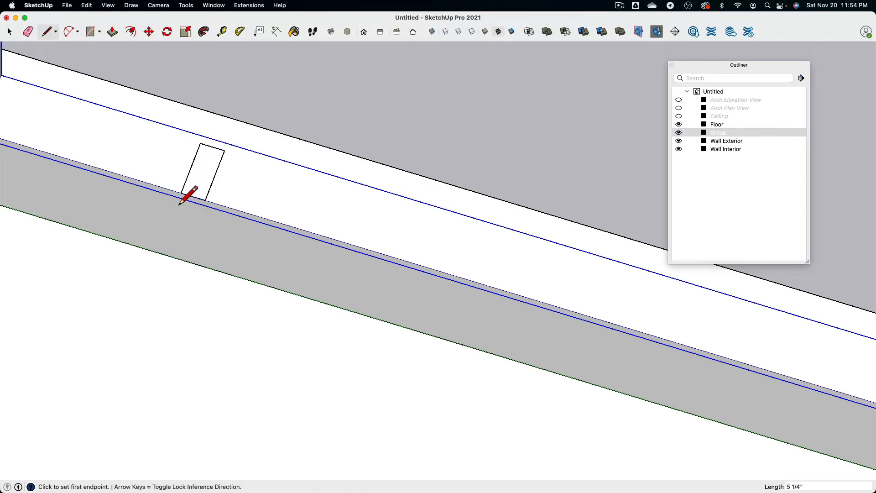
Place a guide 0.25" inside the divider rectangle's short edge on the room side.
scroll(181, 194, "down", 3)
scroll(183, 201, "up", 5)
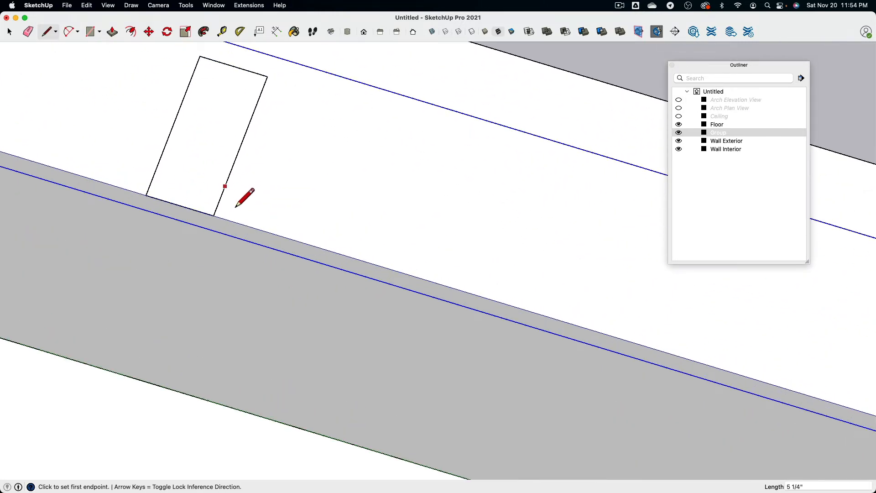
scroll(169, 205, "up", 3)
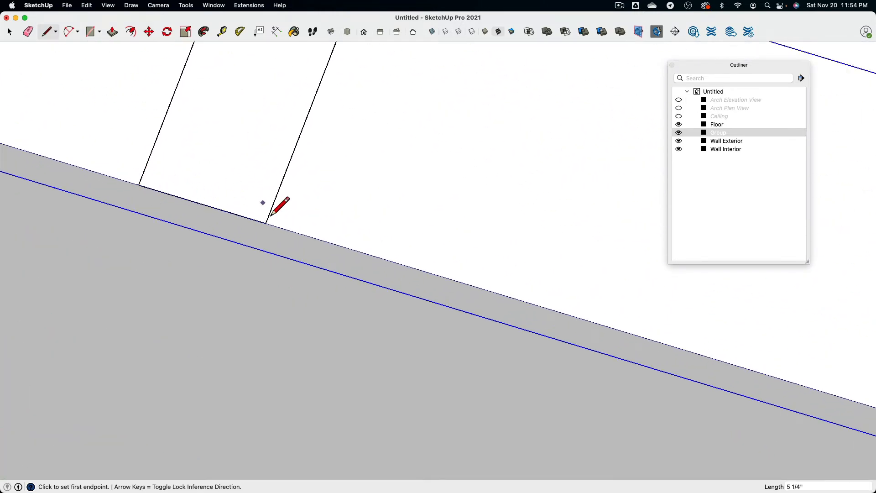
left_click(222, 31)
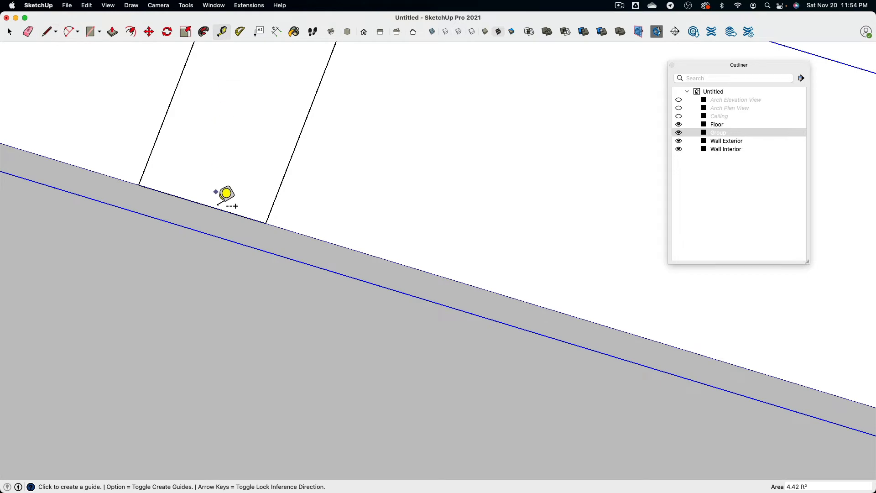
left_click(212, 207)
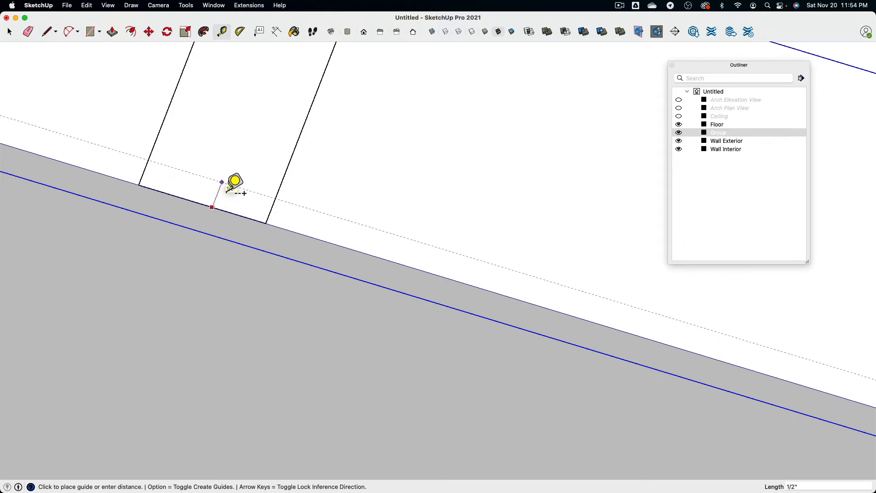
type(".25")
key("Return")
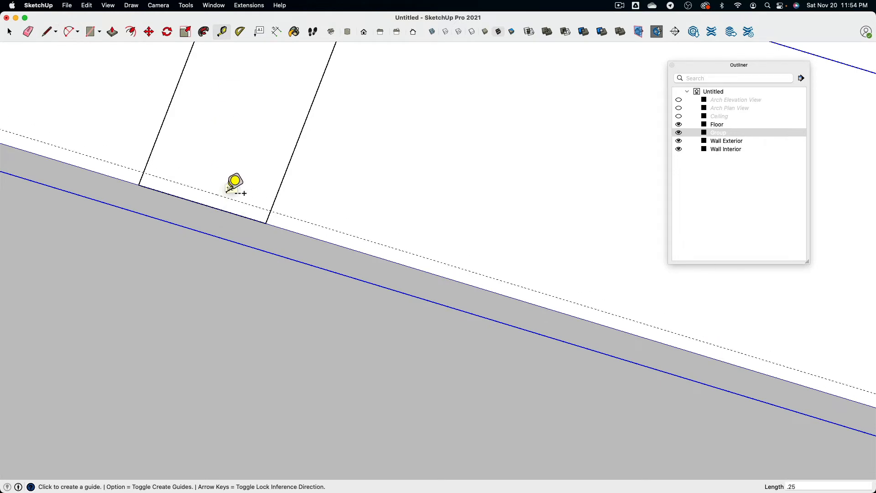
Place guides 0.25" inside both long edges of the divider rectangle.
left_click(279, 192)
type(".25")
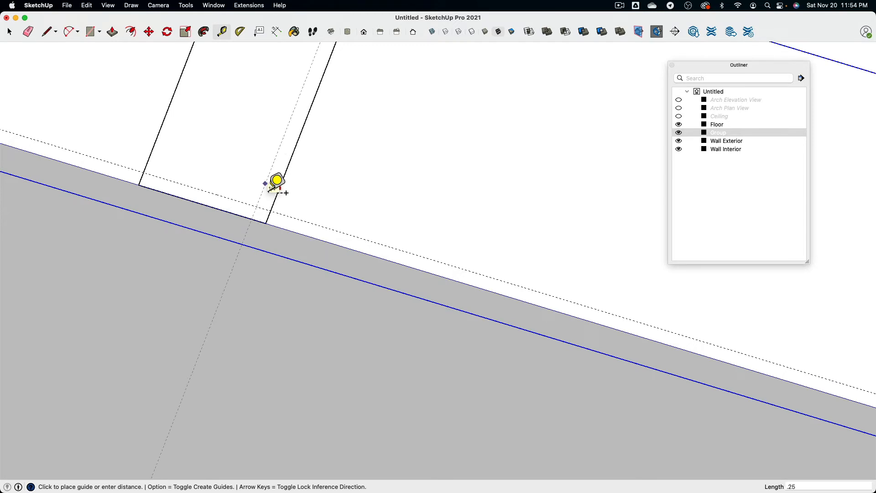
key("Return")
left_click(151, 153)
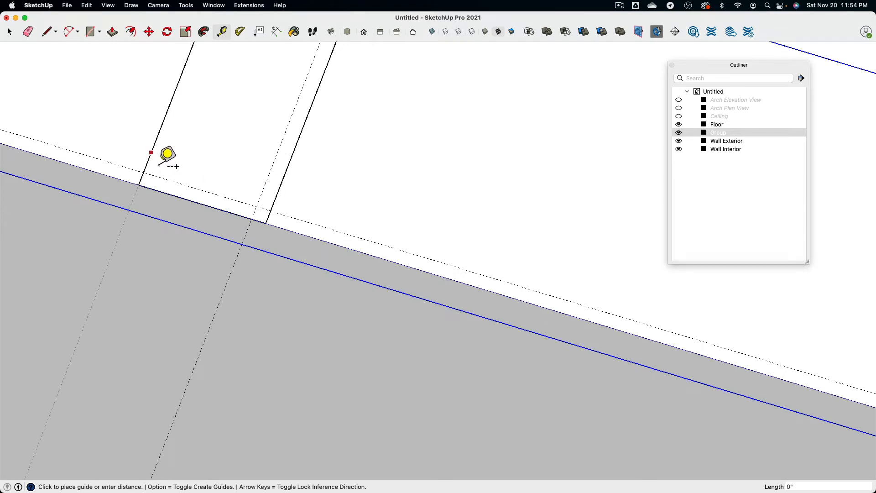
left_click(170, 165)
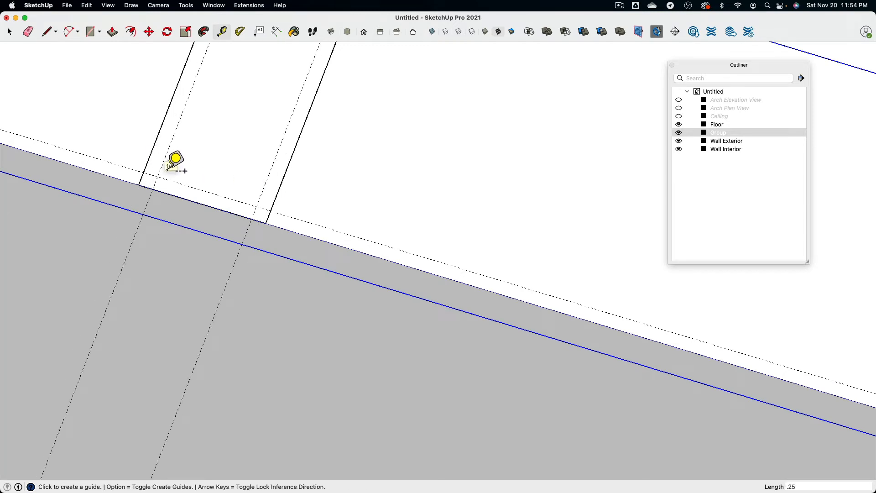
Draw lines along the guides to outline a 1/4" square notch in each room-side corner of the divider rectangle.
left_click(47, 31)
scroll(167, 172, "up", 2)
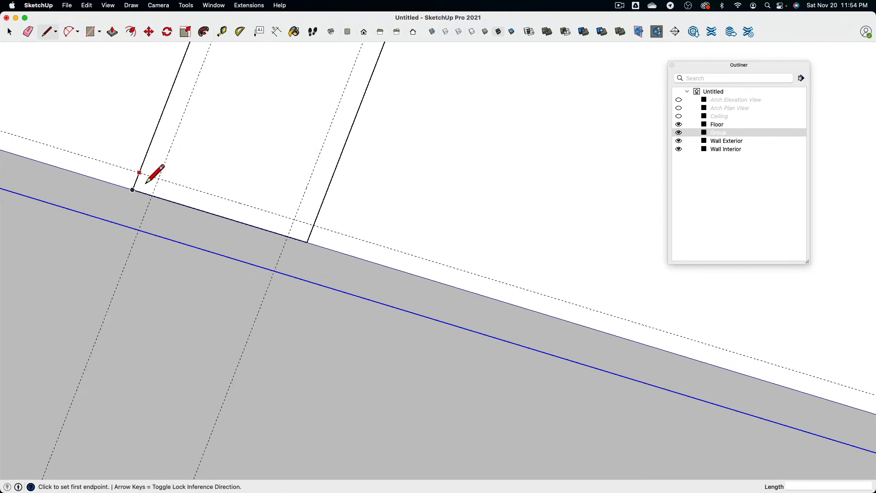
left_click(139, 173)
left_click(152, 195)
left_click(314, 224)
left_click(294, 219)
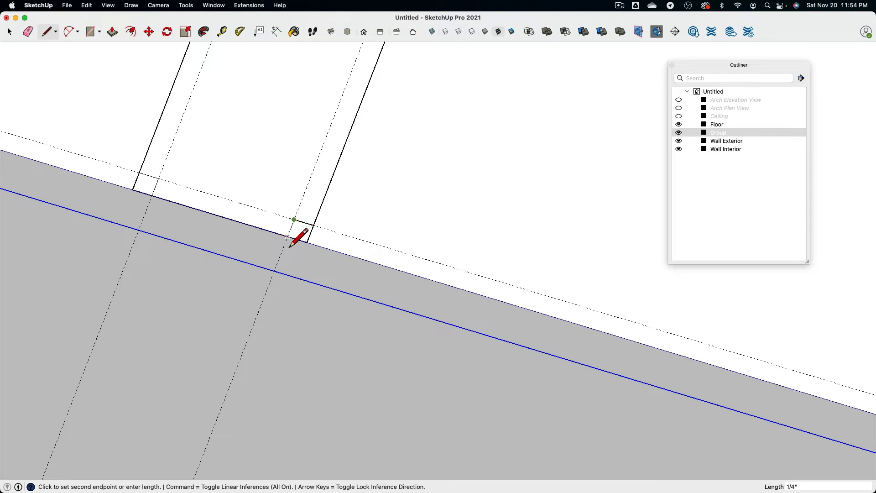
left_click(288, 236)
Isolate the divider profile by hiding the walls, floor and window frame, and erase its two corner squares and the guides.
left_click(678, 140)
left_click(678, 149)
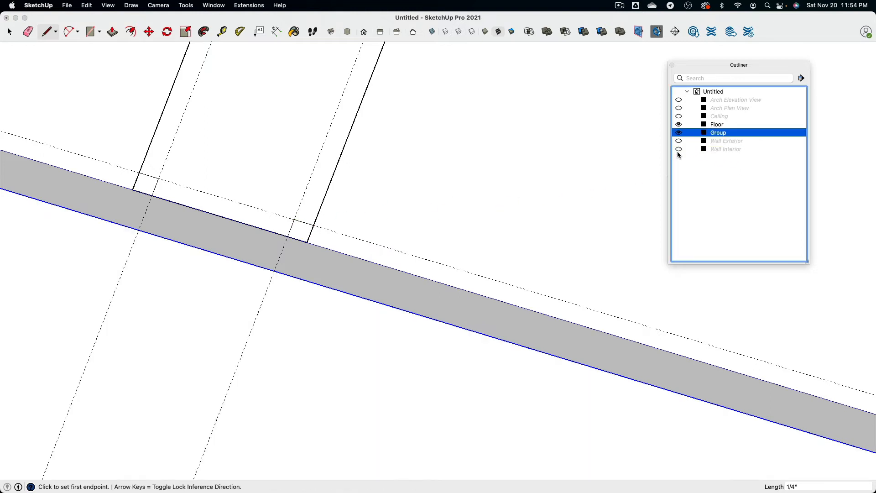
left_click(679, 124)
left_click(10, 31)
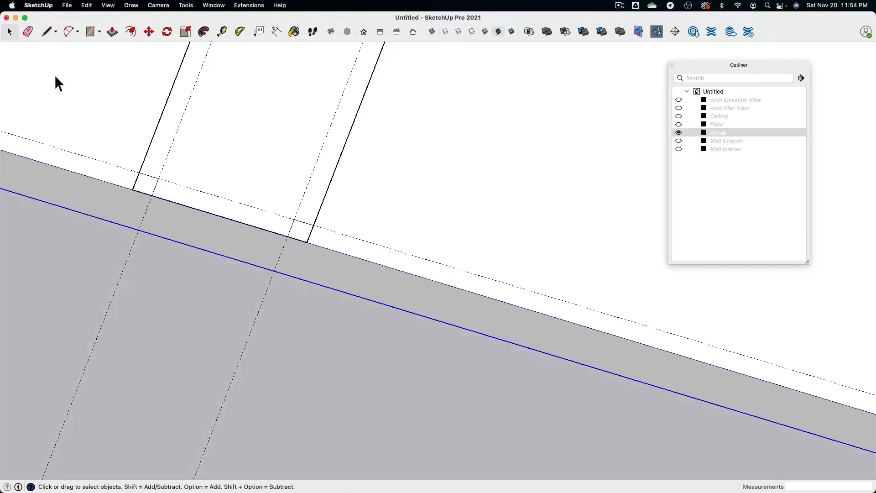
right_click(84, 113)
left_click(110, 138)
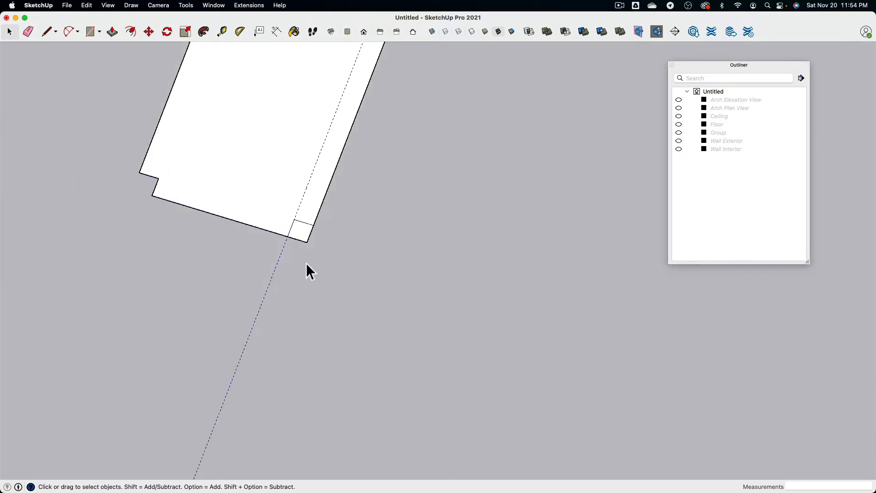
middle_click_drag(237, 290, 281, 296)
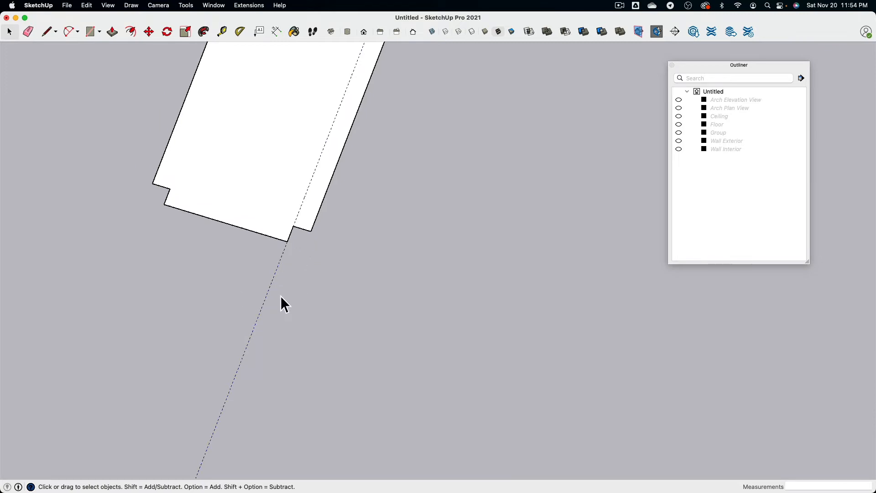
scroll(277, 297, "down", 5)
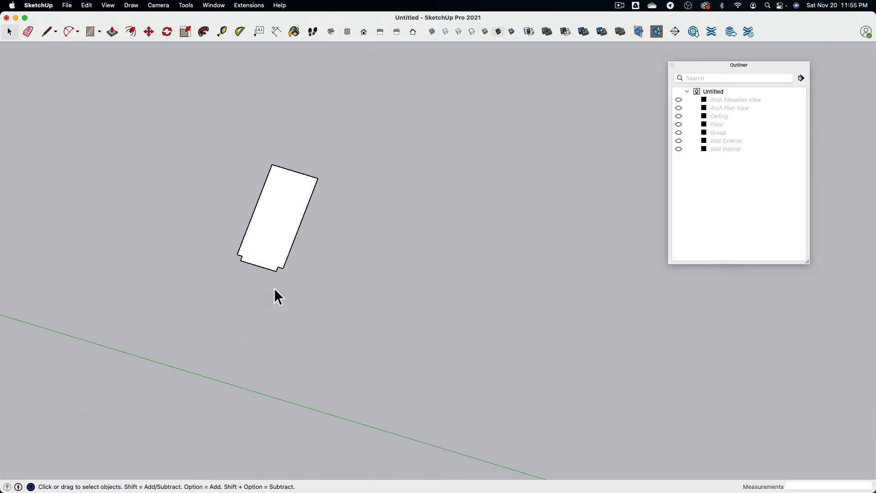
Unhide all the hidden groups and hide only the ceiling again.
key("shift+super+e")
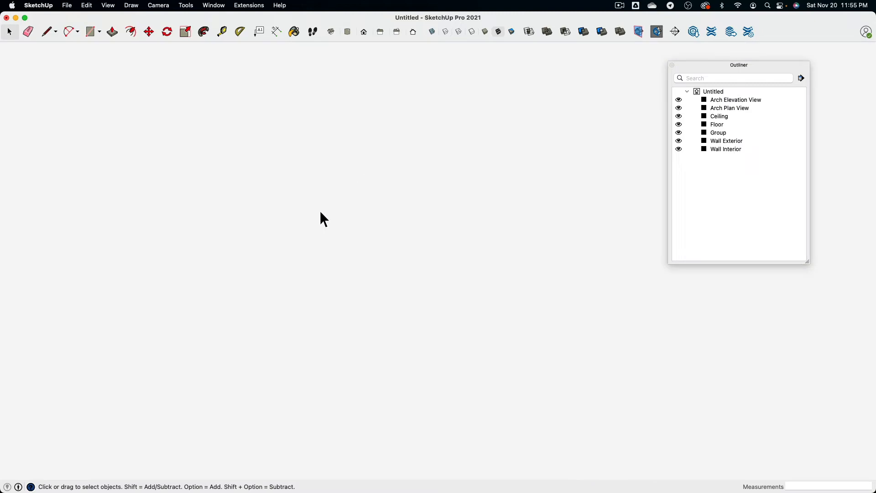
left_click(320, 211)
key("super+e")
scroll(320, 210, "down", 3)
middle_click_drag(242, 232, 482, 240)
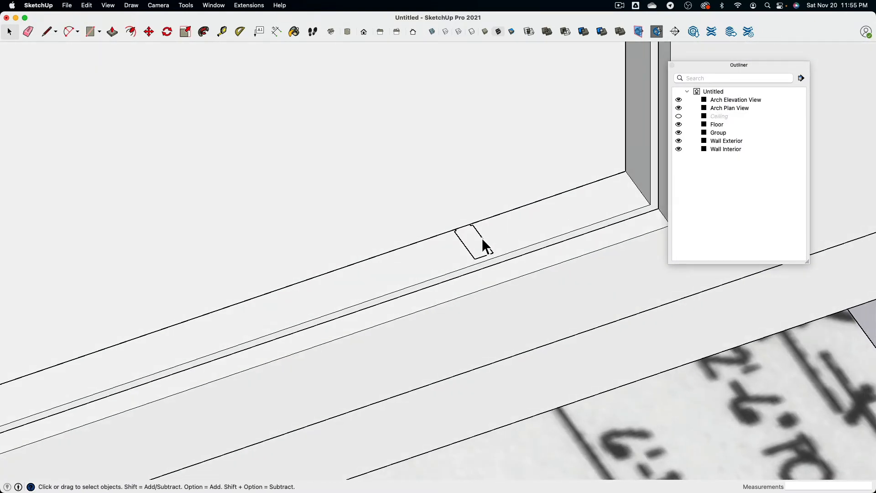
Push/Pull the notched divider profile 5' 10" up from the sill to the underside of the window frame's head.
left_click(112, 32)
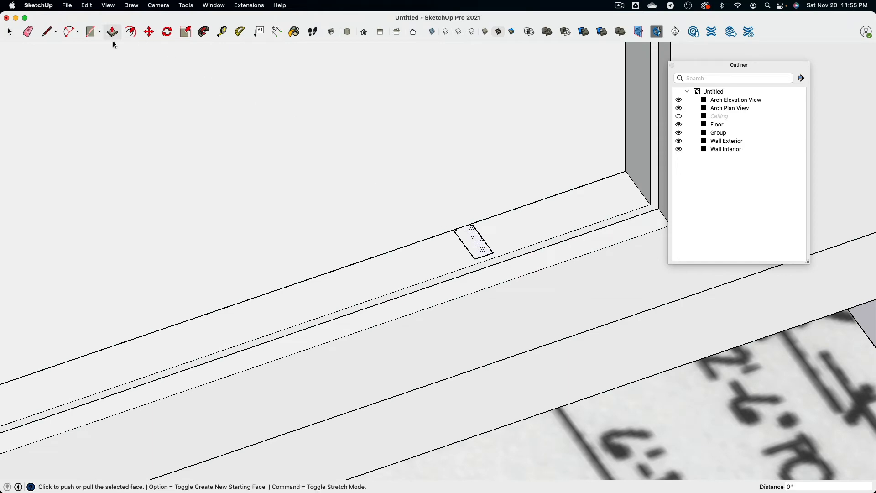
middle_click_drag(113, 35, 383, 351)
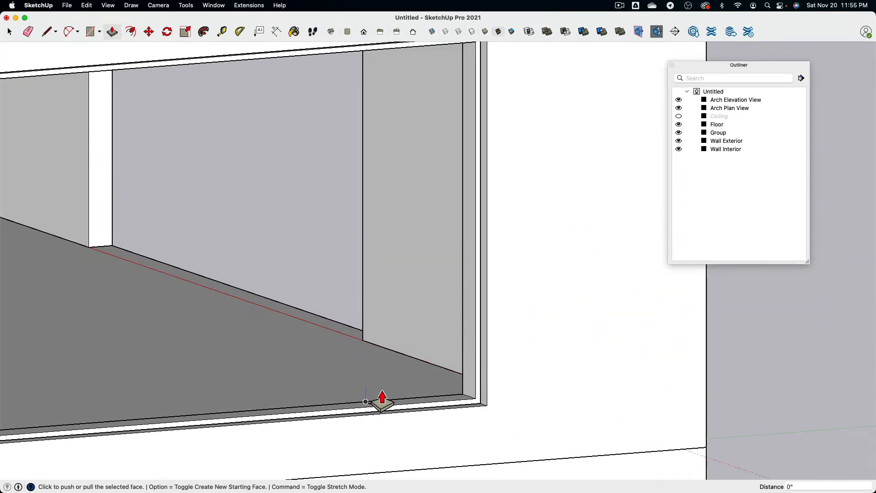
scroll(383, 402, "up", 3)
left_click(383, 412)
scroll(400, 295, "down", 3)
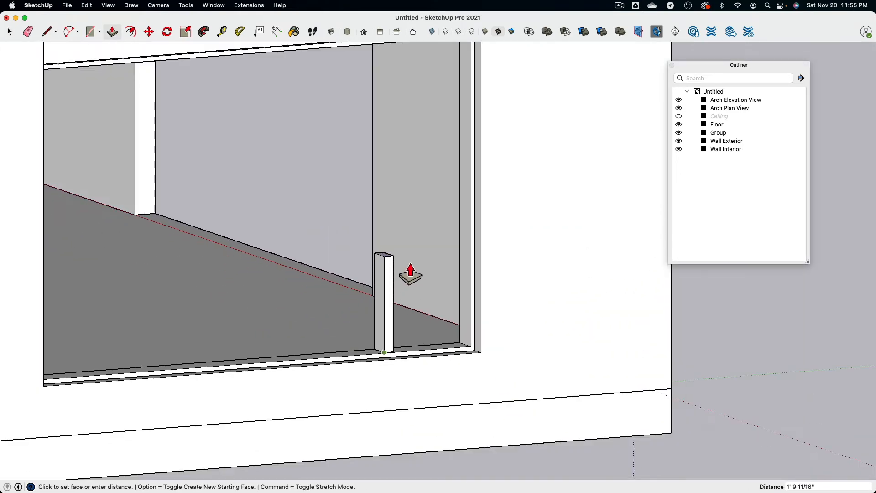
middle_click_drag(426, 251, 449, 221, "shift")
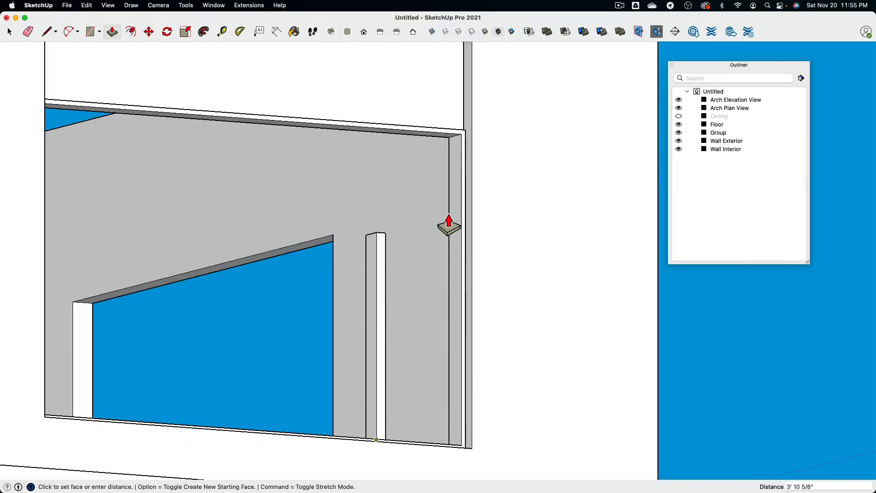
left_click(467, 147)
Select all the connected geometry of the extruded divider and make it a group.
middle_click_drag(467, 146, 422, 196)
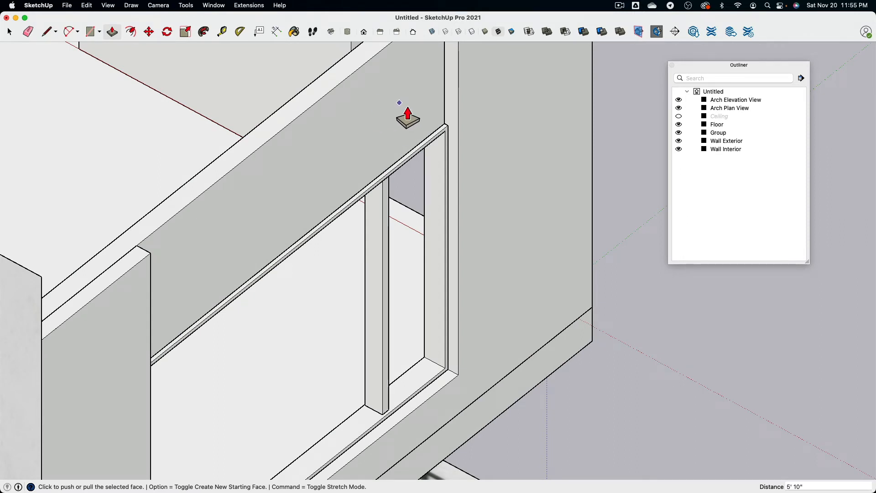
scroll(408, 116, "down", 3)
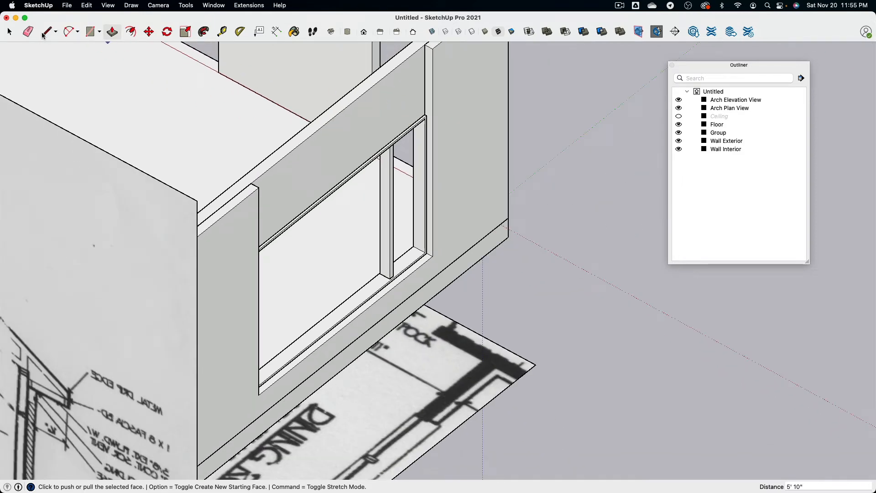
middle_click_drag(416, 131, 85, 167)
middle_click_drag(348, 196, 219, 246, "shift")
middle_click_drag(634, 254, 246, 298)
scroll(424, 306, "up", 4)
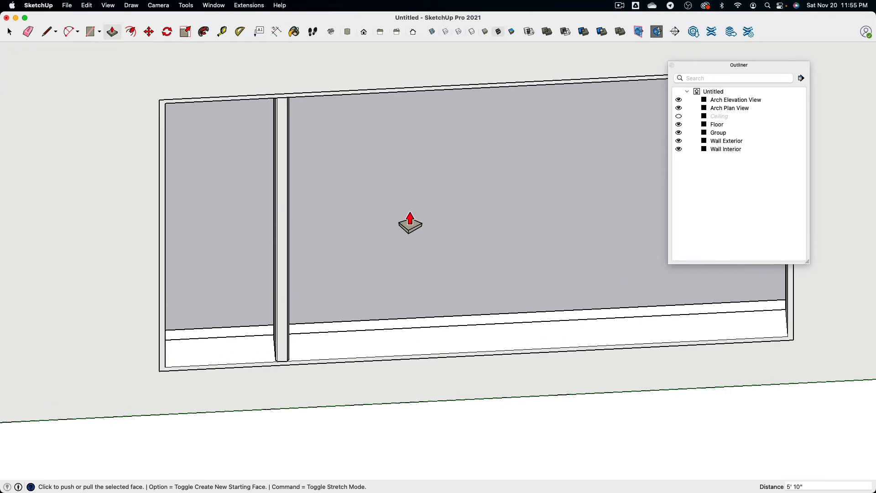
left_click(10, 32)
middle_click_drag(354, 240, 381, 238)
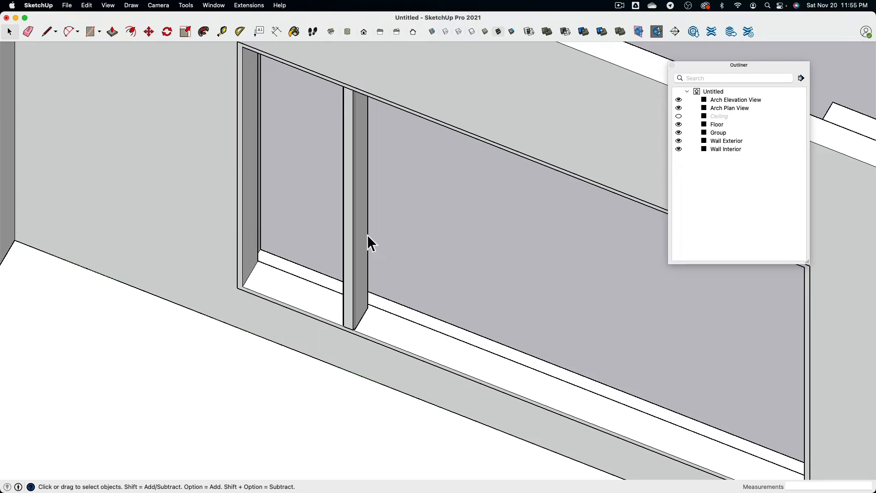
left_click(364, 231)
middle_click_drag(364, 230, 346, 228)
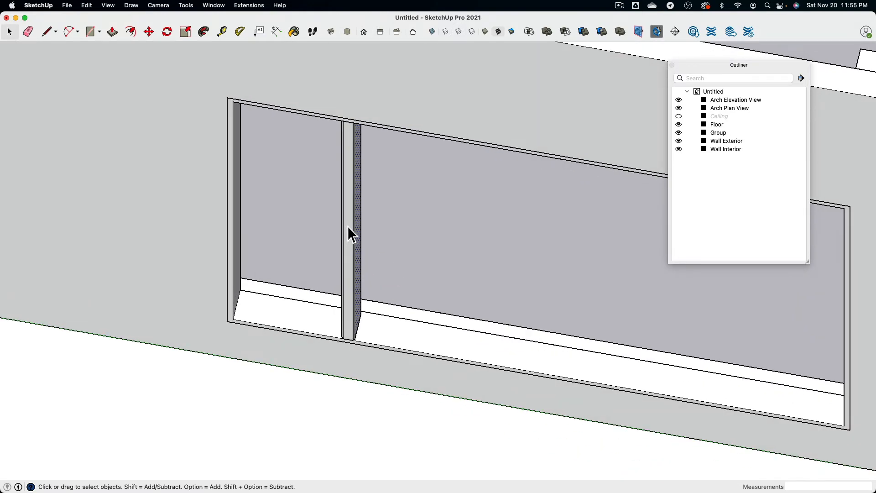
triple_click(350, 233)
right_click(348, 227)
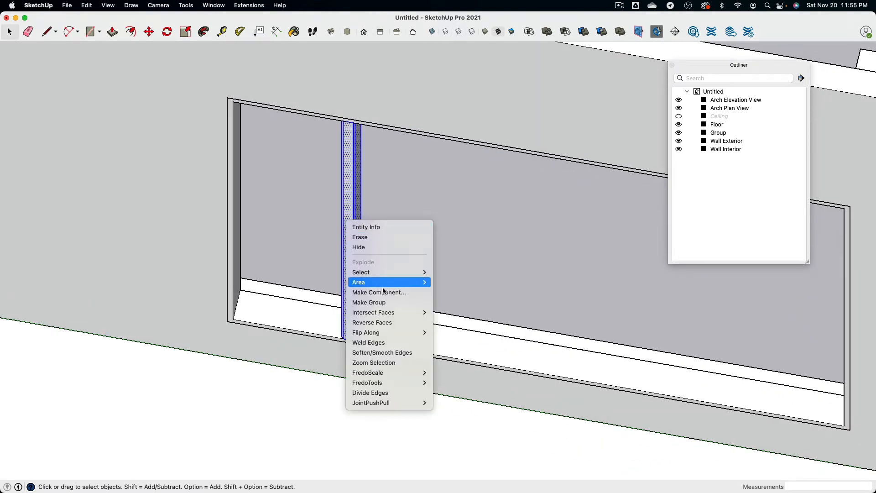
left_click(386, 303)
Move the divider group along the sill until it sits flush against the nearer side of the window frame.
middle_click_drag(432, 216, 463, 240)
scroll(344, 257, "down", 3)
middle_click_drag(344, 260, 466, 250)
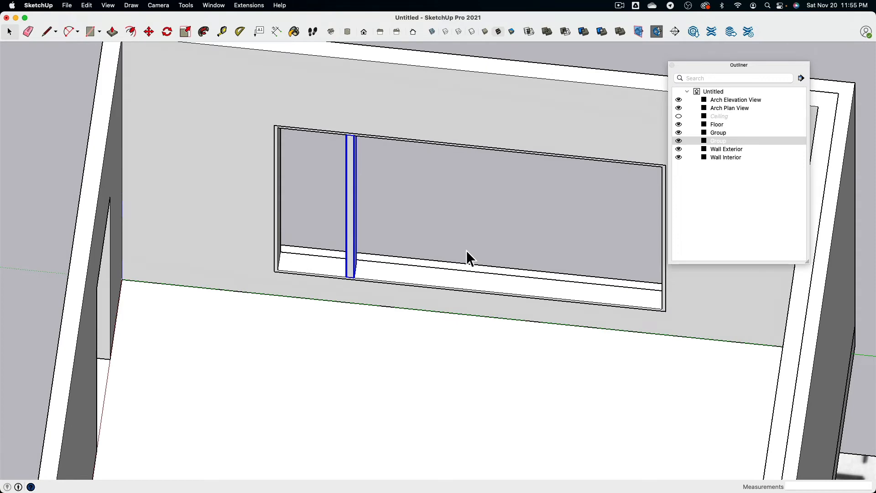
scroll(359, 232, "up", 3)
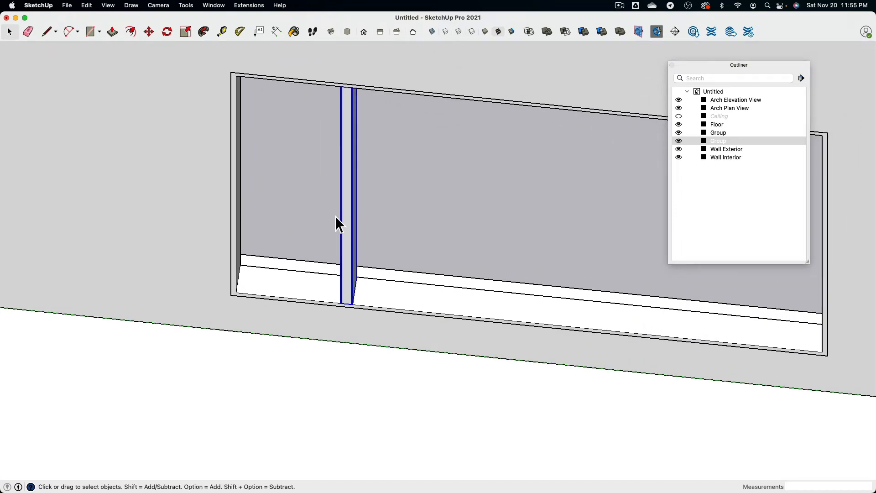
middle_click_drag(336, 217, 399, 227)
middle_click_drag(229, 236, 570, 239)
scroll(576, 274, "up", 4)
middle_click_drag(575, 273, 493, 185, "shift")
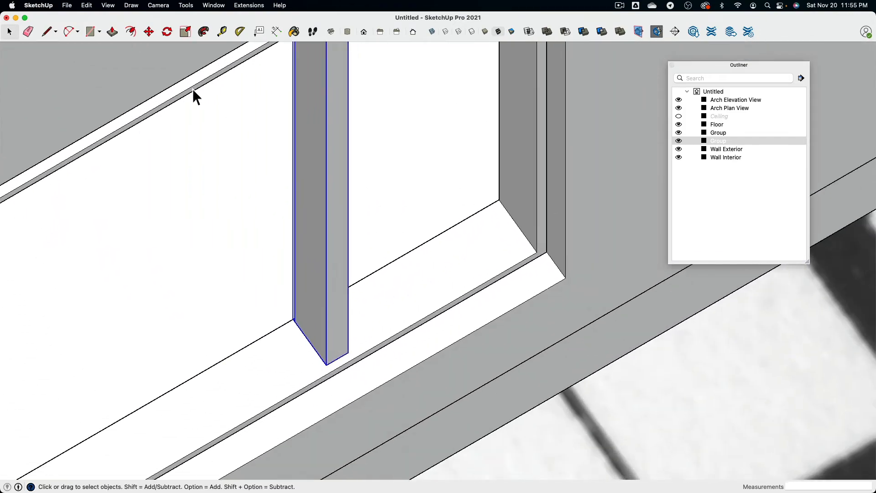
left_click(148, 32)
scroll(352, 307, "up", 3)
left_click(350, 381)
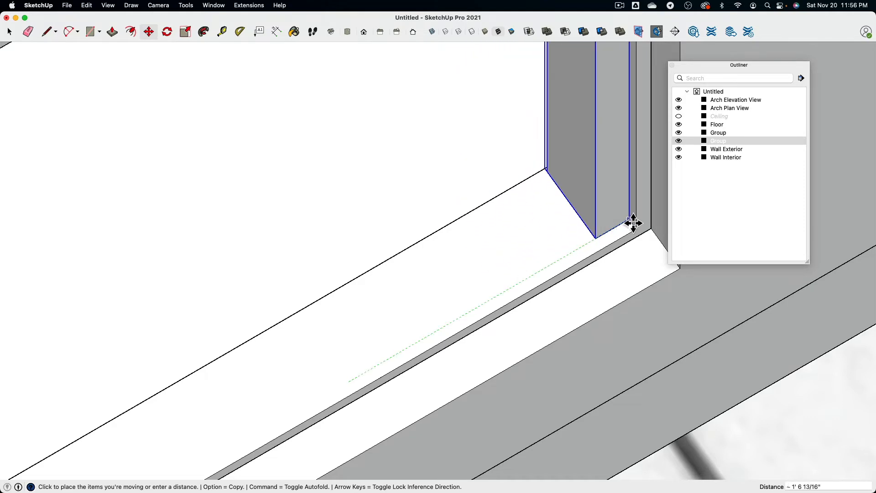
left_click(633, 223)
Move the divider along the sill away from the frame's side, toward the middle of the window.
scroll(623, 235, "down", 3)
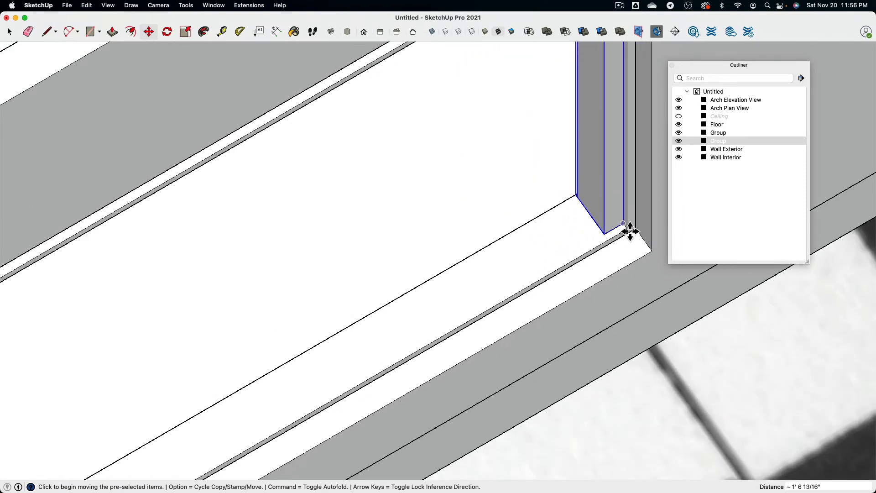
left_click(630, 232)
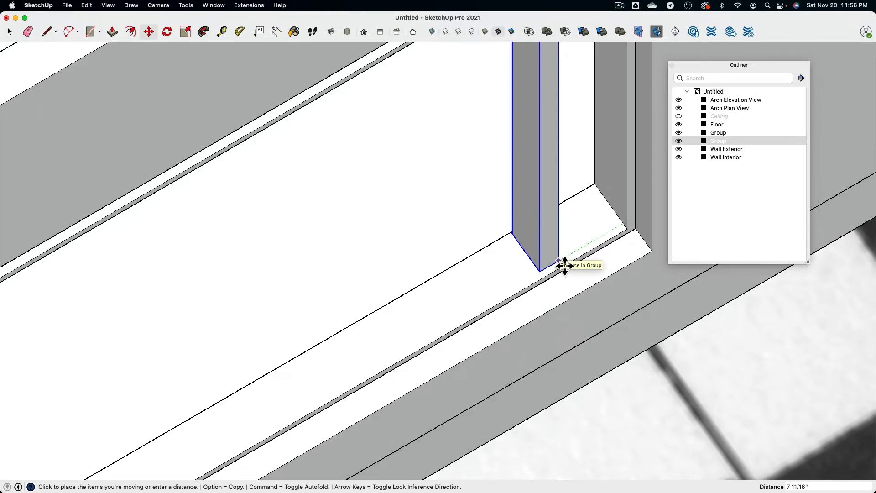
key("Return")
Copy the divider along the sill so the copy sits flush against the opposite side of the window frame.
scroll(564, 266, "down", 3)
middle_click_drag(406, 350, 511, 196, "shift")
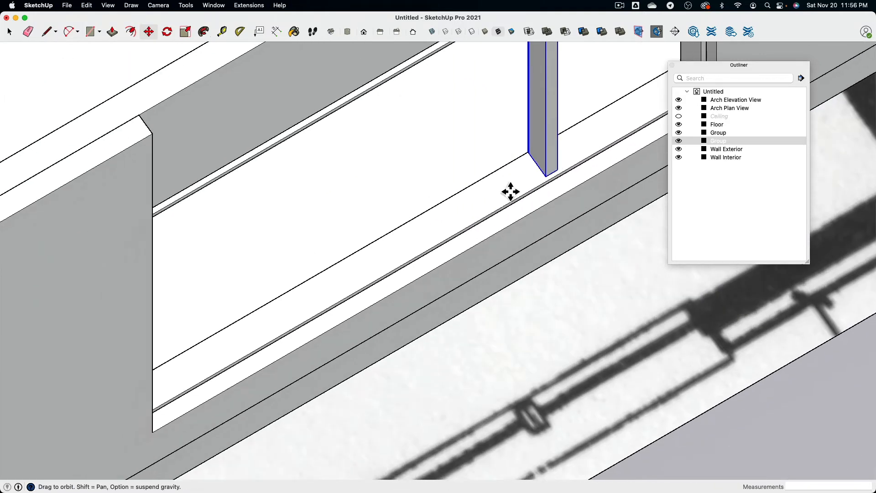
middle_click_drag(546, 218, 538, 211)
key("alt")
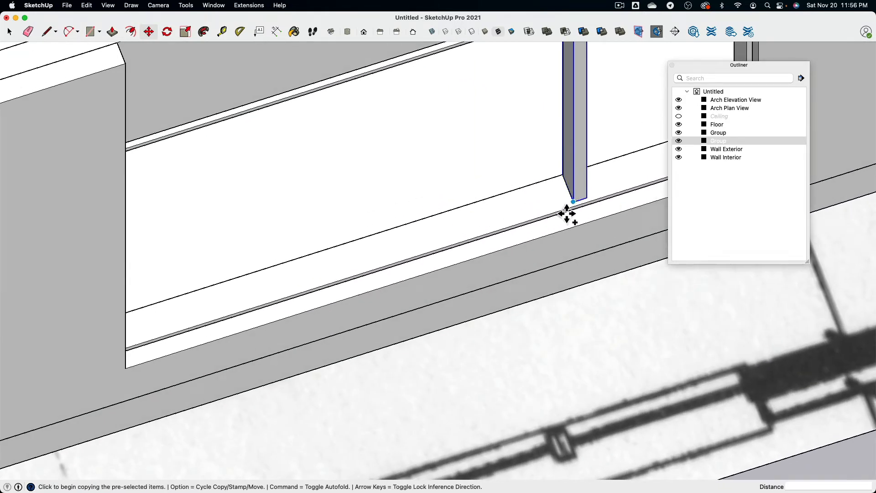
left_click(573, 202)
middle_click_drag(348, 276, 299, 209, "shift")
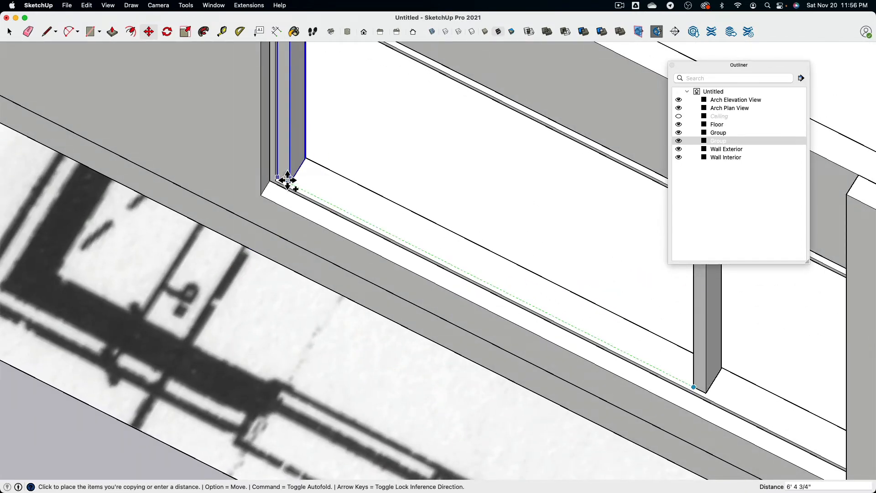
left_click(289, 187)
scroll(289, 187, "up", 3)
key("alt")
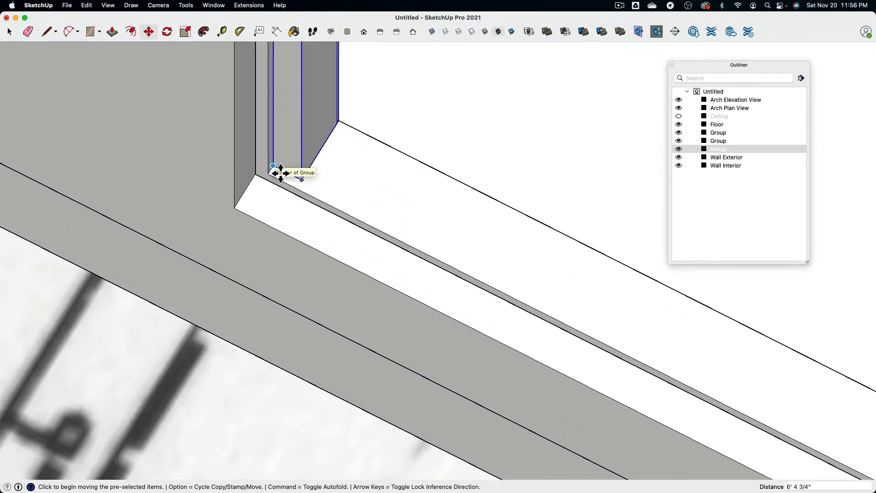
left_click(281, 173)
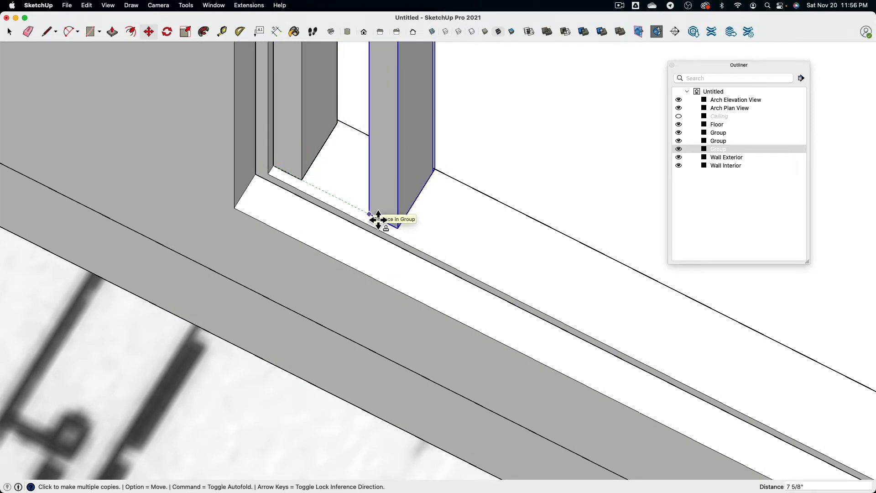
key("Escape")
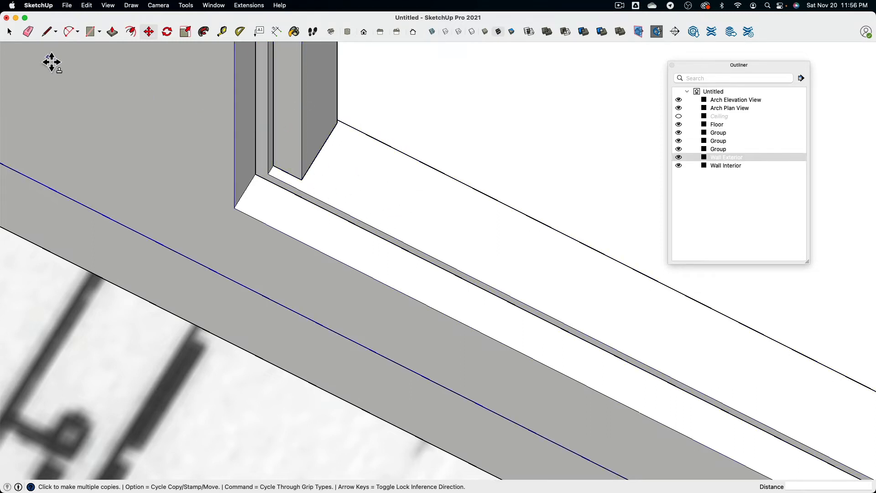
key("space")
Move the copied divider 27" along the sill from the frame's side toward the middle of the window.
key("m")
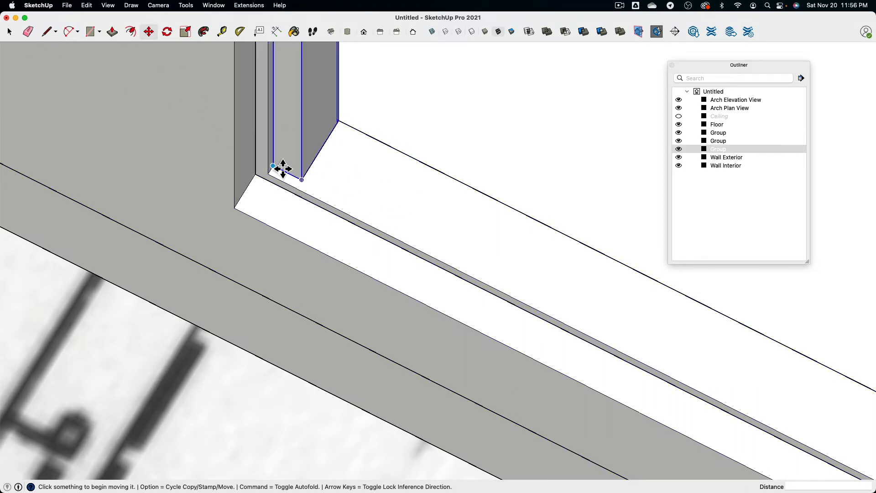
left_click(281, 173)
type("27")
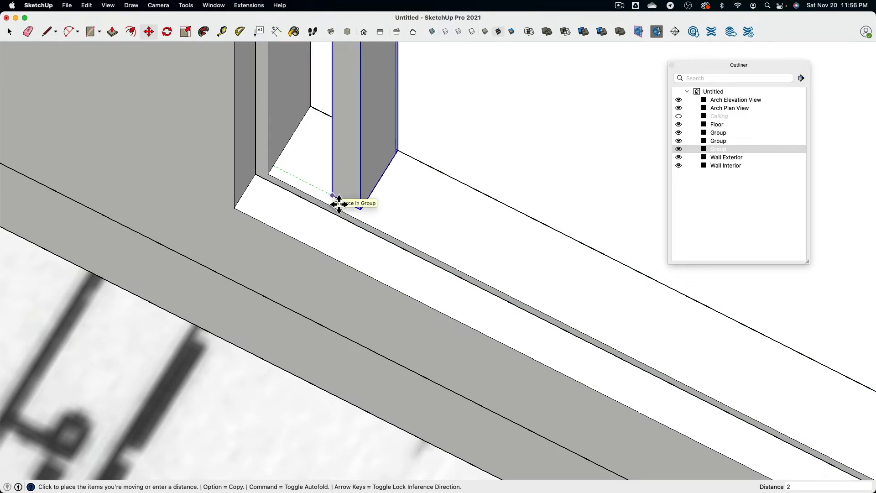
key("Return")
scroll(339, 204, "down", 5)
middle_click_drag(348, 212, 308, 212)
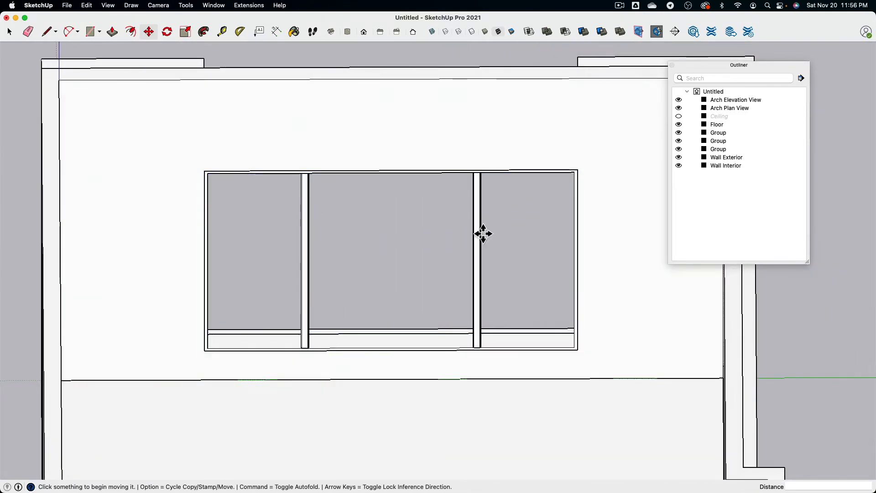
mouse_move(379, 254)
middle_mouse_down()
mouse_move(462, 163)
mouse_move(551, 246)
mouse_move(665, 258)
mouse_move(174, 266)
mouse_move(237, 262)
mouse_move(193, 190)
middle_mouse_up()
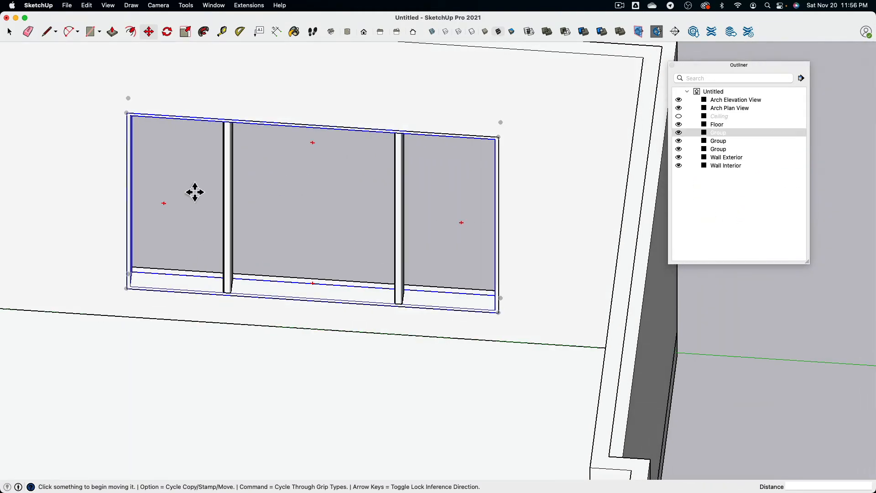
Inspect the two window dividers, switch to Finder and preview the Window + Casing + Baseboard detail drawing.
left_click(10, 32)
left_click(231, 182)
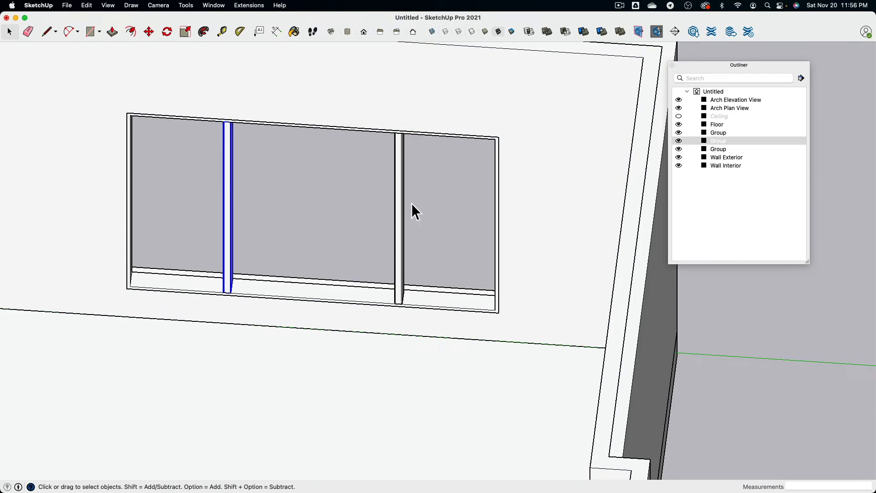
left_click(400, 202)
middle_click_drag(268, 231, 222, 248)
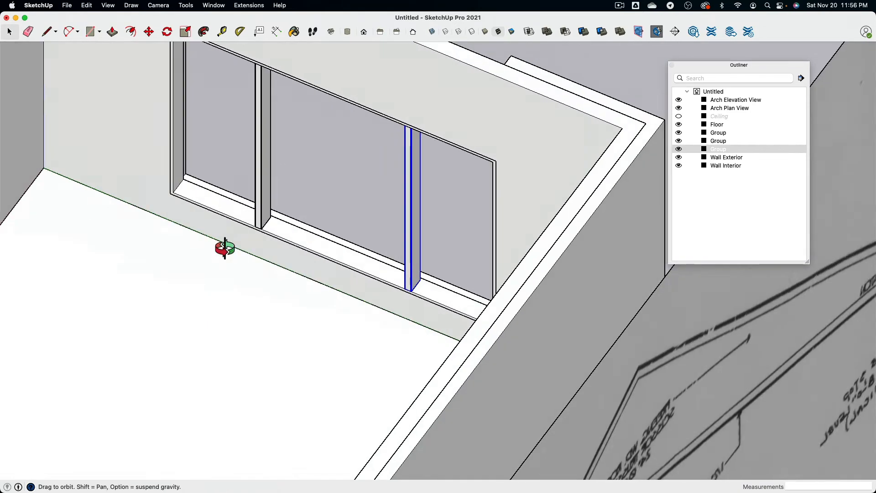
key("super+Tab")
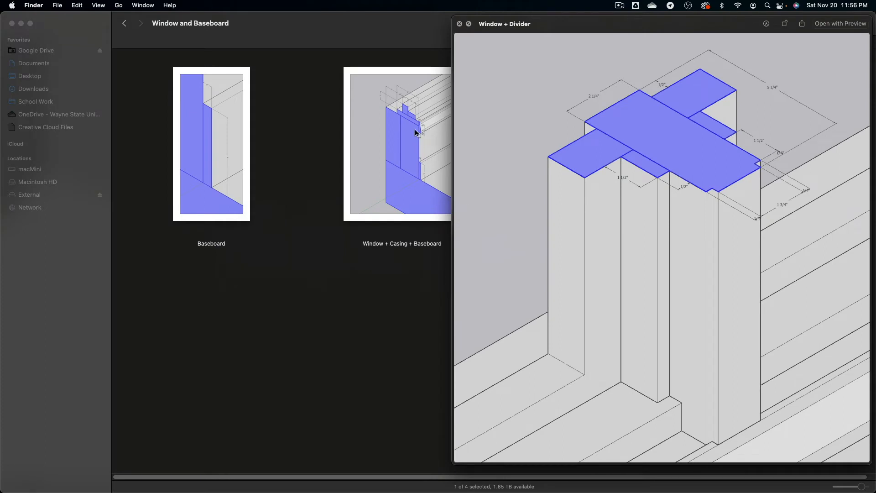
left_click(419, 149)
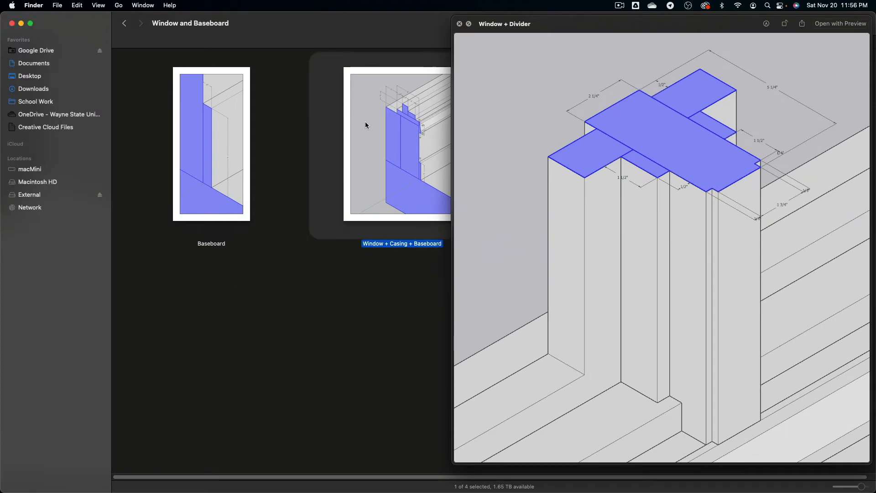
left_click(400, 122)
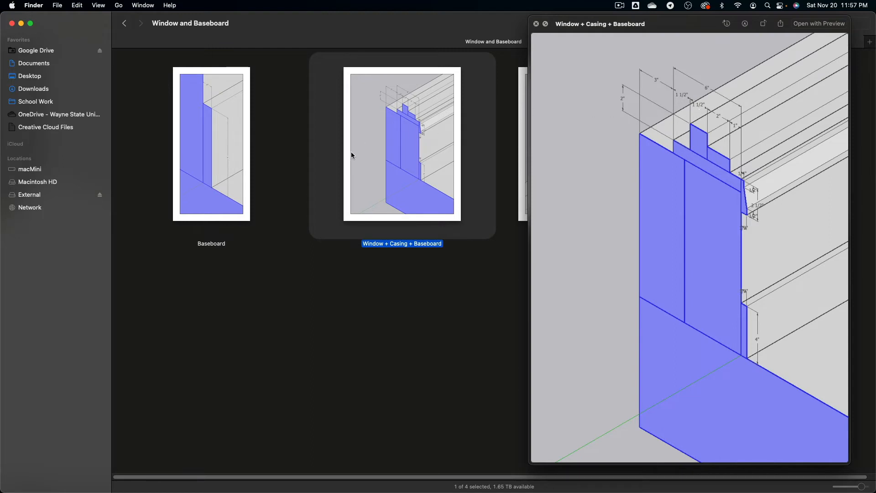
Switch back to SketchUp and draw a 5' 10" by 2' 3" rectangle filling the opening between the divider and the window frame's side.
key("super+Tab")
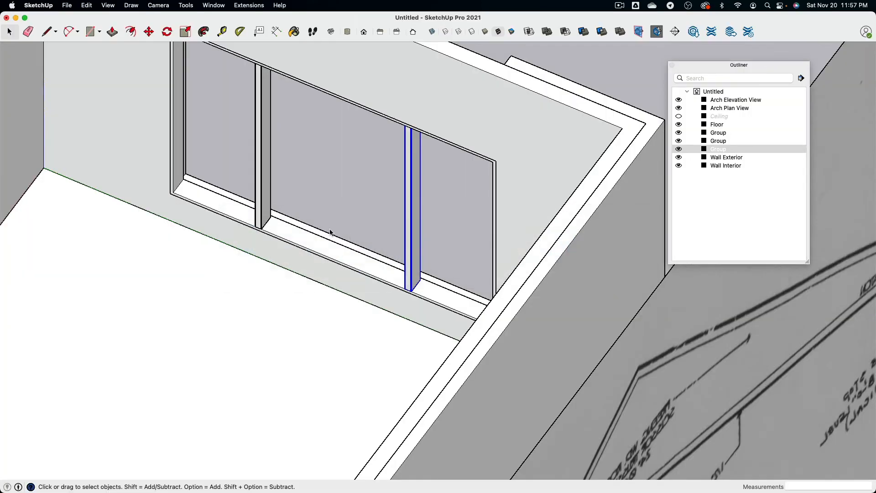
mouse_move(332, 232)
middle_mouse_down()
mouse_move(280, 189)
mouse_move(165, 59)
middle_mouse_up()
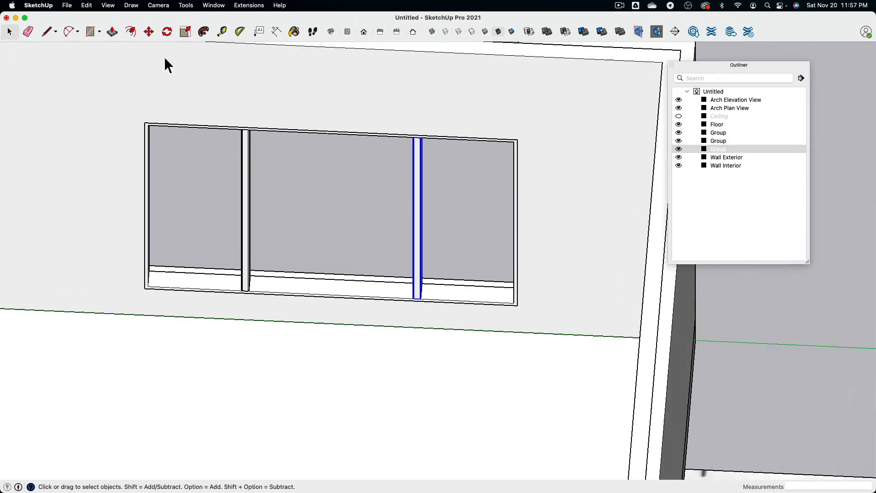
left_click(91, 33)
middle_click_drag(195, 228, 493, 313)
scroll(493, 313, "up", 5)
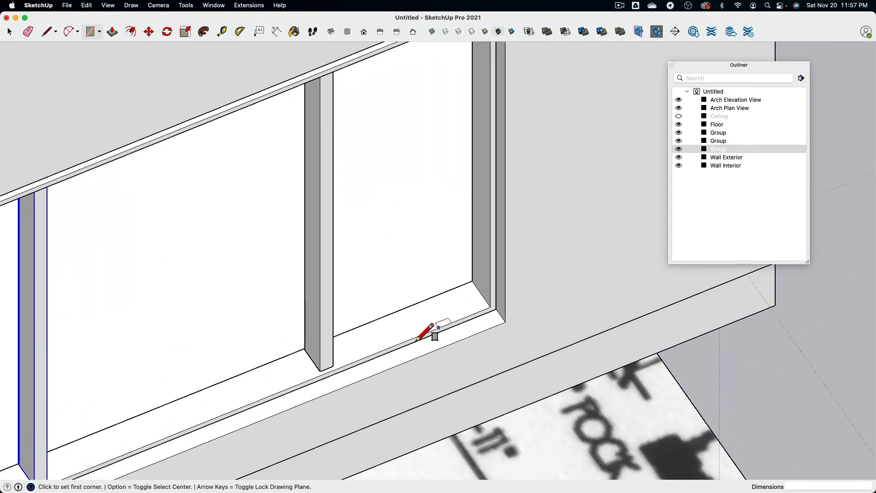
left_click(332, 366)
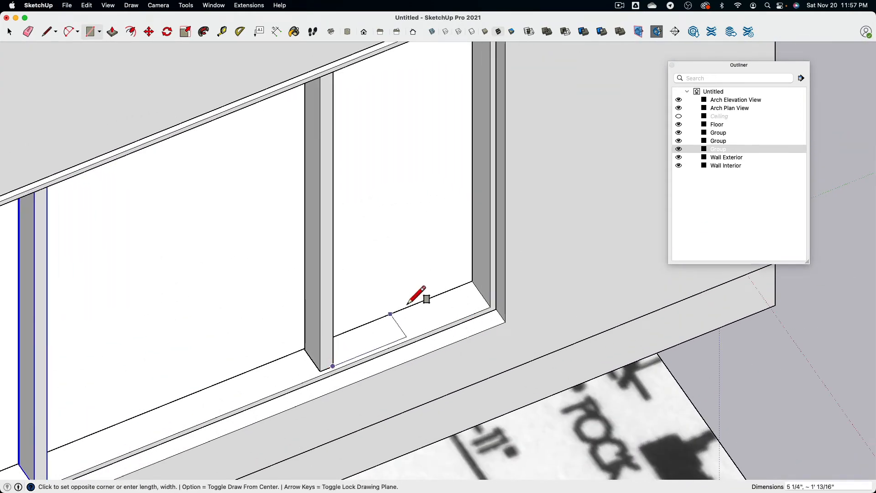
scroll(407, 305, "down", 5)
middle_click_drag(423, 309, 451, 102)
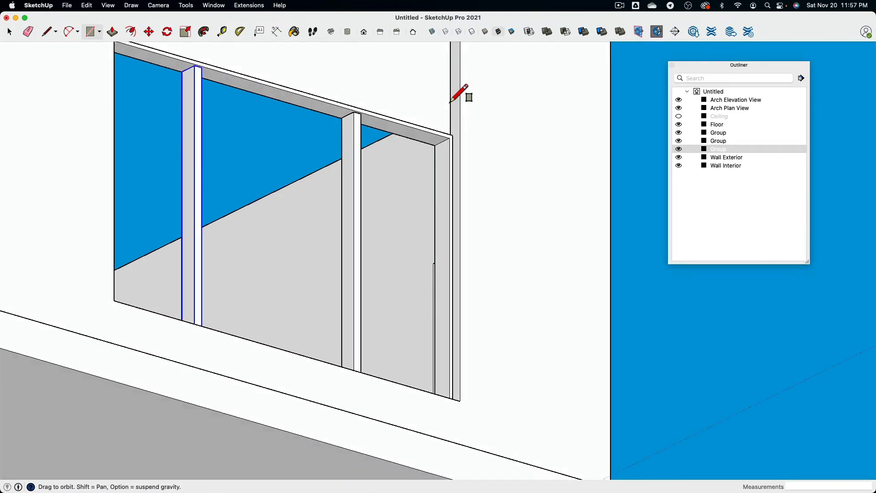
scroll(452, 137, "up", 3)
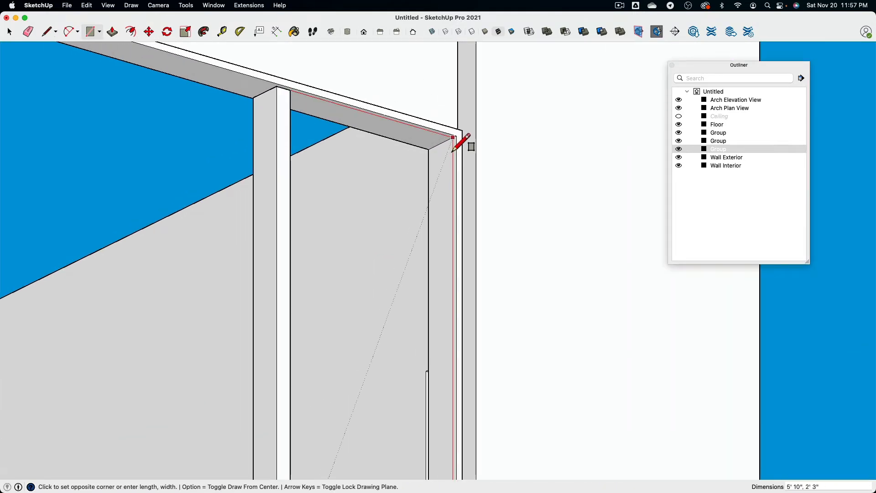
scroll(452, 149, "up", 2)
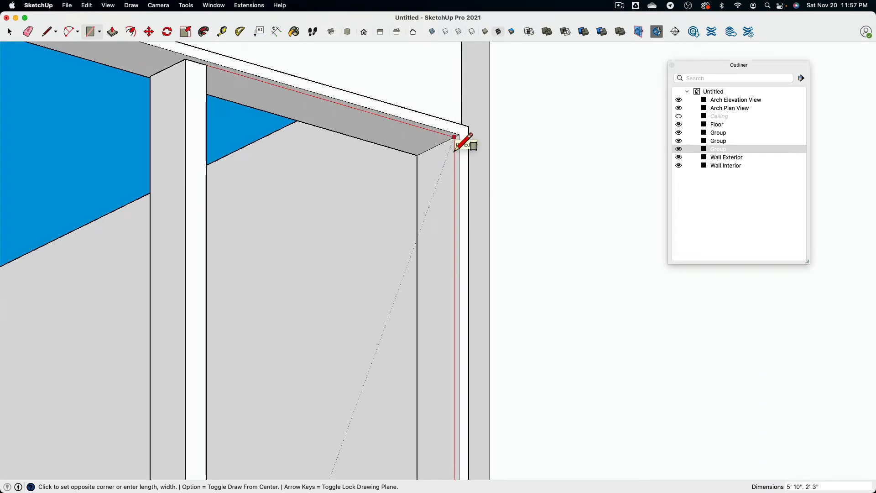
left_click(455, 149)
Offset the rectangle's outline inward to form a narrow sash border and delete the face inside it.
key("Page_Down")
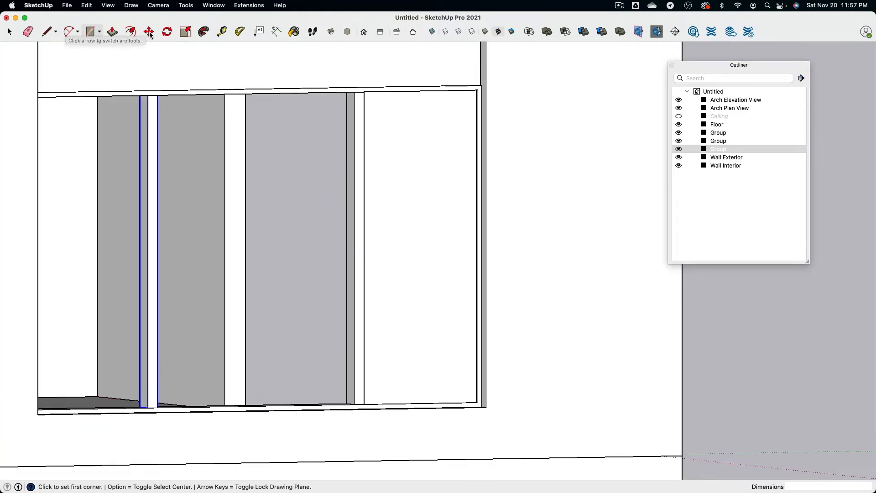
left_click(135, 36)
left_click(384, 113)
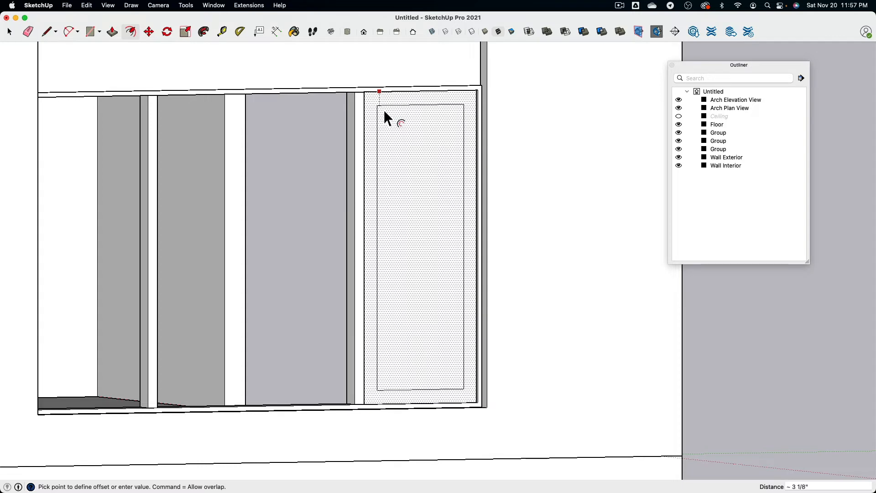
key("Return")
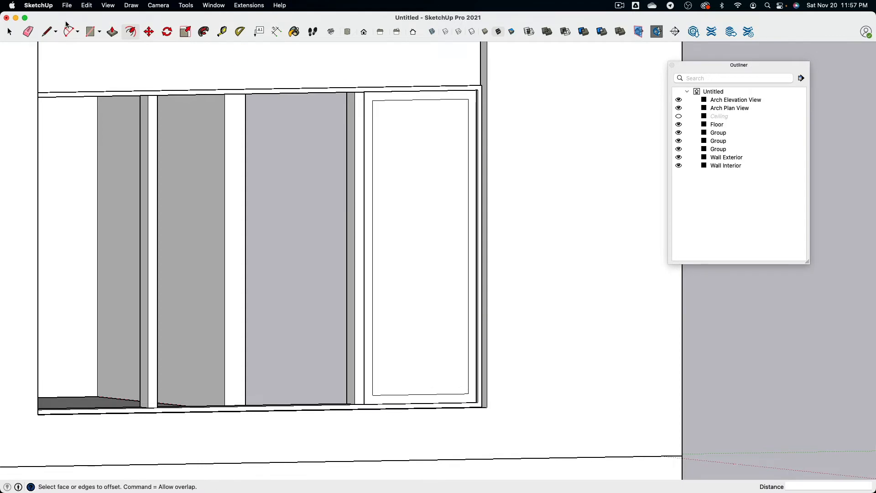
left_click(10, 31)
left_click(404, 146)
middle_click_drag(404, 146, 124, 75)
Push/Pull the sash border face to a thickness of 1 1/2".
key("p")
scroll(313, 215, "up", 5)
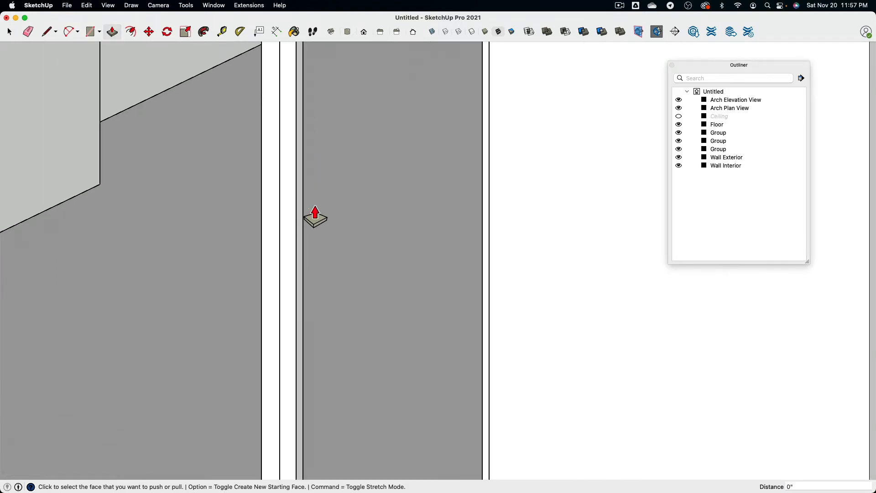
left_click(299, 214)
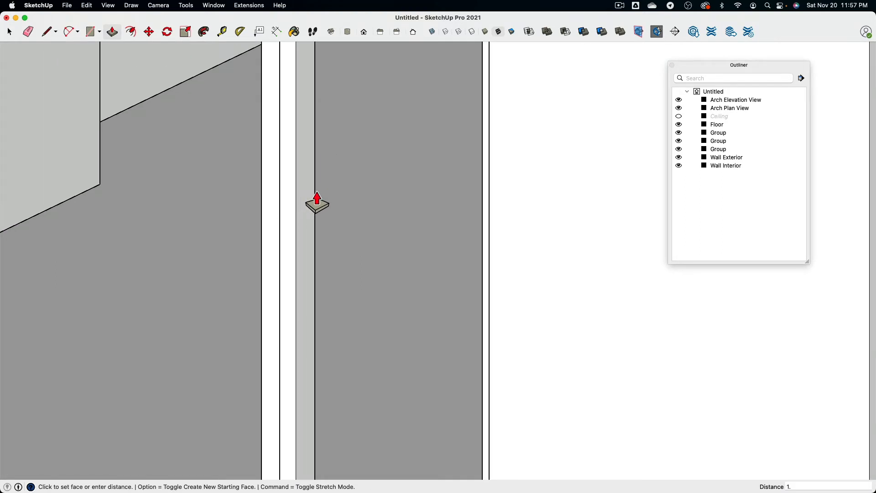
key("Return")
key("super+Tab")
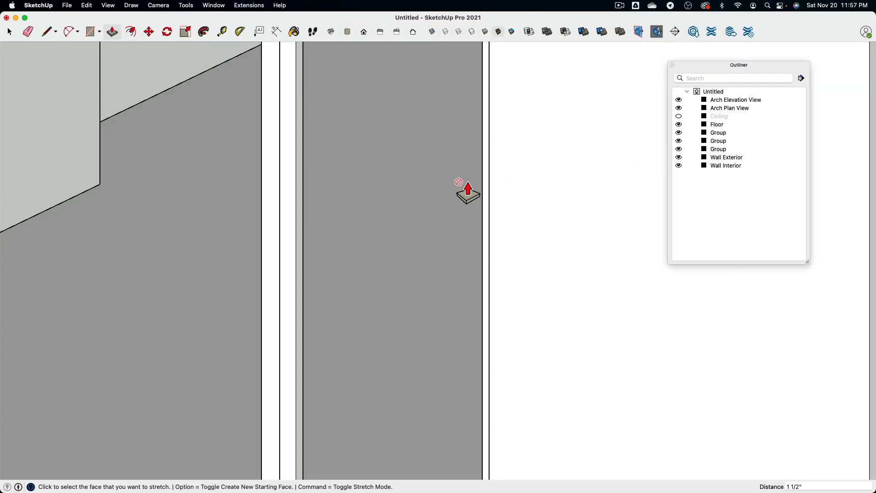
Select all of the extruded sash geometry from the room's interior side and make it a group.
middle_click_drag(467, 189, 254, 248)
scroll(392, 237, "up", 5)
middle_click_drag(392, 232, 201, 255)
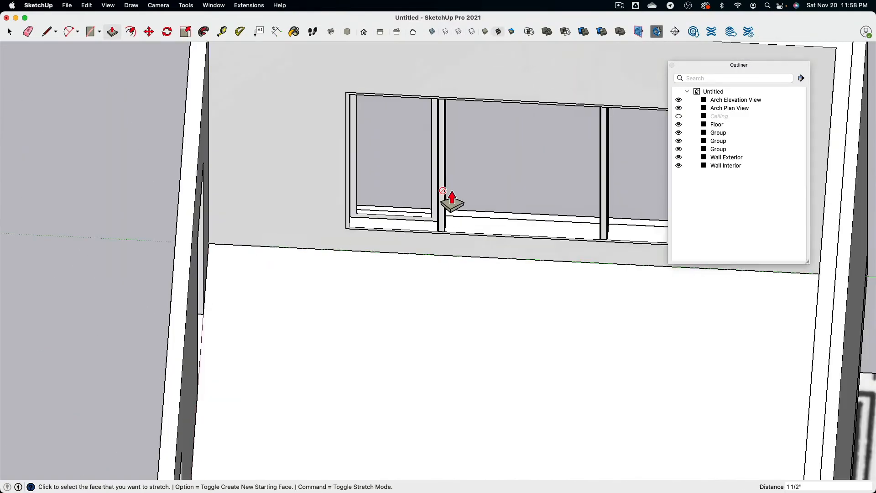
scroll(449, 199, "up", 3)
middle_click_drag(424, 190, 269, 196)
middle_click_drag(269, 196, 339, 207, "shift")
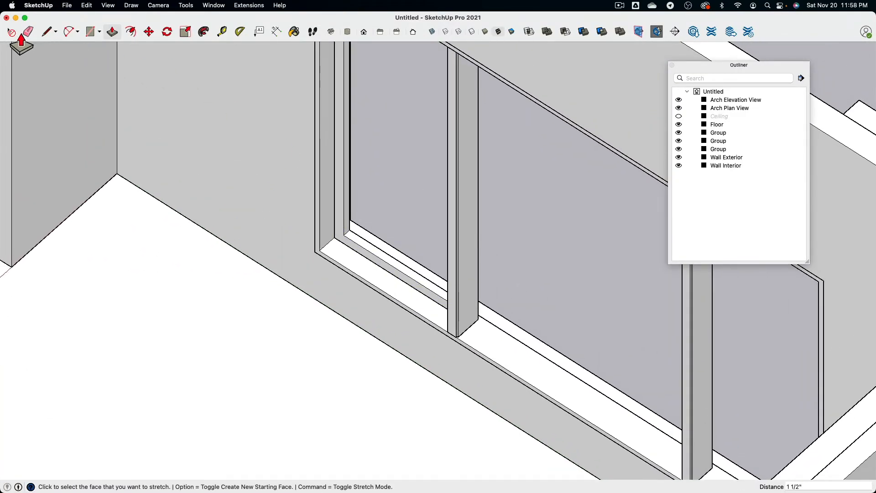
left_click(9, 32)
scroll(322, 225, "up", 4)
triple_click(326, 242)
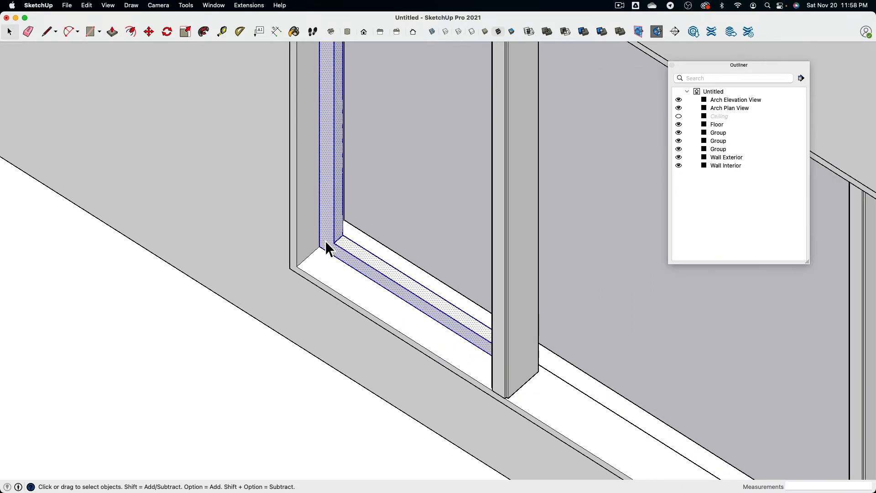
right_click(327, 242)
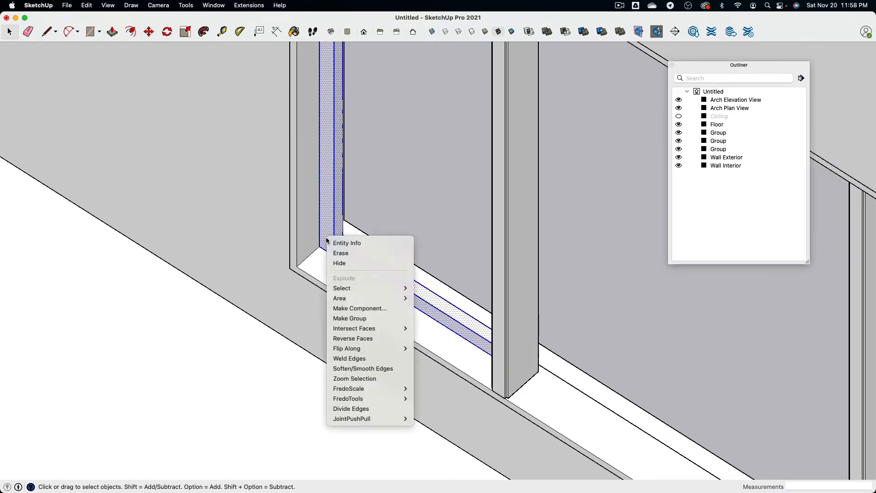
left_click(361, 315)
Move the sash group 3 3/4" toward the room so its lower corner meets the window frame's interior corner.
left_click(149, 32)
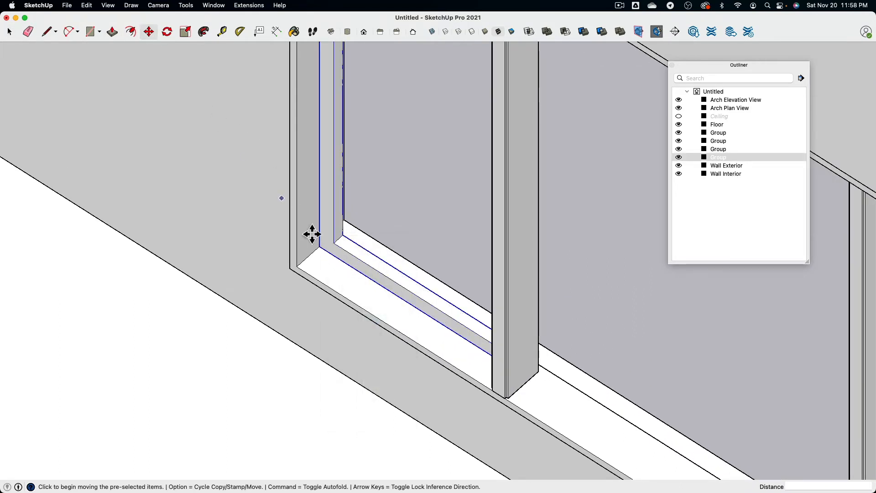
scroll(341, 277, "up", 3)
left_click(325, 255)
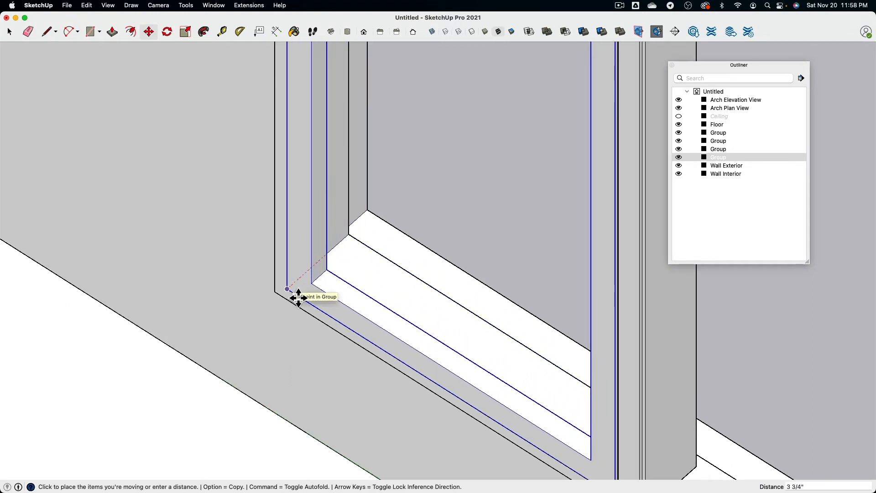
left_click(289, 289)
scroll(301, 277, "down", 3)
scroll(308, 284, "up", 2)
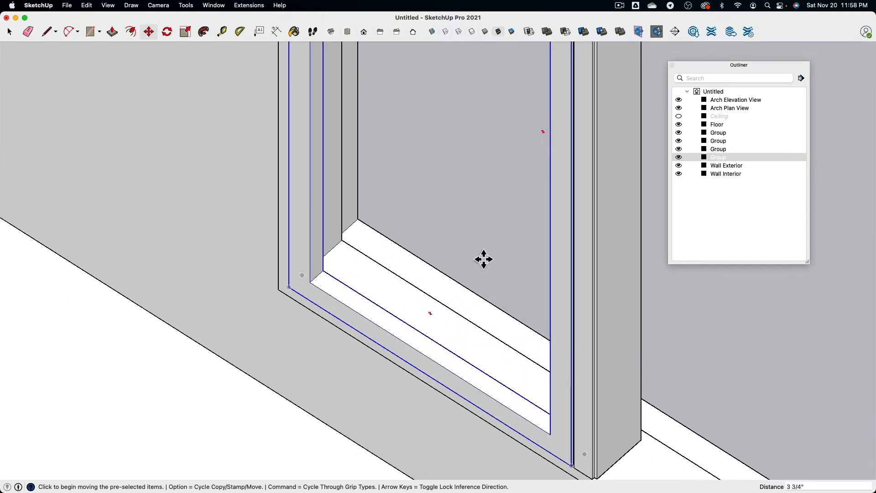
Move the sash group 3" back from the frame's interior edge toward the outside.
left_click(296, 296)
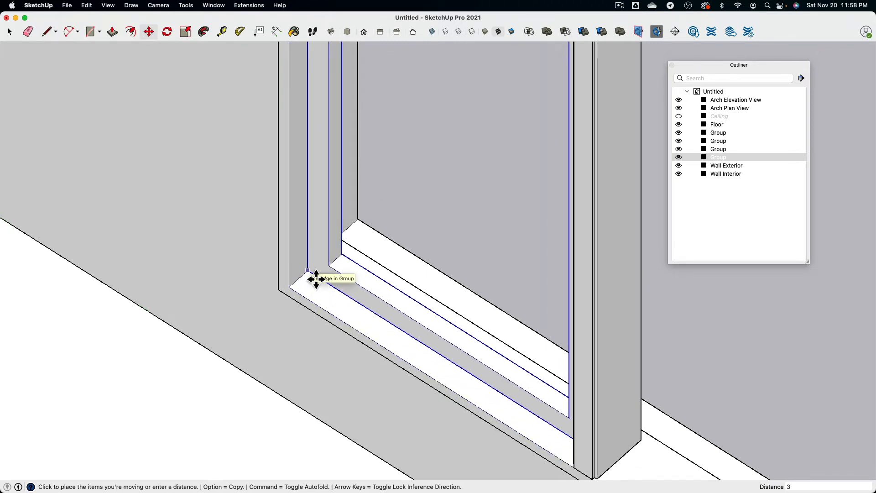
left_click(316, 278)
scroll(320, 278, "down", 3)
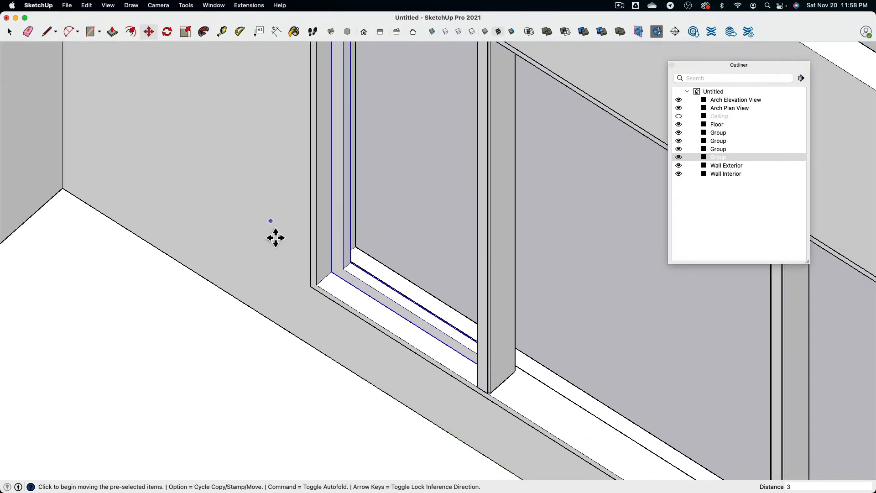
Check the casing drawing in Finder, return to SketchUp and draw a 2" deep rectangular stop profile on the divider's side, against the sash.
middle_click_drag(276, 237, 659, 275)
key("super+Tab")
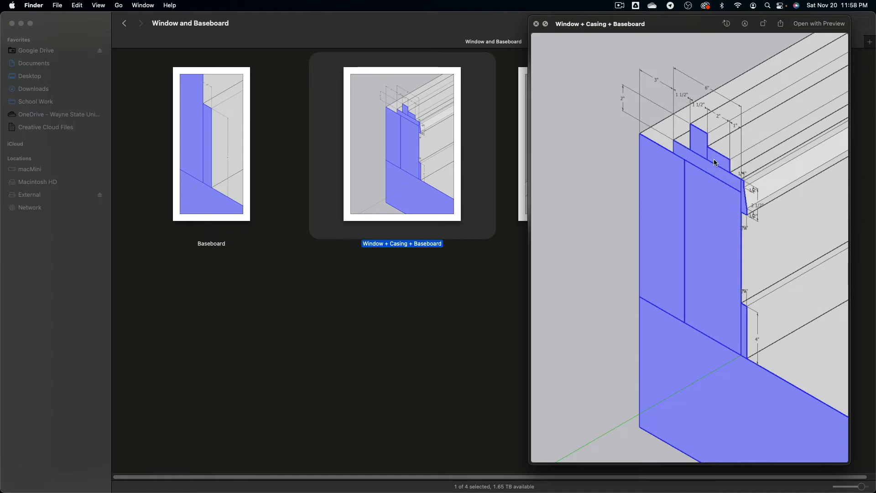
key("super+Tab")
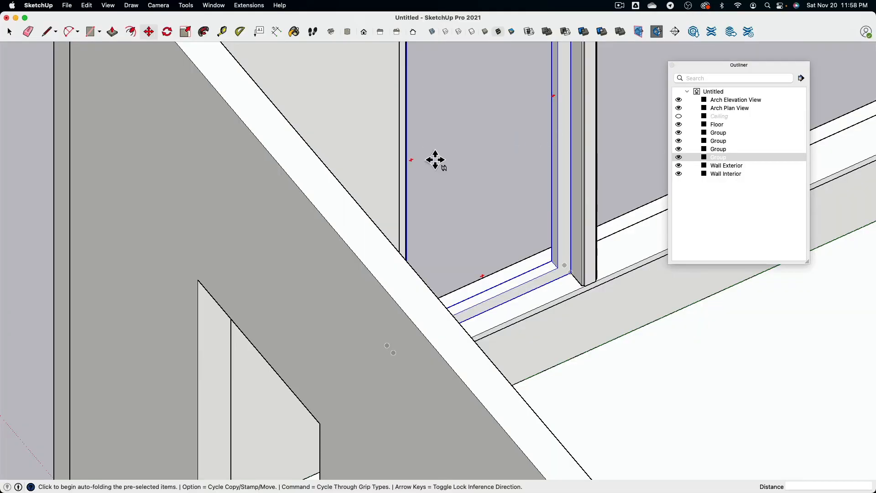
left_click(48, 32)
scroll(538, 252, "up", 5)
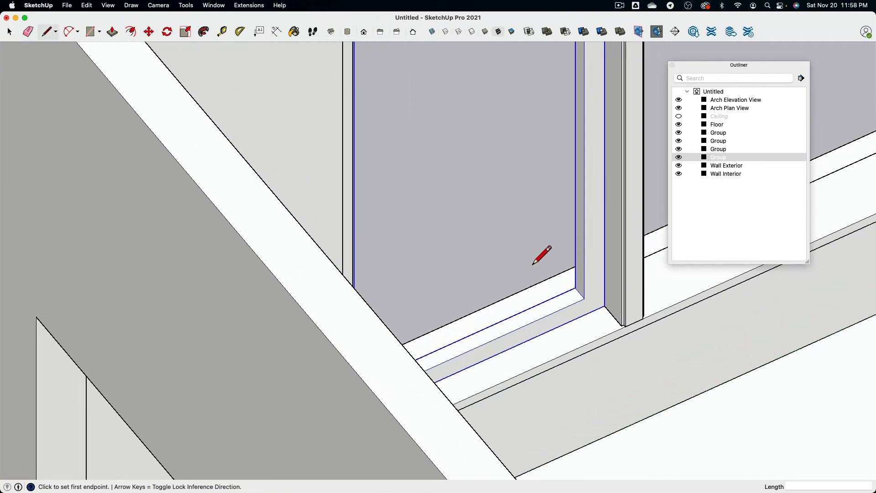
left_click(641, 342)
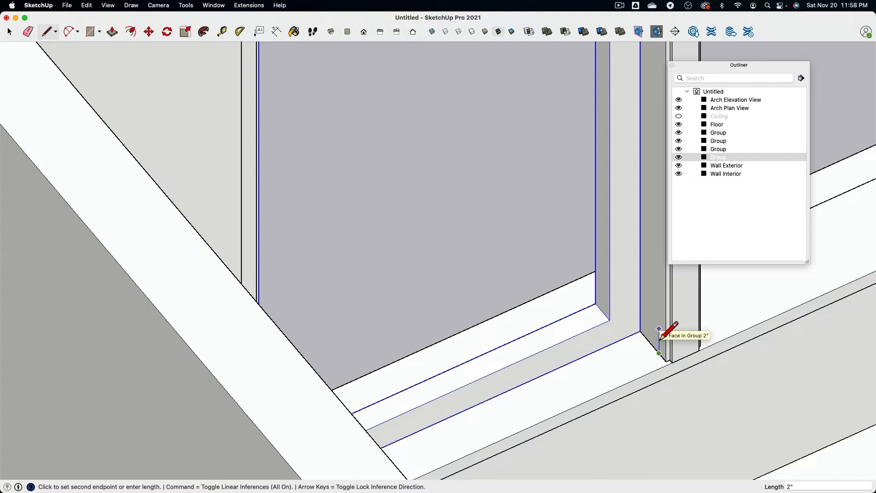
left_click(644, 334)
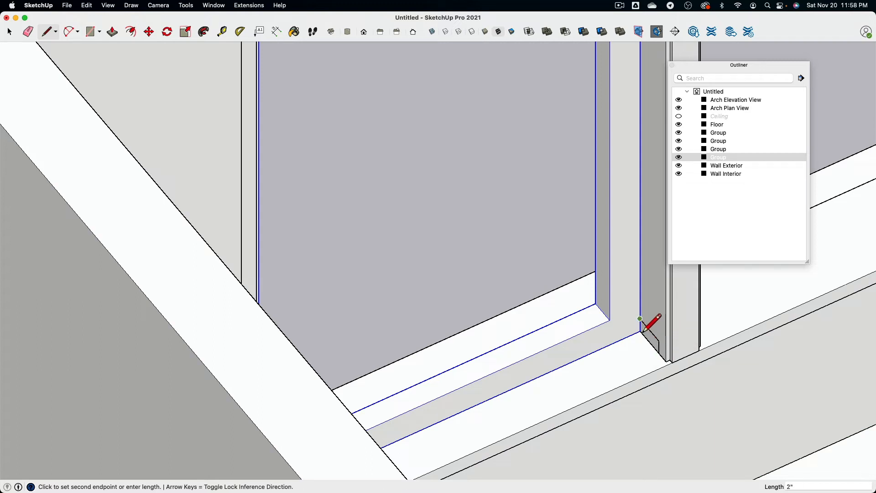
left_click(640, 332)
scroll(398, 209, "down", 1)
Push/Pull the stop profile along the sill from the divider to the opposite side of the window frame.
left_click(112, 32)
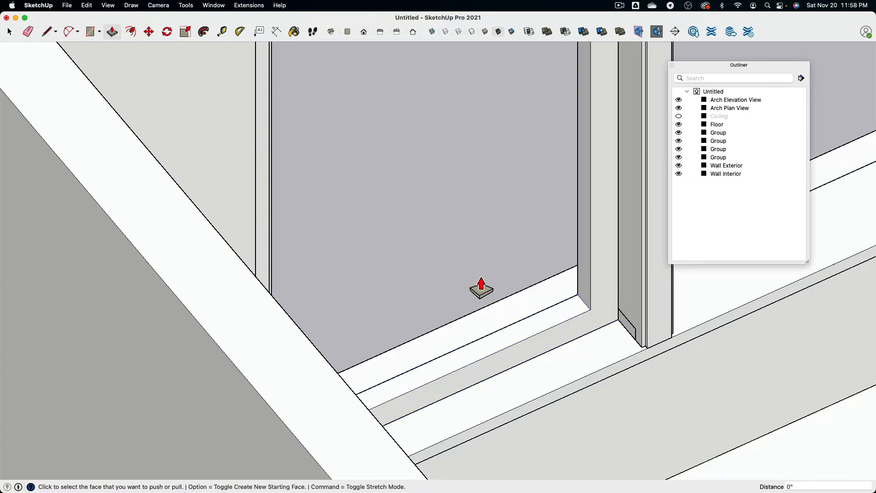
left_click(631, 333)
middle_click_drag(590, 358, 229, 339)
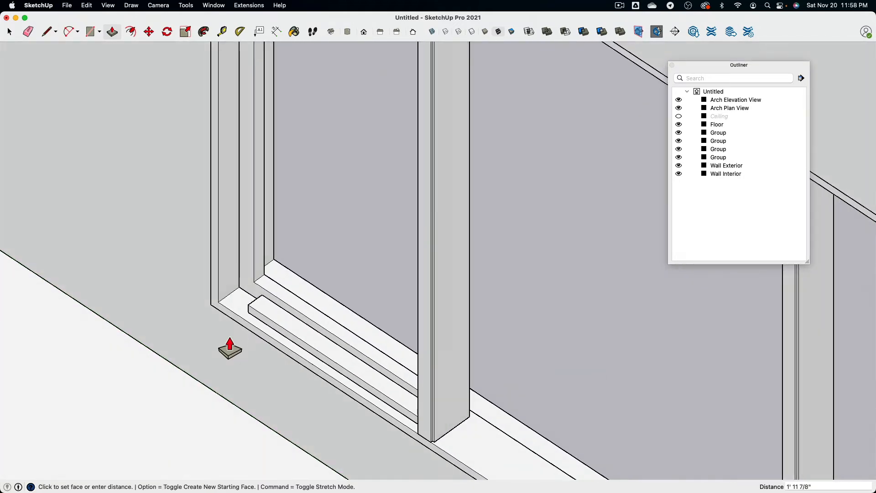
left_click(228, 300)
key("space")
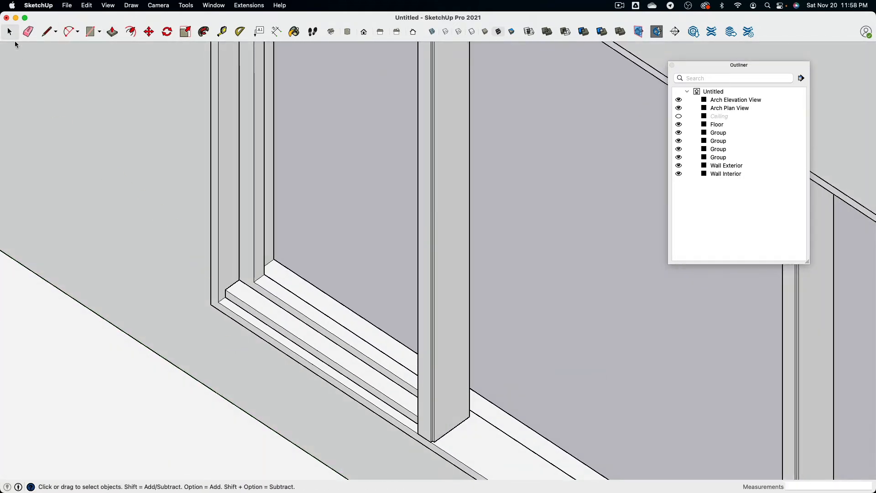
Turn the extruded sill stop into a group.
triple_click(254, 305)
right_click(254, 306)
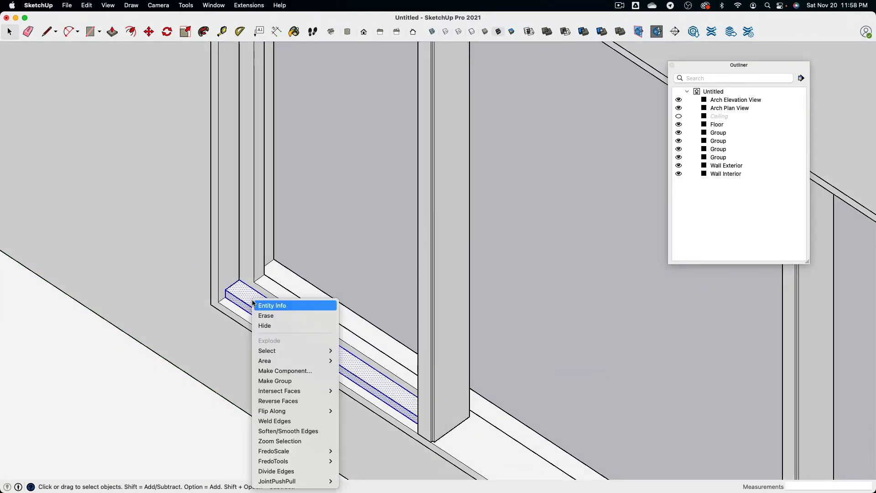
left_click(312, 380)
scroll(315, 385, "down", 5)
middle_click_drag(315, 385, 326, 398)
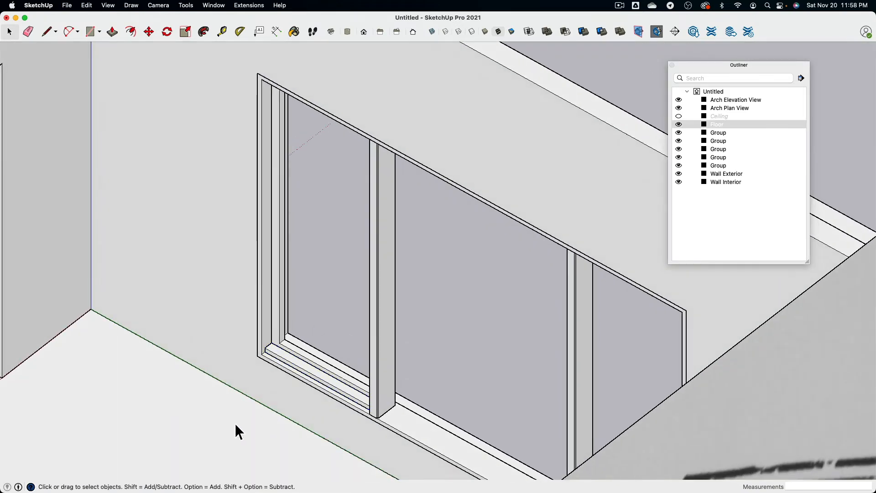
Hide the Floor, Wall Interior and Wall Exterior groups to isolate the window.
left_click(679, 125)
scroll(269, 358, "down", 2)
middle_click_drag(241, 394, 375, 229)
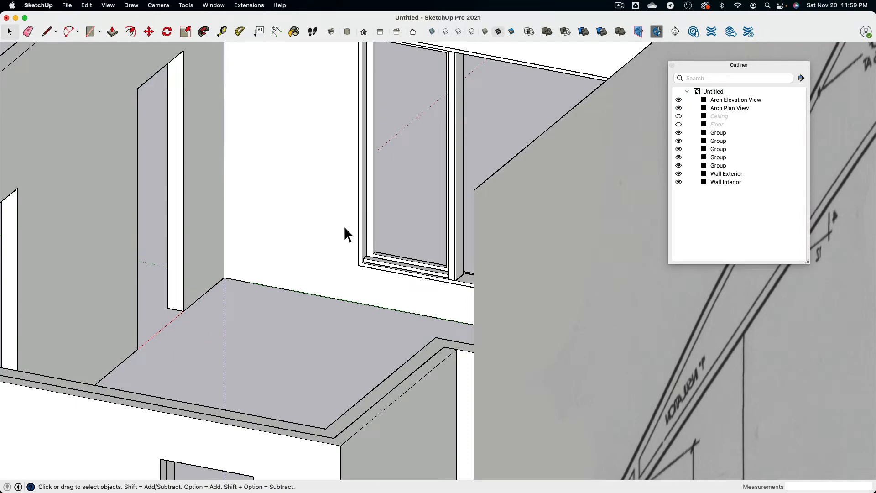
left_click(323, 250)
key("super+e")
middle_click_drag(322, 251, 272, 217)
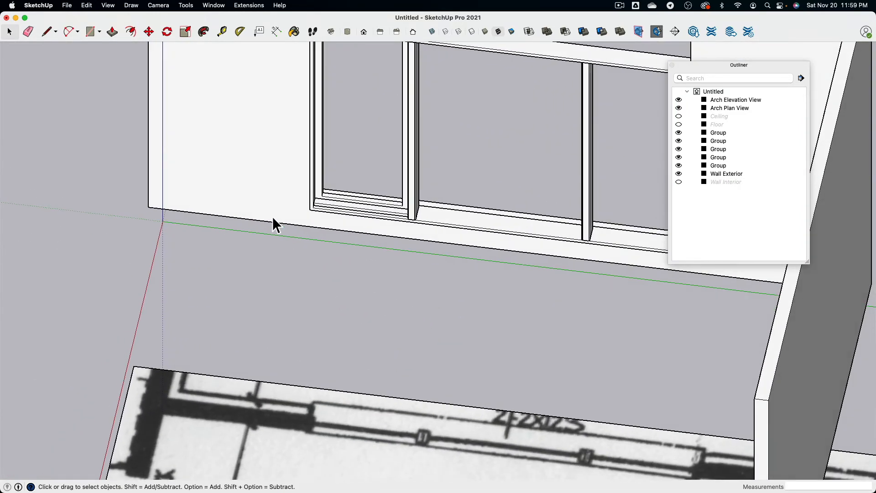
left_click(272, 216)
key("super+e")
Copy the sill stop group vertically up to the head of the window frame, between the frame side and the divider.
scroll(328, 229, "up", 3)
middle_click_drag(341, 224, 344, 319, "shift")
left_click(338, 329)
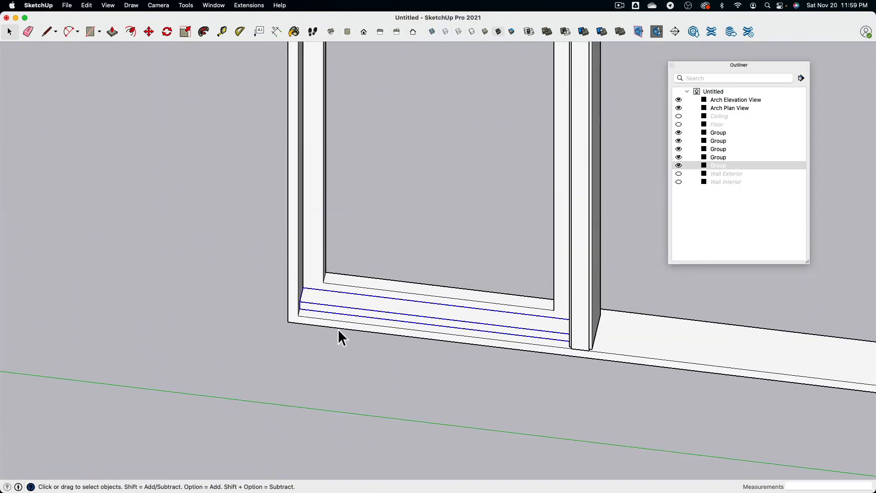
left_click(151, 34)
middle_click_drag(210, 176, 405, 280)
scroll(416, 372, "up", 2)
scroll(416, 372, "up", 1)
key("alt")
left_click(385, 447)
scroll(392, 417, "down", 4)
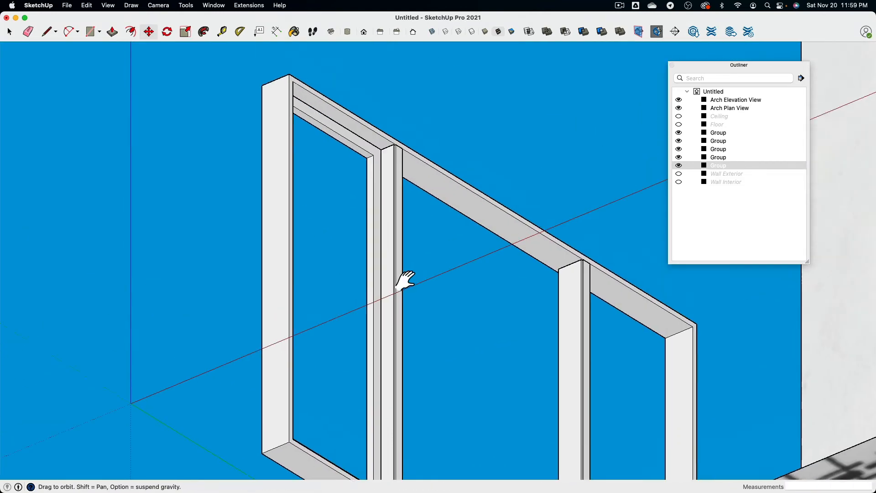
left_click(392, 162)
mouse_move(392, 162)
middle_mouse_down()
mouse_move(444, 180)
mouse_move(442, 225)
middle_mouse_up()
Check the stop dimensions in the Window + Divider drawing in Finder, then return to SketchUp.
key("super+Tab")
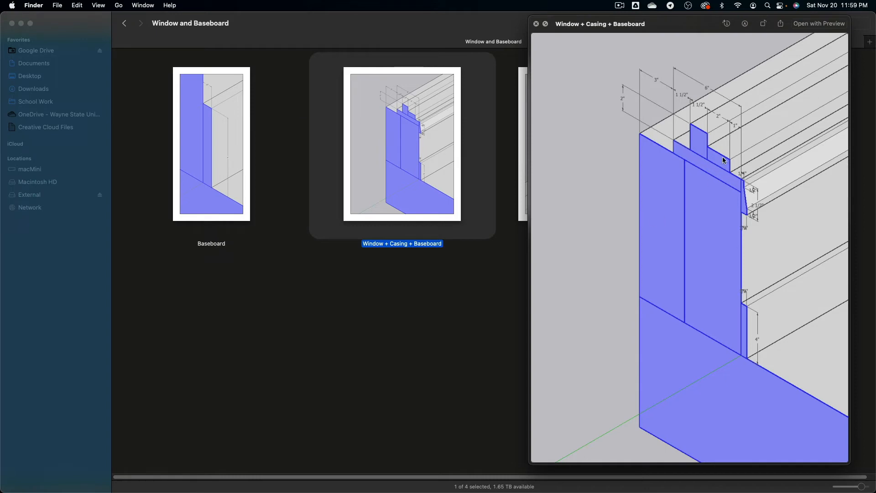
left_click(426, 315)
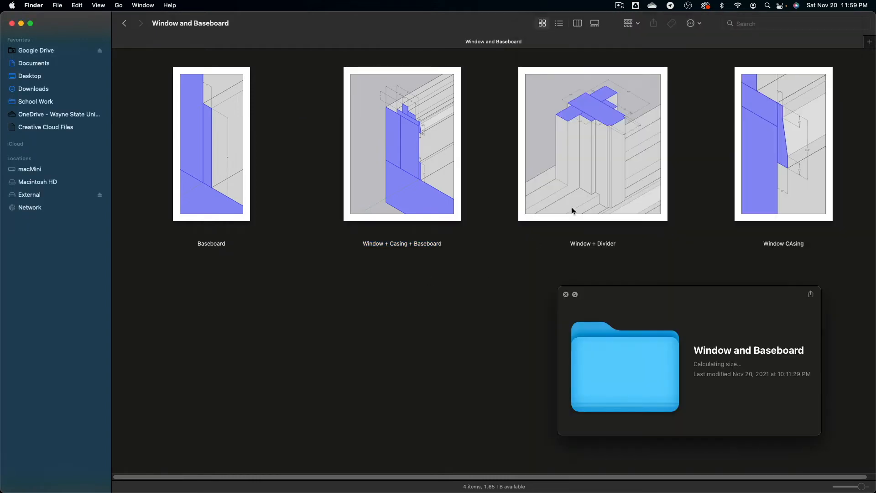
left_click(606, 139)
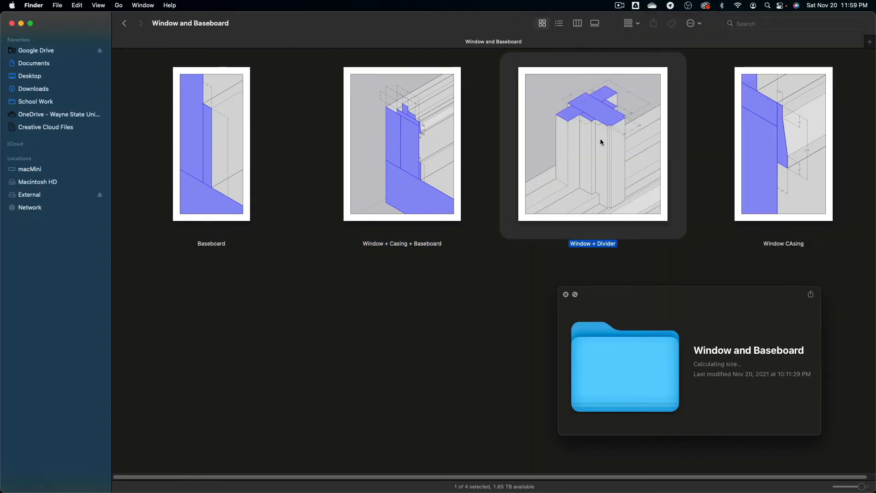
key("space")
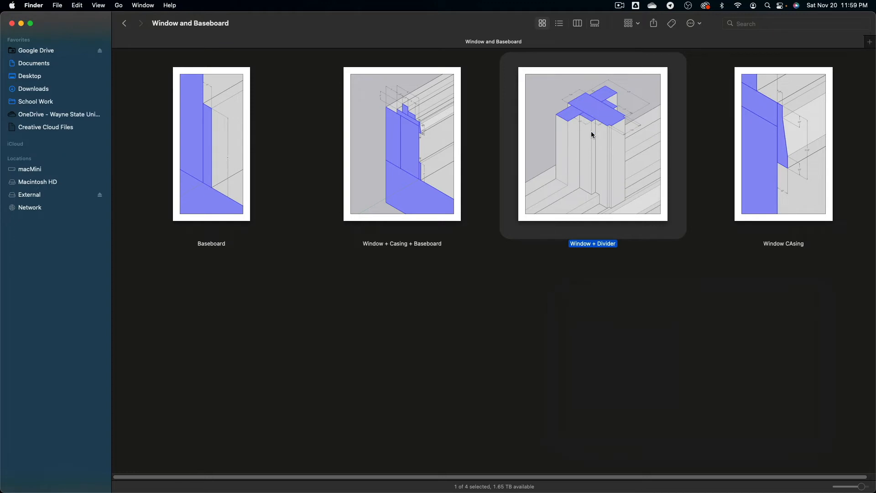
key("space")
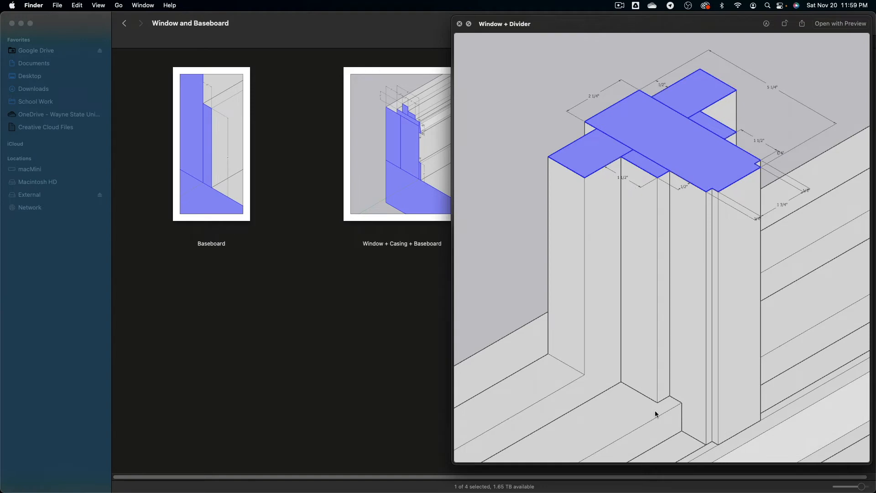
key("space")
key("super+Tab")
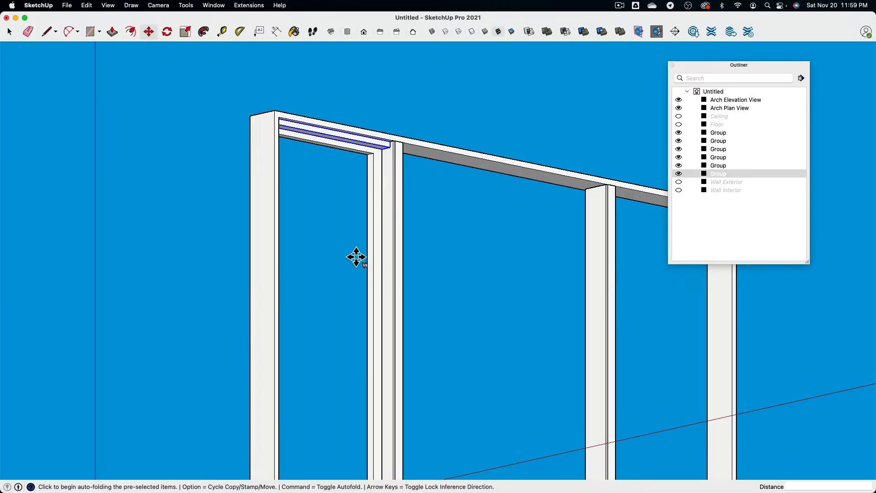
Draw a 1 1/2" by 1/2" vertical stop profile on top of the sill stop, against the divider and sash.
mouse_move(362, 173)
middle_mouse_down()
mouse_move(401, 178)
mouse_move(392, 315)
middle_mouse_up()
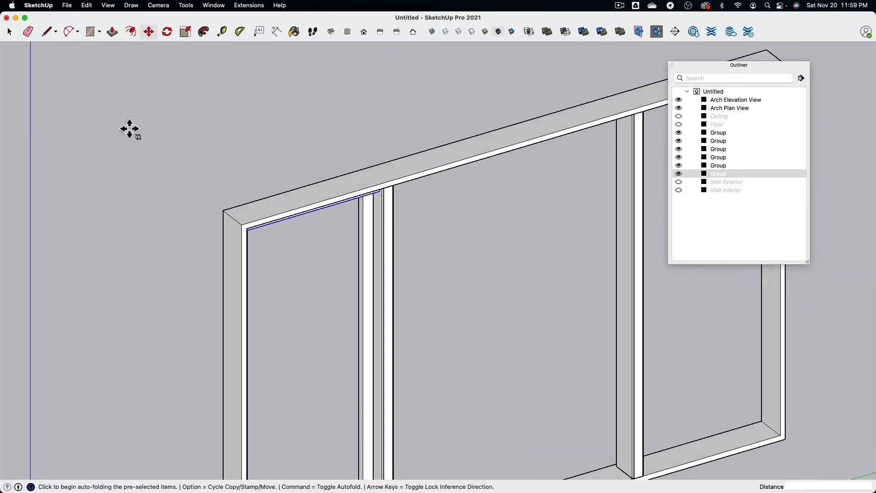
left_click(45, 32)
scroll(334, 233, "down", 3)
middle_click_drag(352, 281, 436, 310)
scroll(367, 393, "up", 5)
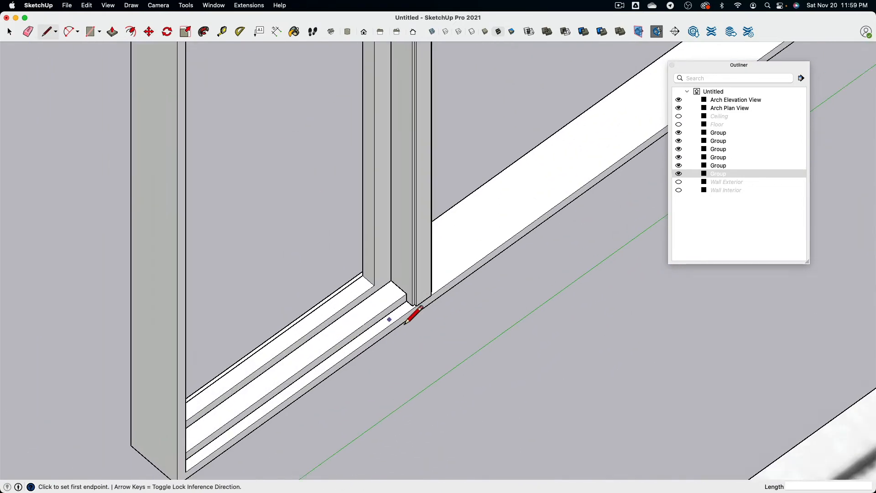
scroll(404, 324, "up", 3)
left_click(364, 223)
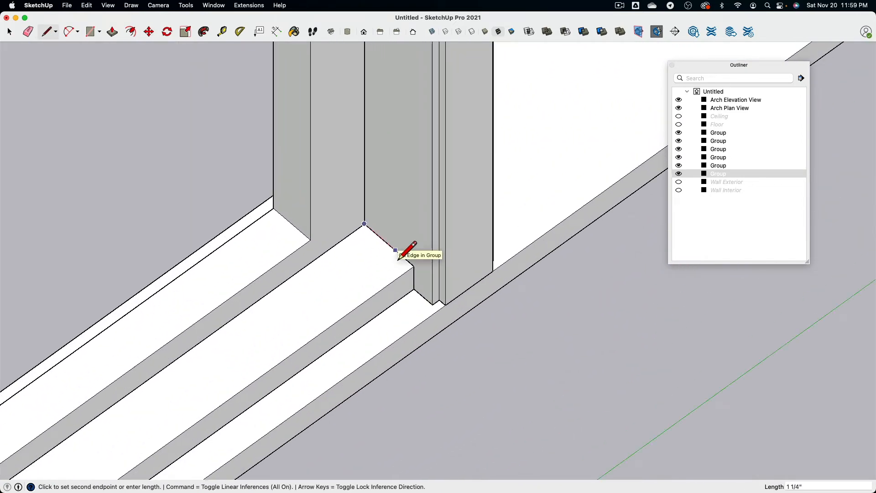
left_click(395, 250)
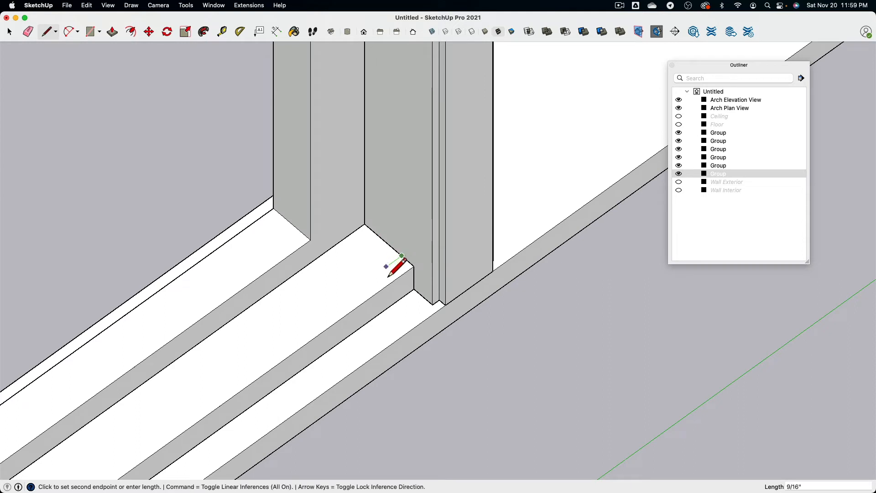
left_click(387, 265)
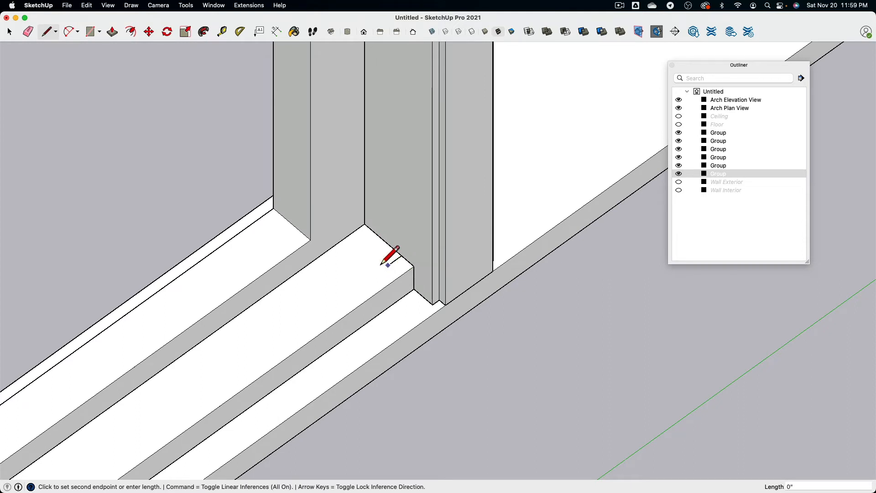
left_click(353, 241)
Push/Pull the small stop profile up 5' 8" to the underside of the head stop.
scroll(68, 61, "down", 2)
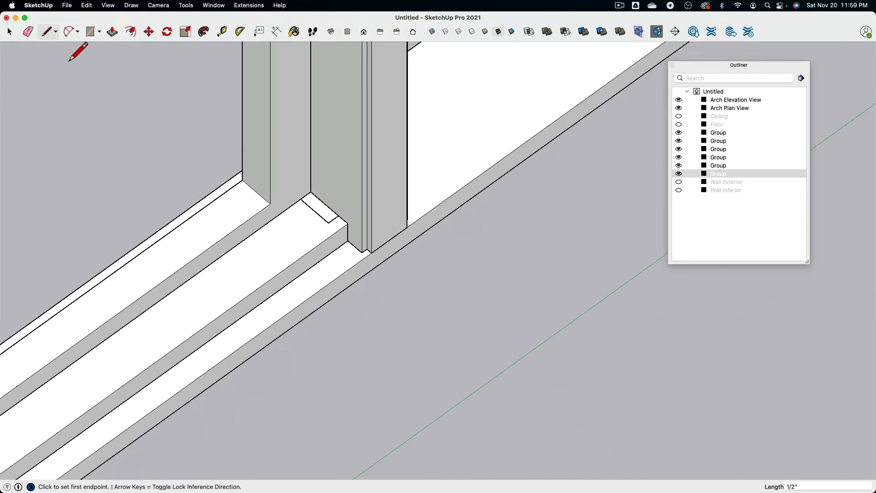
left_click(111, 33)
left_click(333, 214)
scroll(332, 254, "down", 5)
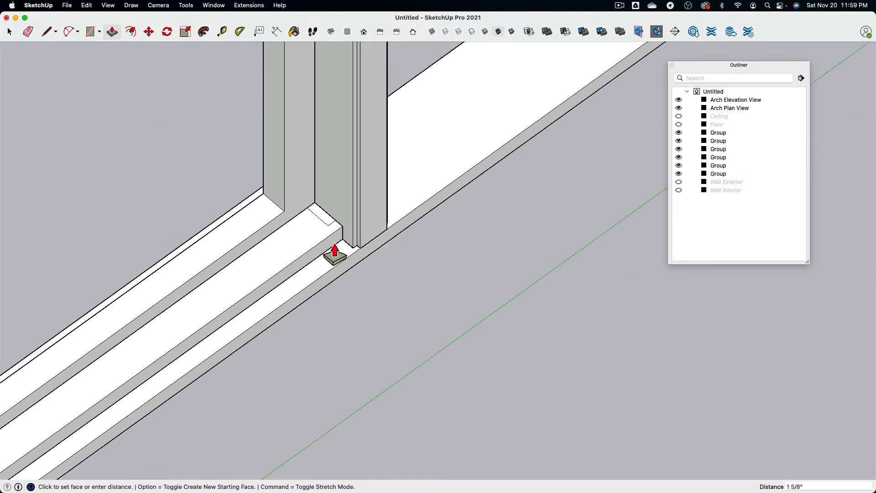
middle_click_drag(352, 347, 379, 329)
middle_click_drag(379, 400, 417, 420)
scroll(389, 215, "down", 3)
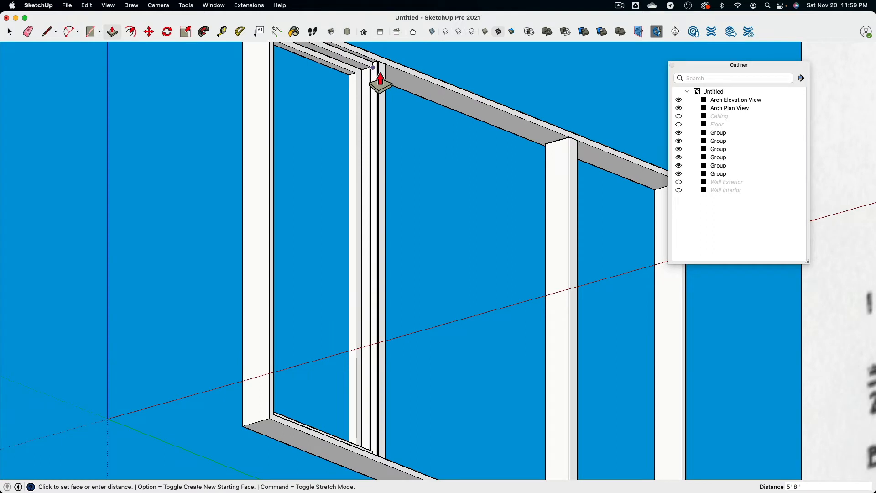
left_click(379, 78)
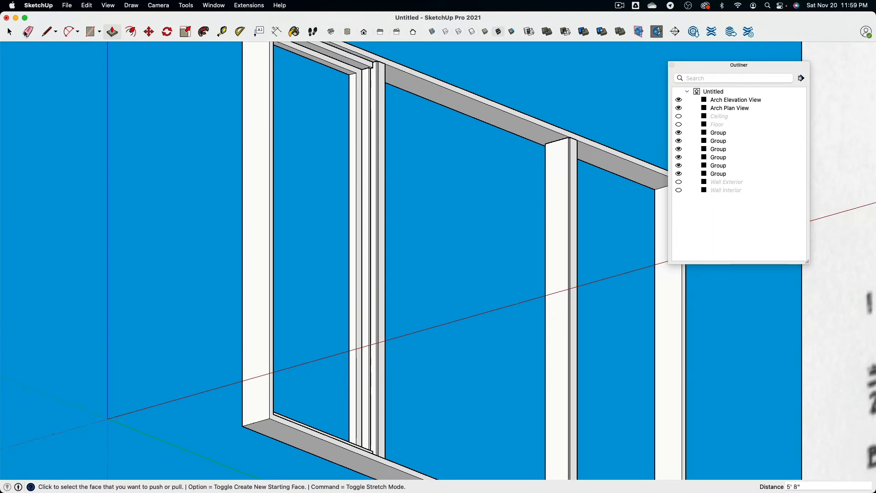
Turn the extruded vertical stop into a group.
key("space")
left_click(372, 81)
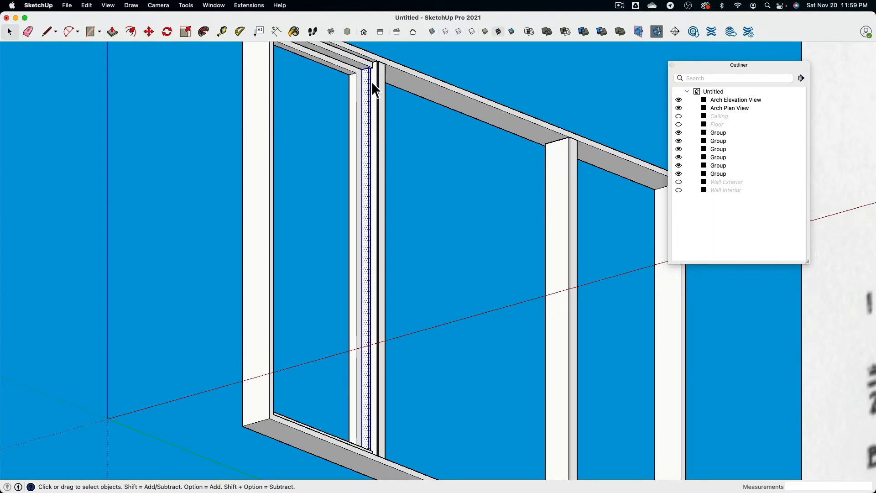
right_click(371, 82)
left_click(407, 157)
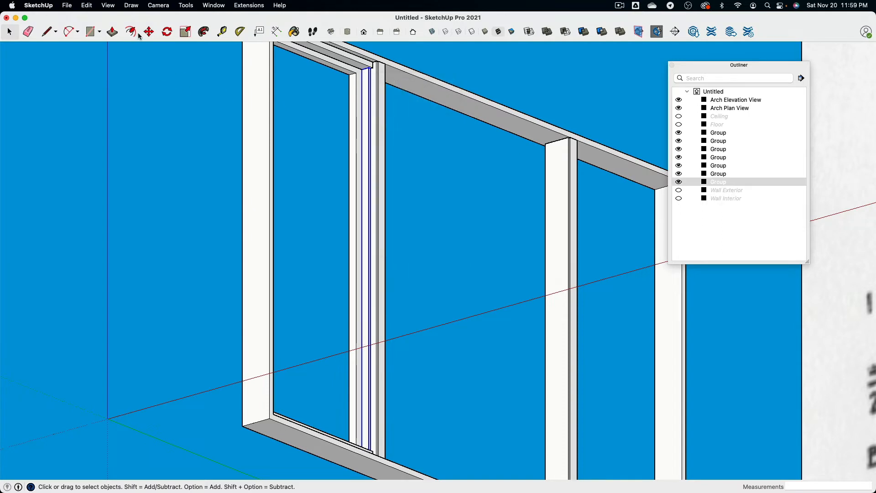
Copy the vertical stop group 2' 2 1/2" along the green axis to the opposite side of the window frame.
key("m")
scroll(366, 89, "up", 5)
scroll(378, 91, "up", 3)
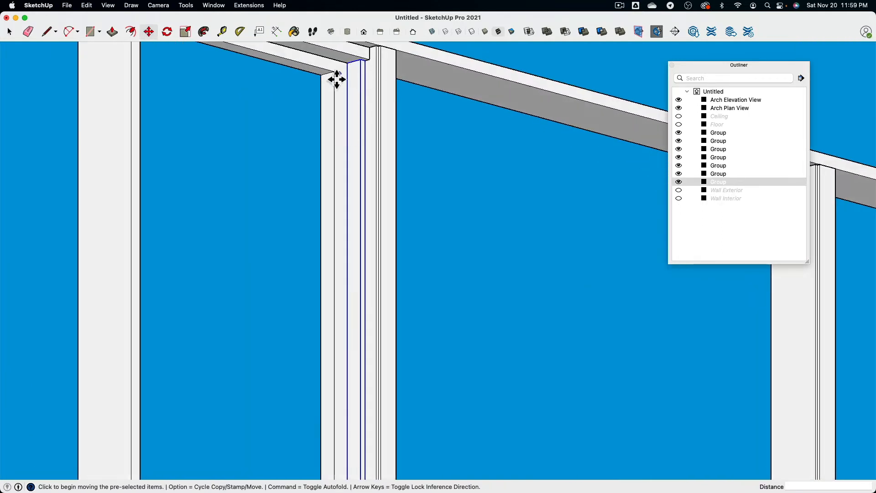
scroll(351, 78, "up", 2)
left_click(374, 60)
scroll(372, 78, "down", 5)
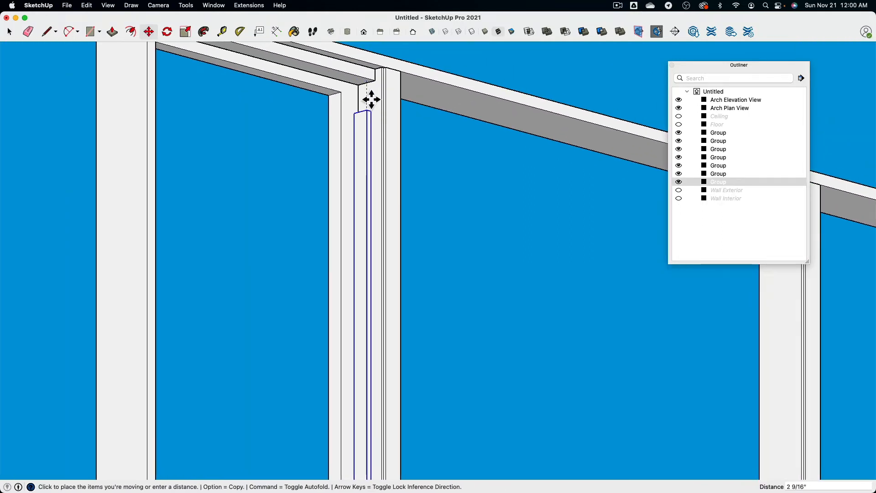
middle_click_drag(494, 176, 542, 155)
key("Left")
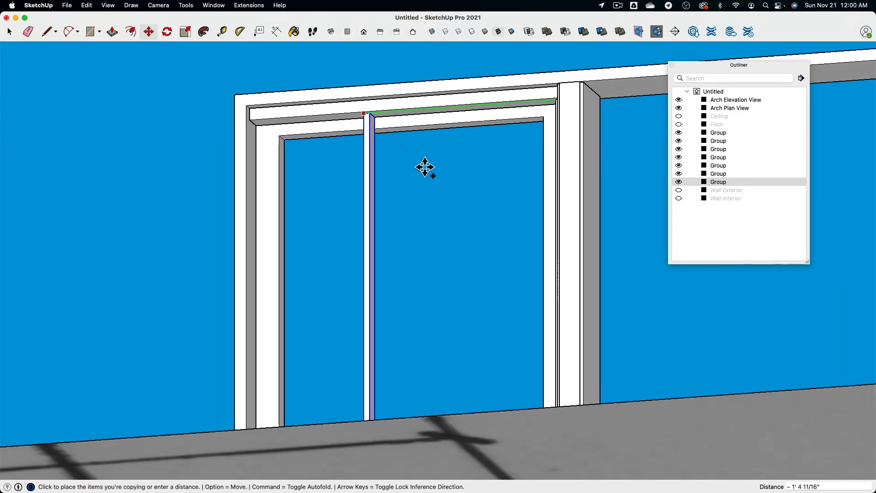
left_click(255, 129)
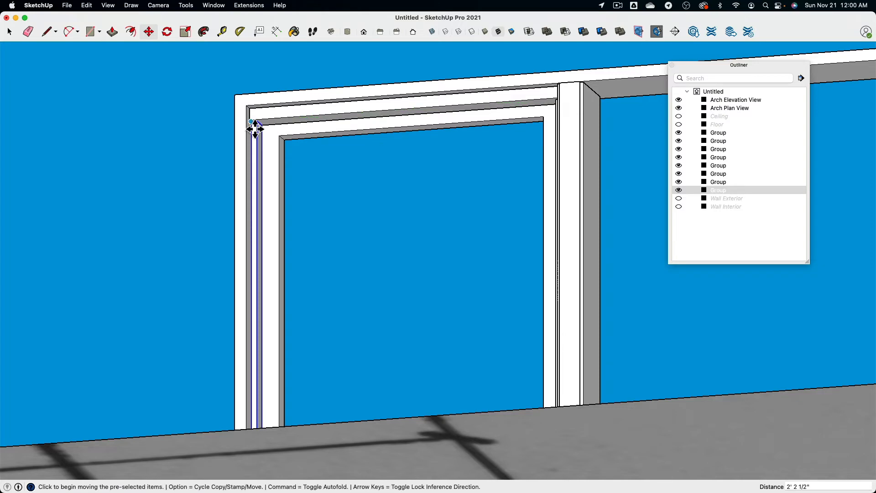
left_click(13, 33)
left_click(223, 171)
Select the sash group together with the sill, head and two vertical stop groups around it.
scroll(298, 184, "down", 3)
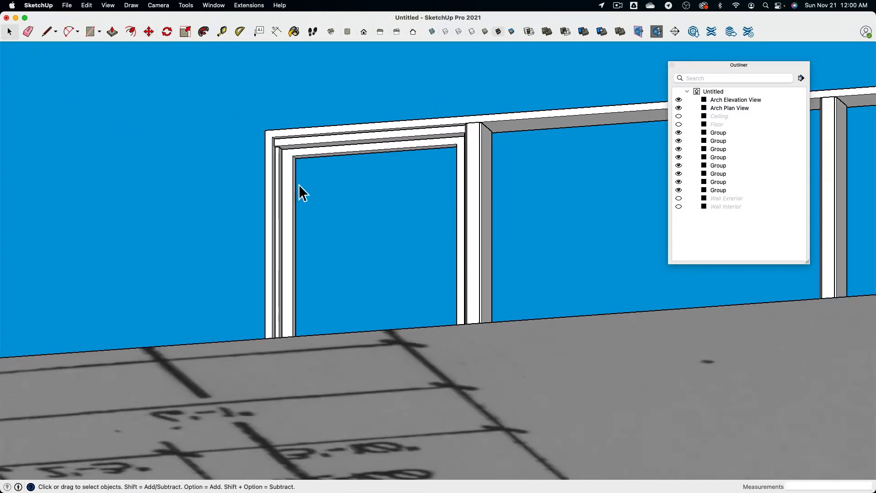
mouse_move(299, 184)
middle_mouse_down()
mouse_move(158, 254)
mouse_move(333, 323)
mouse_move(291, 296)
mouse_move(461, 391)
mouse_move(440, 236)
middle_mouse_up()
scroll(430, 350, "up", 5)
left_click(431, 315)
left_click(438, 301, "shift")
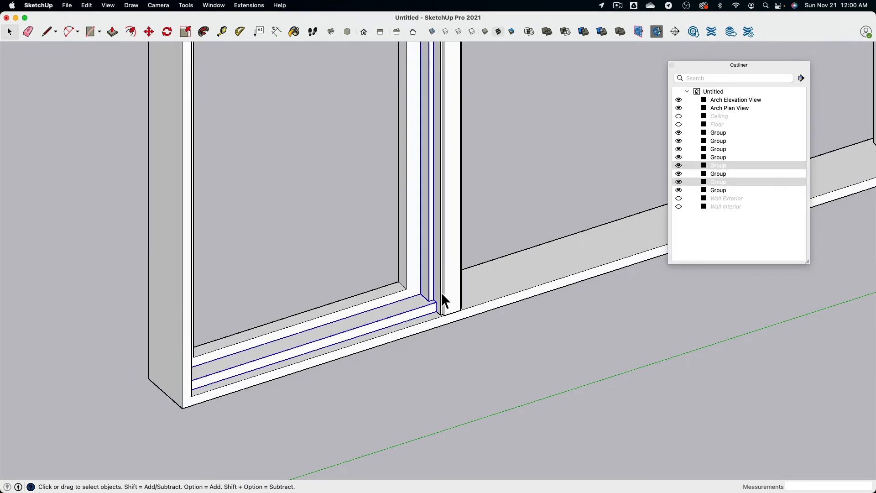
middle_click_drag(441, 300, 178, 292)
left_click(179, 226, "shift")
left_click(193, 225, "shift")
scroll(201, 239, "down", 3)
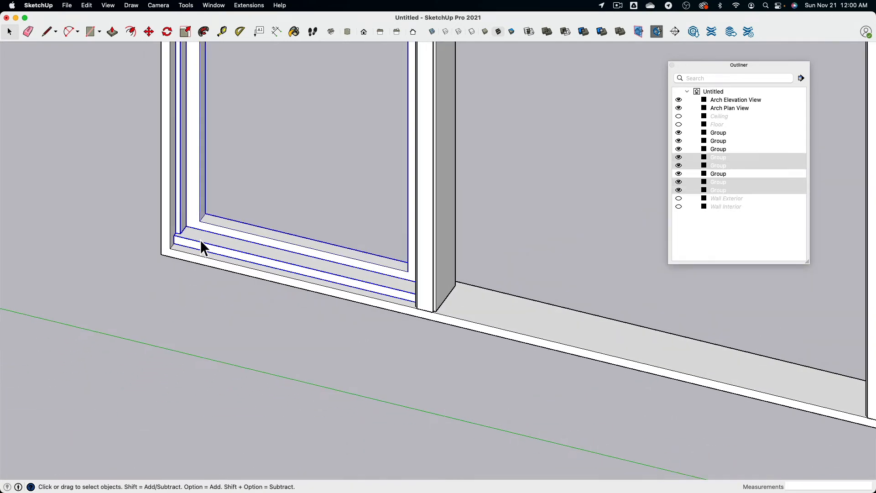
middle_click_drag(201, 239, 343, 104)
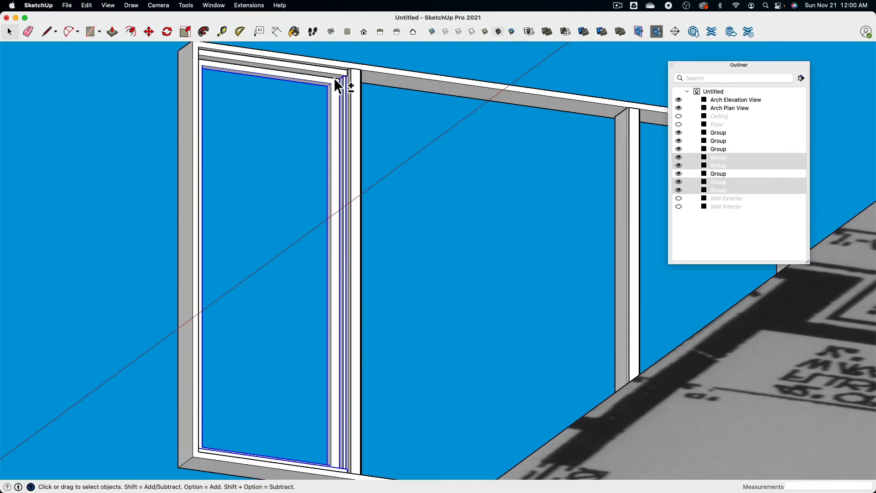
left_click(335, 84, "shift")
Hide the Arch Elevation View and Arch Plan View groups.
middle_click_drag(346, 166, 661, 319)
middle_click_drag(393, 279, 706, 327)
scroll(467, 287, "down", 3)
middle_click_drag(463, 294, 487, 245, "shift")
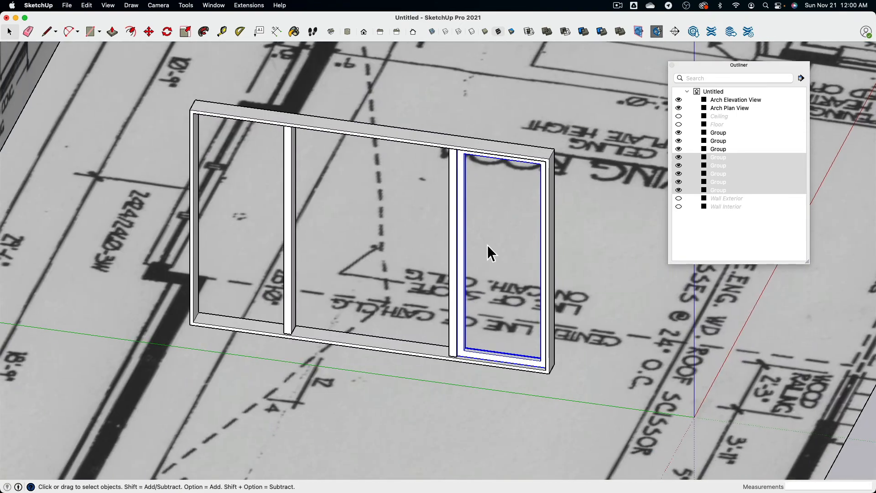
left_click(678, 100)
left_click(679, 107)
Copy the selected sash and its four stop groups 6' 7" along the green axis into the opening at the frame's opposite end.
middle_click_drag(410, 360, 380, 221)
left_click(149, 31)
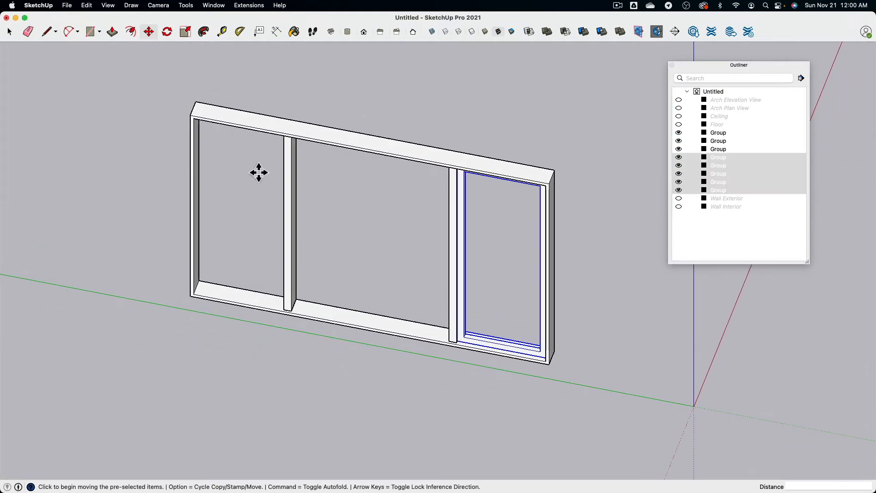
scroll(516, 397, "up", 5)
scroll(484, 363, "up", 3)
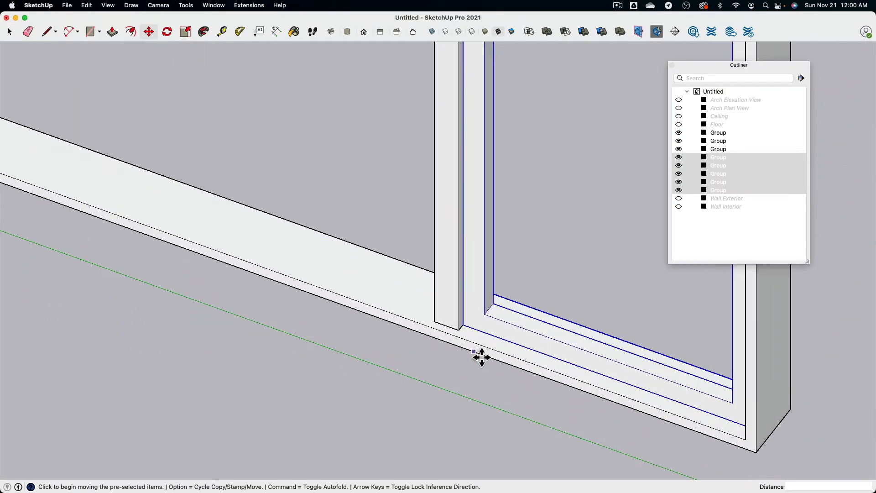
key("alt")
left_click(472, 333)
scroll(472, 335, "down", 5)
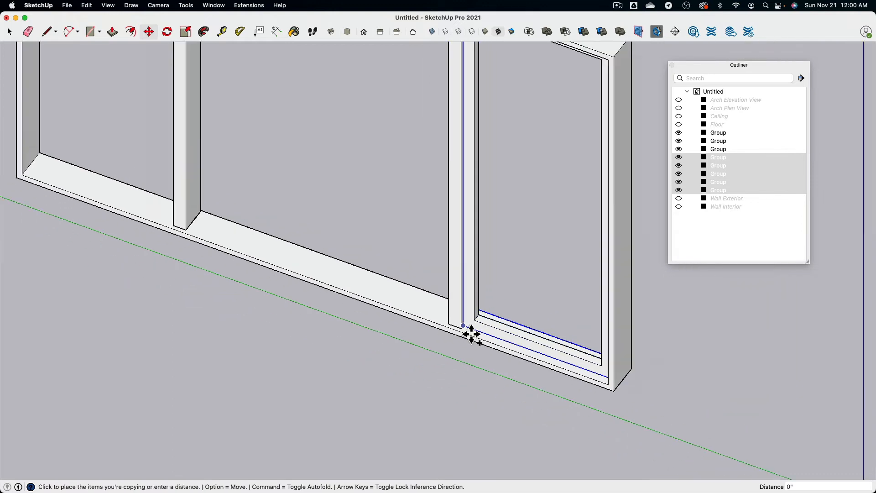
middle_click_drag(472, 335, 528, 358)
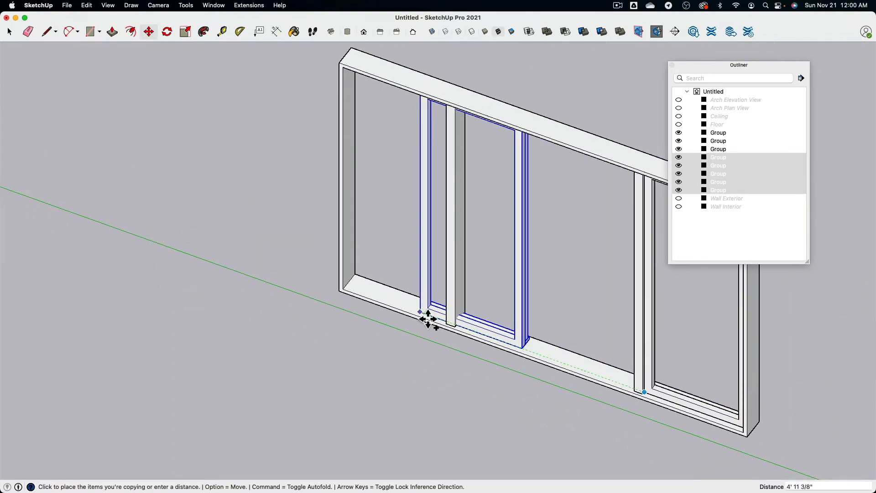
left_click(348, 297)
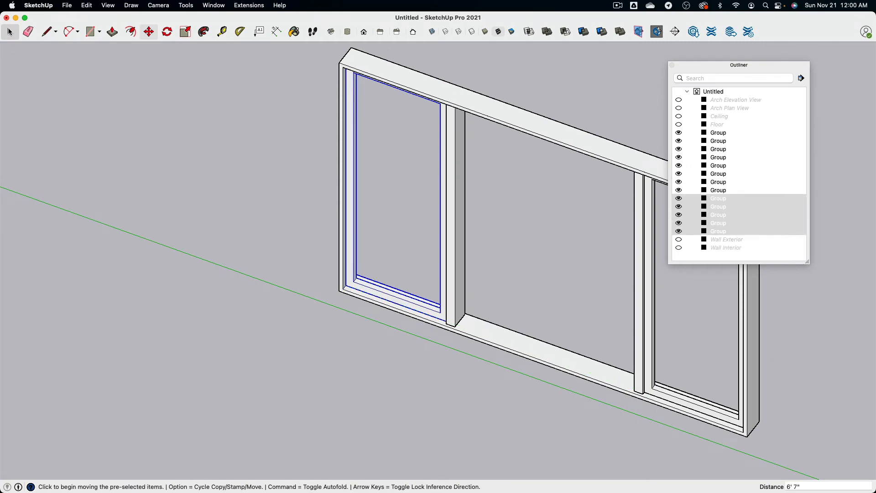
key("space")
left_click(491, 227)
Copy one side opening's sash, bottom stop and one vertical stop 4' 1 3/4" along the green axis into the middle opening.
middle_click_drag(491, 226, 278, 269)
scroll(585, 395, "up", 3)
middle_click_drag(586, 395, 442, 287)
scroll(465, 324, "up", 3)
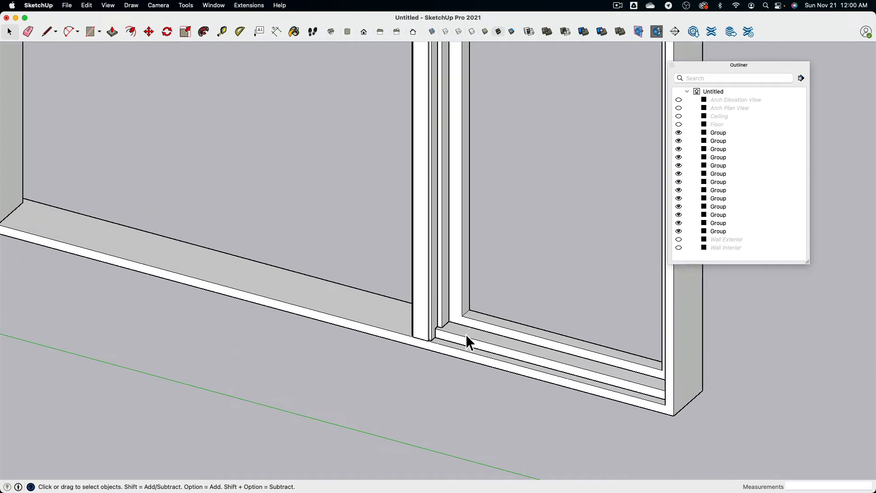
left_click(465, 334)
left_click(445, 317, "shift")
left_click(456, 313, "shift")
scroll(452, 306, "down", 3)
middle_click_drag(440, 326, 464, 322)
scroll(520, 333, "down", 3)
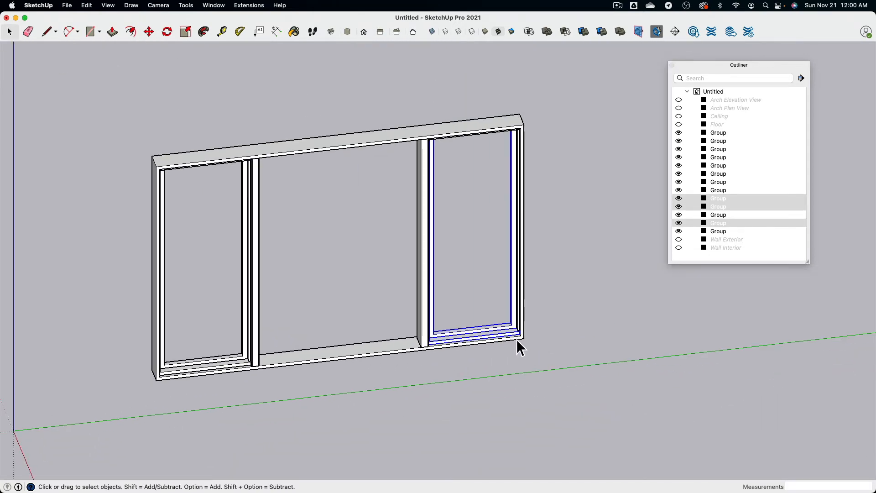
middle_click_drag(518, 346, 363, 117)
scroll(451, 137, "up", 4)
scroll(417, 233, "down", 2)
middle_click_drag(417, 232, 449, 306)
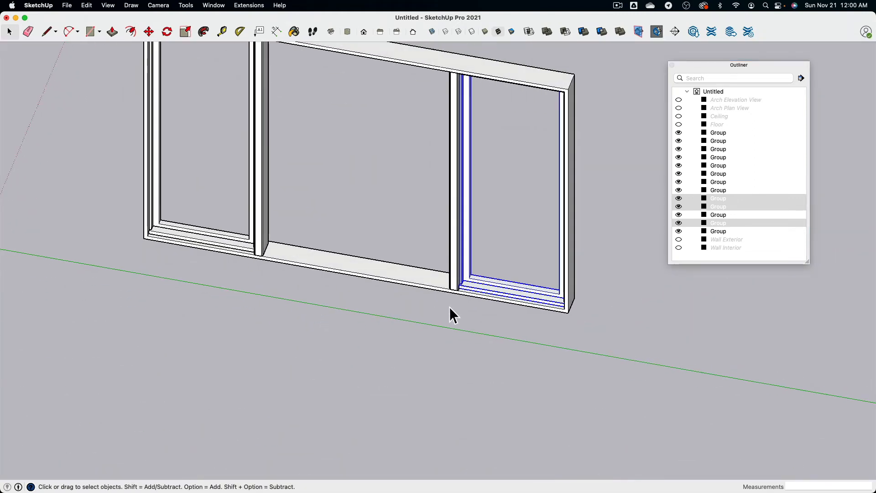
left_click(149, 31)
scroll(532, 340, "up", 3)
scroll(438, 283, "up", 3)
scroll(411, 262, "up", 3)
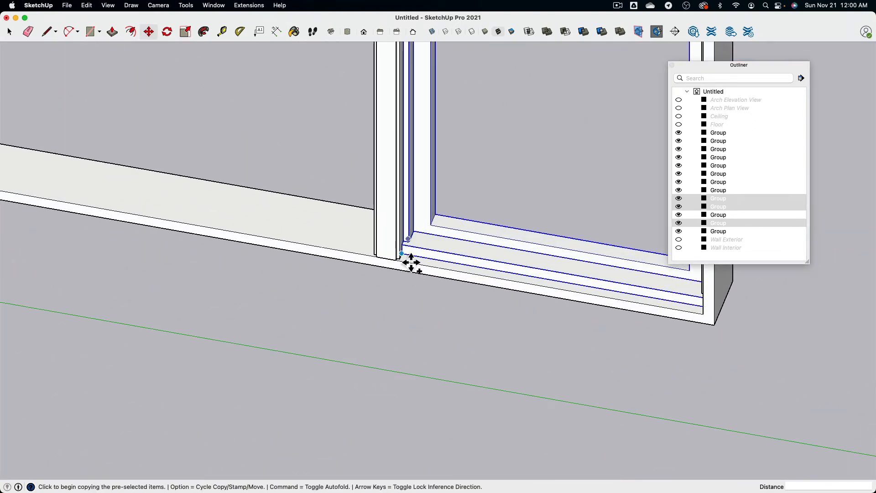
left_click(410, 262)
scroll(402, 255, "down", 4)
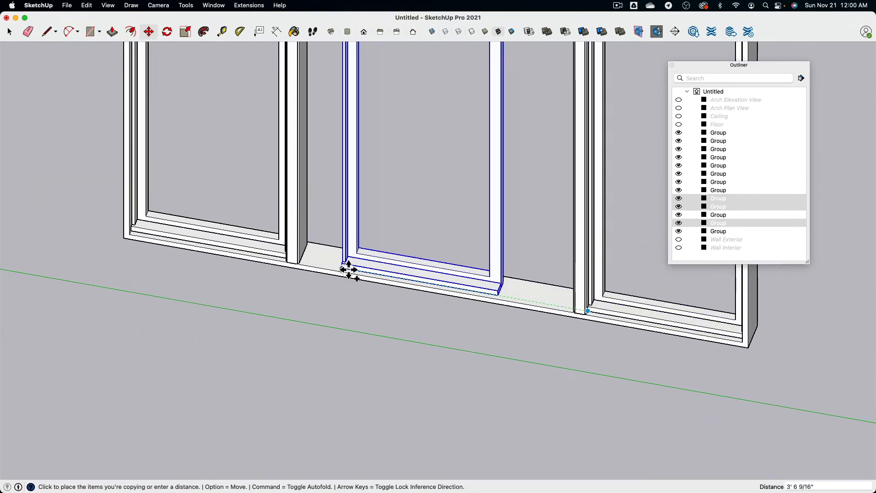
left_click(312, 263)
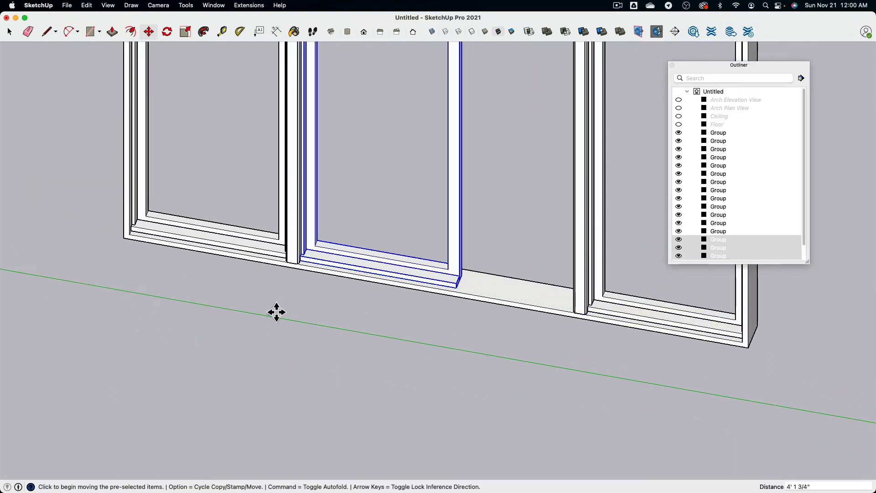
left_click(11, 31)
left_click(217, 157)
scroll(348, 274, "up", 3)
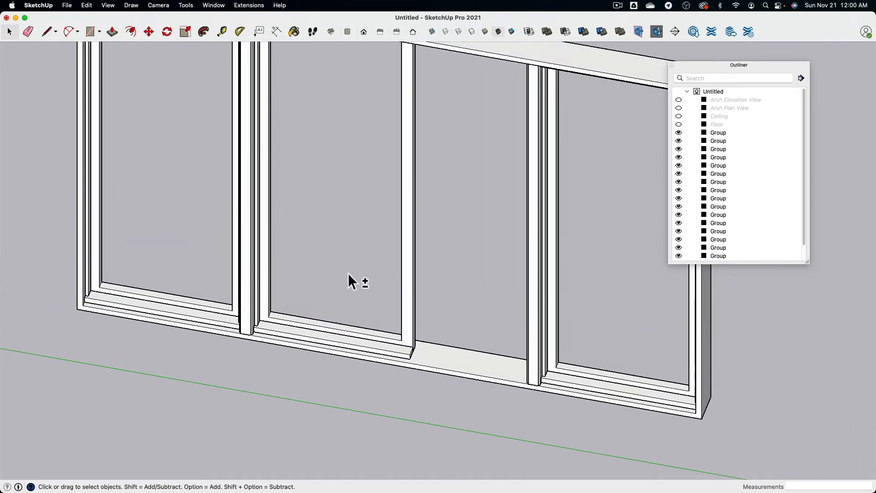
left_click(407, 246)
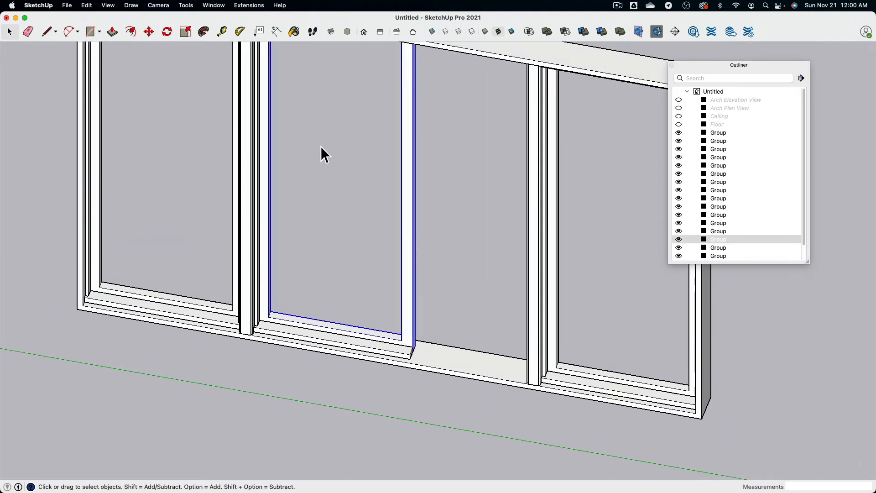
left_click(189, 32)
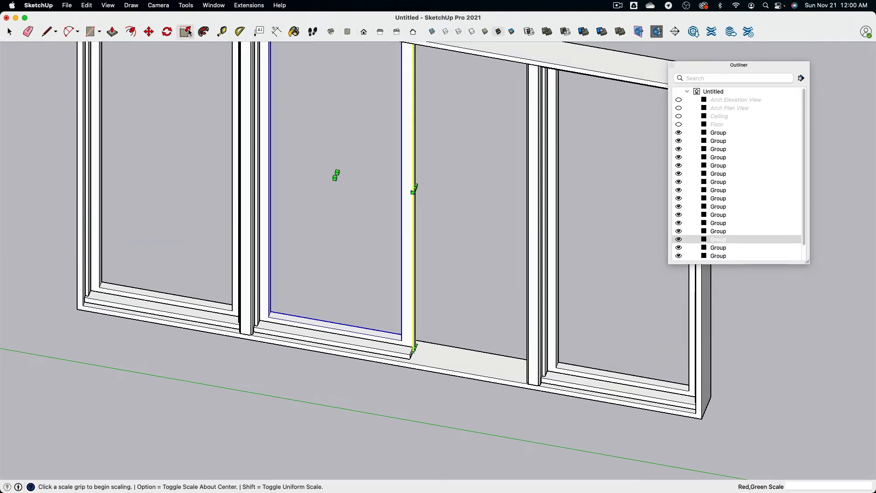
left_click(414, 190)
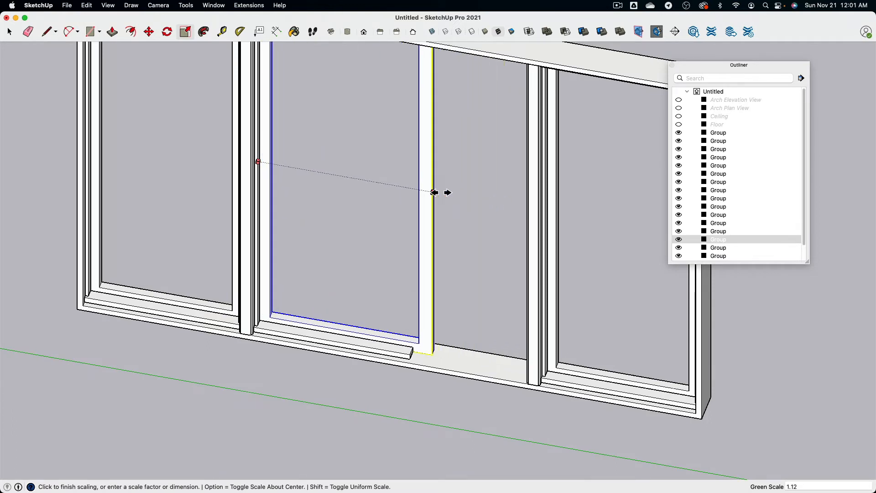
key("Escape")
left_click(10, 32)
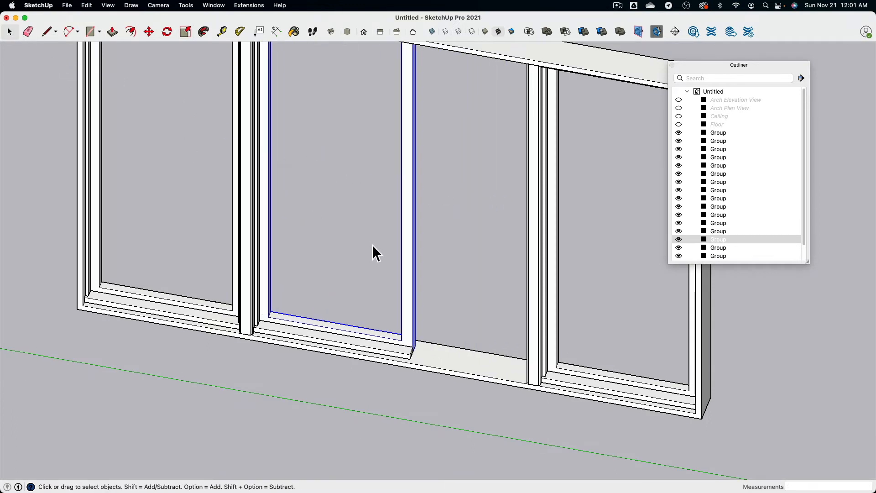
Widen the middle sash by moving the faces of its free-side stile 1' 8 1/2" along the green axis to the mullion.
middle_click_drag(373, 250, 561, 258)
double_click(410, 272)
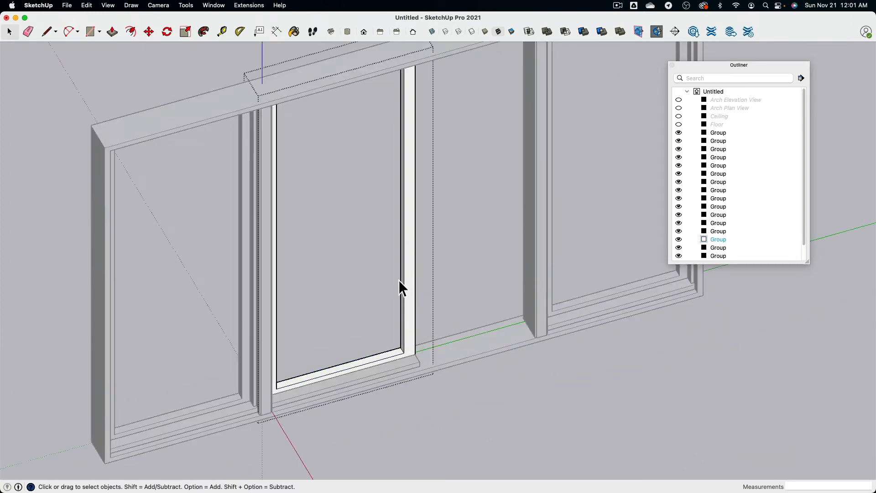
scroll(392, 218, "up", 5)
scroll(421, 234, "down", 3)
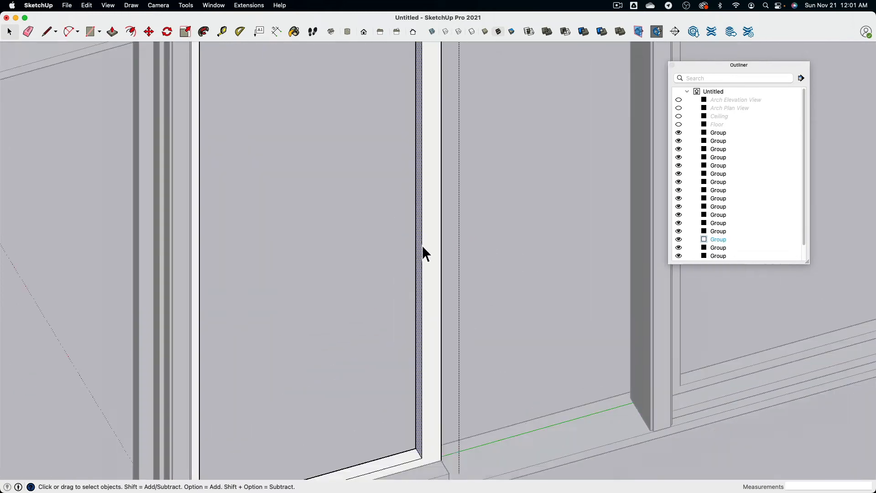
middle_click_drag(423, 245, 352, 97)
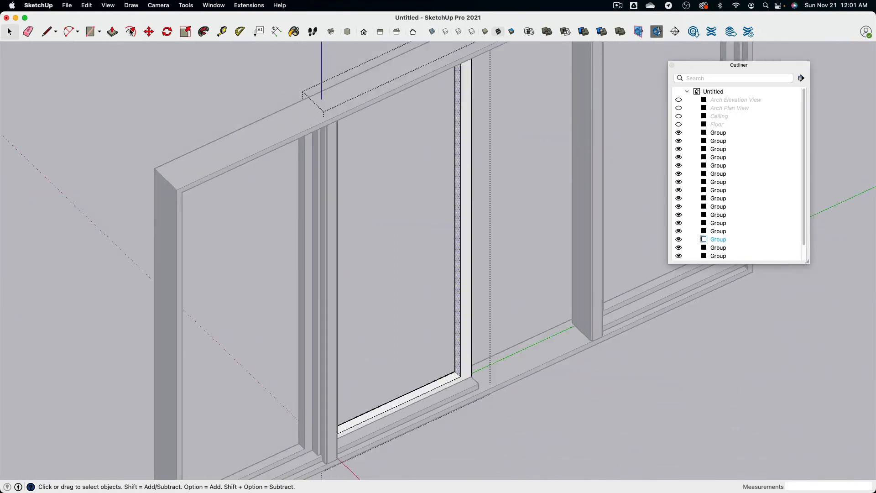
left_click(147, 34)
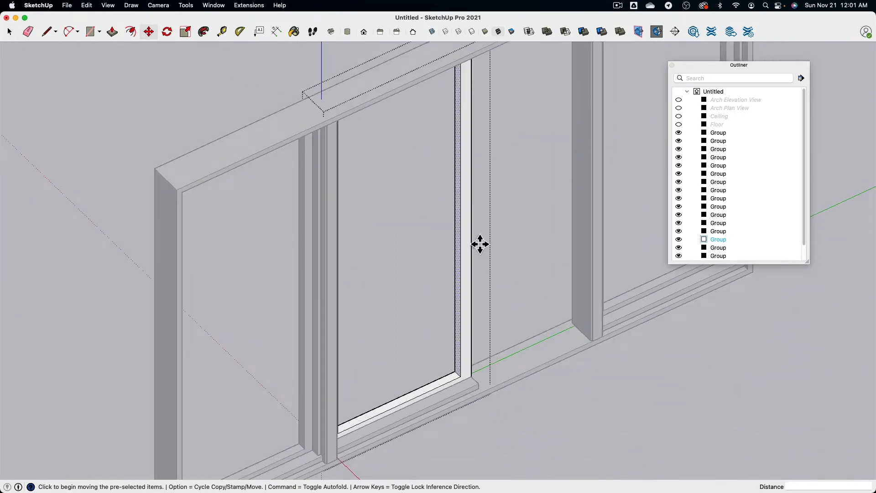
left_click(480, 244)
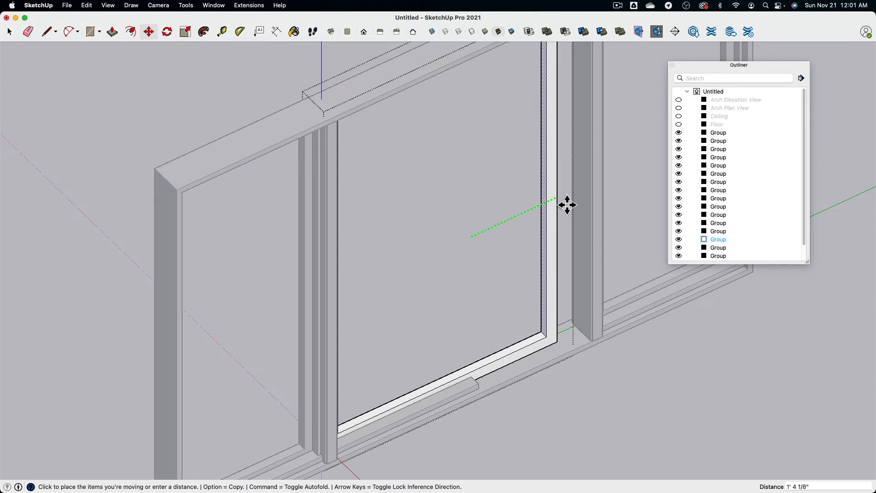
left_click(591, 200)
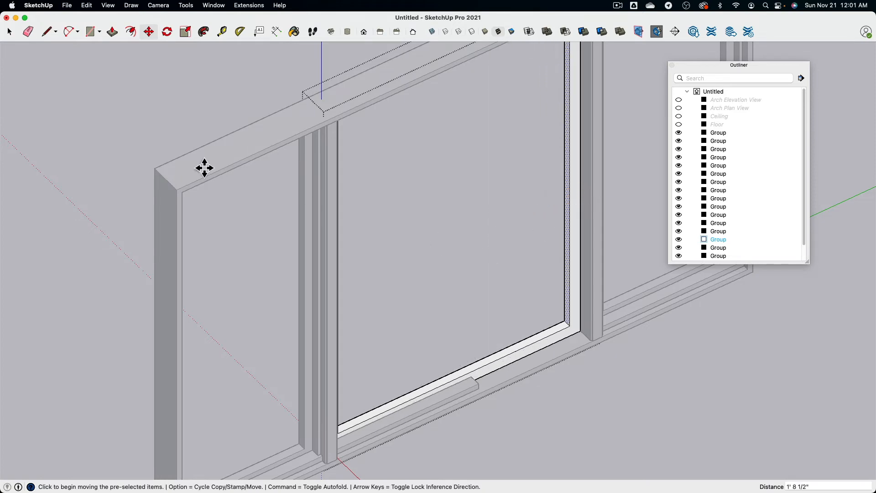
left_click(9, 31)
left_click(81, 61)
Extend the middle opening's bottom stop to the mullion by pushing its end face out 1' 8 1/2".
middle_click_drag(482, 311, 201, 293)
scroll(487, 450, "up", 3)
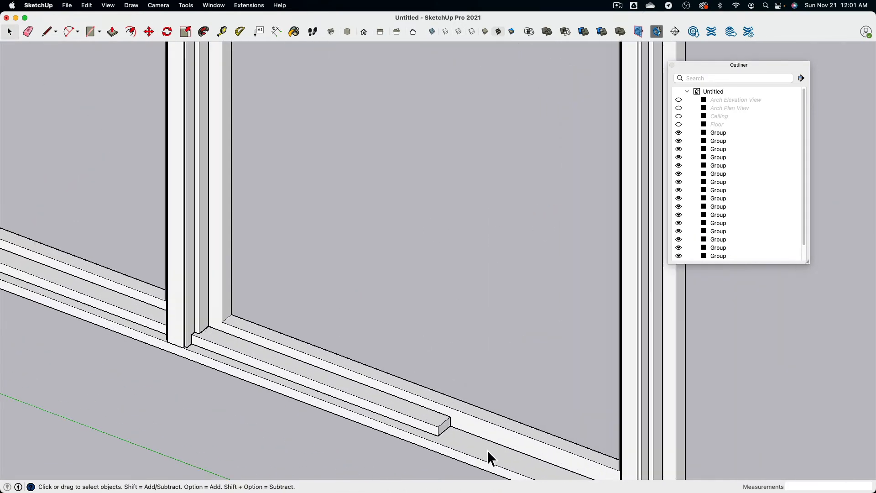
double_click(447, 429)
scroll(450, 421, "down", 5)
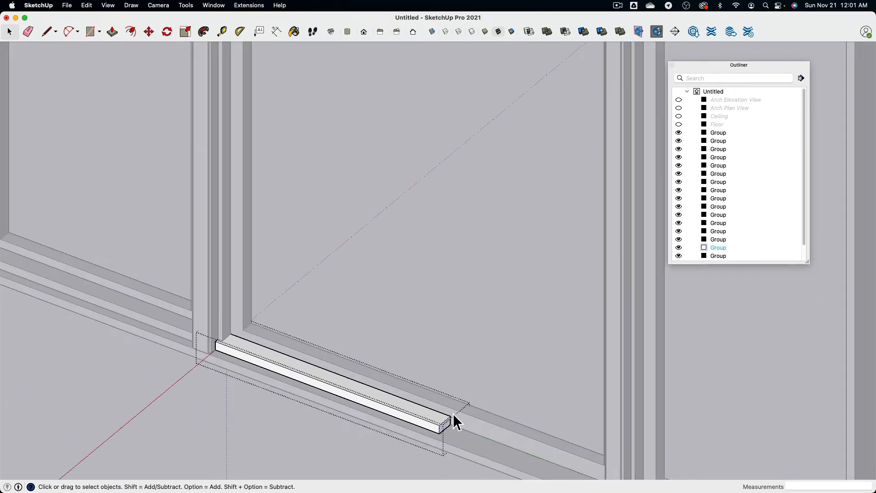
left_click(112, 29)
scroll(454, 433, "up", 2)
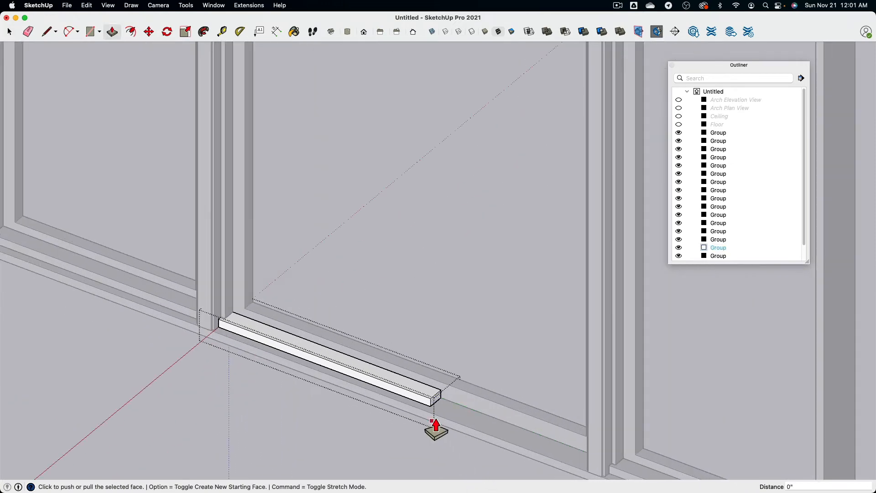
left_click(444, 402)
scroll(444, 402, "down", 2)
middle_click_drag(441, 413, 698, 440)
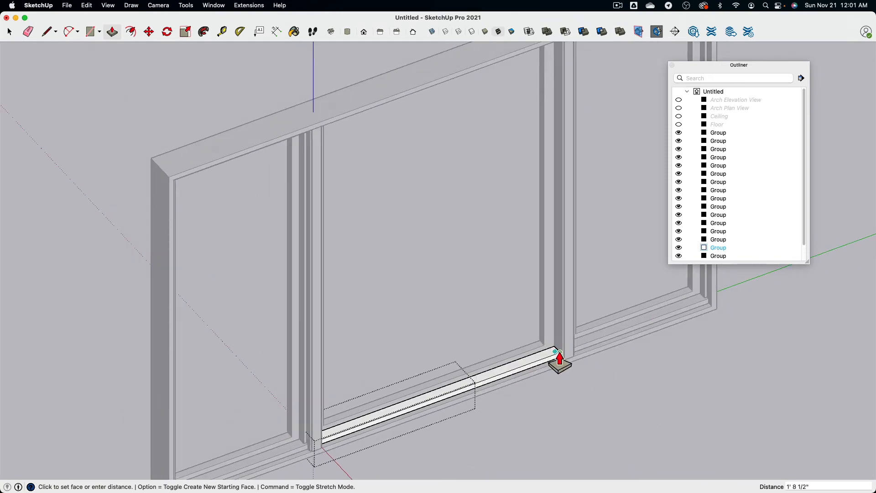
left_click(563, 349)
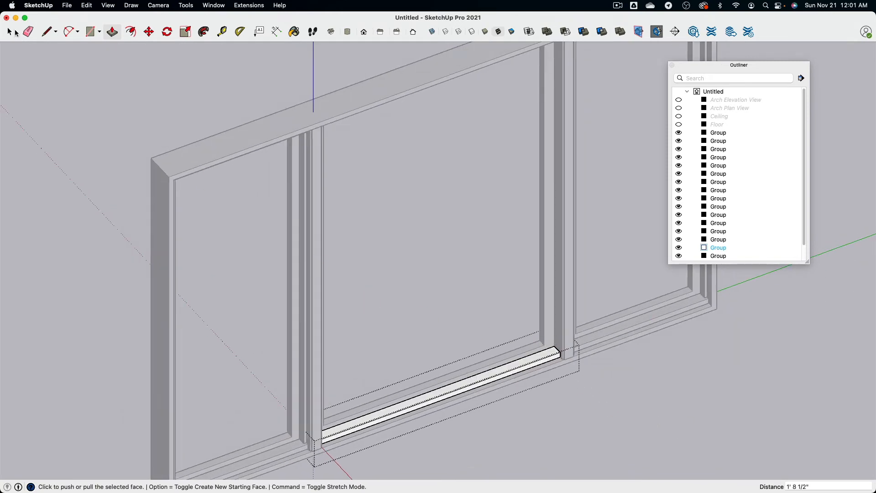
key("space")
left_click(480, 208)
Copy the middle opening's vertical stop 3' 11" along the green axis to the opposite side of that opening.
middle_click_drag(489, 214, 217, 137)
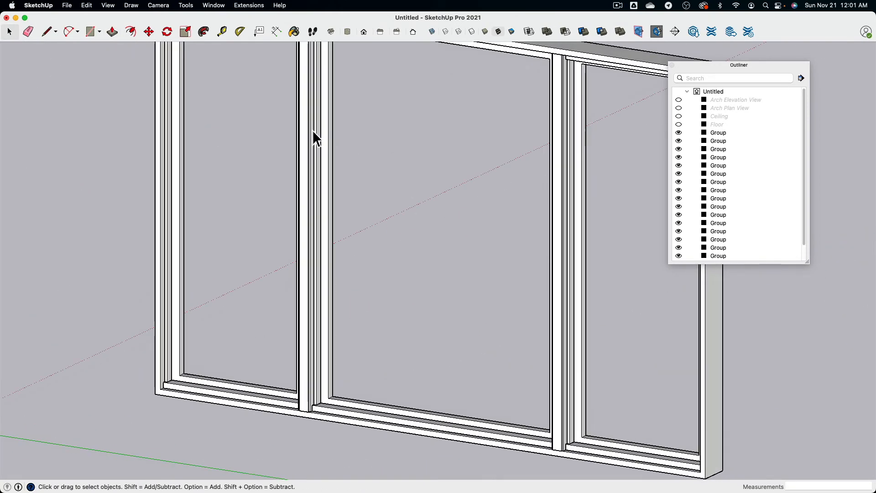
left_click(318, 142)
left_click(149, 32)
scroll(352, 396, "up", 5)
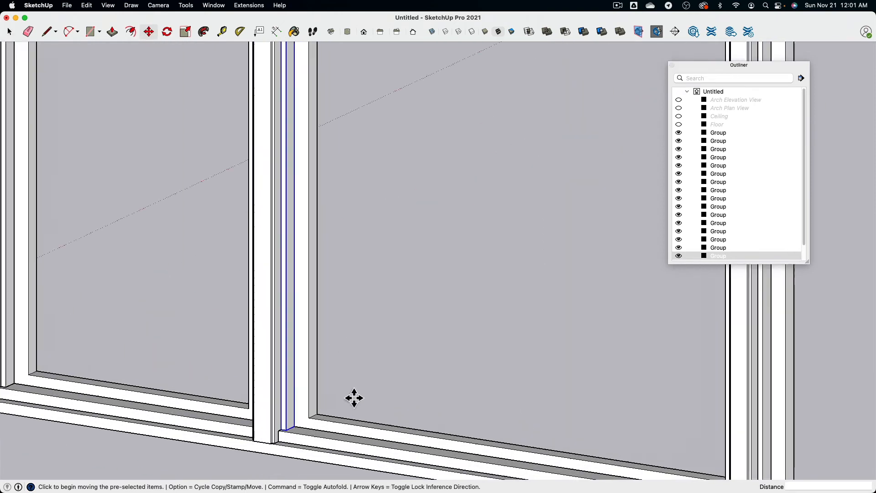
left_click(287, 424)
scroll(321, 367, "down", 5)
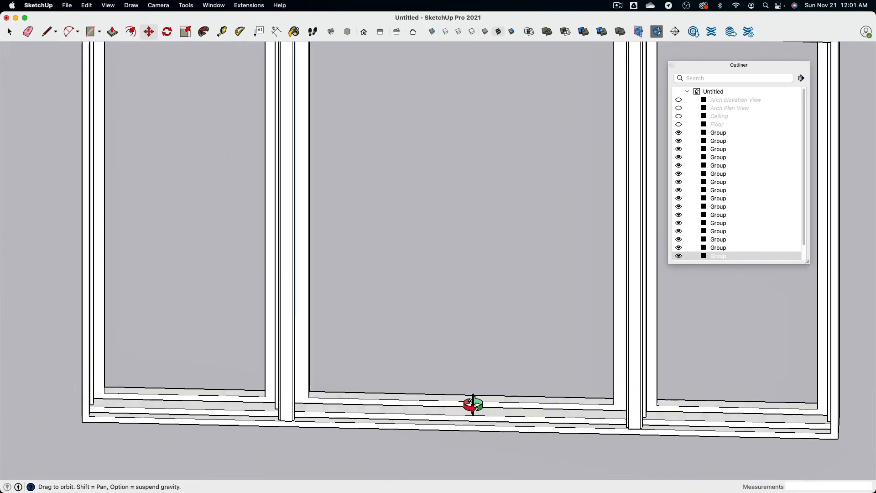
middle_click_drag(471, 405, 581, 385)
key("alt")
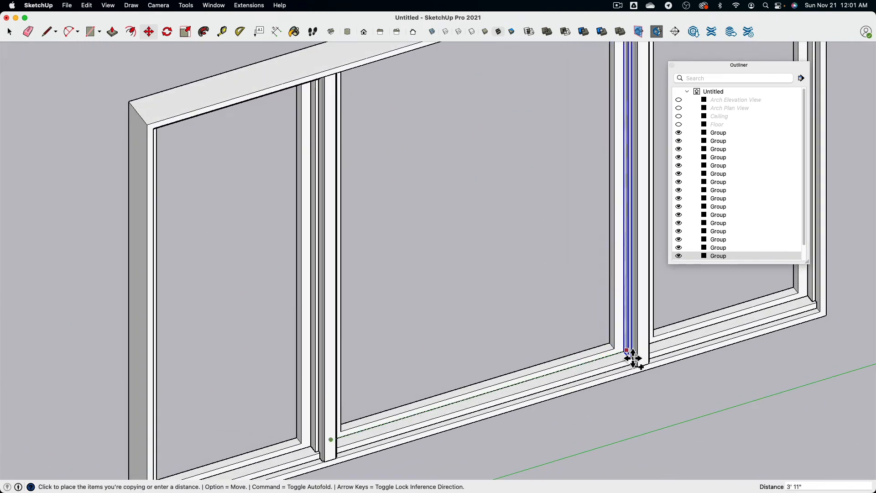
left_click(632, 358)
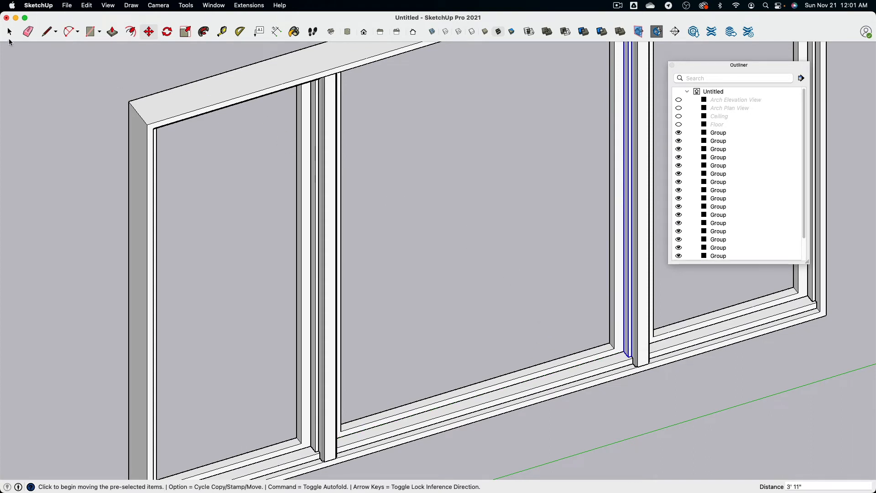
key("space")
Copy the middle opening's bottom stop 5' 9" up the blue axis to the head of that opening.
left_click(608, 372)
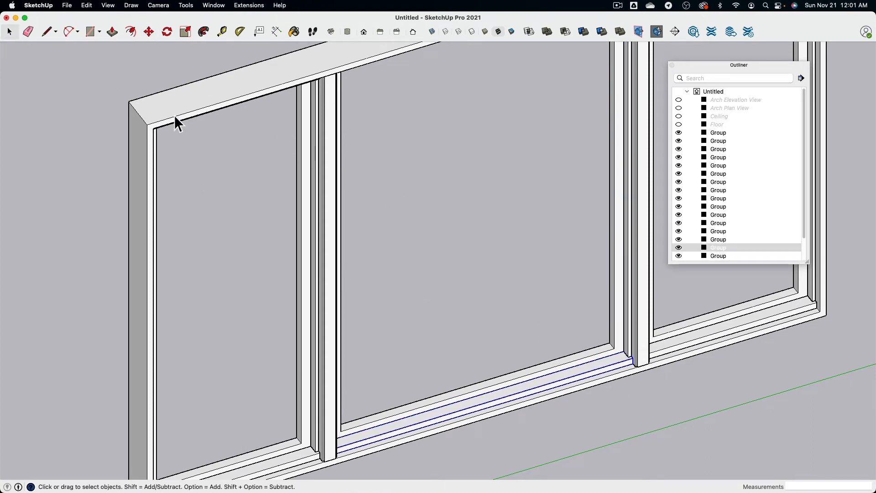
left_click(150, 32)
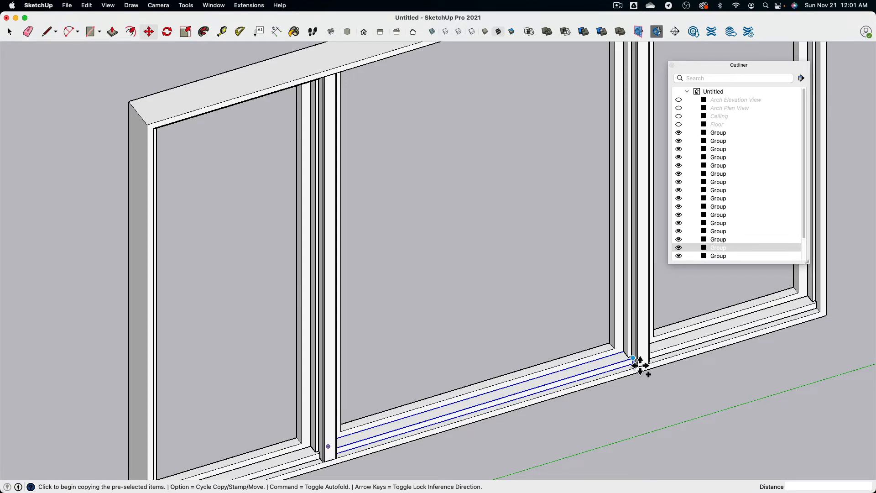
middle_click_drag(643, 368, 574, 422)
middle_click_drag(571, 292, 574, 180)
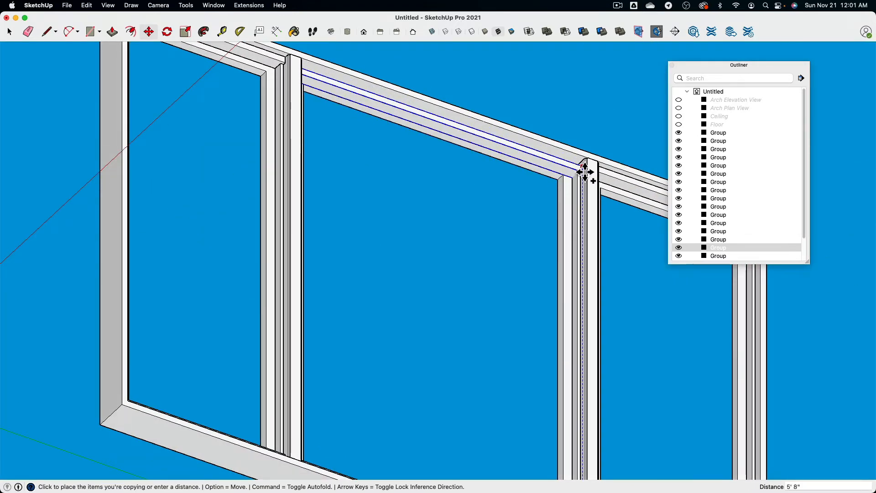
left_click(584, 169)
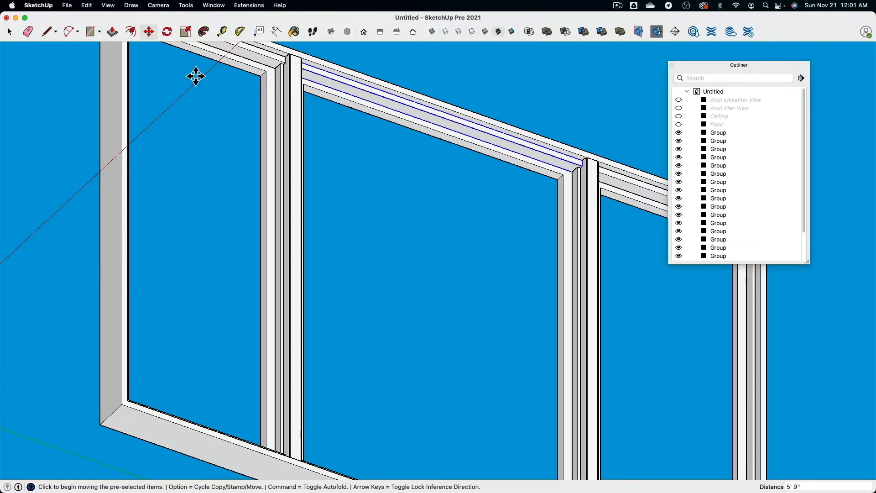
key("space")
left_click(444, 220)
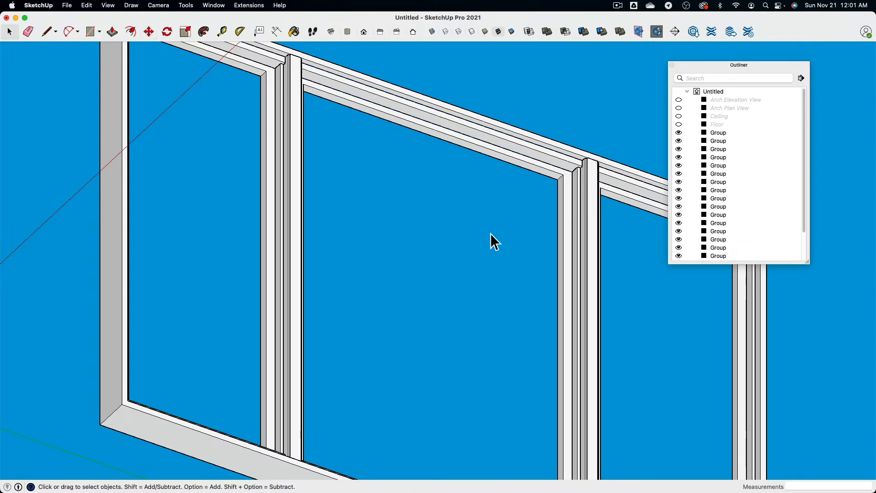
Start the casing profile at the side jamb's inner front edge: lines 2.5" outward along green, 0.5" along red and 0.5" back along green.
middle_click_drag(490, 234, 482, 334)
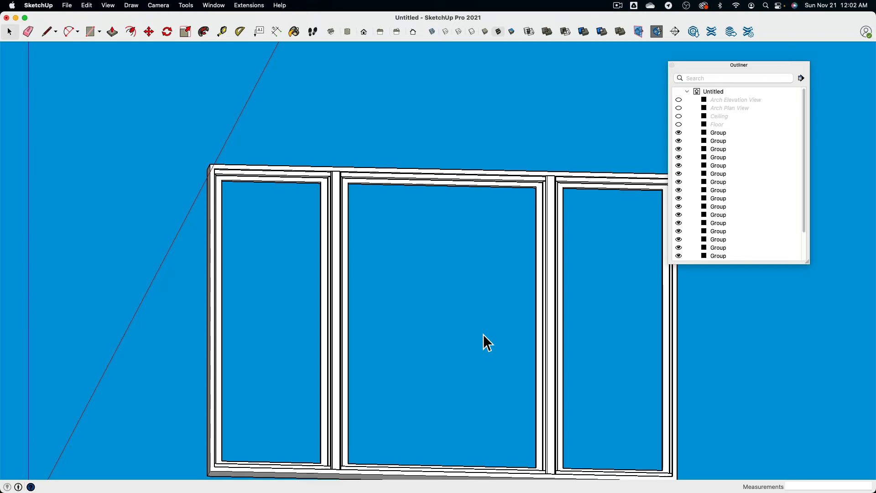
middle_click_drag(505, 221, 303, 363)
middle_click_drag(289, 326, 291, 270)
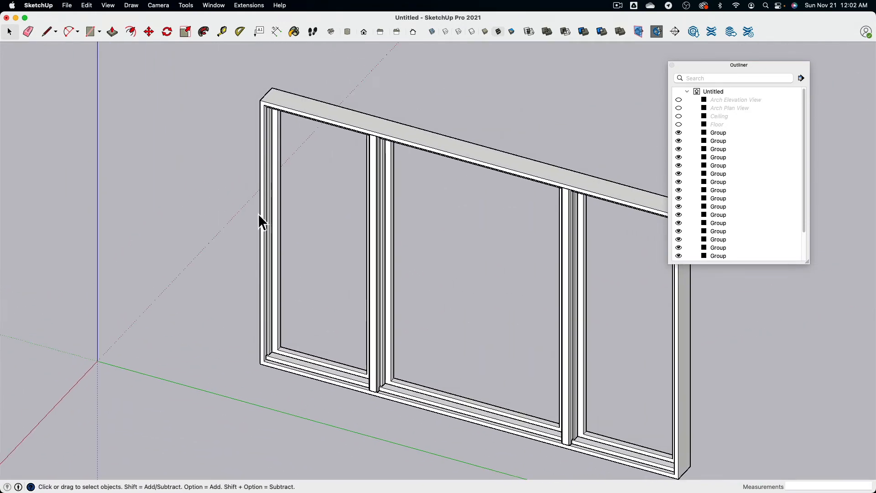
left_click(46, 32)
scroll(268, 267, "up", 5)
scroll(277, 250, "down", 3)
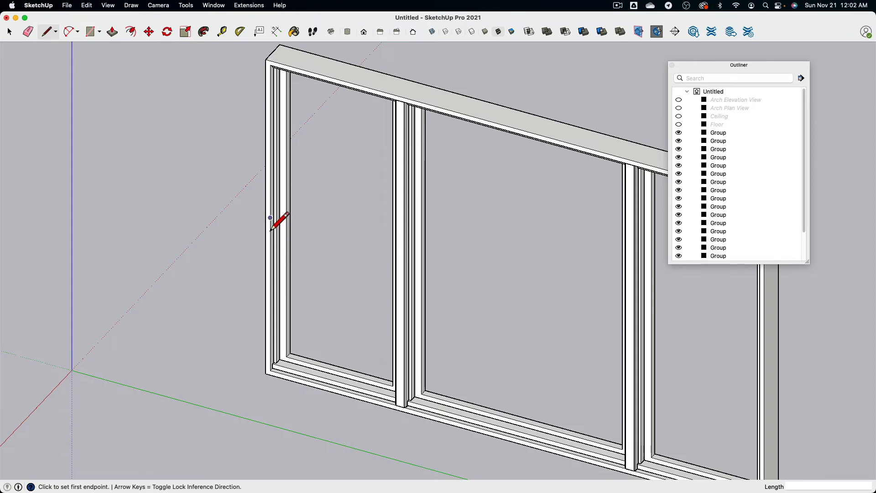
left_click(271, 230)
scroll(250, 223, "up", 2)
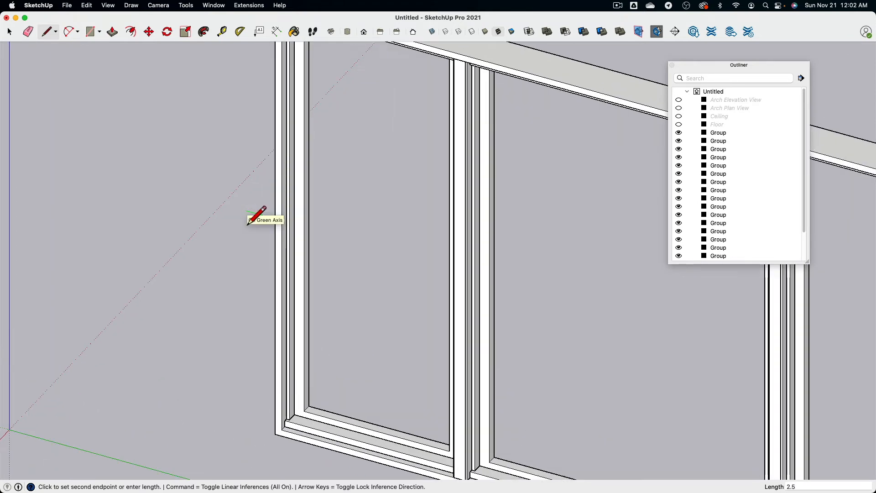
scroll(268, 223, "up", 3)
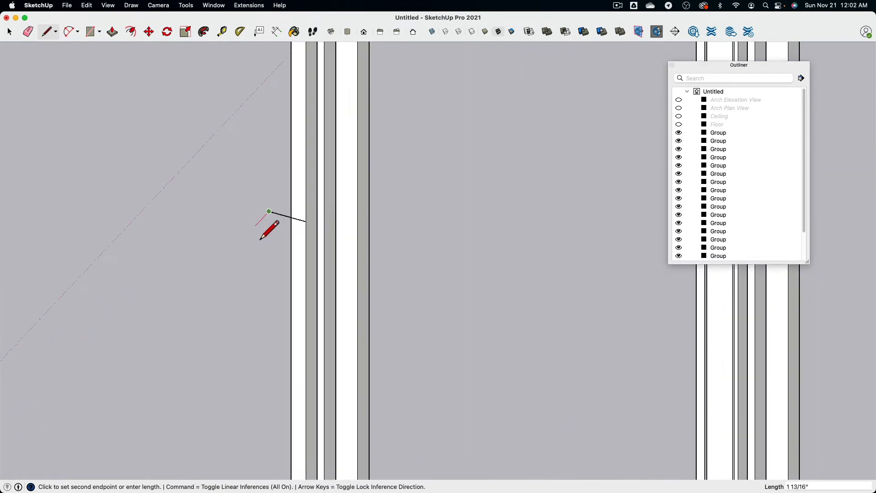
type(".5")
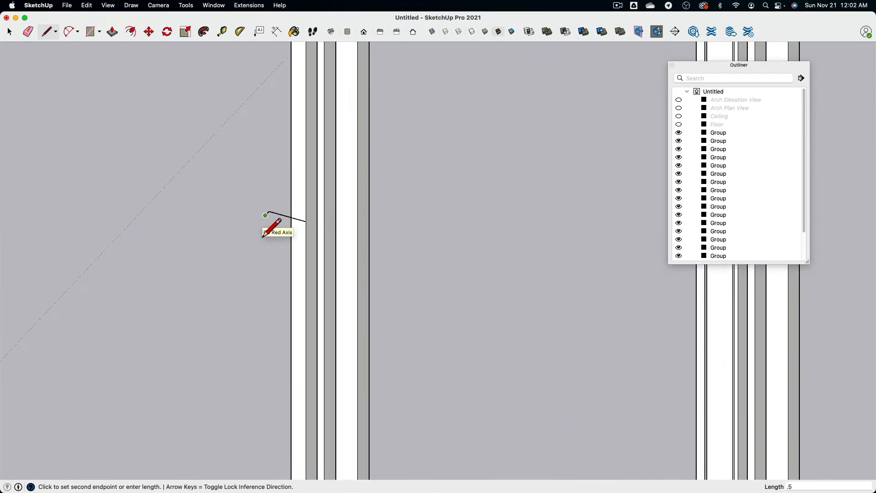
key("Return")
scroll(262, 233, "up", 5)
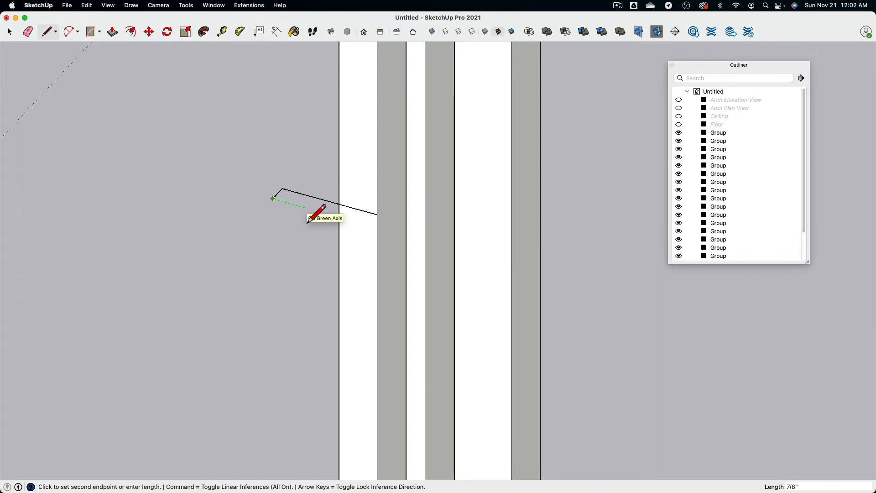
type(".5")
key("Return")
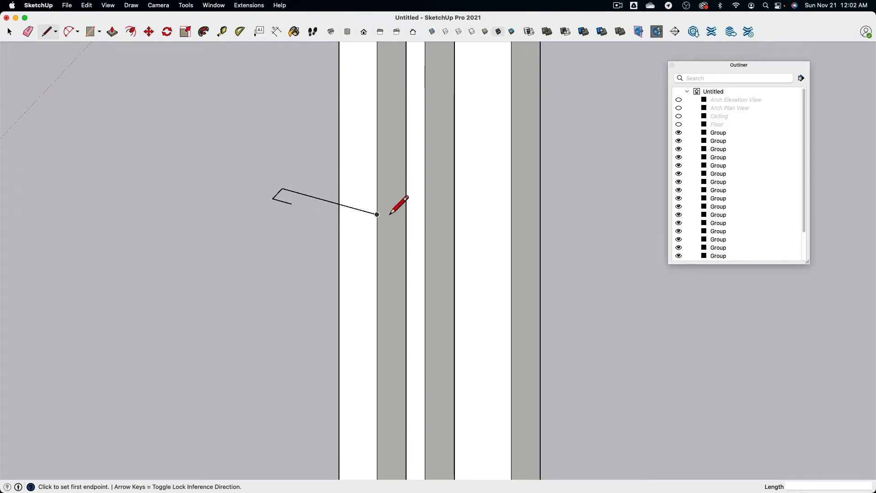
Close the casing profile with lines 0.25" along red from its starting point, 1/2" outward along green, and a slope to the open end.
scroll(375, 230, "down", 1)
scroll(375, 230, "up", 2)
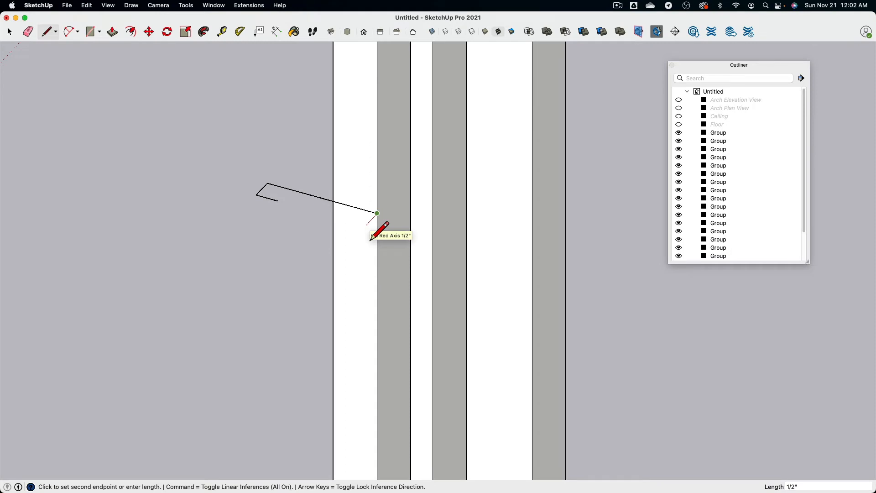
type(".2")
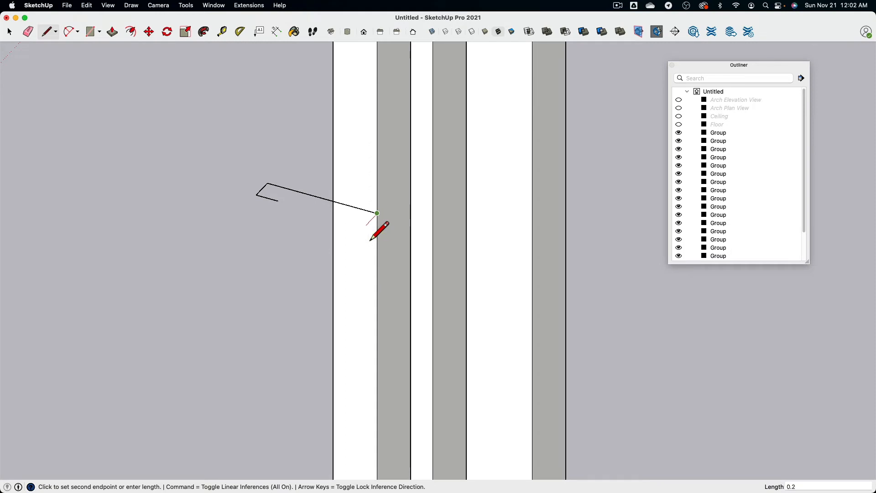
type("5")
key("Return")
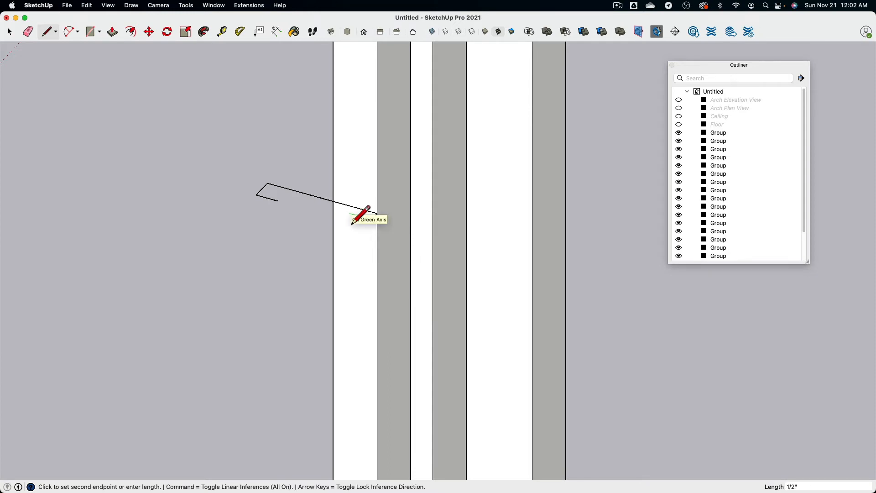
key("Return")
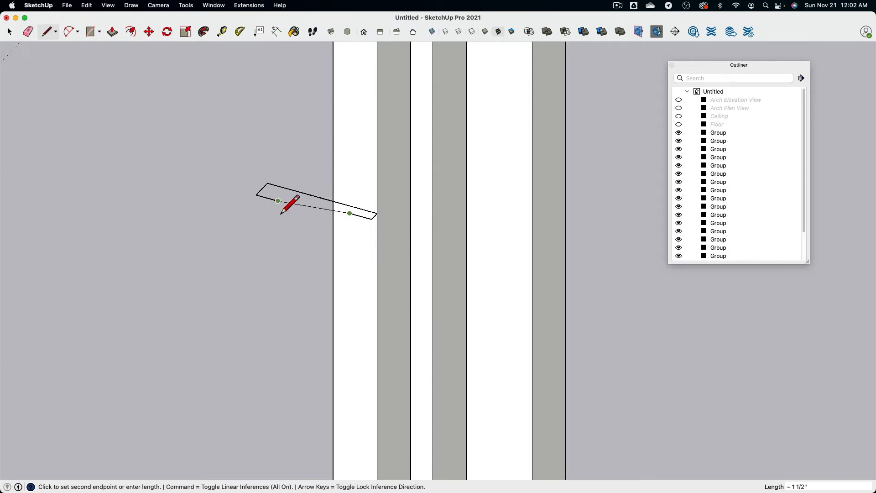
left_click(278, 201)
scroll(163, 184, "down", 3)
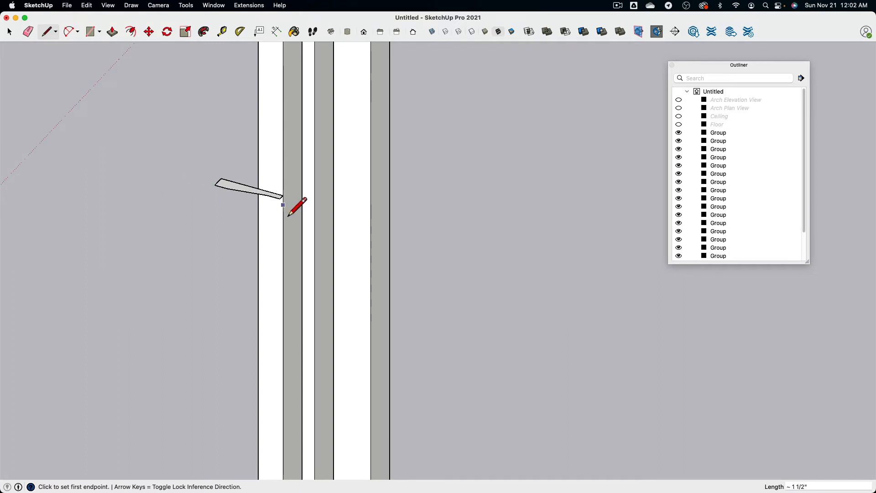
Trace a closed 8' 10" by 5' 10" rectangle along the inner front edges of the outer window frame.
scroll(289, 215, "down", 6)
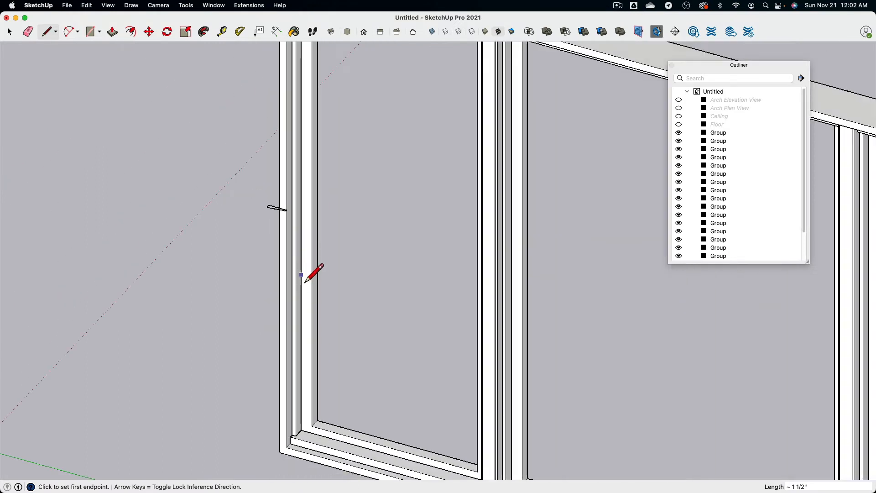
left_click(292, 448)
mouse_move(293, 448)
middle_mouse_down()
mouse_move(319, 302)
mouse_move(321, 314)
middle_mouse_up()
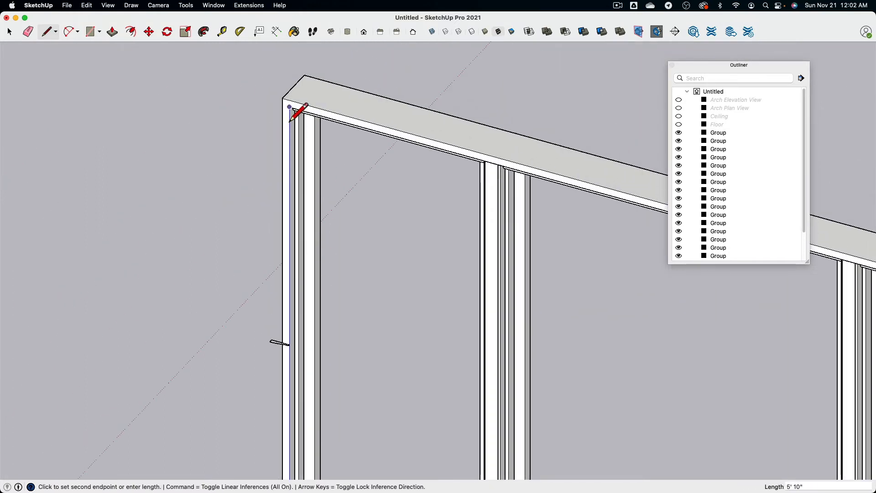
left_click(291, 120)
scroll(293, 131, "down", 2)
middle_click_drag(508, 266, 225, 170, "shift")
left_click(580, 174)
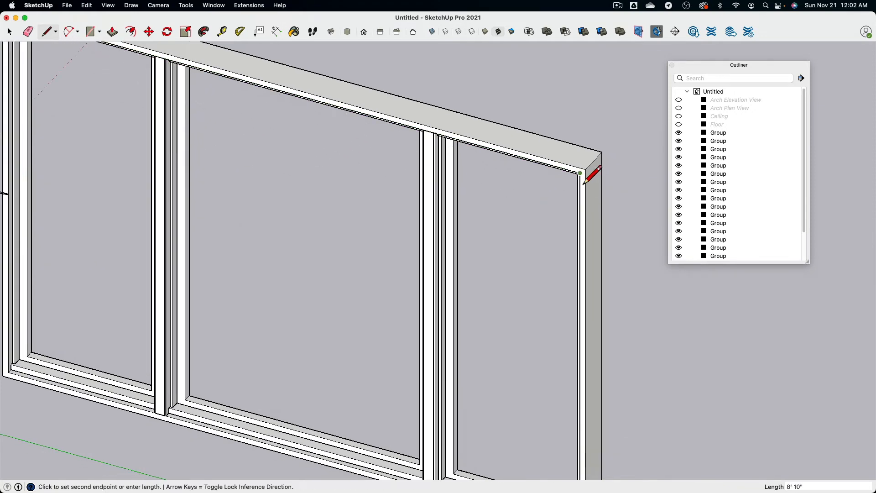
middle_click_drag(529, 272, 554, 140, "shift")
left_click(604, 398)
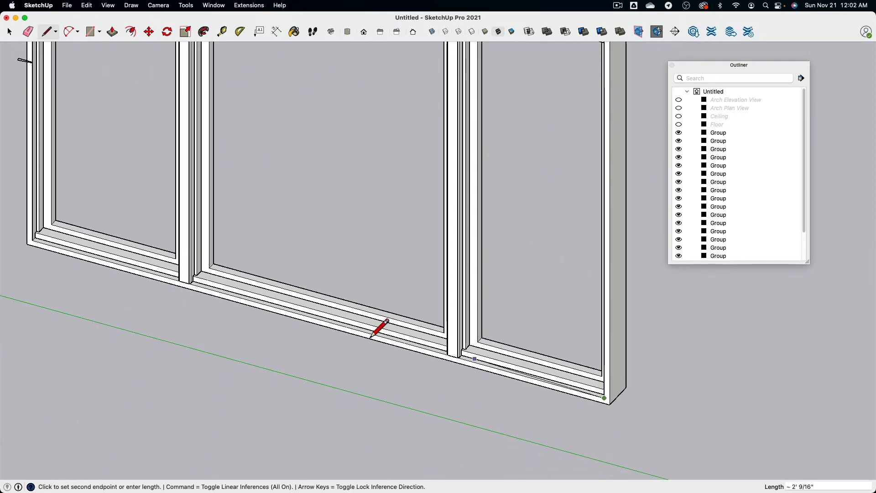
middle_click_drag(204, 274, 481, 308, "shift")
scroll(375, 272, "up", 3)
left_click(273, 288)
Delete the face filling the traced rectangle, keeping its edges as the path for the casing.
middle_click_drag(273, 288, 336, 172, "shift")
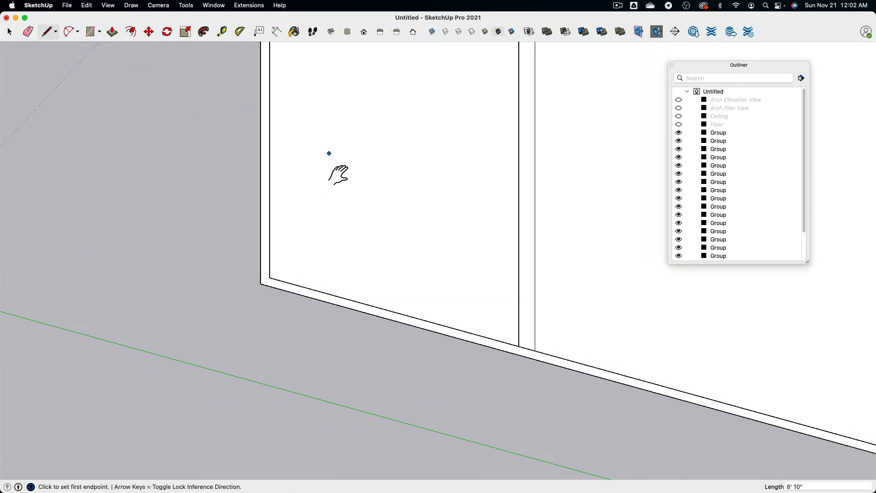
scroll(280, 151, "up", 3)
key("space")
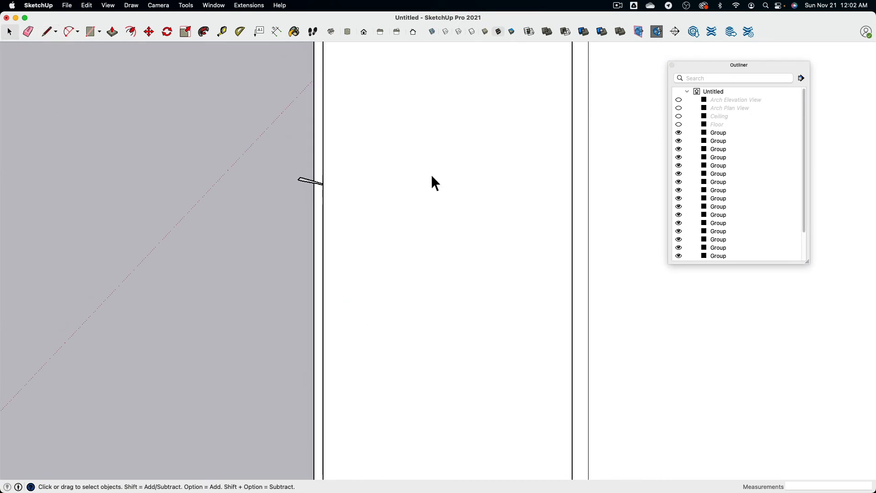
left_click(431, 174)
key("Delete")
scroll(299, 239, "down", 3)
scroll(310, 184, "up", 3)
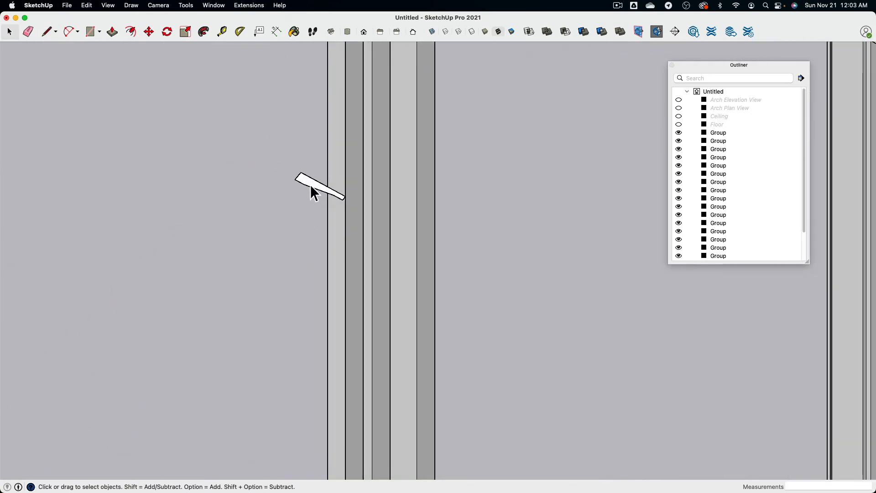
scroll(305, 185, "down", 3)
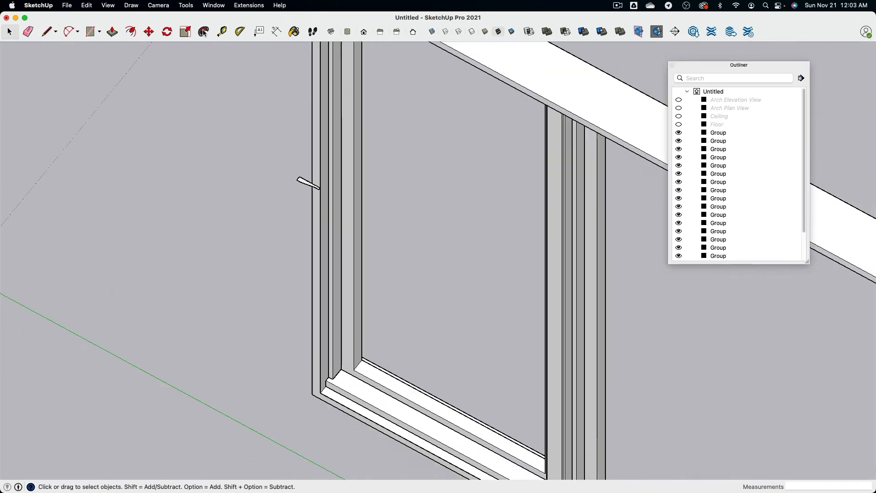
left_click(131, 32)
scroll(319, 192, "up", 5)
scroll(282, 181, "down", 5)
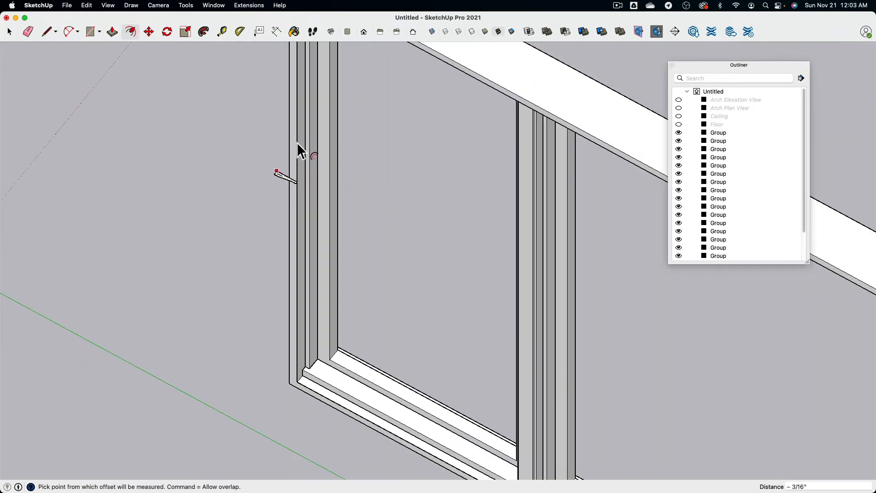
Sweep the casing profile around the traced rectangular path with Follow Me to form the window casing.
left_click(204, 32)
scroll(253, 166, "up", 6)
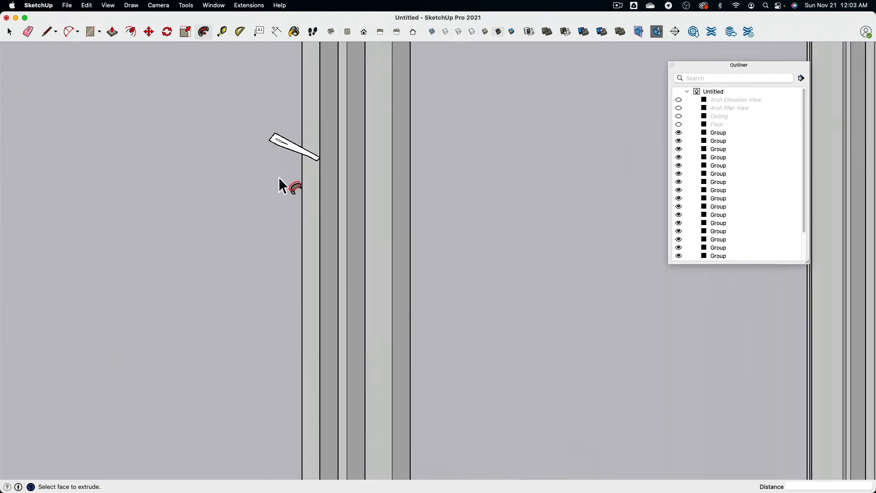
scroll(283, 155, "down", 6)
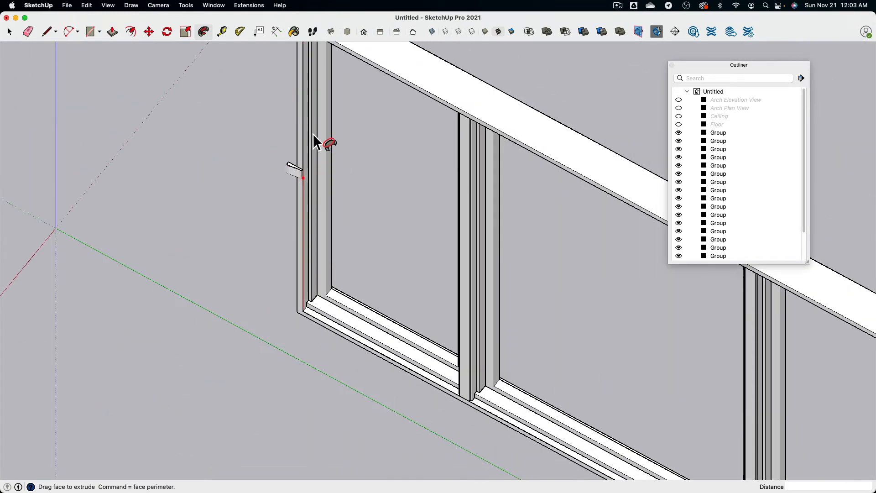
middle_click_drag(310, 137, 287, 154)
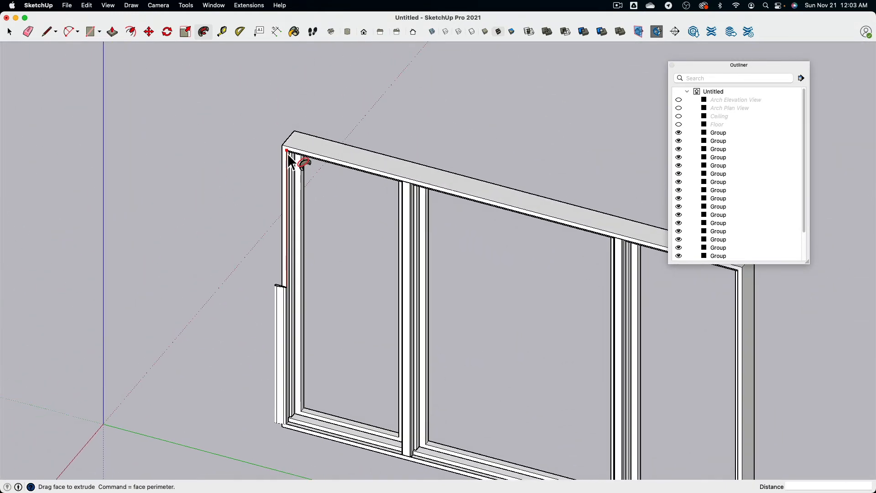
middle_click_drag(391, 348, 284, 297)
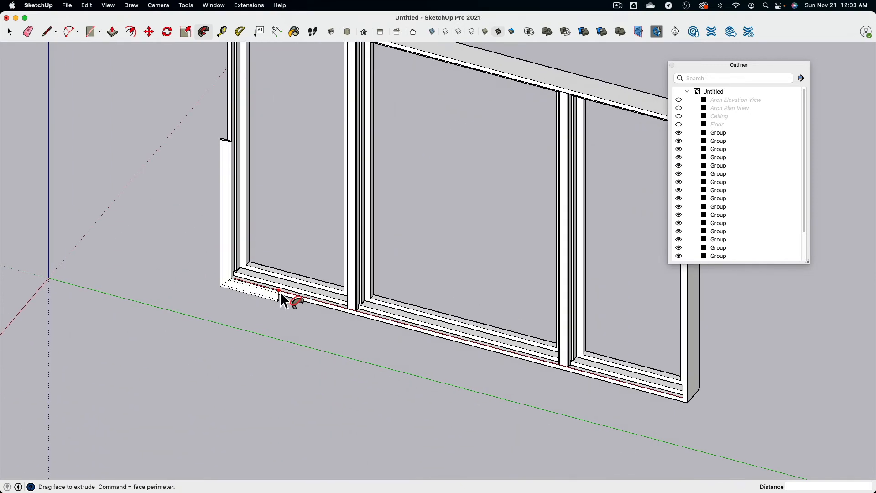
scroll(659, 397, "down", 5)
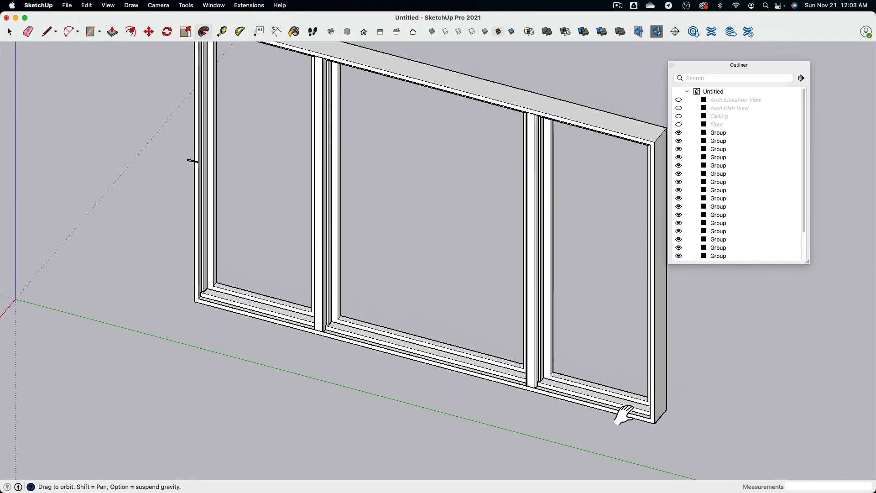
mouse_move(628, 414)
left_mouse_down()
mouse_move(641, 378)
mouse_move(650, 253)
mouse_move(491, 214)
left_mouse_up()
mouse_move(385, 191)
left_mouse_down()
mouse_move(345, 175)
mouse_move(359, 187)
mouse_move(372, 248)
mouse_move(365, 312)
left_mouse_up()
scroll(345, 176, "up", 3)
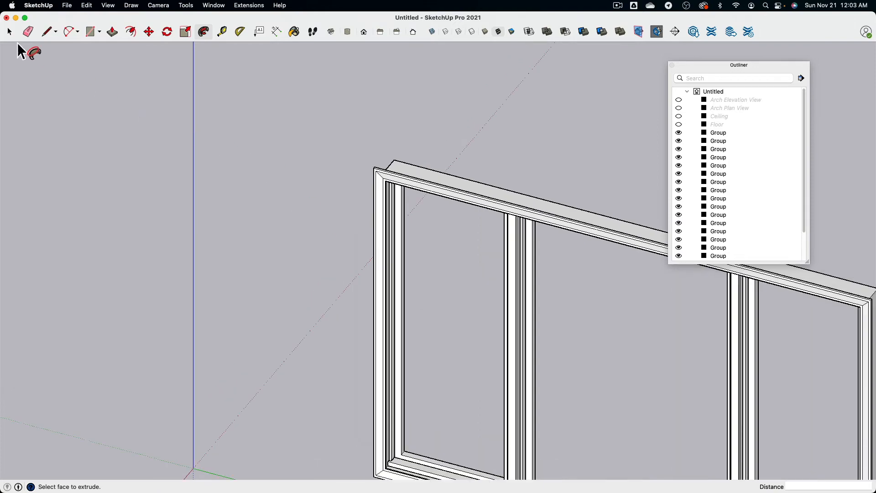
Group all the connected geometry of the swept window casing.
left_click(9, 32)
middle_click_drag(361, 196, 288, 147)
scroll(256, 141, "up", 3)
triple_click(244, 137)
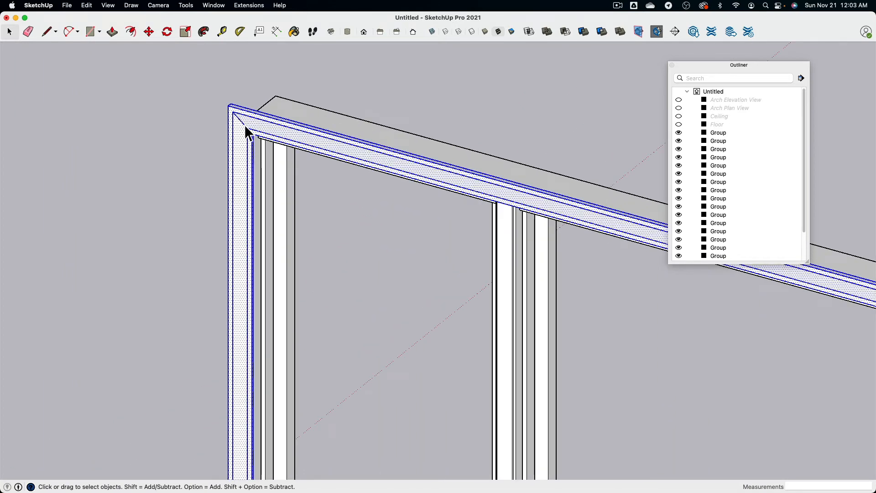
right_click(240, 122)
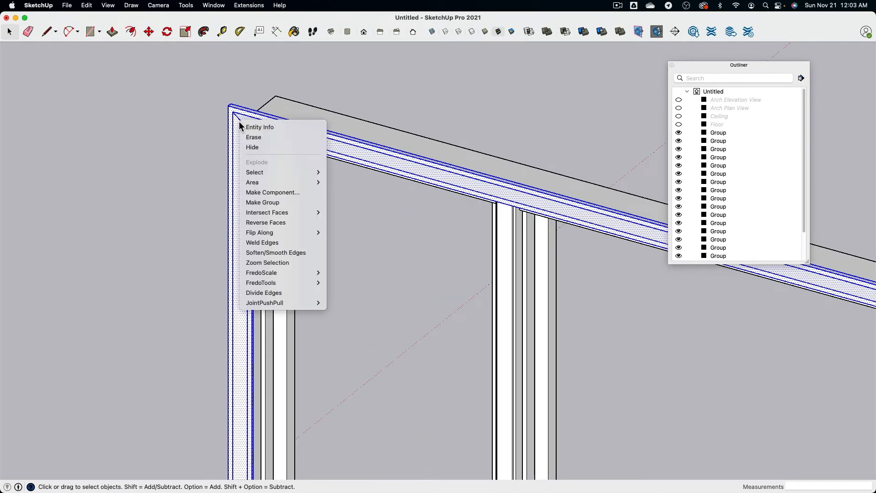
left_click(269, 203)
left_click(338, 229)
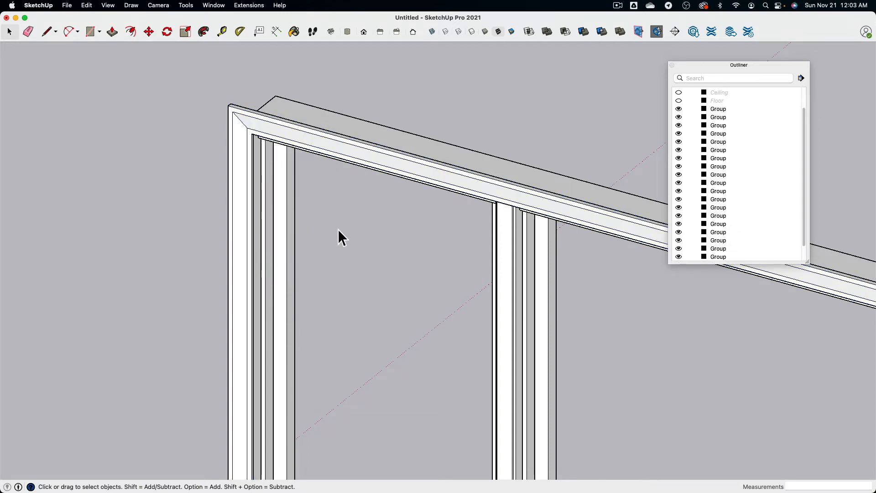
Combine all the window's frame, sash, stop and casing groups into one group.
middle_click_drag(338, 229, 451, 260)
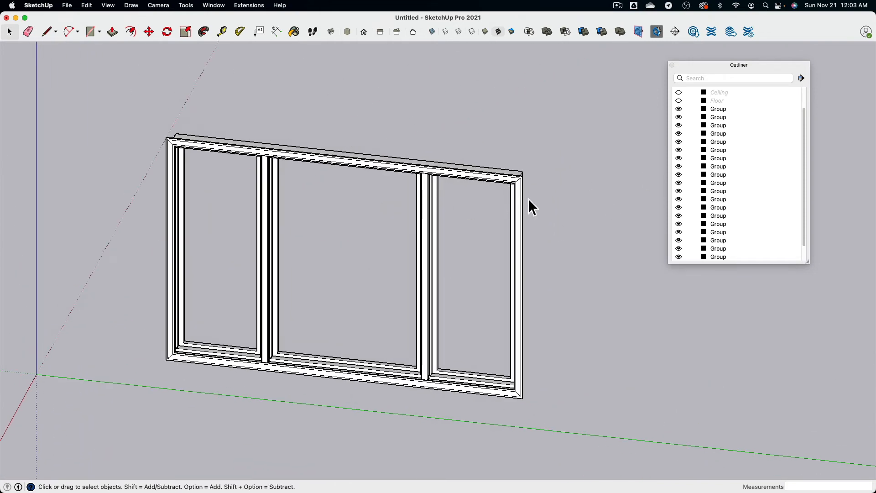
left_click(679, 133)
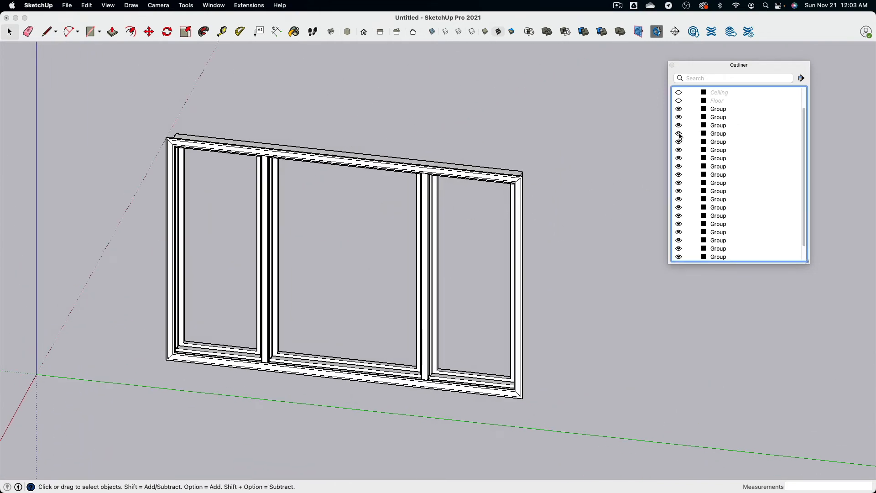
left_click(144, 101)
left_click_drag(148, 97, 576, 427)
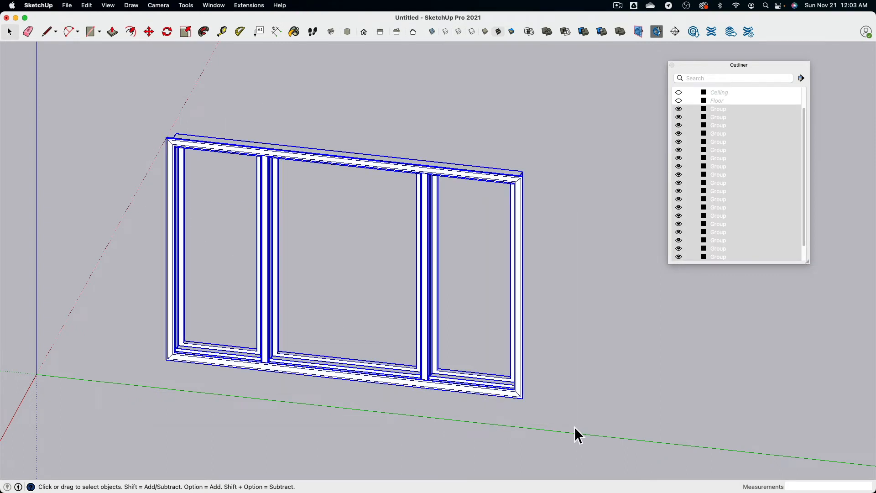
right_click(428, 196)
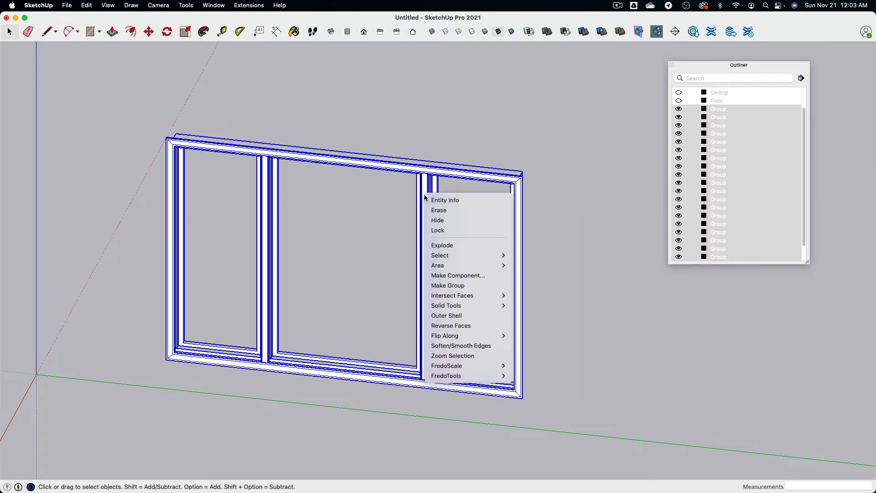
left_click(468, 287)
Rename the combined window group as West Window.
left_click(696, 110)
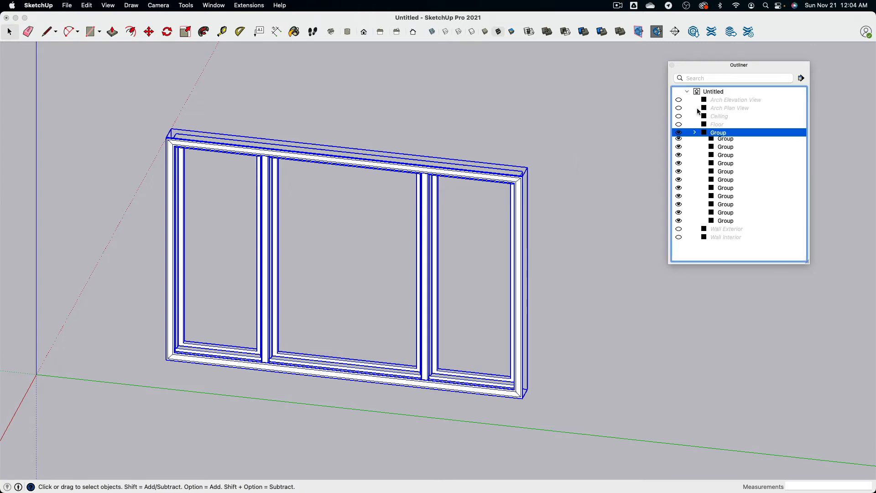
double_click(718, 134)
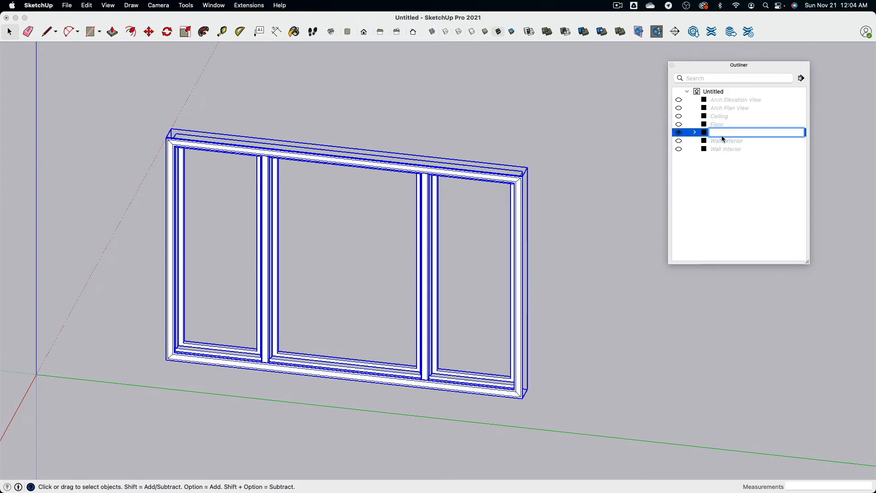
key("BackSpace")
type("West Window")
key("Return")
Check the West Window group by expanding and collapsing its contents and hiding and showing it.
left_click(693, 149)
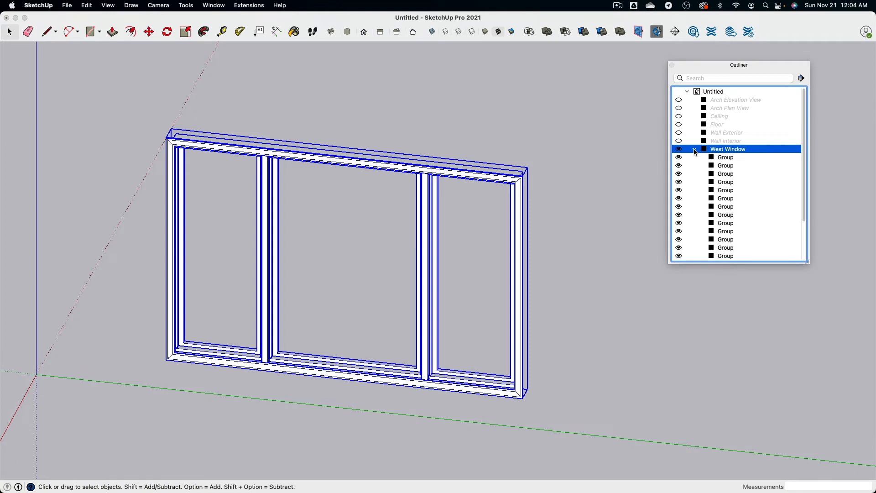
left_click(694, 149)
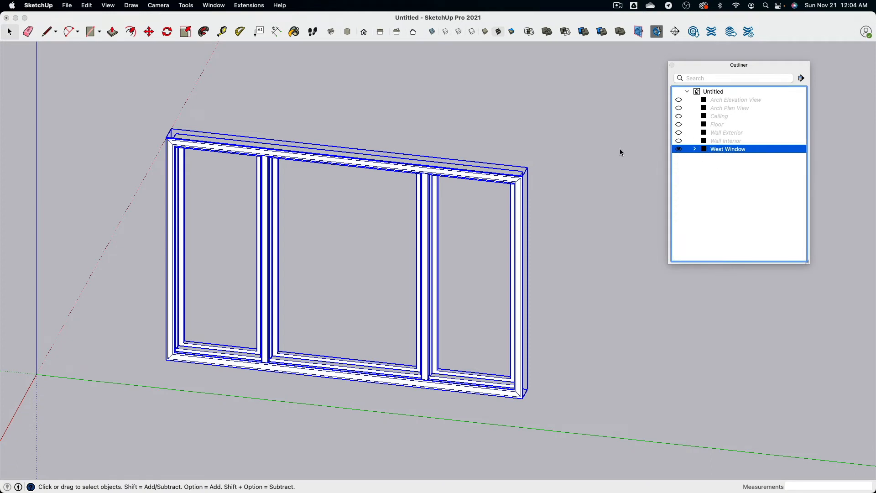
left_click(679, 149)
left_click(678, 149)
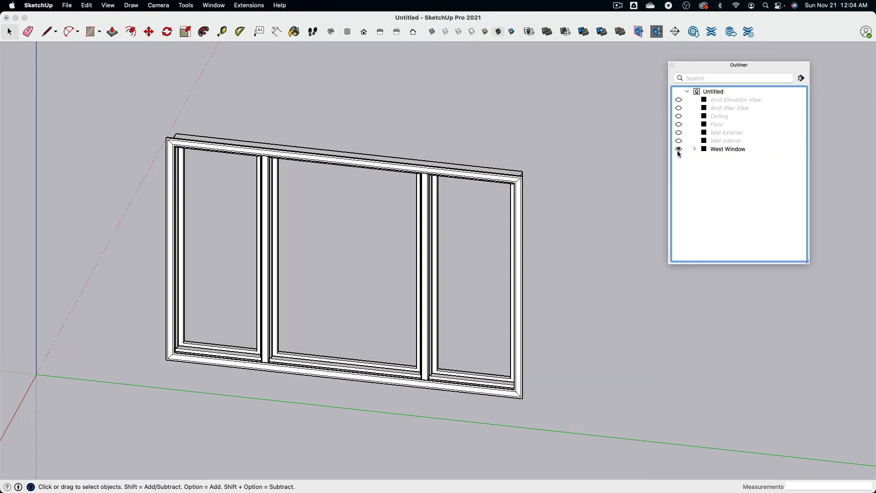
double_click(717, 150)
left_click(718, 152)
left_click(679, 149)
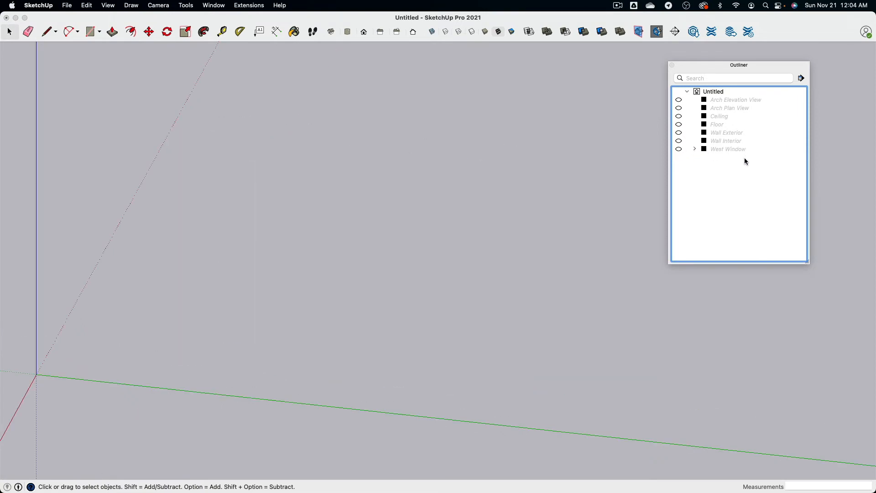
left_click(726, 150)
left_click(680, 150)
left_click(596, 150)
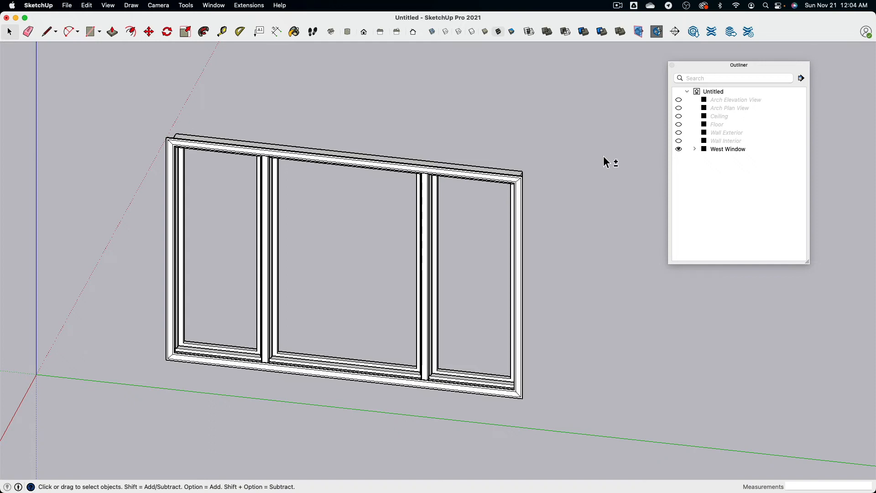
Show the Wall Interior group around the West Window.
scroll(462, 125, "down", 2)
middle_click_drag(593, 141, 294, 162)
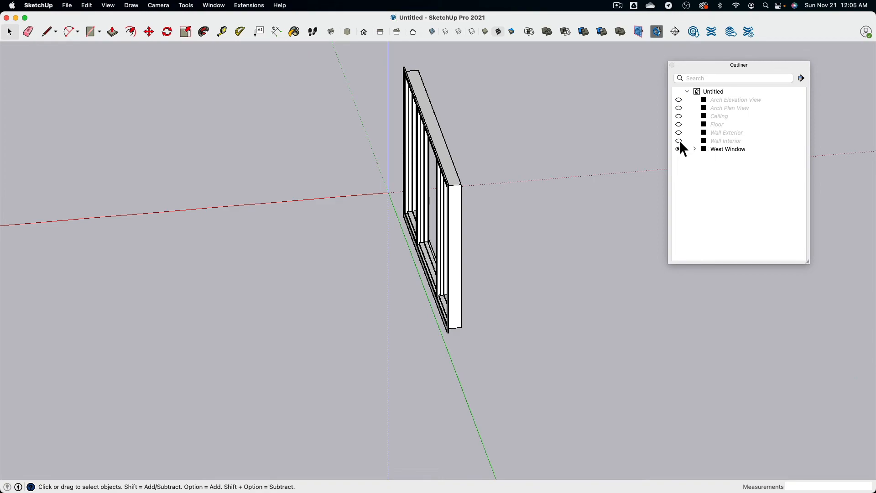
left_click(679, 141)
middle_click_drag(540, 164, 408, 179)
middle_click_drag(395, 215, 546, 218)
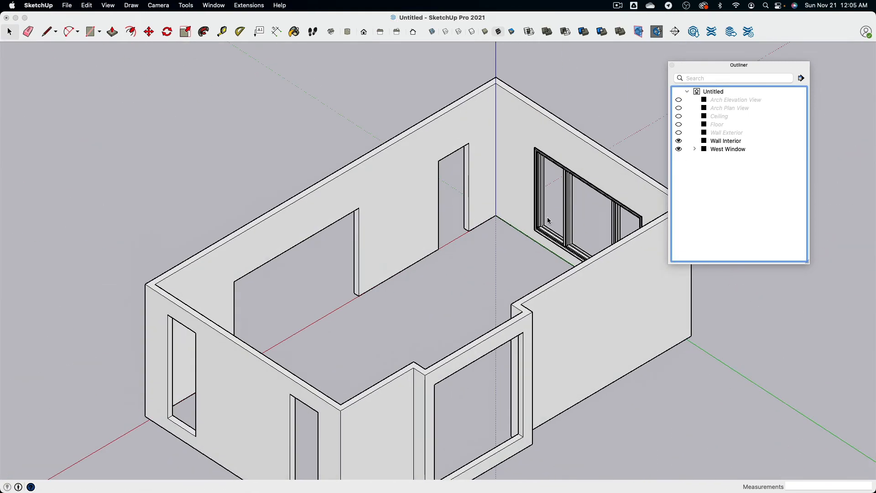
scroll(547, 217, "up", 3)
scroll(550, 182, "up", 2)
scroll(550, 183, "down", 2)
Copy the West Window group across the room toward the wall with the two narrow window openings.
left_click(551, 185)
scroll(550, 184, "down", 2)
middle_click_drag(550, 184, 488, 193)
left_click(149, 32)
key("alt")
left_click(549, 148)
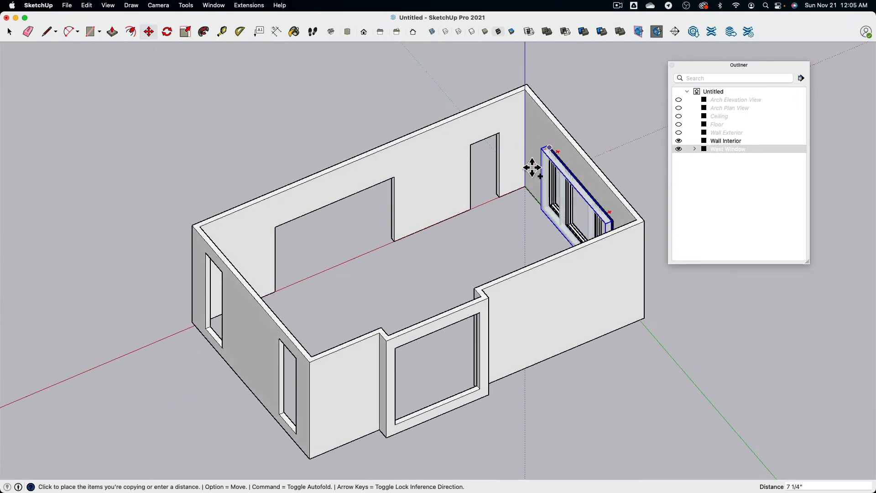
left_click(313, 254)
Rotate the copied window group 180 degrees so its casing faces the opposite way.
middle_click_drag(357, 252, 317, 198)
scroll(341, 244, "up", 3)
scroll(317, 198, "up", 3)
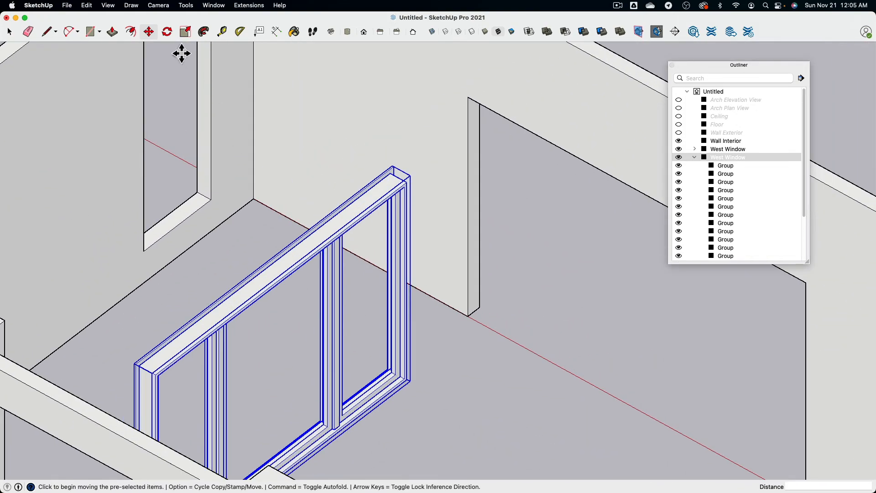
left_click(167, 31)
scroll(305, 253, "up", 3)
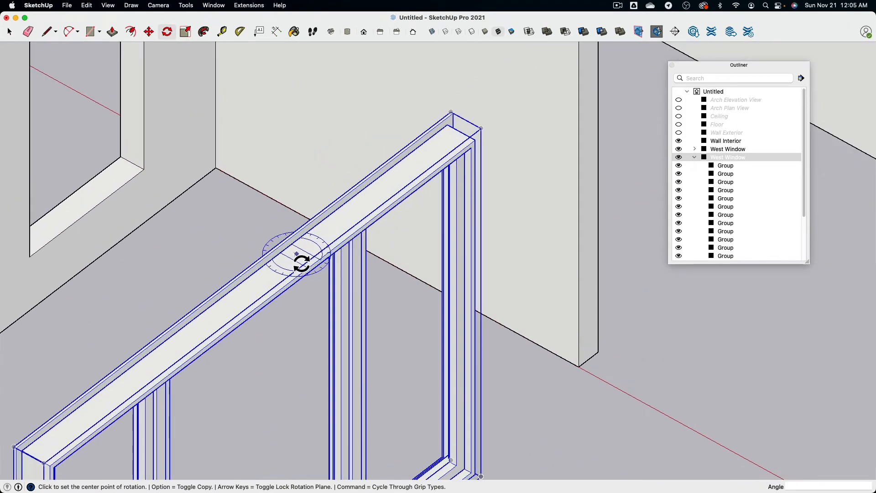
left_click(325, 232)
left_click(256, 296)
scroll(168, 124, "down", 3)
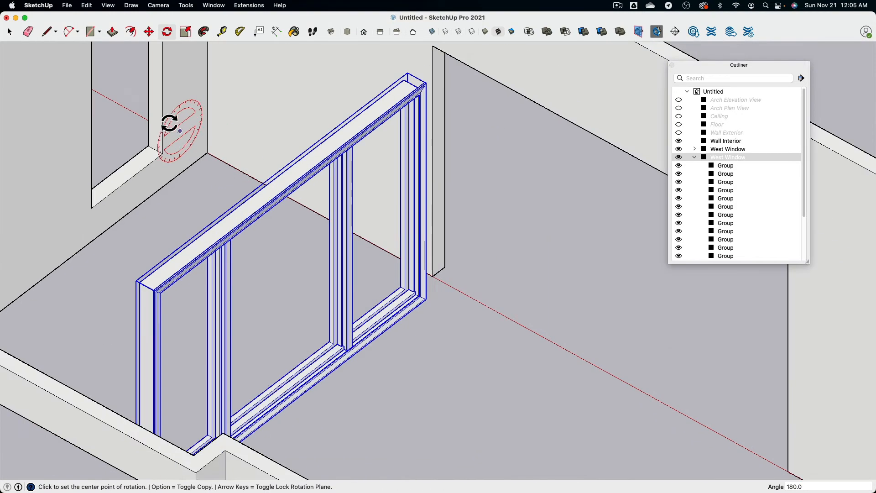
Explode the copied window group into its separate component groups.
left_click(10, 32)
left_click(228, 167)
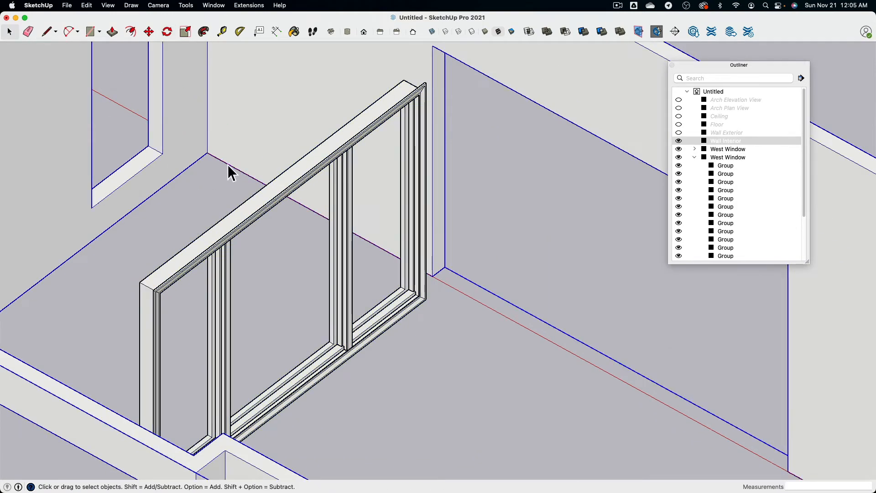
left_click(310, 171)
right_click(309, 167)
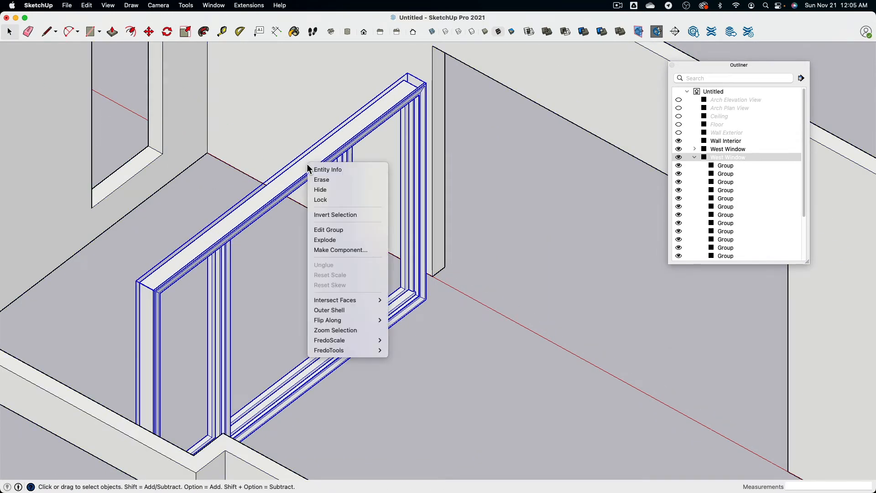
left_click(364, 239)
left_click(204, 188)
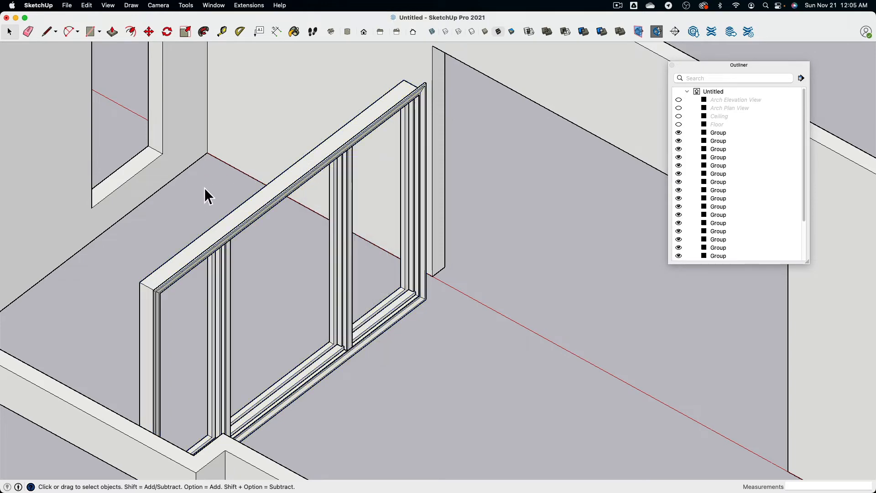
Draw a 7' 10" by 2' 5" rectangle across the narrow window opening nearest the room's corner.
middle_click_drag(204, 188, 337, 305, "shift")
middle_click_drag(289, 170, 272, 253, "shift")
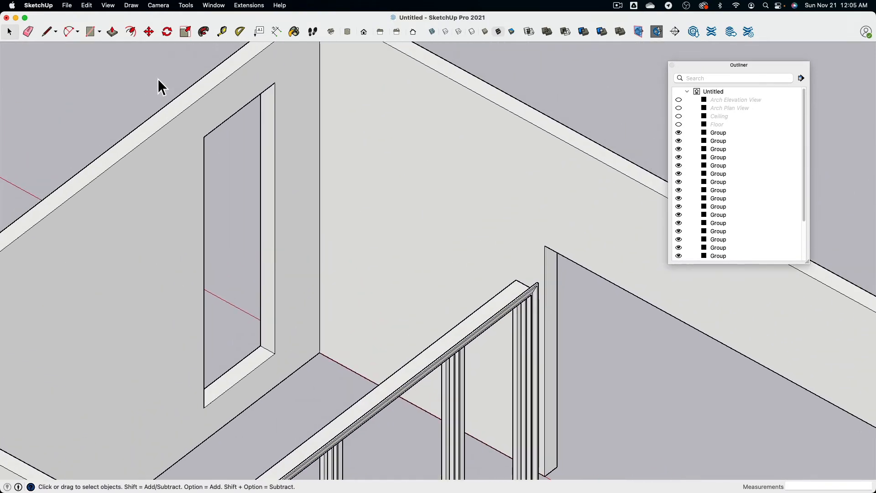
left_click(98, 34)
left_click(274, 82)
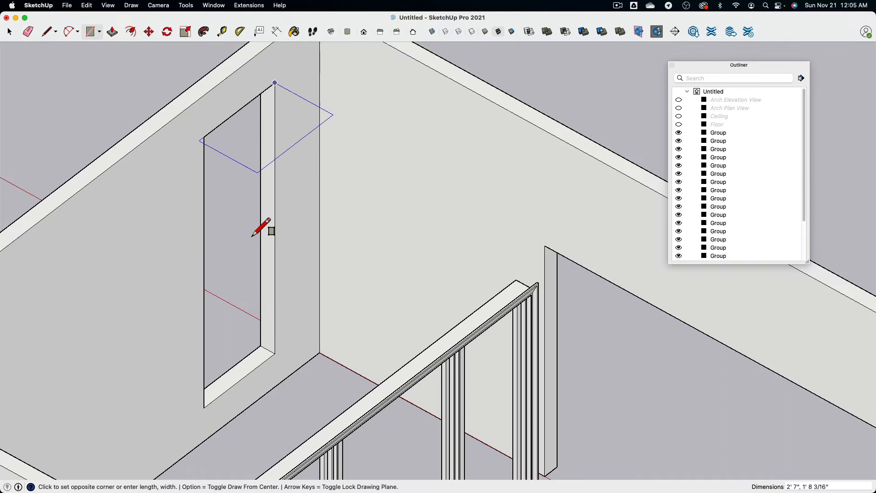
left_click(204, 408)
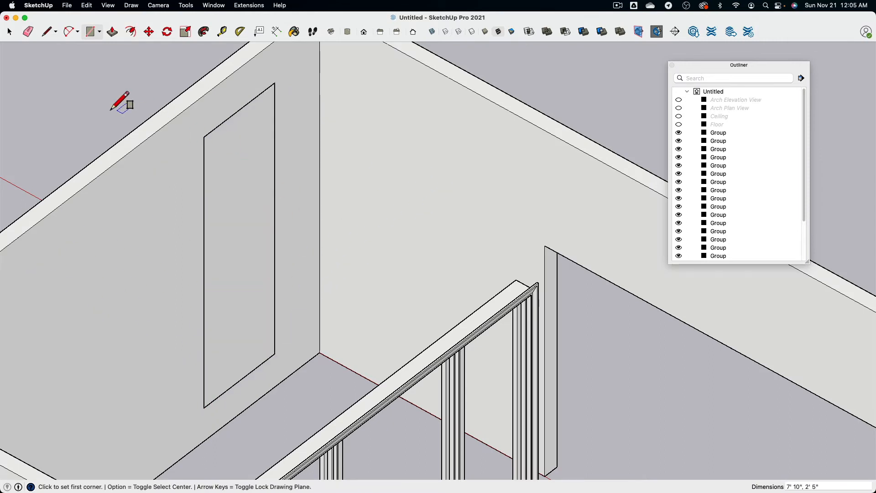
Offset the rectangle inward 1" and delete the inner face to leave a frame outline.
left_click(132, 32)
left_click(258, 132)
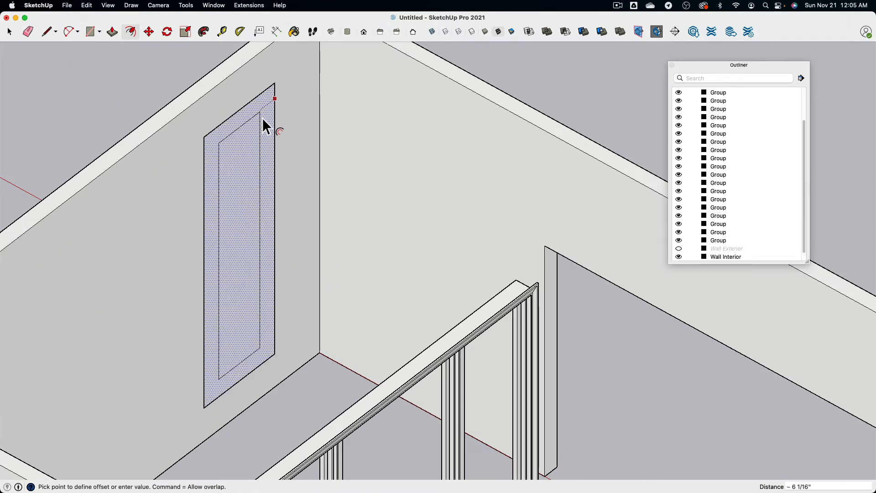
type("1")
key("Return")
key("space")
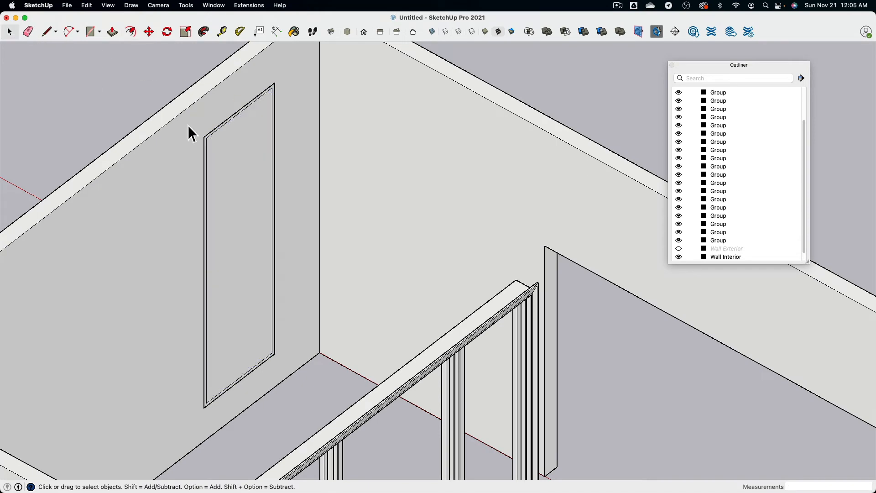
left_click(270, 171)
key("Delete")
Extrude the narrow window's frame outline 6" with Push/Pull.
left_click(112, 32)
scroll(273, 130, "up", 5)
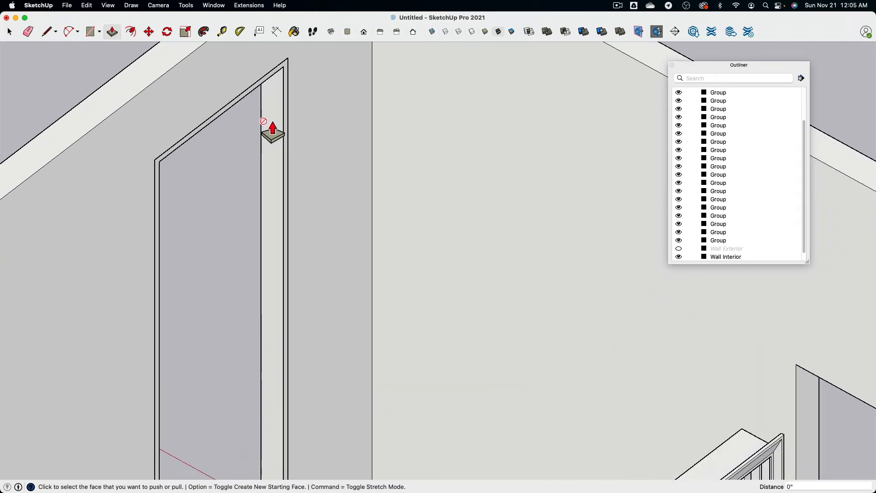
left_click(286, 139)
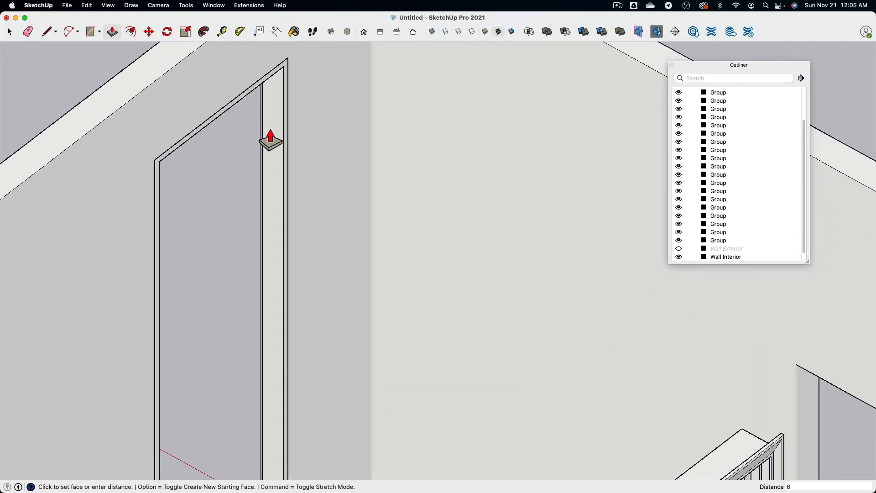
type("6")
key("Return")
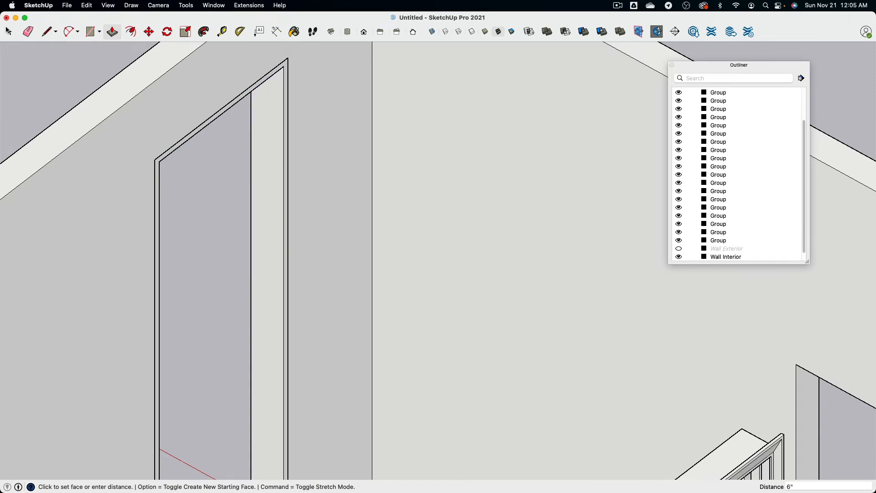
Group the extruded frame of the narrow window.
key("space")
double_click(254, 151)
right_click(265, 146)
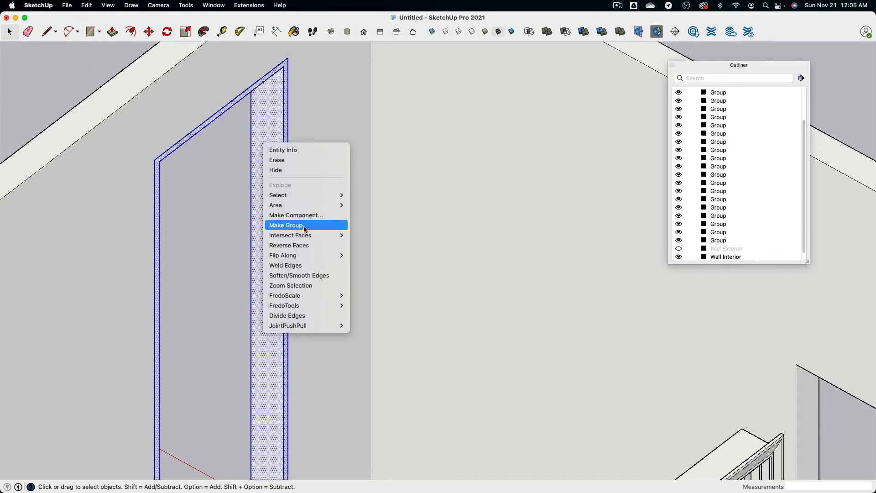
left_click(295, 225)
Move the casing off the exploded window copy about 7' 10 5/8" toward the narrow window's wall.
scroll(296, 213, "down", 3)
middle_click_drag(444, 309, 378, 177, "shift")
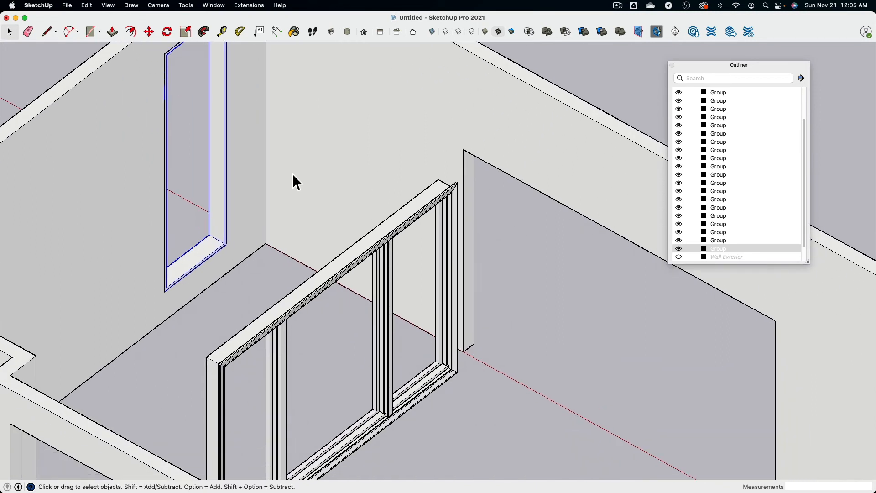
left_click(324, 293)
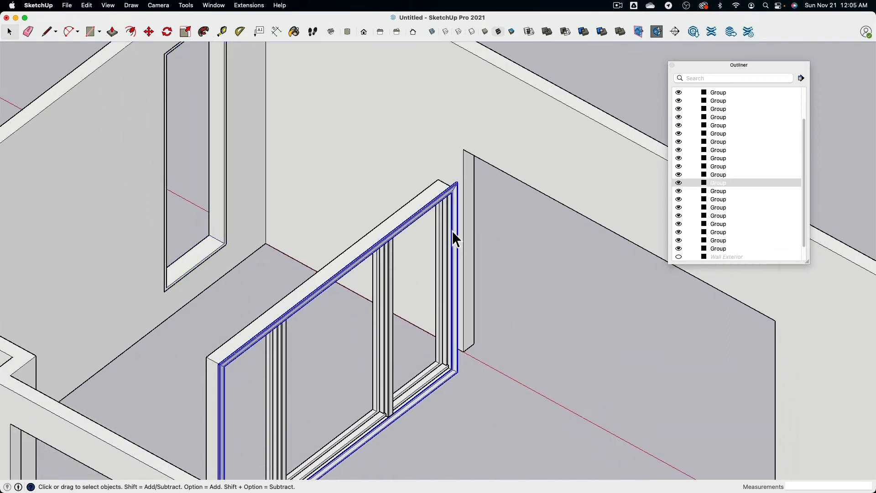
left_click(152, 35)
left_click(457, 198)
left_click(279, 114)
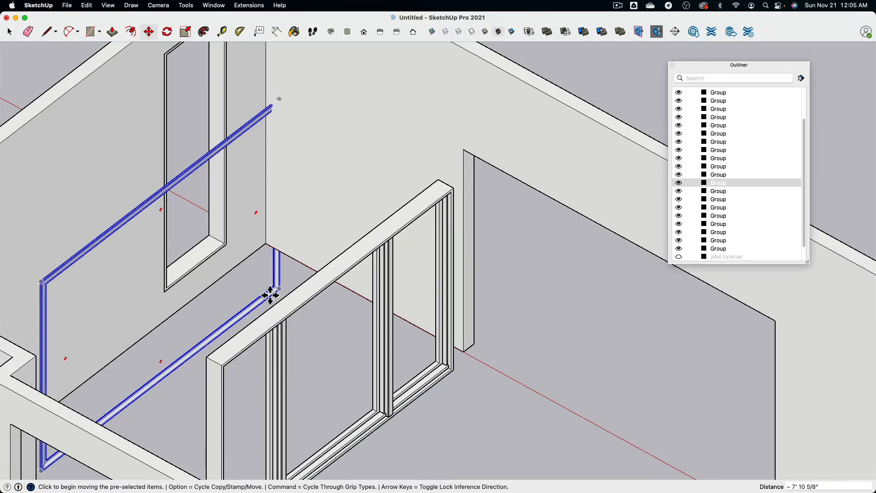
Move the casing about 2' 11 5/16" so its inner lower corner meets the lower corner of the narrow window's frame.
scroll(249, 321, "up", 6)
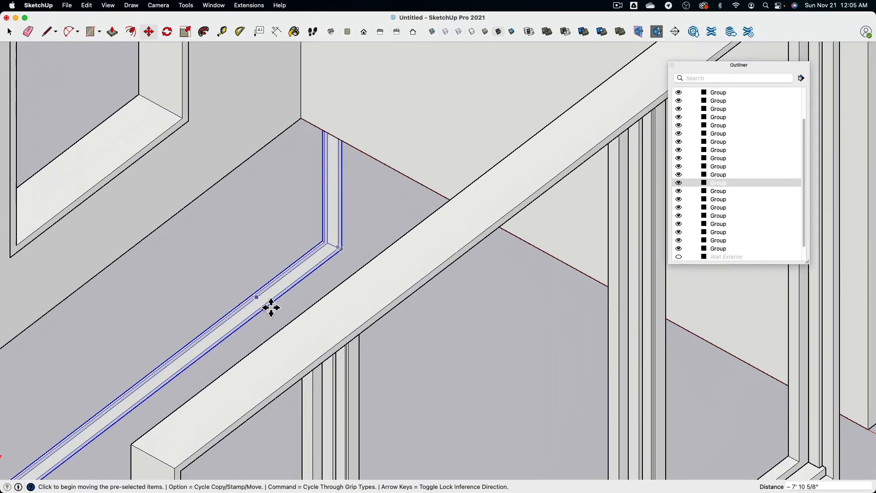
left_click(339, 223)
scroll(342, 228, "down", 5)
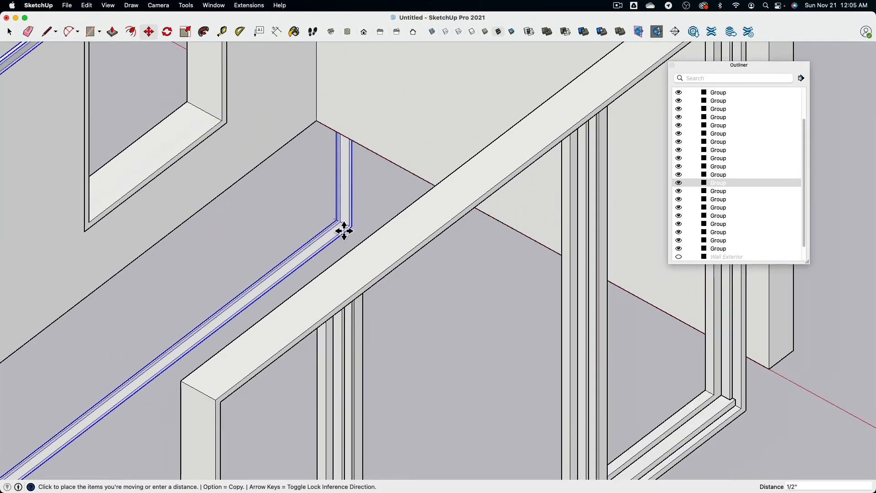
middle_click_drag(329, 195, 402, 299, "shift")
scroll(334, 246, "up", 3)
scroll(328, 247, "up", 2)
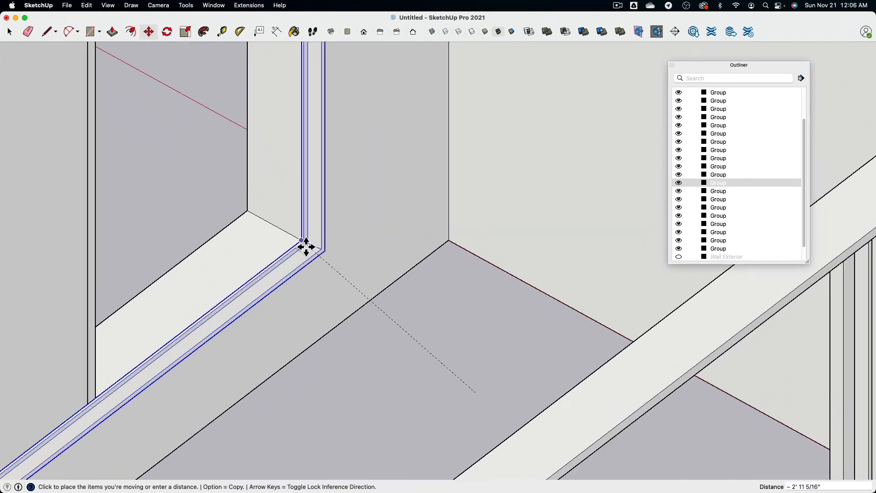
left_click(305, 249)
Open the moved casing group for editing.
scroll(308, 274, "down", 5)
middle_click_drag(305, 235, 269, 165)
left_click(9, 31)
left_click(277, 109)
scroll(282, 118, "up", 4)
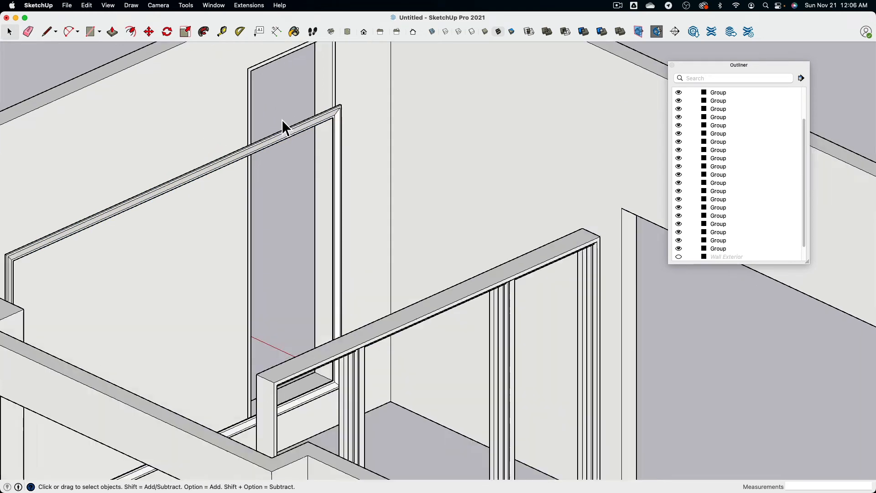
left_click(302, 146)
double_click(302, 145)
Select all the long faces and edges of the casing's top member, including the front, inner and back ones.
scroll(287, 132, "up", 5)
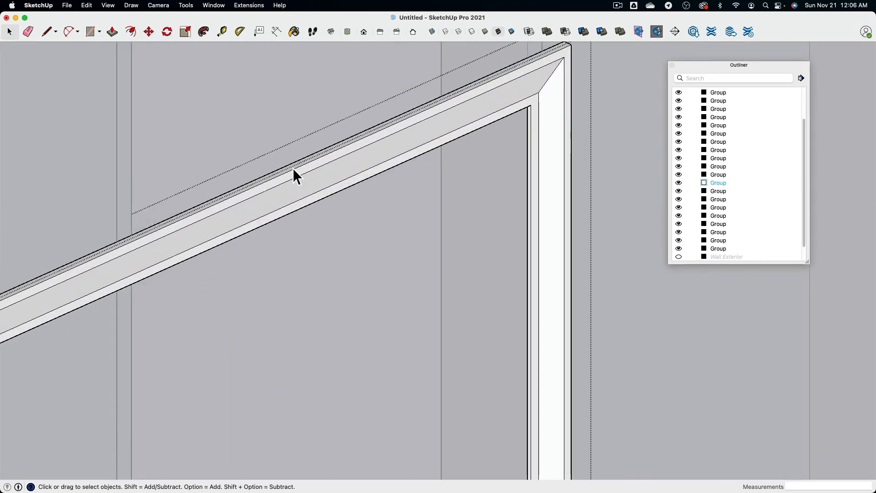
scroll(292, 192, "down", 5)
middle_click_drag(305, 248, 309, 162)
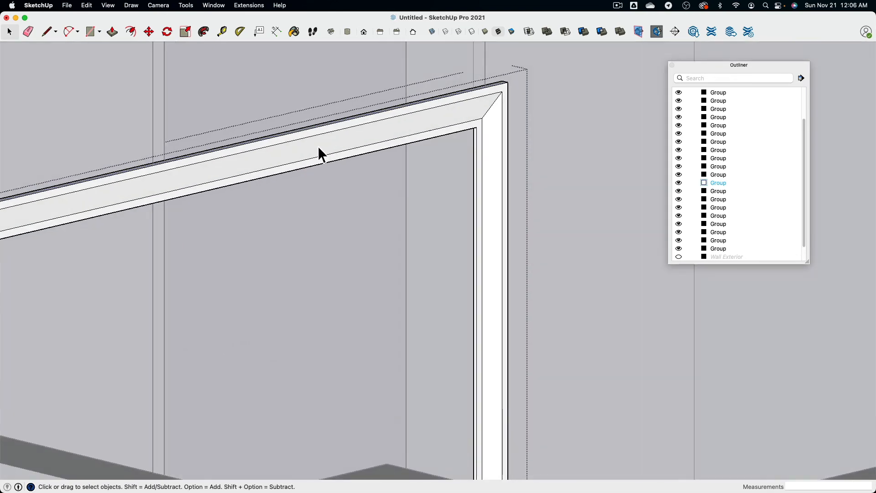
left_click(320, 143, "shift")
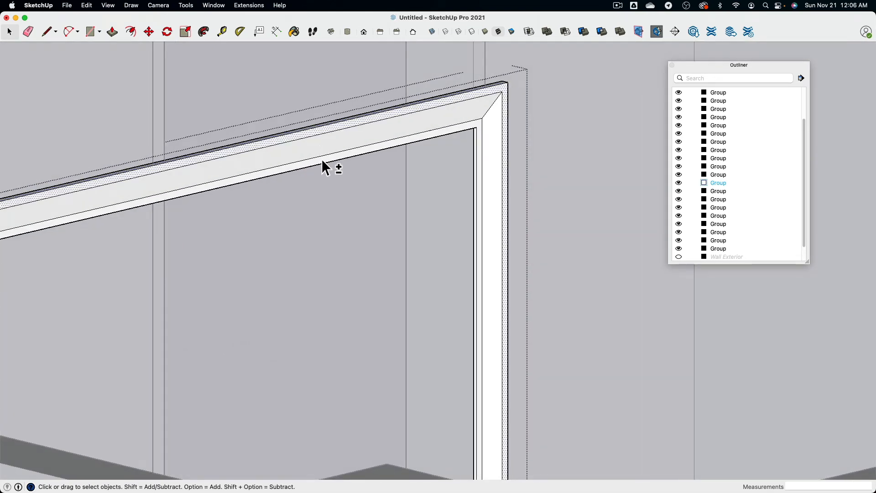
left_click(321, 159, "shift")
middle_click_drag(308, 196, 546, 246)
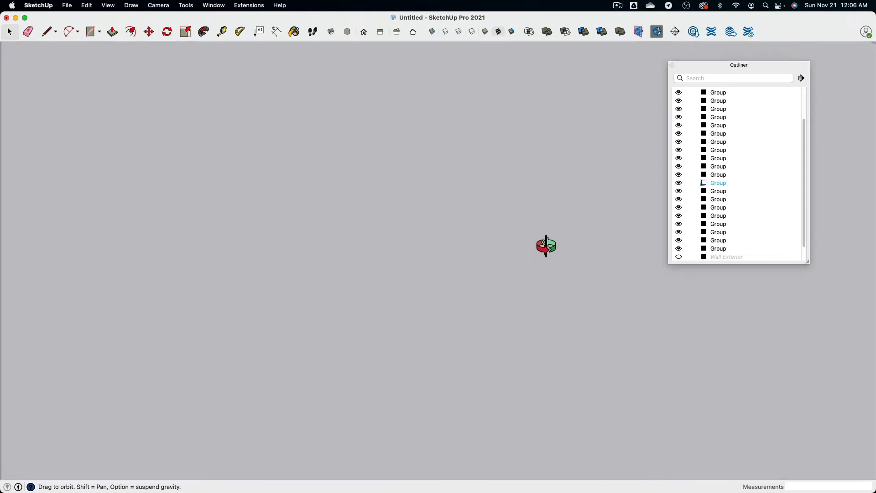
scroll(494, 226, "down", 8)
scroll(418, 212, "up", 8)
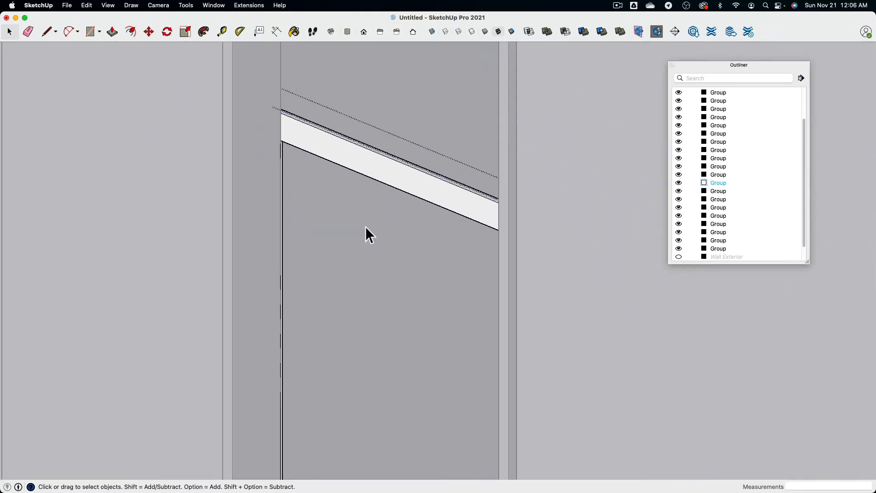
middle_click_drag(336, 171, 336, 106)
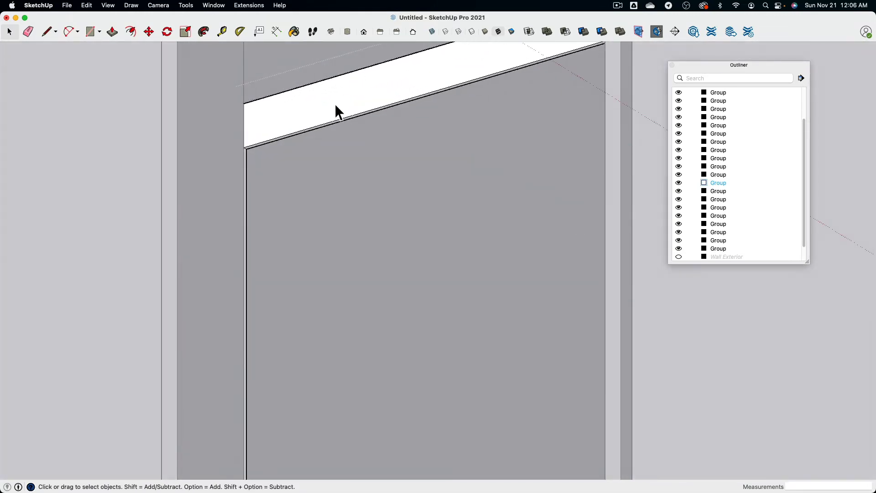
left_click(325, 129, "shift")
left_click(325, 129, "shift")
middle_click_drag(383, 146, 309, 223)
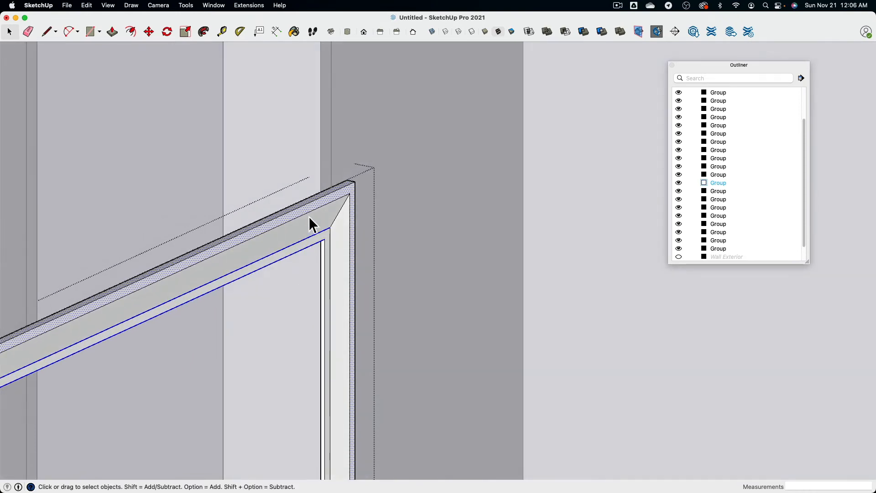
scroll(320, 205, "up", 3)
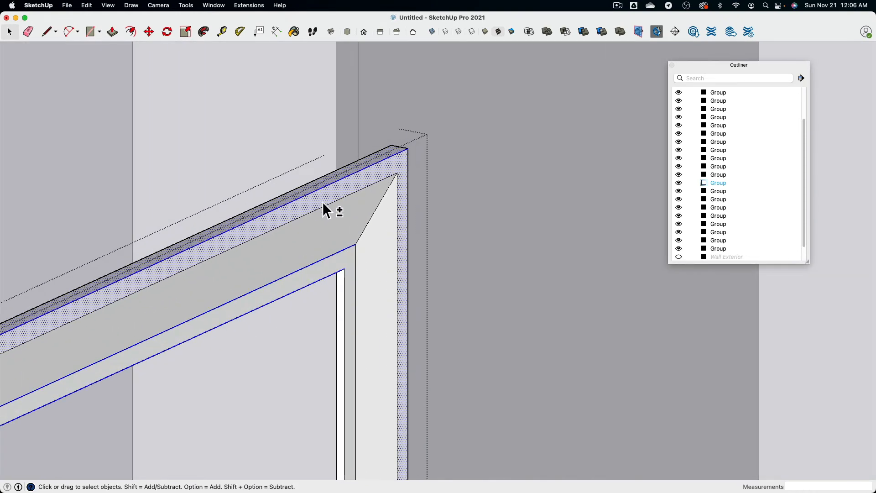
left_click(322, 202, "shift")
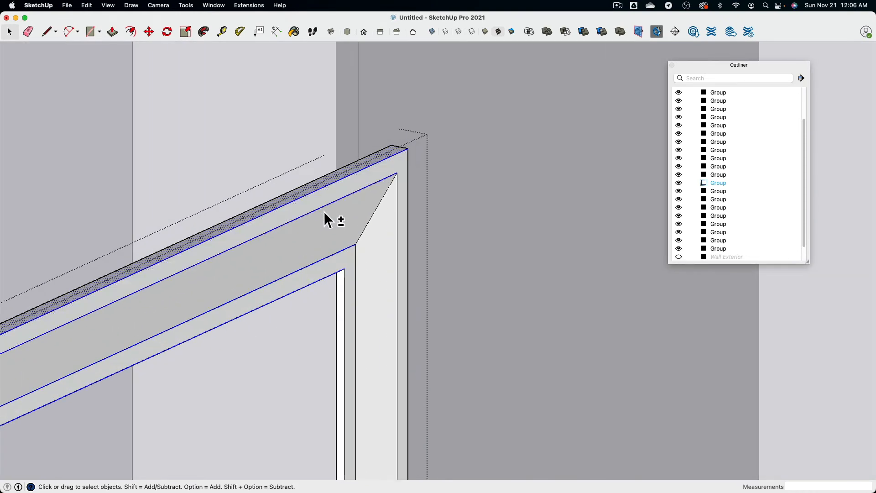
scroll(329, 219, "down", 4)
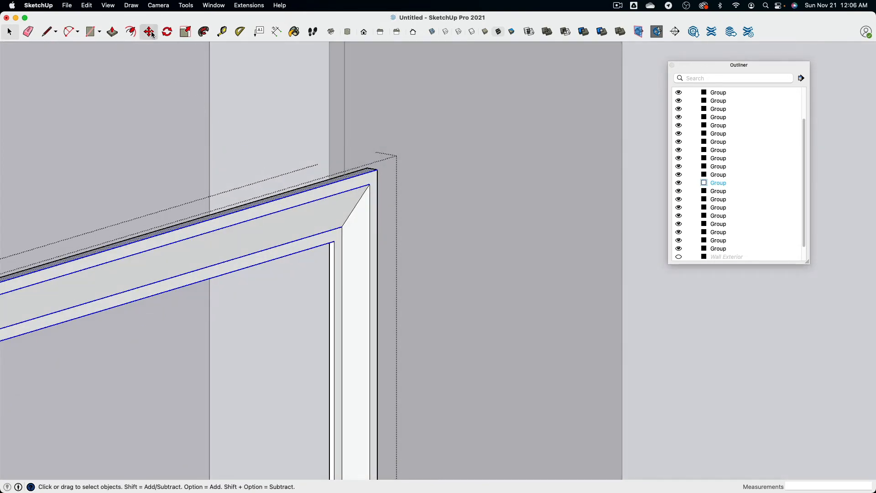
Move the casing's top member up about 2' 9/16", above the head of the narrow window opening.
left_click(151, 33)
left_click(194, 237)
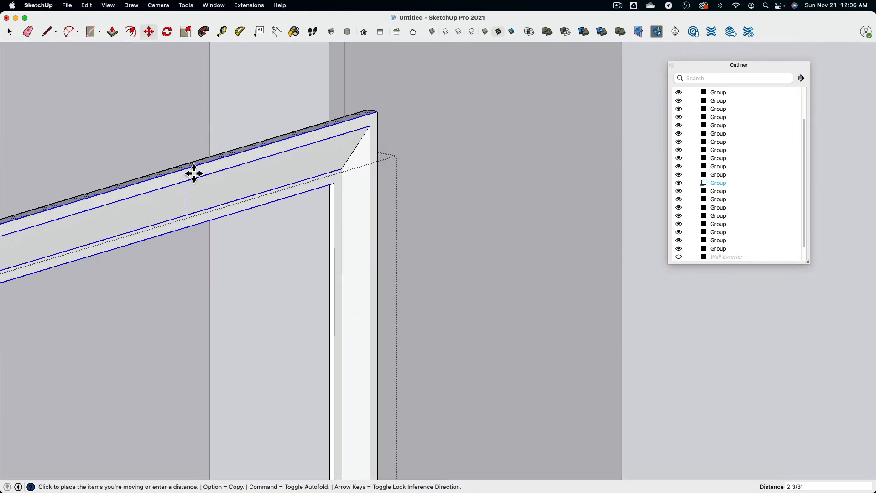
scroll(191, 174, "down", 2)
scroll(183, 153, "down", 2)
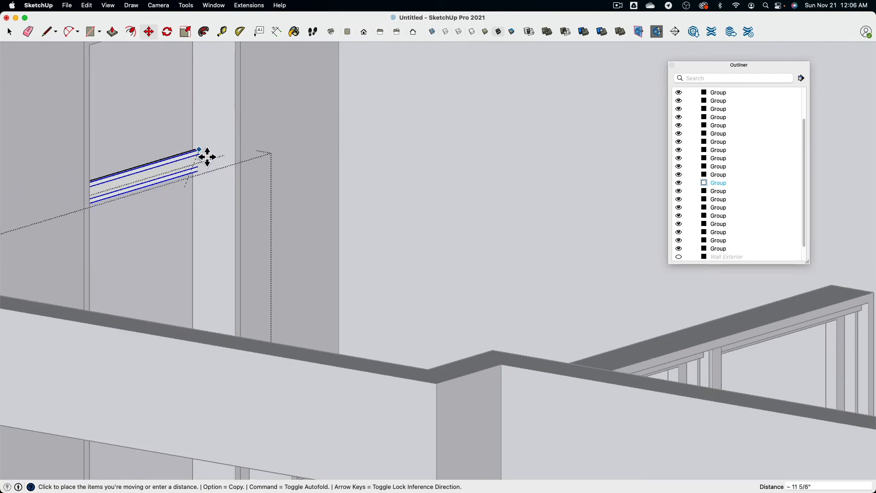
middle_click_drag(231, 178, 277, 347, "shift")
scroll(269, 308, "down", 1)
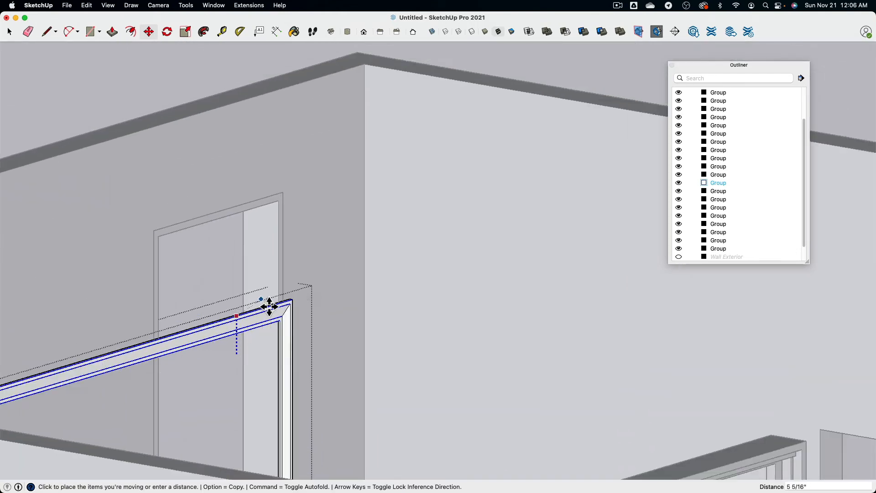
left_click(282, 172)
Lower the casing's top member about 2 9/16" so its inner edge meets the upper corner of the window opening.
scroll(290, 186, "up", 5)
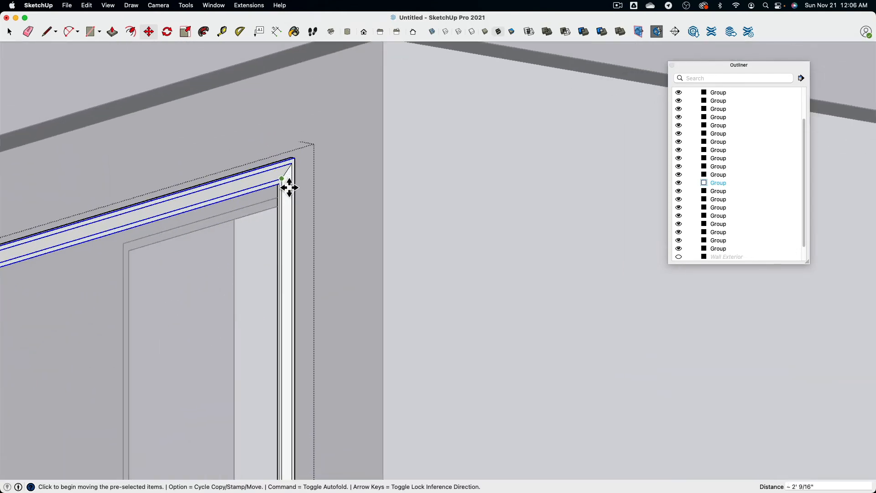
middle_click_drag(272, 254, 306, 114)
scroll(309, 110, "up", 1)
left_click(313, 101)
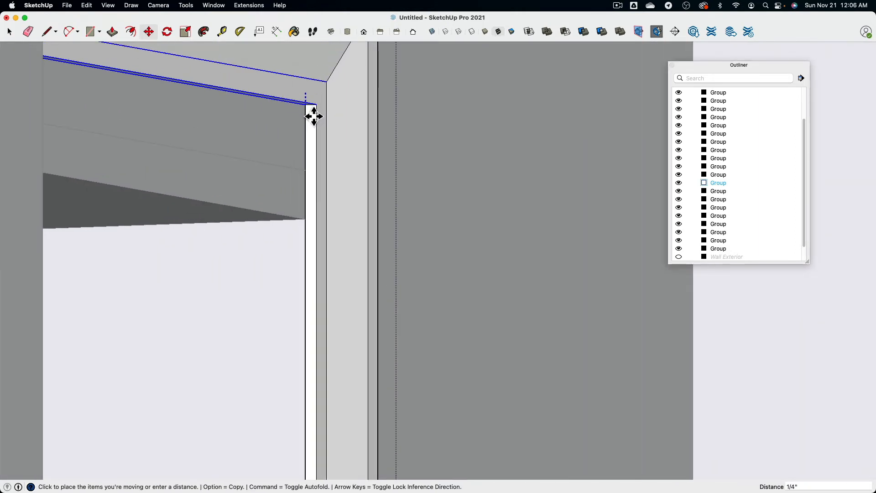
left_click(311, 228)
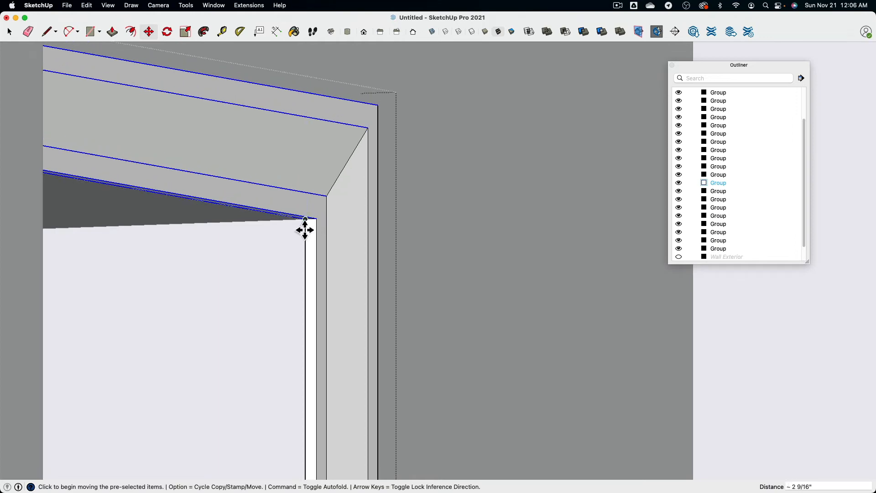
Try to move the inner face of the casing's far side member 11 3/16" toward the narrow window.
scroll(302, 229, "down", 3)
middle_click_drag(300, 231, 274, 274)
scroll(358, 231, "down", 3)
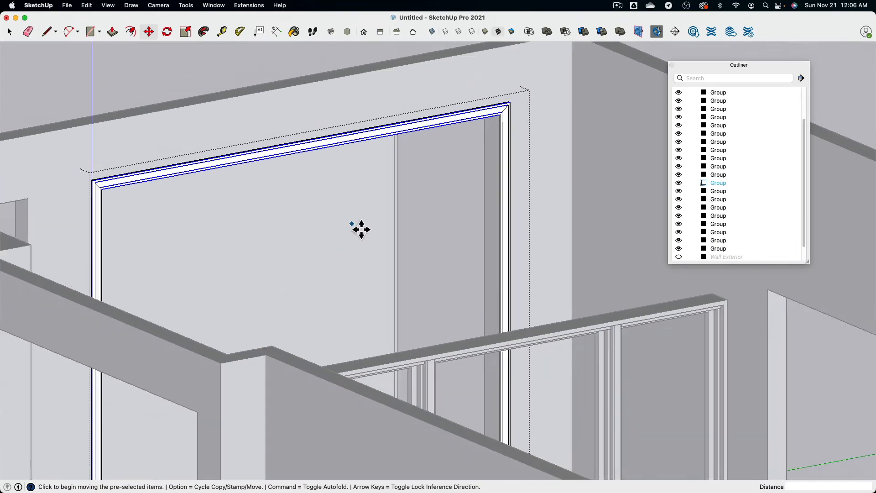
middle_click_drag(358, 231, 44, 74)
left_click(10, 33)
scroll(300, 144, "up", 6)
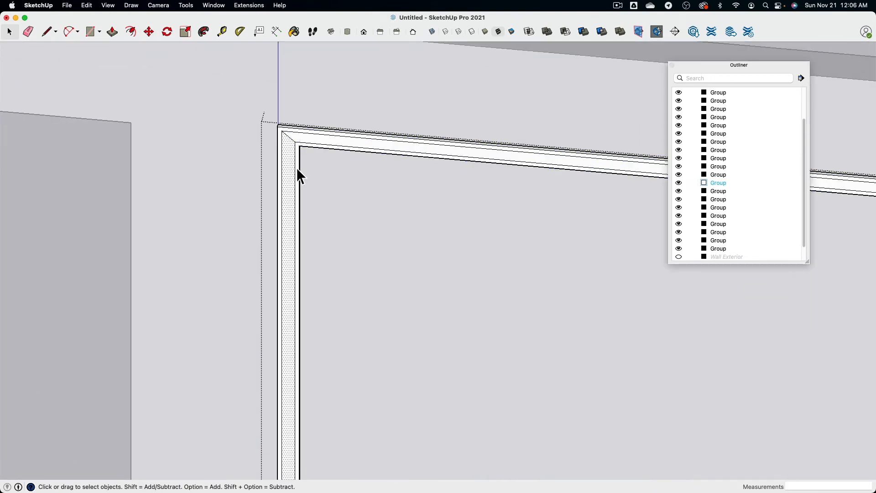
scroll(297, 168, "up", 2)
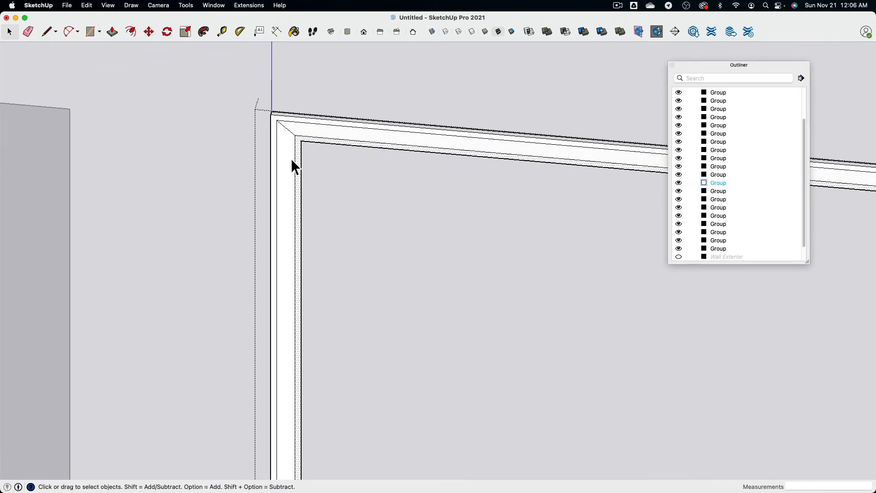
key("m")
left_click(303, 209)
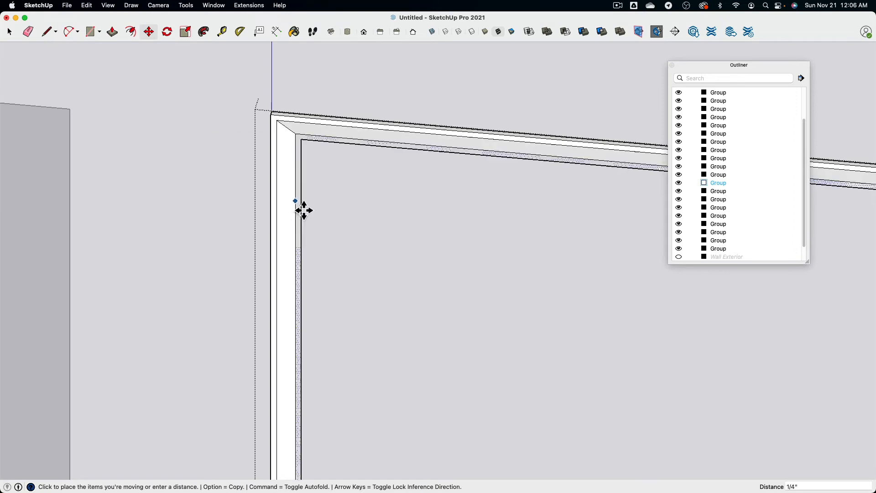
left_click(436, 223)
scroll(433, 221, "down", 3)
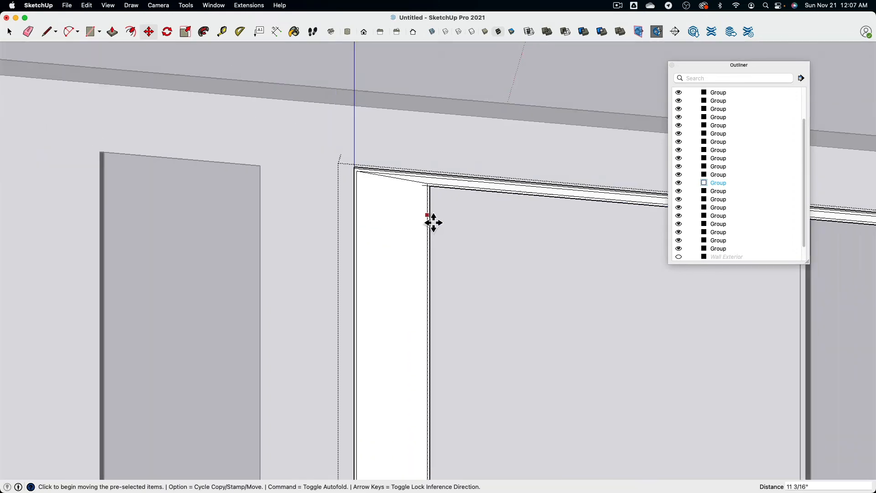
Select all the long faces of the casing's far side member, including the outer side face.
middle_click_drag(432, 220, 137, 114)
left_click(11, 33)
scroll(433, 221, "up", 10)
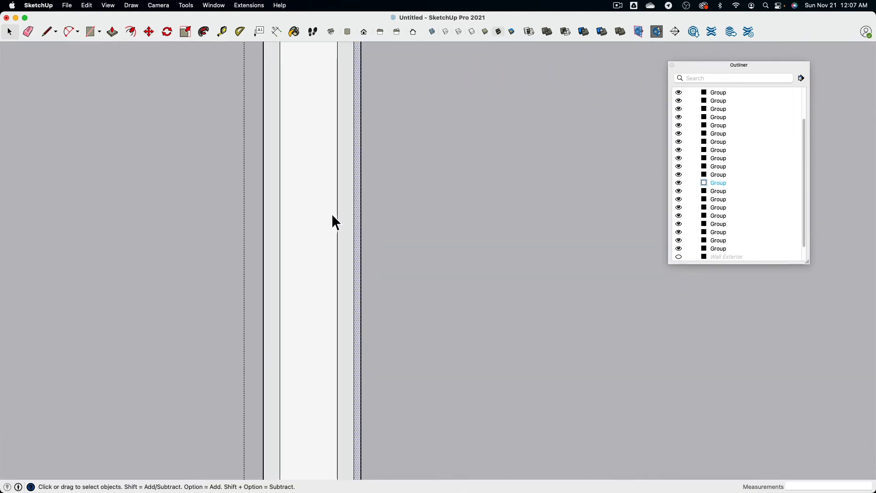
scroll(312, 215, "down", 3)
middle_click_drag(309, 221, 262, 251)
scroll(167, 252, "up", 3)
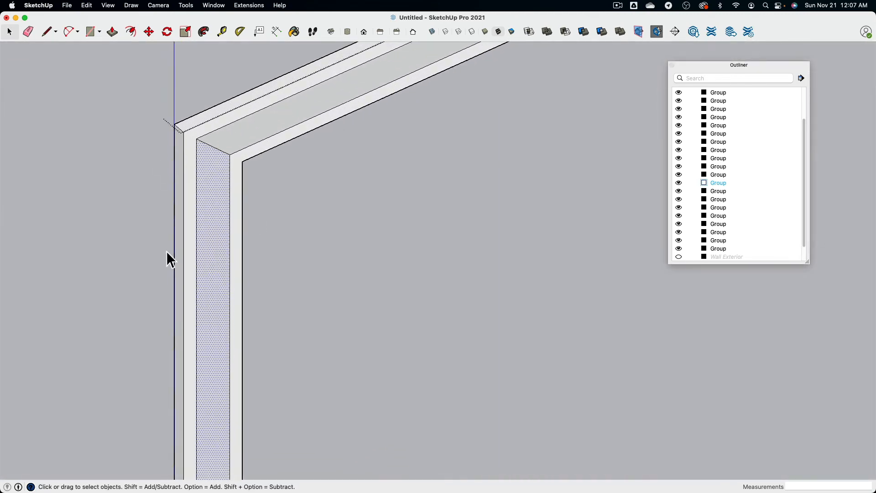
left_click(181, 225, "shift")
scroll(182, 219, "down", 2)
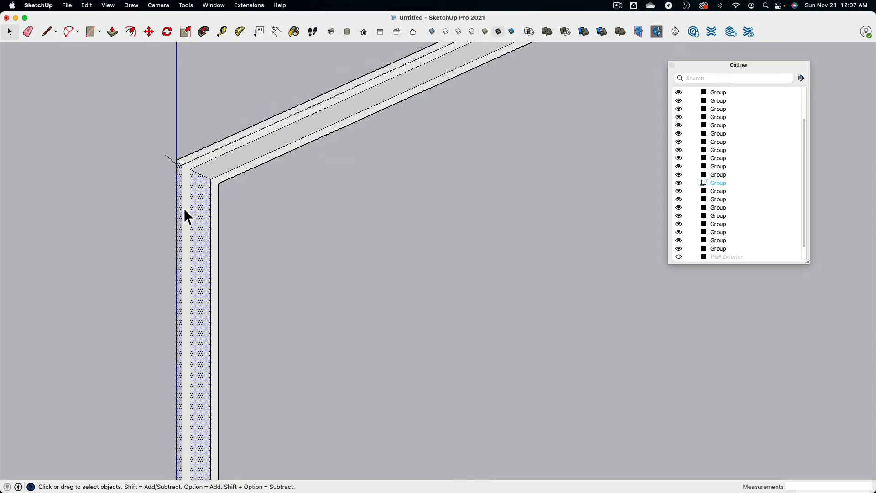
scroll(214, 223, "down", 3)
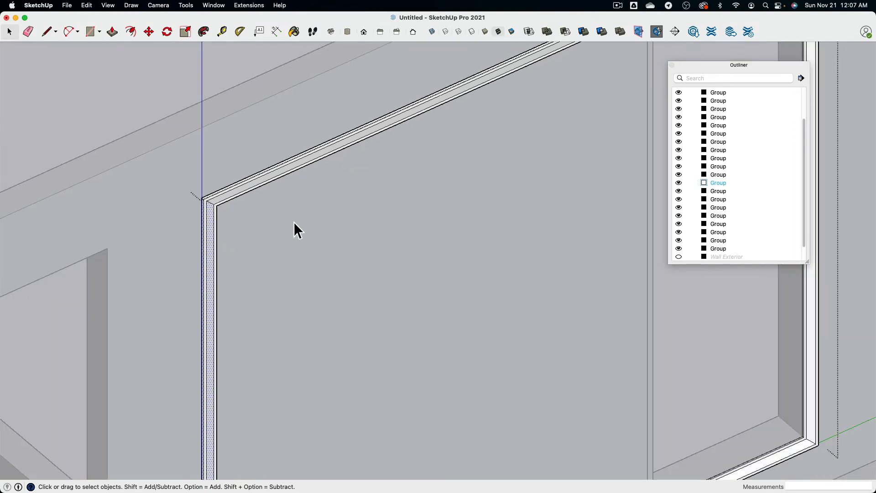
scroll(234, 227, "up", 1)
Move the casing's far side member along the green axis until it stands close to the narrow window opening.
left_click(148, 36)
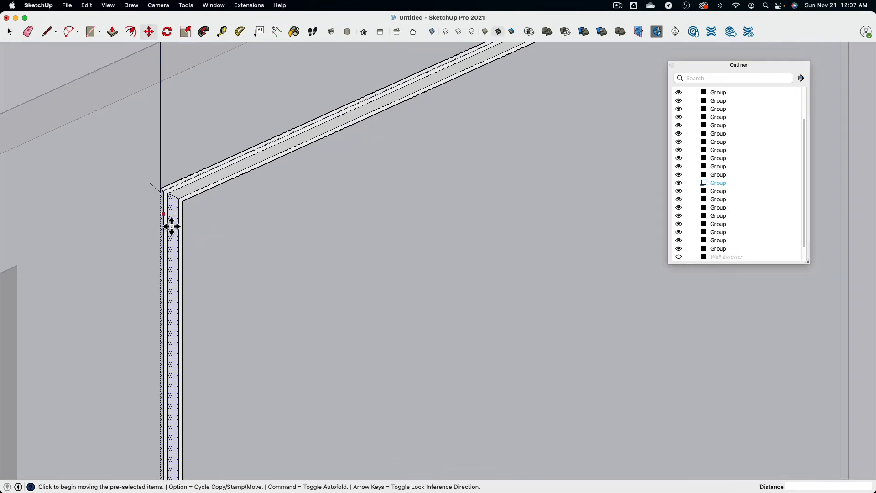
left_click(185, 244)
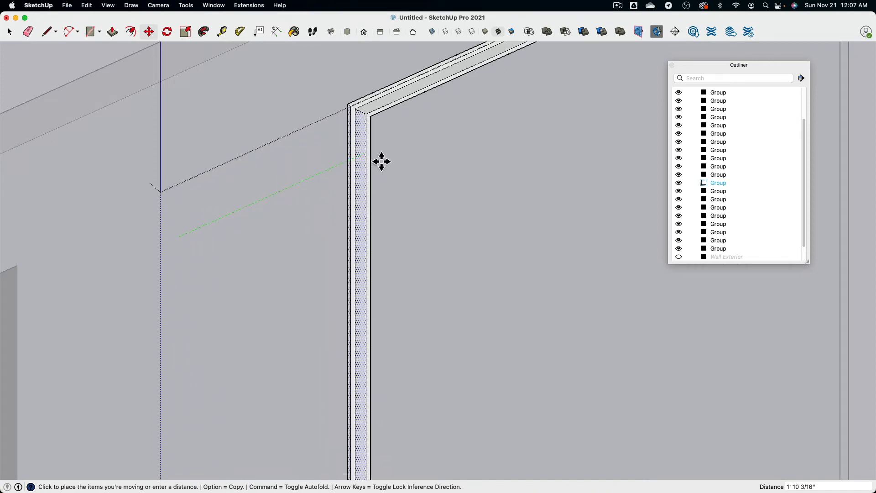
left_click(415, 142)
middle_click_drag(416, 146, 221, 251, "shift")
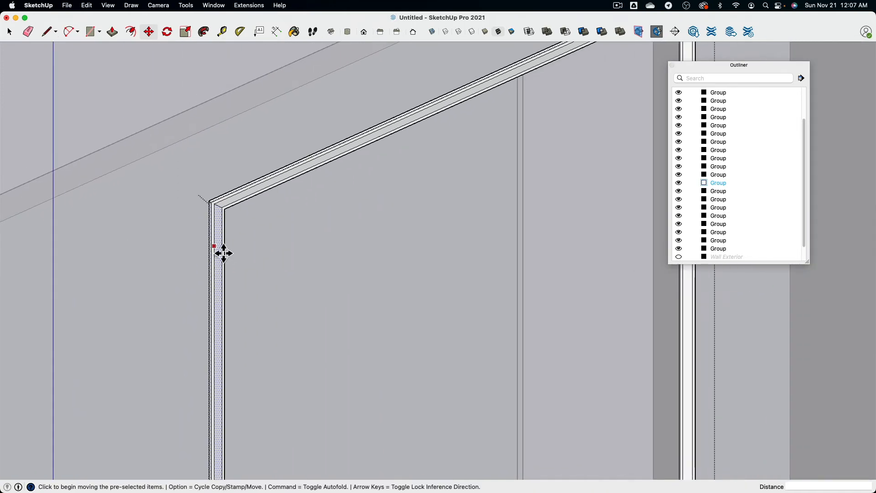
left_click(209, 201)
left_click(511, 116)
Shift the casing's side member about 1 5/16" so its inner edge meets the lower corner of the window opening.
scroll(345, 84, "up", 3)
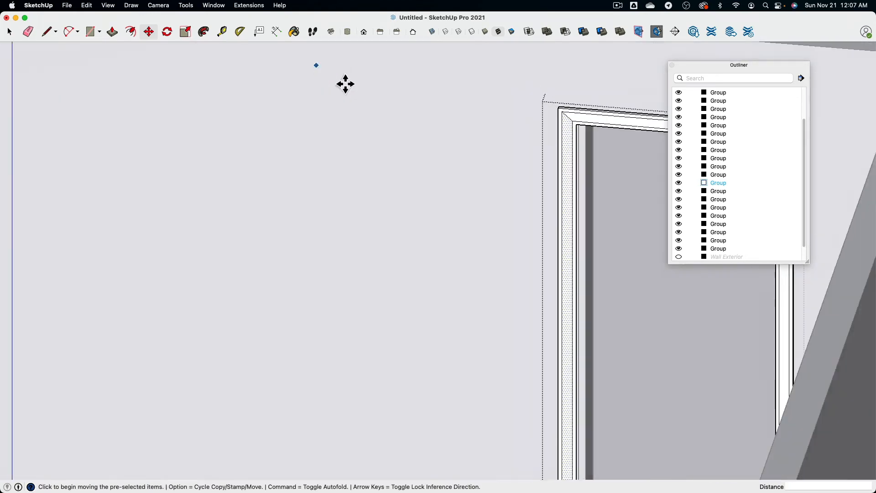
scroll(597, 147, "up", 2)
scroll(595, 247, "down", 2)
middle_click_drag(594, 246, 552, 387)
middle_click_drag(552, 388, 557, 166, "shift")
scroll(533, 301, "up", 2)
middle_click_drag(533, 300, 522, 345)
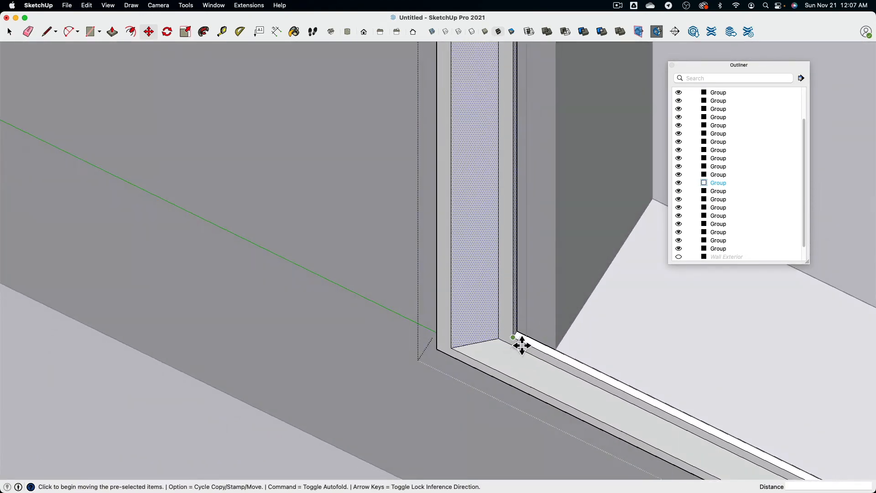
left_click(526, 339)
left_click(563, 356)
scroll(479, 288, "down", 5)
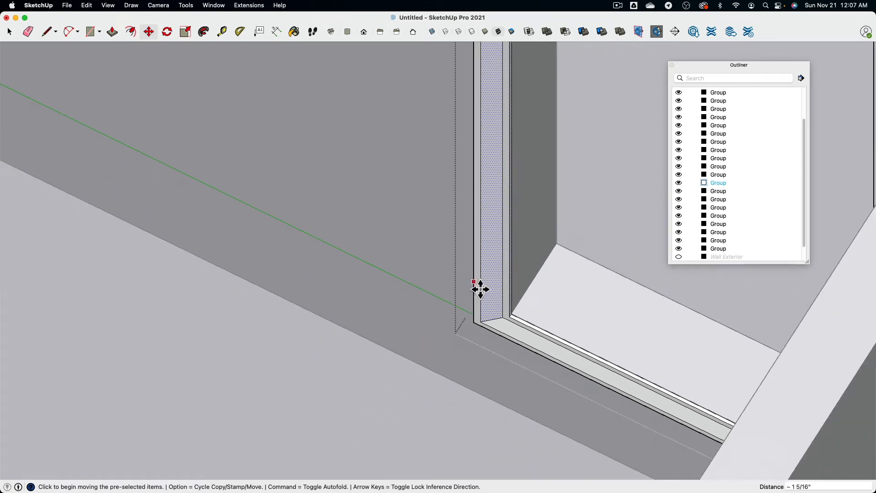
Close the casing group and delete the outer frame around the copied three-part window inside the room.
scroll(205, 164, "down", 2)
left_click(8, 33)
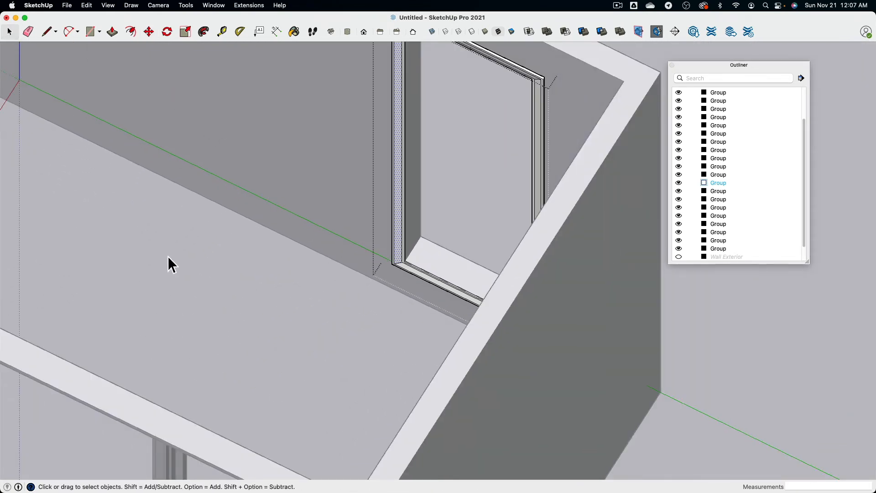
middle_click_drag(168, 260, 405, 239)
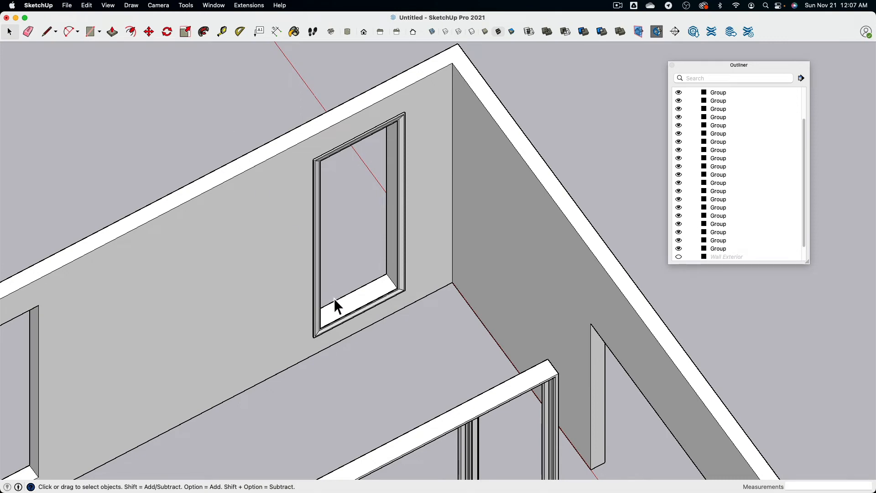
middle_click_drag(336, 302, 391, 254)
scroll(397, 303, "down", 2)
scroll(413, 273, "up", 5)
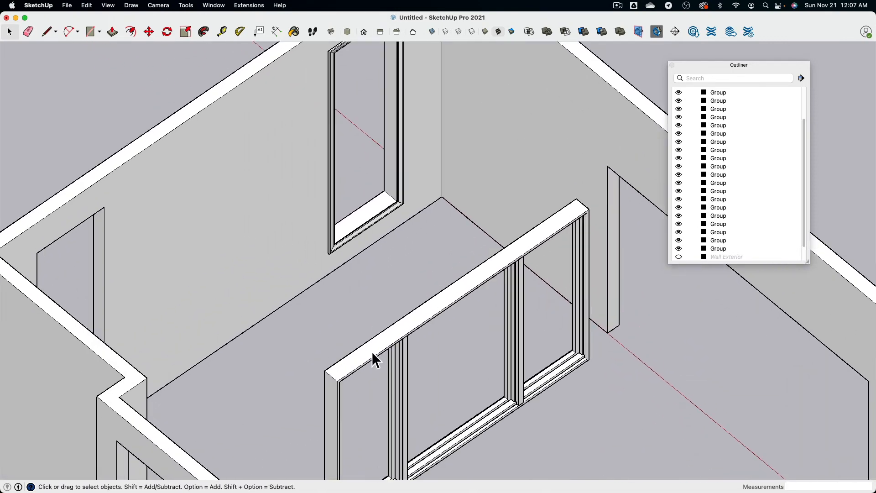
left_click(375, 358)
key("Delete")
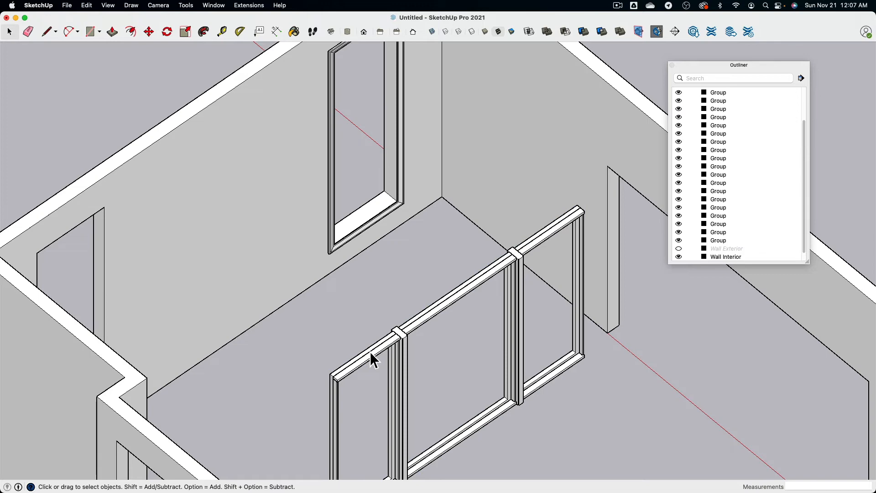
Delete the copied window's far side pane, the divider beside it and the middle pane, keeping the pane nearest the room corner.
middle_click_drag(374, 360, 296, 325)
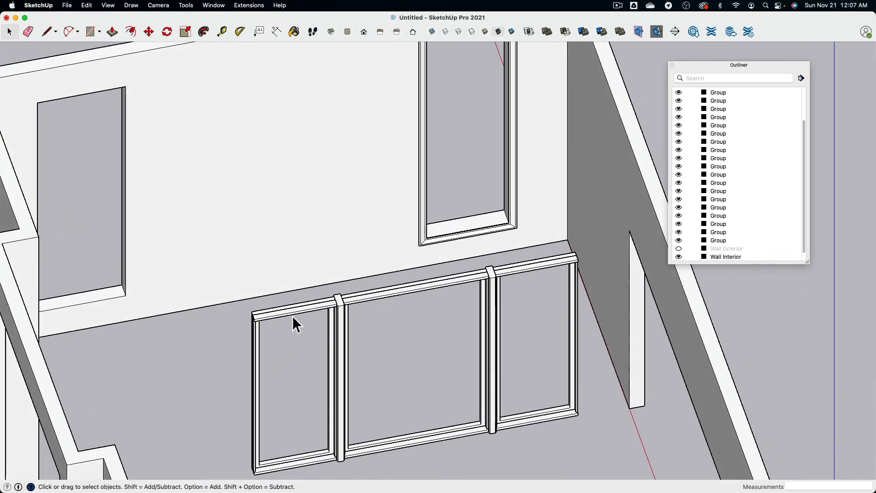
left_click(293, 317)
middle_click_drag(235, 356, 213, 410)
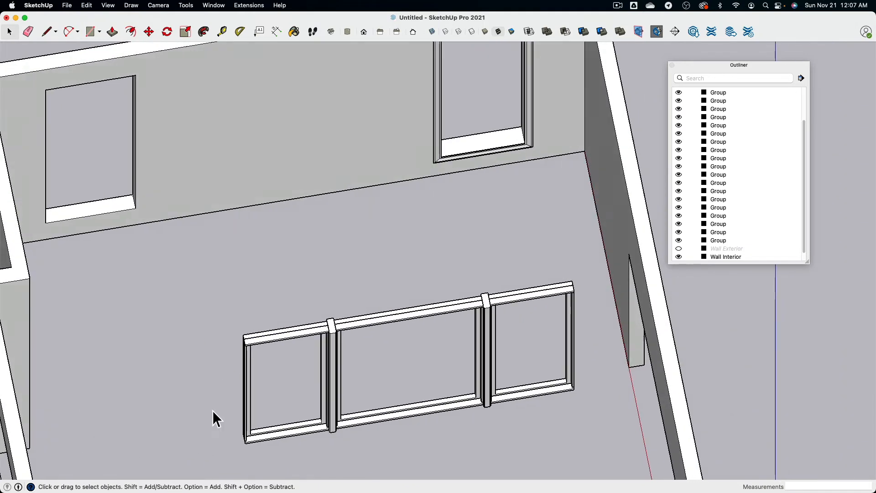
left_click_drag(346, 491, 361, 457)
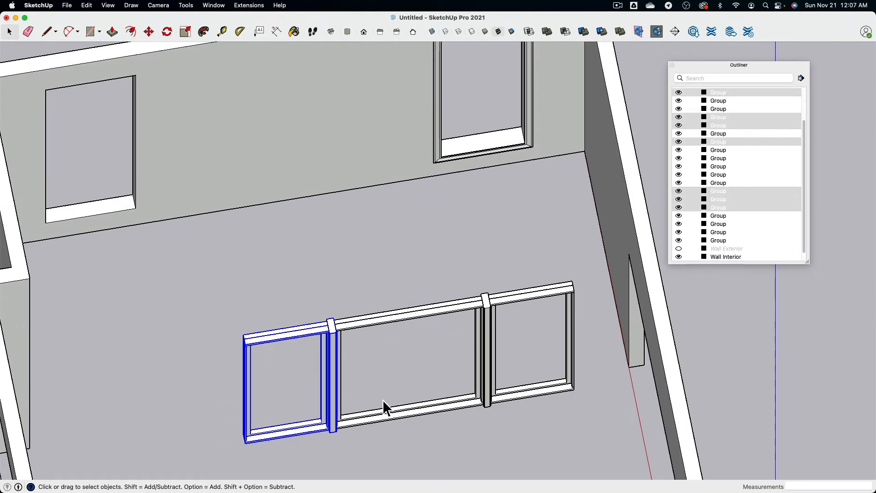
left_click_drag(382, 400, 354, 321)
left_click_drag(205, 452, 207, 447)
key("Delete")
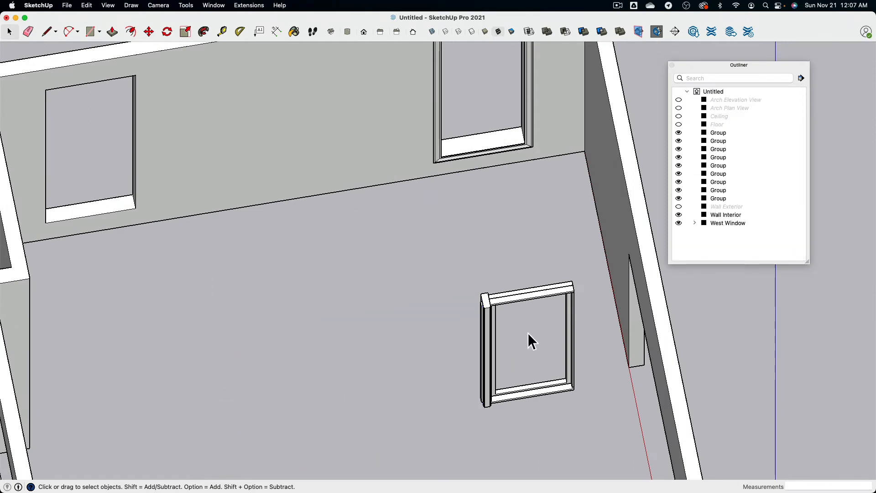
Delete the leftover vertical frame member of the middle pane on the outer side of the remaining divider.
scroll(498, 324, "up", 3)
left_click(461, 313)
left_click(451, 297)
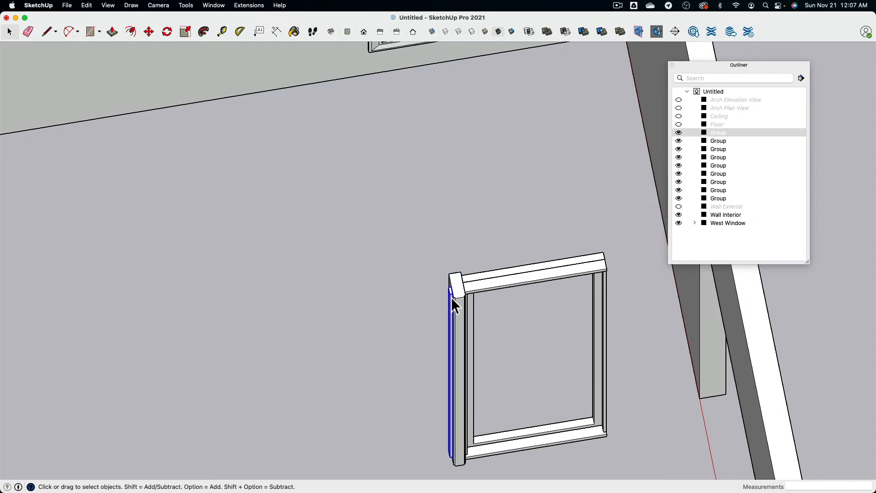
key("Delete")
scroll(544, 343, "down", 3)
Select all frame members of the remaining window pane, leaving the thick divider post out of the selection.
middle_click_drag(544, 342, 586, 299)
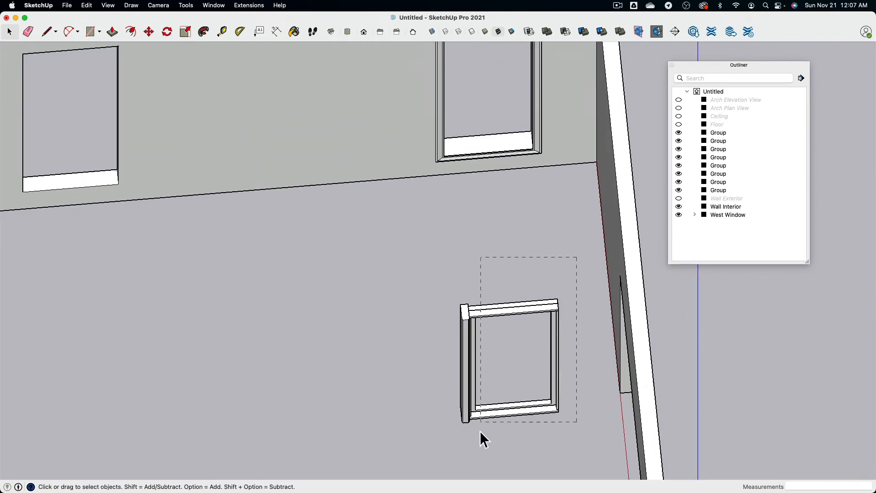
left_click_drag(471, 435, 469, 434)
middle_click_drag(498, 434, 557, 358)
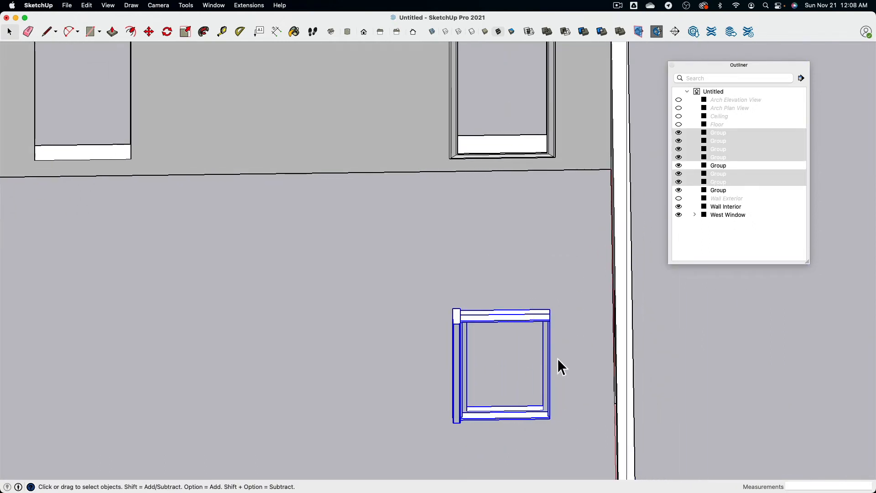
left_click(571, 278)
left_click_drag(464, 443, 464, 442)
middle_click_drag(481, 438, 439, 371)
scroll(436, 369, "up", 3)
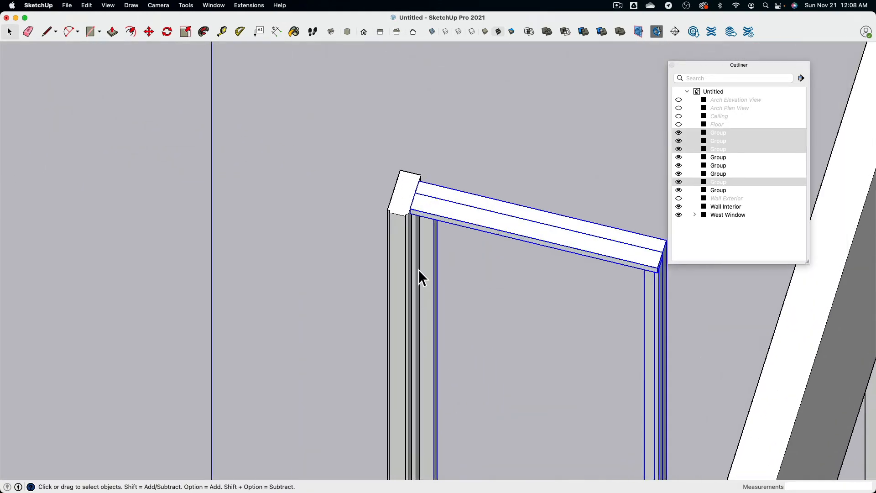
left_click(420, 286, "shift")
scroll(420, 288, "down", 3)
middle_click_drag(381, 366, 620, 385)
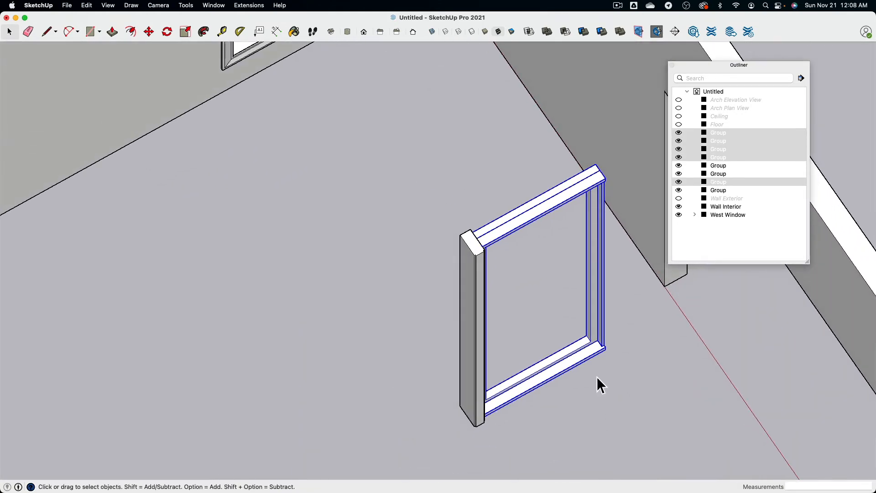
Move the selected pane frame about 7' 7 5/16" from its lower corner to the lower corner of the narrow window opening.
scroll(597, 375, "down", 3)
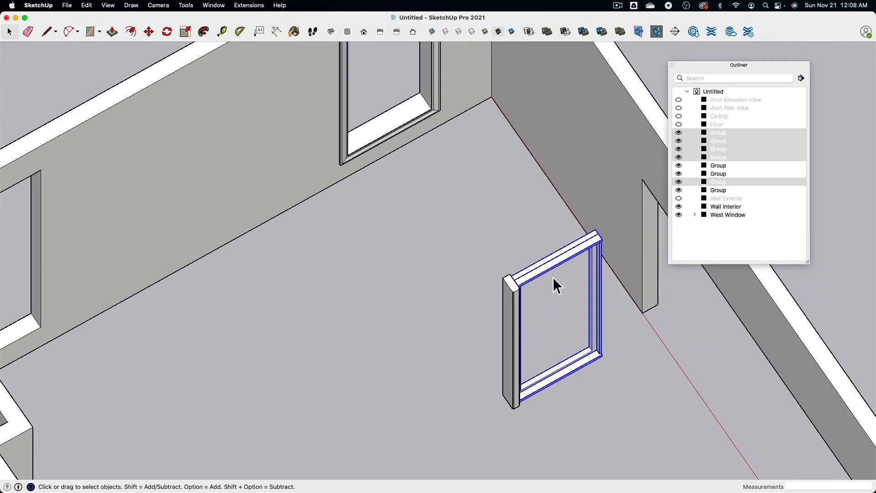
mouse_move(526, 244)
middle_mouse_down("shift")
mouse_move(490, 311)
mouse_move(751, 356)
mouse_move(313, 403)
middle_mouse_up("shift")
scroll(448, 318, "down", 3)
middle_click_drag(493, 271, 222, 318, "shift")
scroll(436, 354, "up", 6)
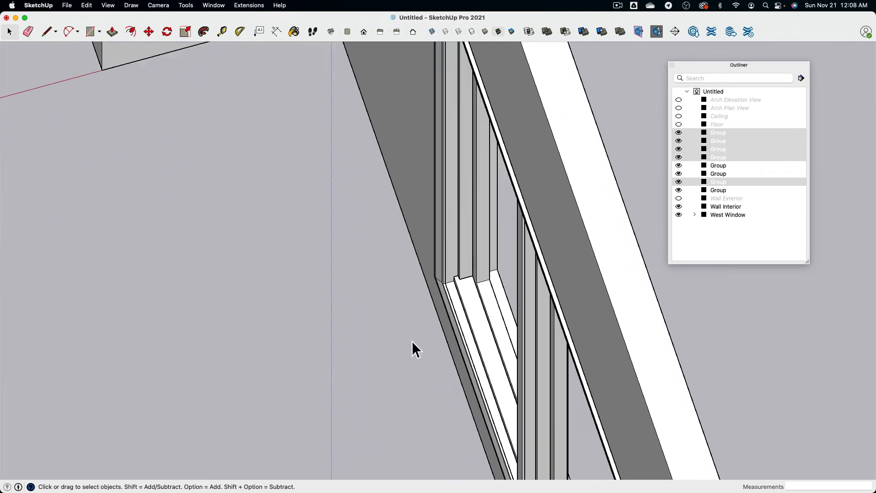
scroll(460, 285, "down", 8)
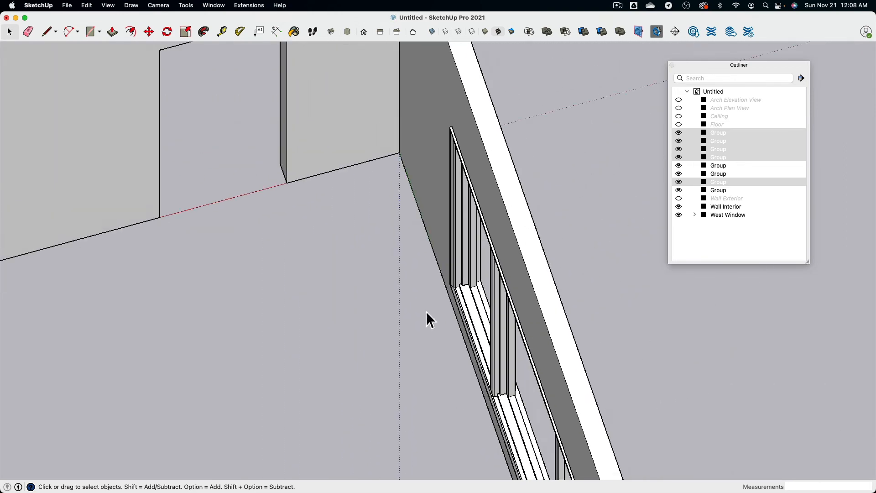
middle_click_drag(426, 317, 662, 165)
middle_click_drag(225, 294, 486, 246, "shift")
middle_click_drag(260, 247, 412, 230)
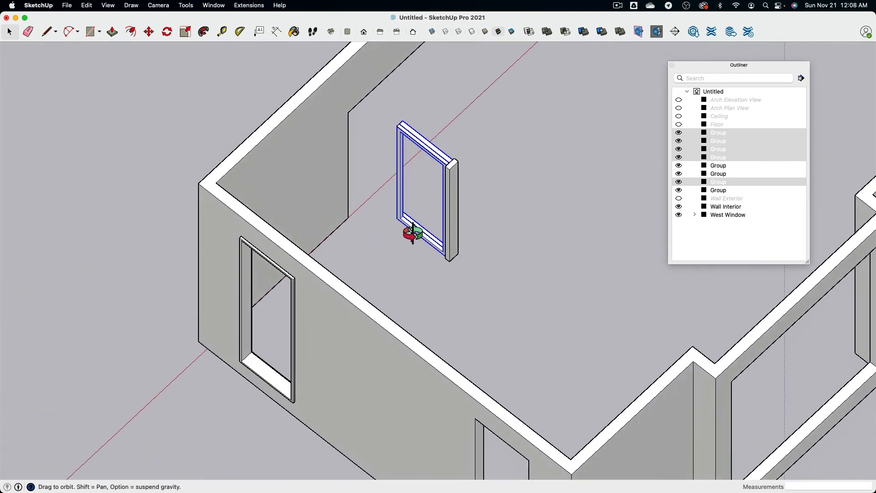
scroll(406, 215, "up", 2)
left_click(149, 31)
scroll(385, 214, "up", 3)
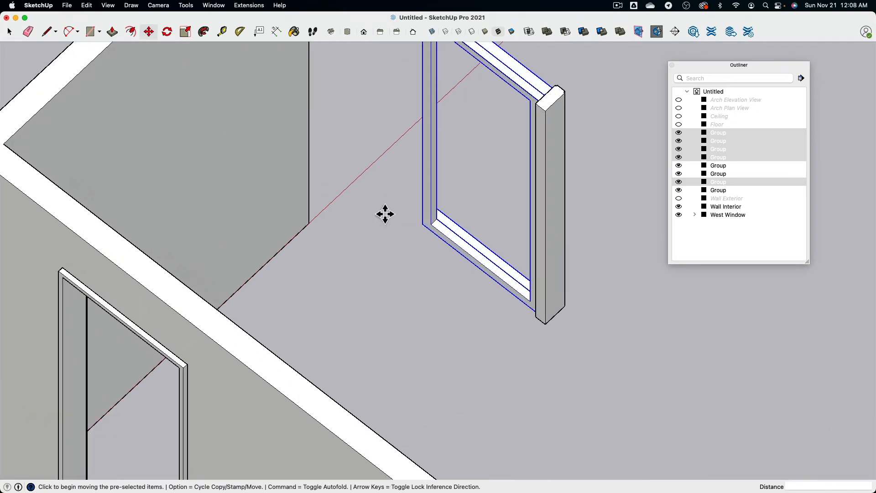
scroll(339, 293, "down", 2)
middle_click_drag(339, 293, 549, 191, "shift")
scroll(405, 345, "up", 7)
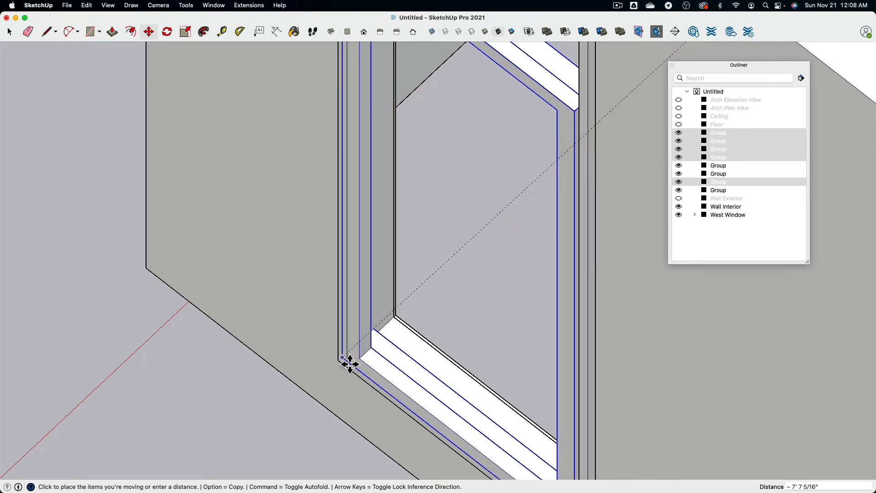
middle_click_drag(349, 362, 456, 333)
scroll(356, 400, "up", 2)
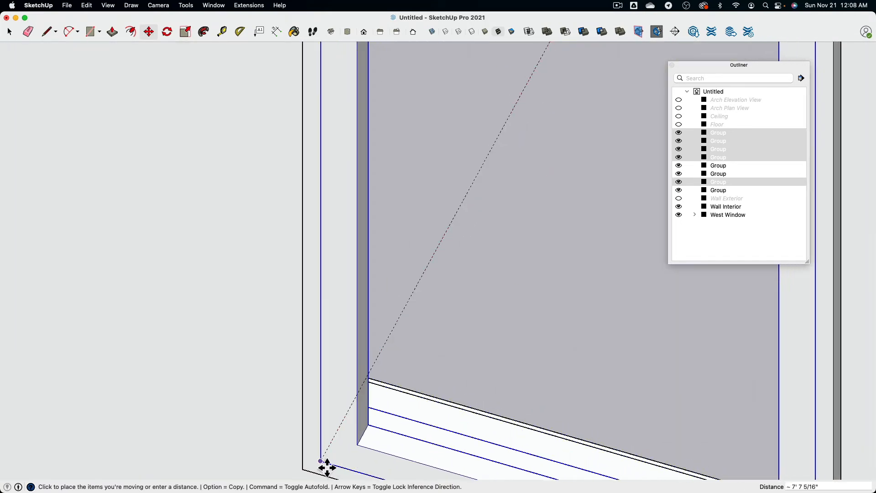
left_click(321, 460)
Switch to Finder, examine the Window + Casing + Baseboard reference image for the frame's depth offsets, and return to SketchUp.
scroll(361, 365, "down", 5)
middle_click_drag(365, 361, 317, 336)
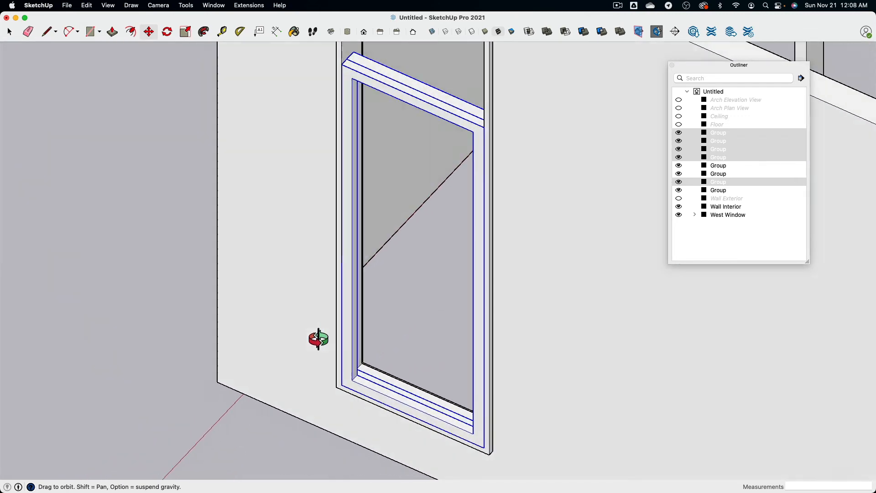
scroll(356, 423, "up", 3)
middle_click_drag(501, 305, 326, 325)
key("shift+super+2")
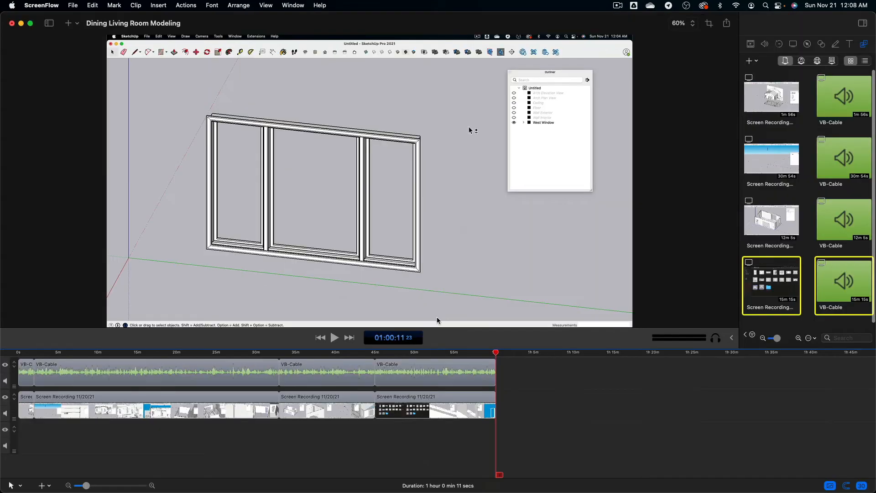
key("super+Tab")
key("super+Tab")
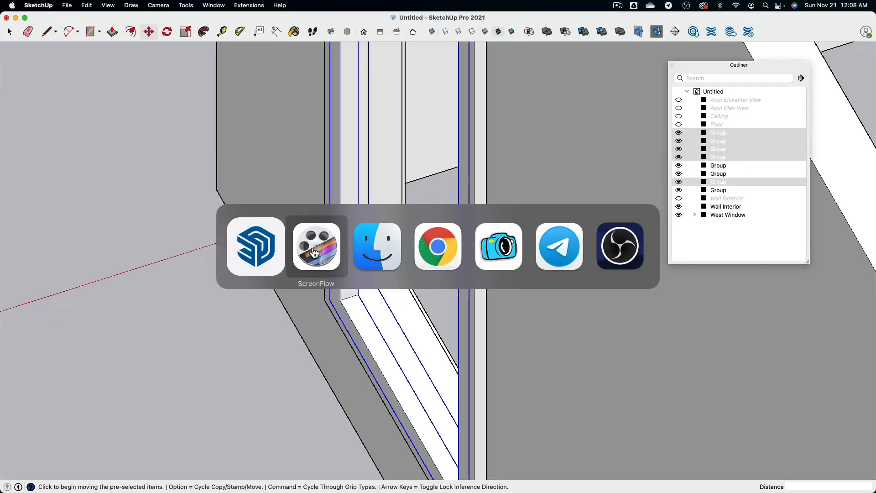
left_click(371, 249)
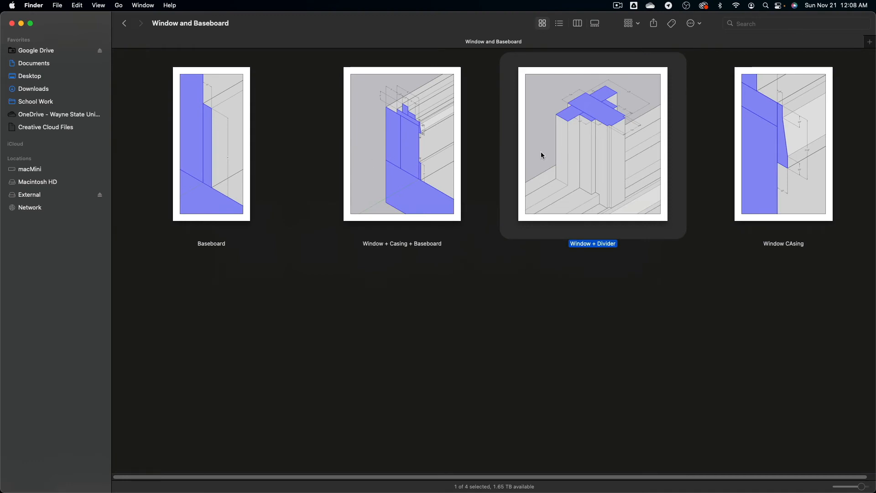
left_click(411, 155)
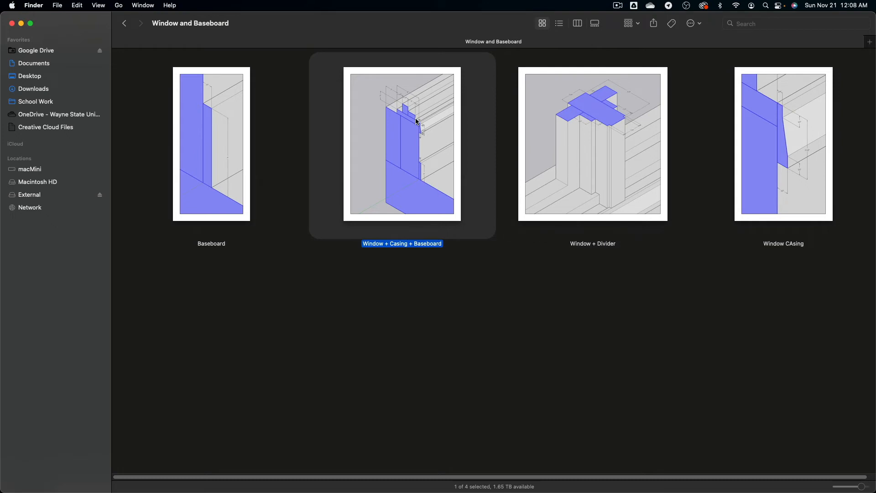
key("space")
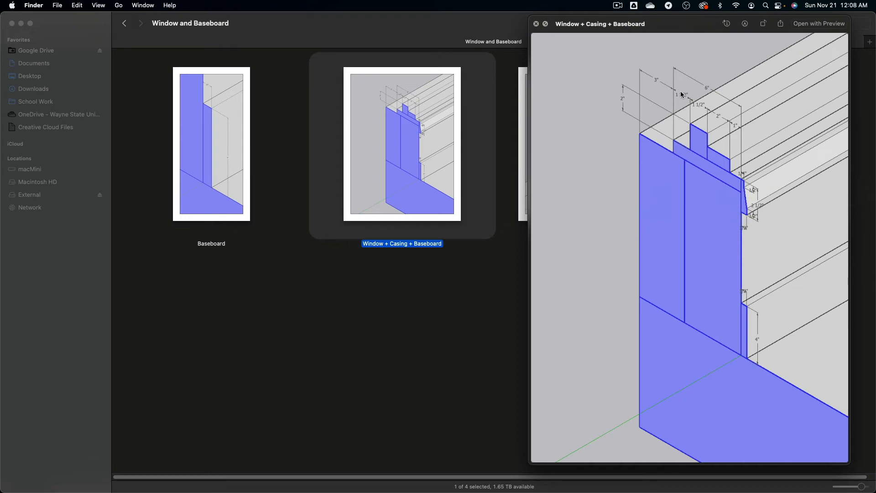
key("space")
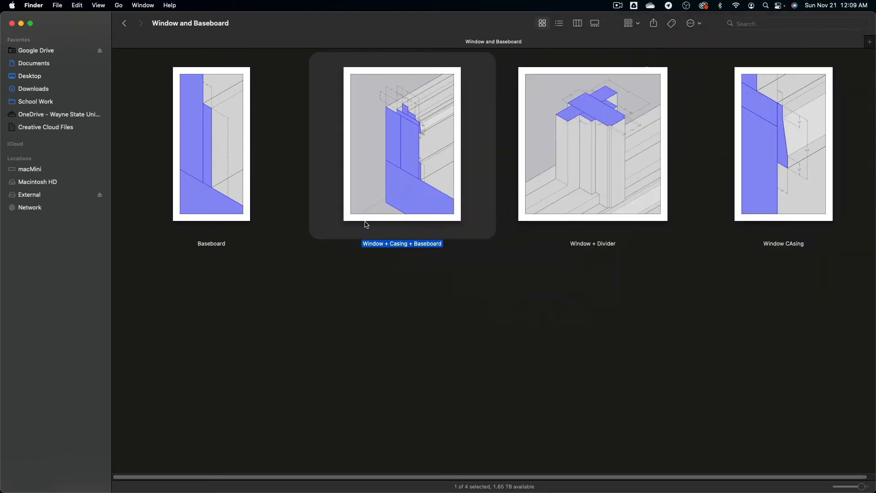
key("super+Tab")
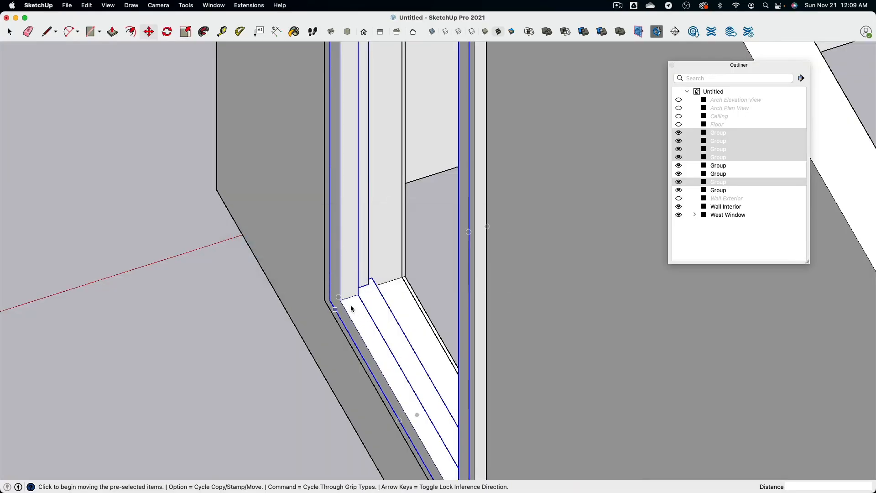
Move the selected pane frame 1" through the window opening's depth, toward the casing on the room side.
mouse_move(351, 308)
middle_mouse_down()
mouse_move(303, 293)
mouse_move(385, 226)
middle_mouse_up()
scroll(385, 230, "up", 5)
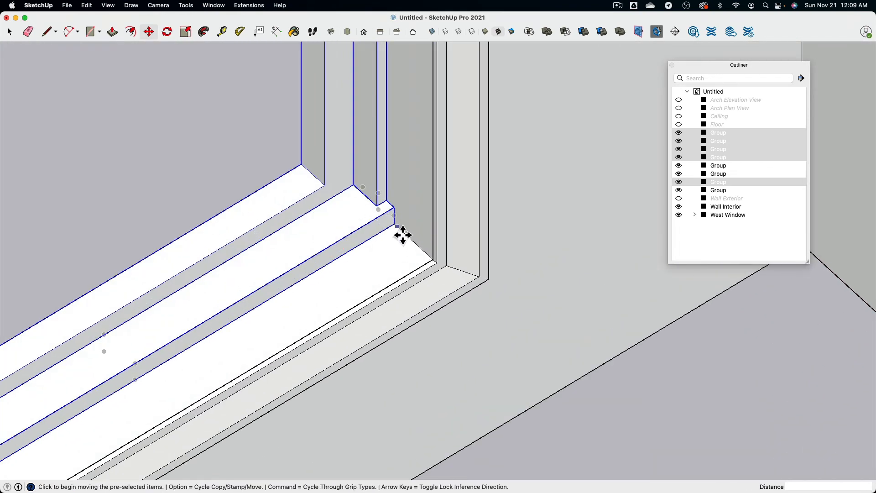
left_click(403, 233)
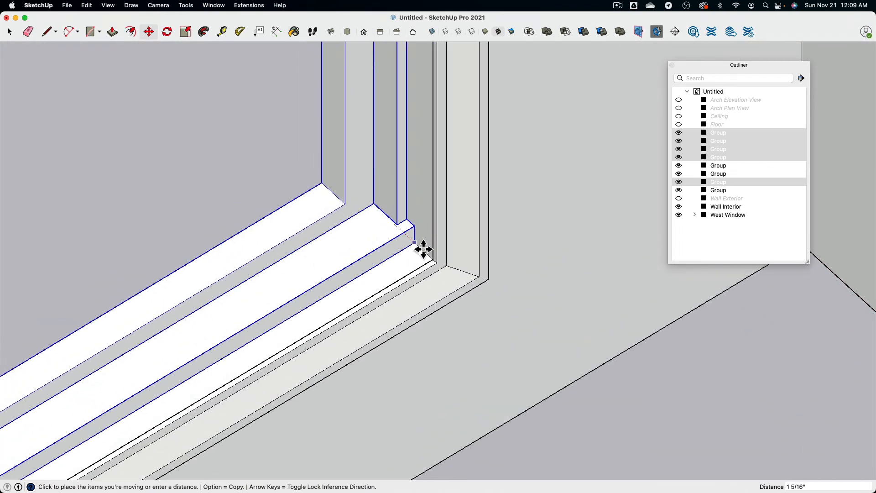
left_click(440, 269)
left_click(438, 267)
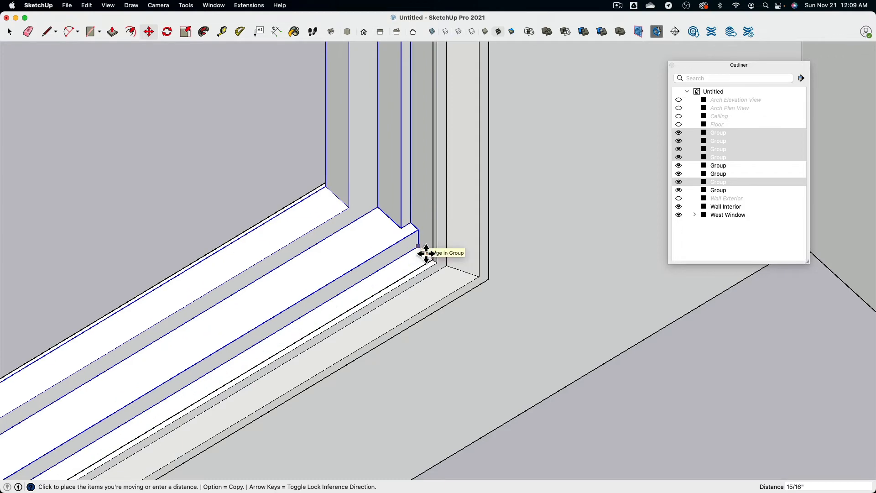
type("1")
key("Return")
scroll(430, 254, "down", 5)
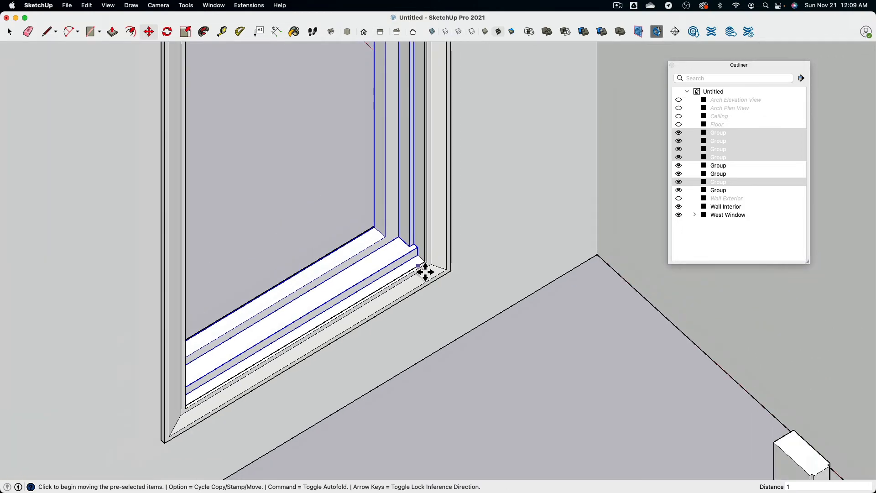
middle_click_drag(424, 268, 541, 268)
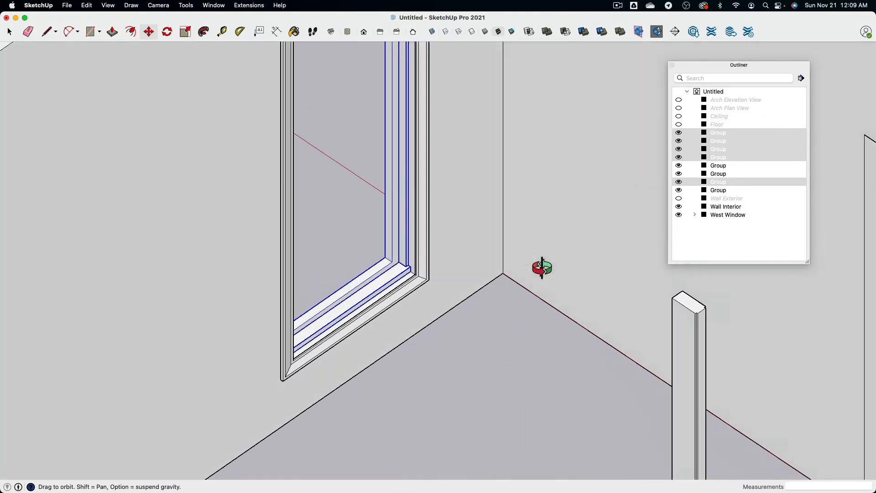
Measure the width of the lower frame ledge at the window's bottom corner from the exterior side.
middle_click_drag(413, 244, 547, 246)
scroll(312, 255, "up", 3)
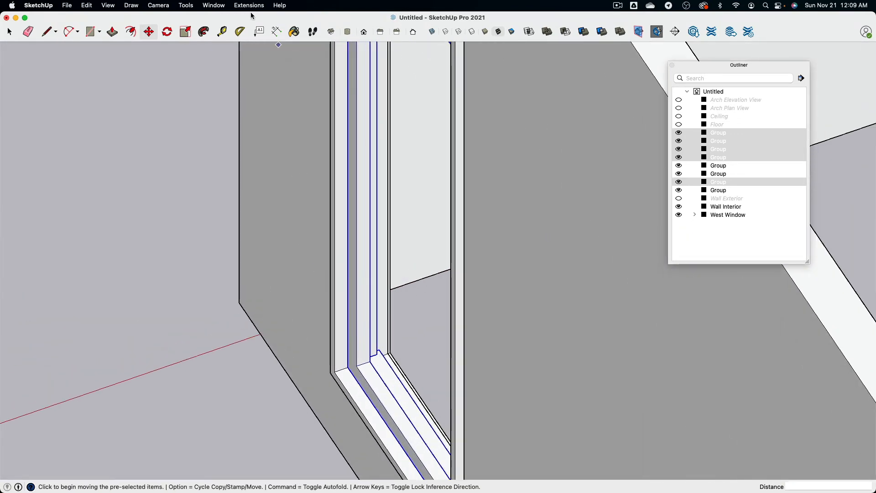
left_click(221, 32)
scroll(372, 390, "up", 2)
left_click(358, 439)
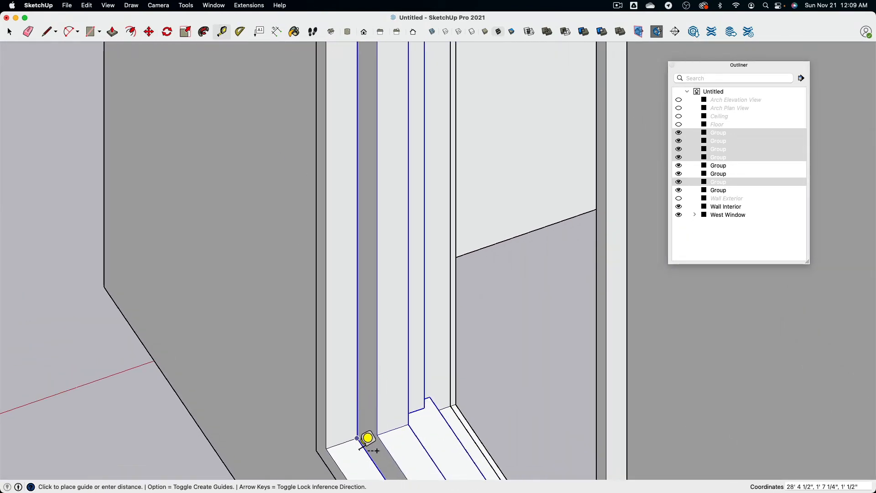
left_click(337, 445)
scroll(440, 272, "down", 8)
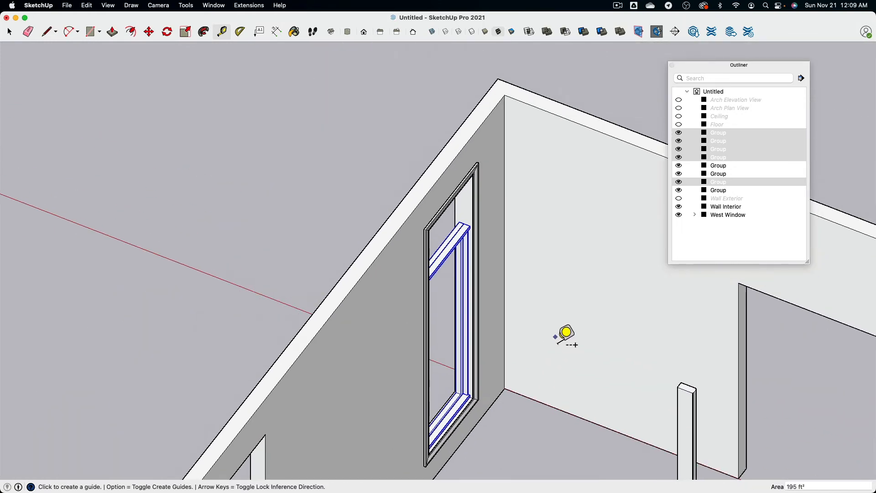
Rotate the freestanding vertical post about its midpoint so it lies horizontally, parallel to the window wall.
middle_click_drag(565, 338, 261, 244)
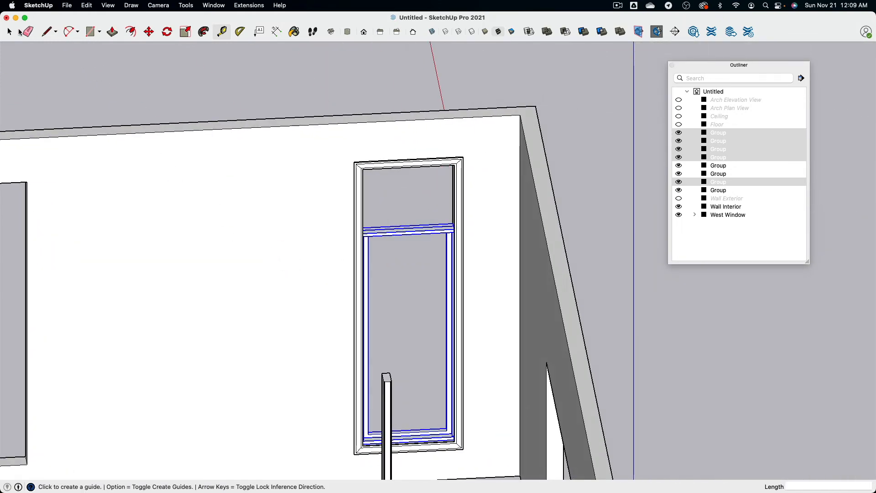
left_click(10, 31)
middle_click_drag(439, 474, 456, 380, "shift")
left_click(404, 294)
scroll(404, 294, "down", 4)
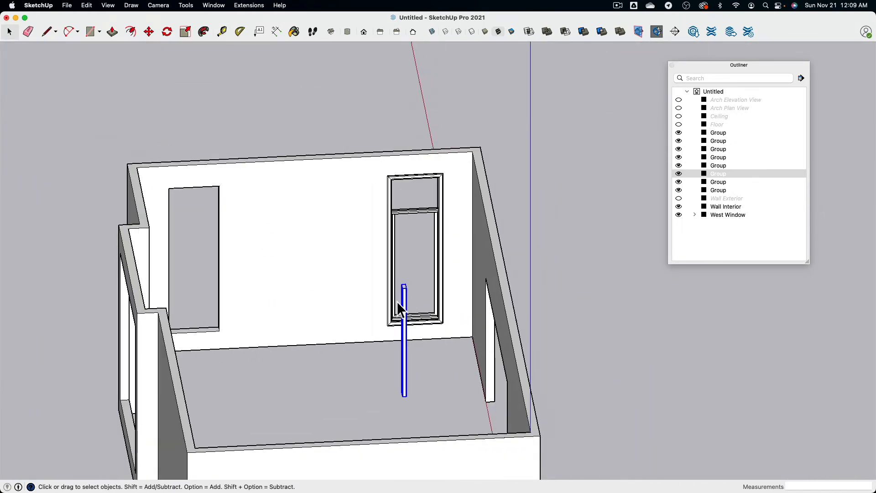
left_click(166, 33)
scroll(407, 356, "up", 5)
left_click(410, 368)
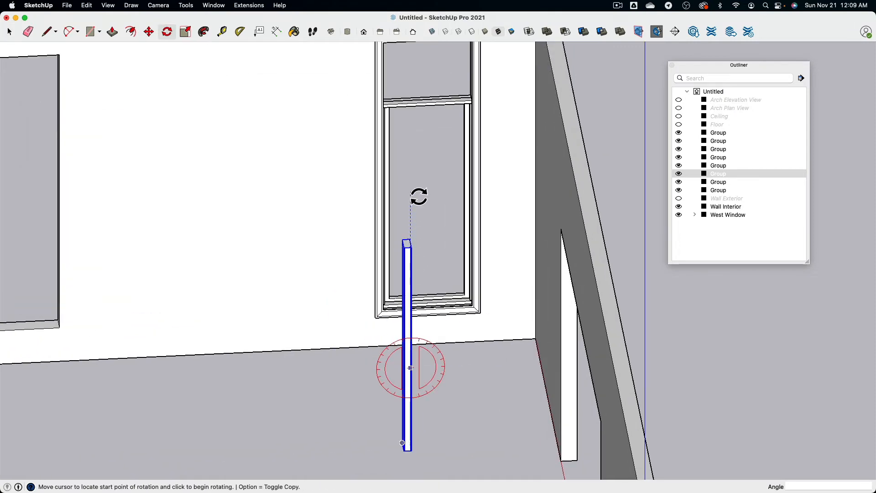
left_click(416, 198)
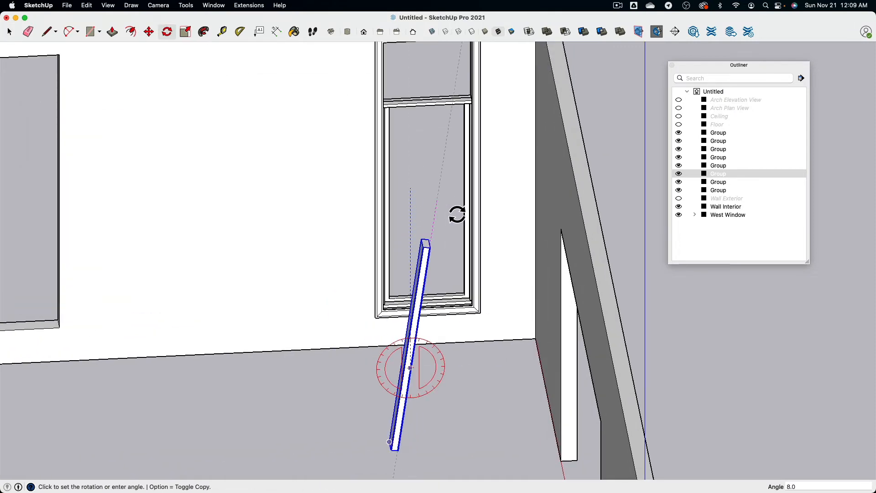
left_click(508, 370)
middle_click_drag(262, 205, 407, 242)
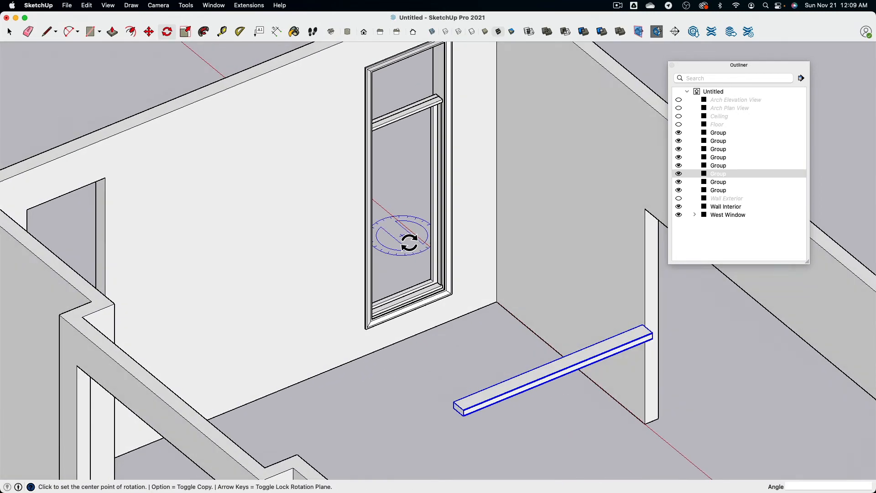
Hide the casing trim group around the interior side of the tall window.
scroll(406, 239, "down", 2)
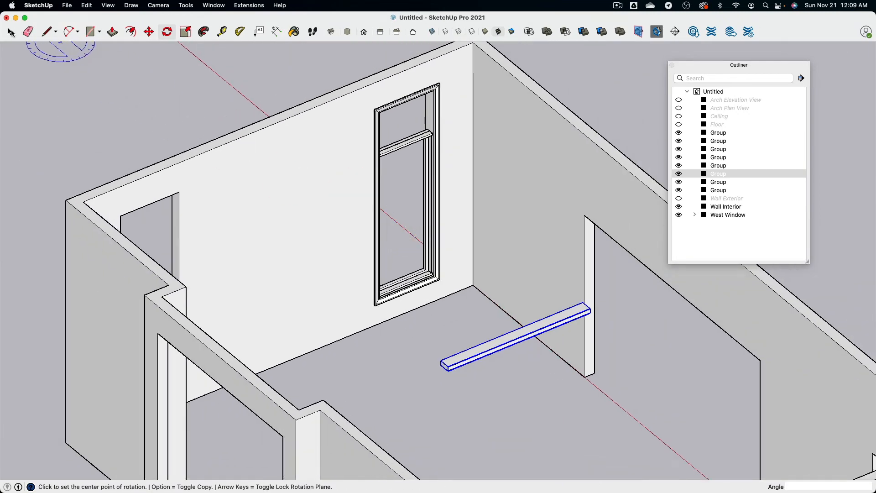
scroll(445, 182, "up", 6)
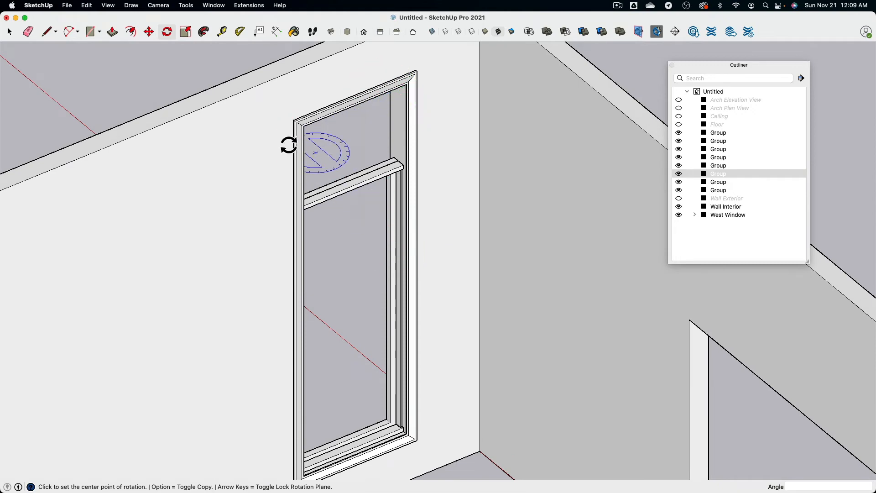
middle_click_drag(289, 145, 322, 104)
left_click(11, 28)
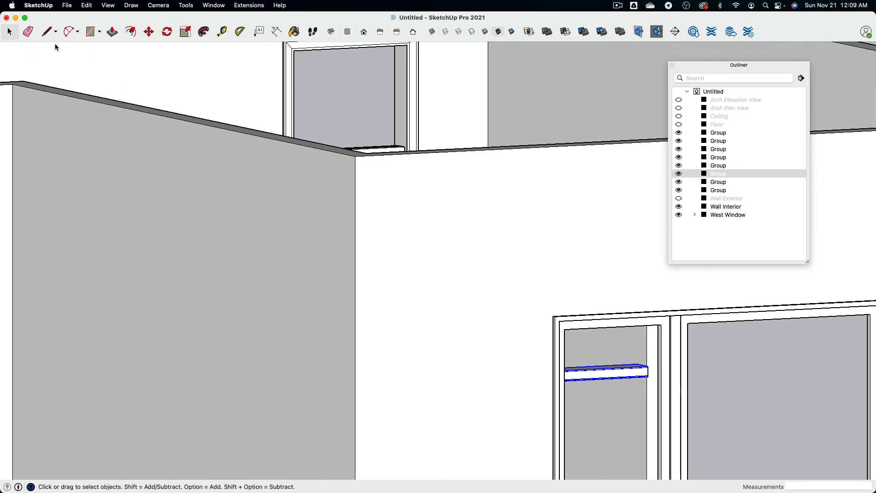
middle_click_drag(254, 108, 280, 218)
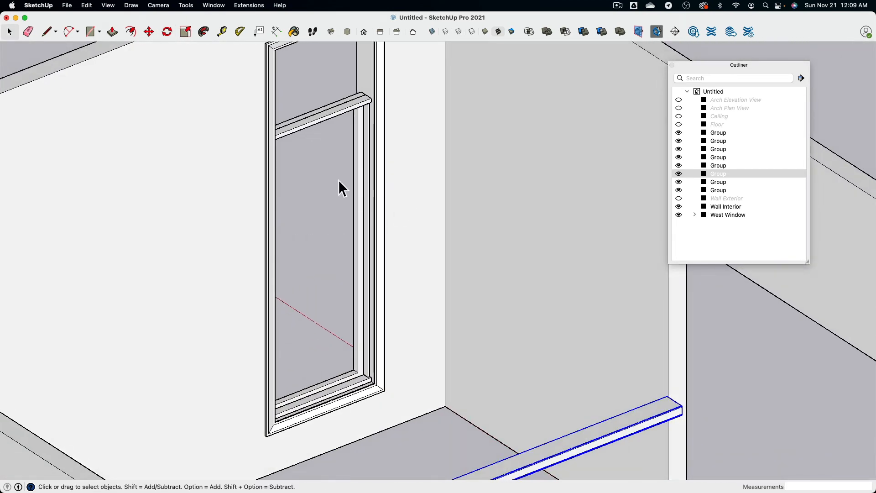
scroll(479, 210, "down", 3)
middle_click_drag(354, 182, 389, 312, "shift")
scroll(480, 288, "up", 4)
scroll(481, 289, "up", 2)
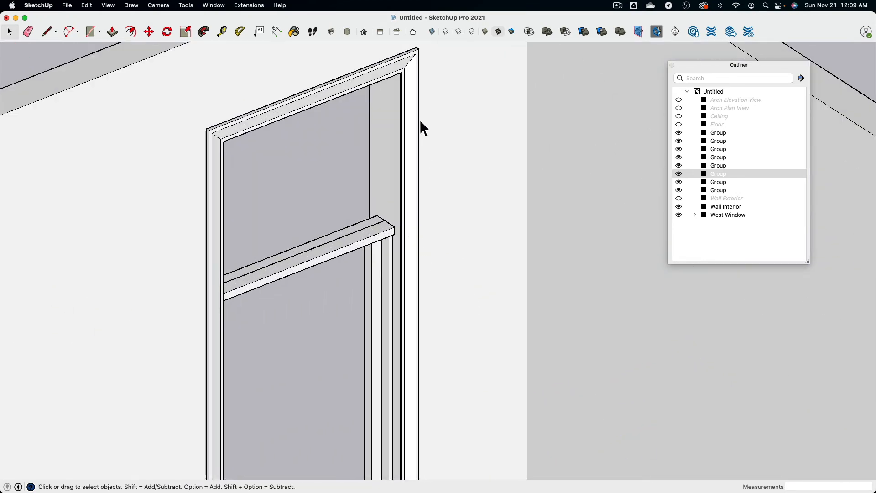
left_click(415, 99)
key("super+e")
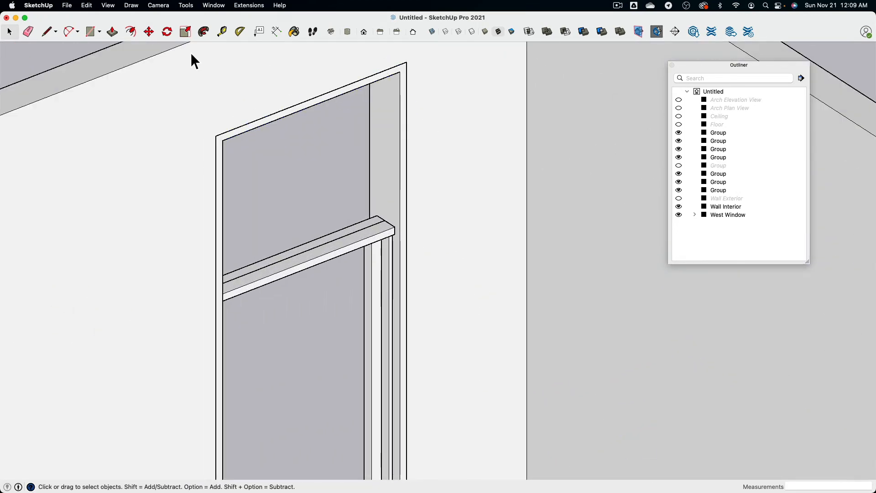
Place a horizontal Tape Measure guide offset downward from the top inner edge of the window opening.
left_click(223, 32)
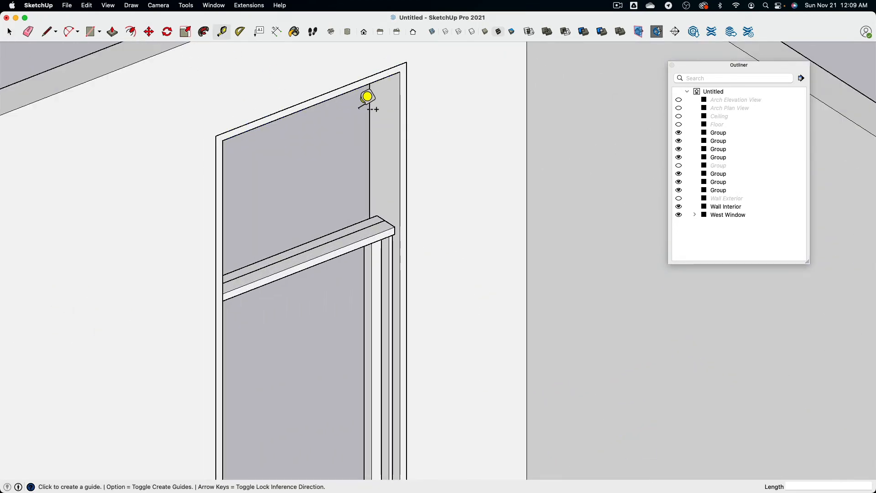
left_click(351, 91)
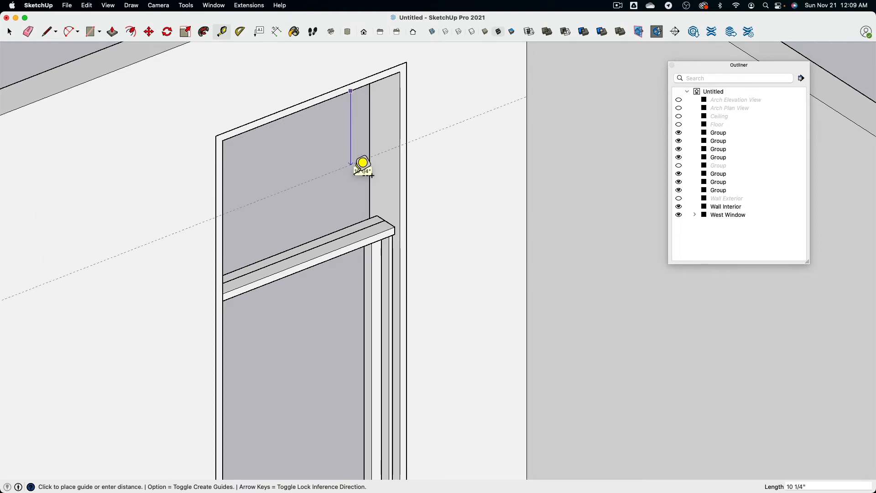
key("Return")
scroll(356, 173, "down", 3)
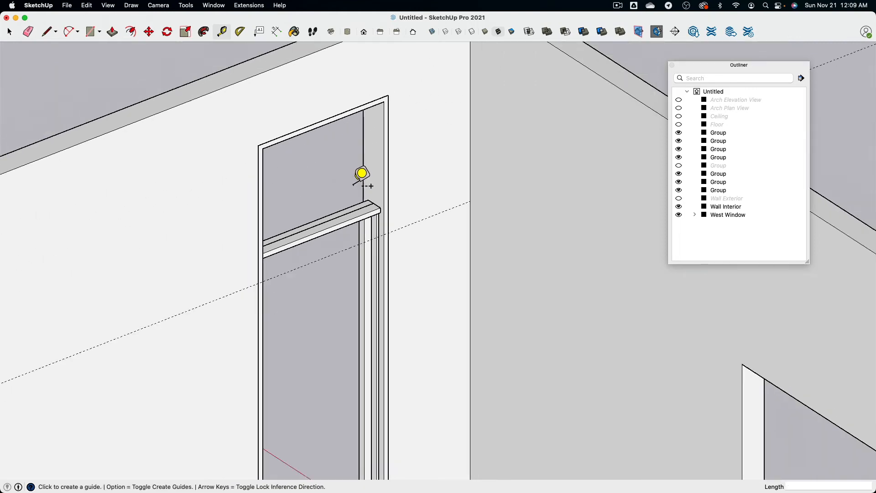
Move the horizontal bar by its back top end corner to where the guide meets the window's side jamb.
middle_click_drag(422, 240, 415, 111, "shift")
scroll(414, 110, "down", 3)
scroll(444, 171, "up", 3)
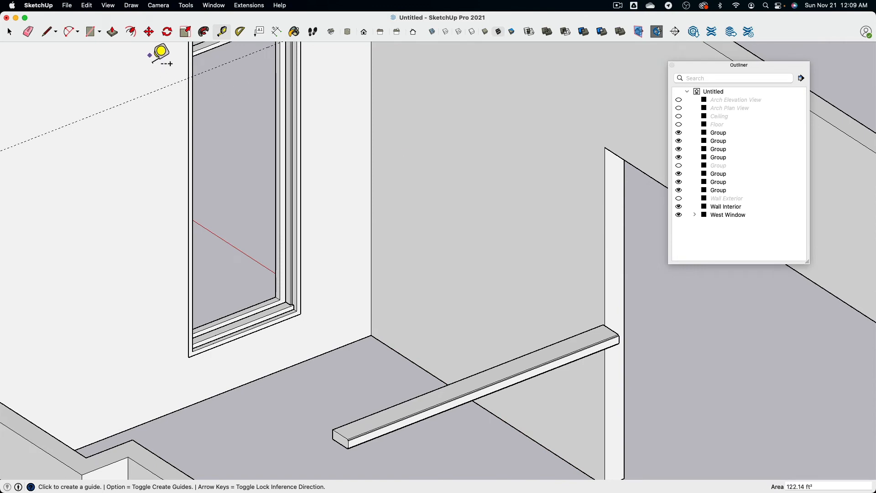
left_click(149, 32)
left_click(597, 326)
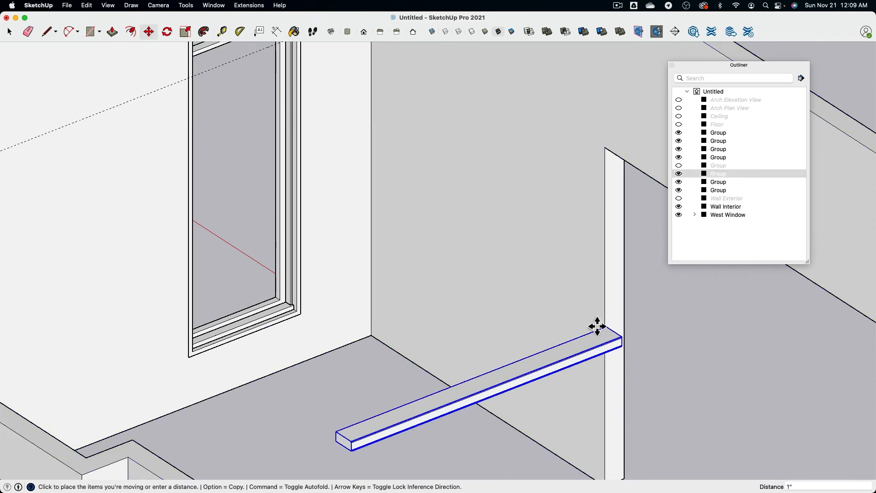
scroll(326, 103, "up", 1)
scroll(424, 303, "up", 5)
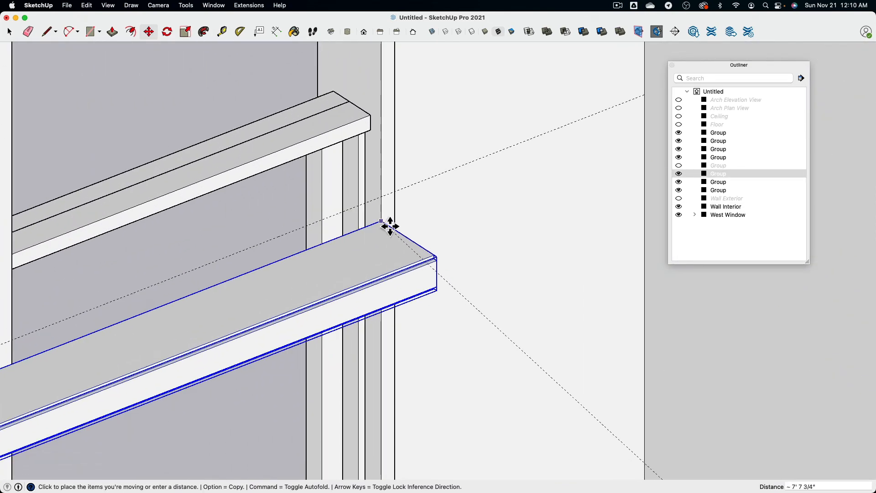
left_click(387, 207)
Move the bar about 5 1/4" into the window opening, snapping its front top corner to the guide at the jamb edge.
scroll(445, 244, "up", 1)
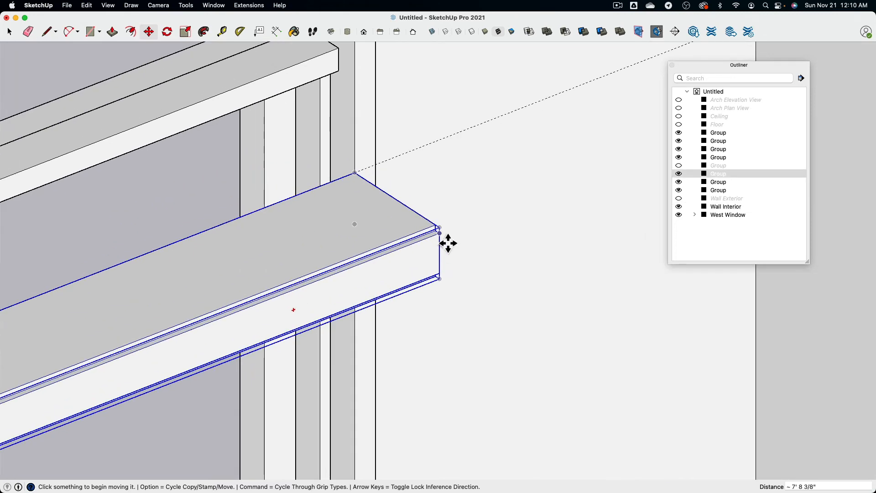
left_click(449, 241)
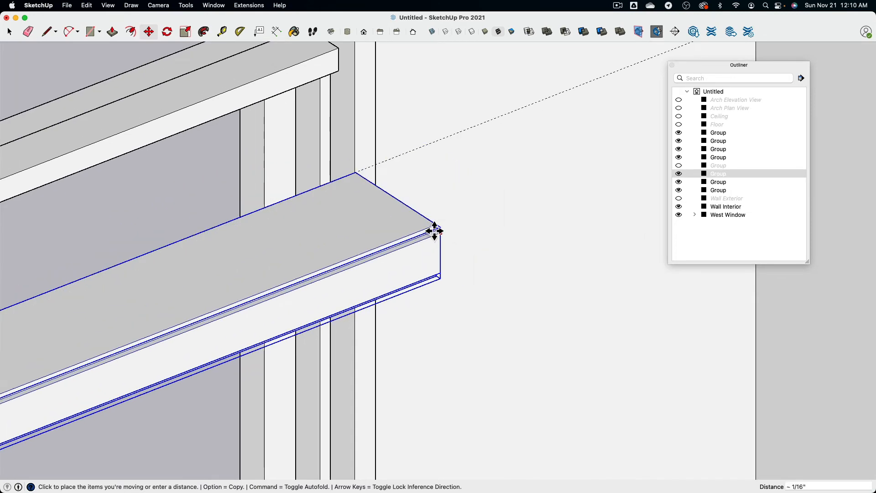
left_click(360, 172)
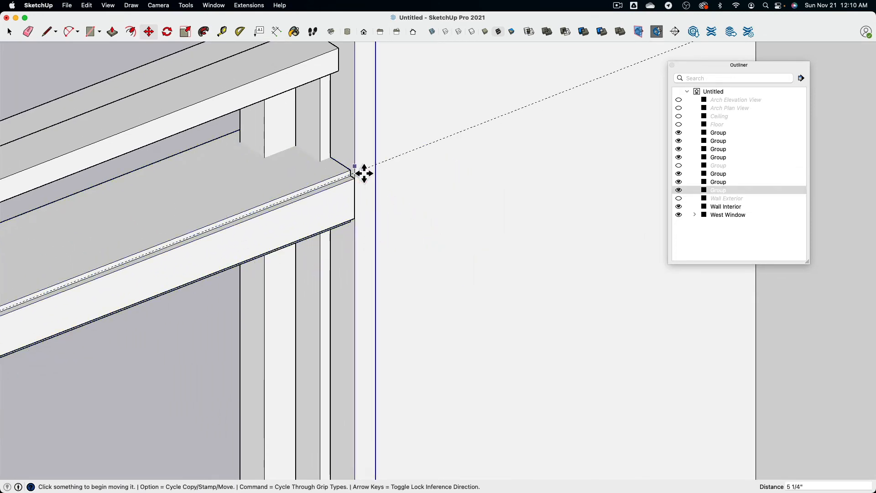
middle_click_drag(360, 172, 167, 228)
scroll(168, 227, "down", 5)
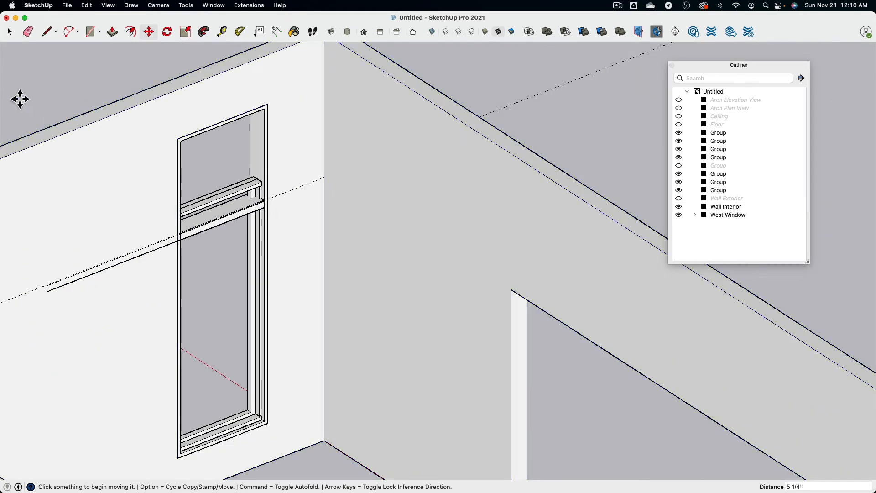
Try to shorten the bar's overhanging end with Scale, and undo the scaling.
left_click(13, 30)
middle_click_drag(123, 117, 288, 98, "shift")
scroll(396, 230, "up", 2)
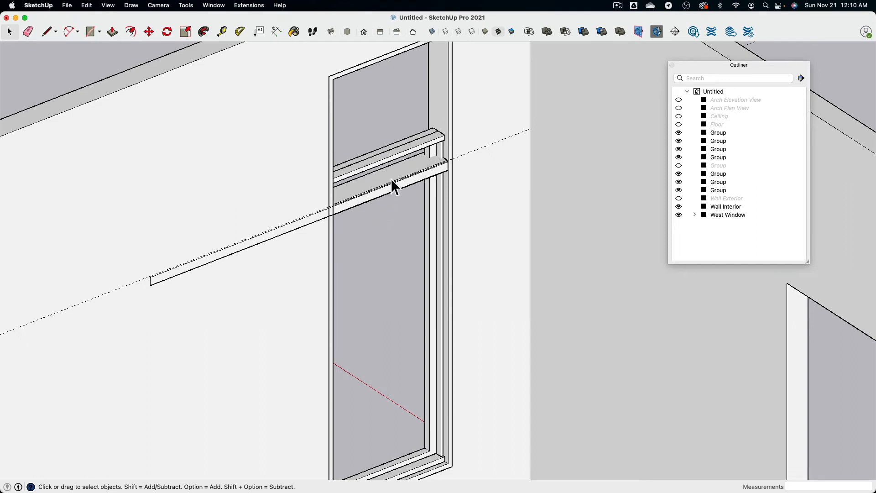
left_click(186, 32)
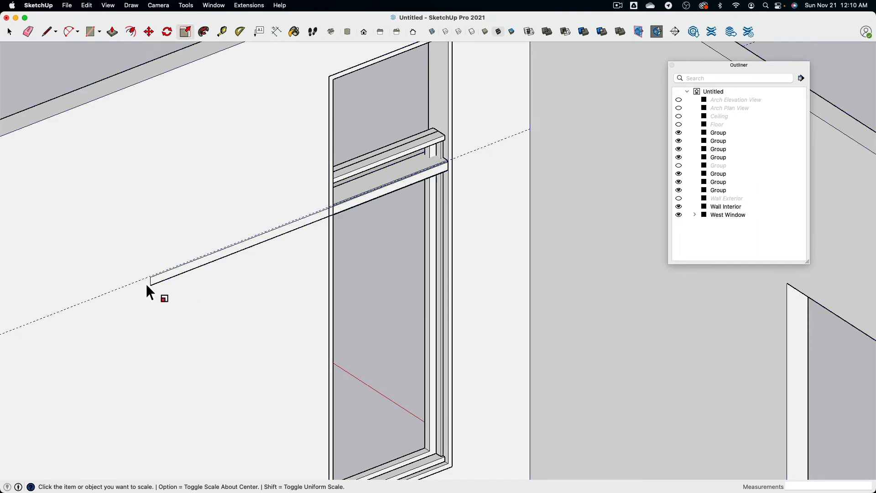
left_click(161, 282)
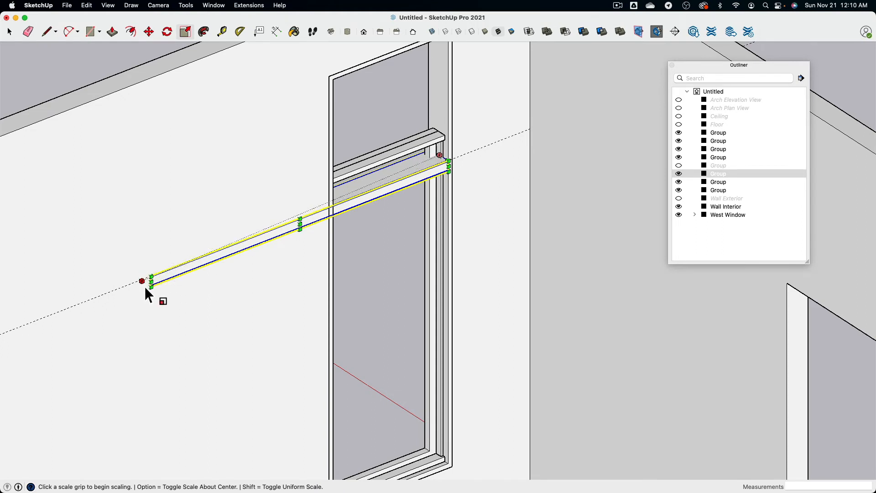
left_click(145, 286)
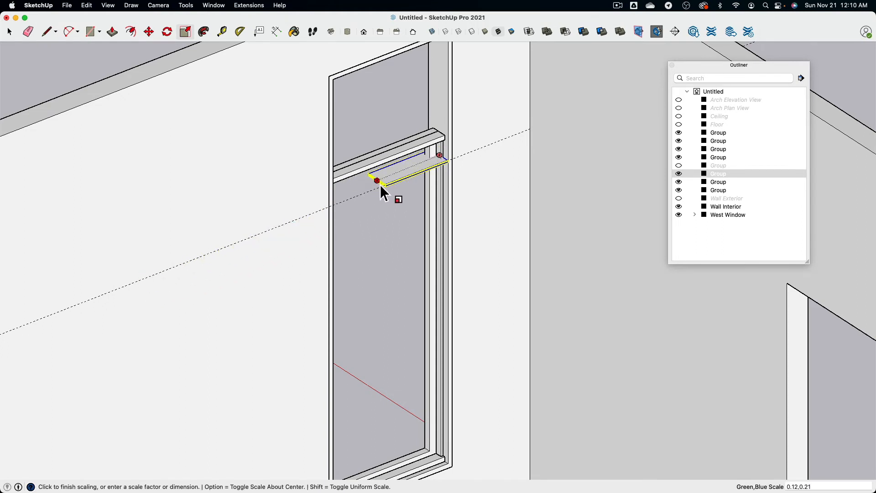
left_click(378, 158)
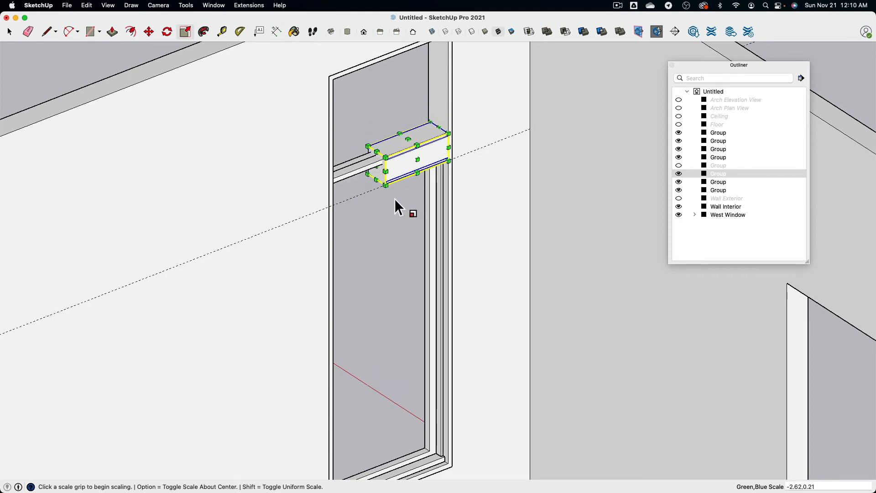
key("super+z")
Hide the Wall Interior group to expose the end of the bar that extends past the window.
middle_click_drag(310, 217, 209, 296)
scroll(210, 288, "up", 3)
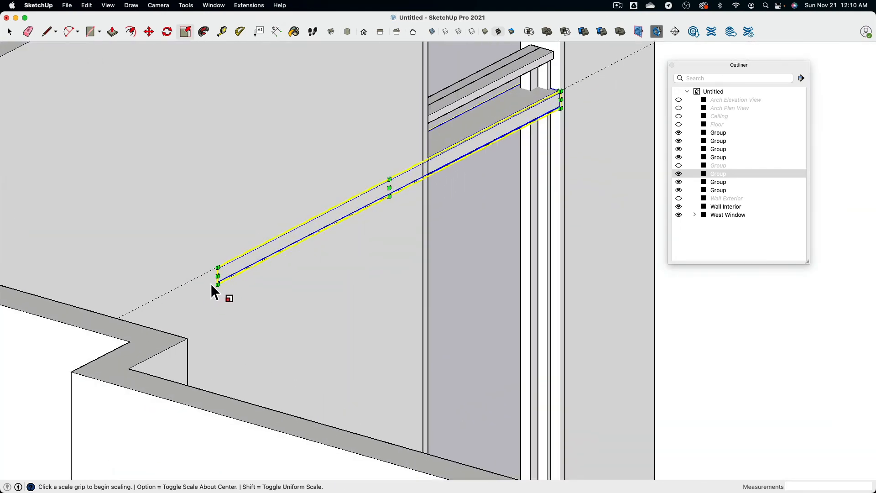
scroll(208, 279, "down", 4)
key("space")
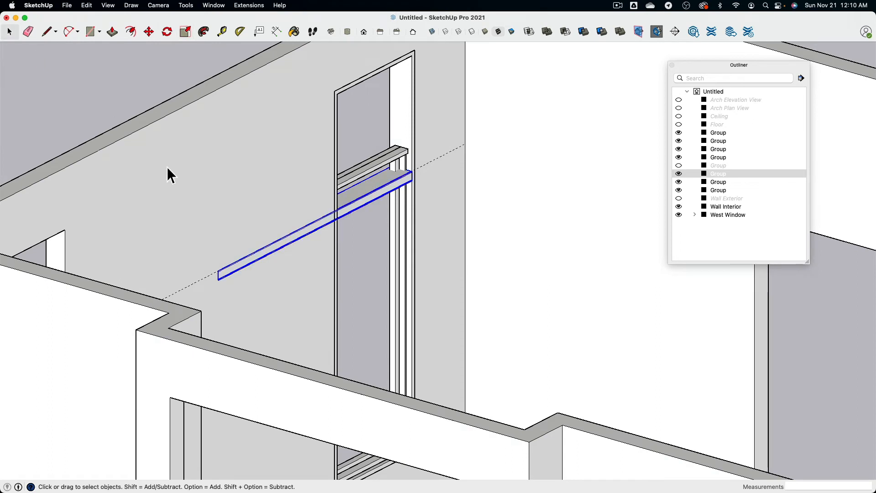
left_click(173, 179)
key("h")
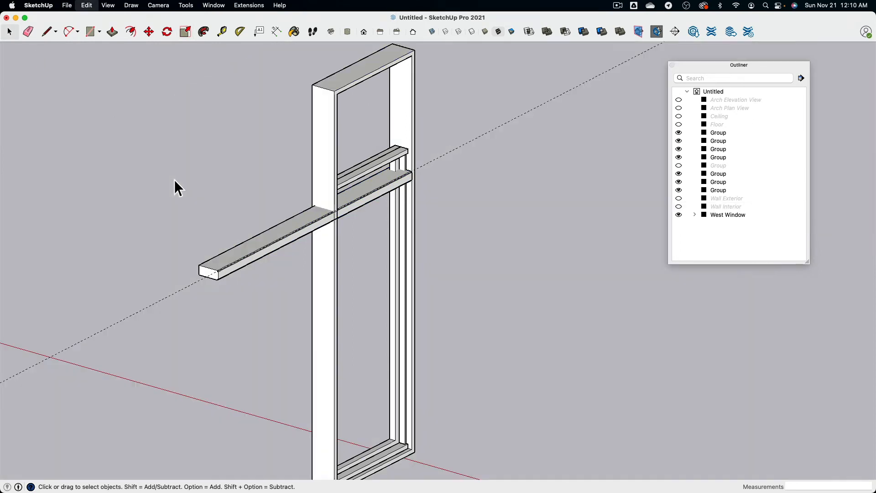
Scale the horizontal bar along its length until its overhanging end meets the inside edge of the opposite side jamb.
left_click(207, 273)
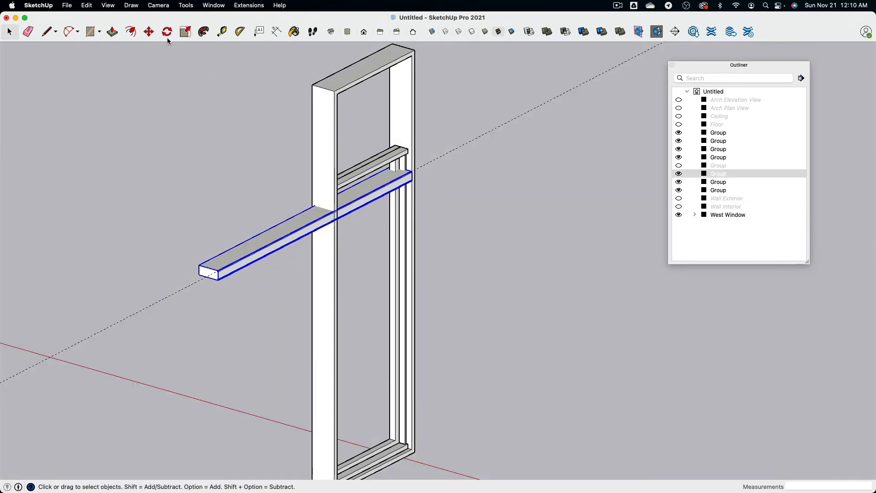
left_click(182, 36)
scroll(208, 273, "up", 3)
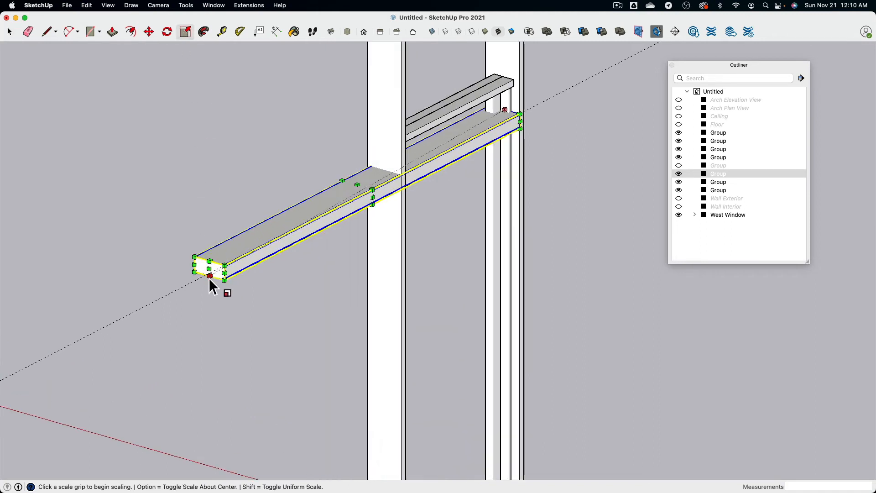
left_click(206, 273)
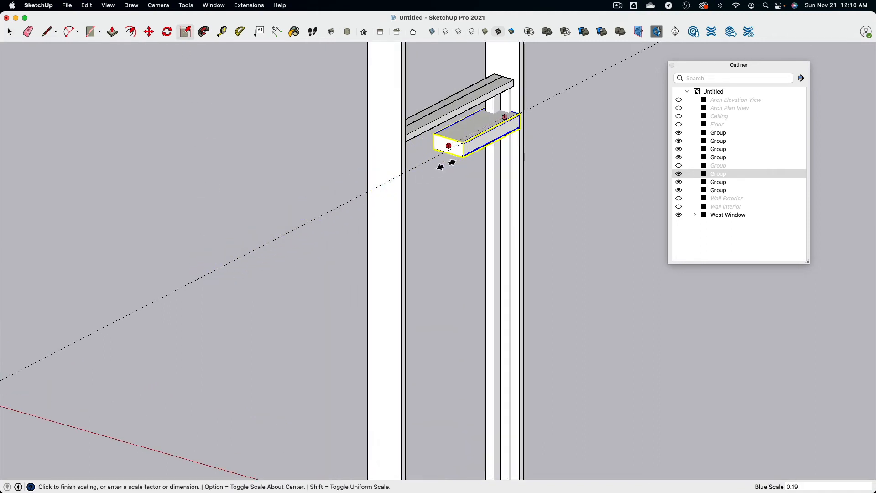
left_click(469, 153)
middle_click_drag(449, 169, 401, 193)
scroll(459, 159, "up", 4)
left_click(490, 134)
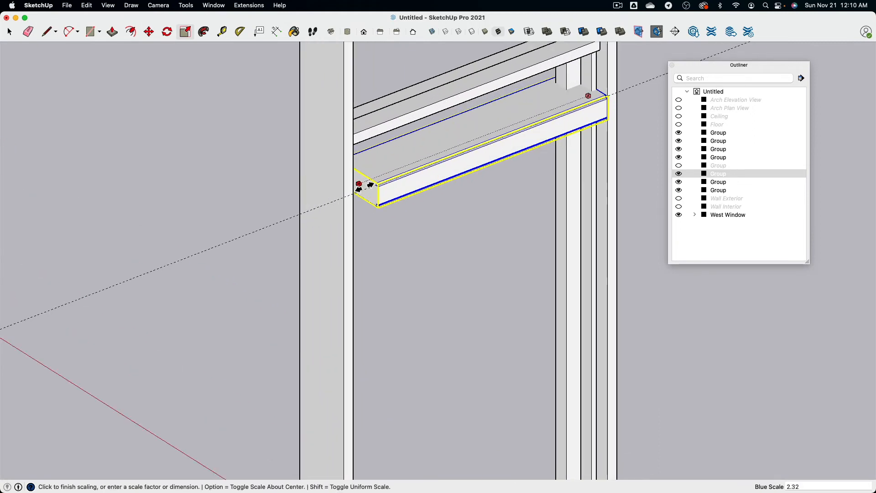
left_click(335, 192)
scroll(253, 236, "down", 3)
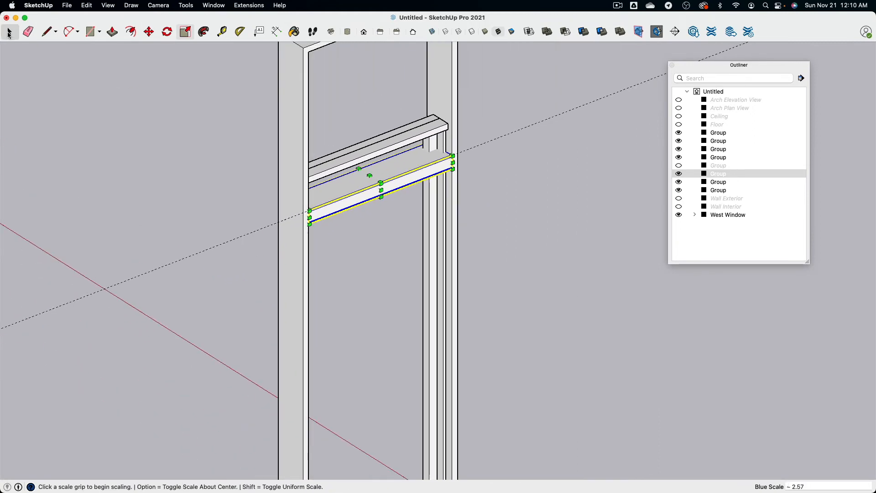
left_click(7, 33)
left_click(116, 110)
Move the thin top strip straight down 7 1/4" so it sits against the underside of the horizontal rail.
middle_click_drag(328, 200, 209, 184)
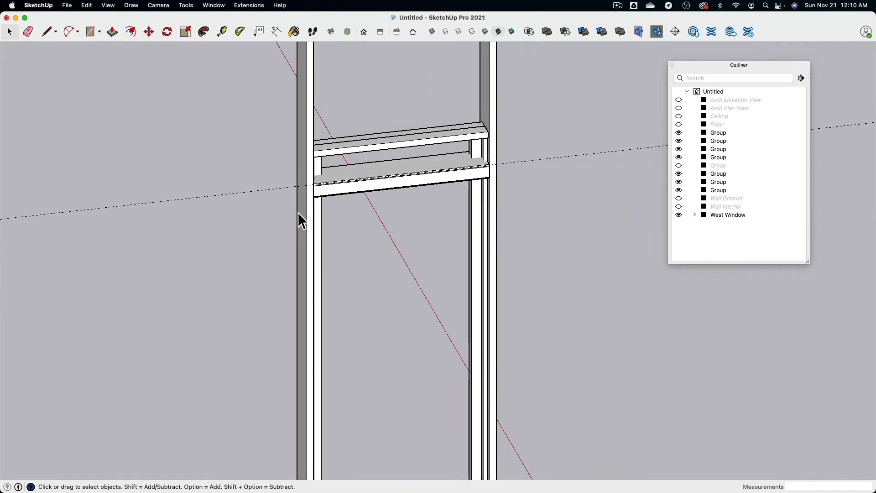
middle_click_drag(403, 190, 347, 192)
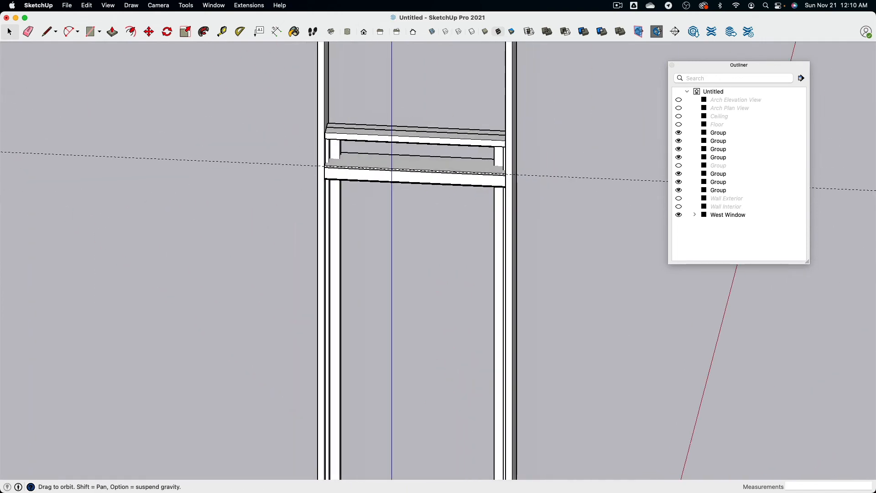
scroll(424, 198, "up", 3)
middle_click_drag(470, 140, 475, 92)
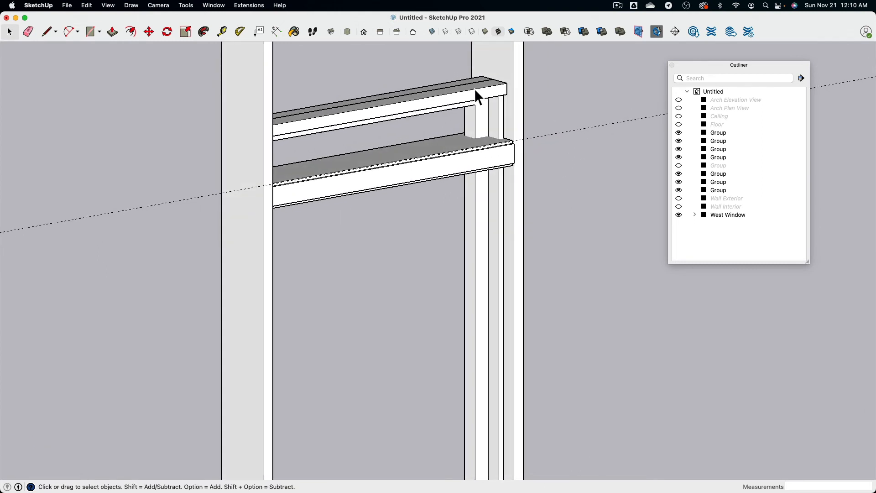
left_click(479, 99)
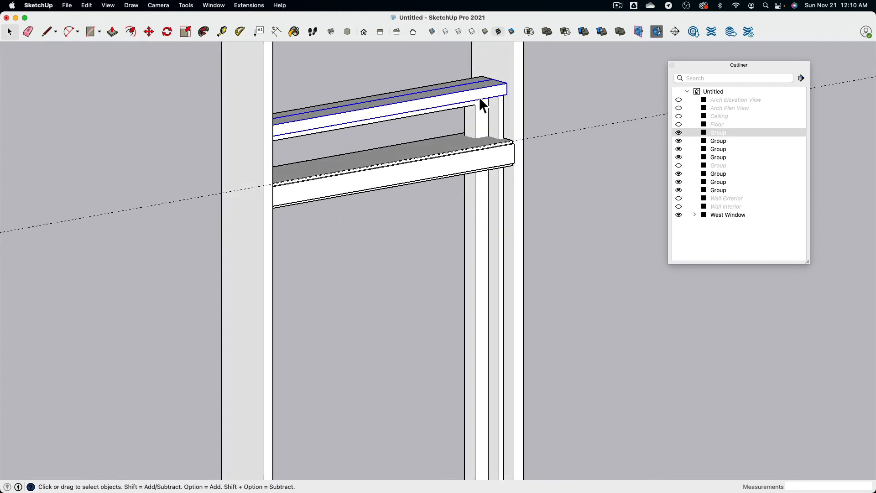
left_click(149, 32)
scroll(508, 86, "up", 2)
left_click(504, 90)
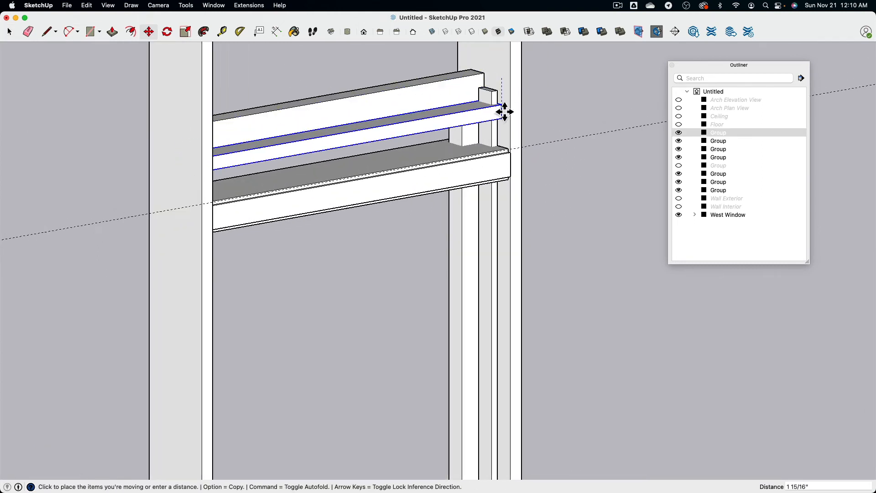
scroll(502, 209, "up", 2)
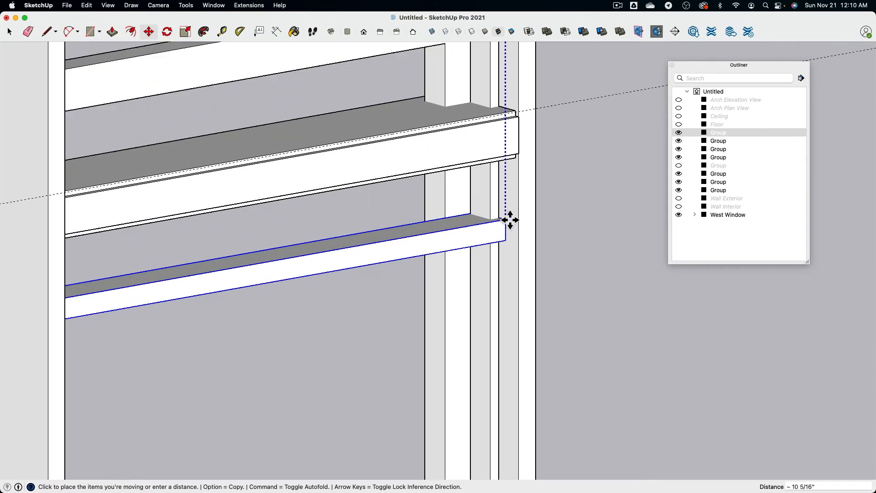
left_click(522, 166)
scroll(310, 147, "down", 3)
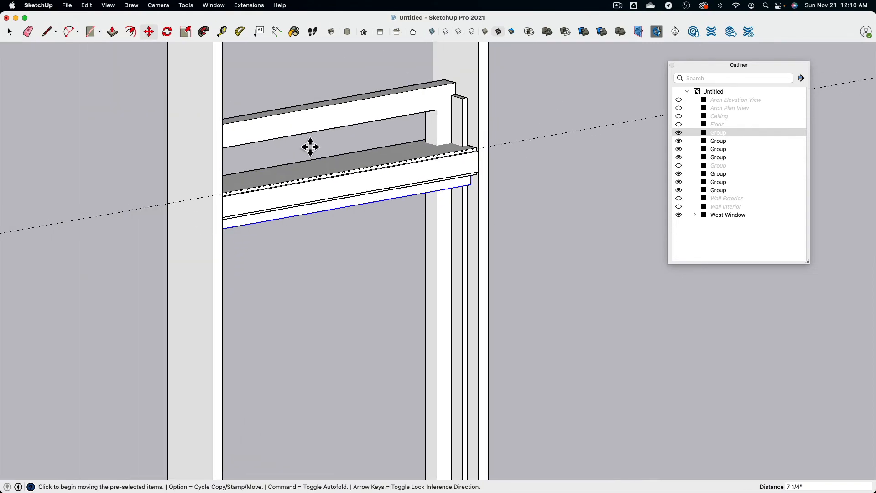
left_click(10, 32)
Push the top face of the first vertical side stop down 7 1/4" to end beneath the rail and its strip.
scroll(314, 133, "up", 1)
left_click(490, 110)
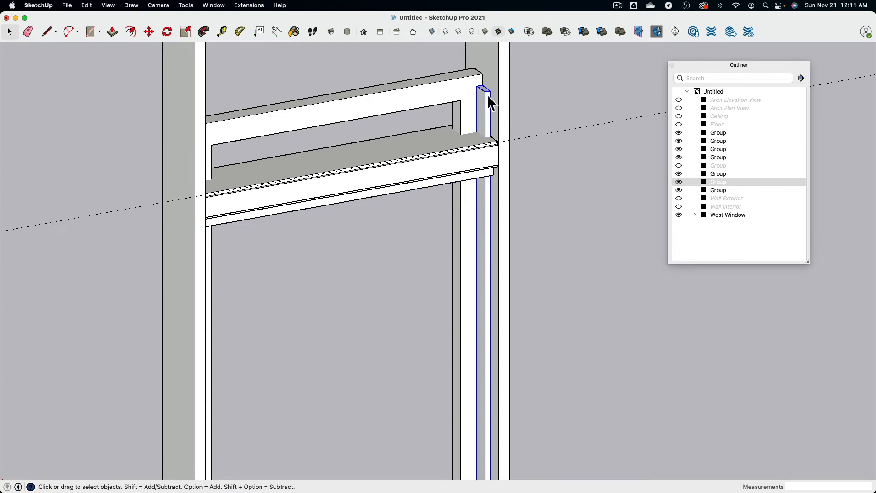
double_click(486, 94)
triple_click(486, 92)
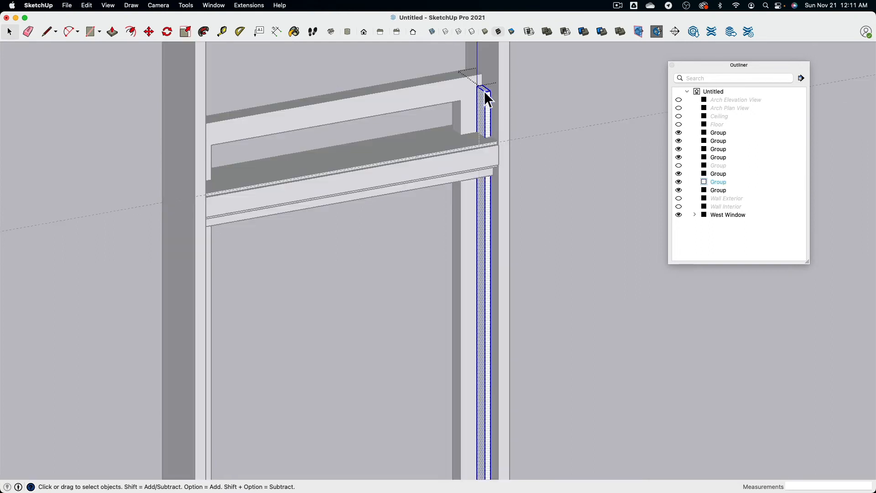
scroll(486, 93, "up", 3)
left_click(486, 94)
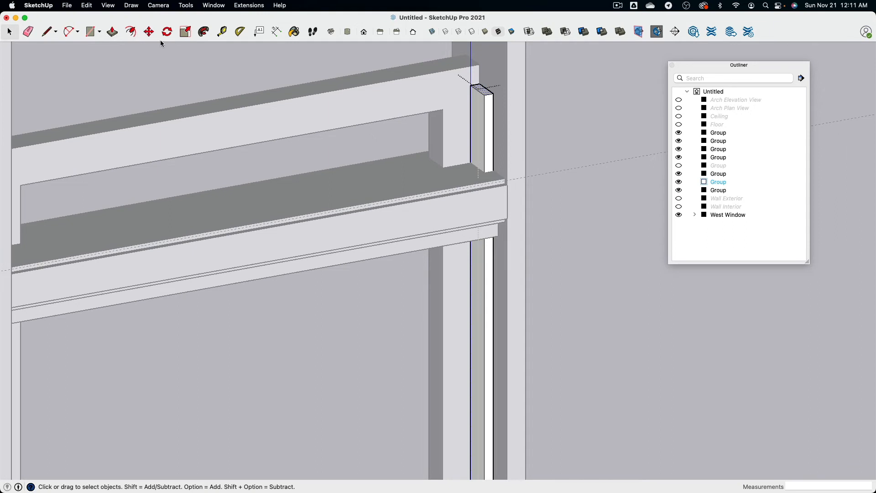
left_click(112, 32)
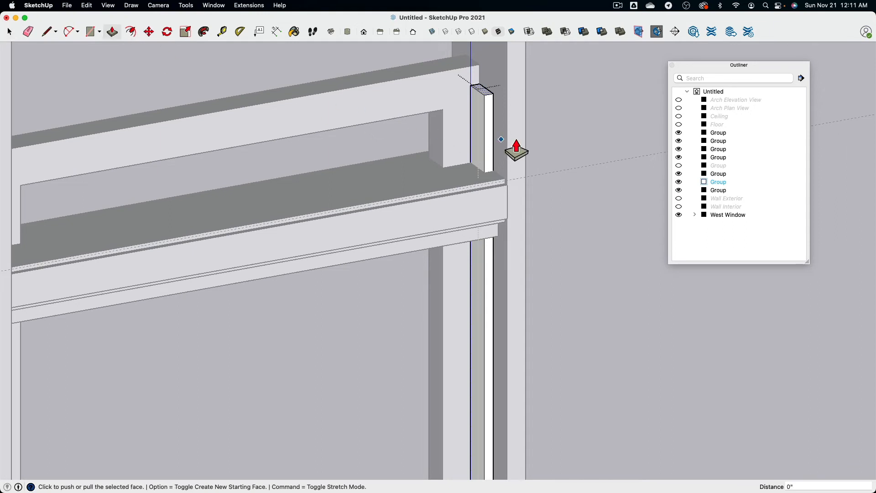
left_click(491, 97)
left_click(507, 250)
scroll(570, 208, "down", 3)
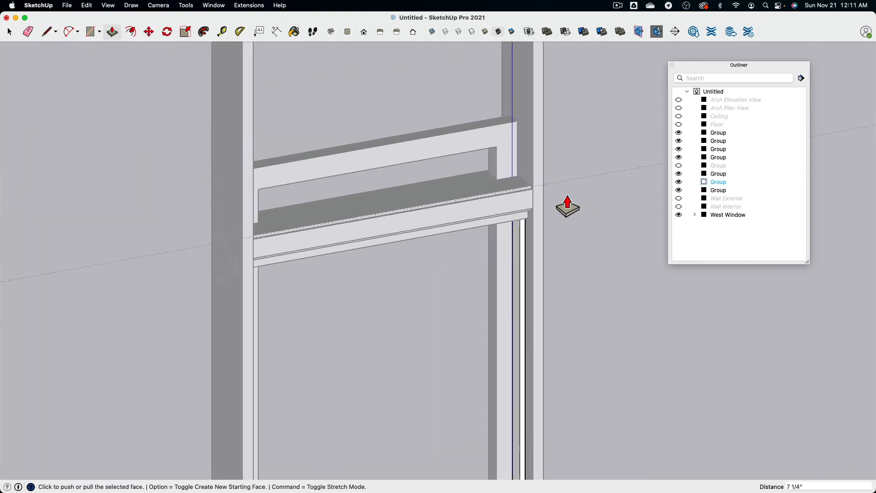
middle_click_drag(565, 205, 184, 191)
left_click(10, 31)
left_click(239, 144)
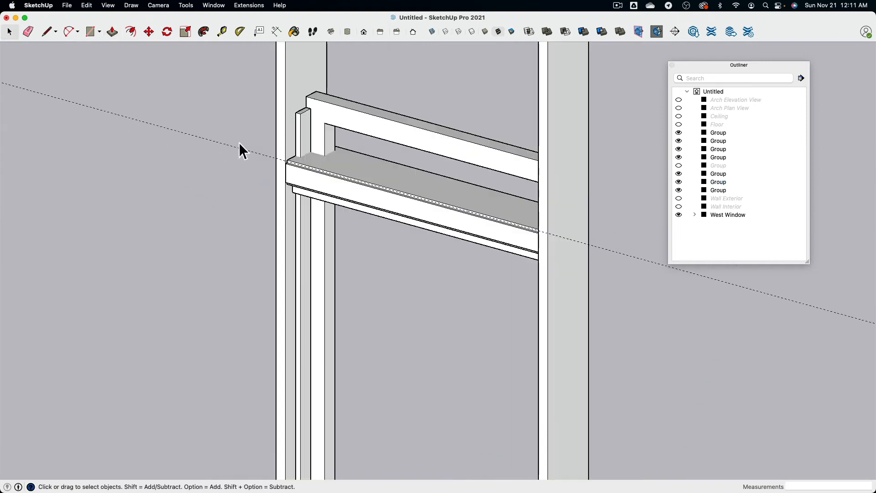
Push the top face of the opposite vertical side stop down 7 1/4" to meet the strip under the rail.
left_click(310, 119)
double_click(307, 118)
scroll(307, 115, "up", 3)
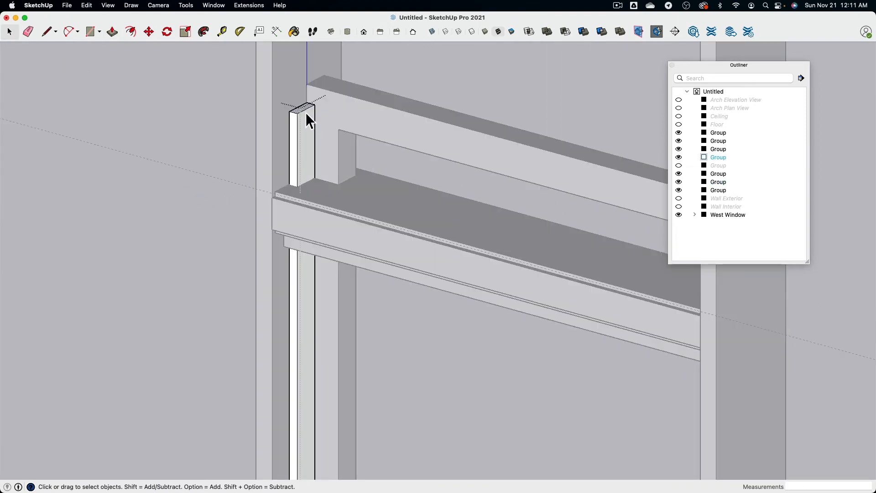
left_click(115, 32)
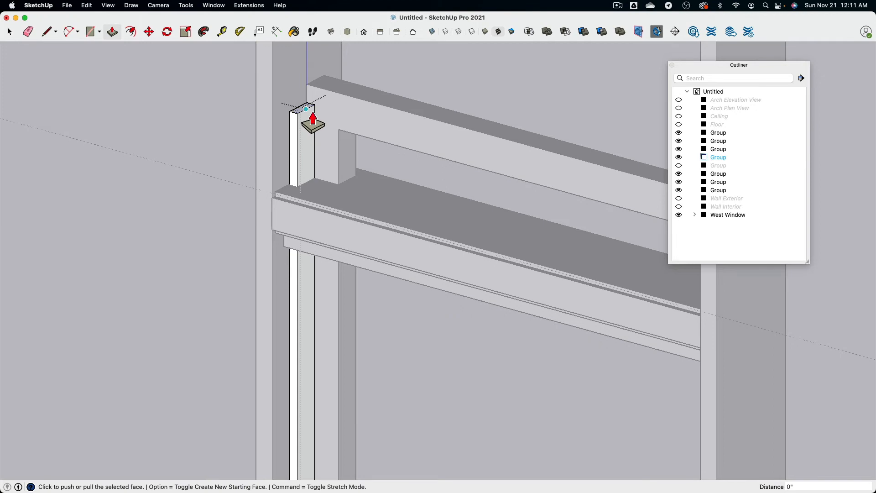
left_click(310, 113)
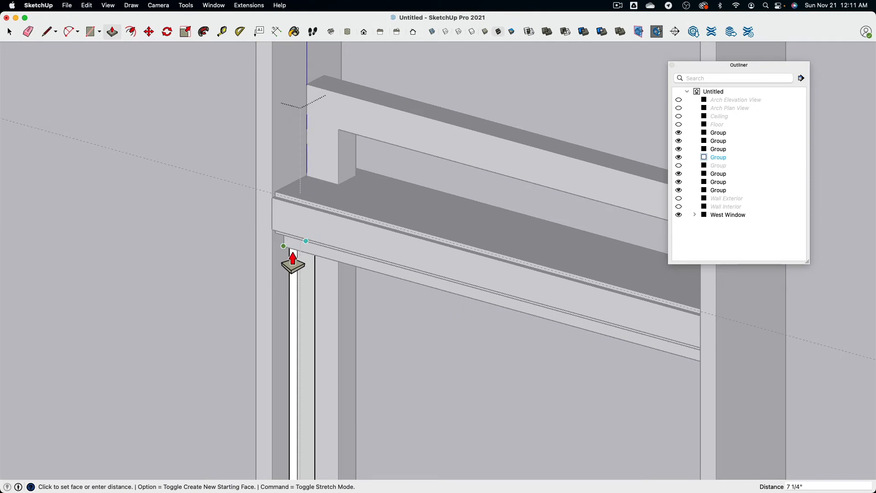
left_click(292, 259)
left_click(9, 33)
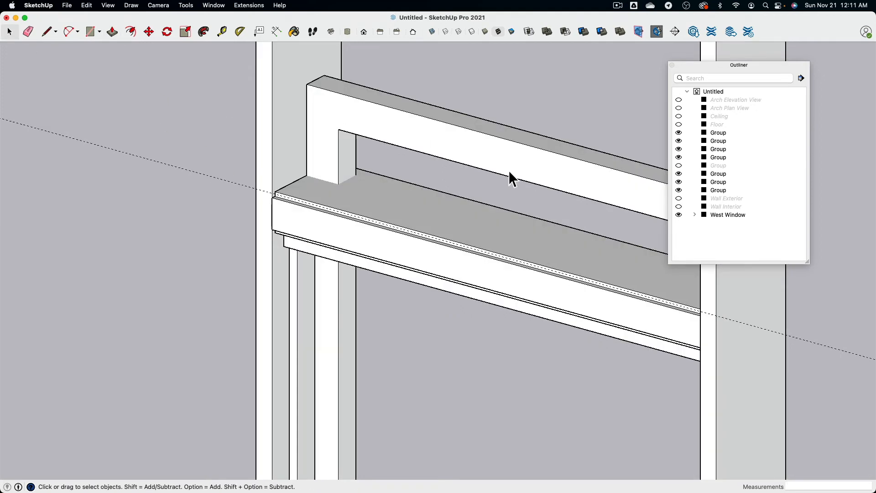
Inside the inner frame group, move the top member's upper and lower faces down so the frame's top meets the rail's underside.
mouse_move(509, 176)
middle_mouse_down()
mouse_move(352, 177)
mouse_move(511, 182)
middle_mouse_up()
double_click(506, 160)
left_click(508, 160)
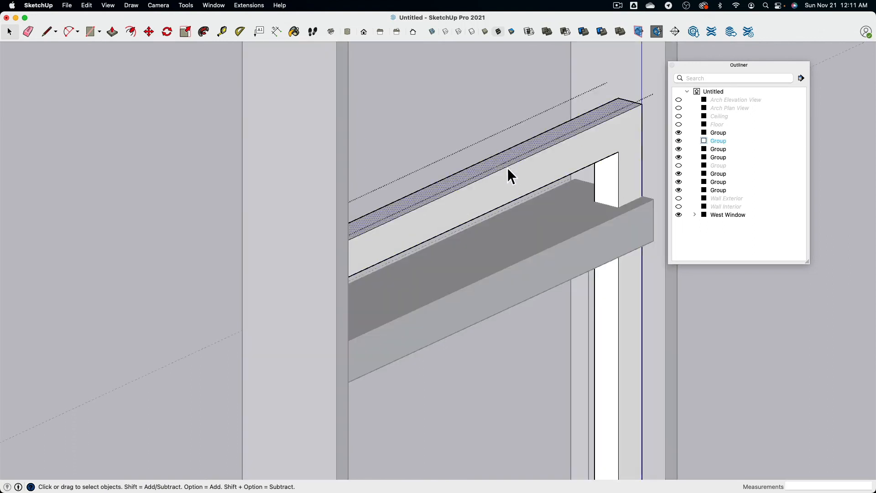
middle_click_drag(520, 224, 542, 206)
left_click(538, 215)
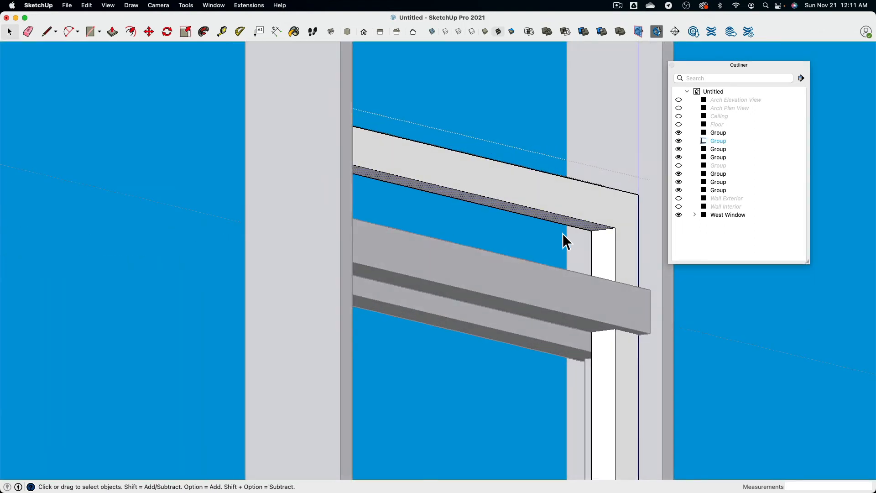
left_click(149, 32)
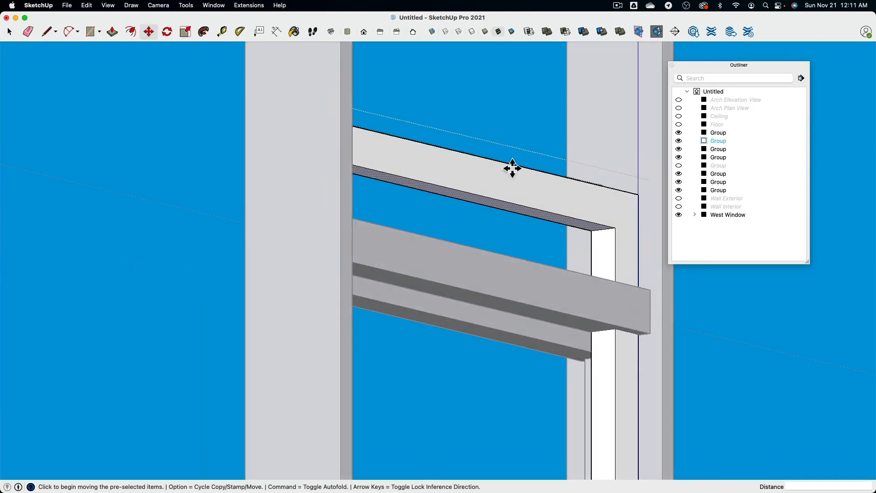
left_click(645, 201)
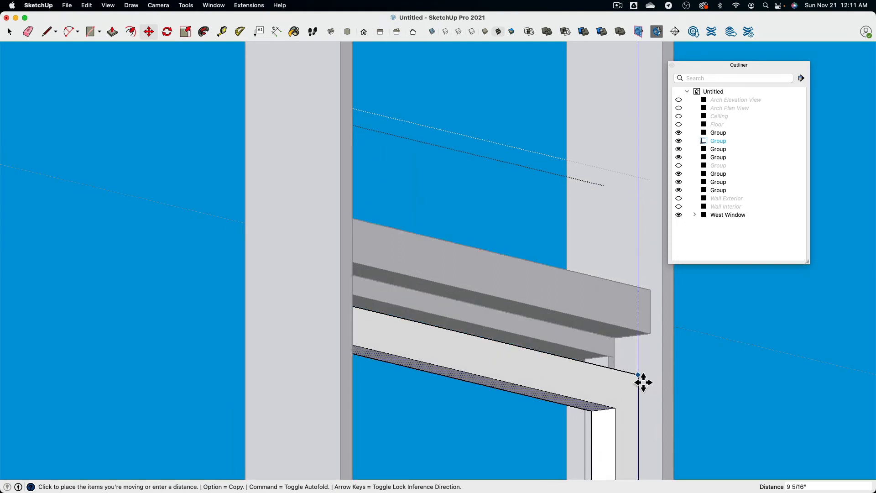
left_click(643, 383)
left_click(645, 381)
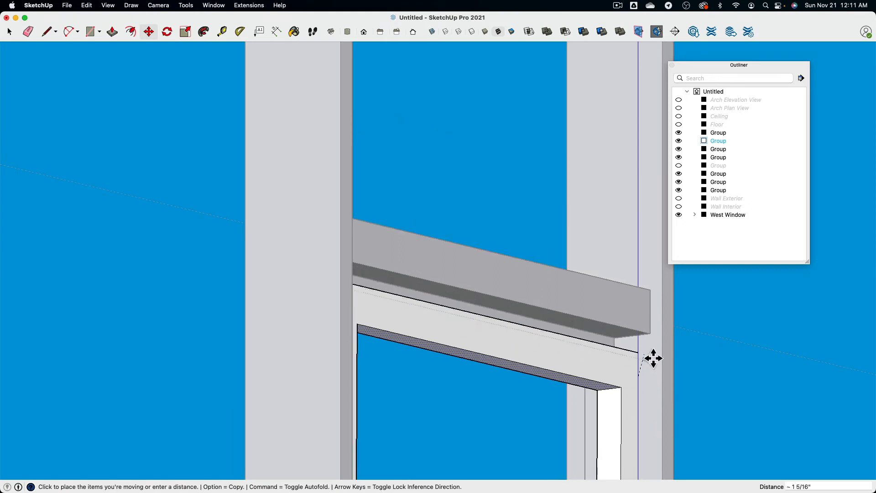
left_click(654, 342)
middle_click_drag(590, 289, 451, 204)
key("space")
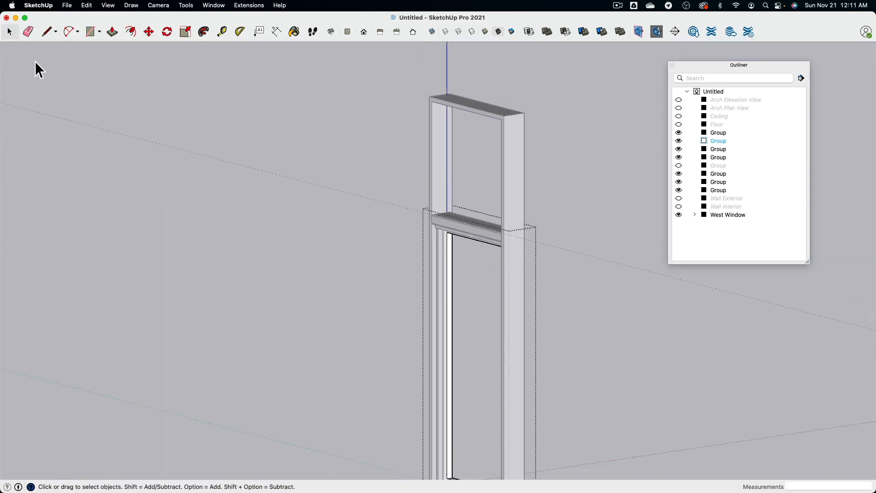
left_click(219, 212)
Copy the inner frame, bottom strip and both vertical side stops up 5' 5" so the copies stand on top of the horizontal rail.
middle_click_drag(219, 212, 436, 403)
scroll(435, 404, "up", 6)
left_click(353, 301)
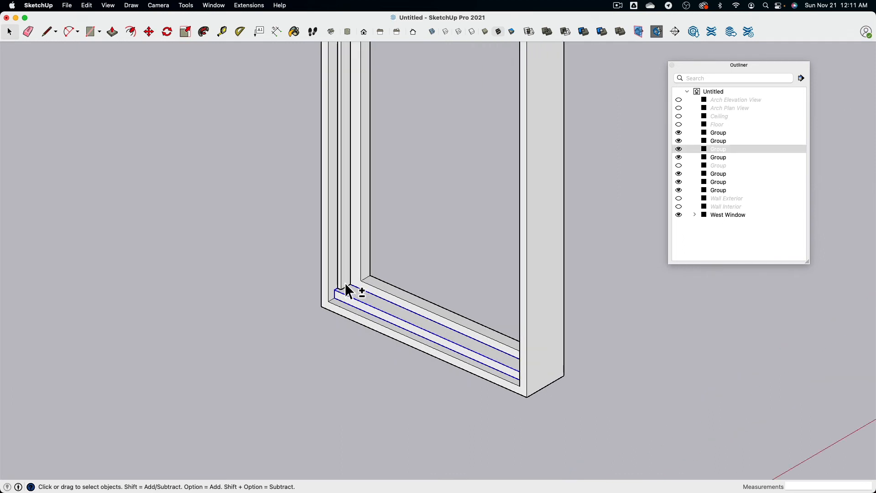
left_click(347, 288, "shift")
middle_click_drag(346, 287, 607, 305)
left_click(569, 270, "shift")
left_click(584, 273, "shift")
left_click(150, 32)
scroll(585, 294, "up", 2)
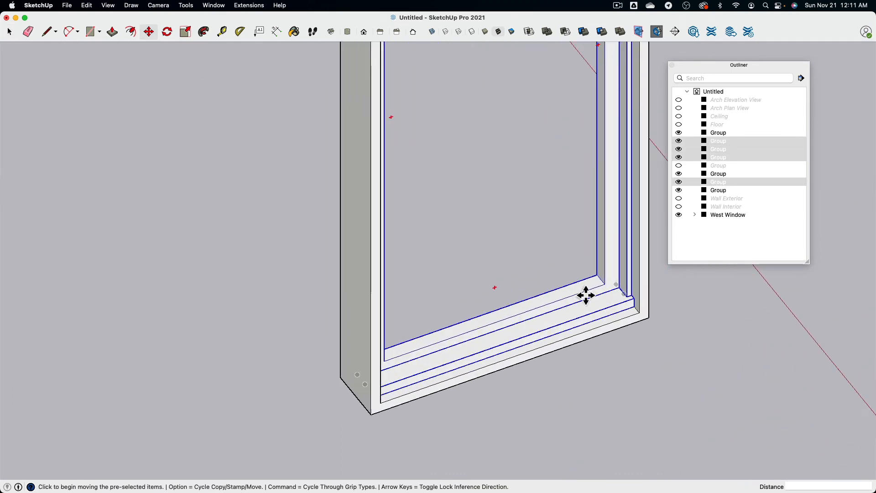
key("alt")
left_click(642, 314)
scroll(643, 301, "down", 4)
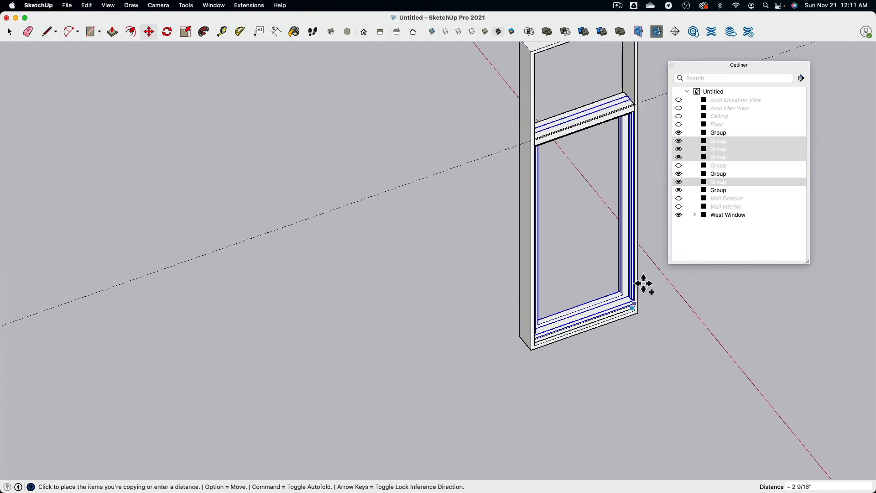
scroll(620, 274, "up", 3)
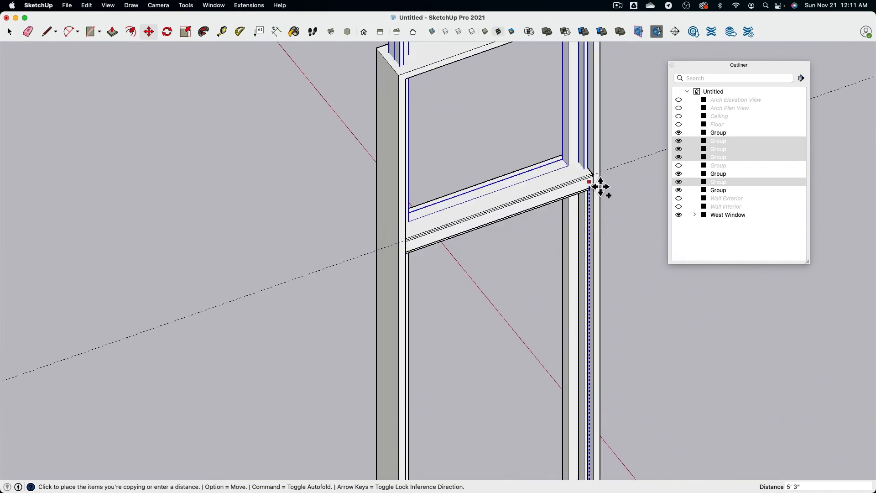
scroll(593, 205, "down", 5)
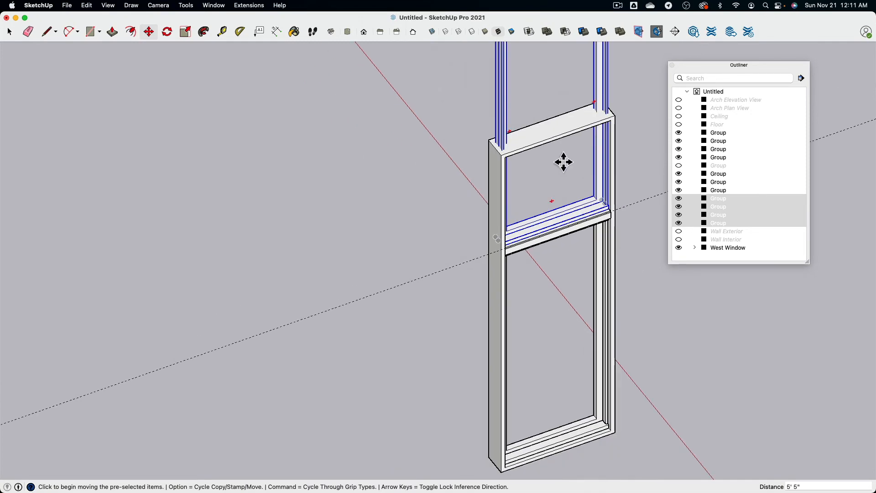
scroll(319, 201, "down", 1)
left_click(11, 31)
scroll(424, 168, "up", 3)
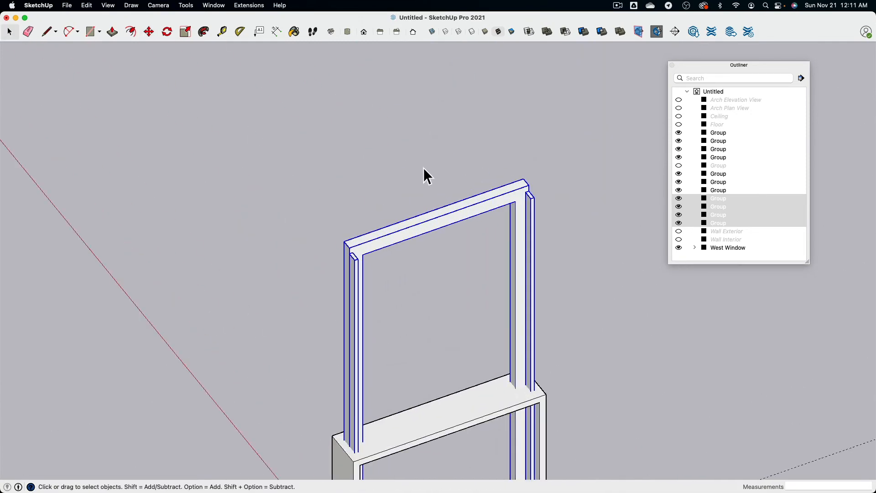
left_click(451, 296)
middle_click_drag(451, 295, 493, 160)
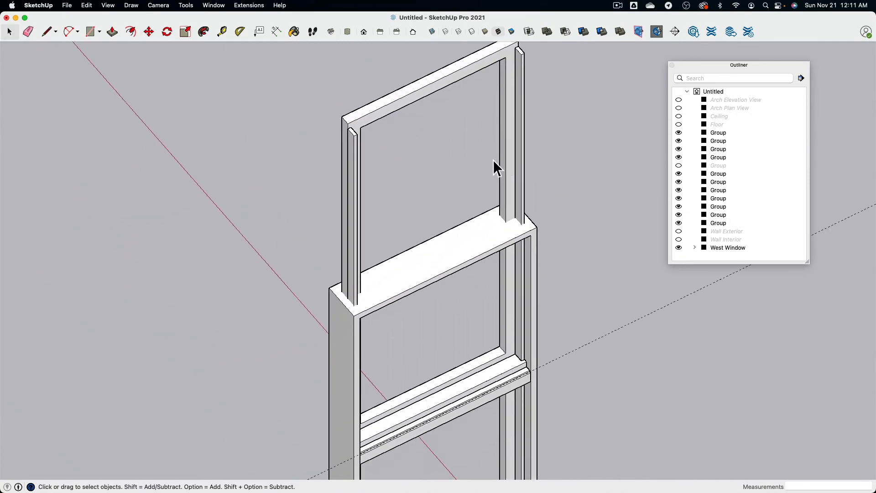
Copy the upper section's bottom horizontal strip straight up so the copy meets the underside of the outer frame's top.
left_click(521, 77)
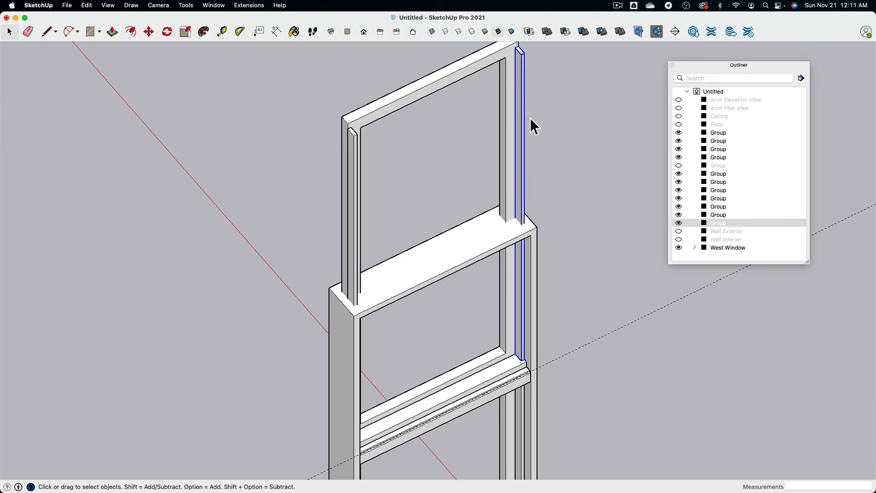
left_click(509, 364)
middle_click_drag(510, 364, 524, 205)
scroll(505, 353, "up", 3)
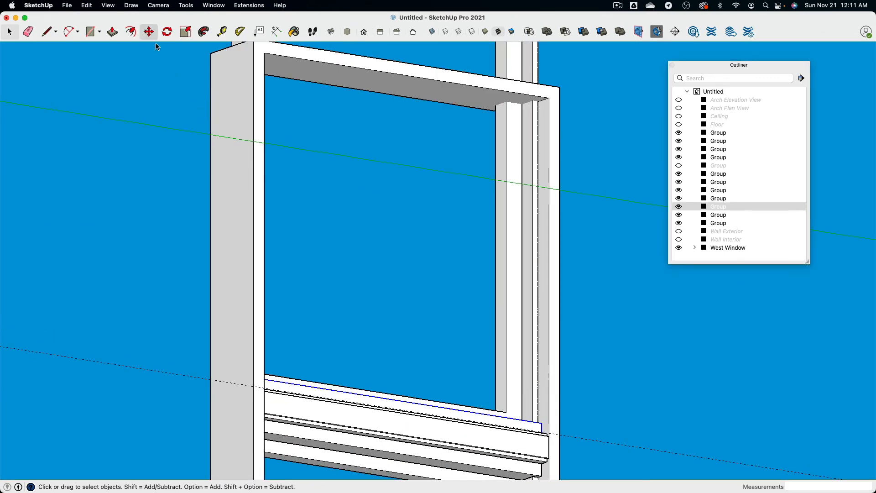
left_click(150, 32)
key("alt")
left_click(542, 424)
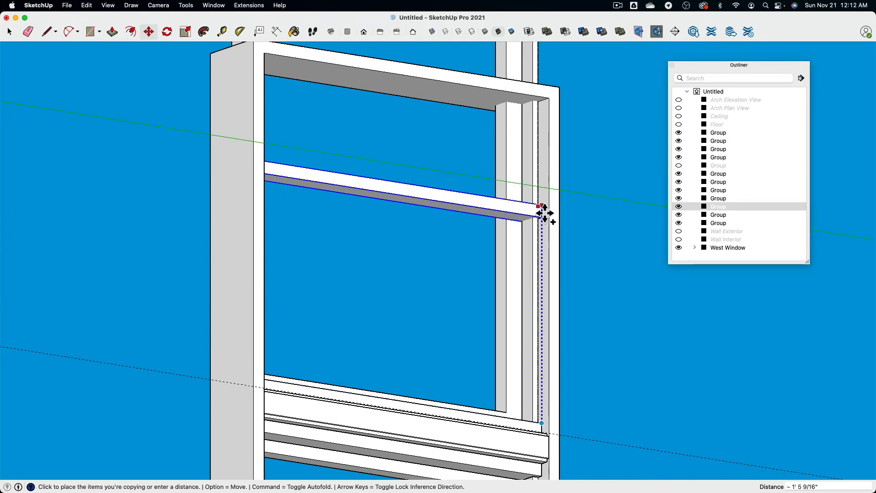
left_click(554, 115)
middle_click_drag(532, 196, 487, 324)
scroll(486, 319, "down", 3)
middle_click_drag(483, 155, 450, 282, "shift")
Inside the first upper side stop's group, move its top face down to meet the underside of the copied top strip.
left_click(9, 32)
scroll(514, 180, "up", 3)
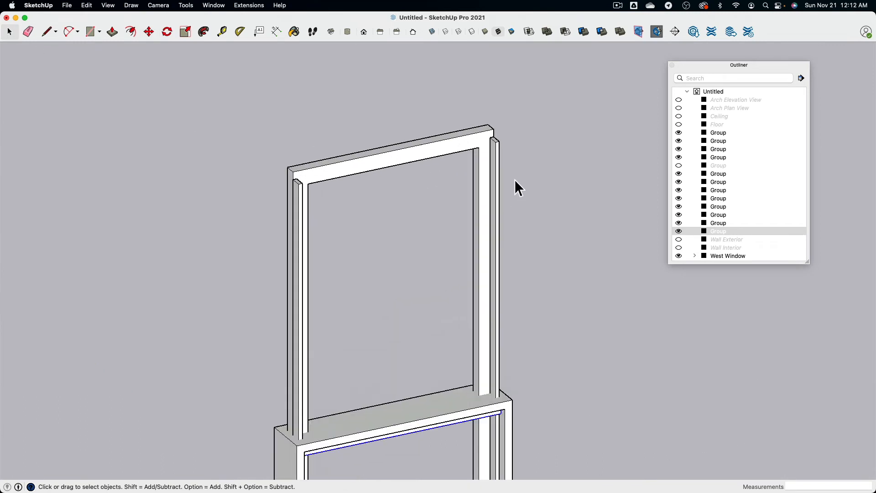
left_click(499, 156)
scroll(498, 144, "up", 5)
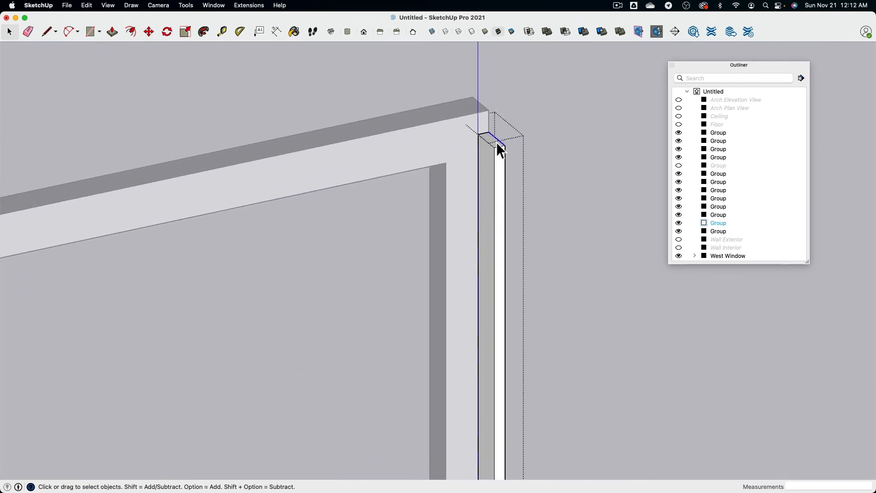
scroll(494, 146, "down", 3)
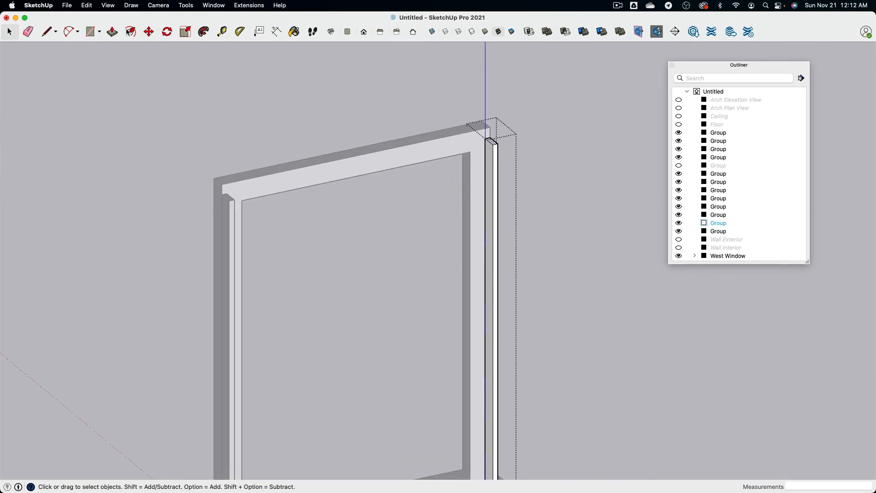
left_click(149, 32)
scroll(504, 145, "up", 3)
left_click(509, 153)
scroll(520, 200, "down", 2)
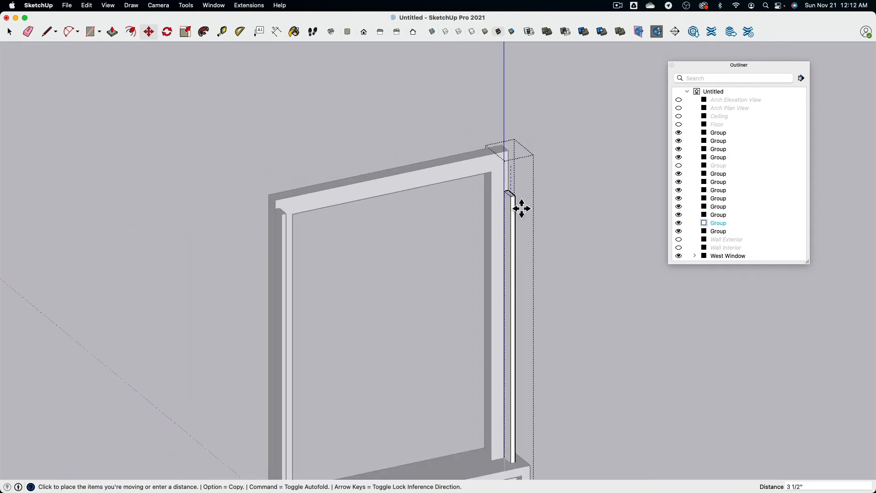
scroll(518, 183, "down", 3)
scroll(512, 274, "up", 4)
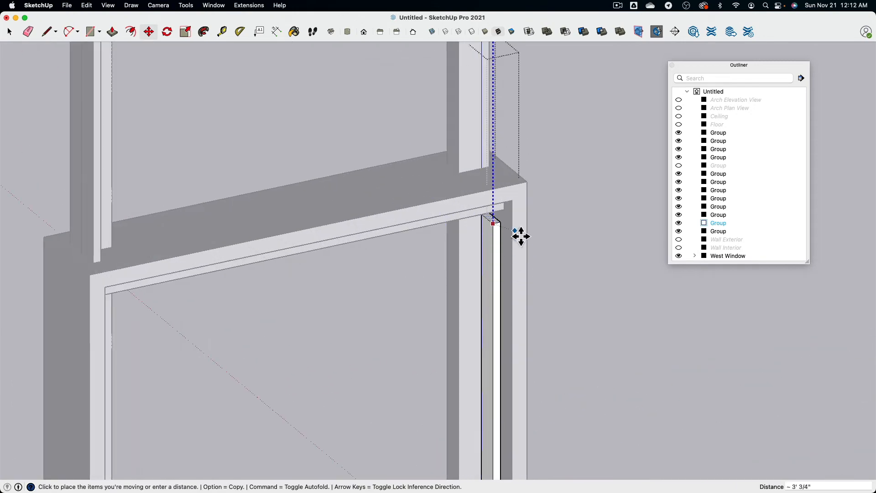
left_click(510, 217)
scroll(512, 269, "down", 4)
middle_click_drag(513, 269, 411, 296)
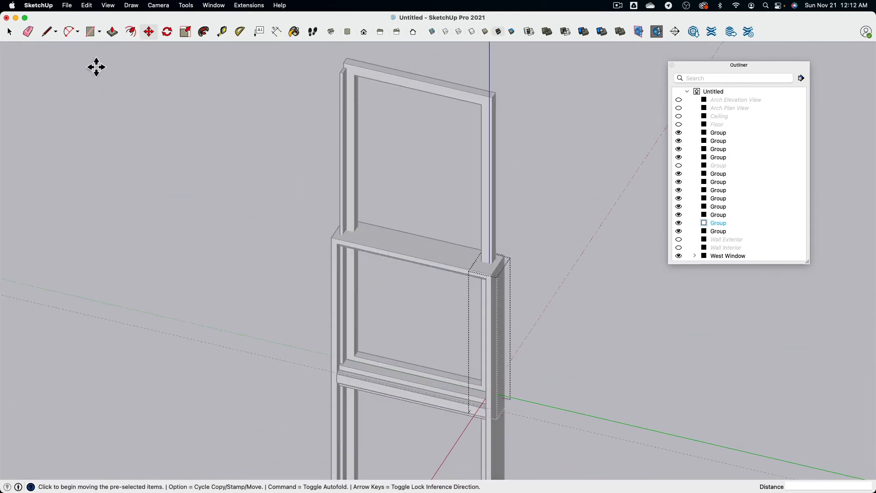
left_click(10, 34)
scroll(331, 102, "up", 4)
left_click(286, 251)
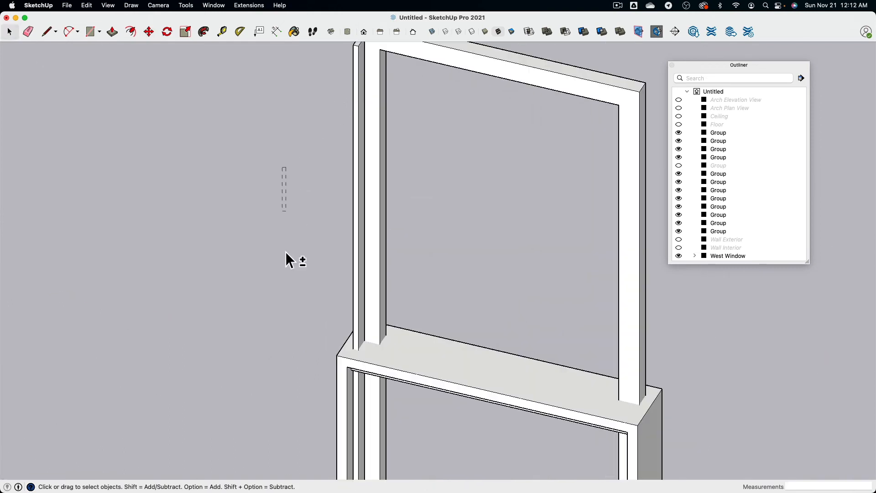
Push the top face of the opposite upper side stop down 2' 11 5/8" to end at the top strip's underside.
scroll(324, 158, "up", 2)
middle_click_drag(323, 154, 315, 249, "shift")
double_click(338, 213)
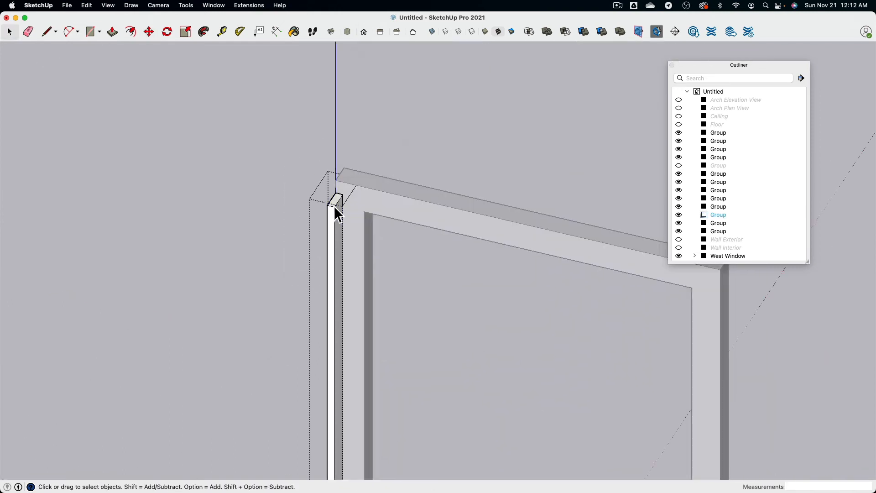
left_click(339, 202)
left_click(113, 31)
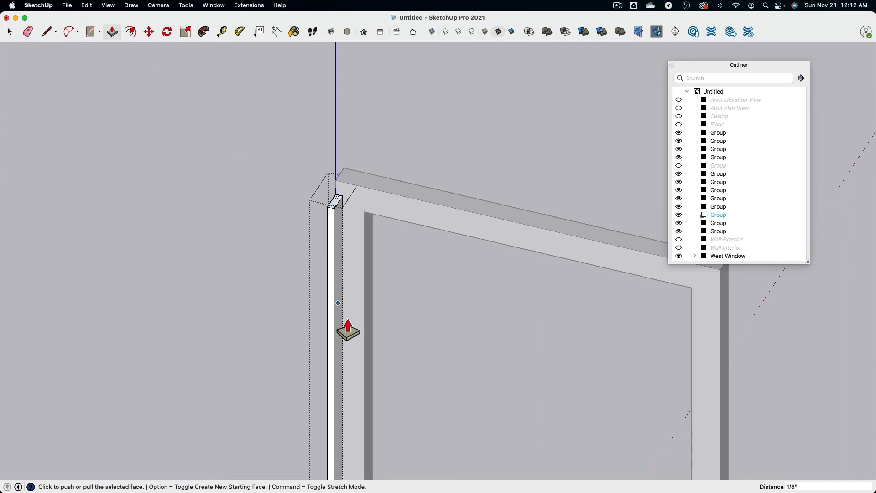
scroll(349, 292, "down", 3)
left_click(337, 256)
mouse_move(348, 372)
middle_mouse_down("shift")
mouse_move(362, 332)
mouse_move(386, 303)
mouse_move(388, 312)
mouse_move(361, 285)
middle_mouse_up("shift")
scroll(387, 304, "up", 4)
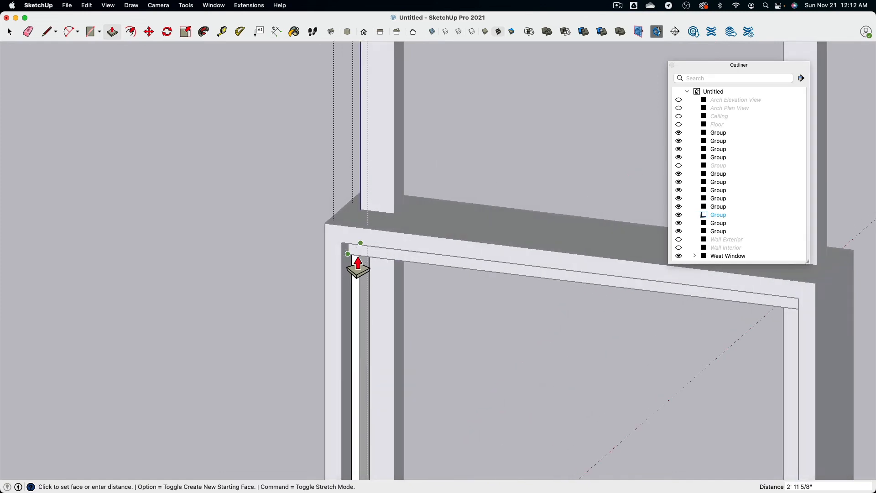
left_click(358, 269)
scroll(357, 297, "down", 5)
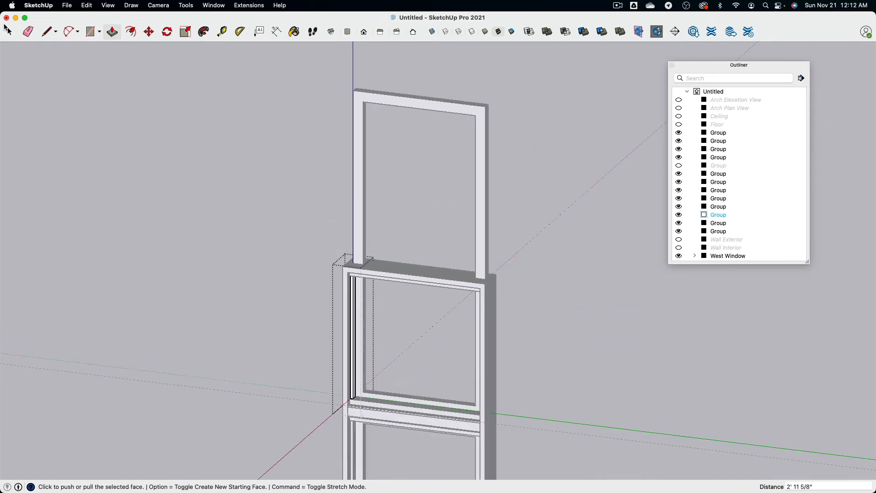
left_click(8, 29)
left_click(374, 149)
Inside the upper inner frame group, move the whole top member down about 3' 5 15/16" to sit within the outer frame.
double_click(390, 106)
left_click(454, 83)
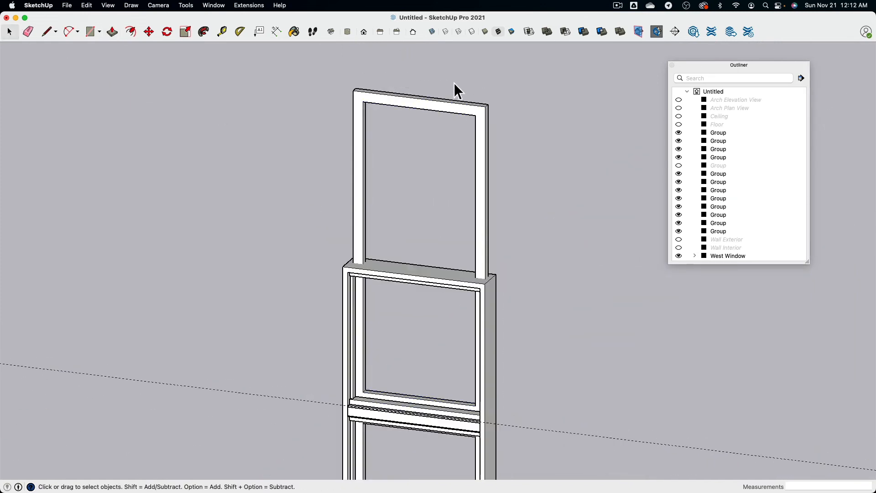
left_click(443, 103)
double_click(416, 110)
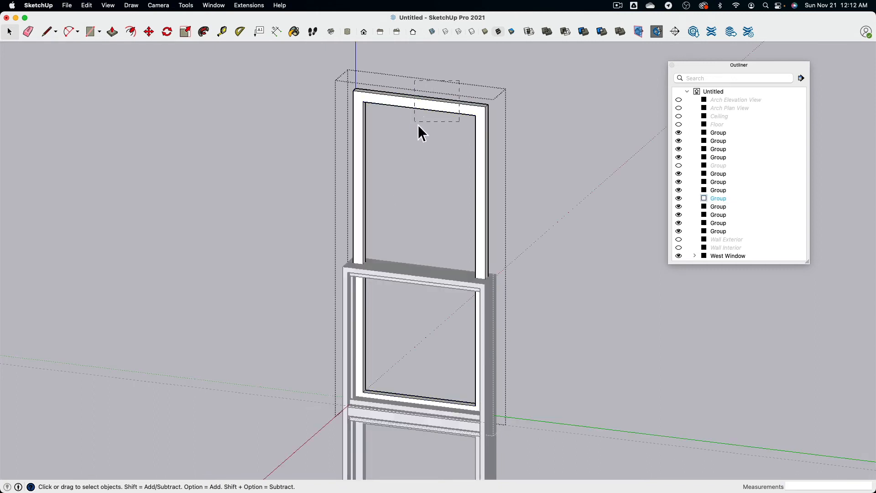
left_click_drag(460, 81, 417, 126)
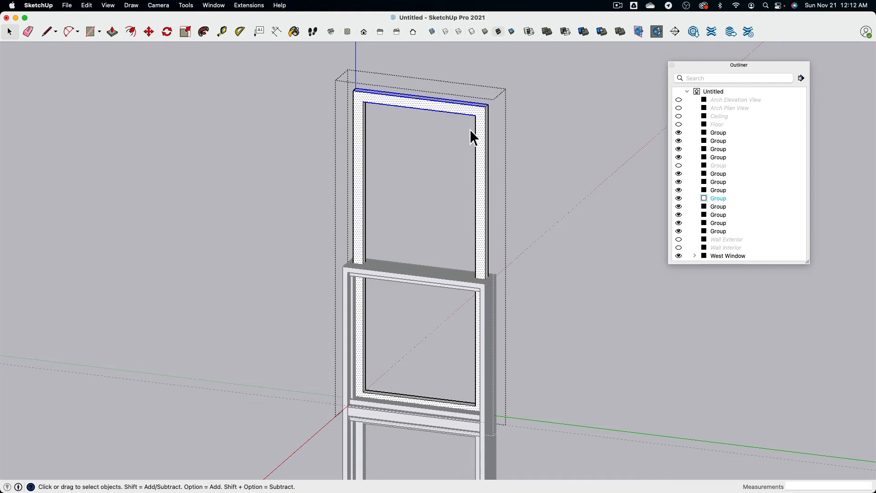
middle_click_drag(571, 161, 454, 98)
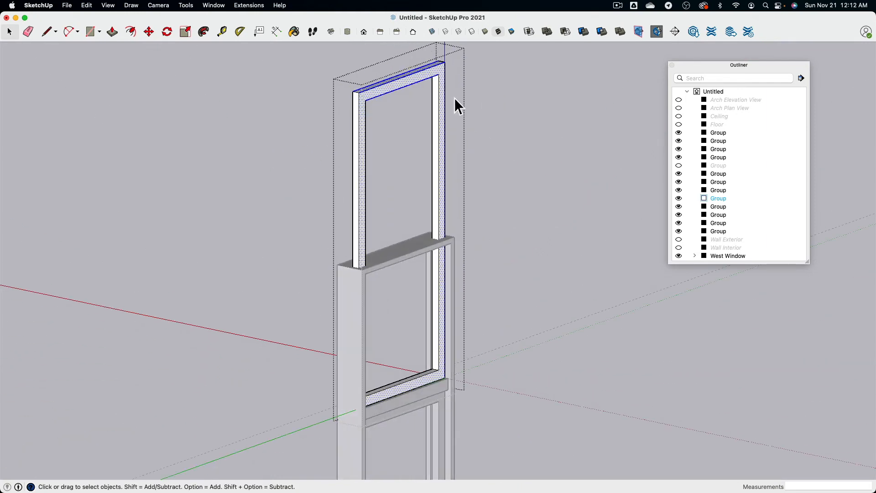
middle_click_drag(407, 153, 587, 190)
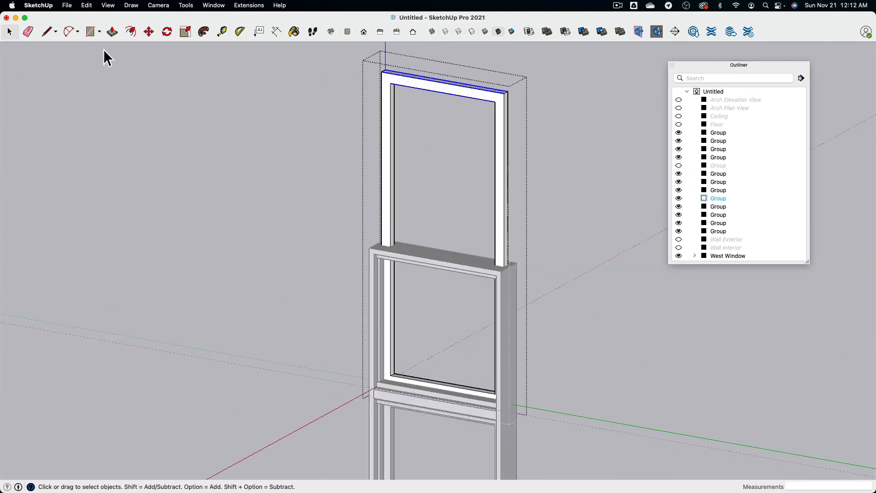
left_click(153, 32)
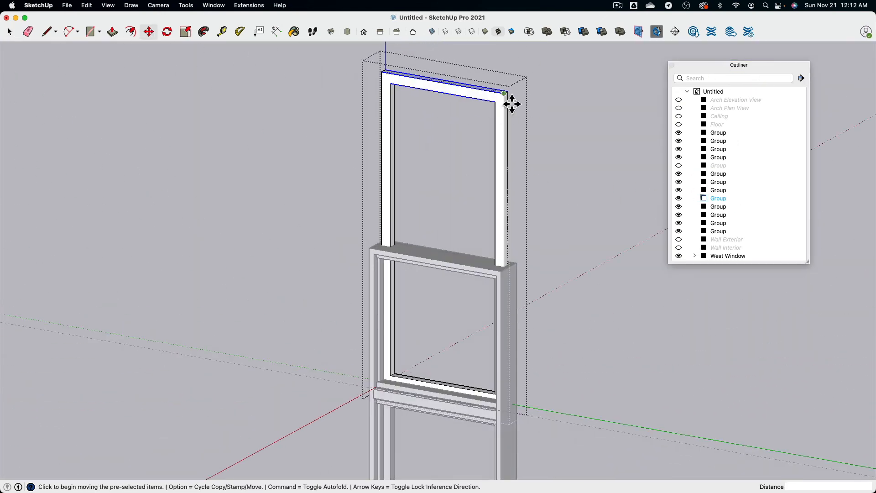
left_click(390, 80)
left_click(403, 298)
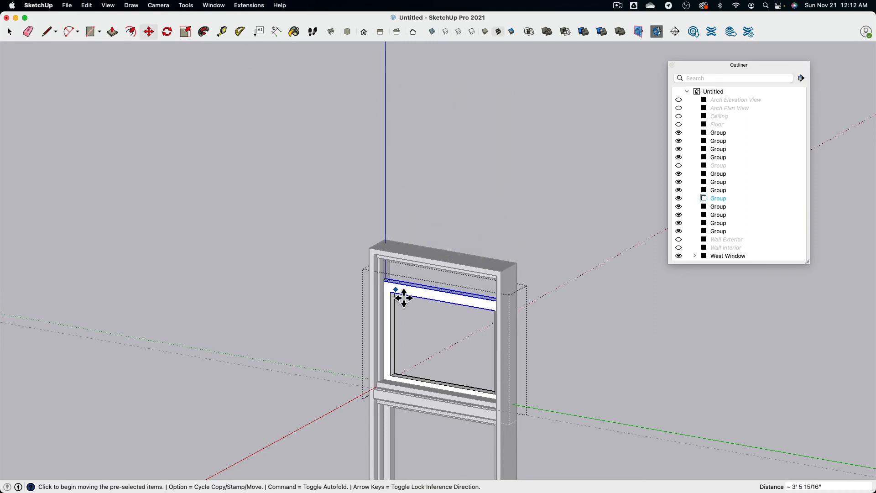
Move the inner frame's top member up about 6 3/16" so it meets the underside of the outer frame's top.
scroll(404, 297, "up", 5)
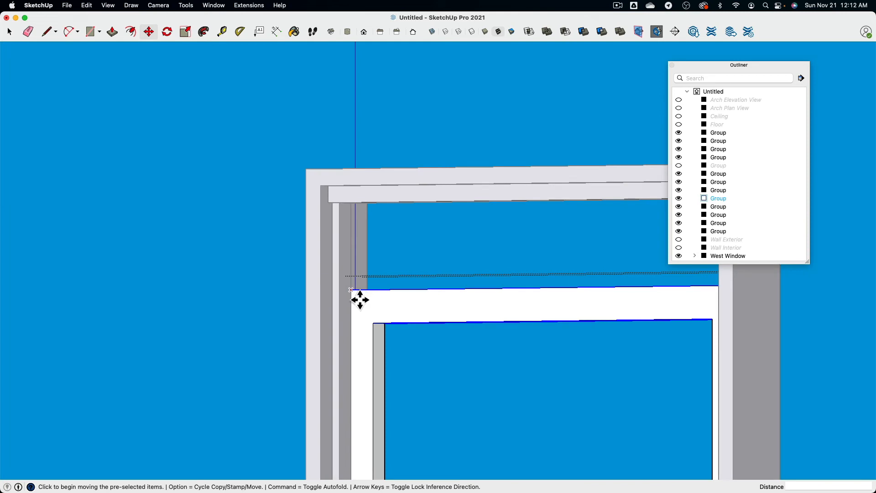
left_click(359, 297)
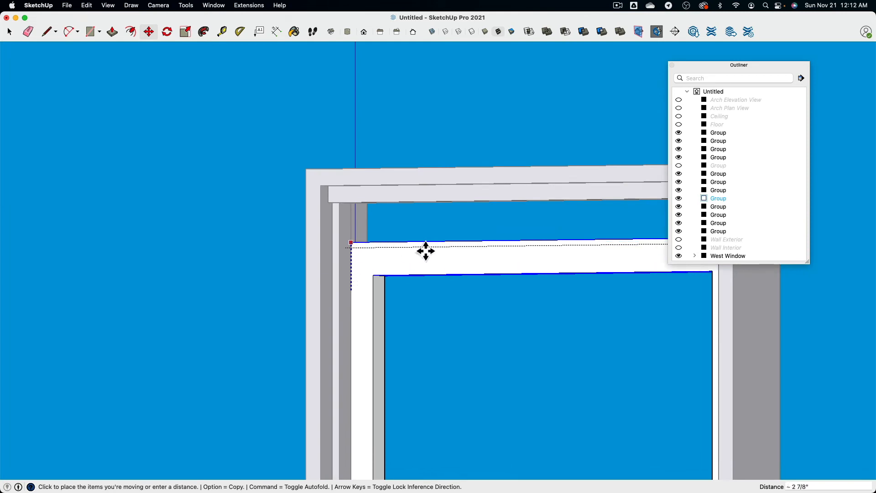
middle_click_drag(426, 251, 51, 241)
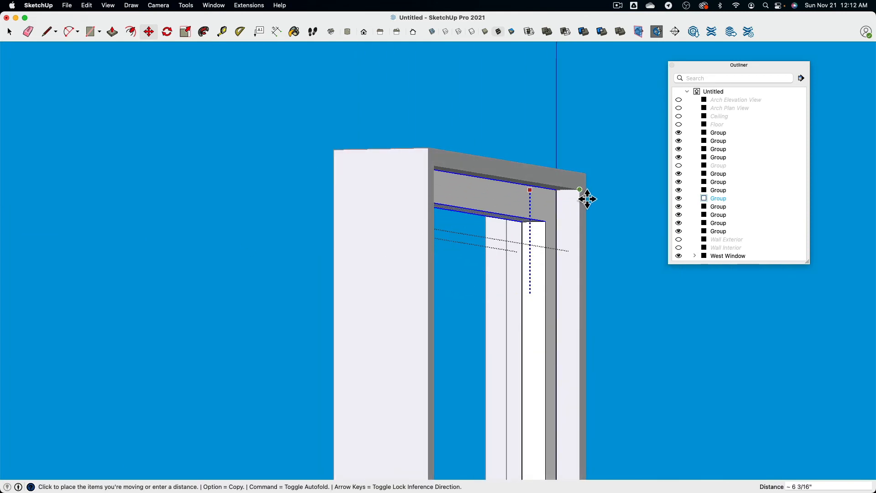
left_click(587, 199)
scroll(426, 195, "down", 3)
left_click(10, 33)
left_click(298, 128)
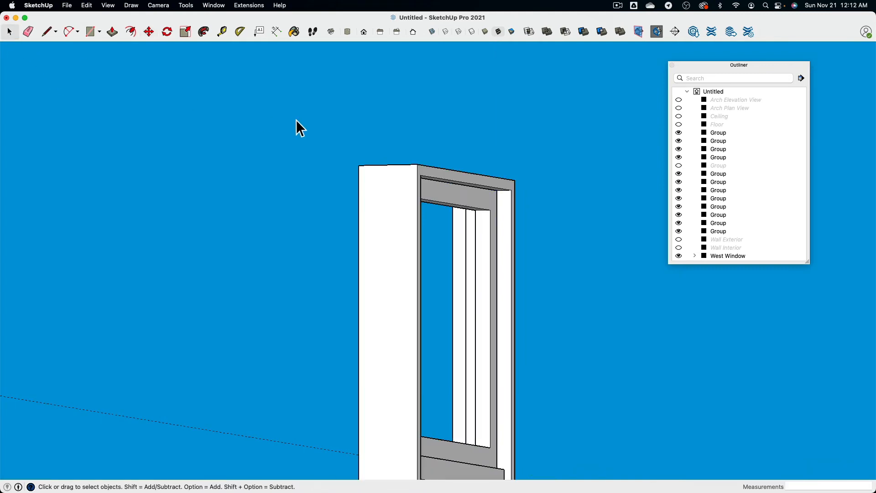
Unhide all the hidden parts of the house model.
middle_click_drag(291, 125, 513, 237)
scroll(514, 237, "down", 3)
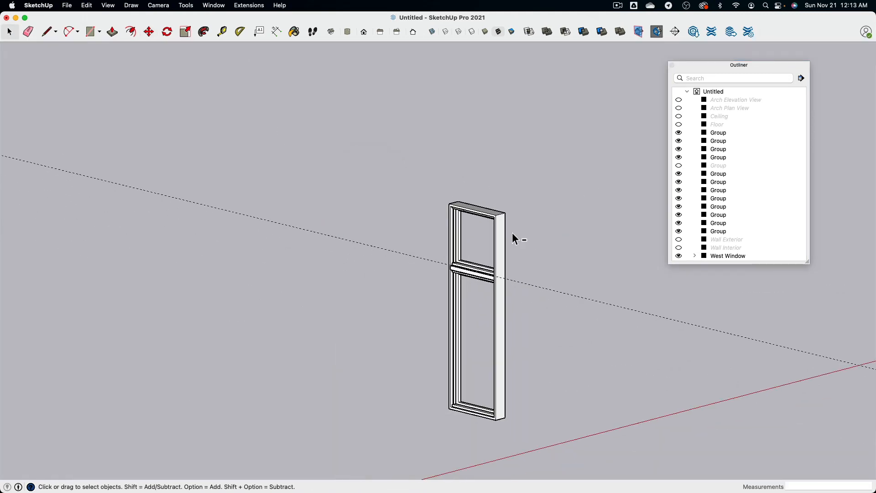
left_click(95, 5)
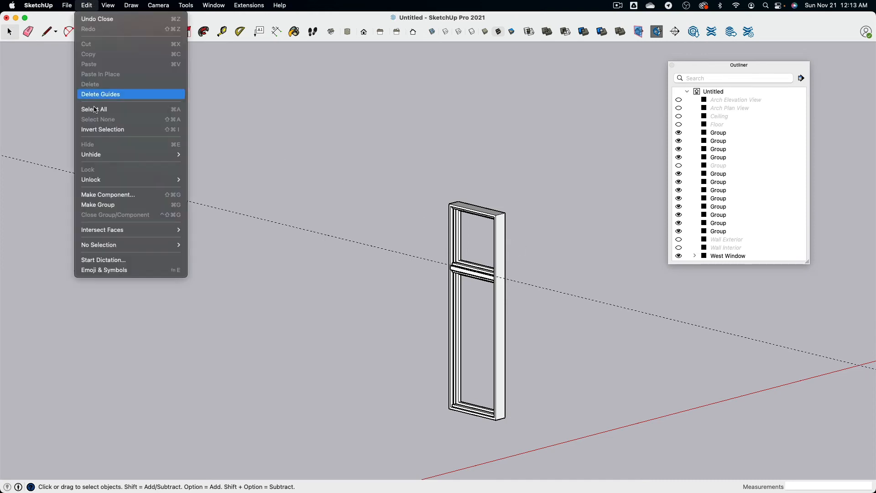
mouse_move(100, 155)
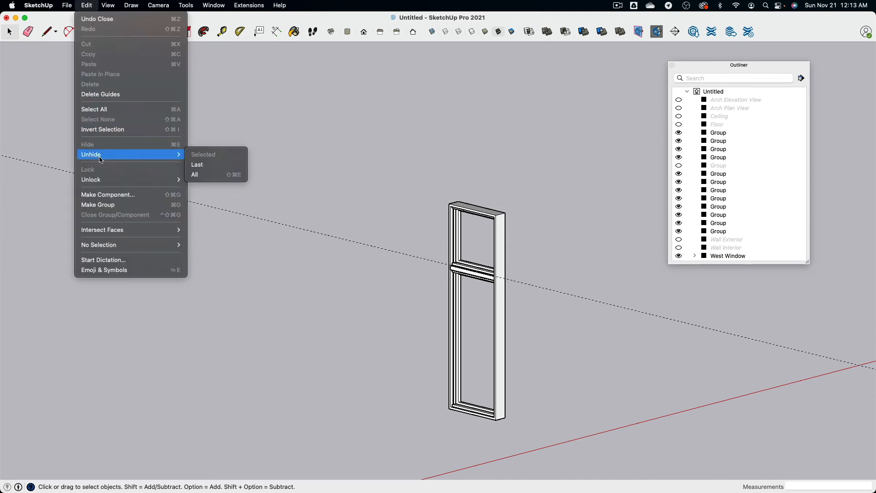
left_click(231, 172)
scroll(486, 209, "down", 3)
Hide the Ceiling group to open up the view into the room.
left_click(375, 179)
key("super+w")
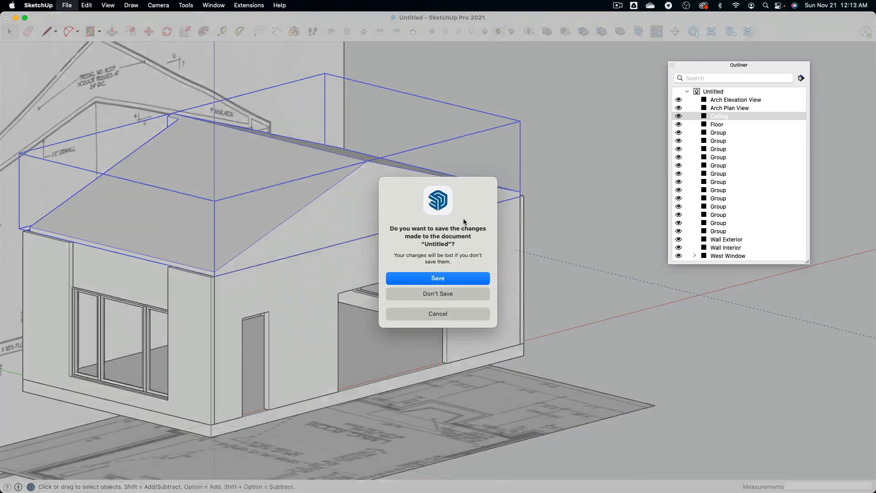
left_click(479, 314)
key("h")
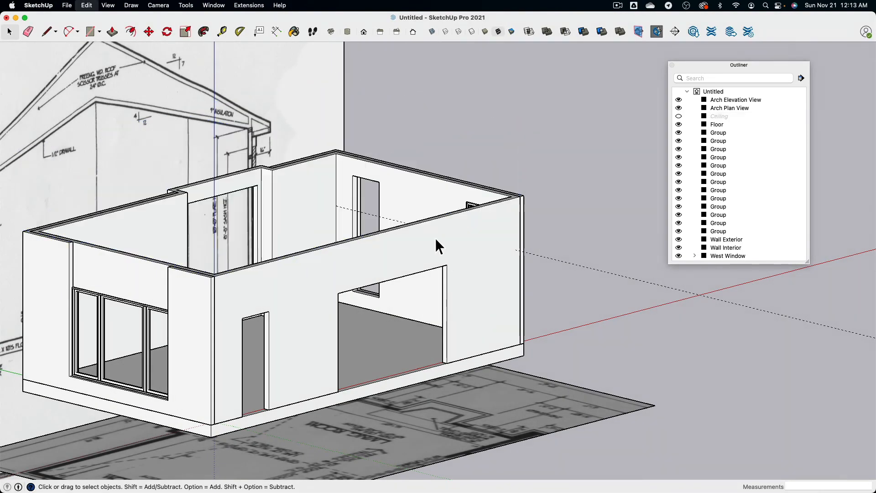
Hide the Wall Exterior and Wall Interior groups around the finished window.
middle_click_drag(436, 246, 441, 184)
scroll(605, 286, "up", 5)
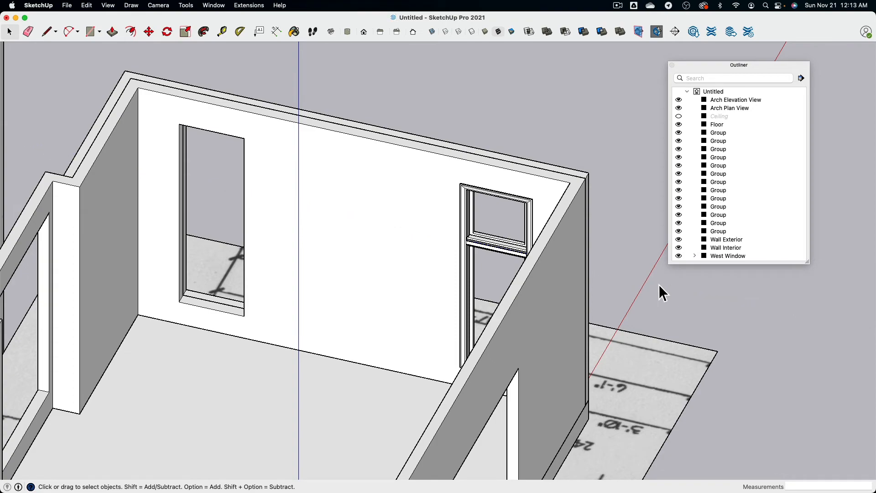
mouse_move(654, 309)
middle_mouse_down()
mouse_move(300, 156)
mouse_move(101, 90)
mouse_move(252, 196)
mouse_move(508, 289)
mouse_move(115, 319)
mouse_move(145, 367)
mouse_move(168, 354)
mouse_move(103, 348)
mouse_move(430, 360)
mouse_move(496, 324)
middle_mouse_up()
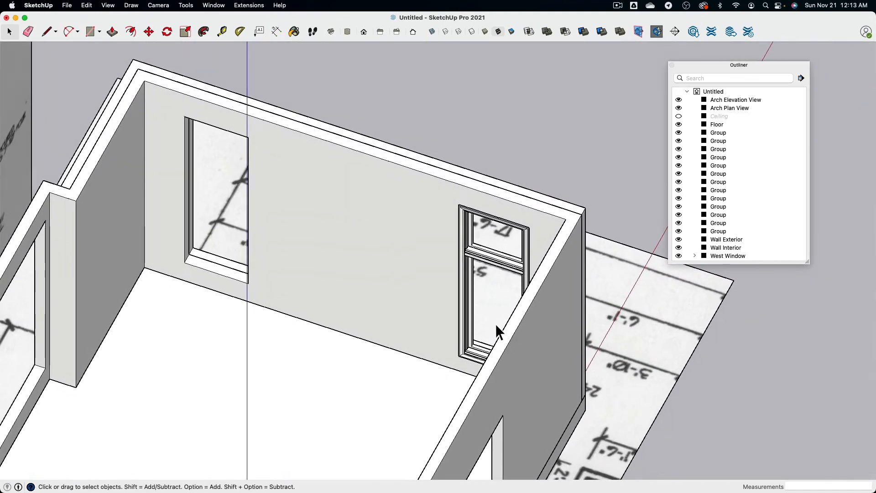
left_click(524, 193)
key("super+e")
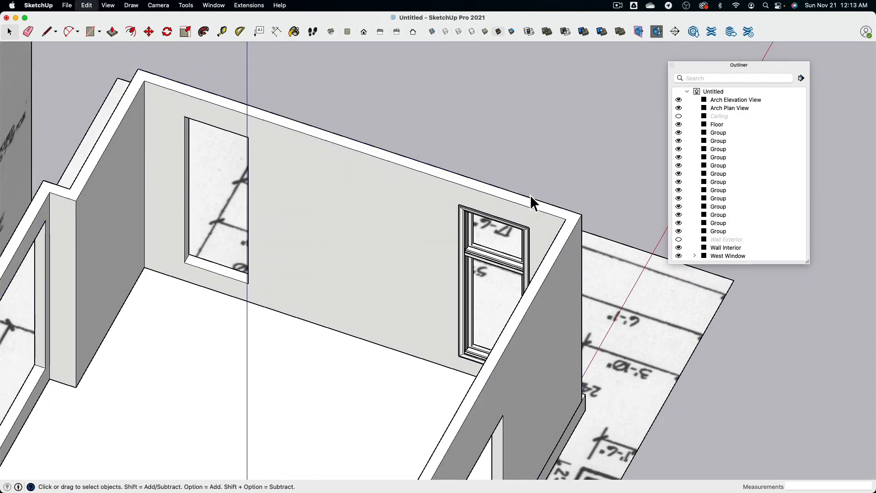
middle_click_drag(530, 197, 463, 208)
left_click(464, 208)
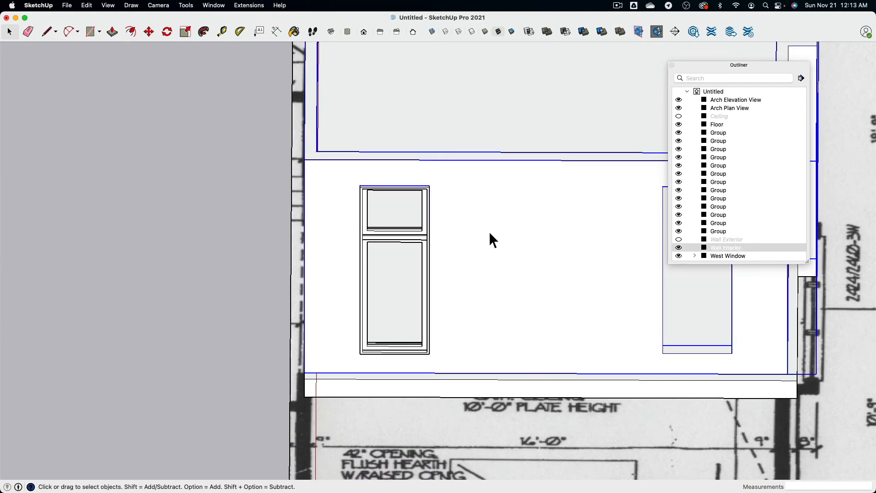
middle_click_drag(488, 238, 308, 104)
key("super+e")
Gather all the loose parts of the finished two-section window into one group named East Window.
left_click_drag(453, 378, 453, 379)
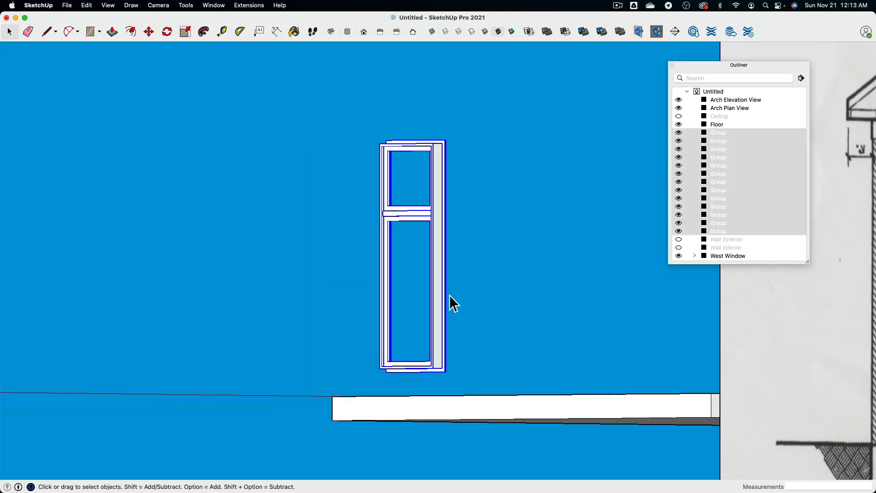
right_click(437, 183)
left_click(475, 274)
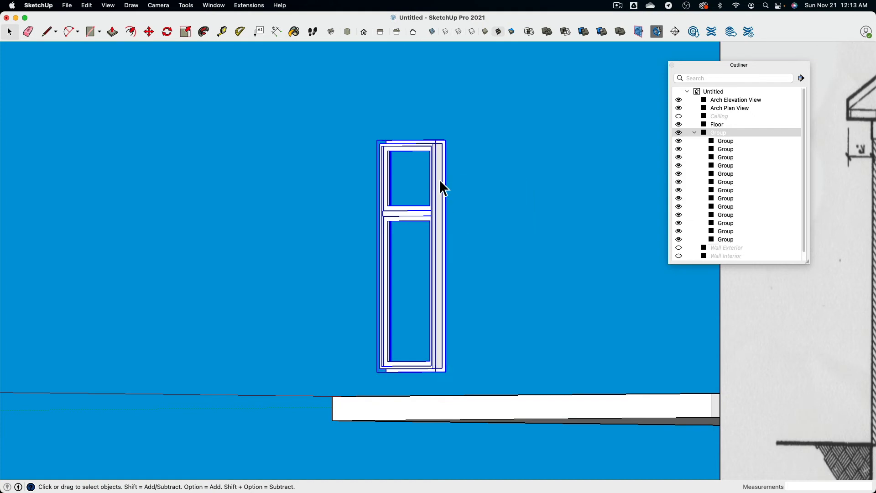
left_click(715, 134)
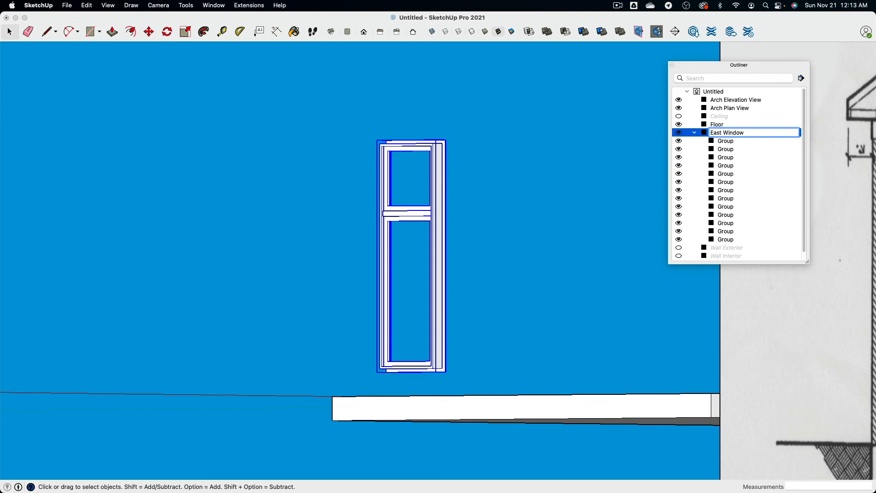
key("Return")
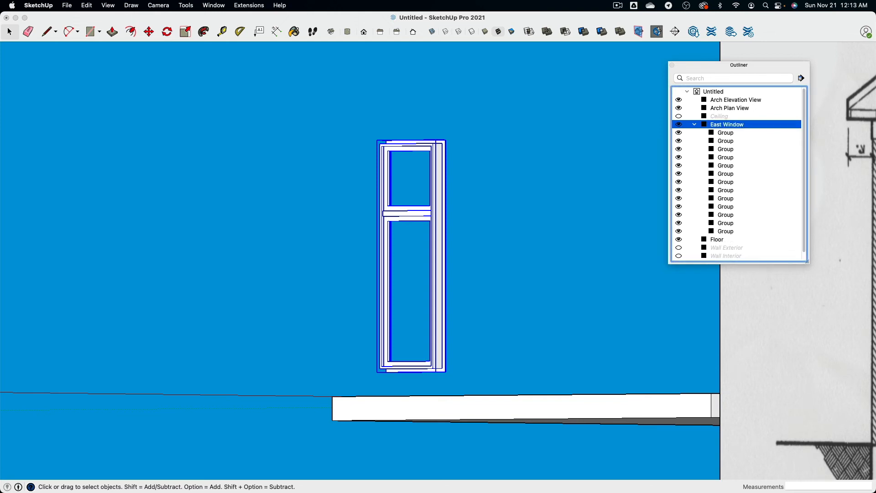
Collapse the East Window group's parts list and rename the group as Window East.
left_click(694, 125)
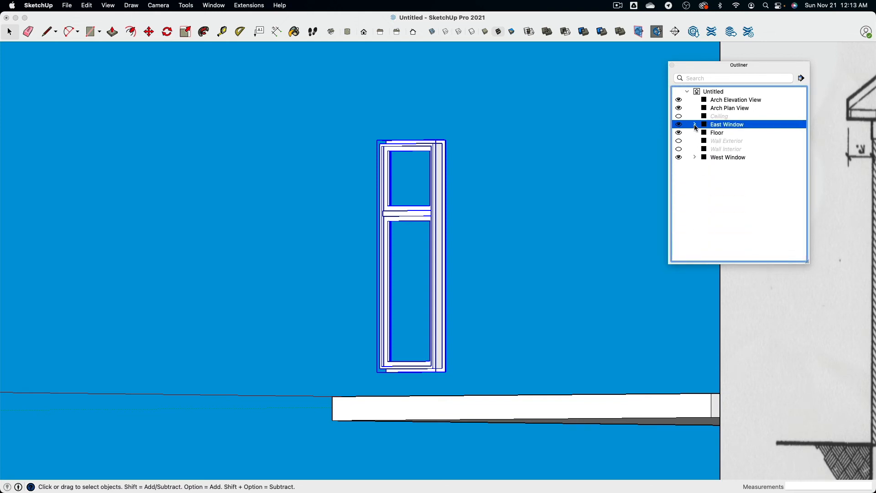
double_click(719, 126)
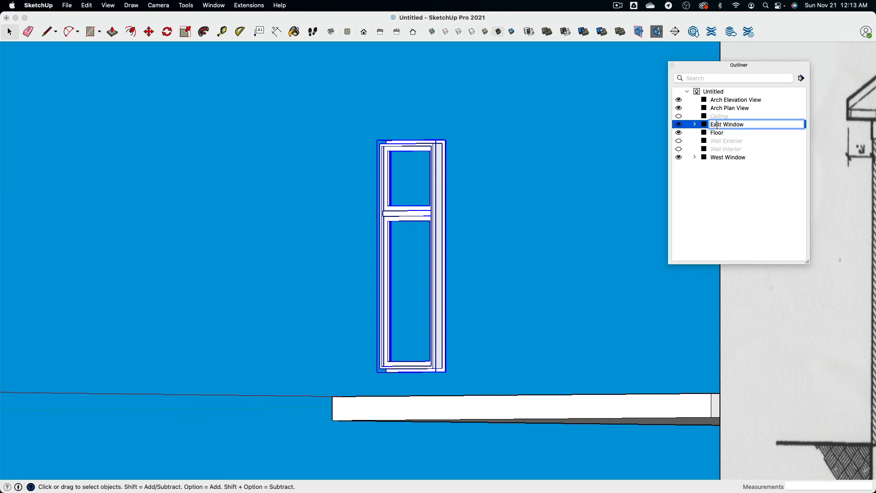
key("super+Right")
type("East")
key("Return")
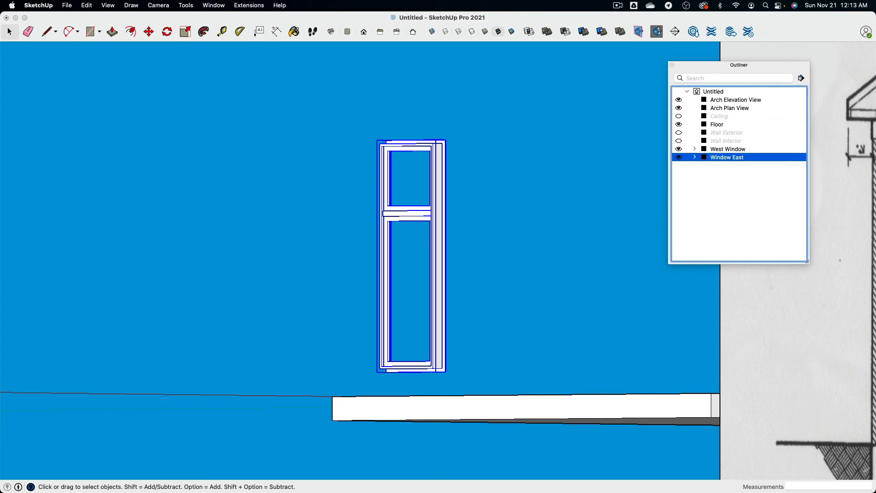
Rename the West Window group as Window West to match the other window's naming.
left_click(727, 149)
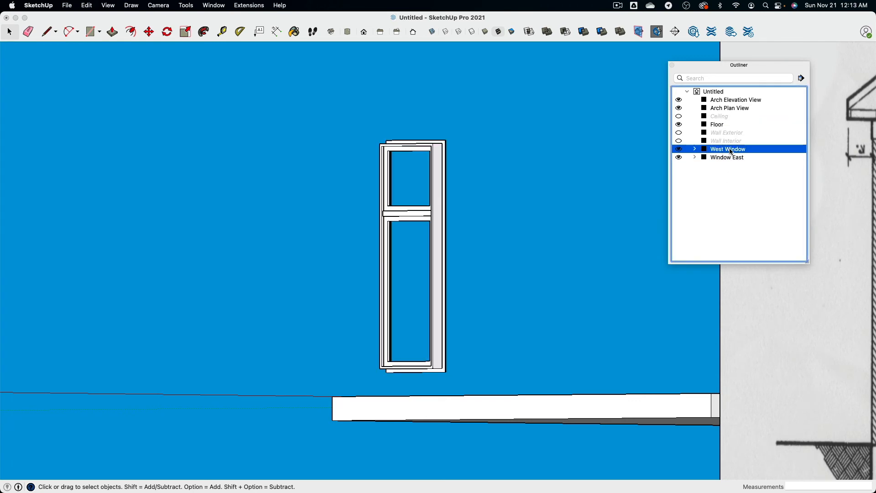
left_click(729, 150)
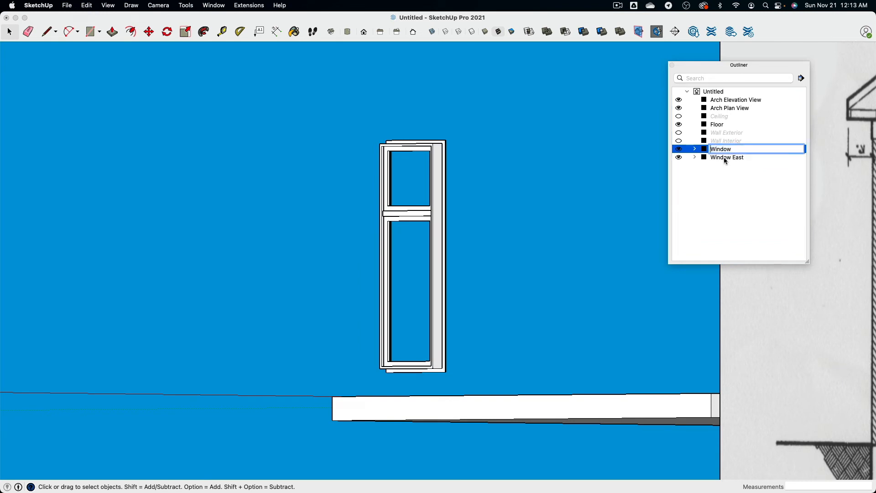
key("Return")
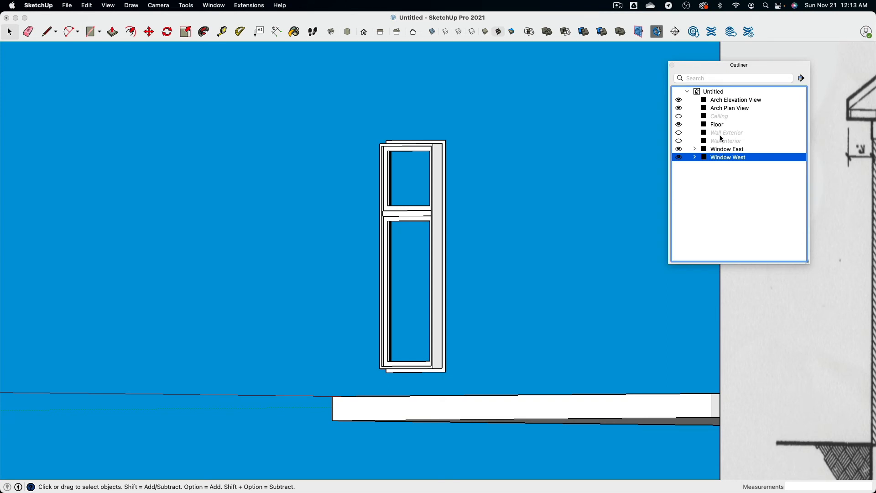
Unhide the Wall Interior group so the wall surrounds the finished window again.
left_click(607, 174)
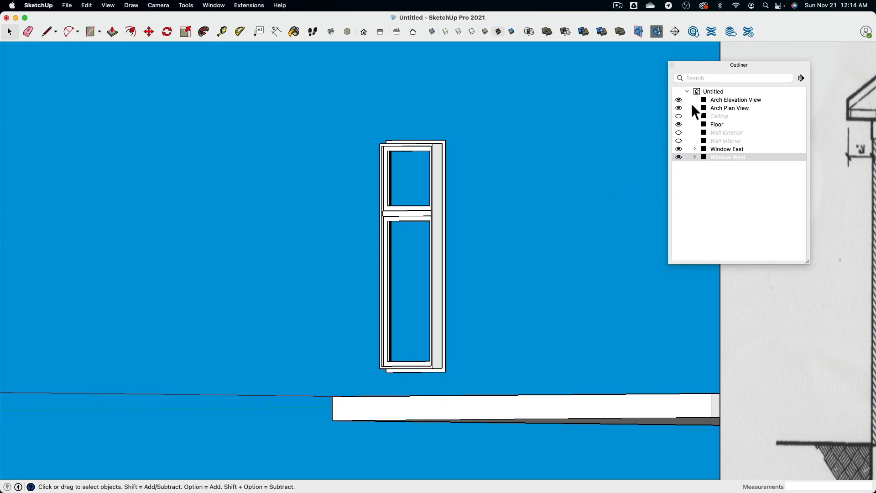
middle_click_drag(546, 202, 664, 253)
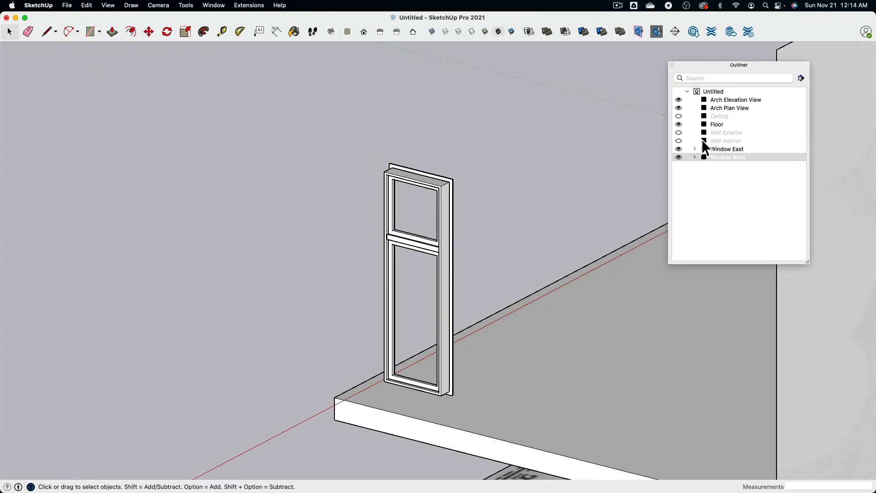
left_click(679, 142)
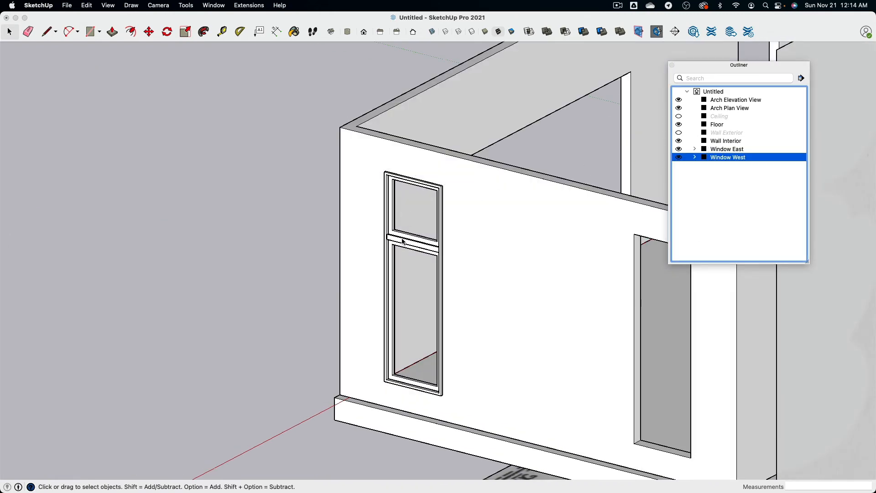
Copy the Window East group along its wall into the second narrow opening, aligning it by the lower outer corner.
left_click(441, 212)
left_click(445, 195)
middle_click_drag(445, 194, 437, 287)
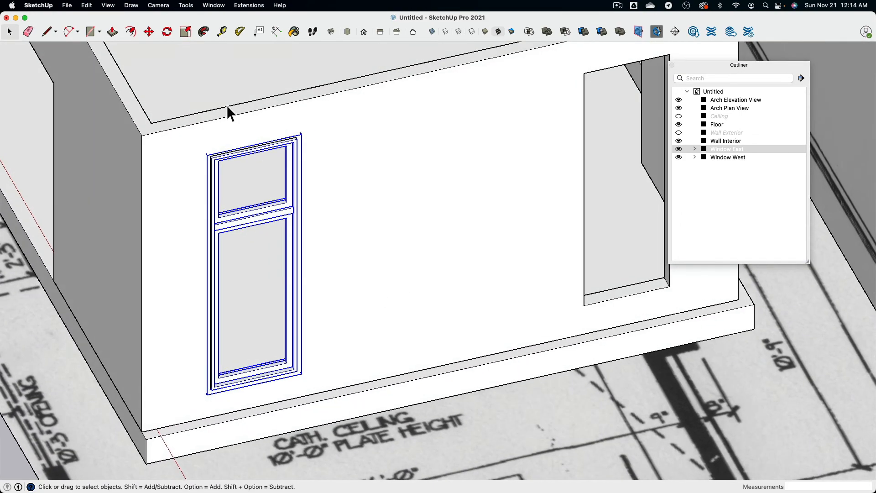
left_click(149, 31)
scroll(236, 378, "up", 10)
key("alt")
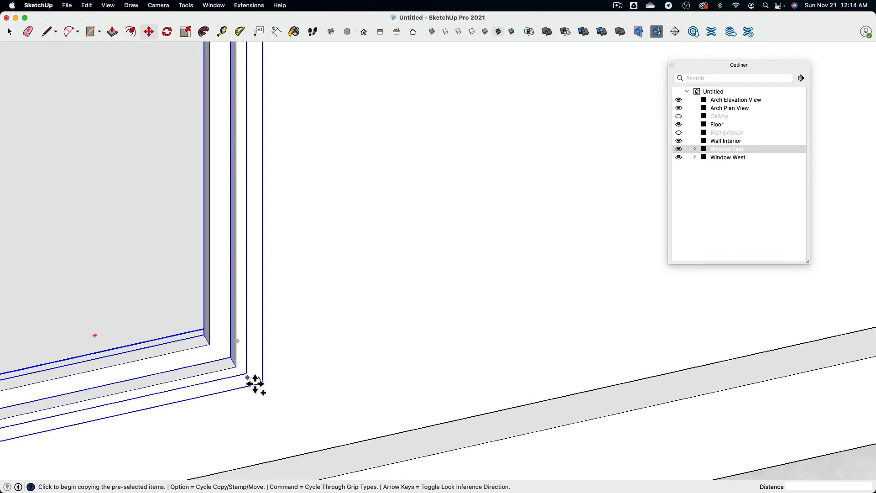
scroll(254, 381, "down", 5)
left_click(255, 382)
scroll(529, 319, "down", 4)
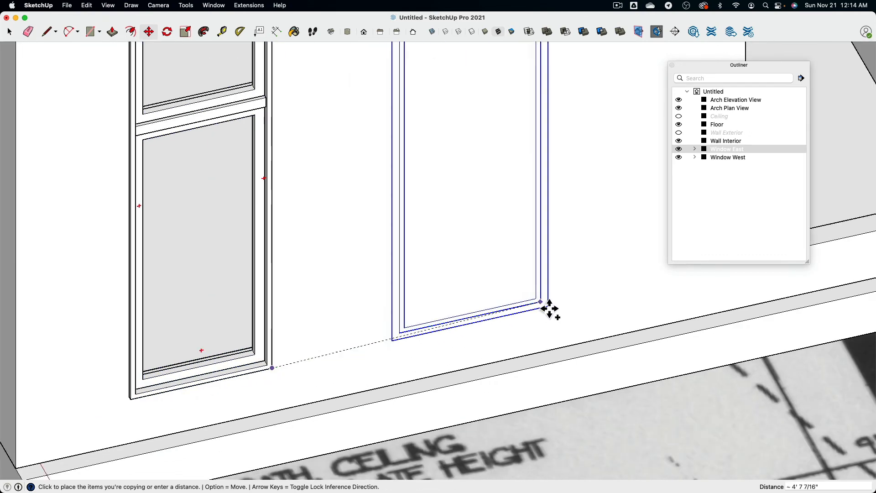
middle_click_drag(520, 300, 352, 317, "shift")
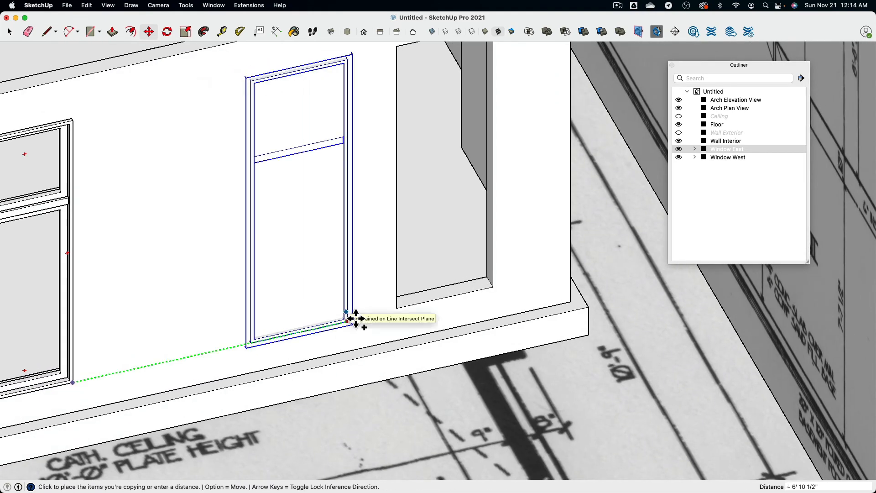
left_click(502, 296)
middle_click_drag(502, 295, 334, 328)
scroll(315, 326, "down", 3)
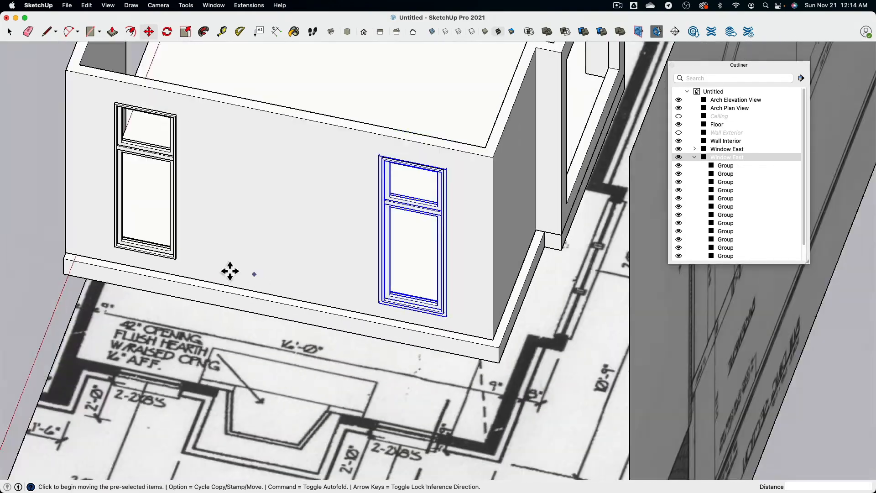
middle_click_drag(228, 272, 612, 177)
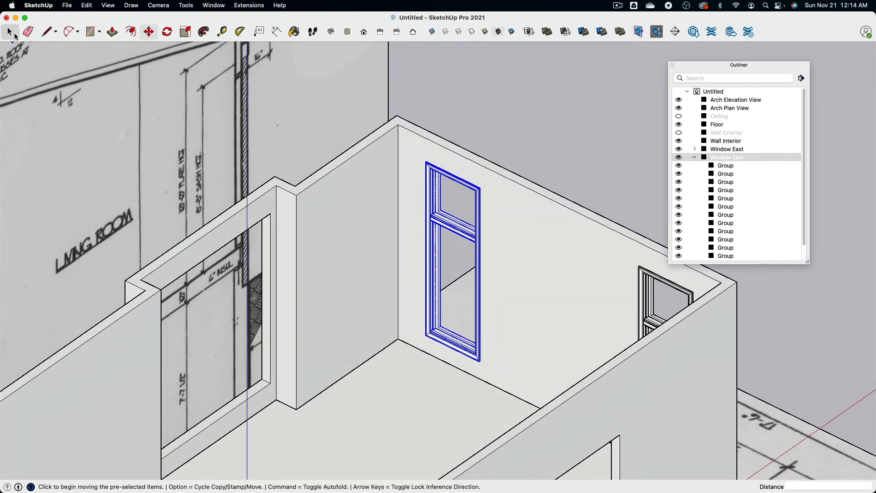
left_click(10, 32)
left_click(429, 95)
Hide the Arch Elevation View and Arch Plan View groups to clear the drawings from around the room.
middle_click_drag(437, 99, 673, 228)
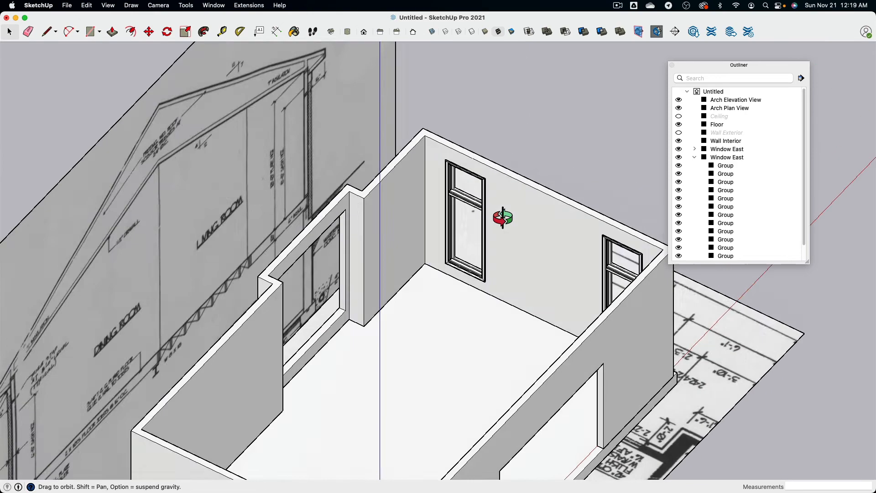
middle_click_drag(510, 215, 420, 260)
scroll(421, 260, "up", 3)
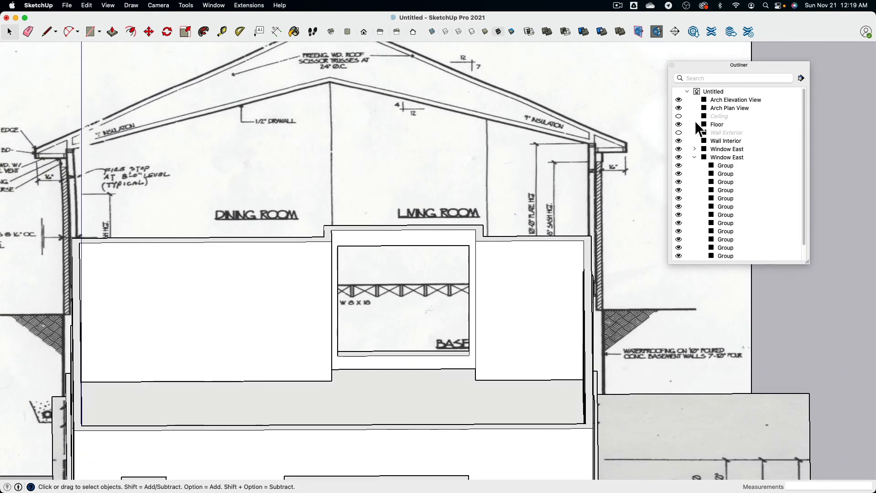
left_click(679, 99)
left_click(678, 107)
middle_click_drag(456, 283, 644, 302)
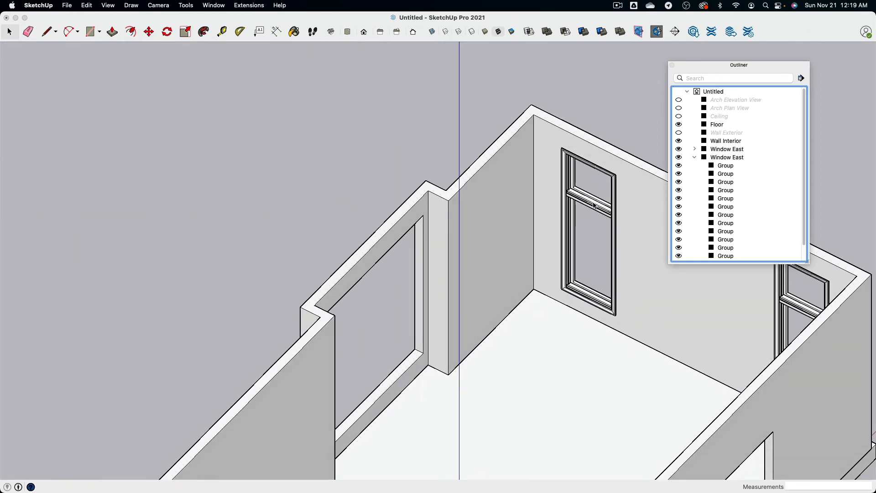
middle_click_drag(575, 223, 390, 243)
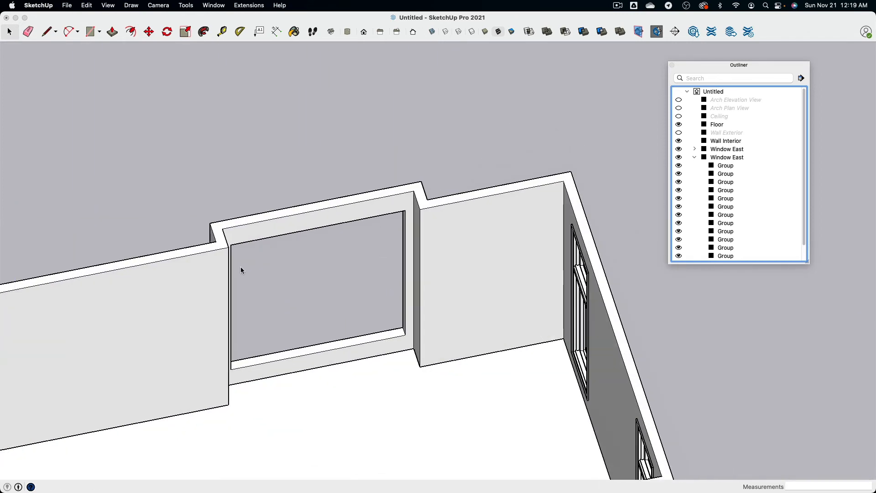
Copy the two-section window nearest the bay about 13' 3 1/4" across, outside the wall with the wide opening.
middle_click_drag(241, 270, 576, 238)
left_click(577, 235)
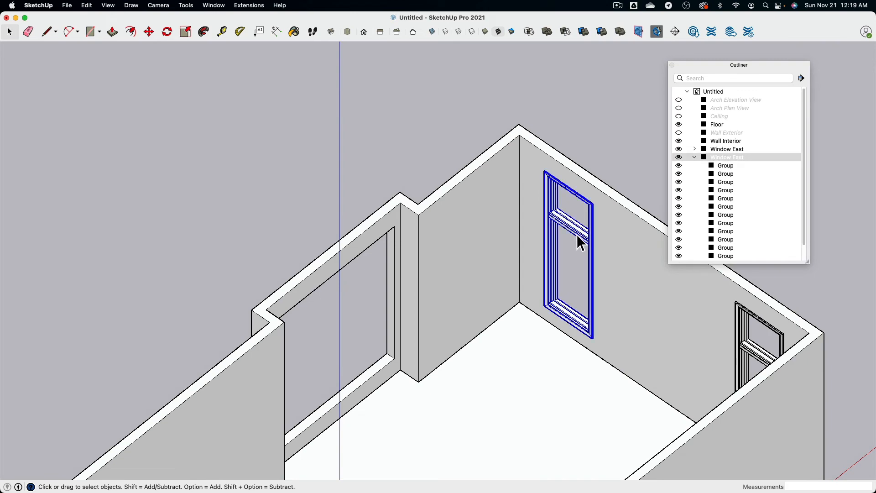
left_click(150, 33)
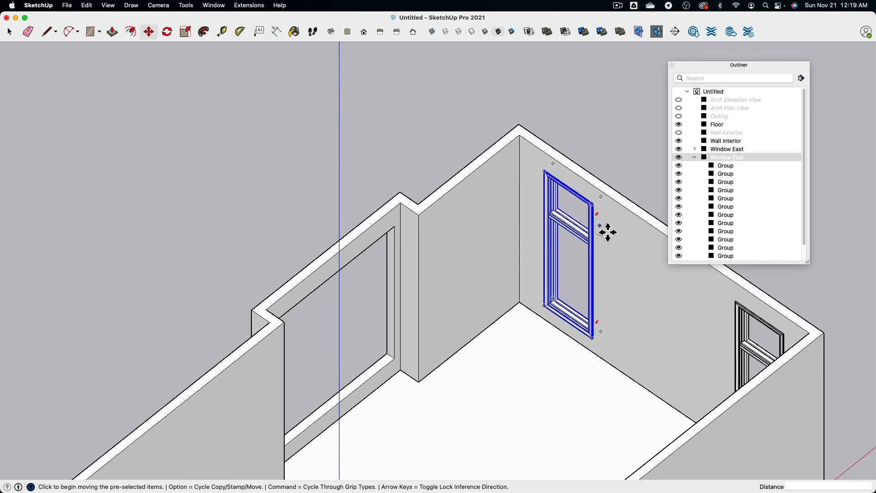
key("alt")
left_click(587, 235)
left_click(258, 221)
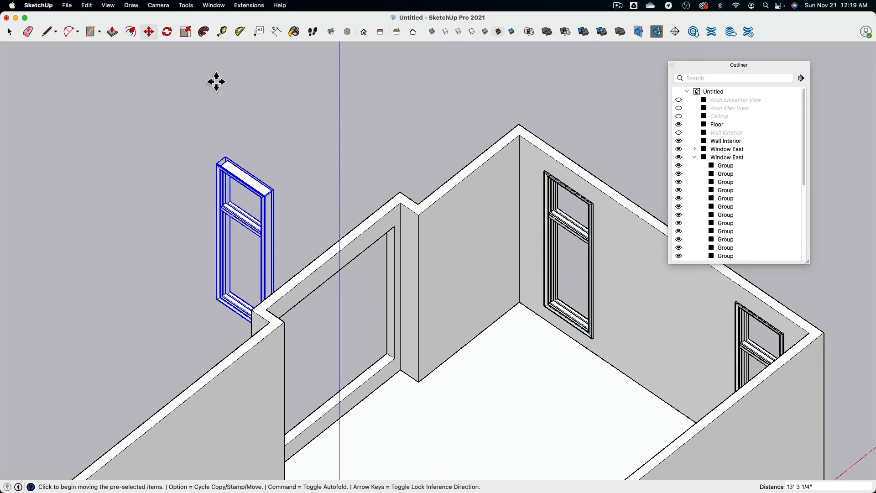
Rotate the new window copy a quarter turn horizontally so it runs parallel to the wide opening's wall.
left_click(167, 32)
scroll(274, 215, "up", 3)
left_click(192, 175)
left_click(155, 149)
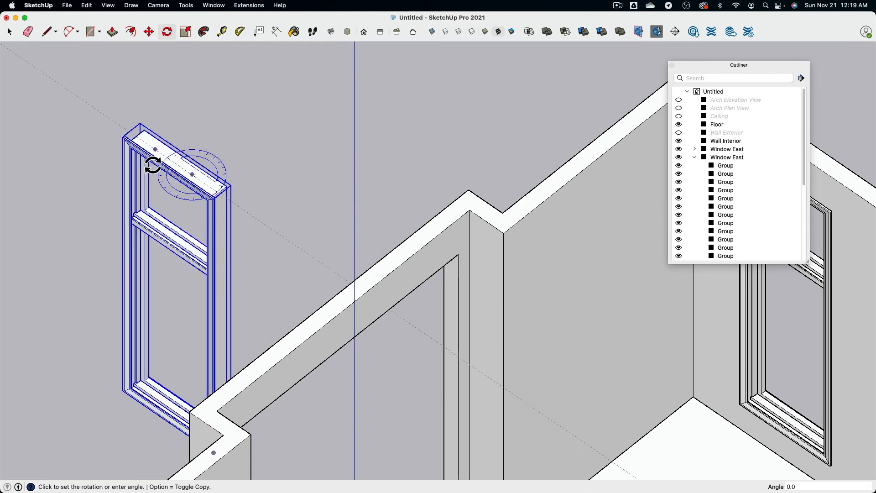
left_click(155, 214)
Move the rotated window copy by its upper corner into the upper corner of the wide opening in the bay wall.
middle_click_drag(150, 169, 415, 121)
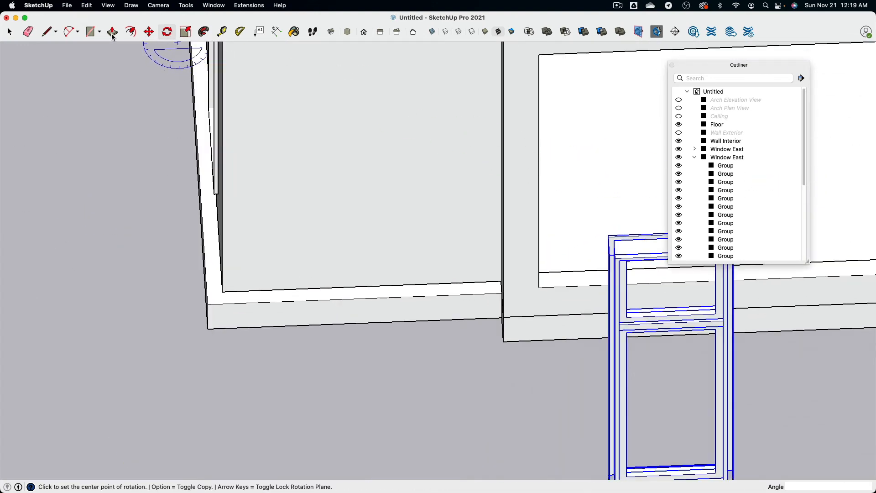
left_click(149, 32)
middle_click_drag(626, 256, 32, 176)
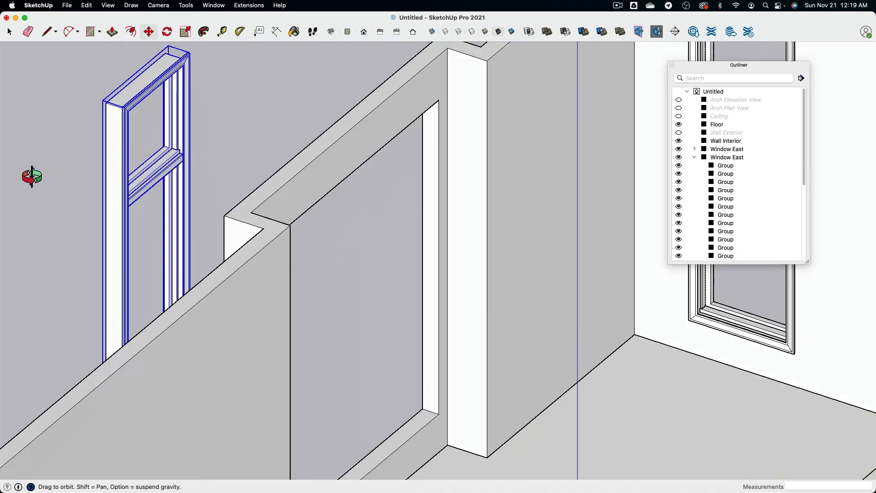
scroll(201, 110, "up", 5)
scroll(344, 282, "up", 5)
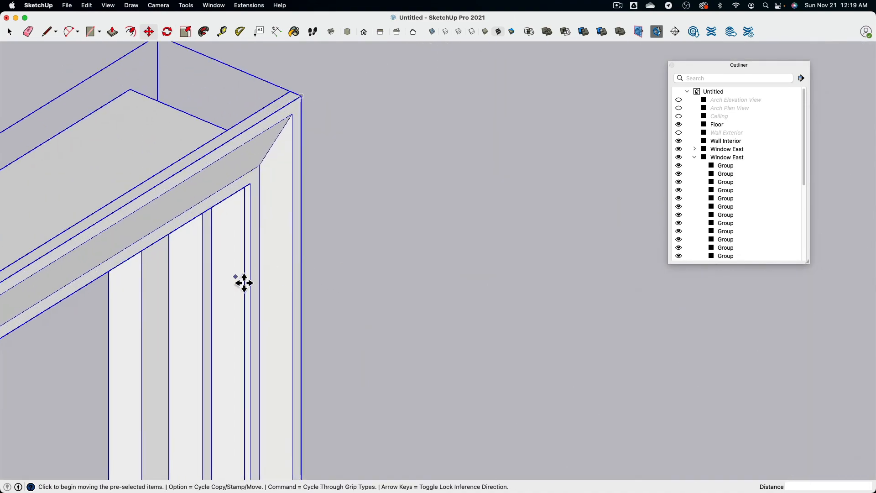
middle_click_drag(243, 281, 295, 177)
left_click(296, 170)
scroll(327, 252, "down", 10)
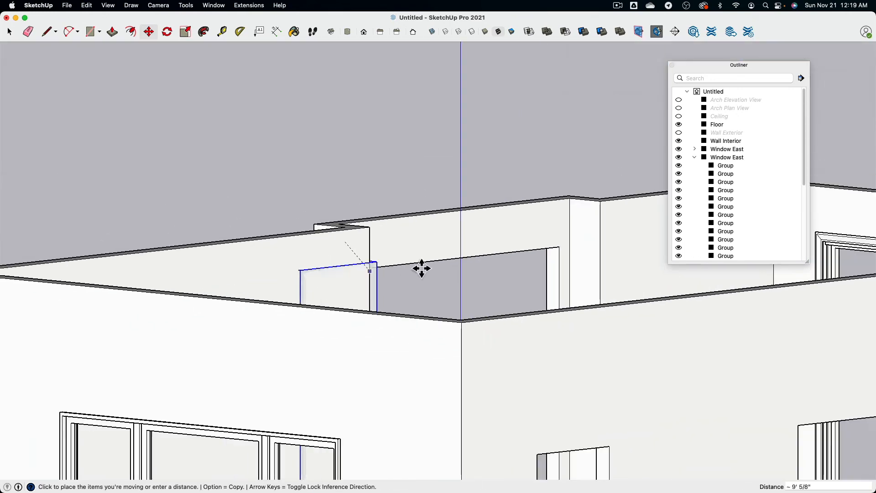
middle_click_drag(422, 268, 369, 296)
scroll(587, 269, "up", 3)
middle_click_drag(586, 262, 324, 351, "shift")
left_click(410, 262)
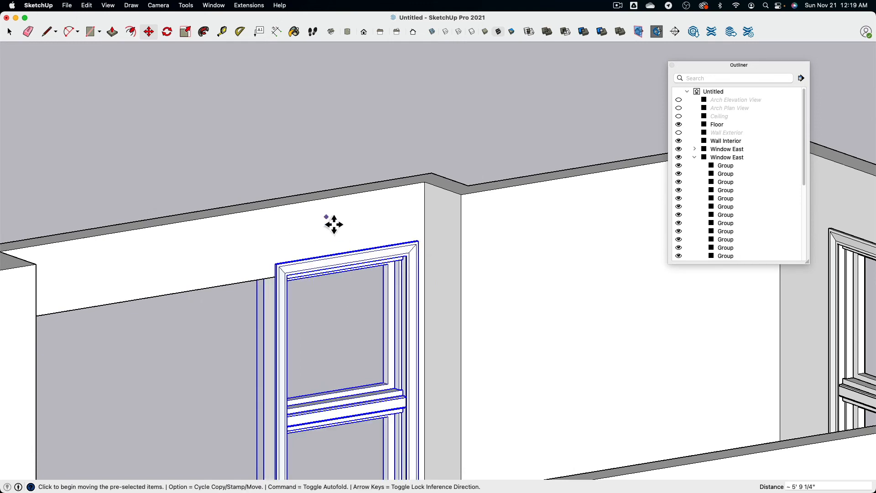
Explode the window copy in the wide bay opening into its separate parts.
middle_click_drag(332, 223, 15, 50)
middle_click_drag(152, 114, 289, 101, "shift")
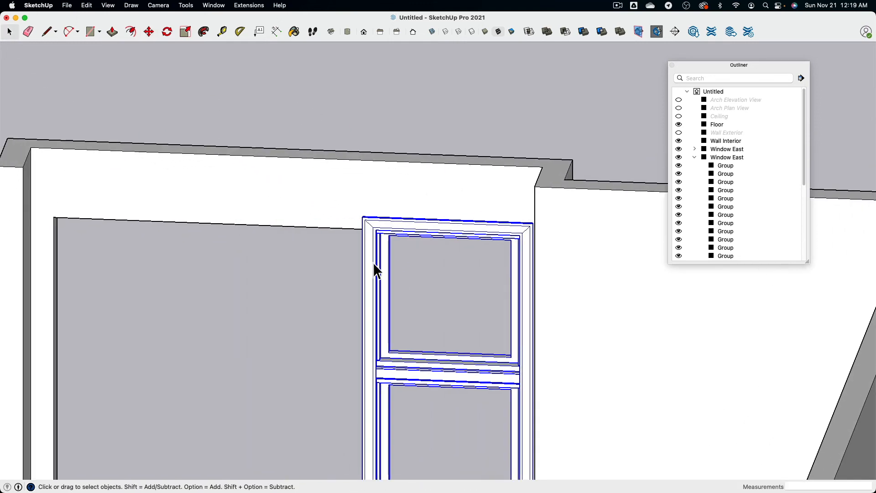
right_click(371, 254)
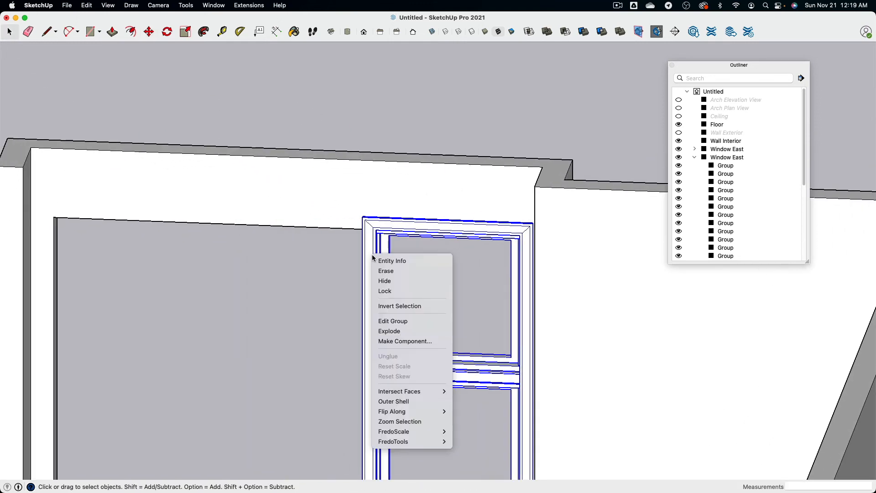
left_click(410, 331)
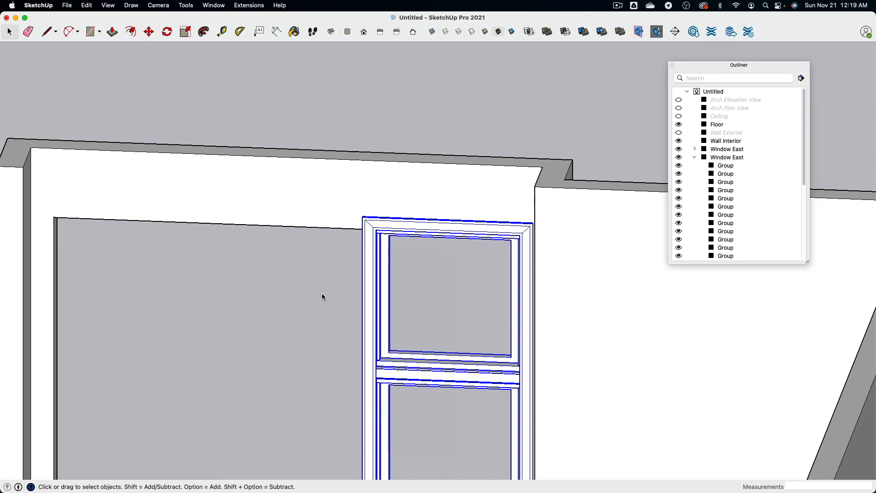
Hide one trim part of the exploded window copy and check the copy's lower end in the wide opening from outside.
left_click(366, 258)
middle_click_drag(336, 272, 481, 190)
key("super+h")
scroll(470, 189, "up", 2)
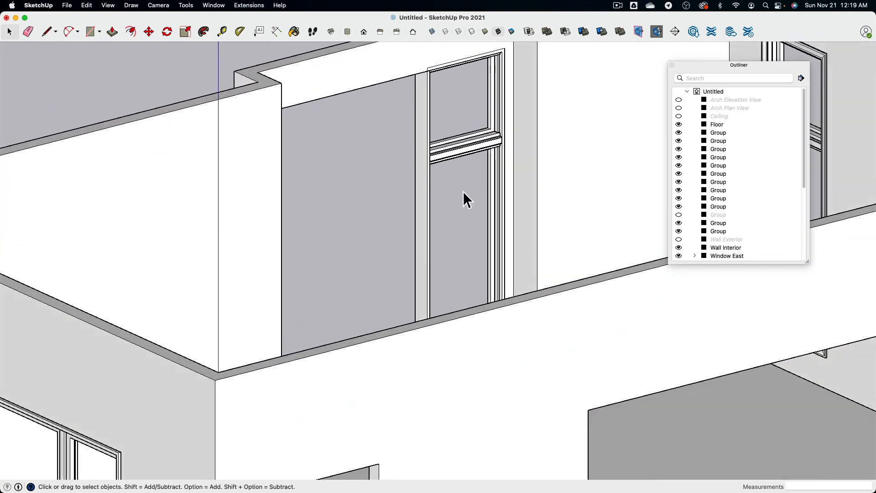
middle_click_drag(439, 158, 437, 223)
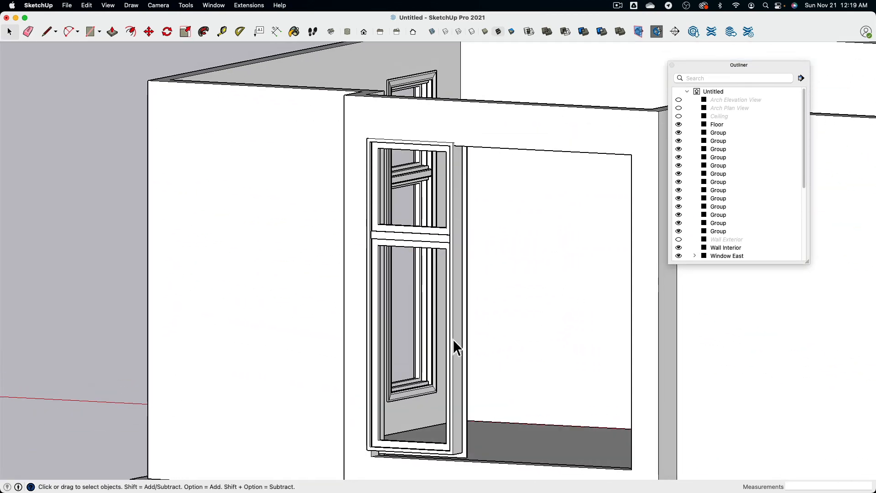
middle_click_drag(455, 305, 442, 160, "shift")
scroll(429, 310, "up", 5)
left_click(464, 290)
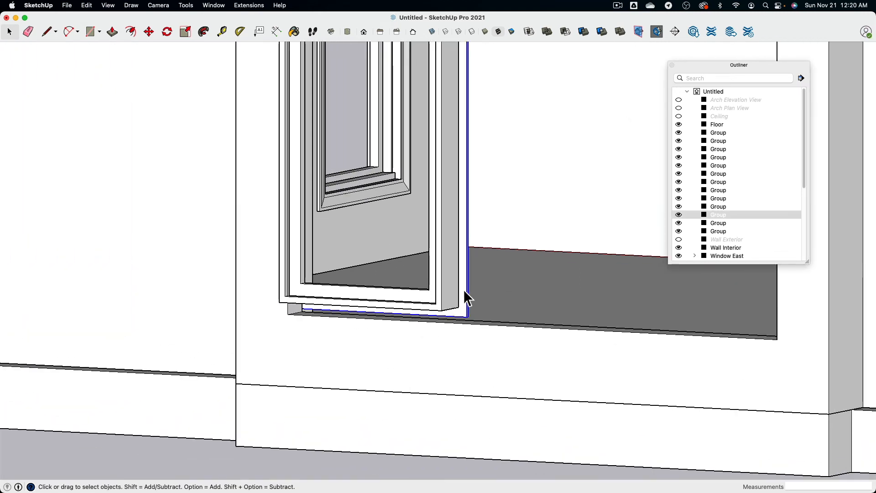
Undo the window copy's explode and move, and move it by its lower corner into the wide opening's lower corner.
key("super+z")
key("super+z")
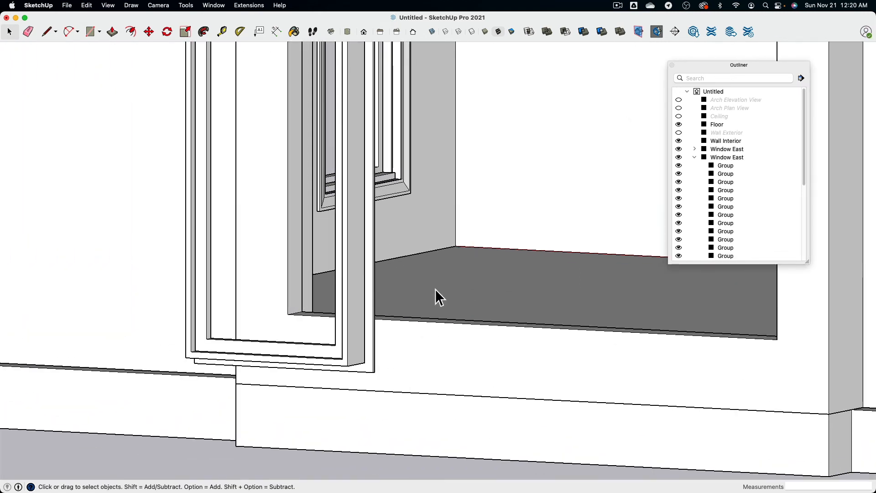
middle_click_drag(274, 338, 365, 294)
scroll(365, 294, "up", 3)
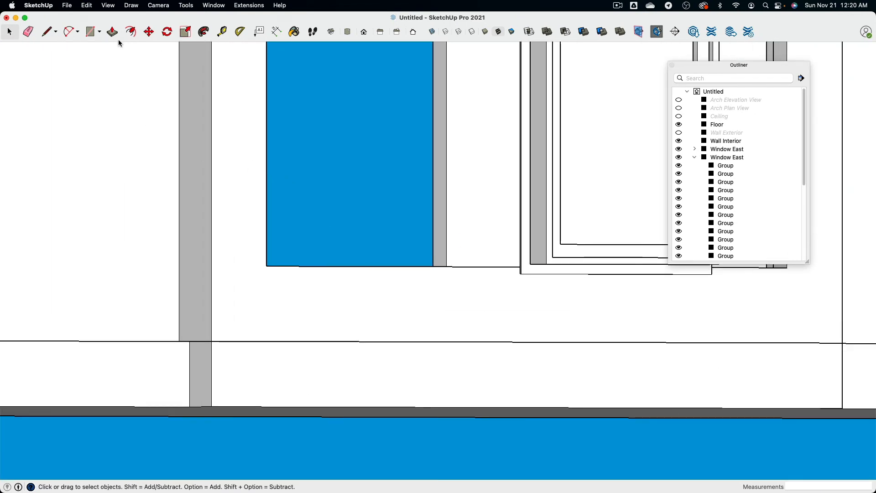
left_click(150, 33)
scroll(524, 292, "up", 3)
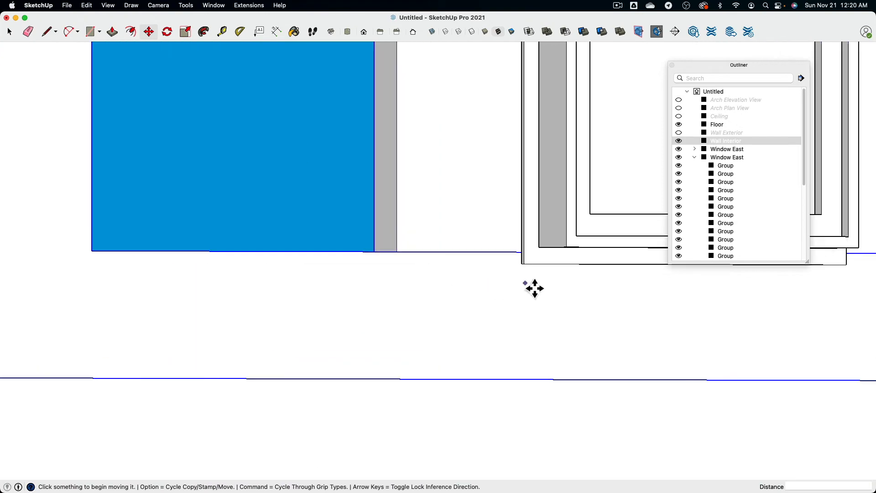
left_click(546, 254)
scroll(538, 256, "down", 3)
middle_click_drag(538, 256, 196, 319)
scroll(343, 286, "up", 3)
scroll(344, 285, "down", 3)
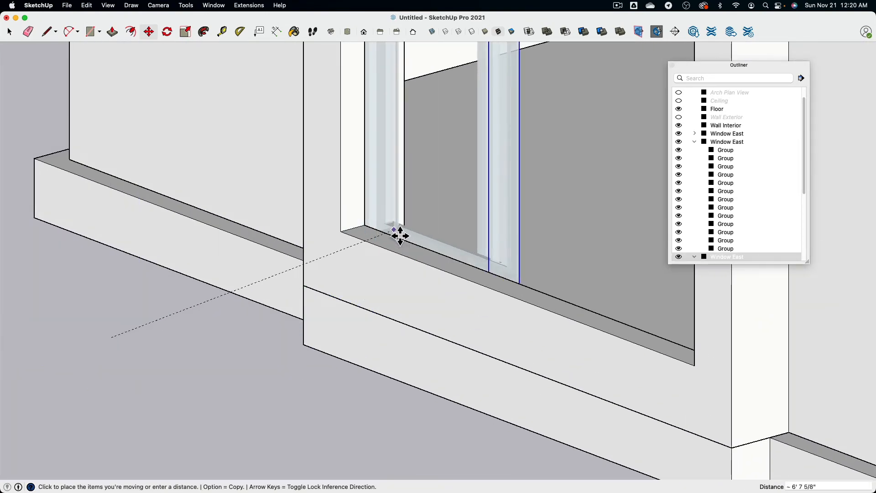
left_click(372, 234)
Hide the window copy in the wide bay opening and the nearest window in the east wall.
scroll(333, 323, "down", 3)
middle_click_drag(333, 323, 384, 254)
scroll(382, 153, "up", 5)
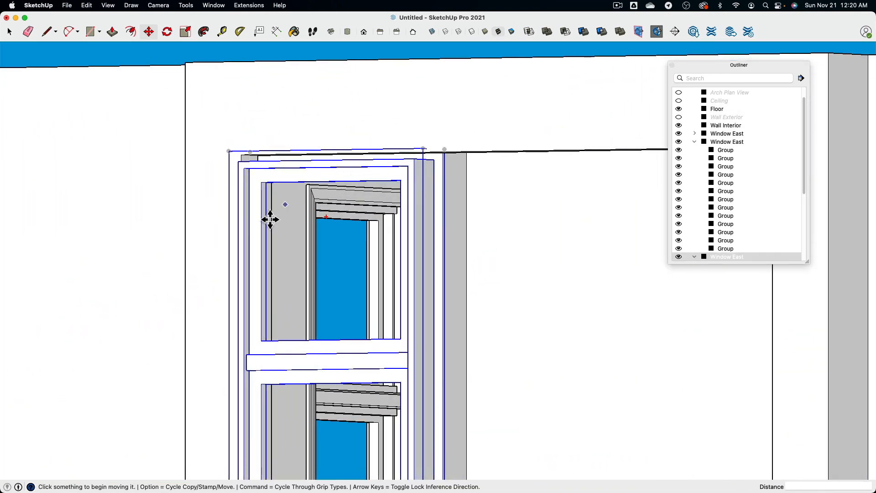
middle_click_drag(268, 217, 119, 264)
left_click(5, 32)
middle_click_drag(148, 69, 54, 126)
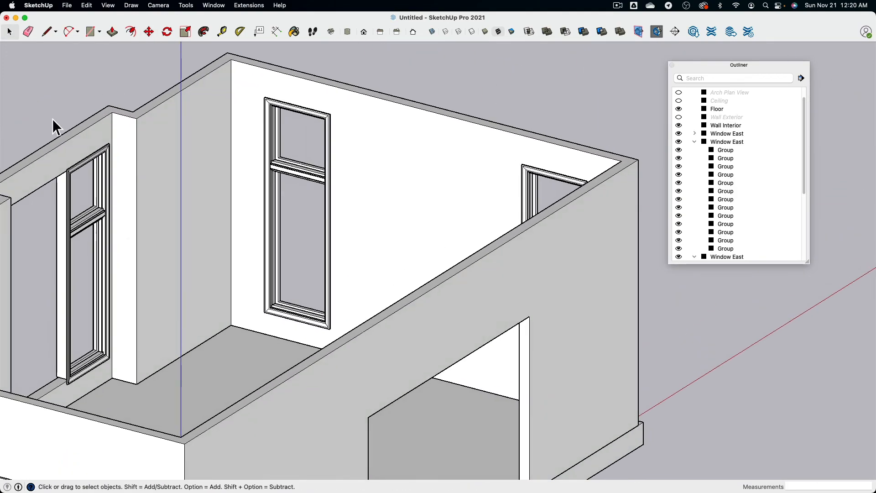
left_click(95, 235)
left_click(294, 169, "shift")
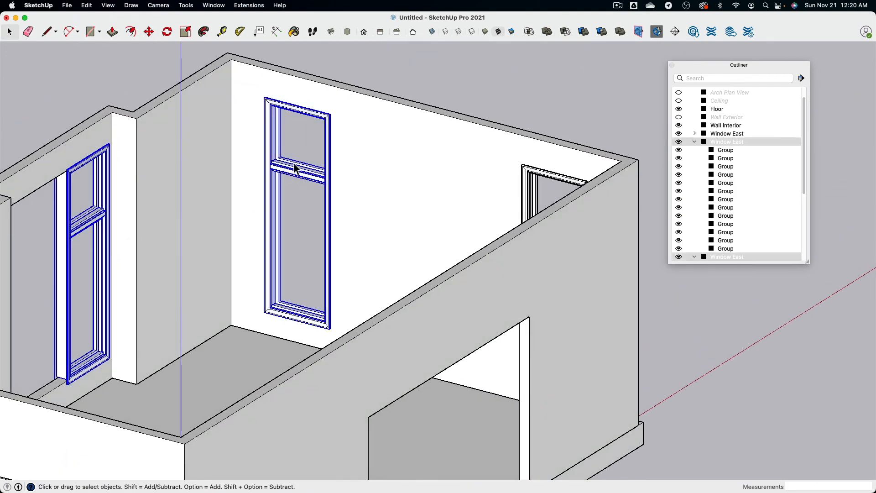
key("super+e")
Measure the sill height above the floor and the head distance below the wall top at the wide and nearest east openings.
middle_click_drag(284, 174, 287, 217, "shift")
left_click(225, 34)
left_click(151, 349)
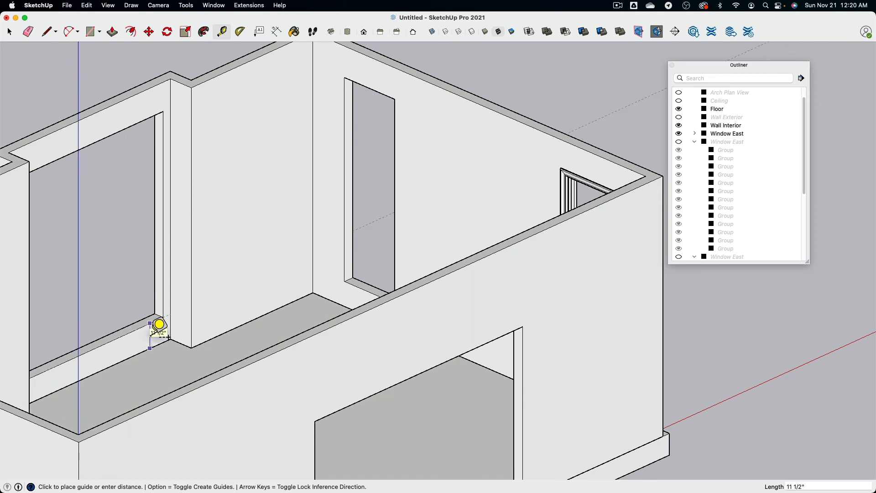
left_click(159, 324)
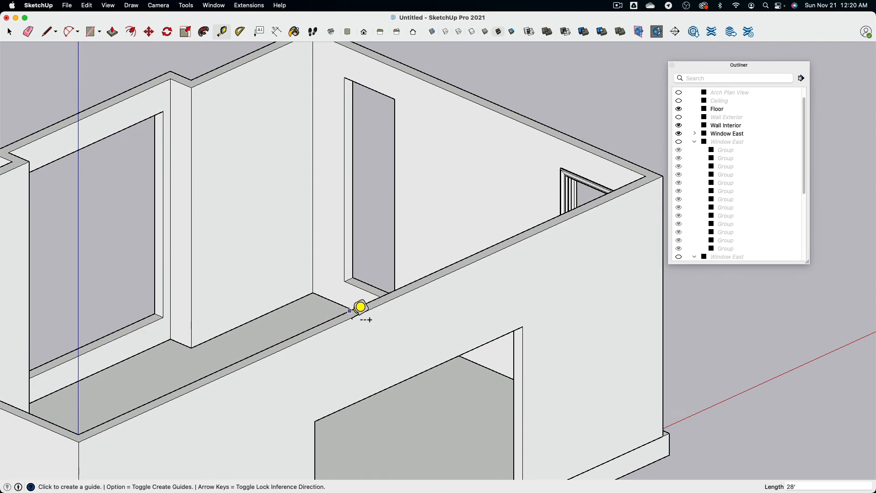
left_click(341, 305)
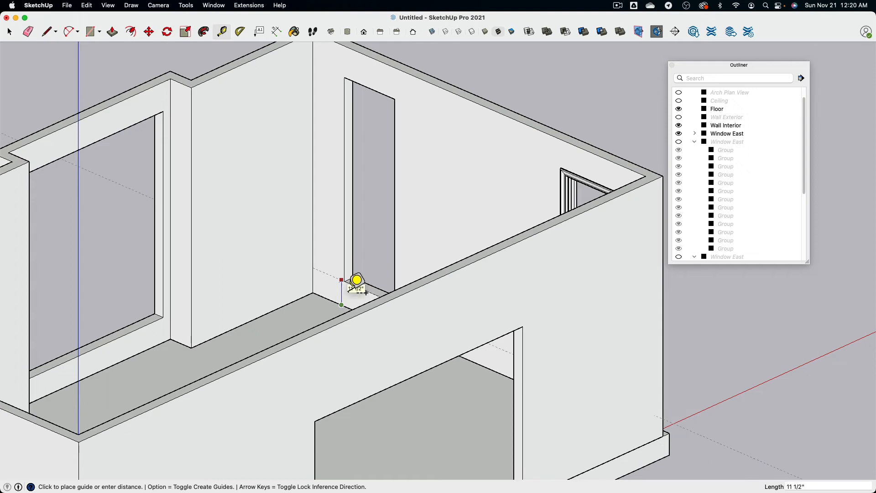
left_click(342, 279)
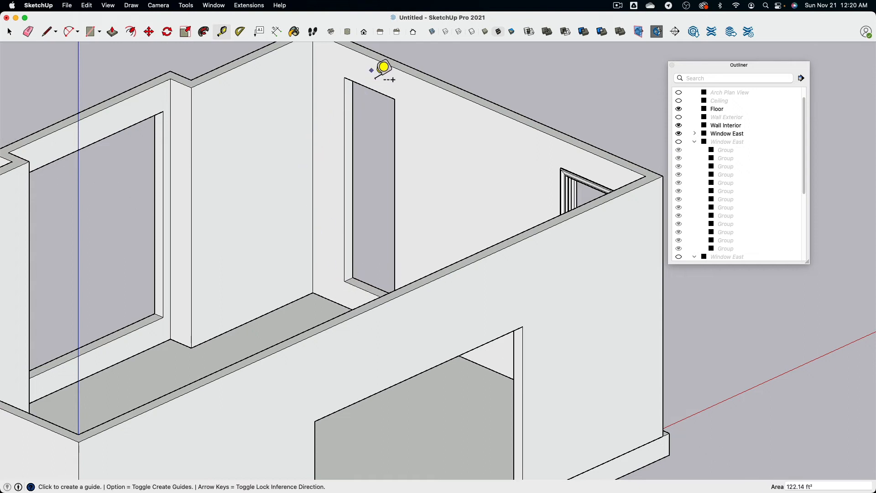
left_click(374, 58)
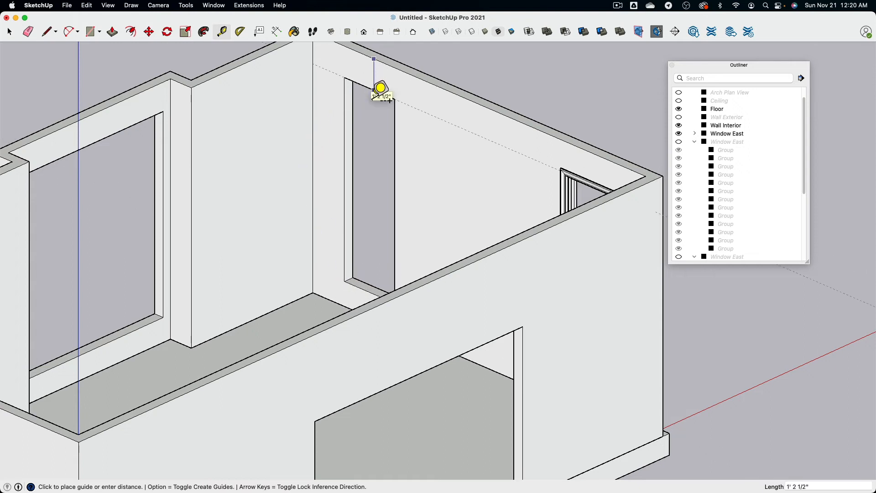
left_click(380, 89)
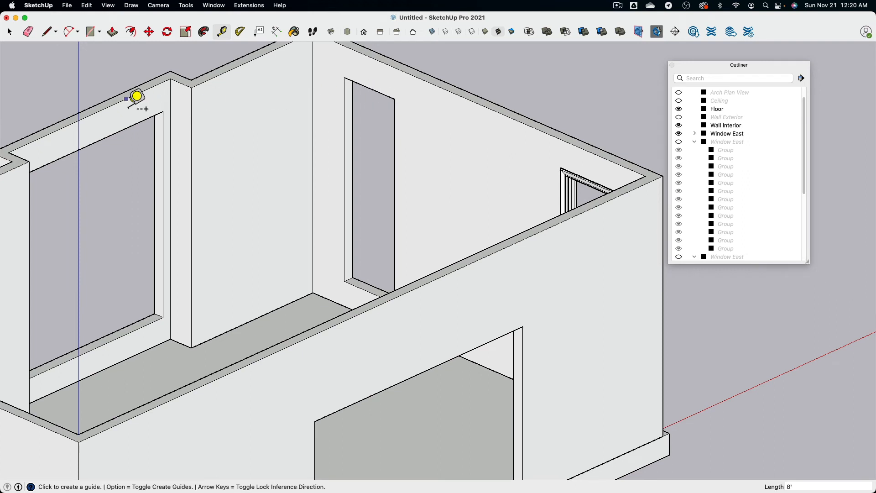
left_click(123, 101)
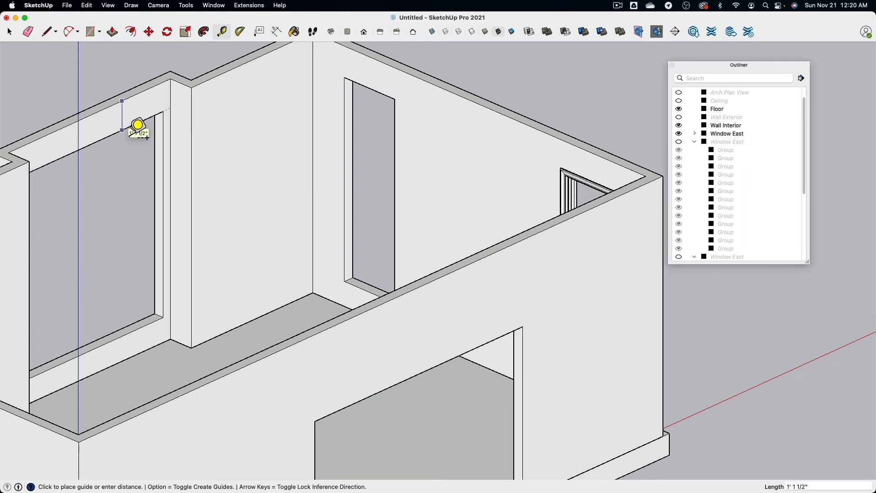
left_click(122, 130)
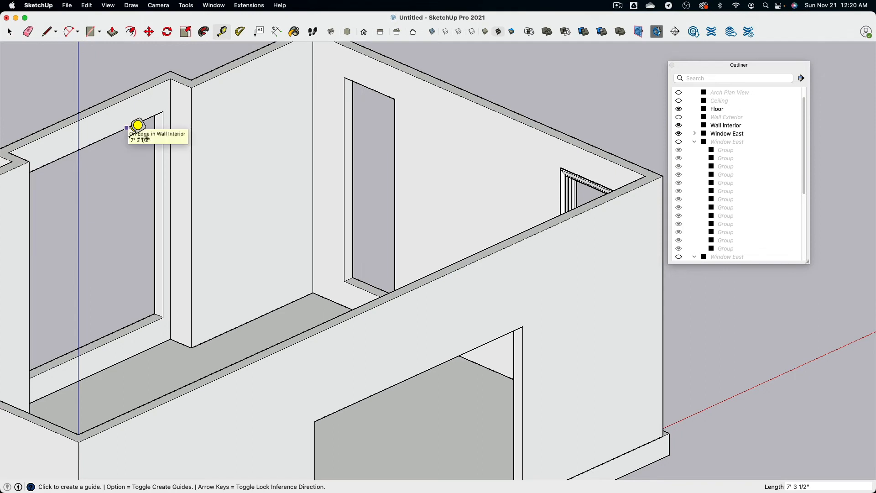
Try carrying the east opening's head height around the wall corners to the wide opening with guide lines.
middle_click_drag(137, 127, 161, 161, "shift")
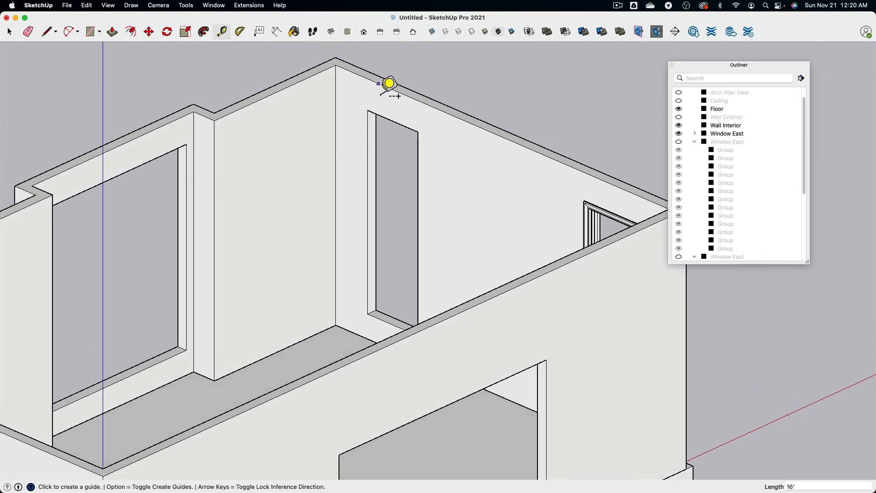
left_click(388, 84)
left_click(377, 112)
left_click(334, 91)
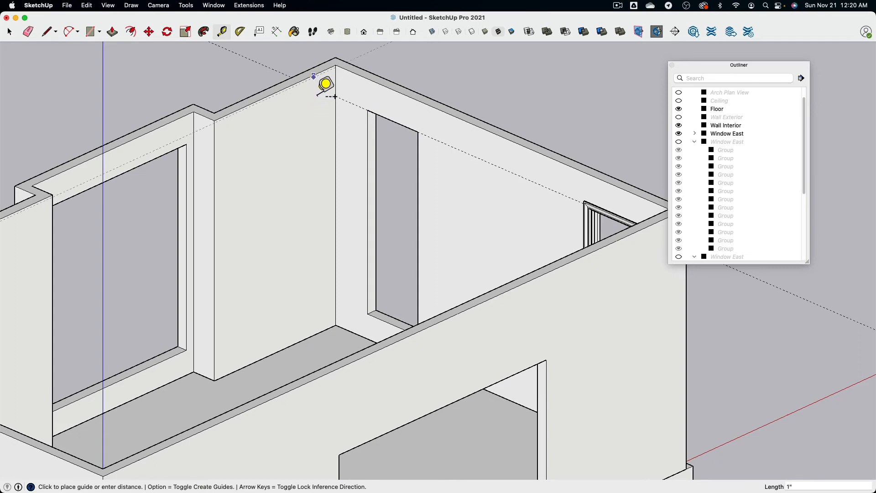
left_click(327, 105)
left_click(205, 117)
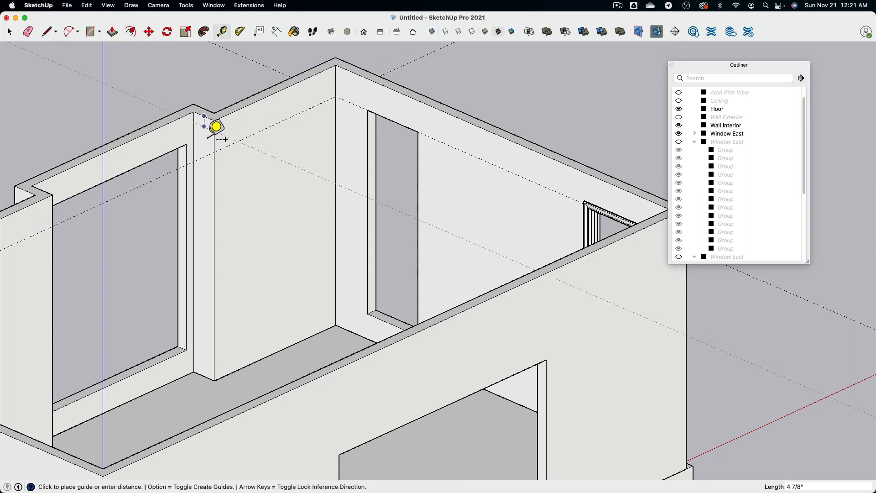
left_click(204, 148)
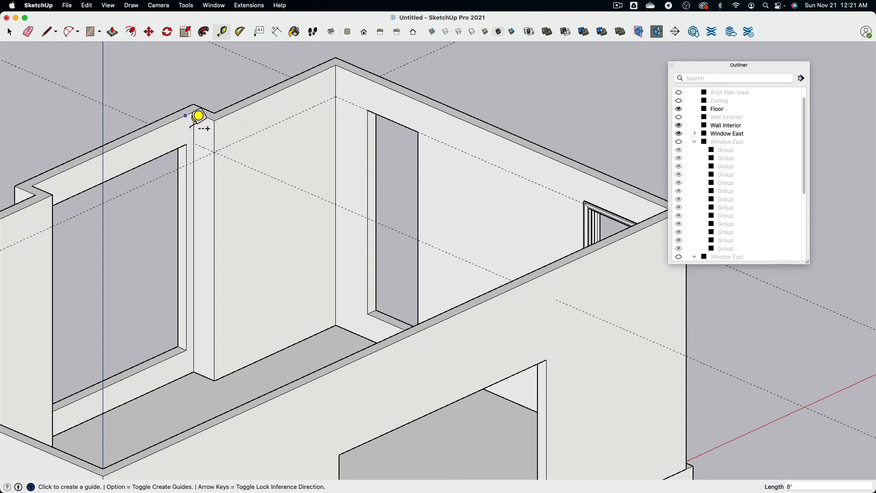
left_click(199, 117)
left_click(213, 153)
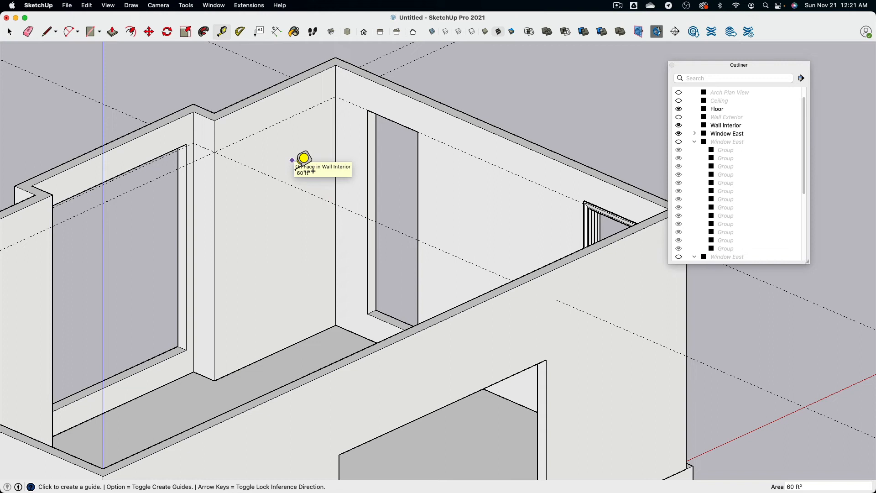
Undo the head-height guide lines on the walls.
key("super+z")
key("super+z")
key("super+z")
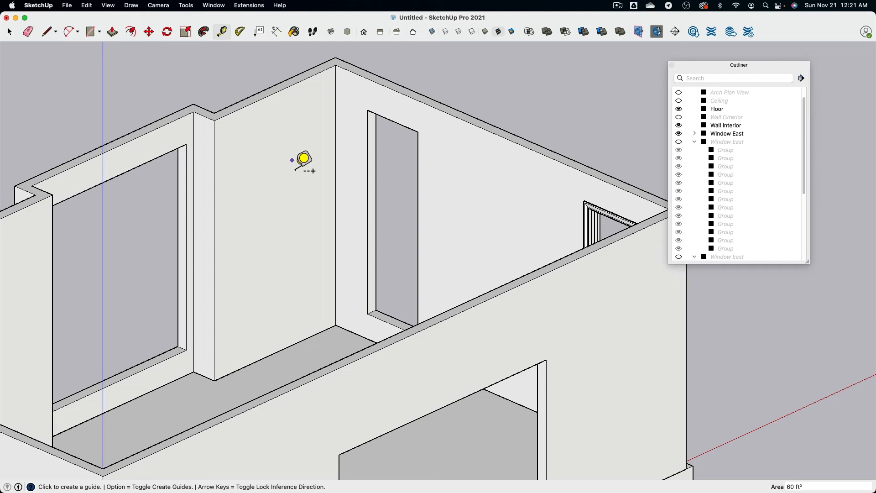
Unhide the last hidden objects so both windows are shown in their openings.
middle_click_drag(145, 165, 287, 202)
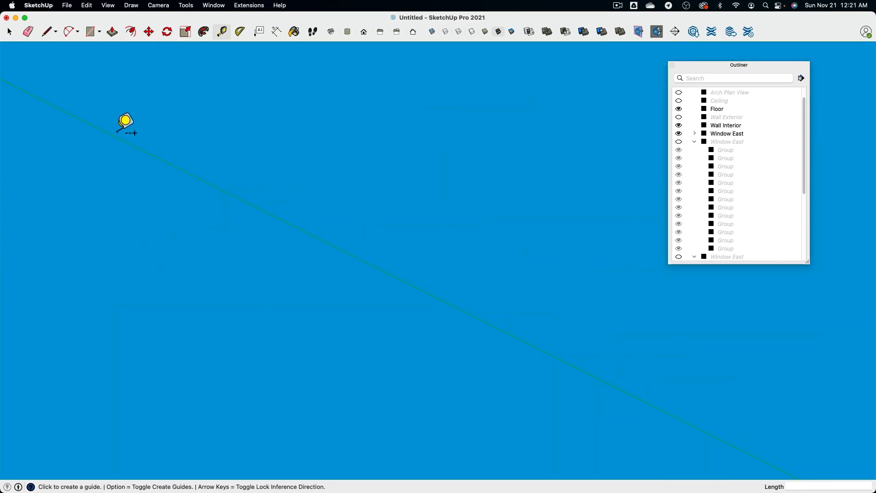
middle_click_drag(125, 119, 424, 340)
scroll(360, 256, "up", 6)
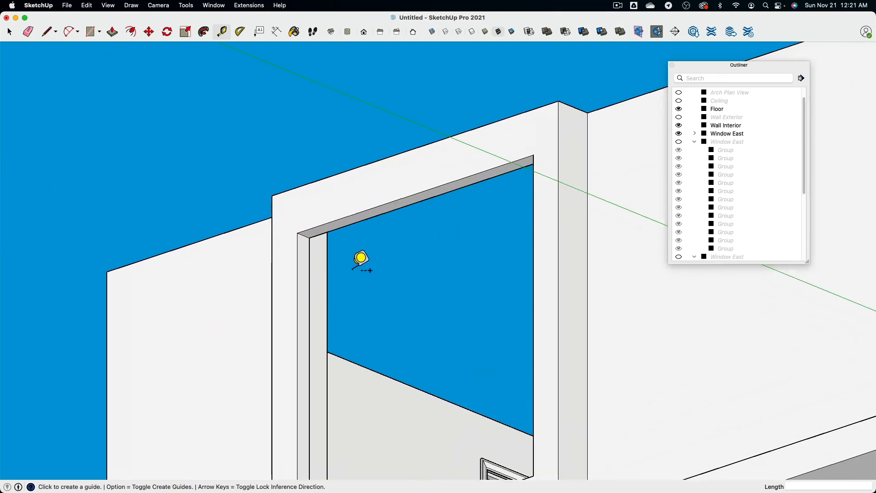
left_click(9, 32)
scroll(267, 132, "up", 3)
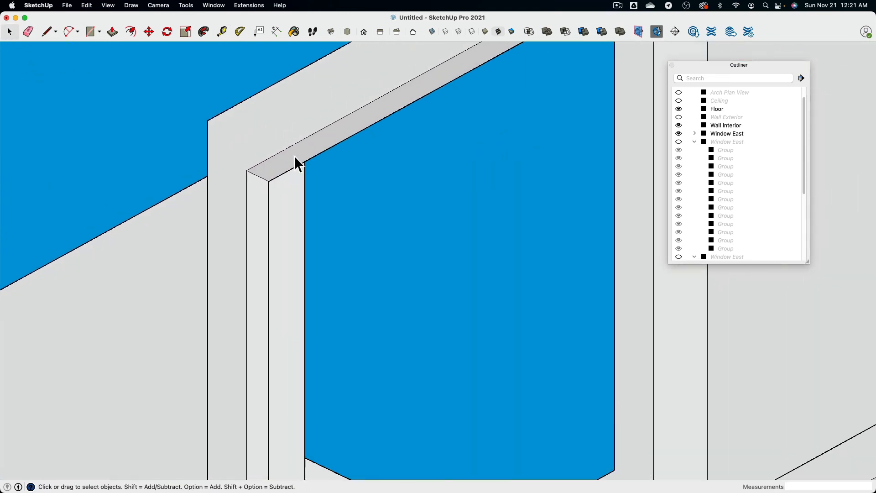
double_click(295, 158)
left_click(295, 159)
left_click(141, 91)
left_click(87, 5)
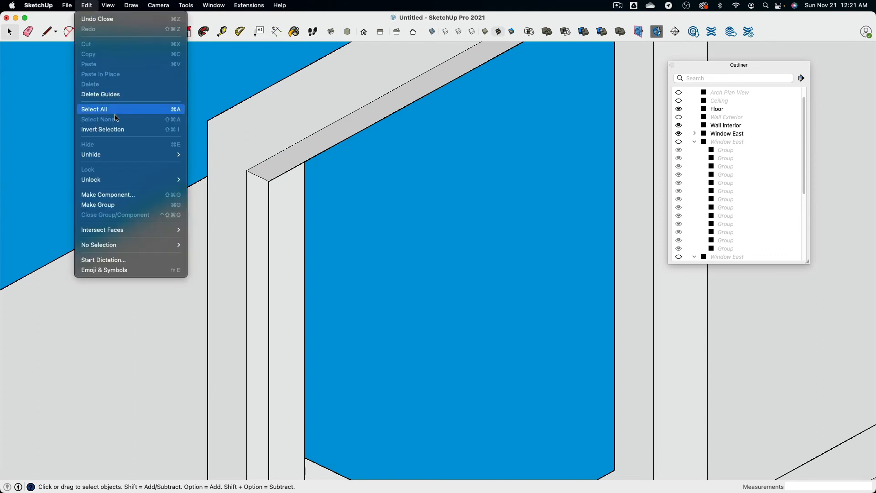
mouse_move(121, 154)
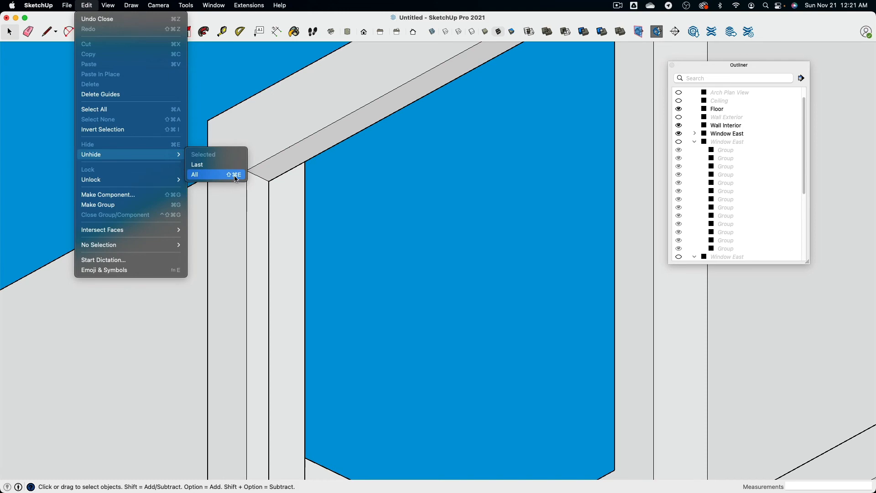
left_click(233, 167)
Edit the interior wall and push the wide opening's head face 1" down to the window copy's upper edge.
middle_click_drag(226, 127, 257, 176)
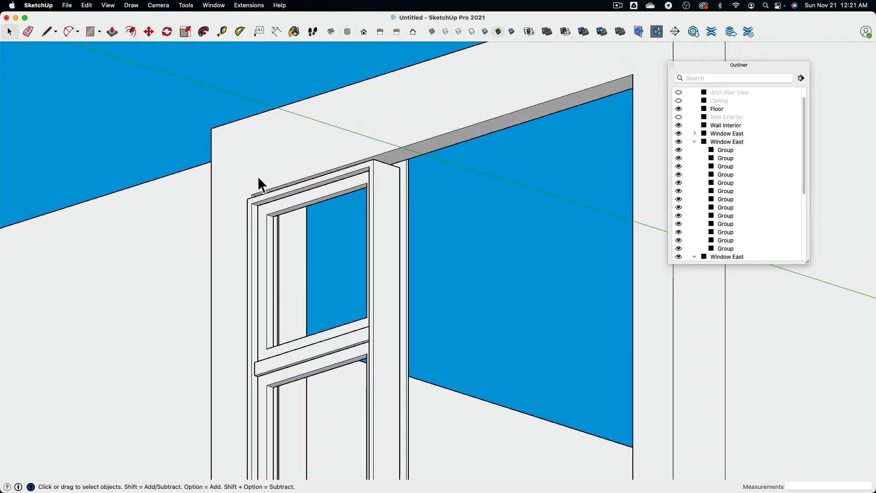
scroll(409, 152, "up", 3)
double_click(385, 154)
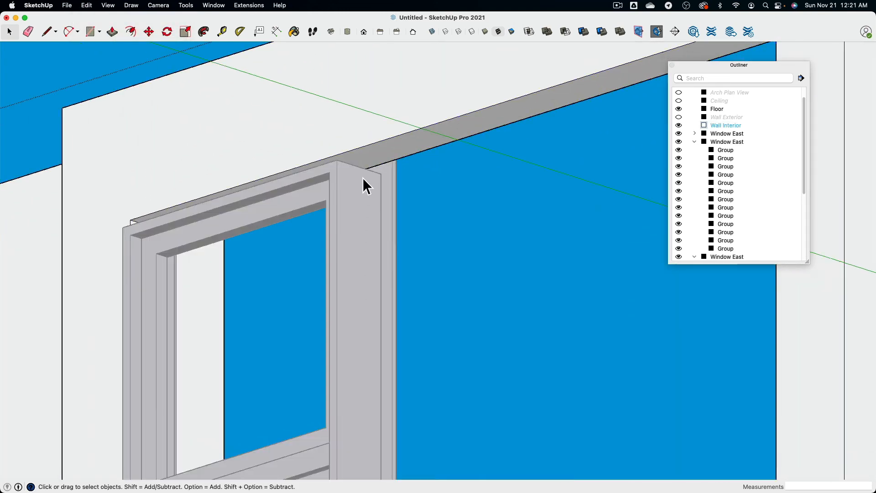
left_click(328, 153)
key("p")
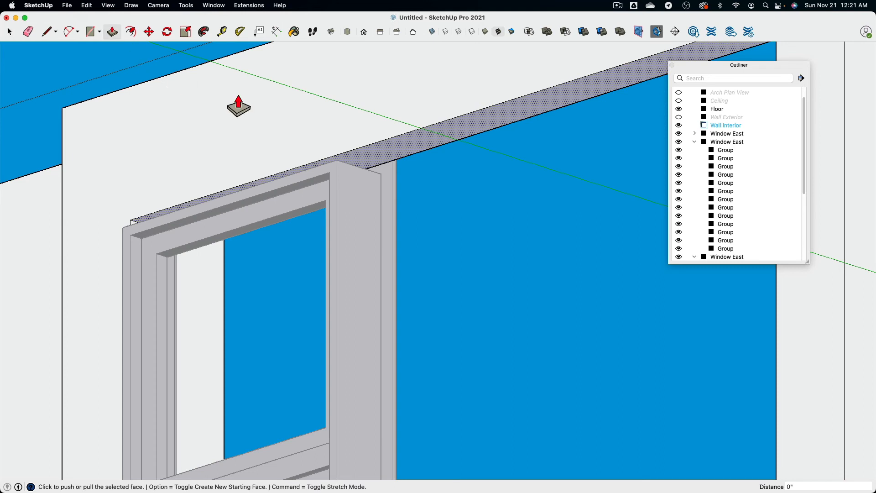
left_click(373, 161)
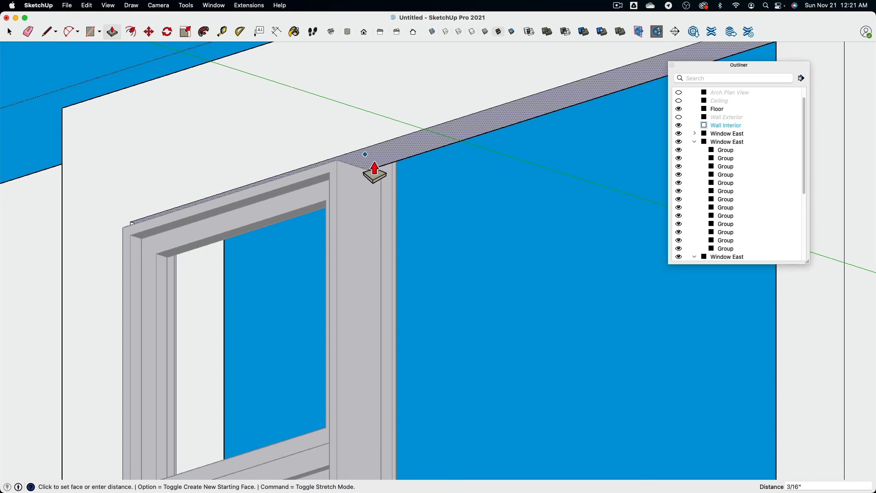
left_click(342, 172)
scroll(249, 135, "down", 2)
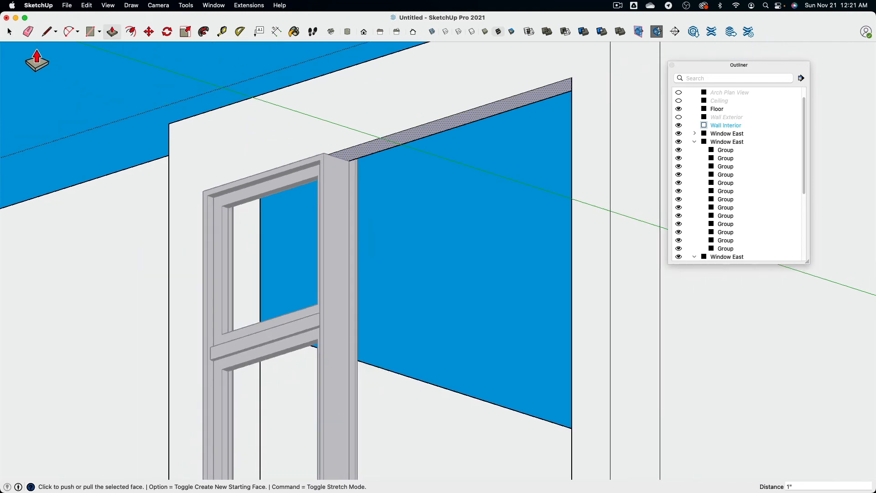
Leave the wall, explode the window copy in the wide bay opening, and hide its mitred front casing.
left_click(11, 32)
middle_click_drag(103, 78, 27, 269)
middle_click_drag(239, 254, 319, 182)
left_click(398, 169)
right_click(326, 167)
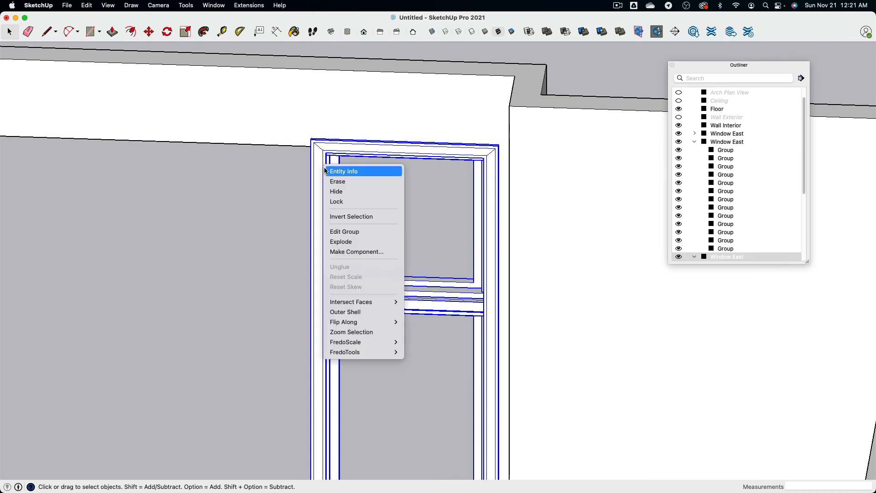
left_click(341, 242)
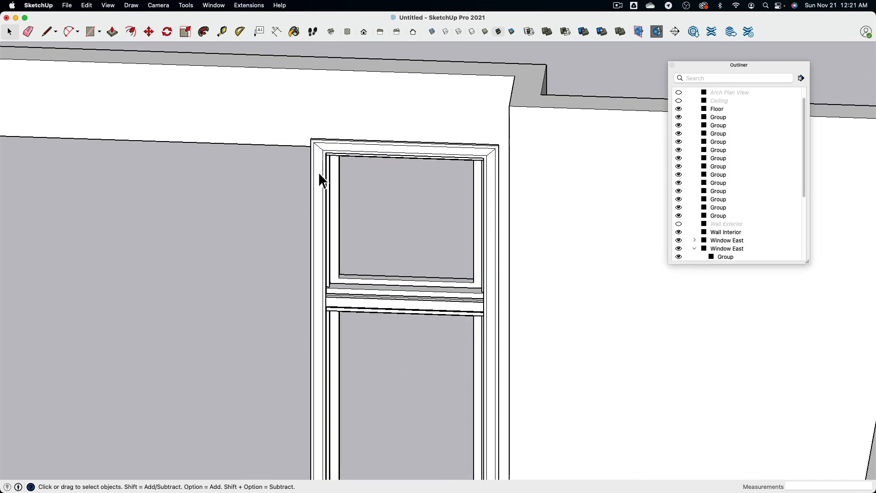
right_click(319, 171)
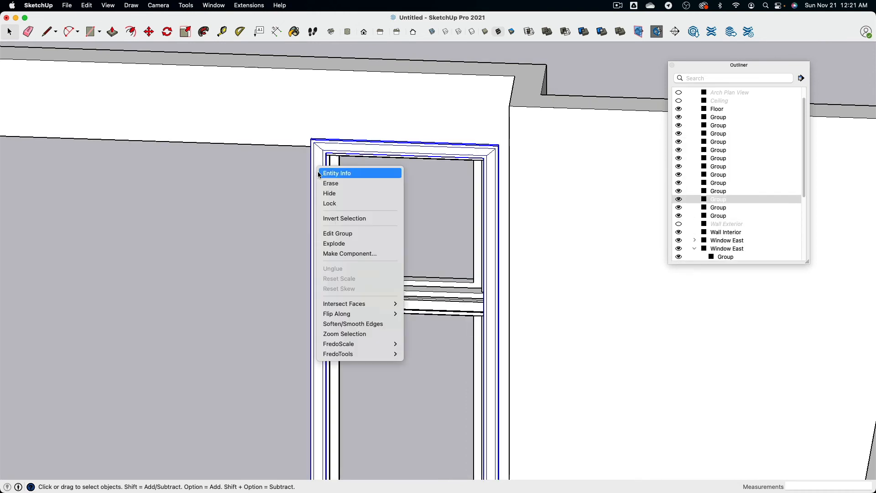
left_click(354, 193)
Edit the window's outer frame and move its free side jamb 4' 10 1/2" to the far edge of the wide opening.
middle_click_drag(253, 201, 314, 237)
scroll(338, 234, "up", 10)
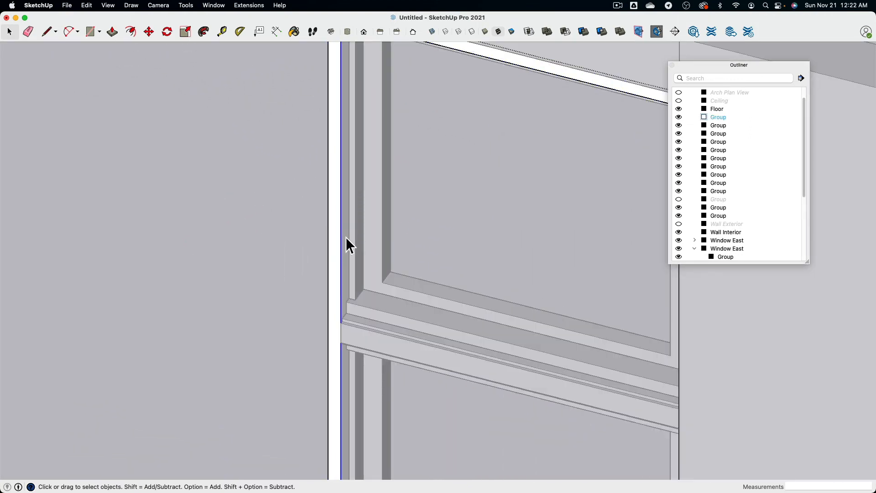
middle_click_drag(294, 234, 545, 248)
left_click(306, 268, "shift")
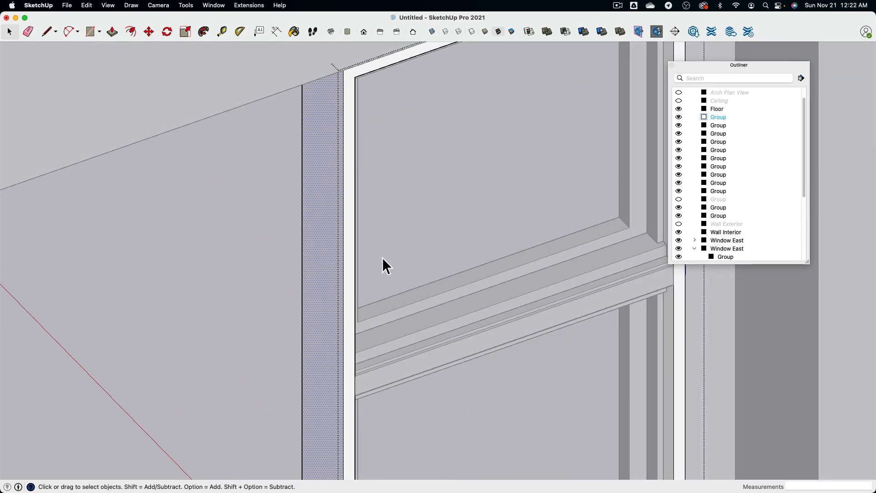
middle_click_drag(461, 228, 234, 190)
scroll(403, 287, "up", 5)
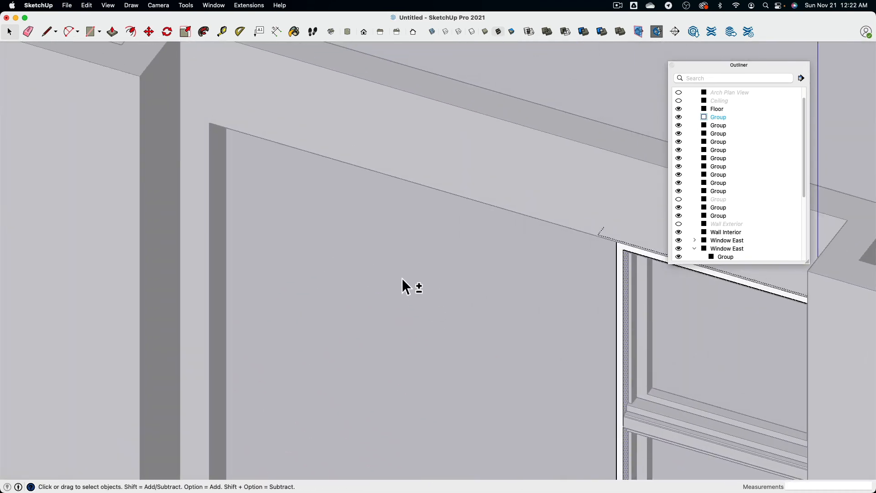
left_click(150, 32)
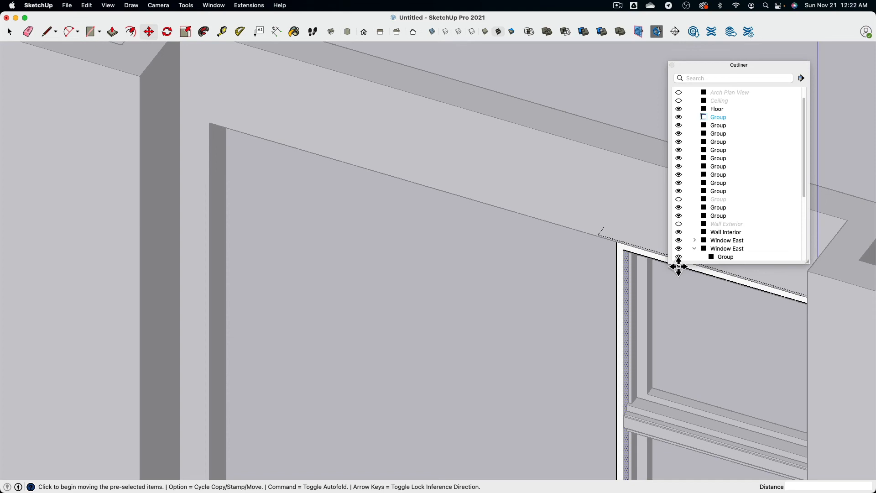
left_click(624, 250)
left_click(217, 130)
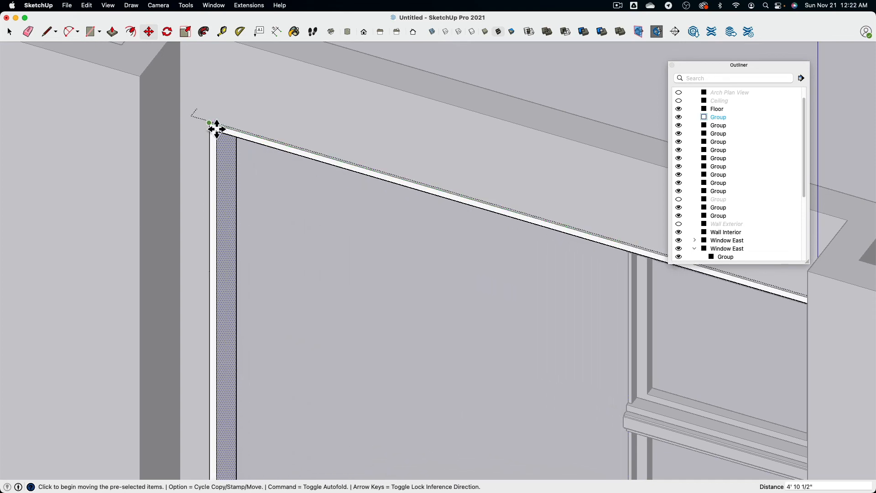
left_click(10, 32)
left_click(349, 245)
Try copying the west window out into the room and undo the copy.
scroll(352, 249, "down", 2)
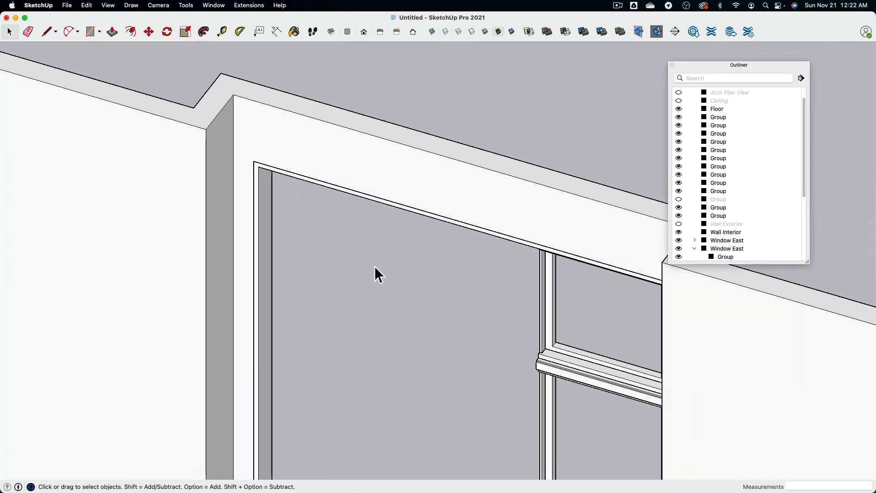
middle_click_drag(374, 267, 543, 298)
scroll(415, 203, "down", 5)
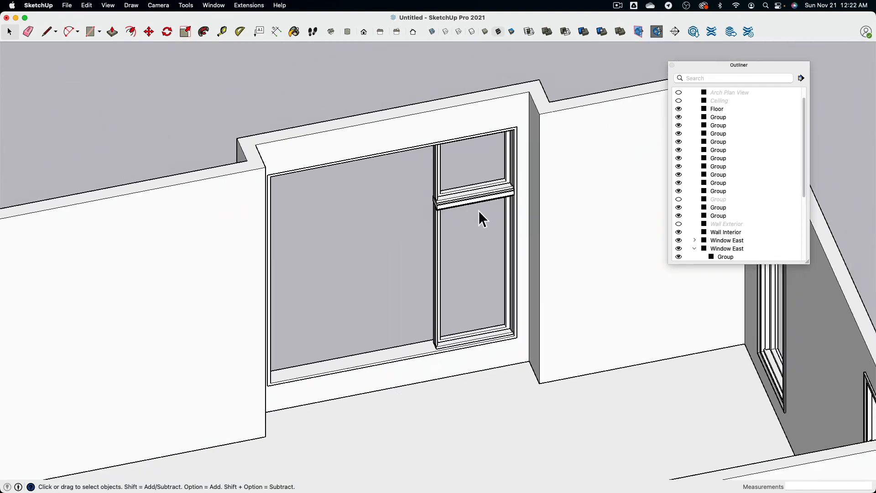
middle_click_drag(480, 217, 362, 205)
scroll(317, 205, "up", 5)
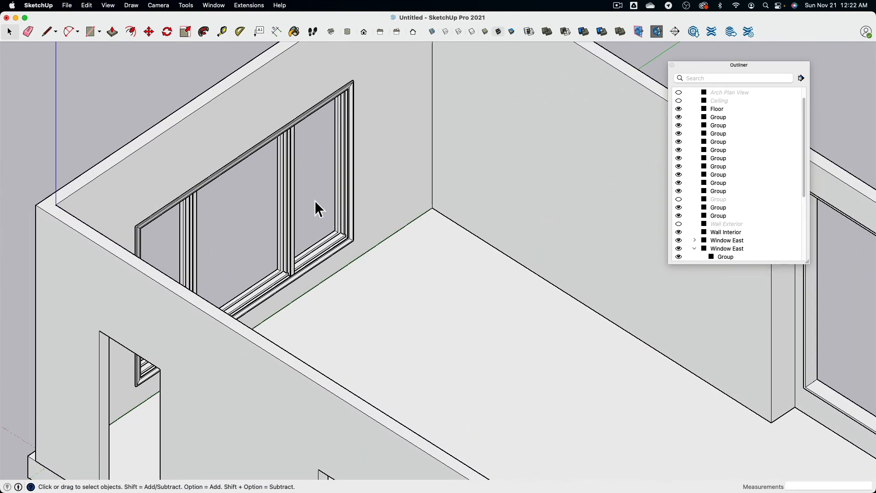
left_click(289, 200)
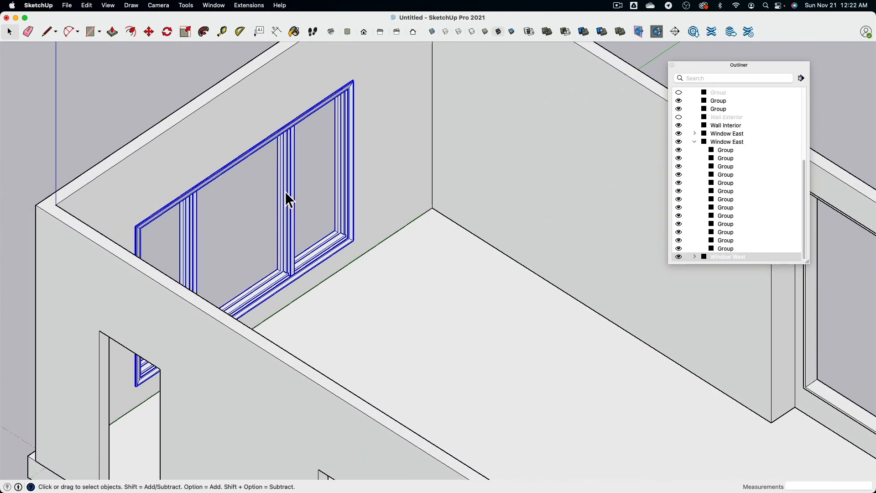
left_click(148, 31)
key("alt")
left_click(290, 166)
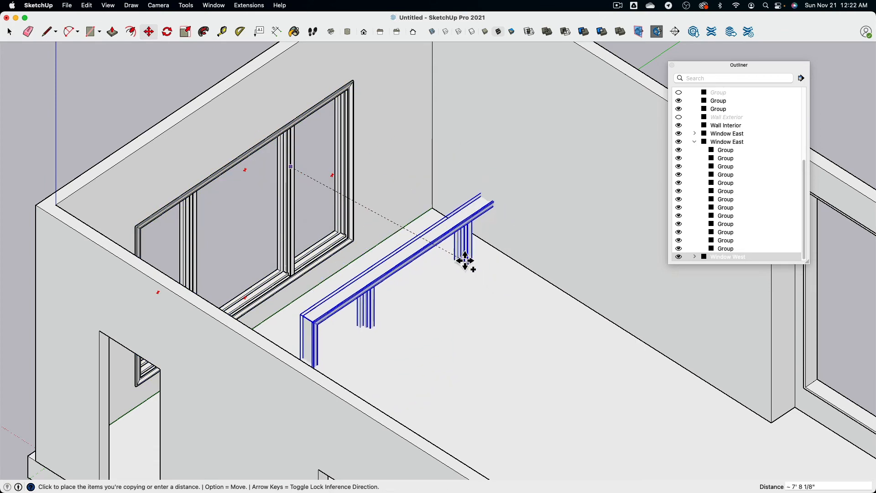
left_click(415, 231)
key("super+z")
scroll(352, 239, "down", 3)
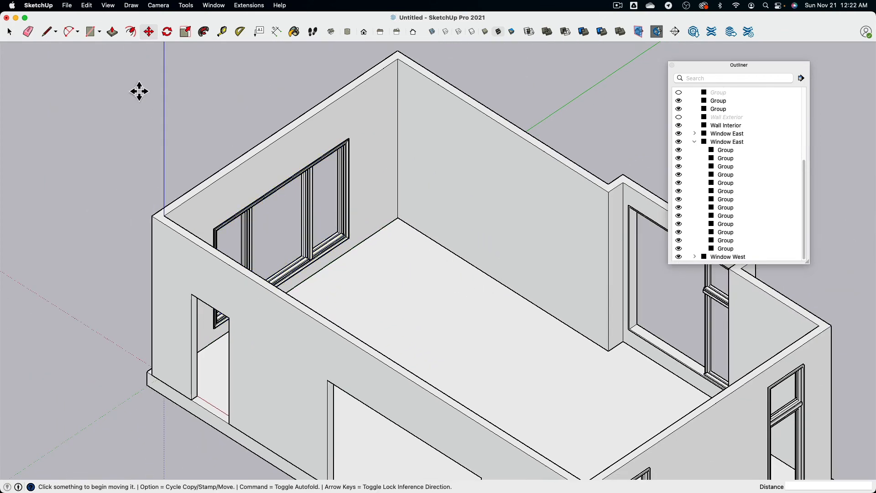
left_click(9, 32)
Copy the window's horizontal transom bar about 3' 1" into the empty part of the opening.
middle_click_drag(247, 174, 463, 170)
scroll(463, 205, "up", 3)
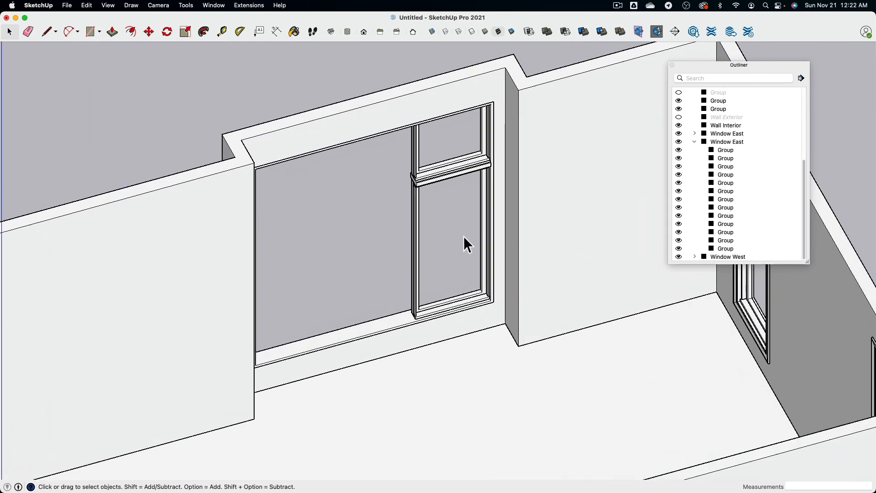
scroll(436, 179, "up", 2)
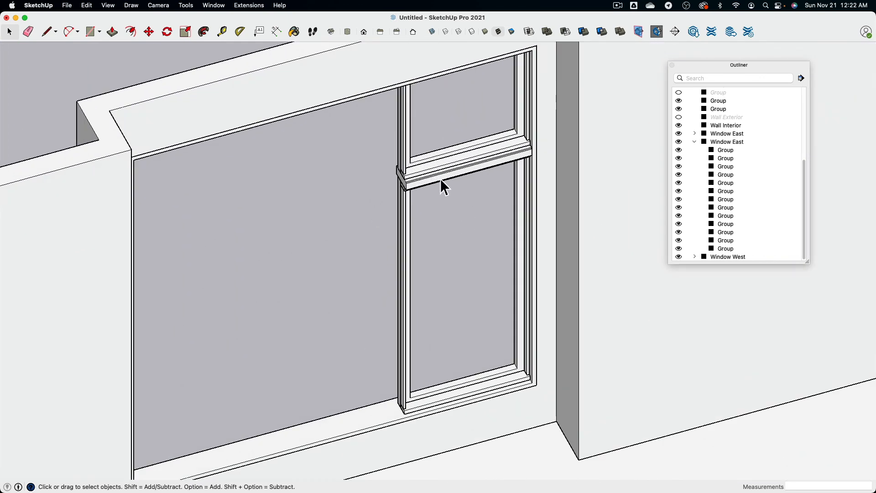
left_click(439, 180)
key("m")
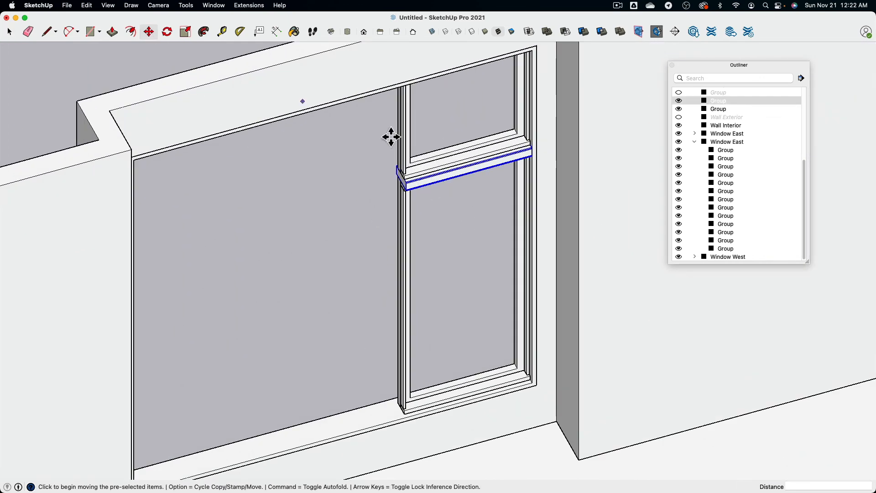
key("alt")
left_click(453, 182)
left_click(284, 235)
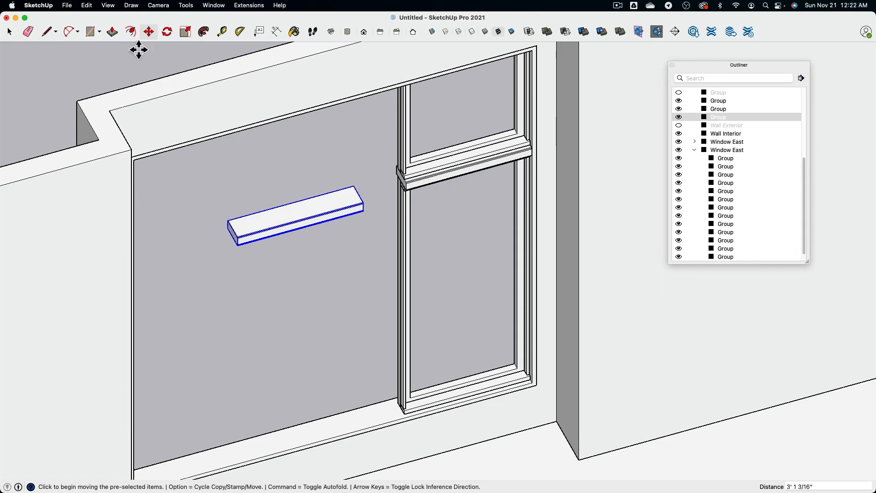
Rotate the copied transom bar a quarter turn so it stands upright in the plane of the window.
left_click(167, 32)
scroll(285, 228, "up", 3)
left_click(291, 244)
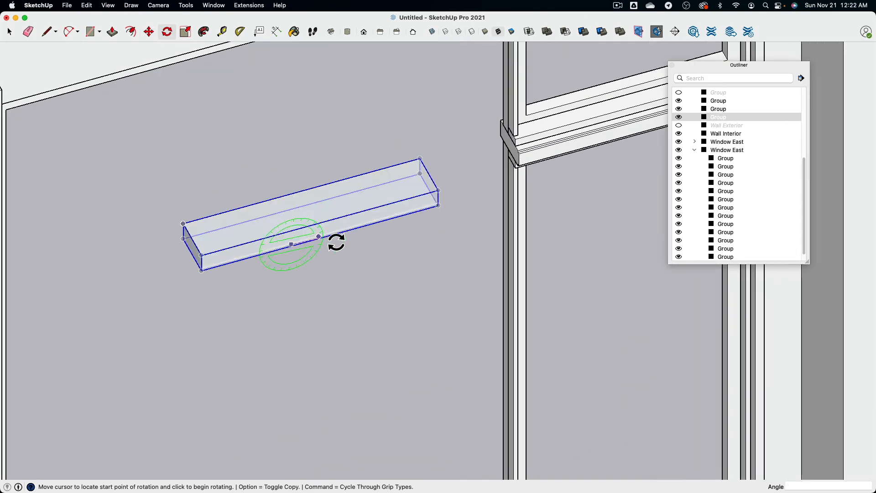
left_click(350, 241)
left_click(294, 313)
Copy the upright bar against the open side of the window, directly below the transom bar.
middle_click_drag(294, 313, 378, 201)
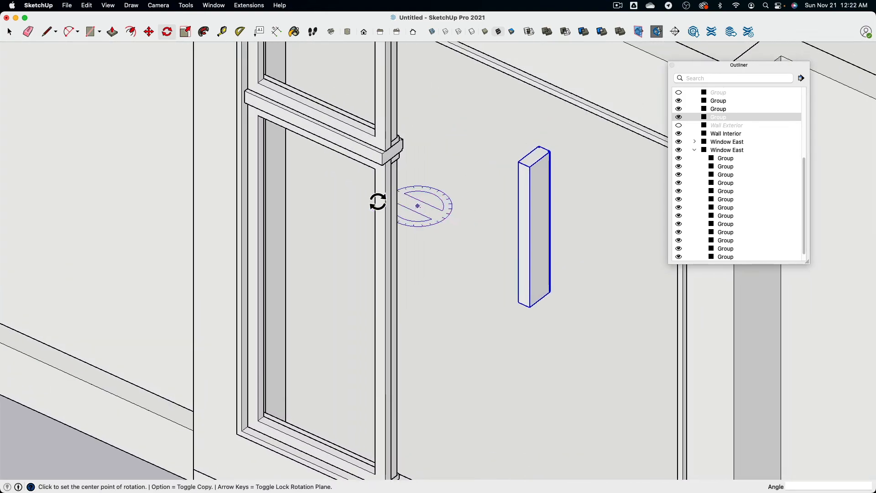
left_click(149, 32)
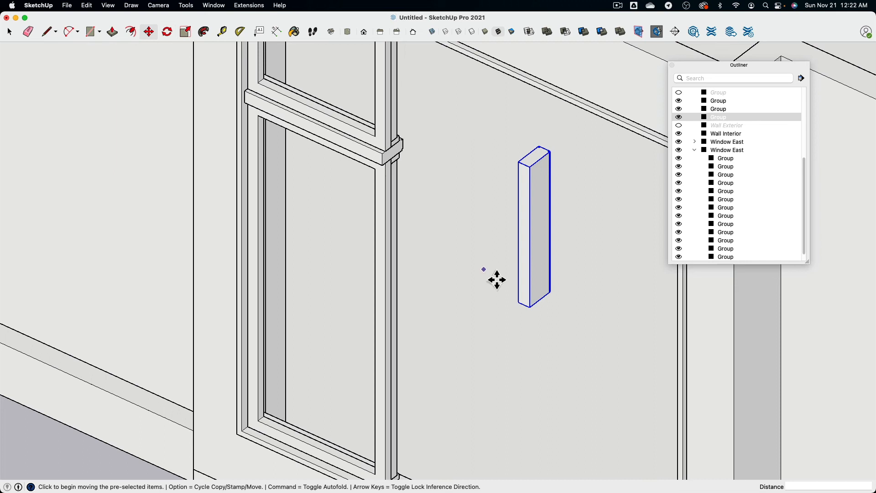
left_click(526, 169)
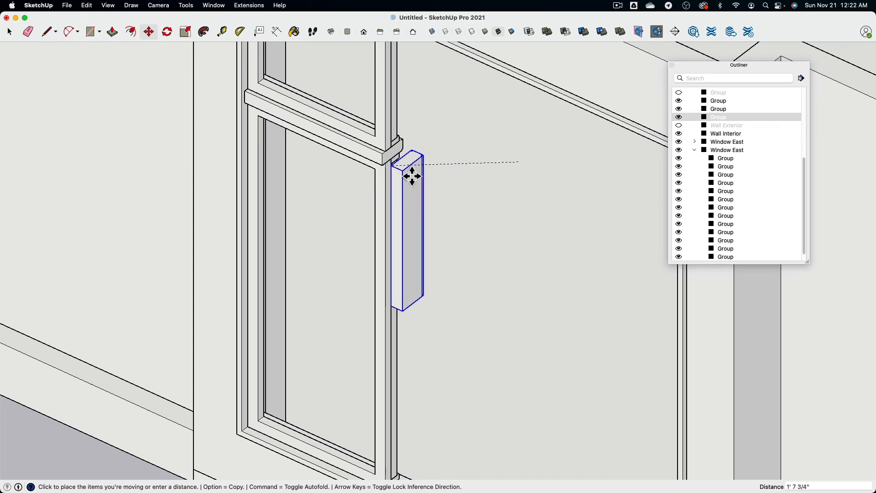
scroll(410, 172, "up", 3)
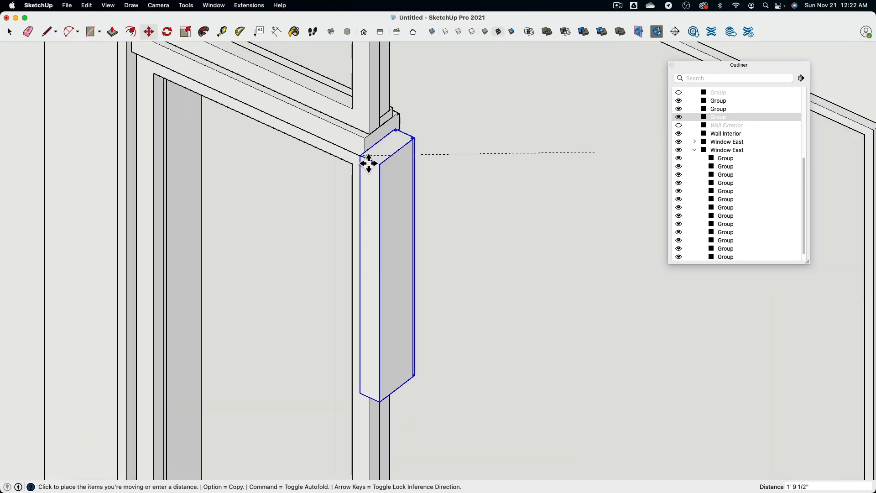
middle_click_drag(364, 182, 377, 139)
key("alt")
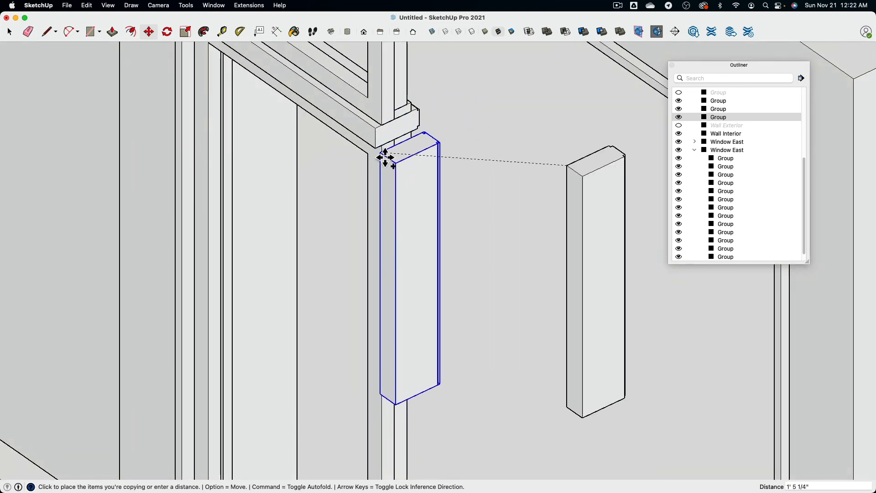
left_click(382, 154)
Delete the leftover upright bar standing free in the opening.
scroll(386, 237, "down", 3)
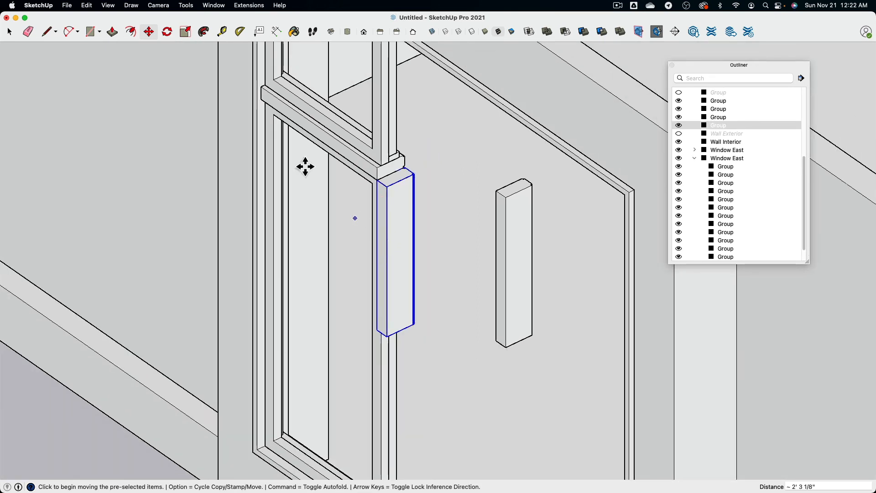
key("space")
left_click(521, 242)
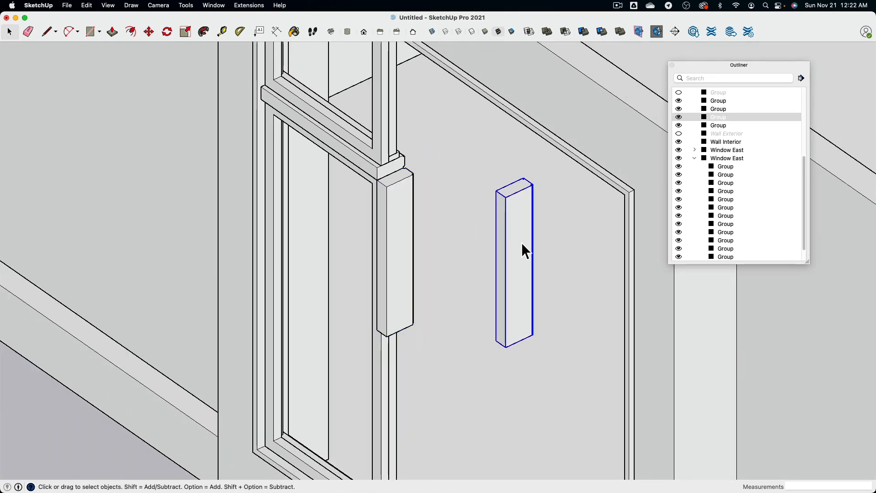
key("Delete")
Move the upright bar down onto the sill and push/pull its top face 5' 5" up to the frame's head.
middle_click_drag(426, 313, 439, 192, "shift")
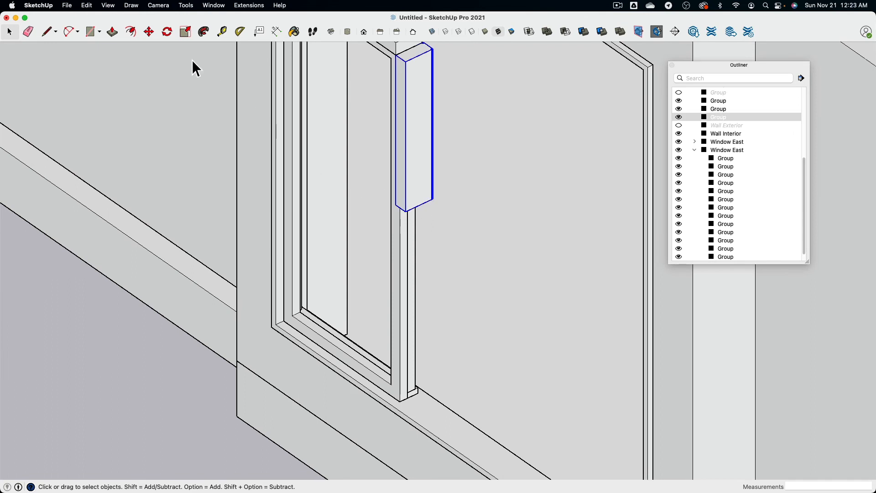
left_click(415, 218)
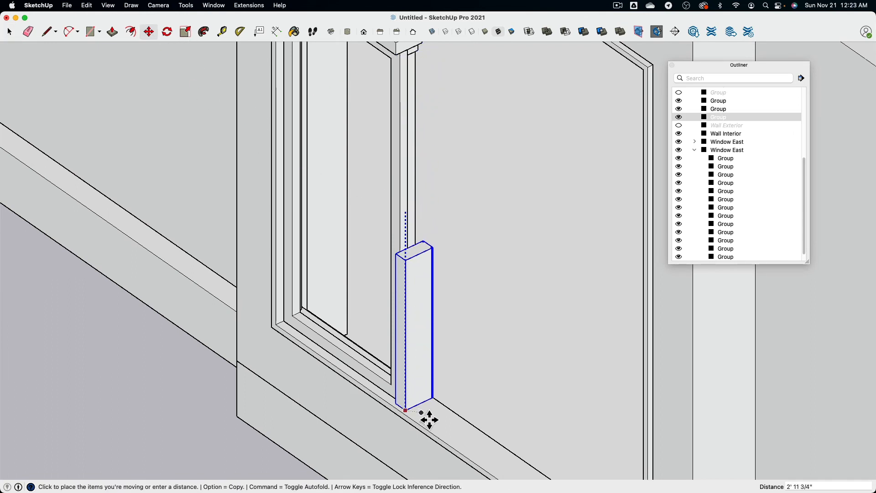
double_click(414, 255)
middle_click_drag(392, 234, 268, 198)
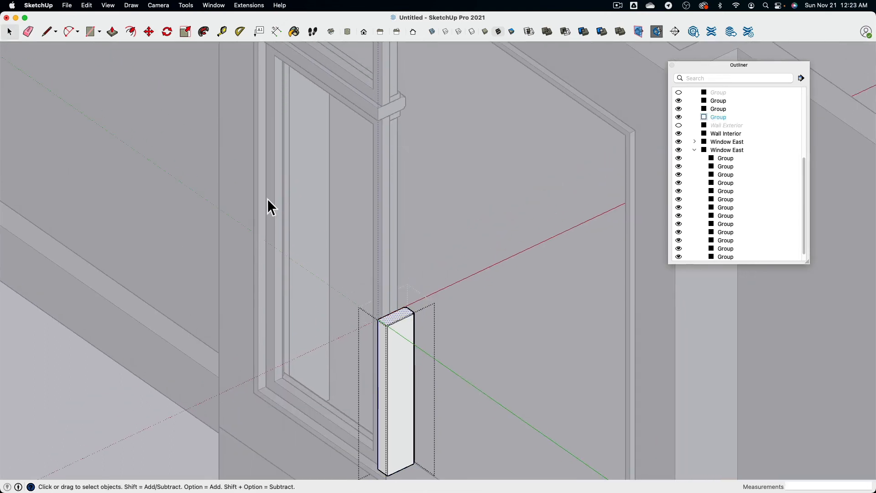
scroll(363, 274, "down", 2)
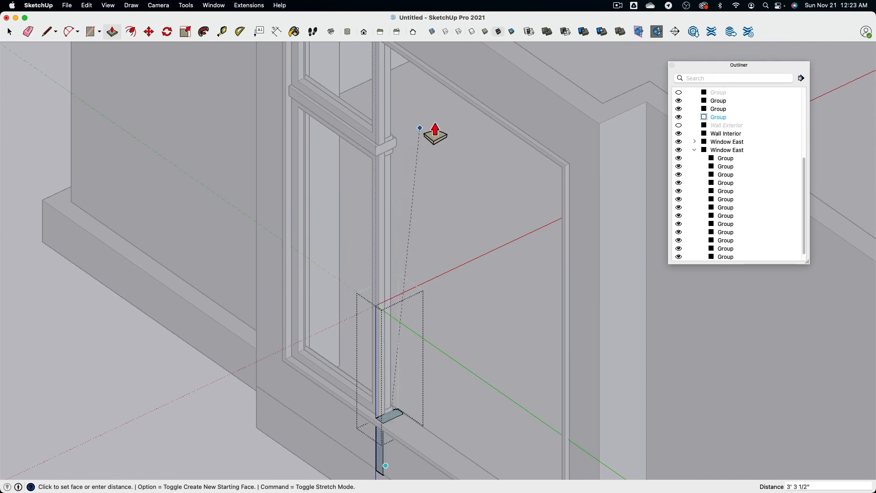
scroll(484, 280, "down", 2)
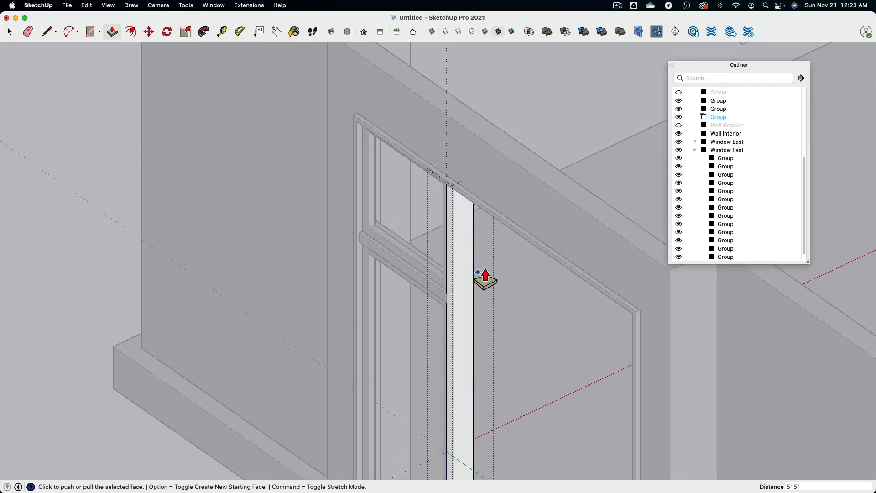
middle_click_drag(483, 280, 3, 41)
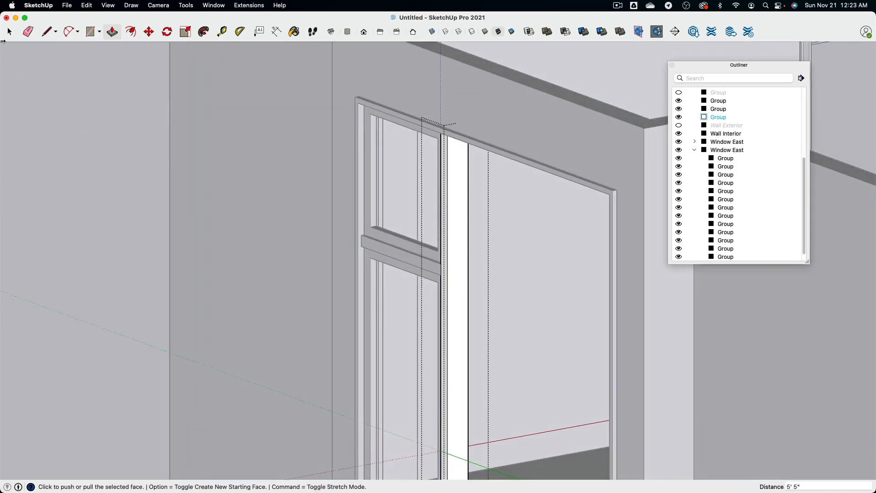
left_click(122, 168)
Select all parts of the finished window section with its mullion and copy them 2' 5 1/4" along the frame into the middle bay.
middle_click_drag(122, 168, 349, 246)
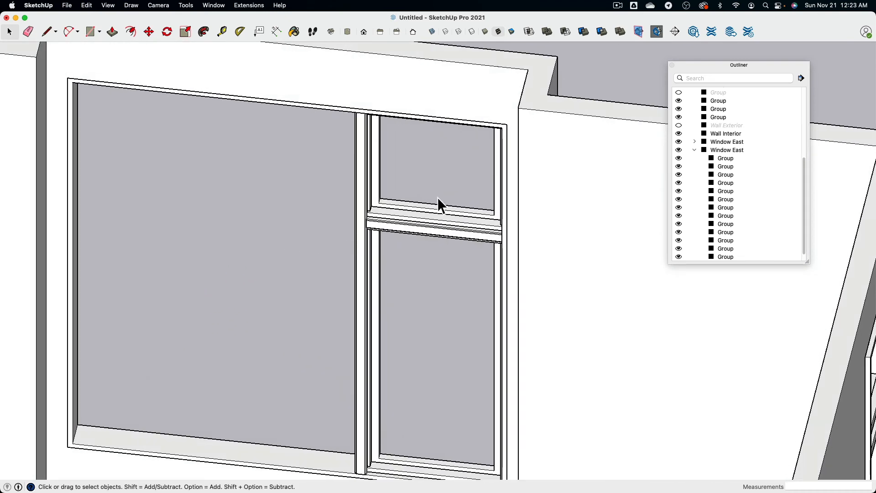
left_click_drag(427, 173, 372, 245)
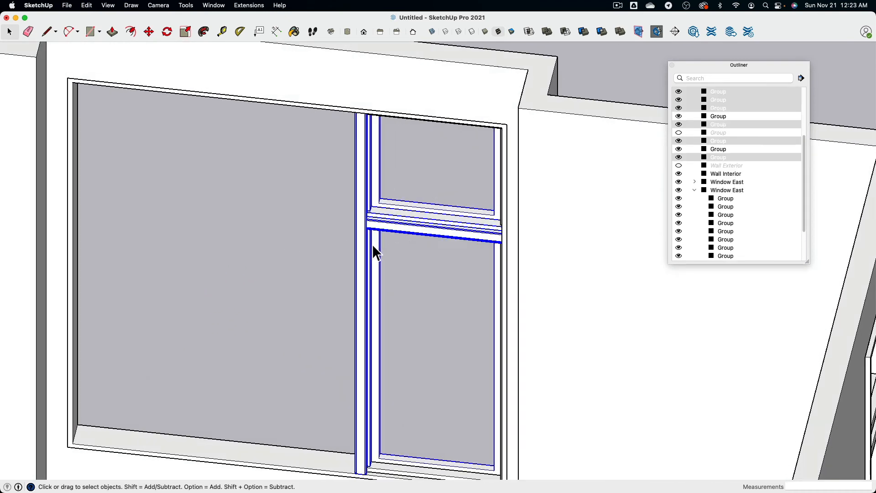
middle_click_drag(415, 276, 214, 196)
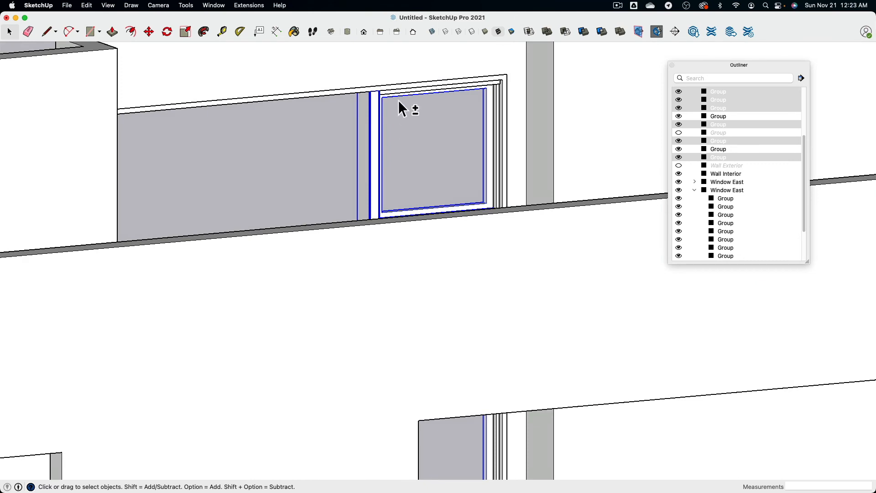
middle_click_drag(391, 94, 401, 392)
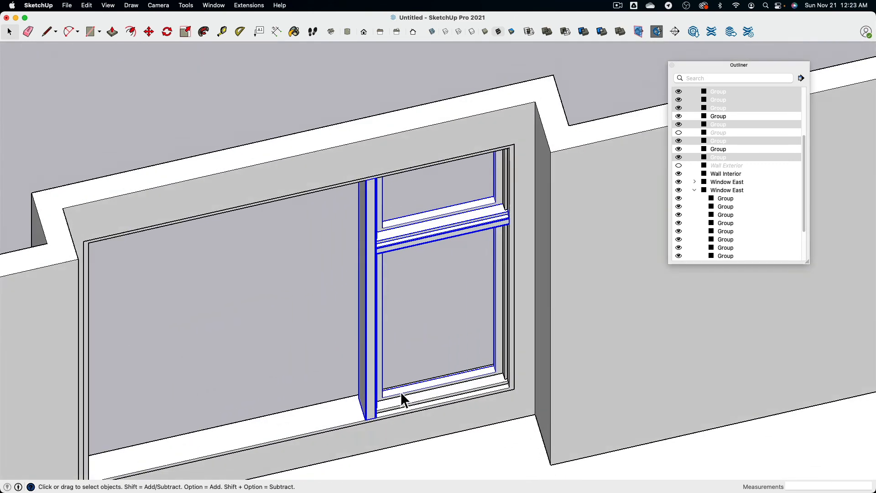
scroll(448, 278, "up", 5)
scroll(448, 278, "up", 2)
left_click(513, 253, "shift")
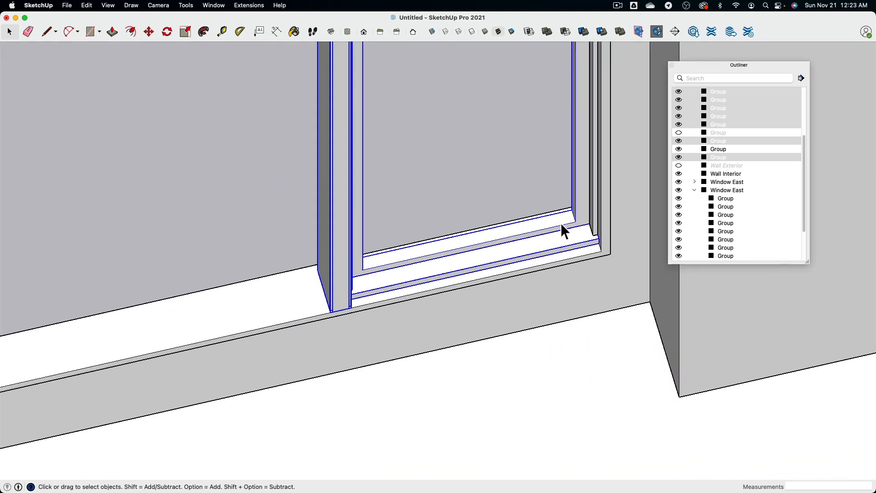
left_click(594, 226, "shift")
middle_click_drag(595, 229, 253, 92)
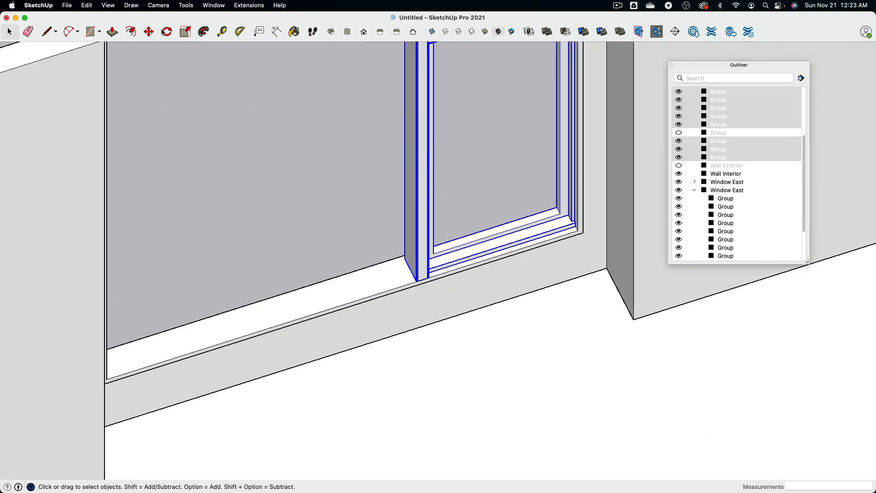
scroll(556, 244, "up", 2)
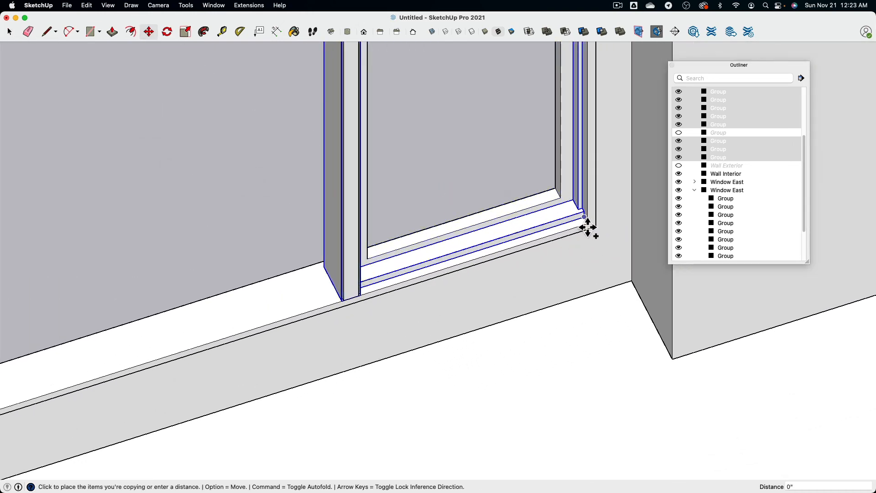
left_click(342, 295)
scroll(336, 292, "down", 2)
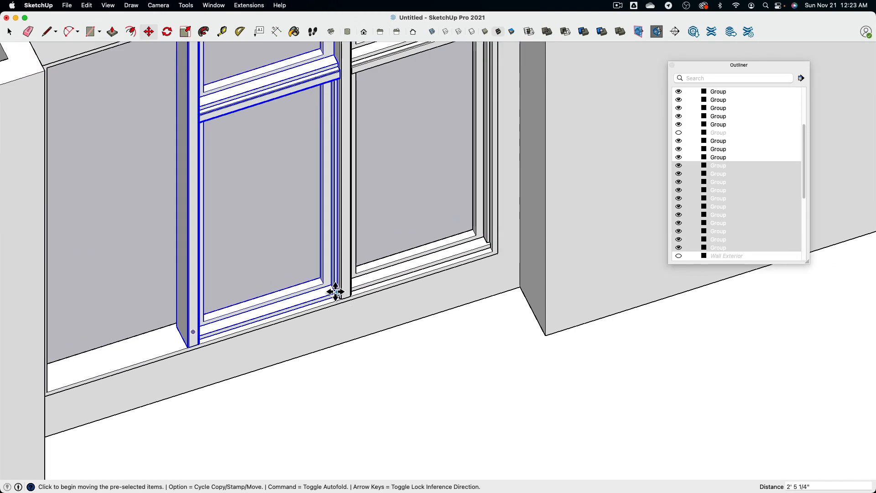
Copy the middle window section without its mullion into the remaining open bay, starting against the second mullion.
middle_click_drag(335, 291, 345, 341)
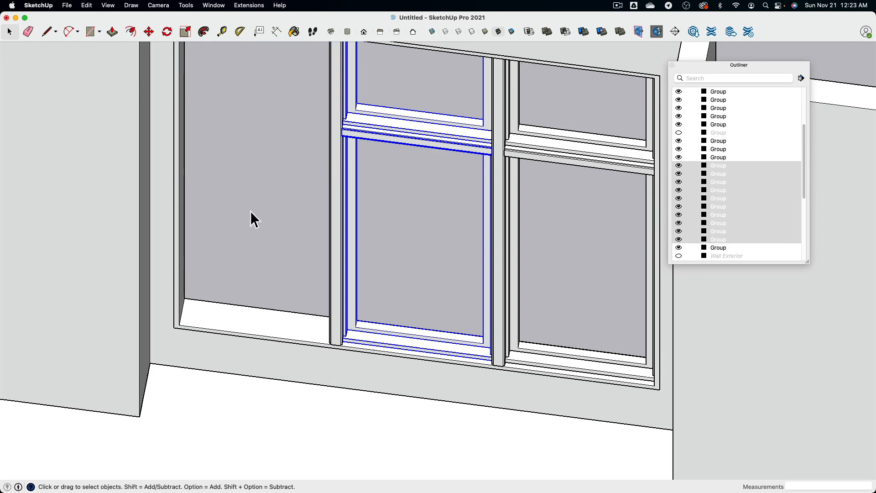
middle_click_drag(250, 212, 271, 193)
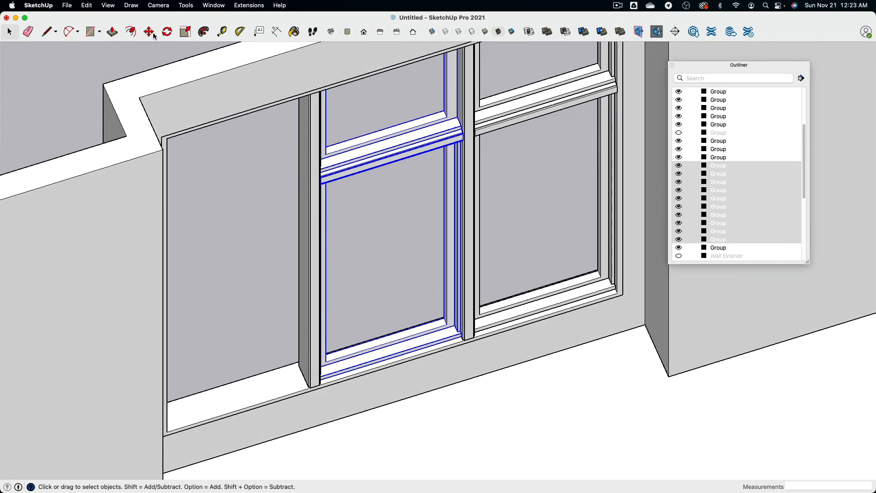
scroll(426, 306, "up", 2)
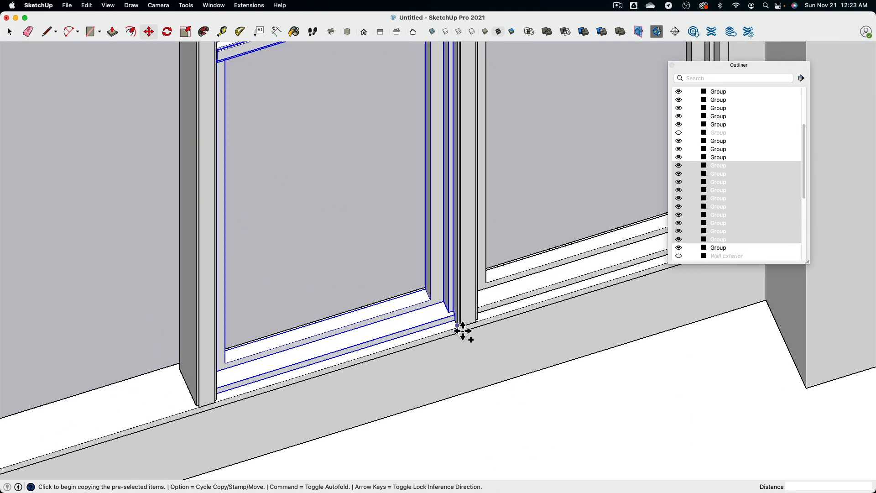
middle_click_drag(456, 331, 208, 249)
left_click(438, 352)
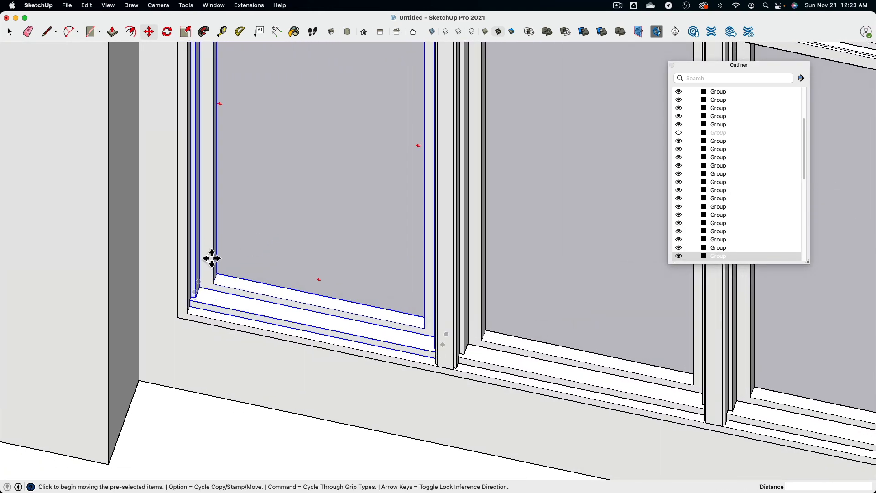
scroll(240, 336, "up", 5)
scroll(237, 332, "down", 10)
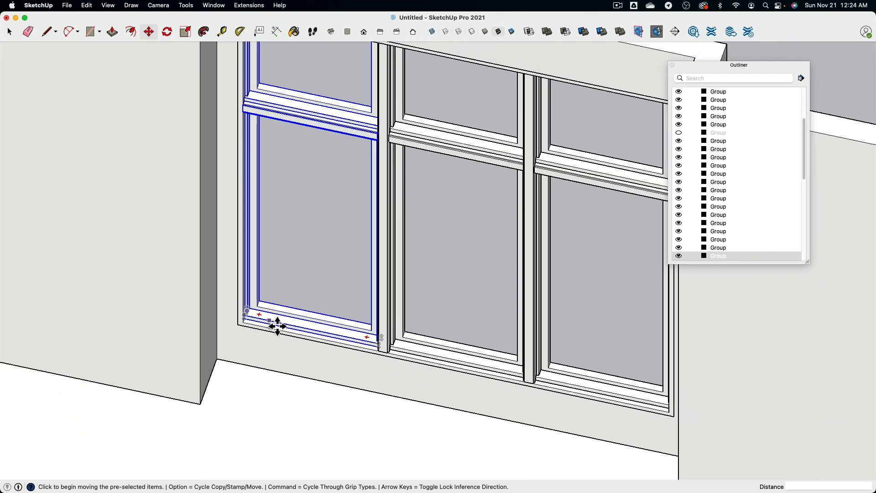
Unhide the casing trim that surrounds the original window section.
scroll(277, 326, "down", 6)
middle_click_drag(276, 276, 6, 43)
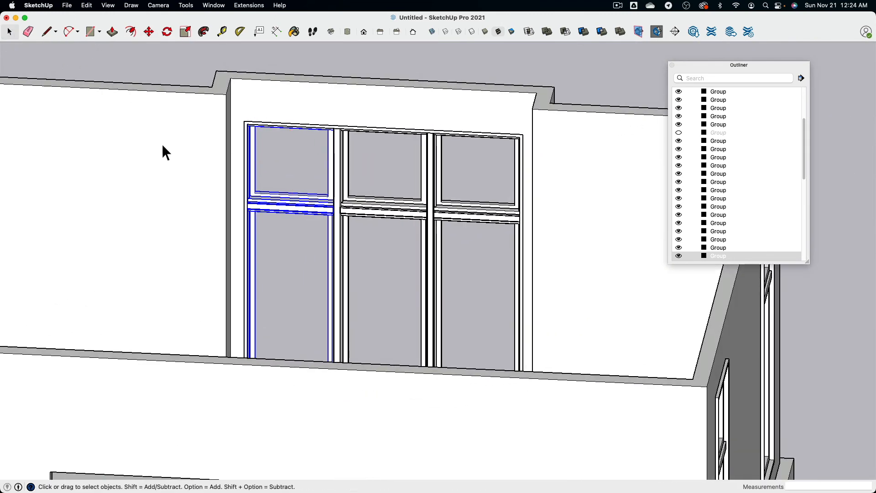
left_click(87, 5)
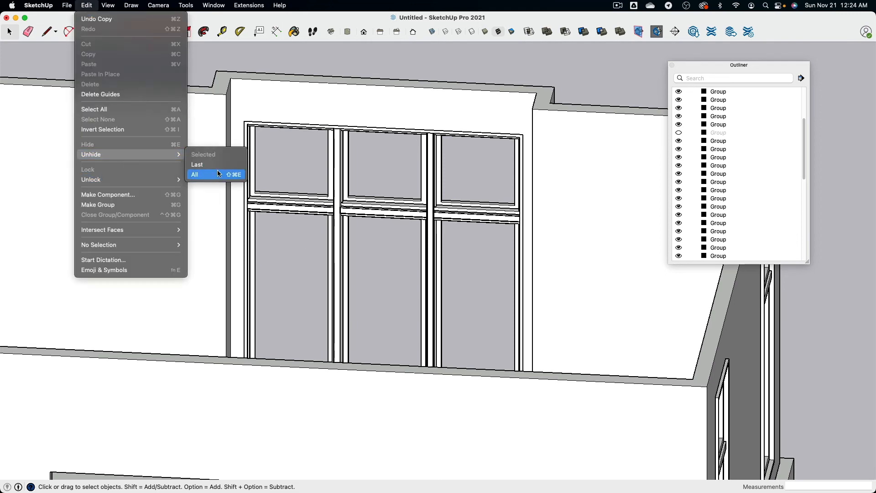
left_click(222, 168)
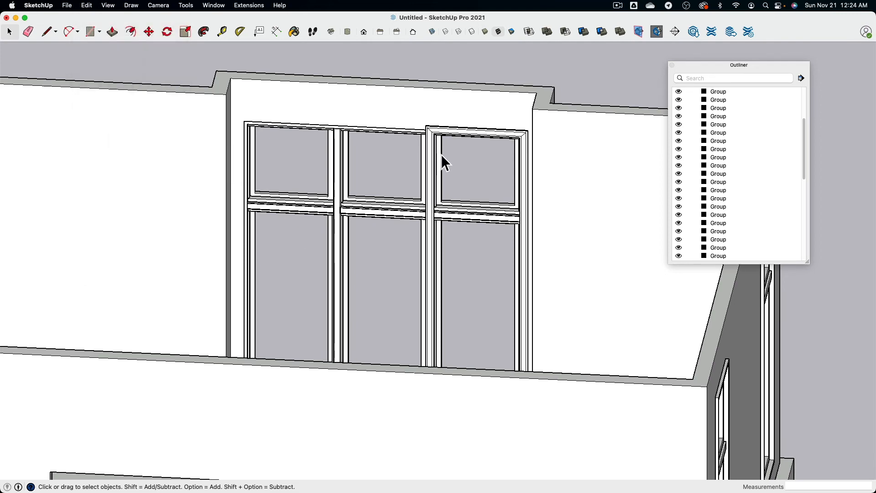
middle_click_drag(437, 149, 415, 266)
scroll(450, 268, "up", 6)
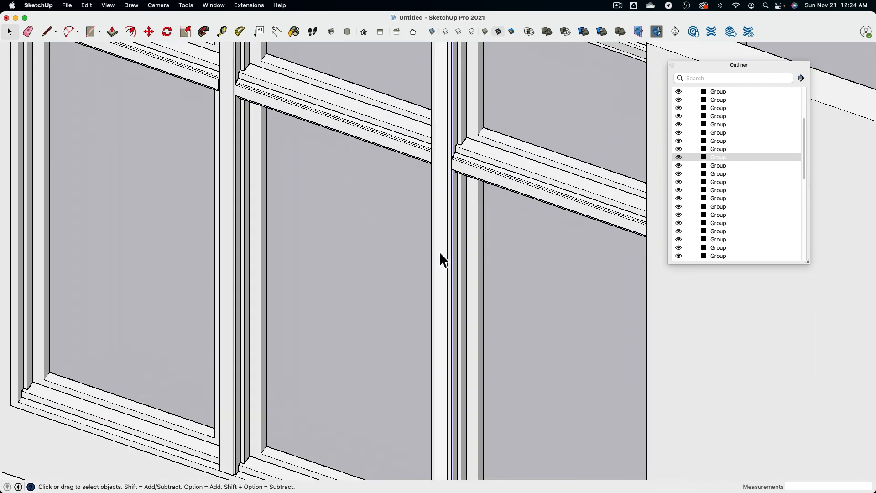
left_click(442, 258)
double_click(441, 256)
scroll(449, 282, "up", 3)
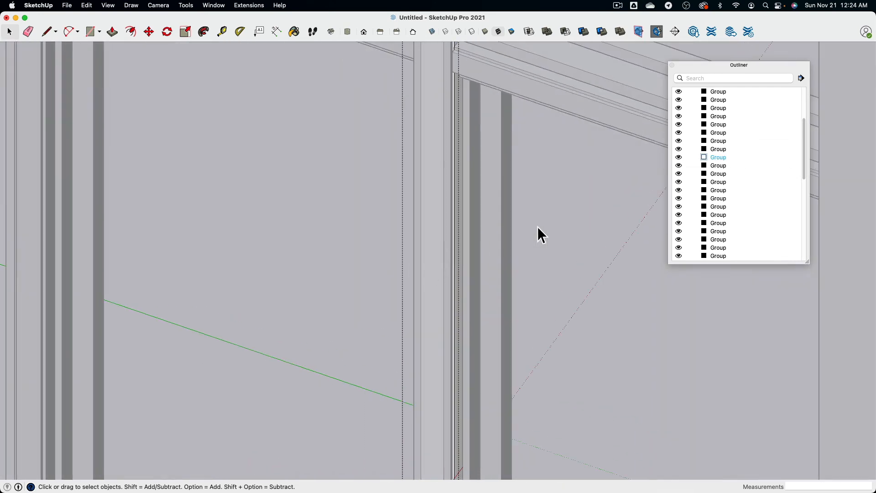
left_click(547, 219)
Open the casing trim group and stretch it across all three bays by moving its side profile 5' 3/16" to the far jamb.
double_click(425, 186)
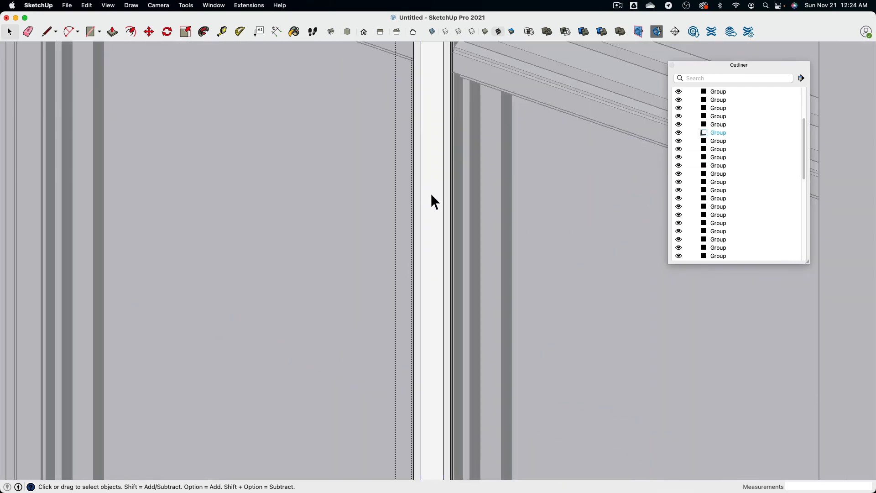
left_click(430, 193)
scroll(456, 224, "up", 3)
middle_click_drag(458, 225, 414, 277)
scroll(448, 249, "up", 2)
scroll(448, 250, "down", 3)
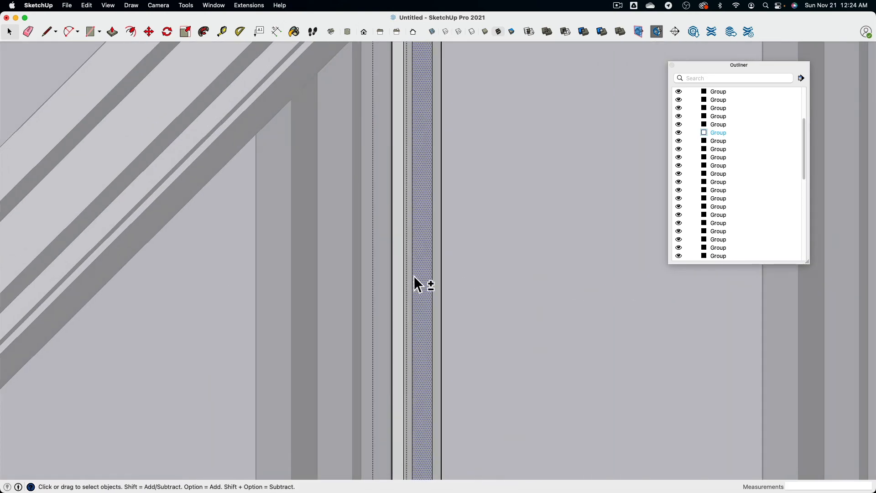
scroll(405, 274, "down", 8)
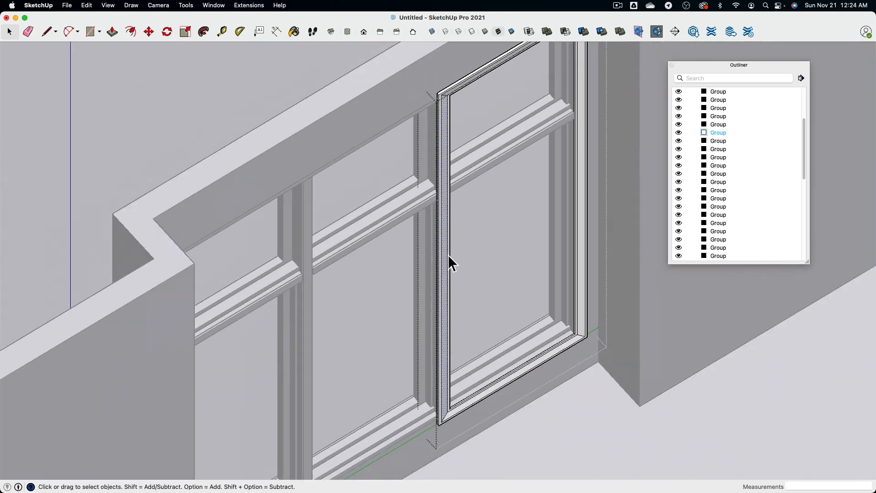
left_click(149, 32)
scroll(488, 109, "up", 3)
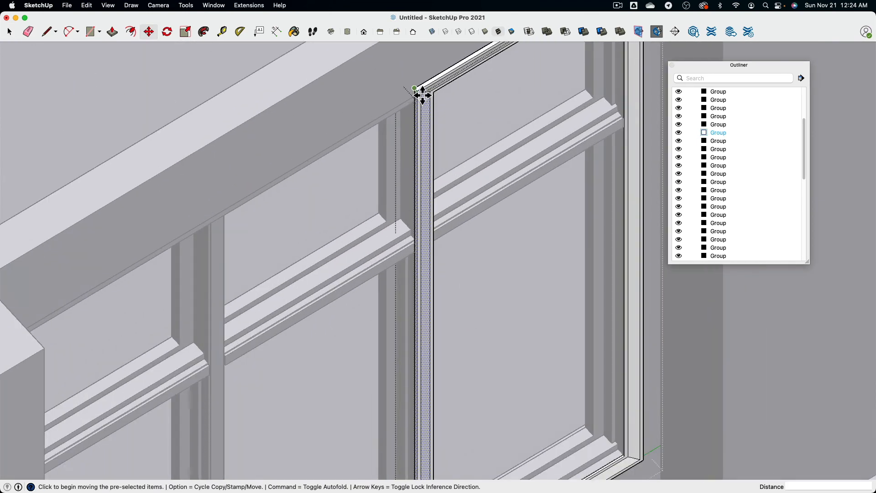
middle_click_drag(422, 103, 575, 272)
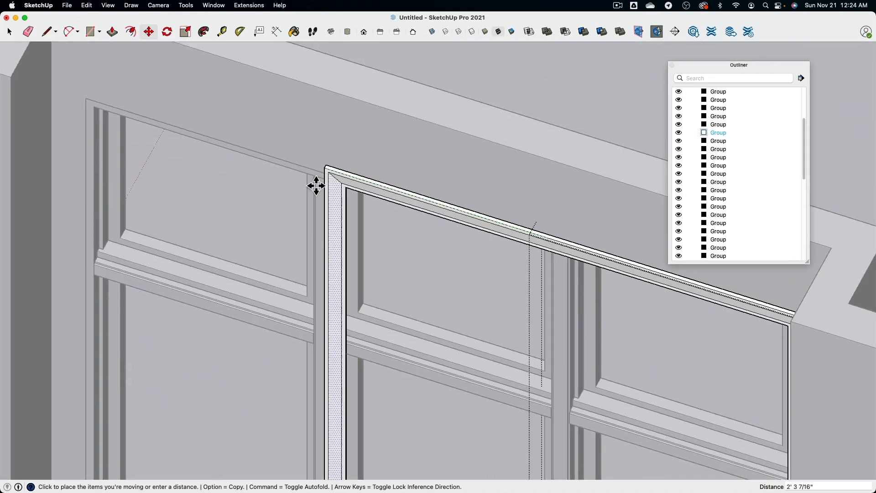
left_click(67, 98)
Move the casing trim's stretched side a little further to line up with the frame's edge, and close the group.
scroll(81, 115, "up", 5)
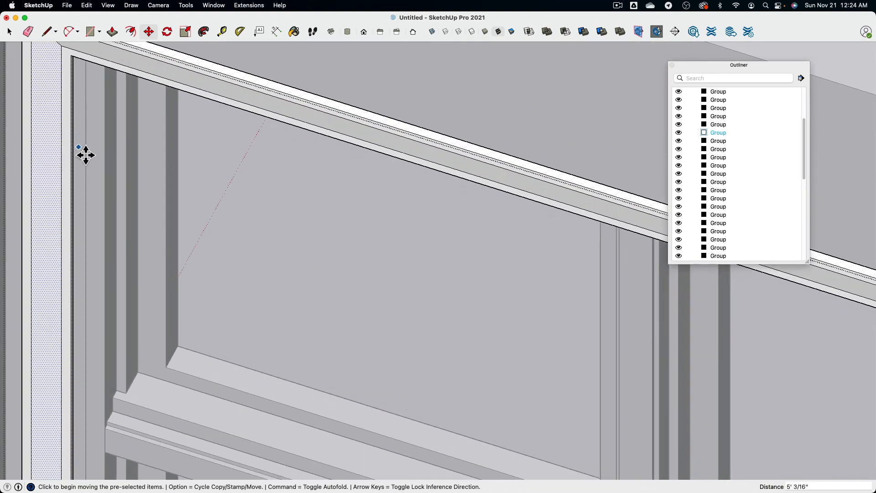
left_click(66, 222)
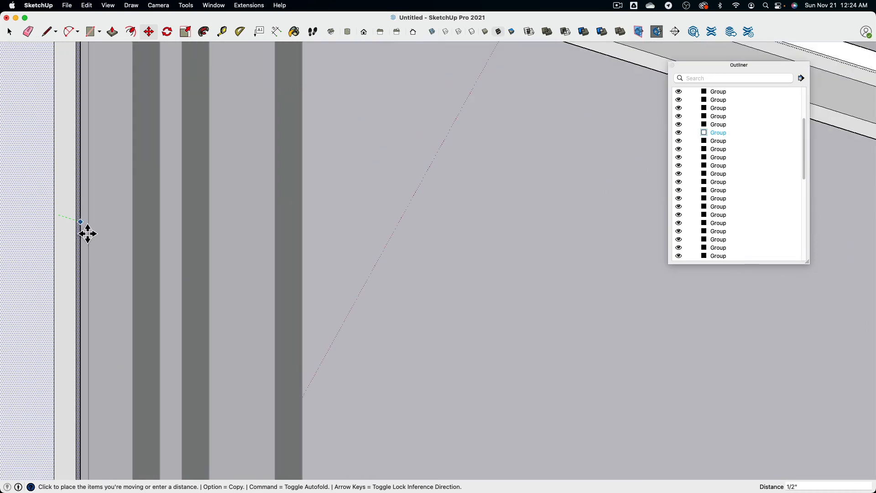
left_click(96, 236)
scroll(133, 224, "down", 8)
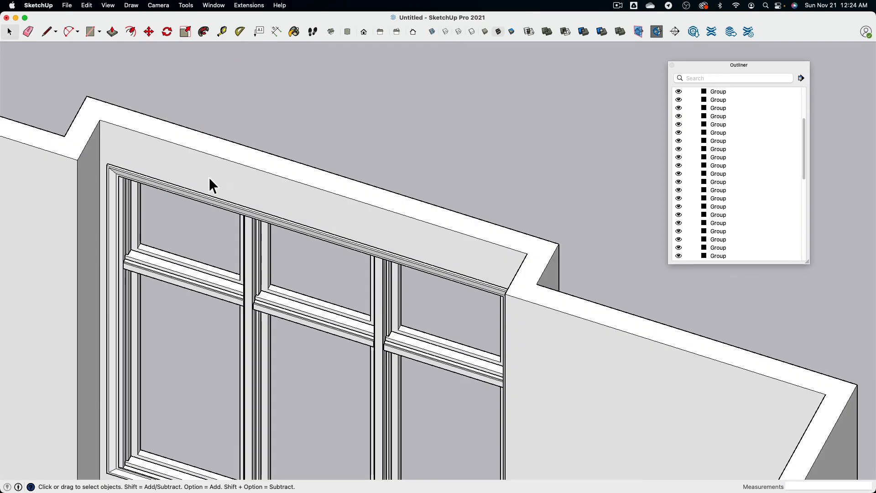
Examine the stretched casing trim's fit against the window frame at the lower corner, hiding the trim for comparison and undoing the hide.
middle_click_drag(209, 180, 209, 339)
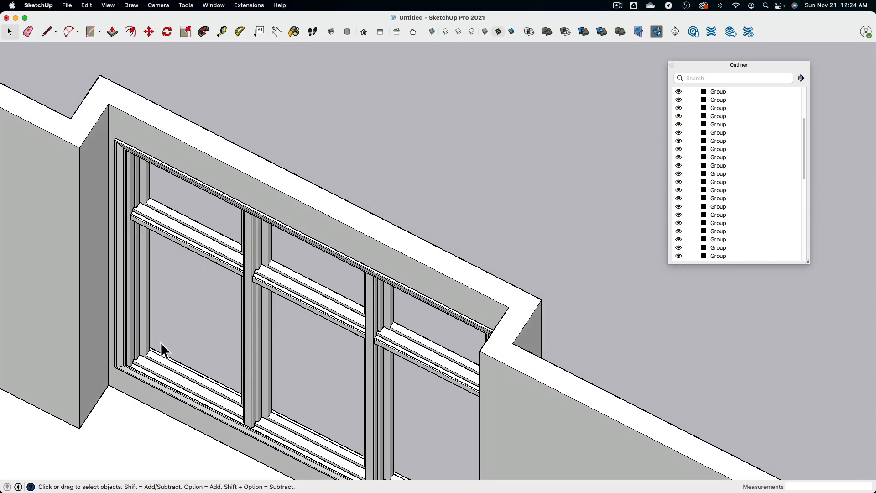
scroll(270, 301, "up", 6)
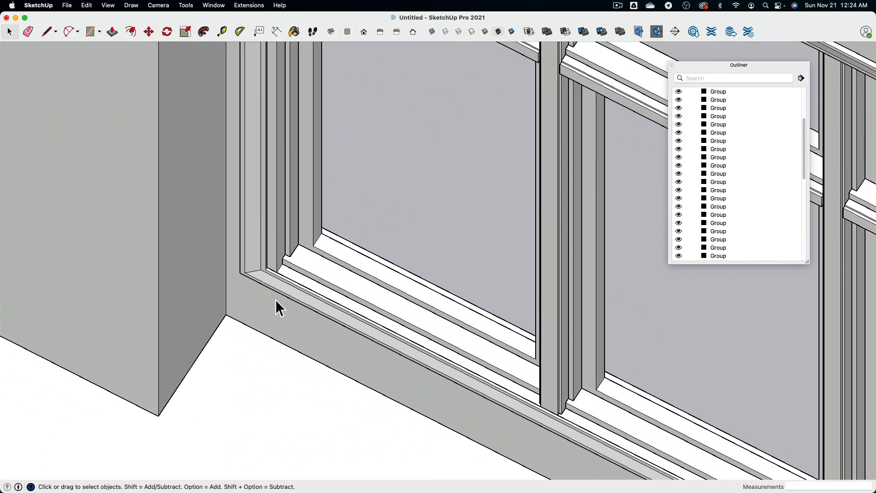
middle_click_drag(275, 302, 469, 300)
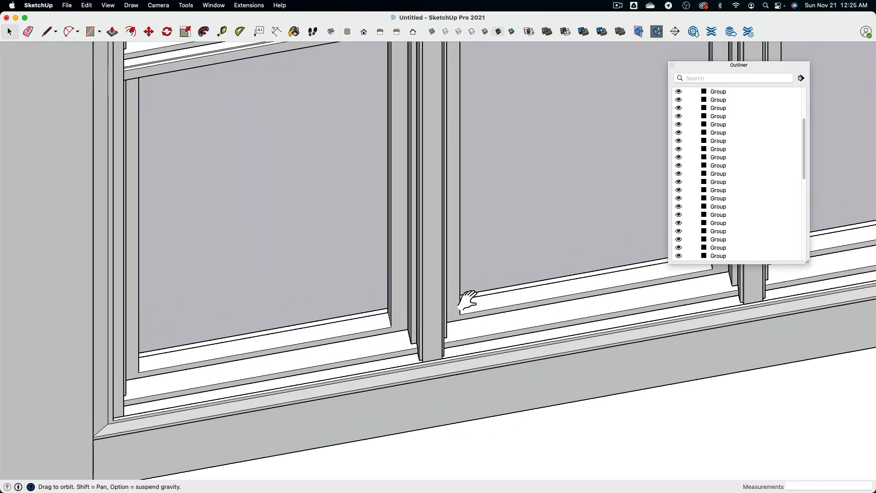
scroll(563, 309, "down", 5)
middle_click_drag(563, 309, 425, 312)
scroll(190, 234, "up", 10)
middle_click_drag(289, 247, 205, 226)
left_click(205, 226)
scroll(204, 224, "up", 3)
key("super+e")
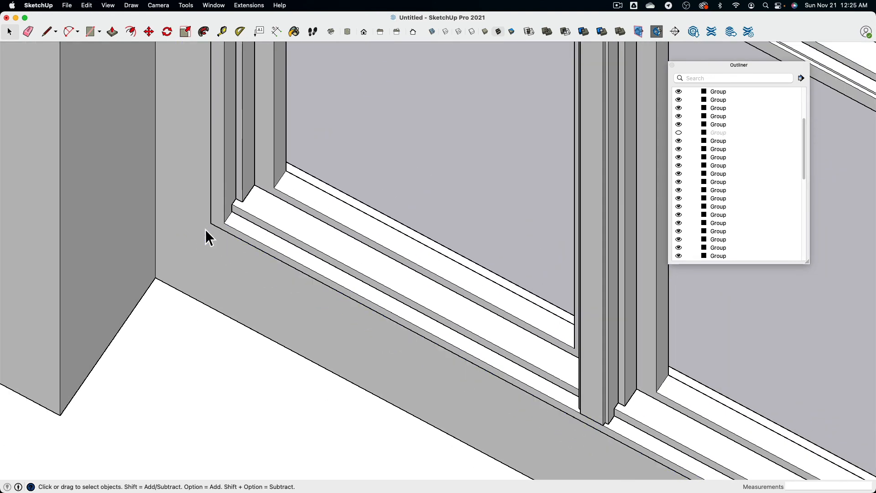
key("super+z")
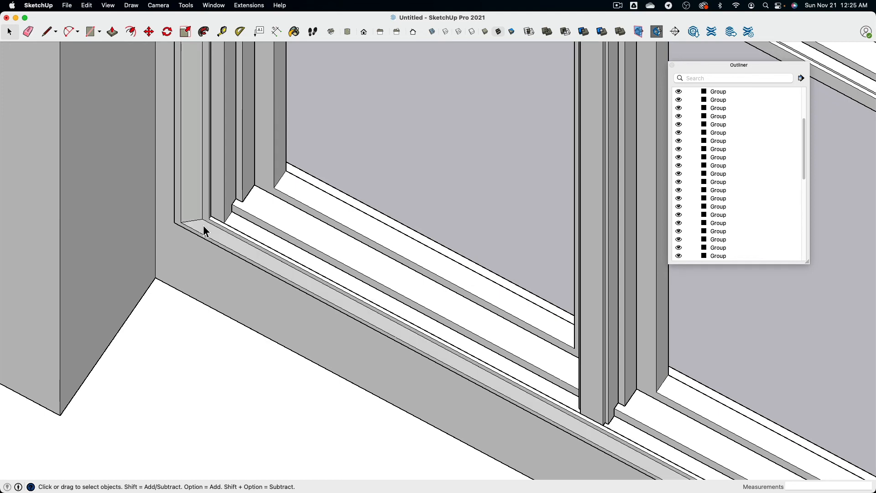
Open the casing trim group and move its side profile 1" to meet the window frame's edge, and close the group.
scroll(210, 304, "up", 5)
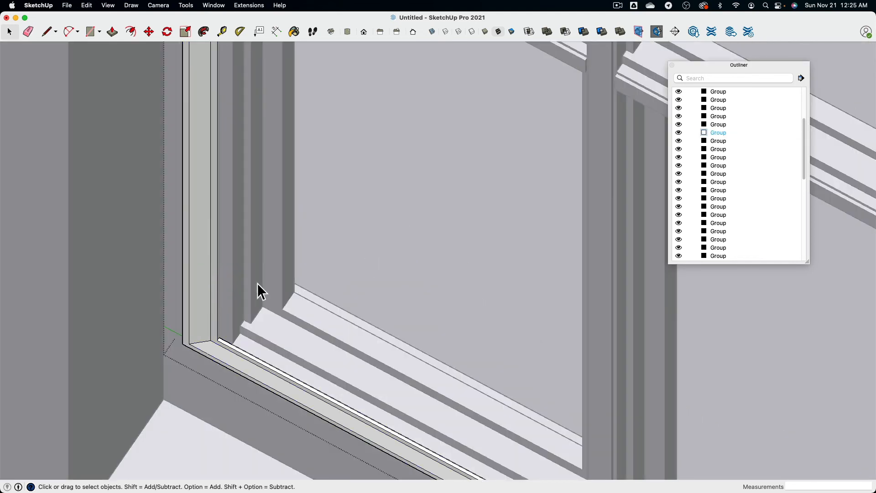
scroll(206, 288, "up", 5)
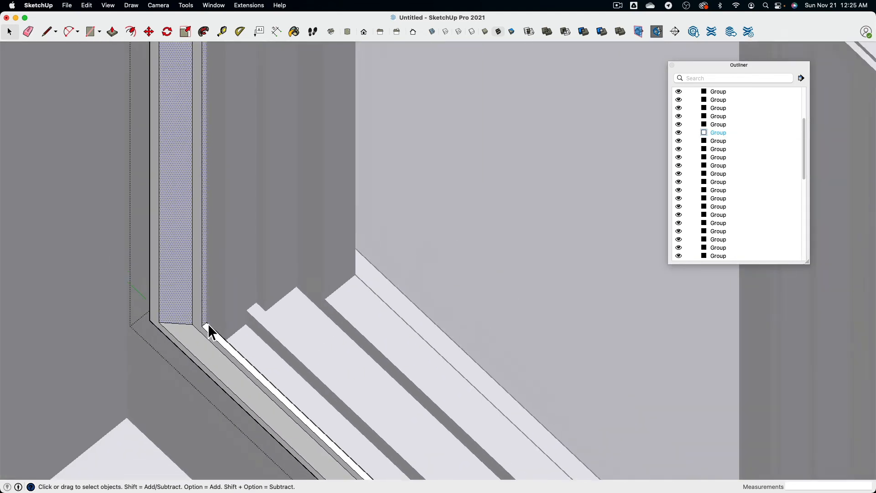
scroll(207, 324, "down", 4)
middle_click_drag(205, 317, 485, 296)
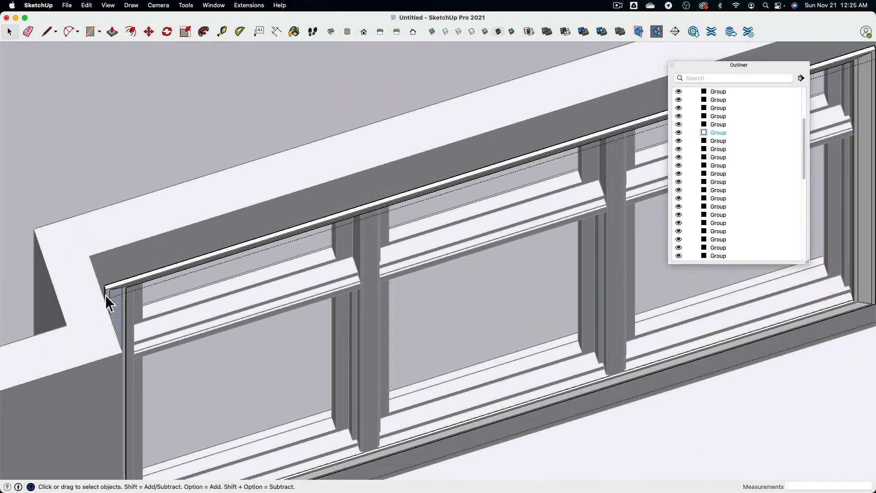
scroll(106, 298, "up", 5)
scroll(108, 297, "down", 2)
middle_click_drag(108, 288, 205, 264)
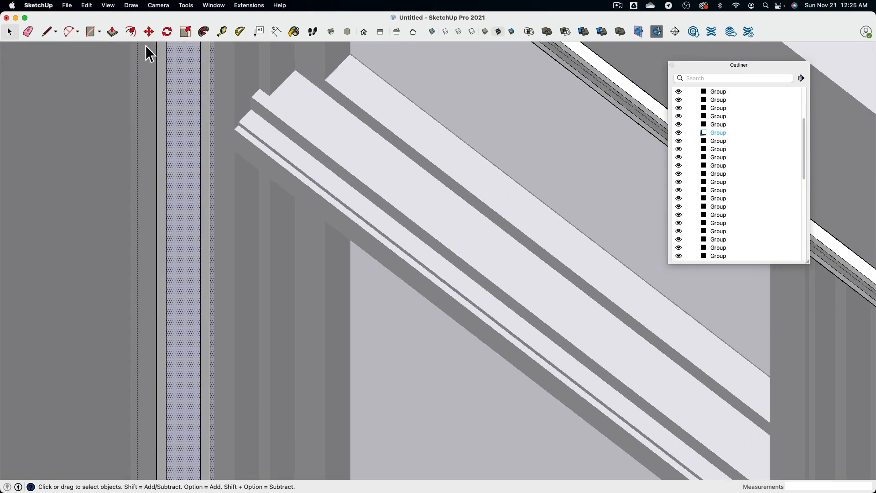
scroll(223, 209, "up", 2)
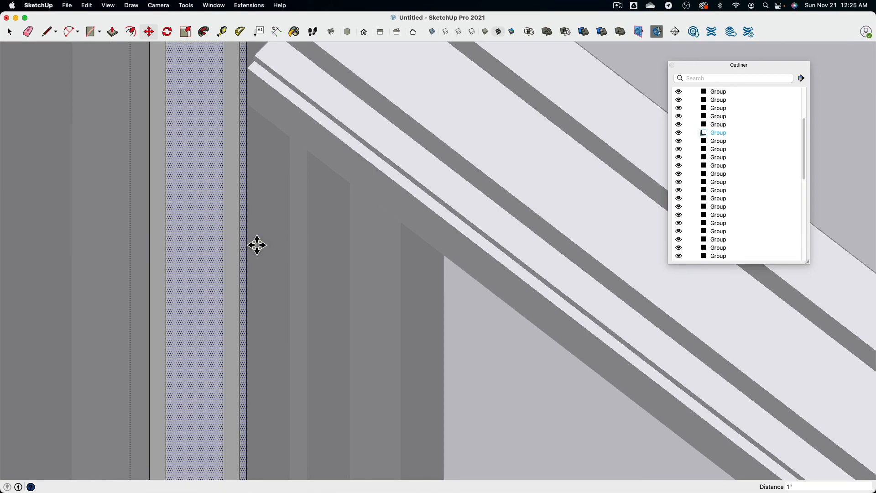
scroll(246, 235, "down", 3)
scroll(393, 332, "down", 10)
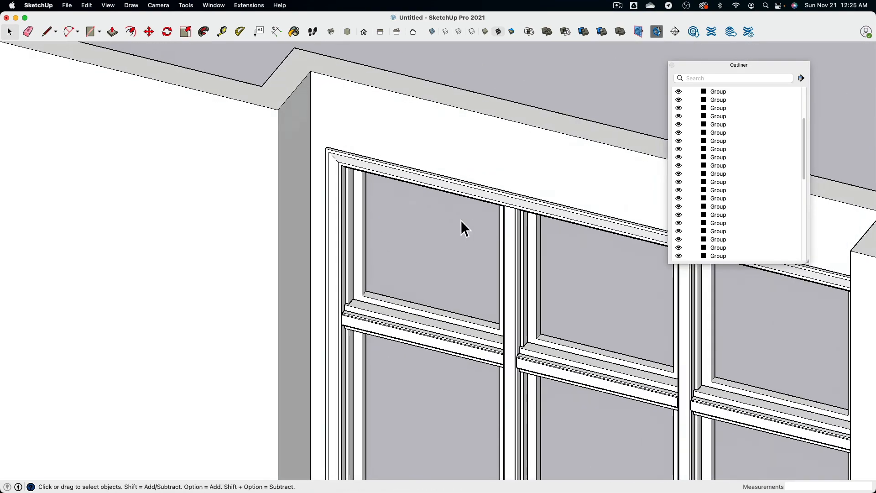
Examine the joints between the horizontal rails and mullions, and the mullion's base at the sill.
middle_click_drag(461, 219, 431, 155, "shift")
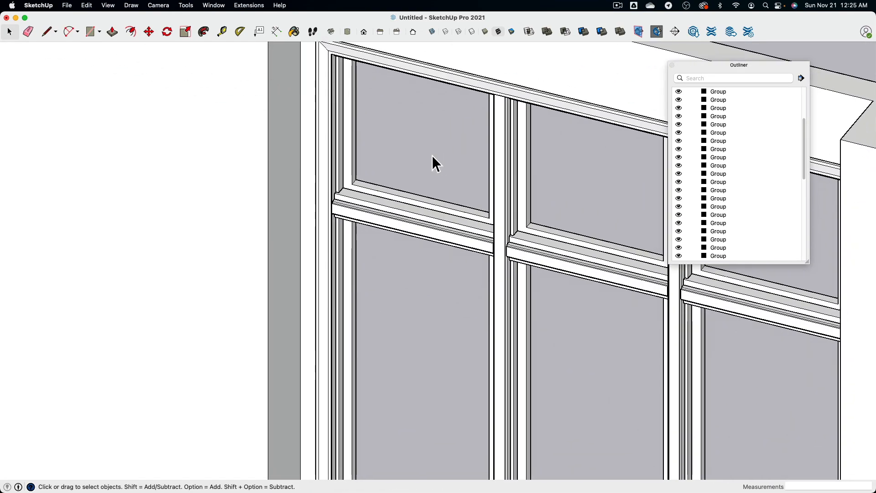
scroll(431, 156, "down", 4)
middle_click_drag(294, 204, 234, 149)
scroll(440, 217, "up", 6)
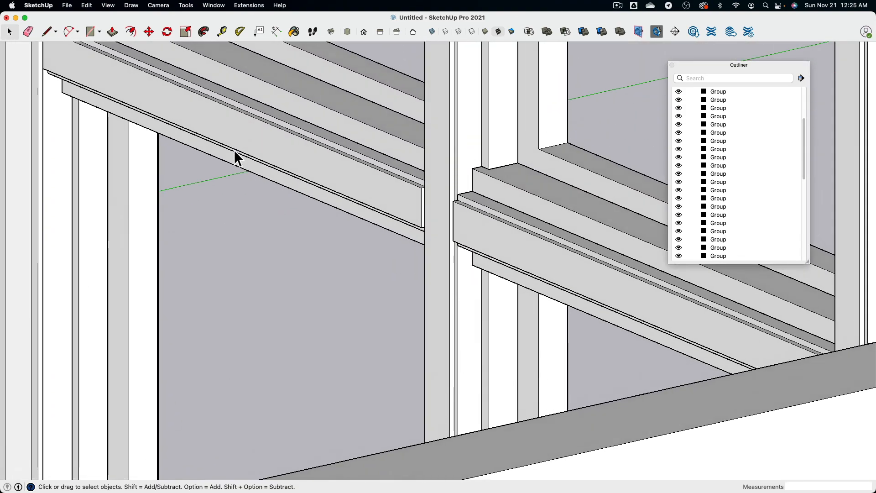
scroll(136, 93, "down", 3)
scroll(379, 254, "up", 10)
middle_click_drag(377, 254, 303, 280)
scroll(388, 343, "down", 5)
scroll(302, 276, "down", 3)
middle_click_drag(11, 148, 528, 284, "shift")
scroll(403, 291, "up", 6)
scroll(421, 312, "up", 2)
scroll(403, 289, "up", 2)
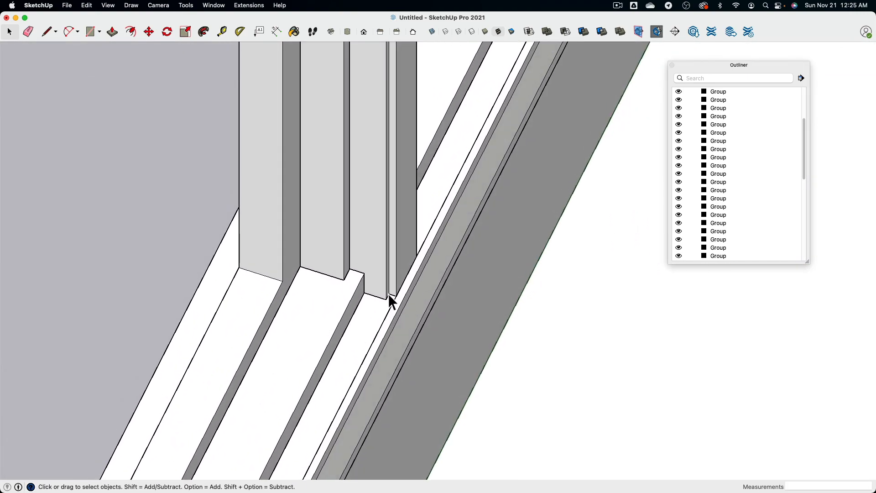
scroll(426, 273, "down", 10)
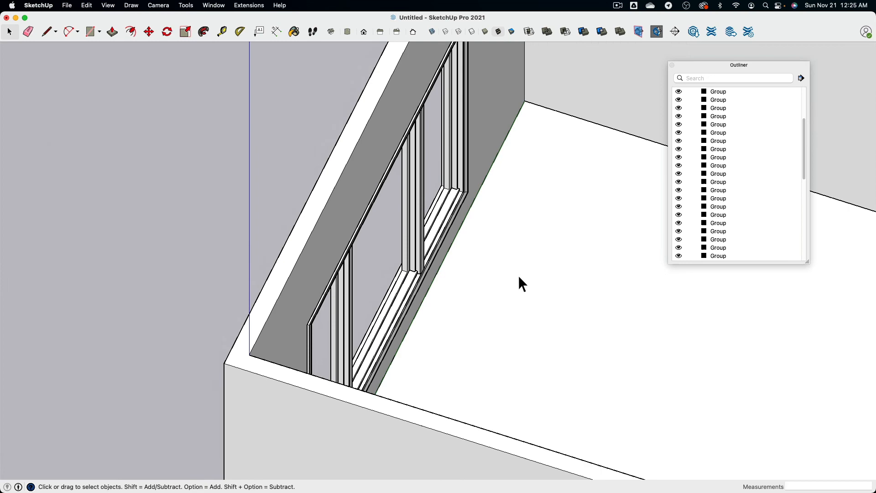
Open the left bay's horizontal rail trim, divide its end face with a line, and Push/Pull the front part 1/4" toward the first mullion.
middle_click_drag(863, 259, 403, 303, "shift")
scroll(532, 264, "up", 3)
scroll(508, 244, "up", 2)
scroll(444, 274, "up", 5)
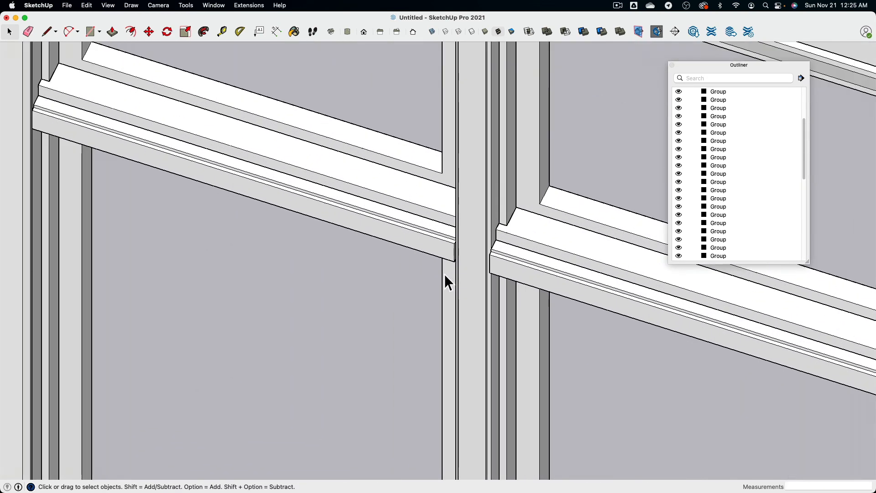
scroll(470, 234, "up", 3)
scroll(428, 254, "up", 3)
left_click(431, 258)
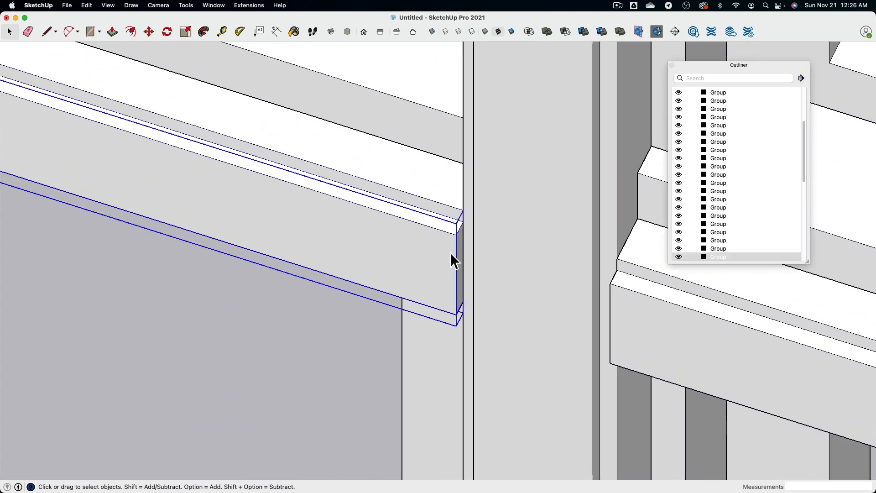
double_click(450, 253)
middle_click_drag(454, 255, 401, 207)
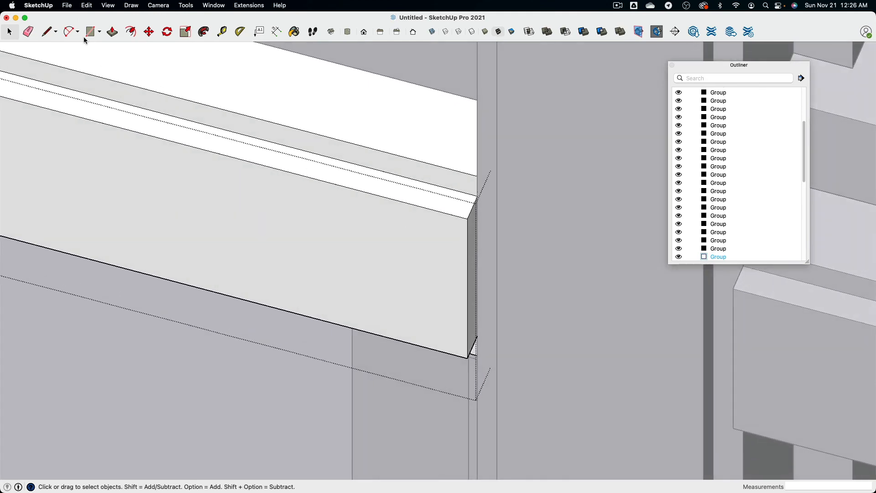
left_click(46, 33)
scroll(504, 235, "up", 2)
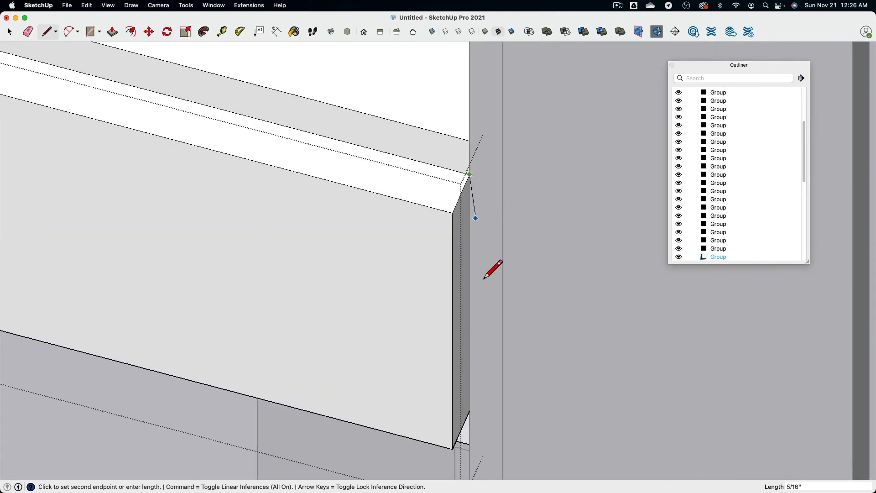
left_click(113, 32)
left_click(508, 251)
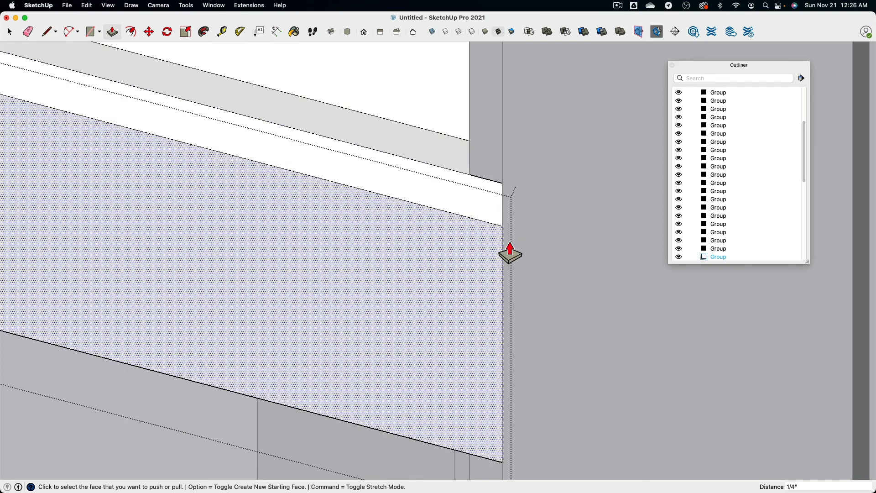
Open the middle bay's rail trim, divide its end face at the first mullion, and Push/Pull the front part 1/4" outward.
middle_click_drag(508, 251, 312, 199)
scroll(347, 222, "down", 4)
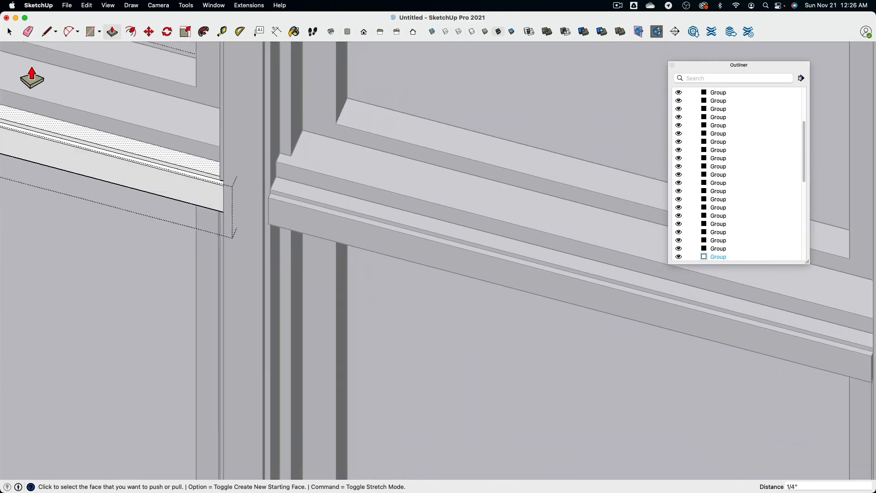
middle_click_drag(312, 239, 301, 310)
left_click(270, 293)
scroll(270, 293, "up", 3)
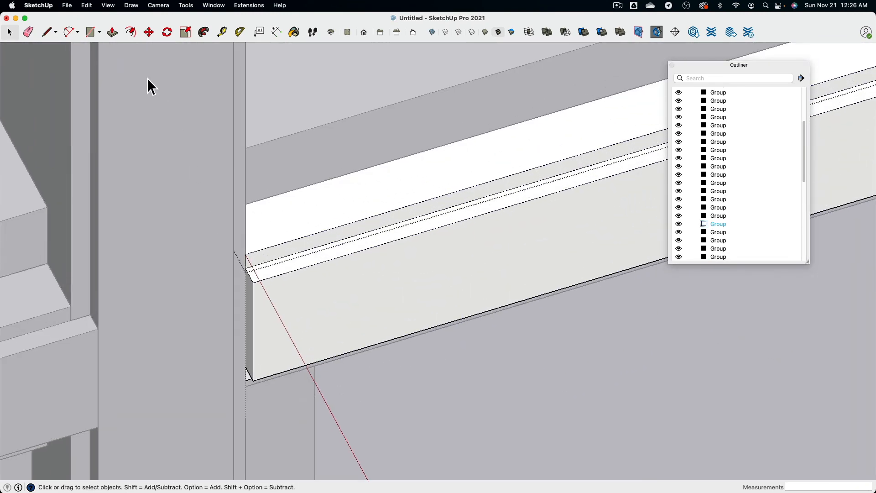
left_click(47, 33)
scroll(254, 319, "up", 3)
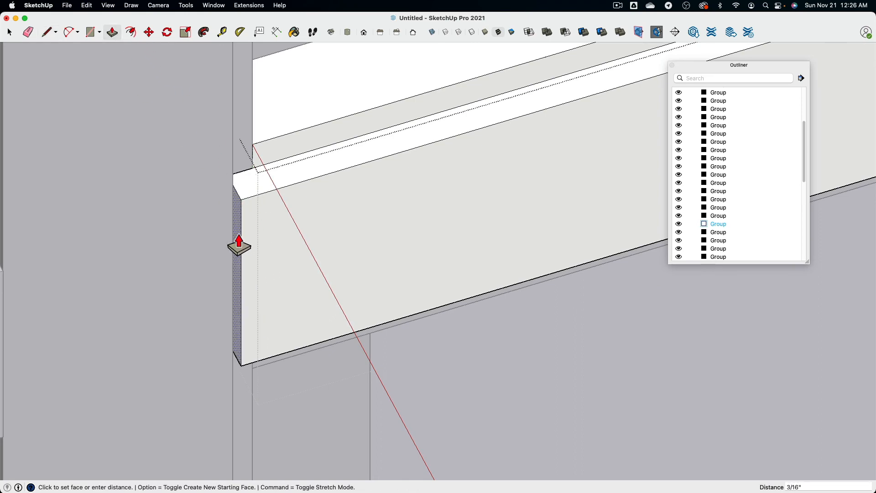
left_click(241, 170)
scroll(264, 231, "down", 5)
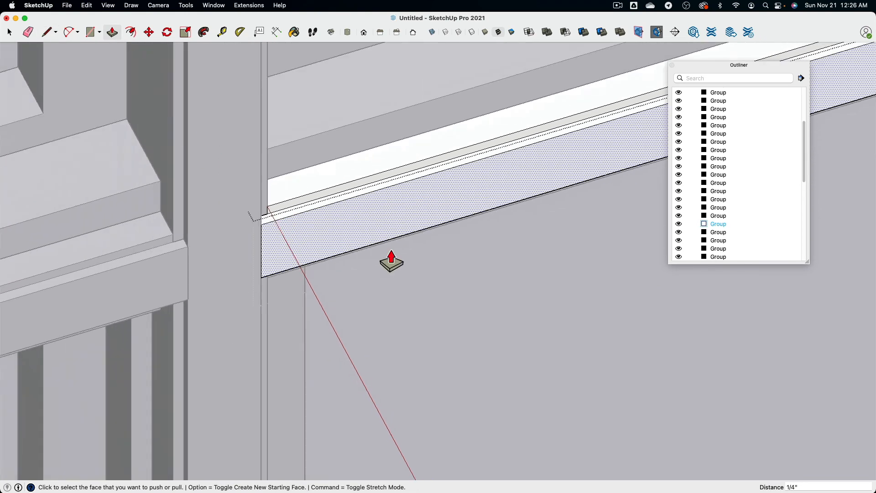
Divide the middle rail trim's opposite end face at the second mullion and Push/Pull the front part 1/4", undoing the 3/16" attempt.
middle_click_drag(548, 258, 387, 253)
scroll(388, 252, "down", 2)
middle_click_drag(593, 282, 230, 212, "shift")
middle_click_drag(556, 266, 342, 203, "shift")
scroll(324, 243, "up", 4)
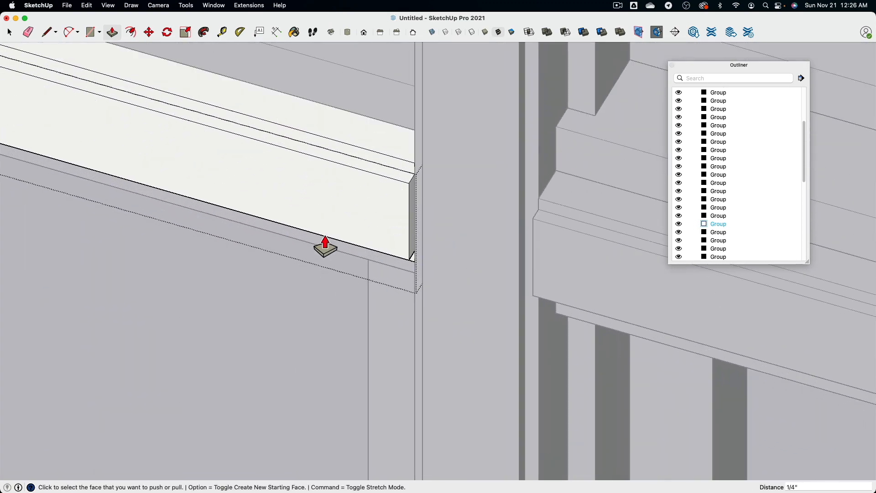
key("l")
scroll(412, 201, "up", 2)
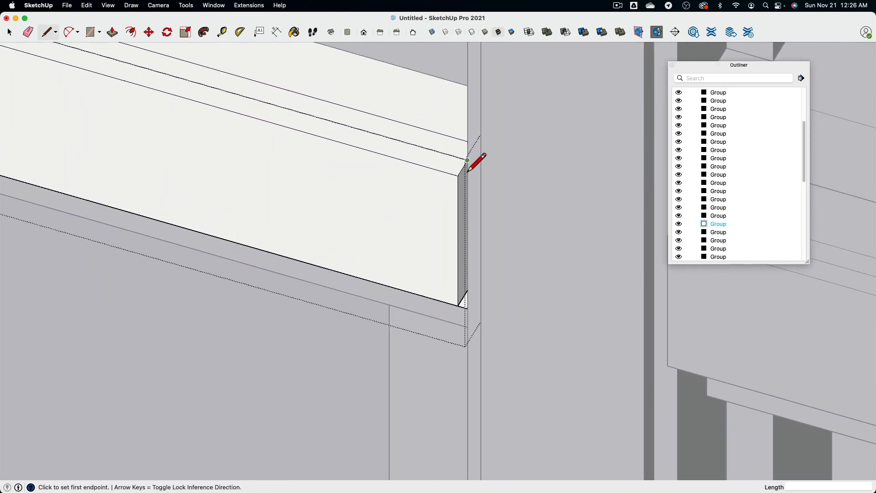
left_click(112, 36)
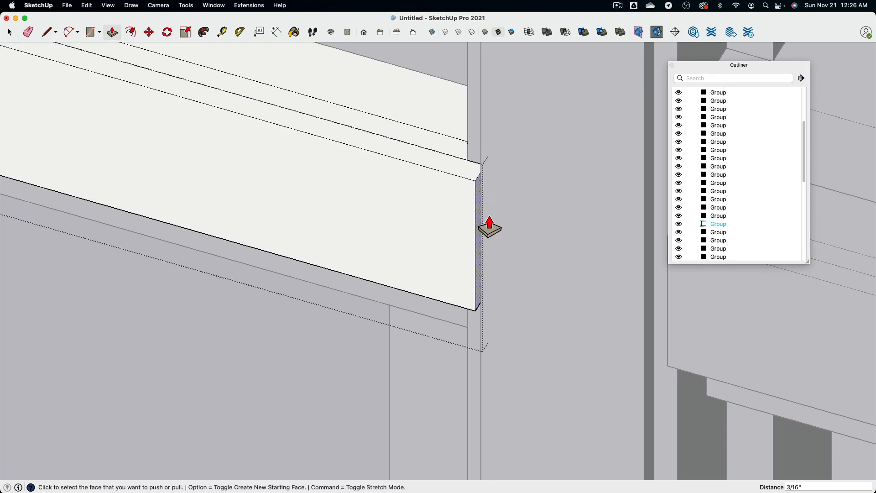
key("super+z")
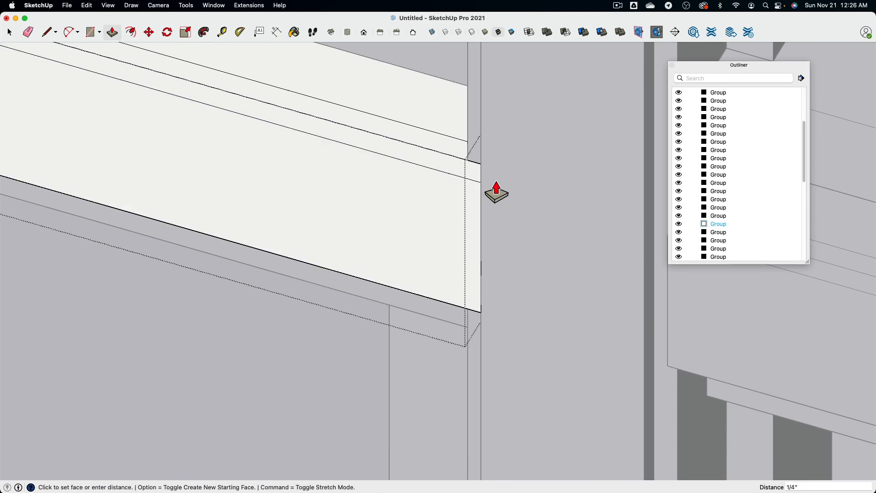
scroll(490, 187, "down", 3)
Open the third bay's rail trim, split its end face with a 1 3/4" line, and Push/Pull the front part 1/4" toward the second mullion.
middle_click_drag(575, 253, 425, 259, "shift")
key("space")
left_click(410, 226)
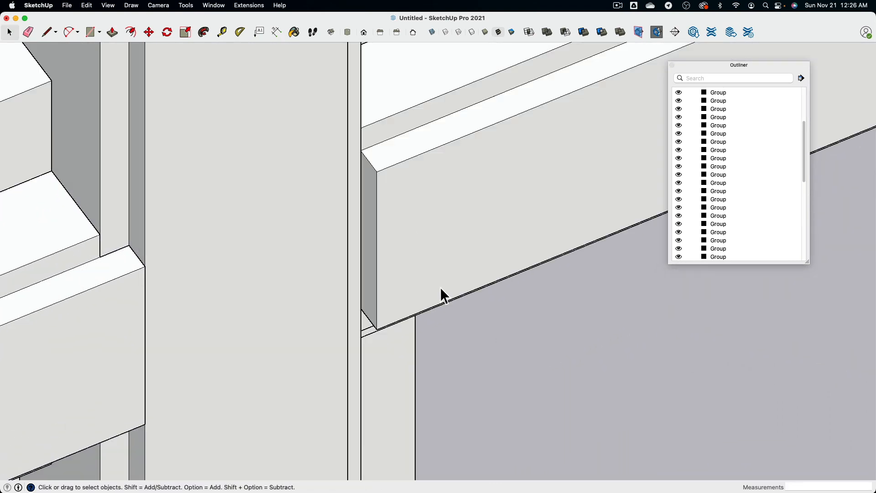
double_click(373, 193)
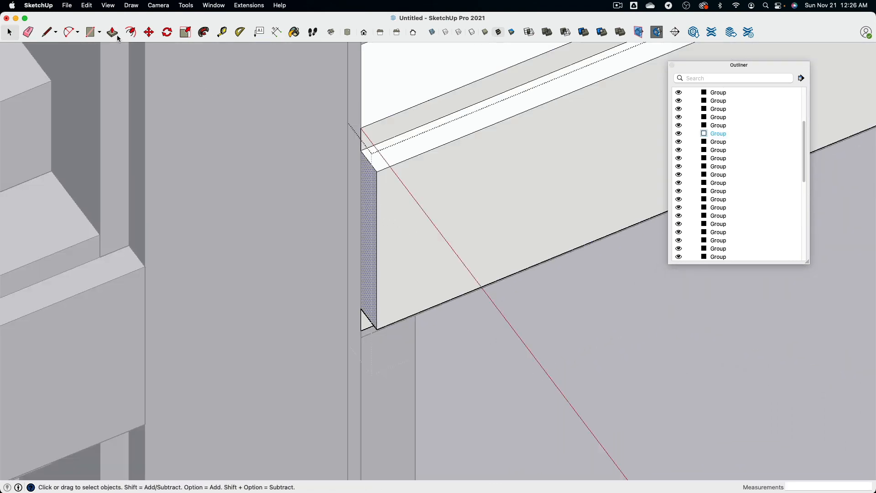
left_click(45, 32)
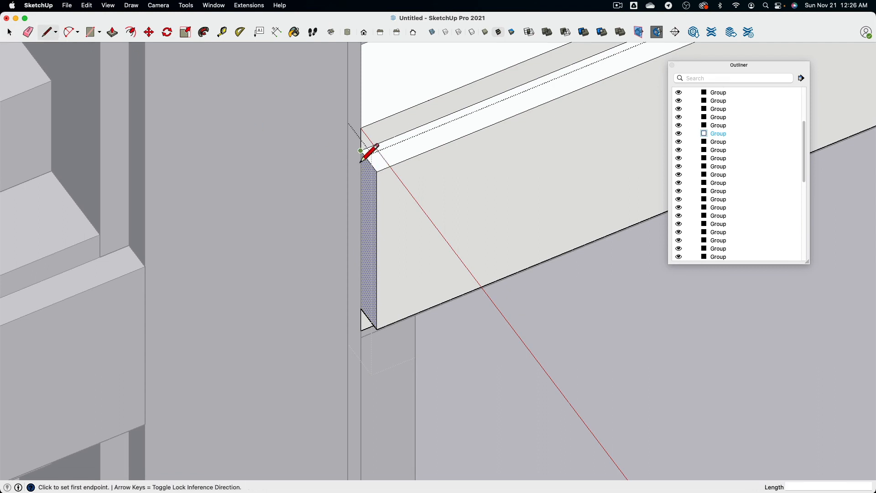
left_click(360, 159)
left_click(363, 318)
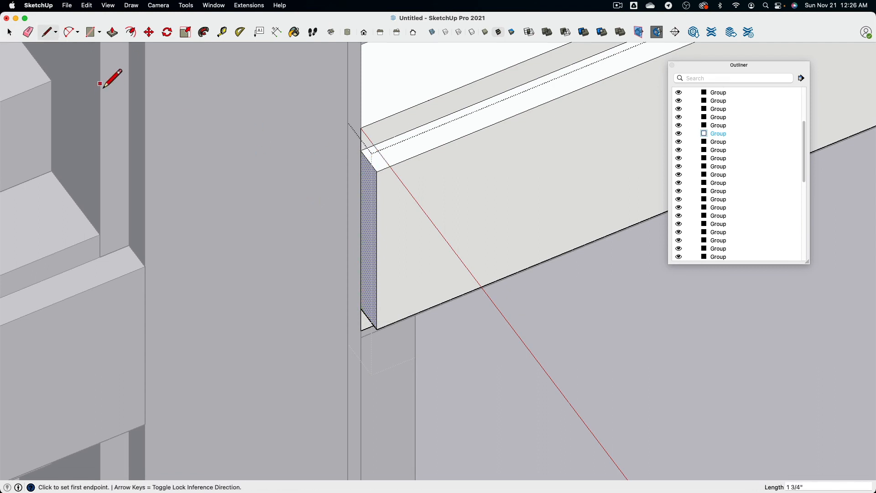
left_click(113, 33)
left_click(373, 220)
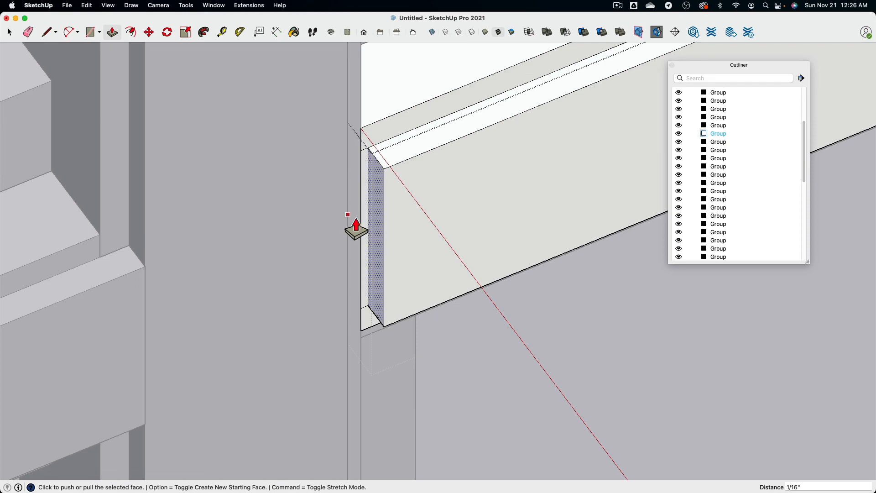
key("super+z")
left_click(368, 204)
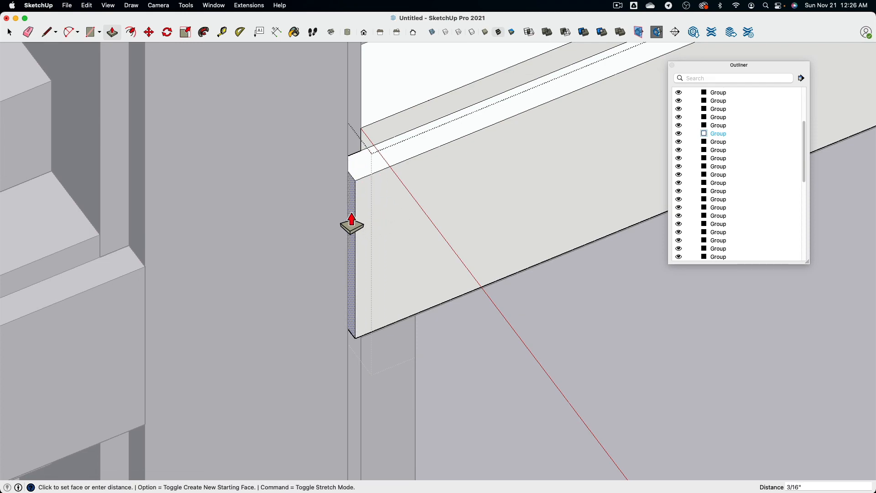
left_click(354, 164)
scroll(375, 267, "down", 3)
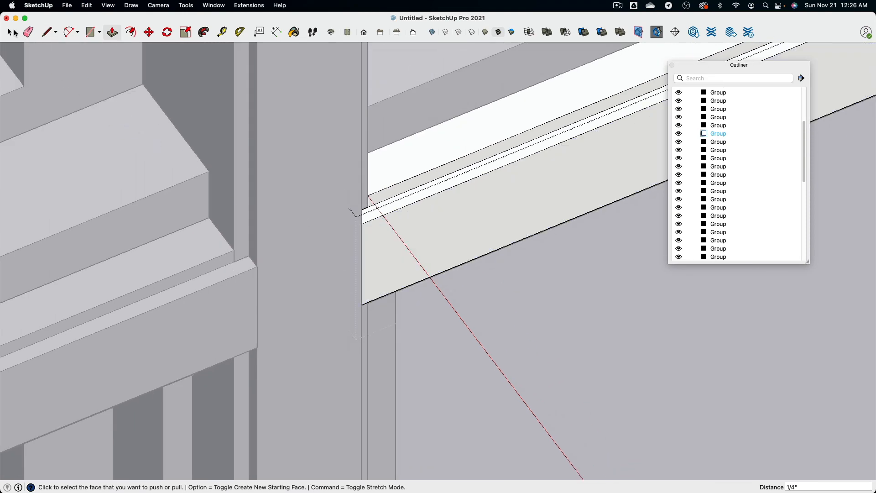
left_click(11, 32)
Examine the extended rail trims against the mullions across all three bays from several angles.
scroll(559, 324, "down", 10)
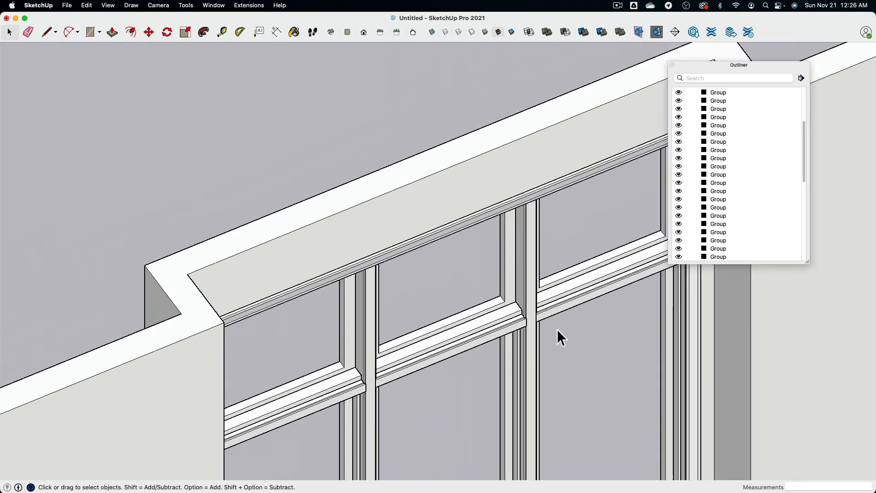
scroll(589, 336, "up", 15)
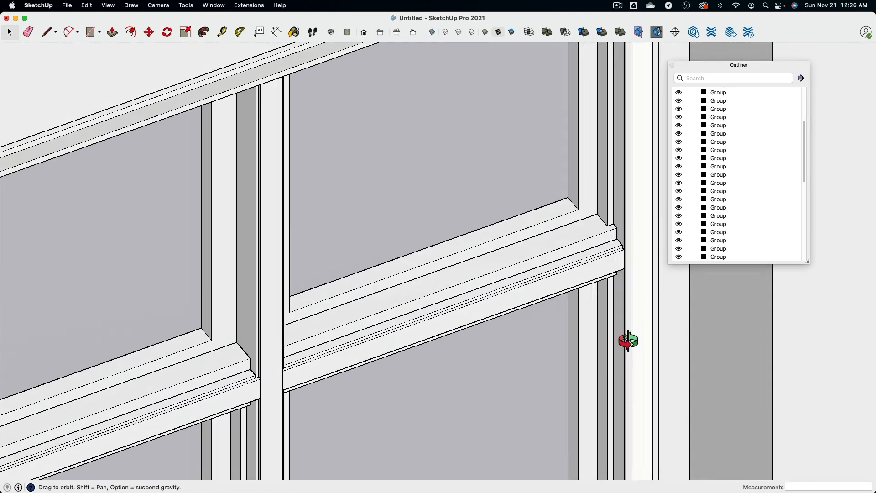
middle_click_drag(629, 341, 63, 412)
middle_click_drag(395, 297, 388, 338, "shift")
scroll(356, 193, "up", 2)
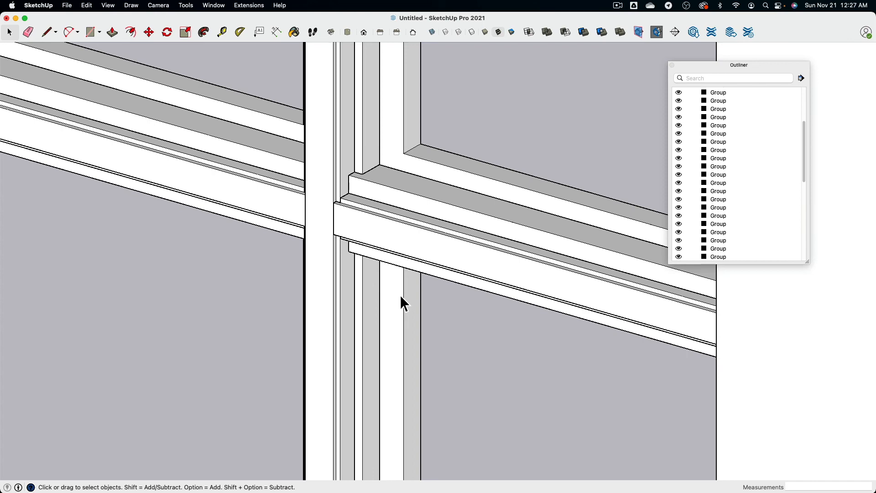
scroll(399, 295, "down", 5)
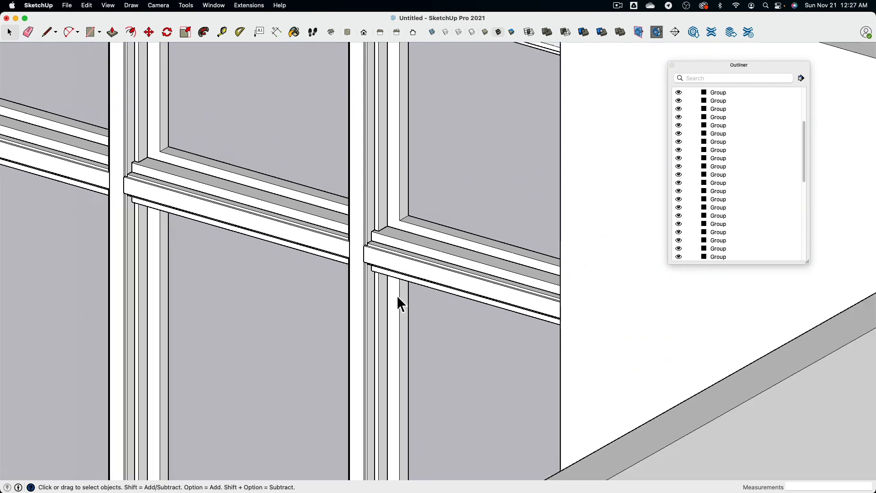
middle_click_drag(396, 294, 390, 269)
scroll(271, 250, "down", 5)
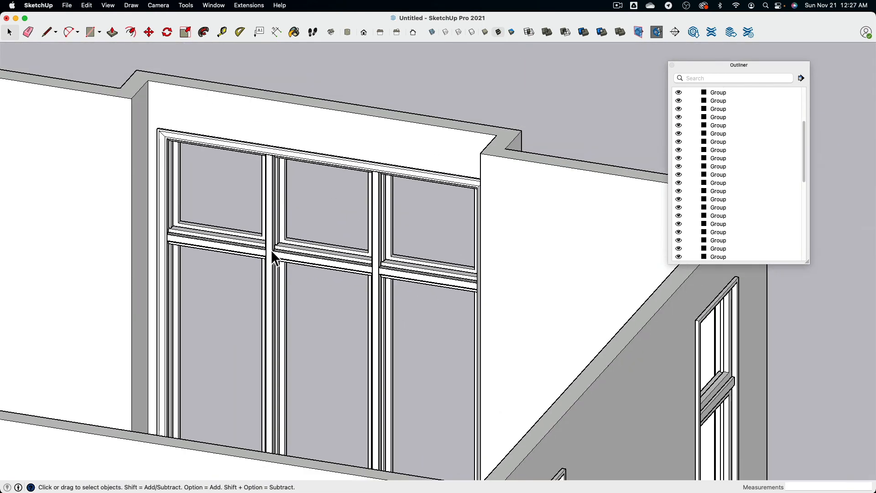
Examine the bay window and the other finished windows around the room from several angles.
middle_click_drag(270, 250, 392, 357)
scroll(449, 228, "up", 5)
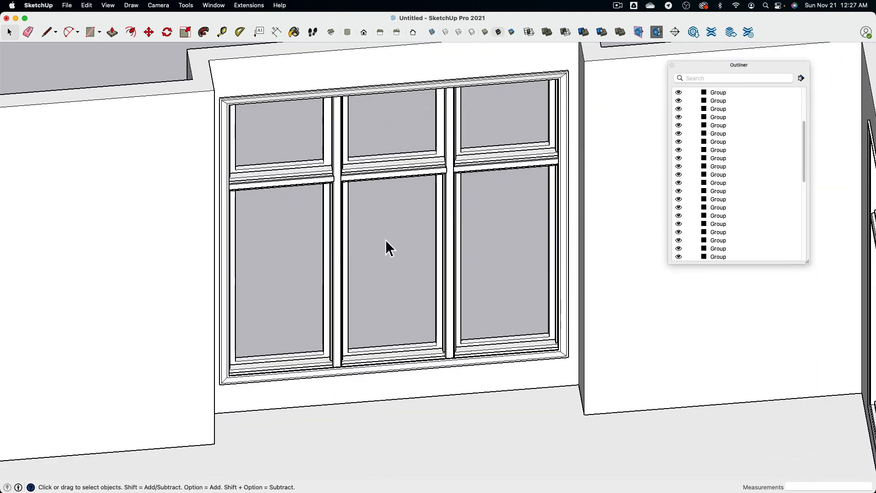
mouse_move(385, 240)
middle_mouse_down()
mouse_move(356, 250)
mouse_move(610, 246)
middle_mouse_up()
scroll(350, 285, "up", 5)
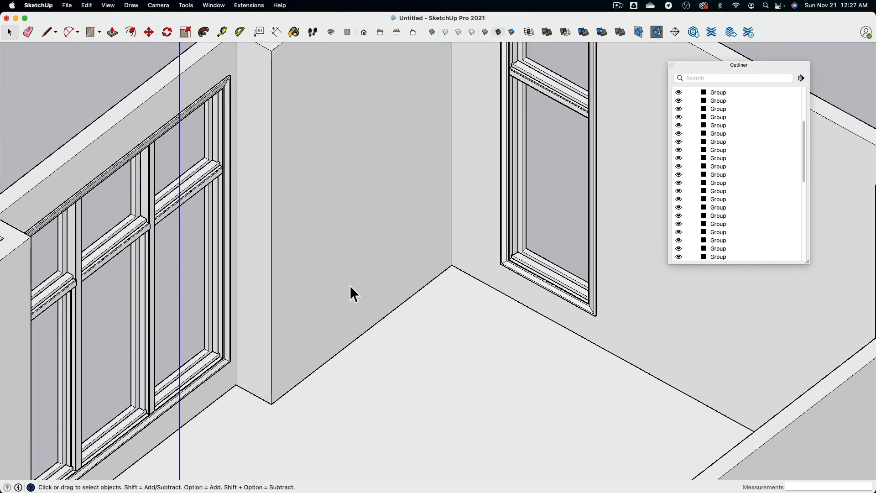
scroll(350, 286, "down", 4)
middle_click_drag(551, 261, 220, 224)
middle_click_drag(525, 283, 347, 278)
scroll(371, 344, "down", 2)
scroll(365, 277, "up", 3)
middle_click_drag(340, 221, 304, 335, "shift")
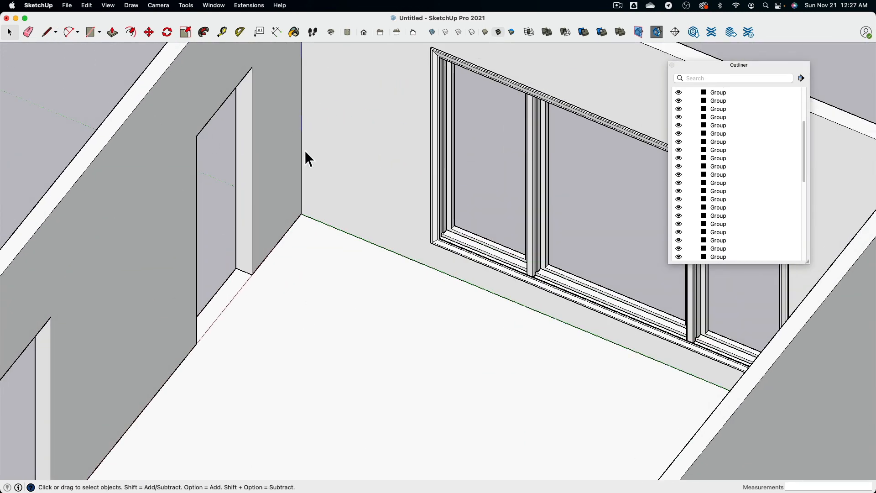
Switch to Finder, preview the Baseboard reference image for the profile dimensions, and return to SketchUp.
key("super+Tab")
key("super+Tab")
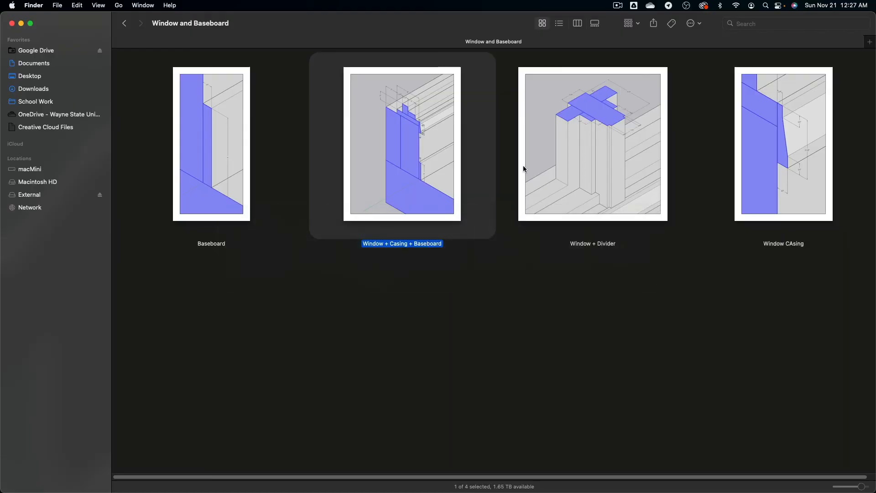
left_click(213, 166)
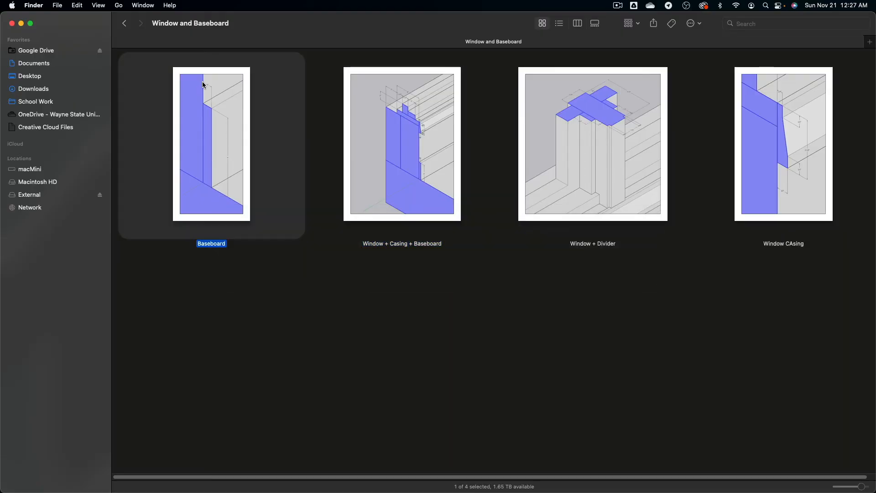
key("space")
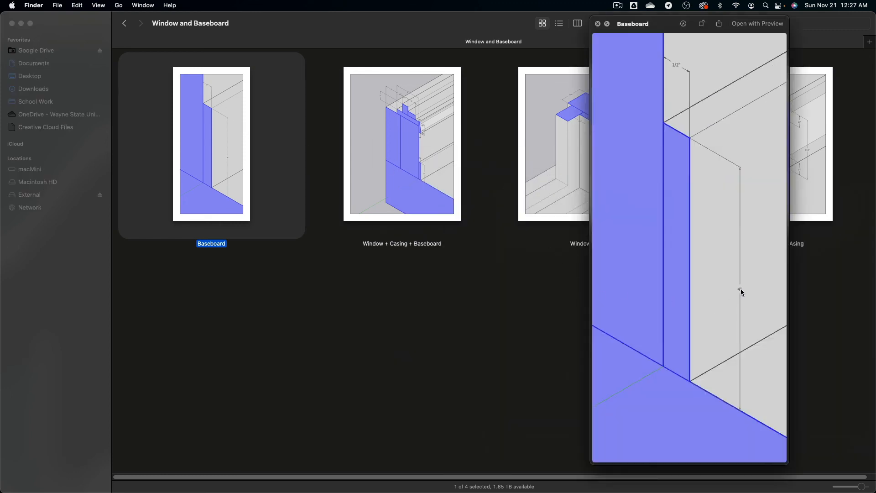
key("space")
key("super+Tab")
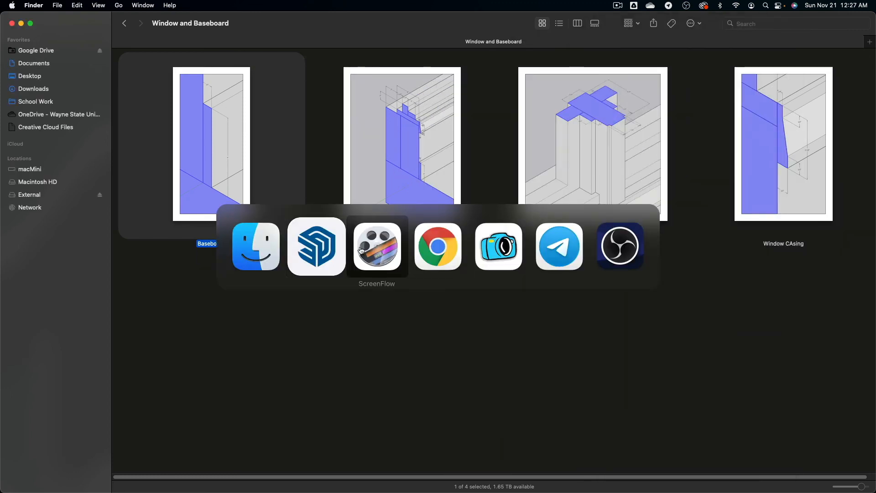
left_click(310, 254)
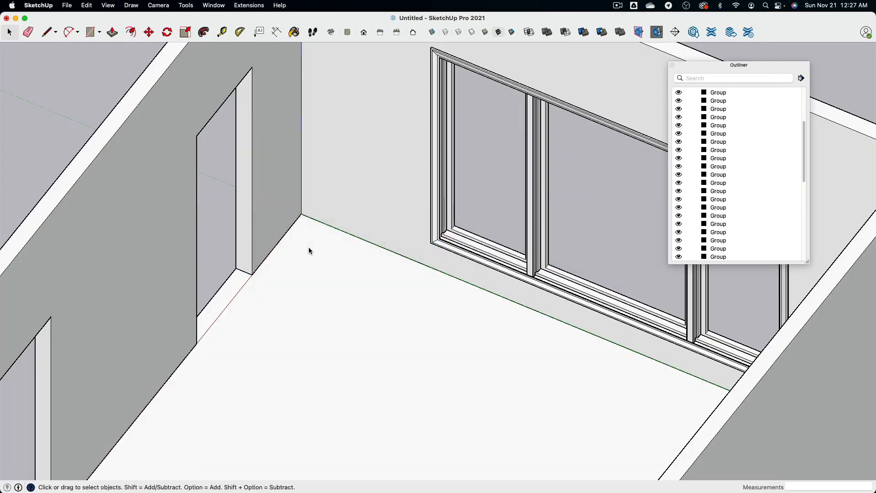
Start the baseboard profile with a 1/2" line on the floor, perpendicular to the wall, from the doorway's inner corner.
left_click(302, 292)
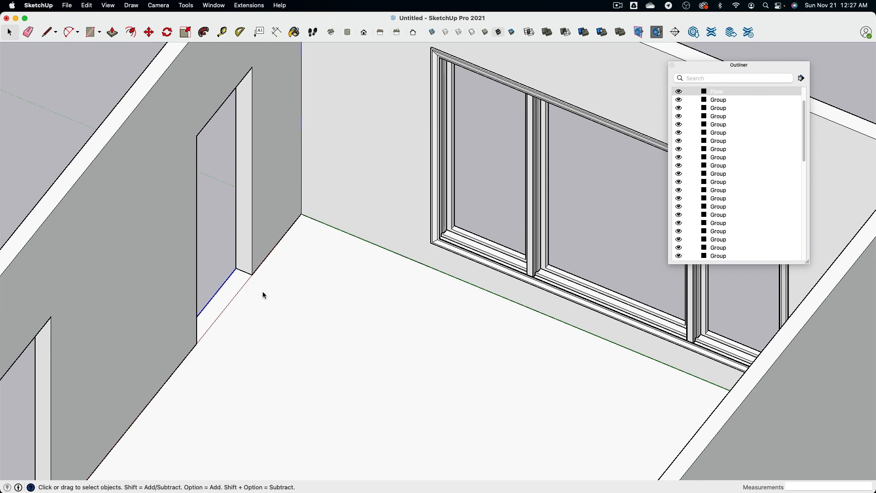
left_click(47, 33)
scroll(246, 224, "up", 6)
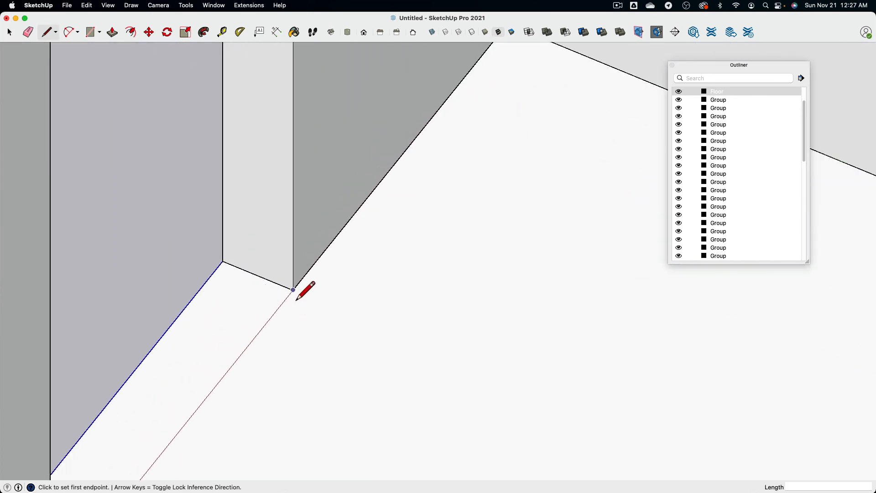
left_click(295, 297)
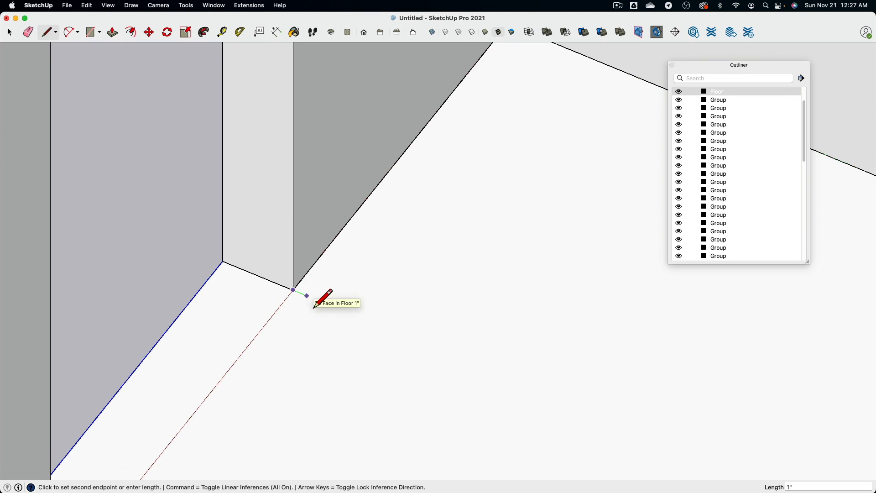
type(".5")
scroll(310, 302, "up", 3)
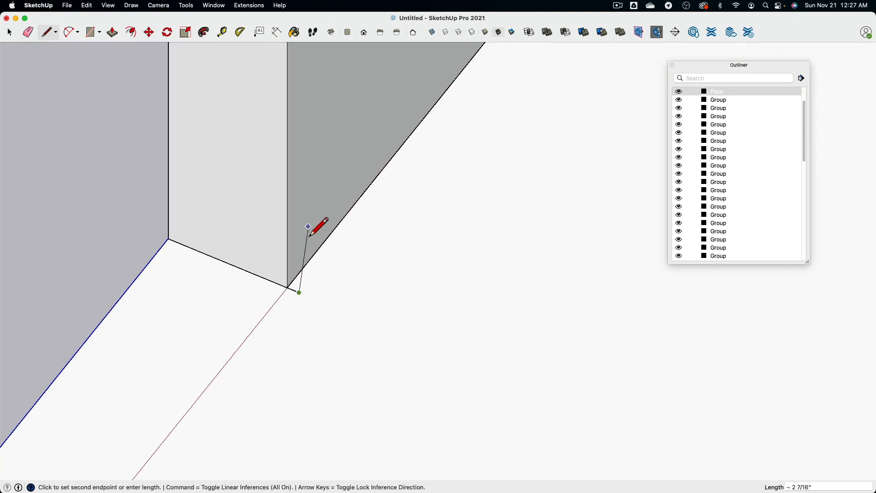
Recheck the baseboard height in the Baseboard reference image in Finder and return to SketchUp.
key("super+Tab")
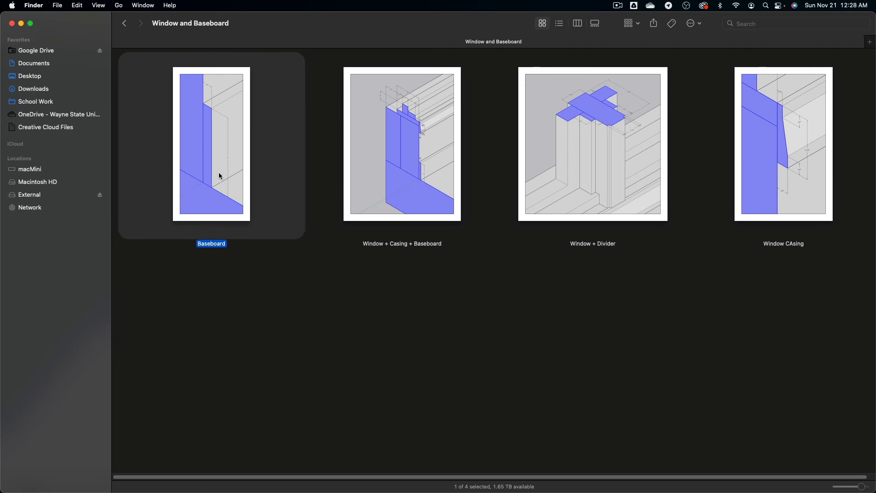
key("space")
key("space")
key("super+Tab")
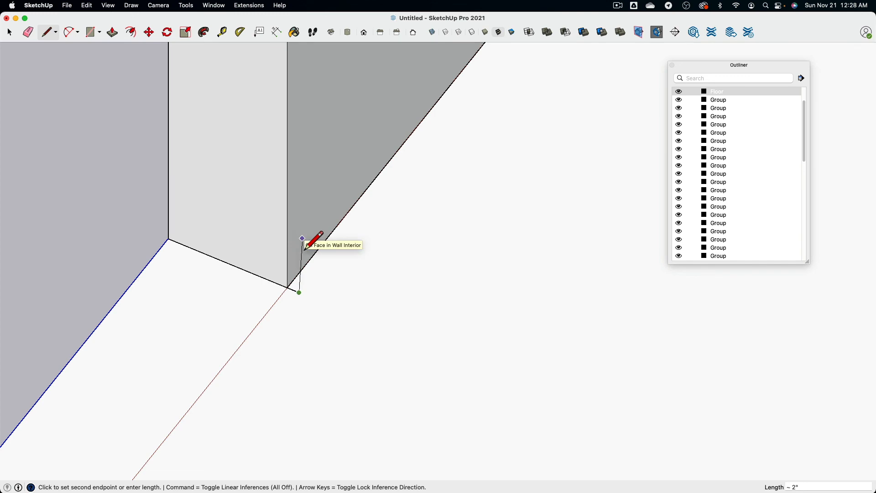
Complete the baseboard profile face with a 4" vertical line, a 1/2" line back to the wall, and a closing line.
key("Up")
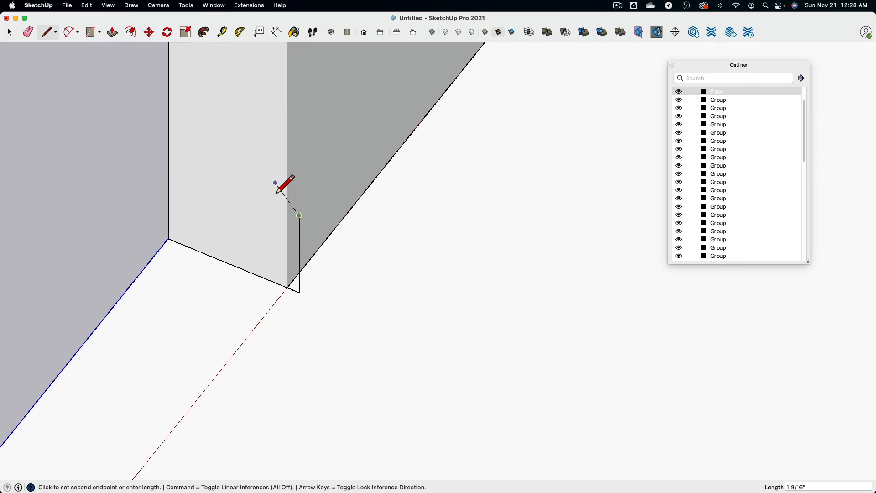
key("Up")
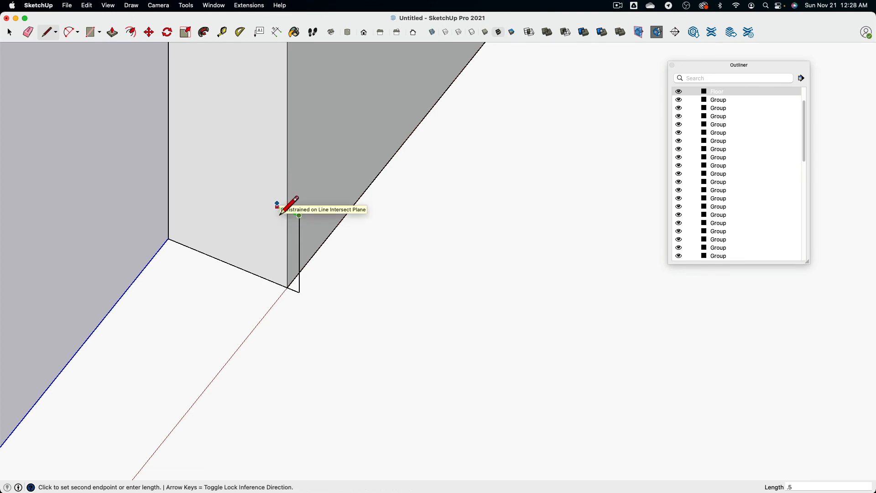
key("Return")
left_click(288, 289)
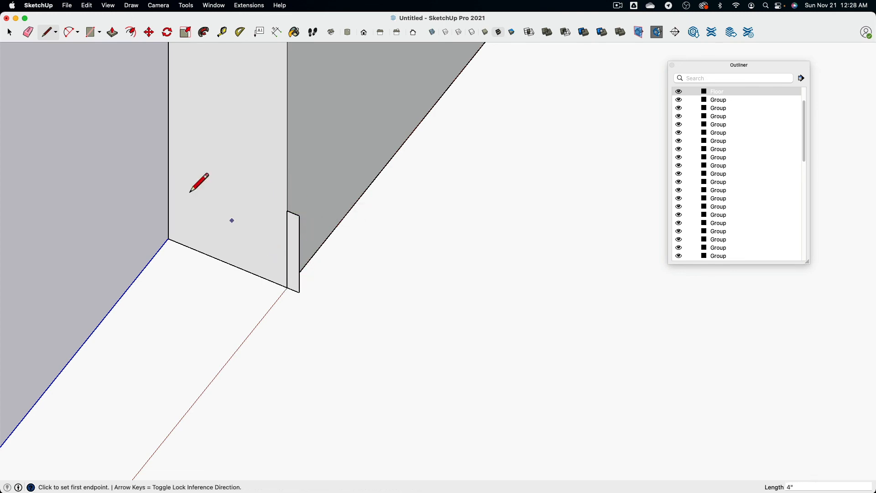
left_click(9, 32)
scroll(102, 166, "down", 3)
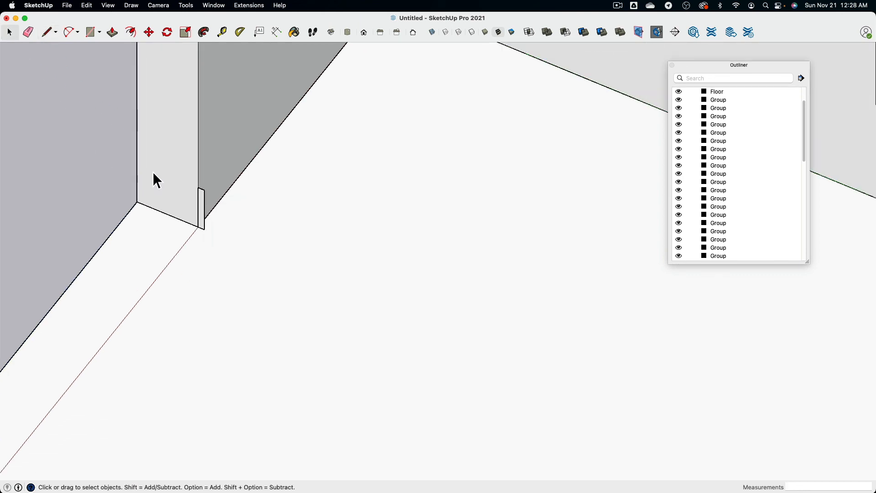
Trace the baseboard path along the floor edge from the profile, through the room corners, to the start of the window bay.
left_click(47, 32)
middle_click_drag(270, 108, 262, 226, "shift")
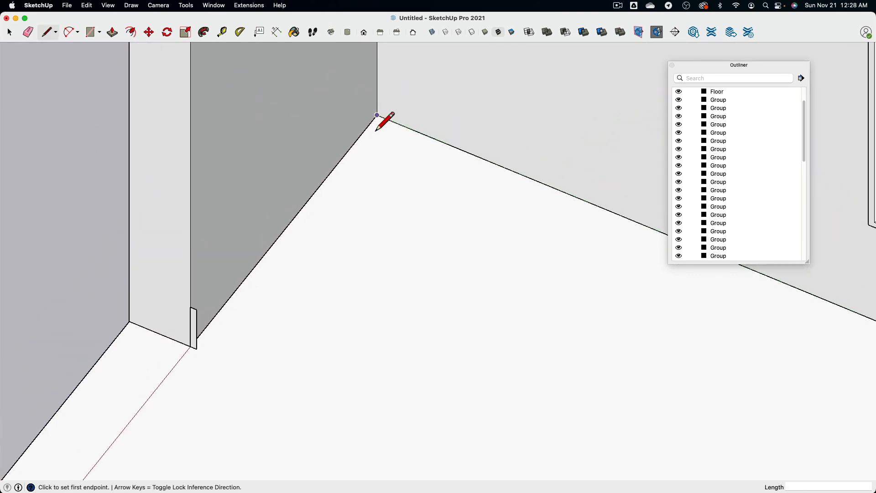
left_click(196, 339)
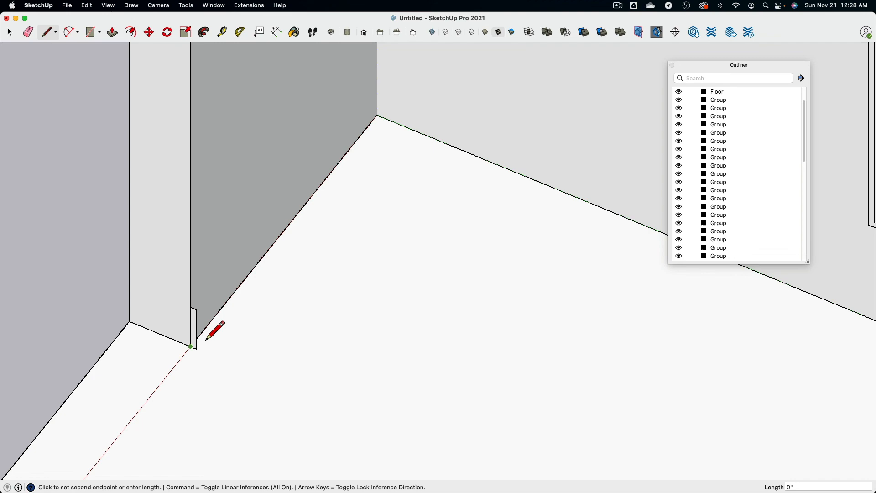
left_click(377, 115)
scroll(388, 189, "down", 4)
middle_click_drag(394, 256, 651, 262)
scroll(562, 215, "down", 2)
middle_click_drag(562, 214, 190, 370, "shift")
left_click(504, 192)
middle_click_drag(576, 390, 420, 217, "shift")
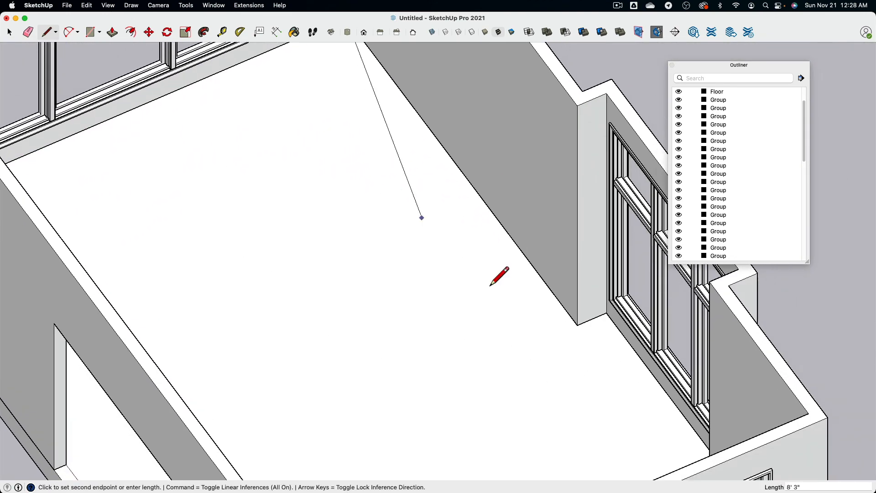
scroll(578, 323, "up", 4)
left_click(578, 323)
scroll(641, 298, "down", 5)
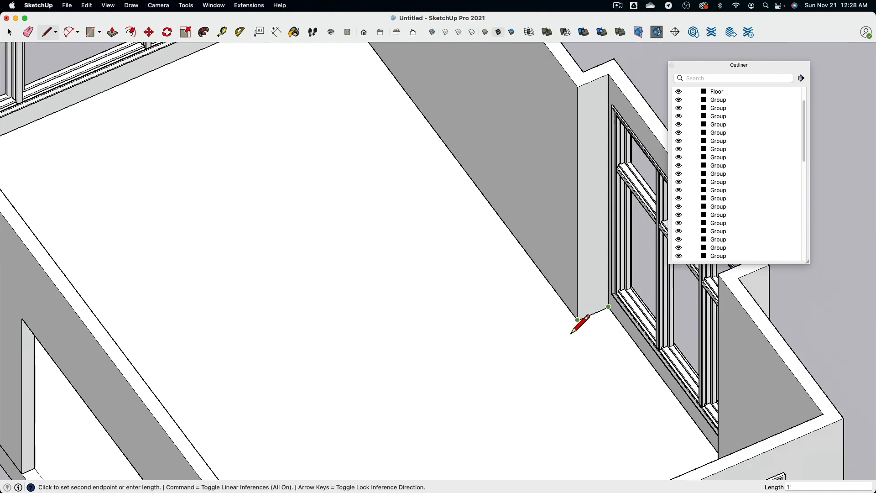
Continue the path lines around the window bay and the remaining walls, ending at the near jamb of the other doorway.
mouse_move(577, 322)
middle_mouse_down()
mouse_move(673, 364)
mouse_move(821, 367)
middle_mouse_up()
mouse_move(391, 280)
middle_mouse_down()
mouse_move(576, 272)
mouse_move(430, 309)
middle_mouse_up()
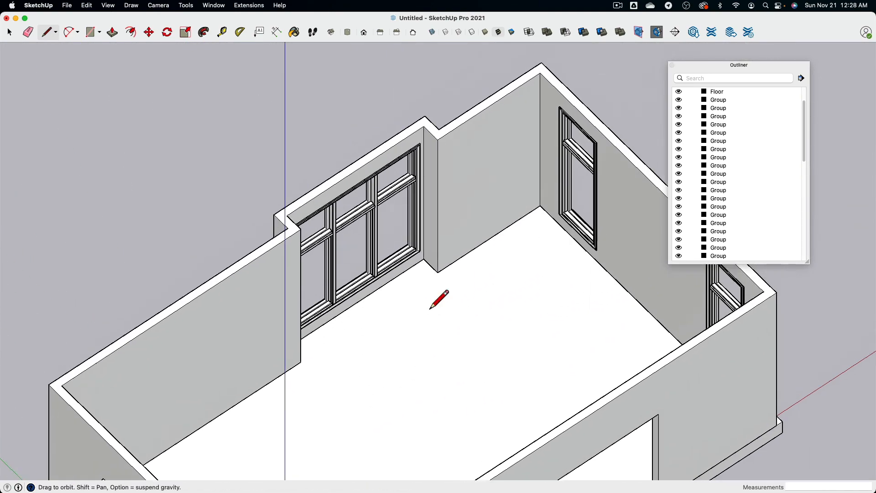
scroll(452, 269, "up", 4)
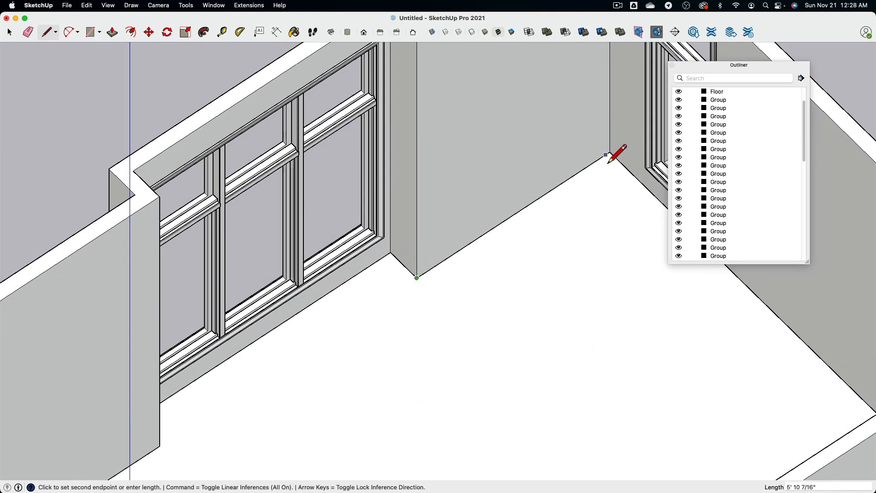
scroll(577, 207, "down", 4)
middle_click_drag(482, 276, 671, 251)
middle_click_drag(615, 219, 544, 389, "shift")
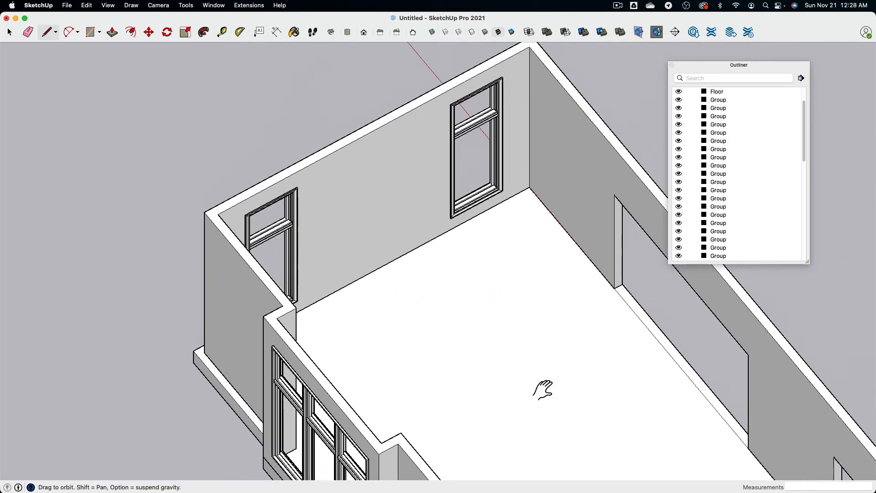
scroll(550, 207, "up", 4)
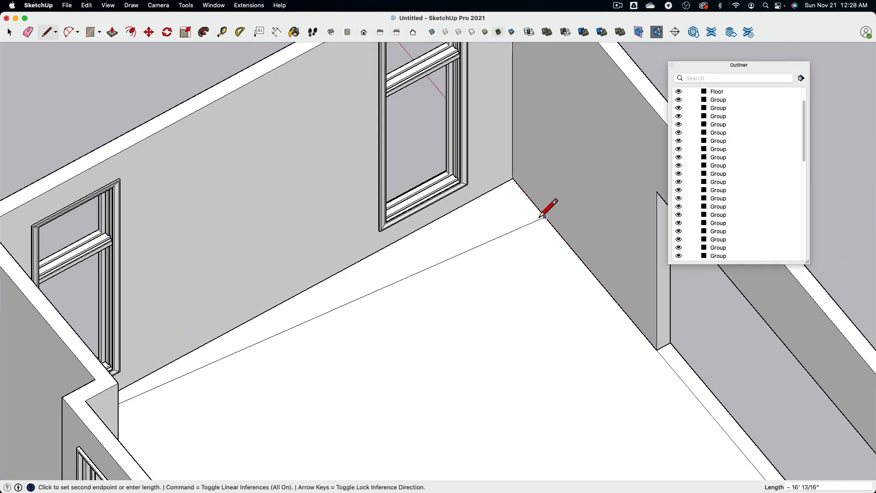
left_click(657, 349)
middle_click_drag(562, 330, 421, 172, "shift")
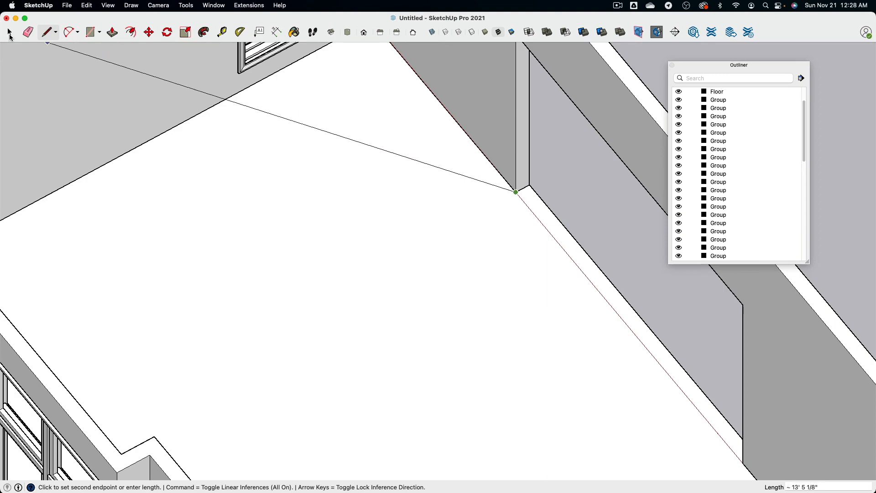
left_click(9, 32)
Extrude the baseboard profile with Follow Me along the traced floor path, around the window bay and room corners, to the wide opening's near jamb.
middle_click_drag(504, 266, 839, 310)
middle_click_drag(538, 213, 524, 220, "shift")
scroll(506, 249, "up", 10)
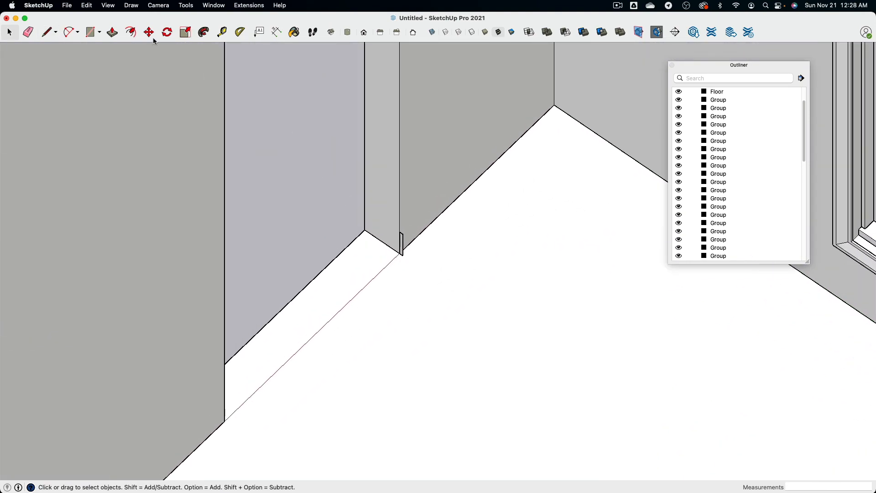
left_click(202, 33)
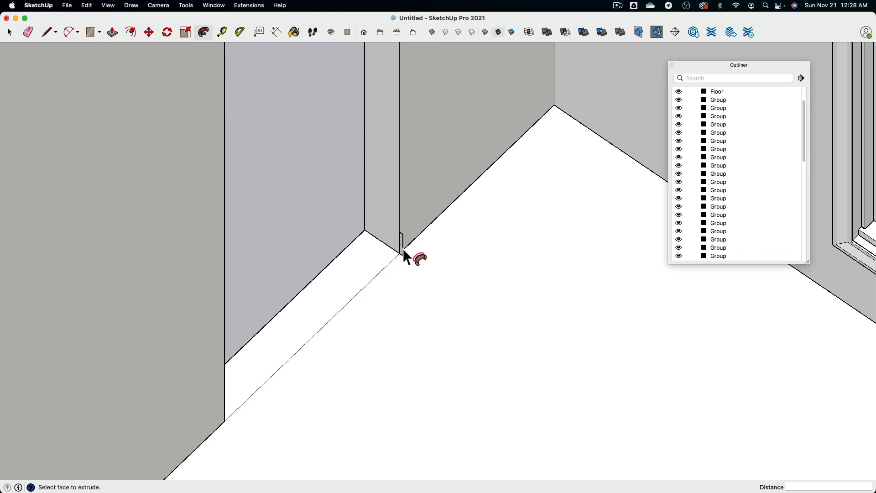
mouse_move(403, 248)
left_mouse_down()
mouse_move(560, 117)
mouse_move(602, 157)
left_mouse_up()
scroll(602, 159, "down", 3)
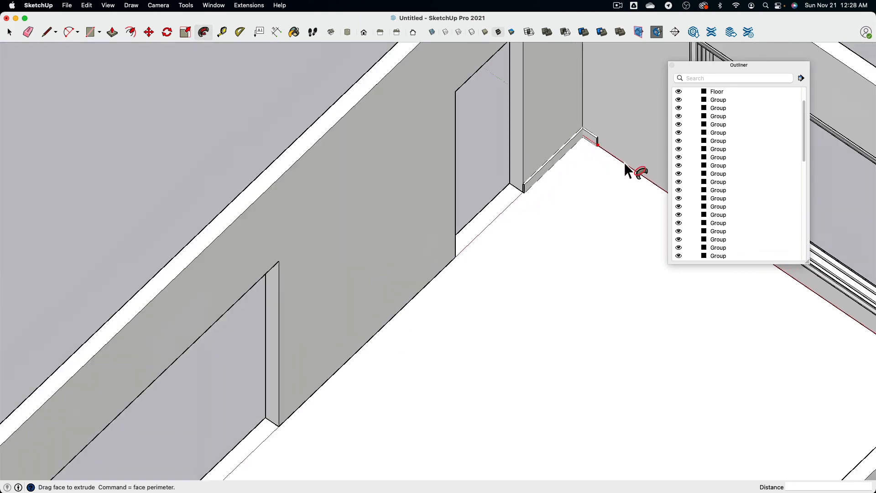
middle_click_drag(592, 174, 756, 187)
middle_click_drag(602, 156, 375, 290, "shift")
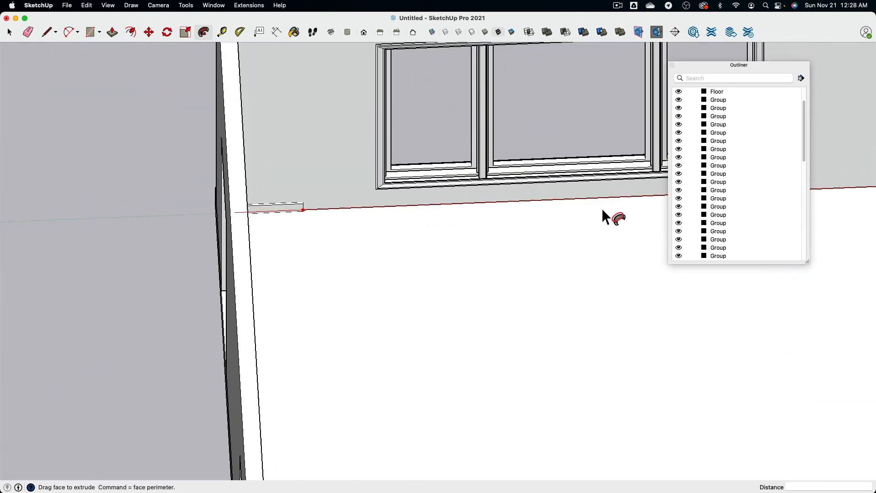
middle_click_drag(598, 202, 265, 230)
middle_click_drag(505, 231, 482, 201)
middle_click_drag(689, 335, 579, 274)
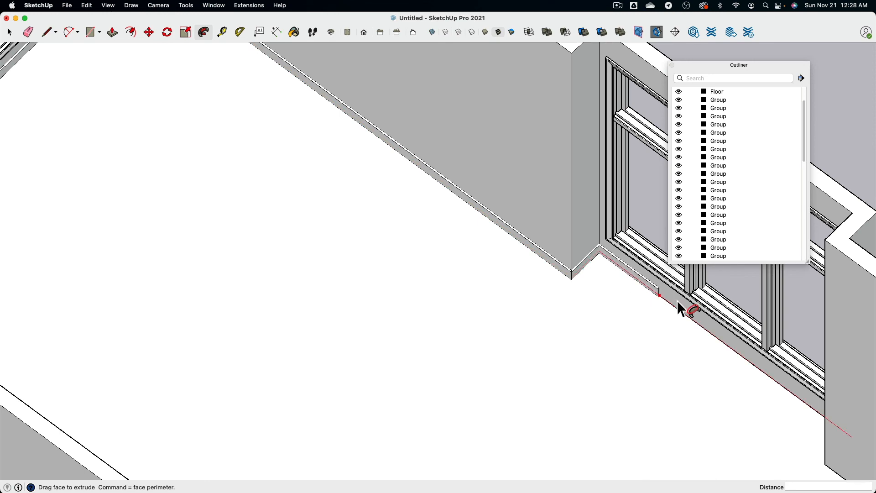
middle_click_drag(705, 339, 381, 340)
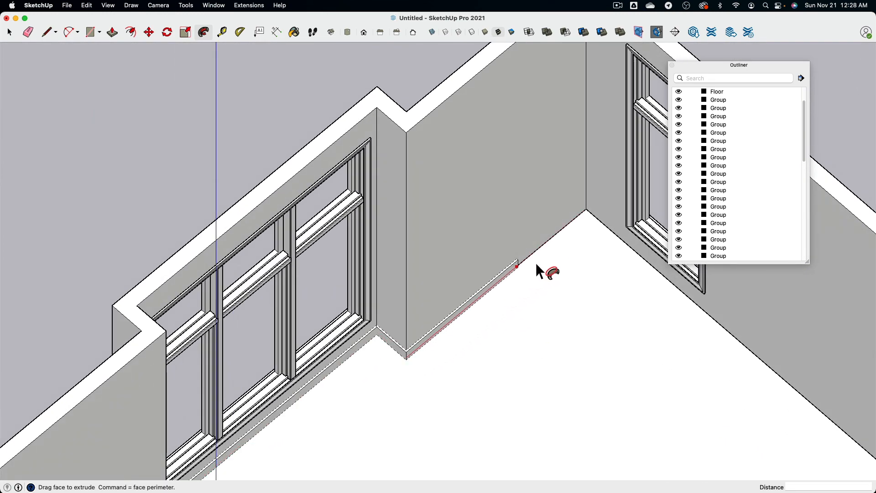
middle_click_drag(700, 336, 439, 244)
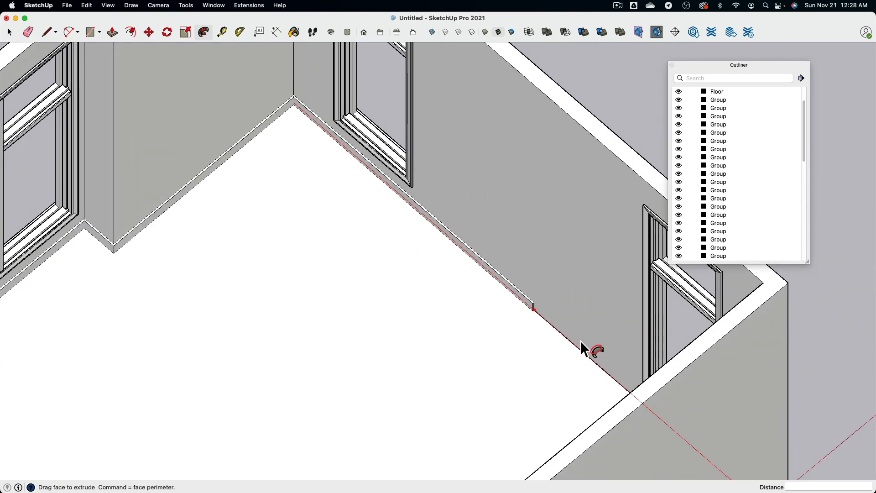
middle_click_drag(582, 343, 421, 239)
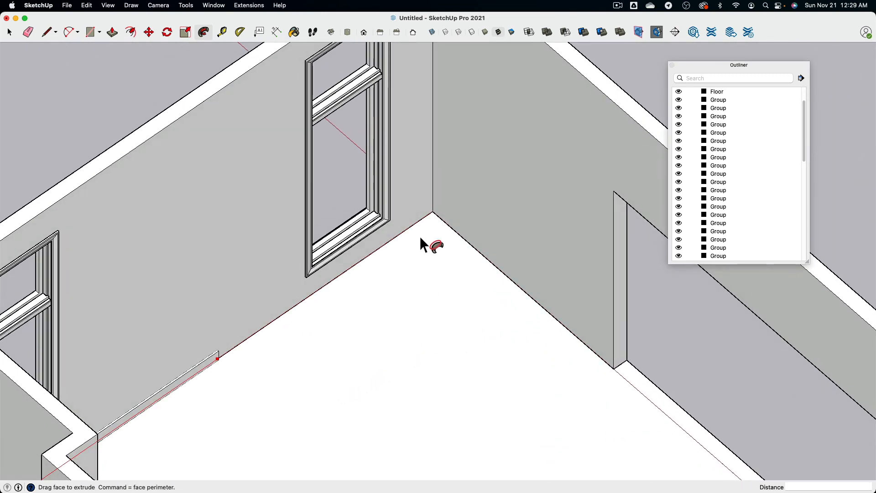
left_click(616, 371)
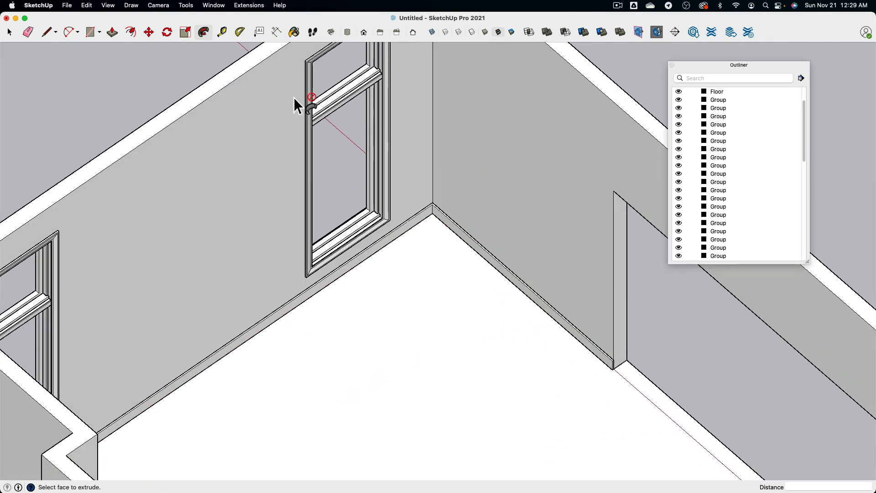
Copy the baseboard's end face 10' 3" along the wall line to the far jamb of the wide opening.
left_click(10, 33)
scroll(684, 377, "up", 10)
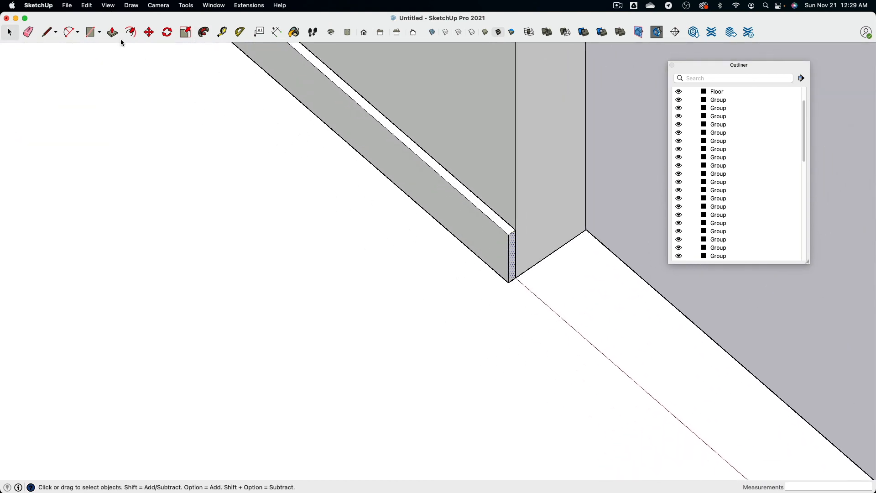
left_click(149, 33)
middle_click_drag(407, 288, 541, 304)
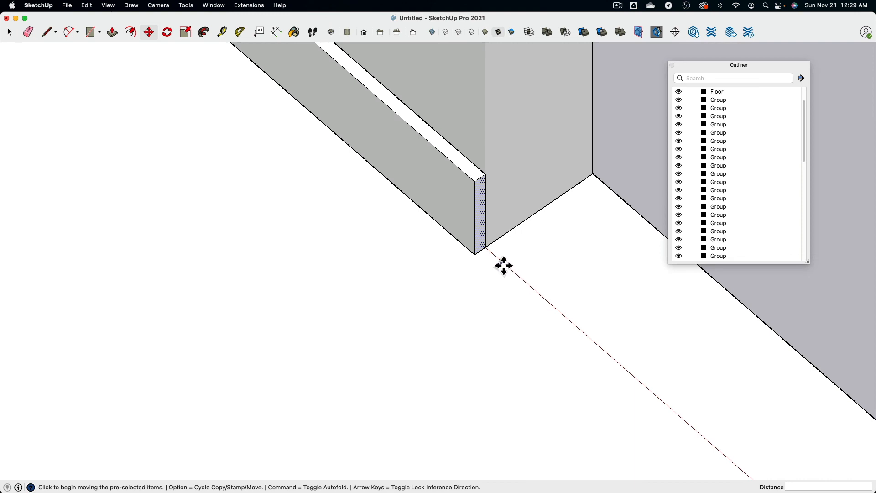
left_click(485, 247)
scroll(616, 362, "up", 3)
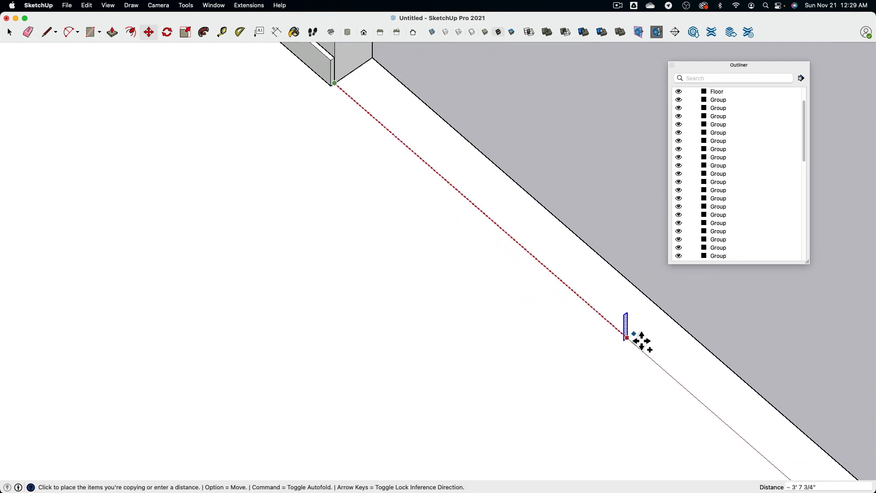
scroll(523, 274, "down", 5)
scroll(631, 350, "up", 5)
scroll(526, 274, "down", 5)
scroll(595, 334, "up", 3)
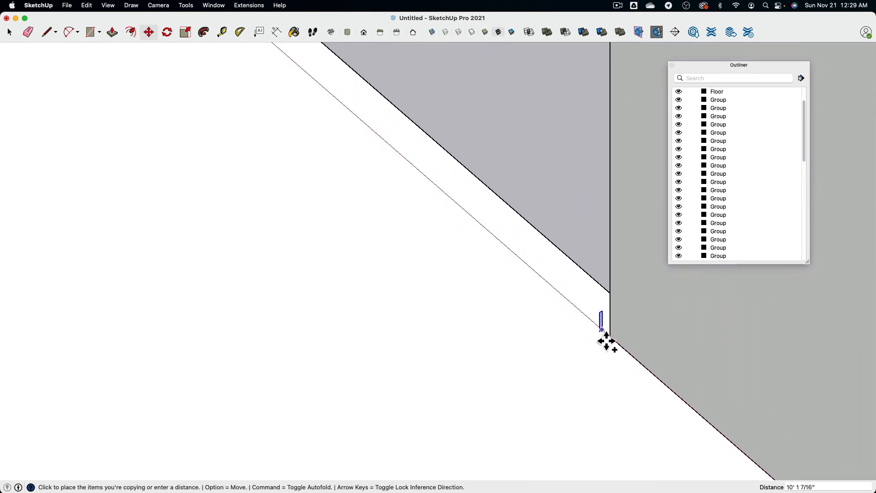
left_click(616, 343)
scroll(583, 336, "down", 2)
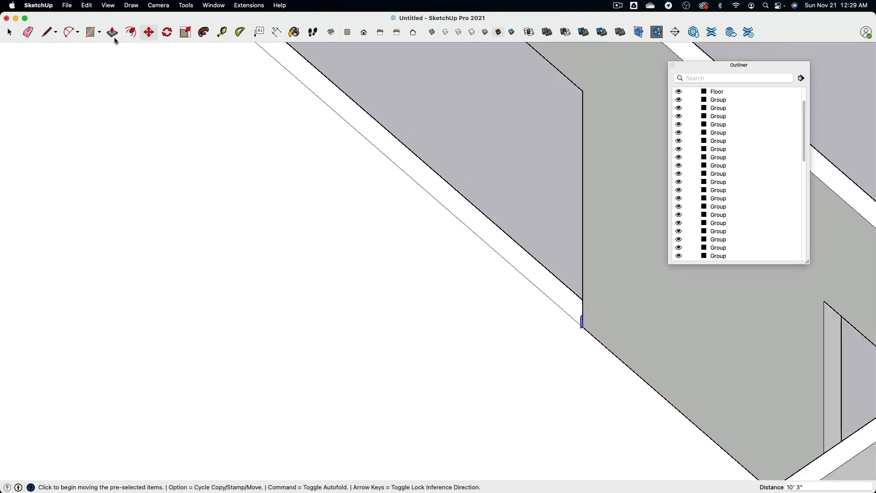
Push/Pull the copied baseboard profile 6' 6 1/2" along the wall to the jamb of the next doorway.
left_click(131, 33)
scroll(512, 300, "up", 5)
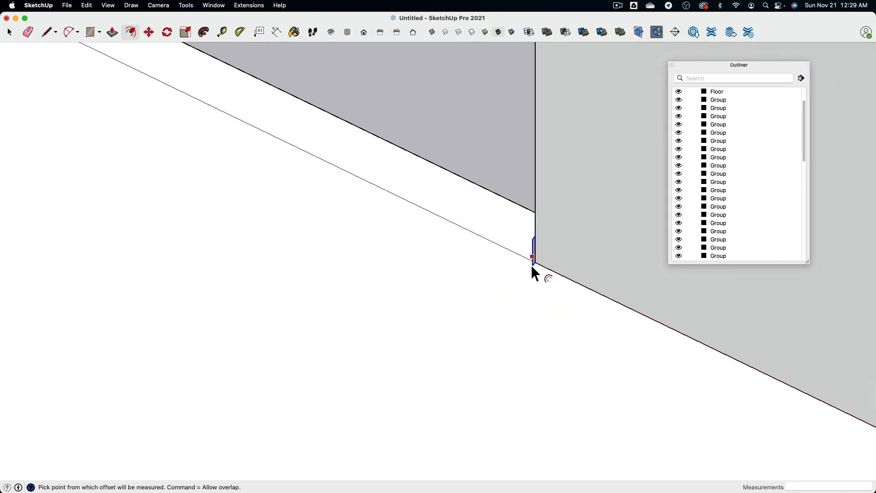
left_click(112, 32)
scroll(542, 260, "up", 1)
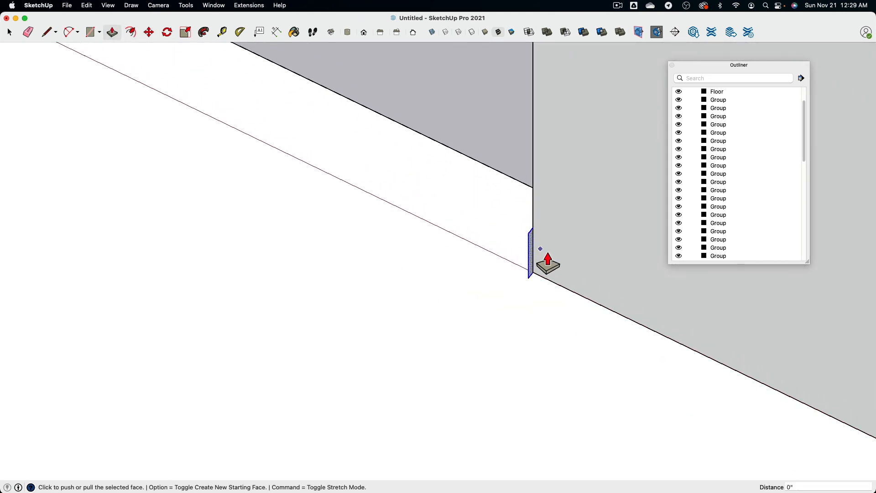
left_click(533, 251)
scroll(665, 375, "down", 4)
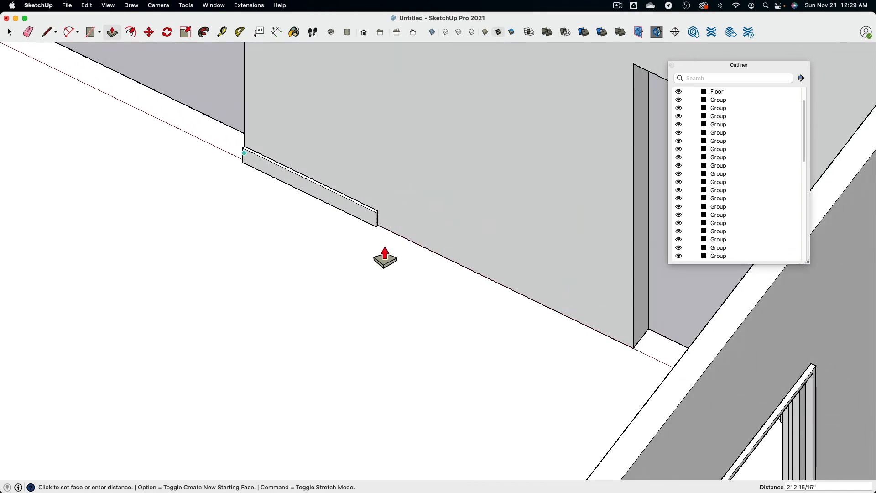
scroll(531, 319, "up", 3)
left_click(535, 313)
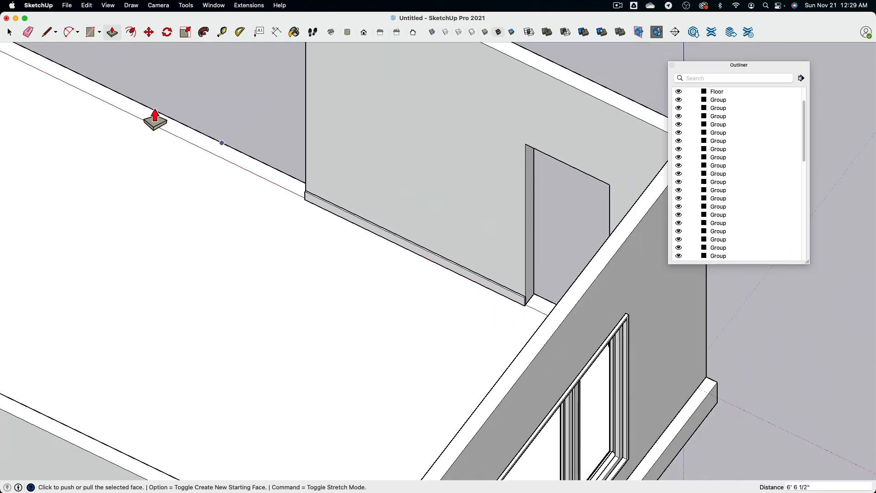
Group the long baseboard run together with the short baseboard piece between the doorways.
left_click(10, 32)
mouse_move(315, 221)
middle_mouse_down()
mouse_move(304, 227)
mouse_move(554, 209)
middle_mouse_up()
scroll(582, 164, "up", 2)
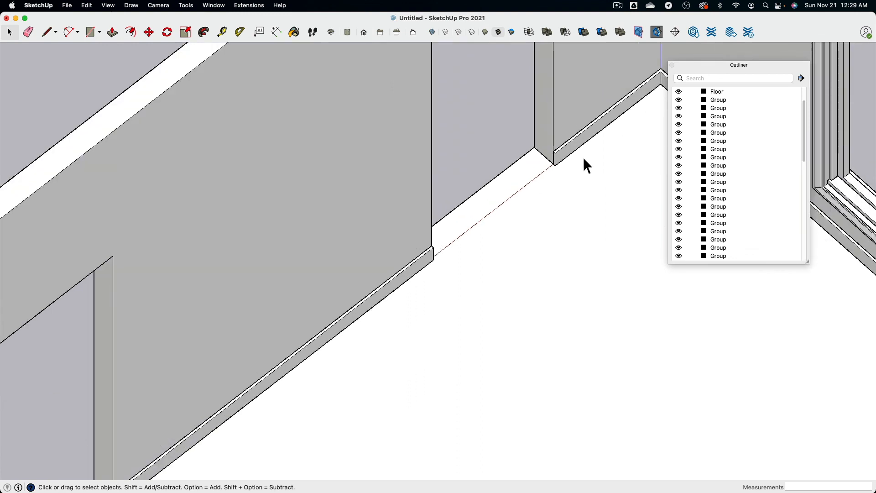
left_click(574, 151)
left_click(421, 266, "shift")
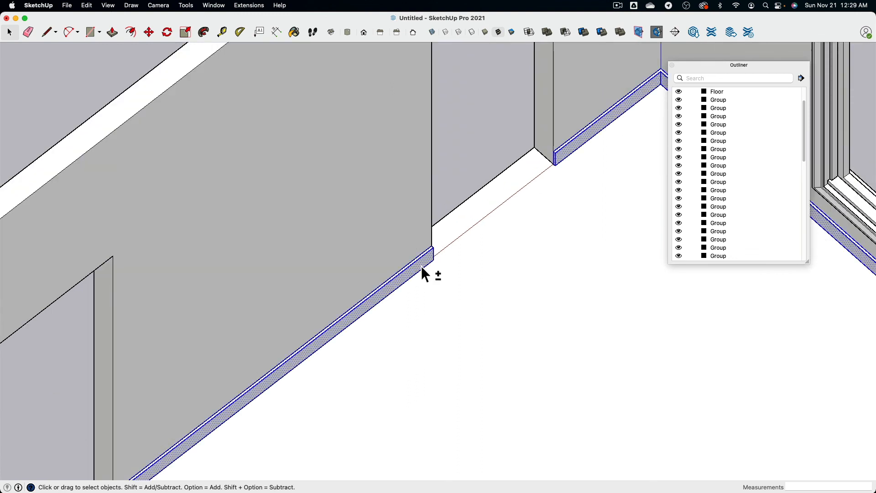
right_click(420, 266)
left_click(445, 341)
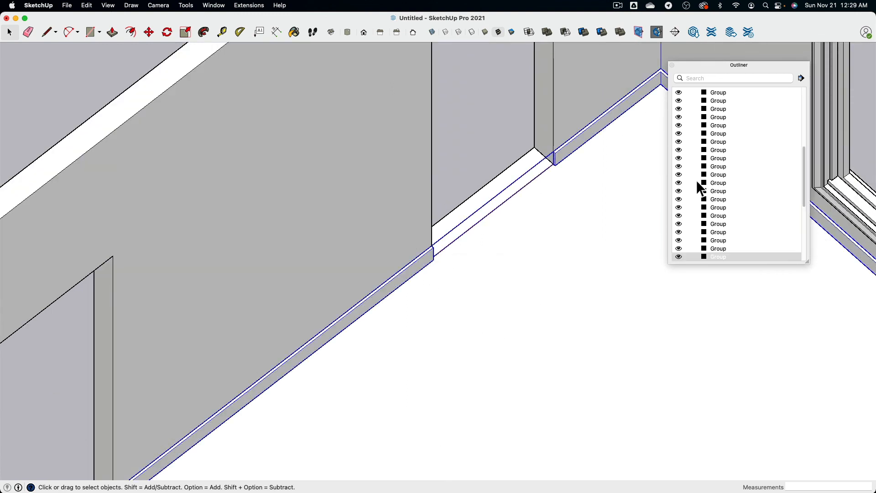
Rename the new baseboard group as Baseboard in the Outliner.
left_click(721, 258)
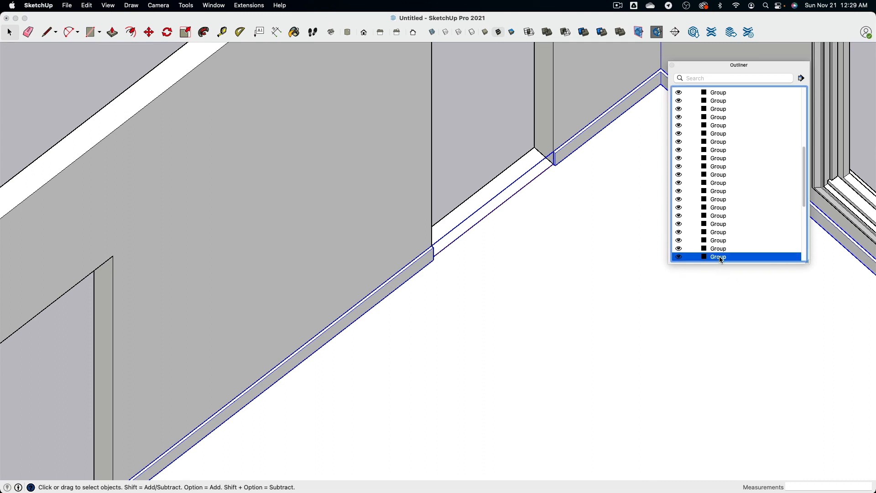
left_click(719, 257)
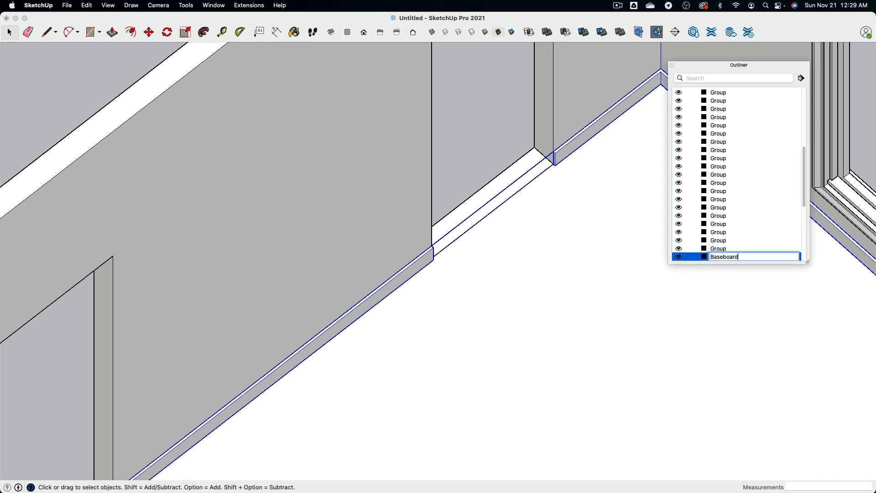
type("Baseboard")
key("Return")
scroll(553, 242, "down", 3)
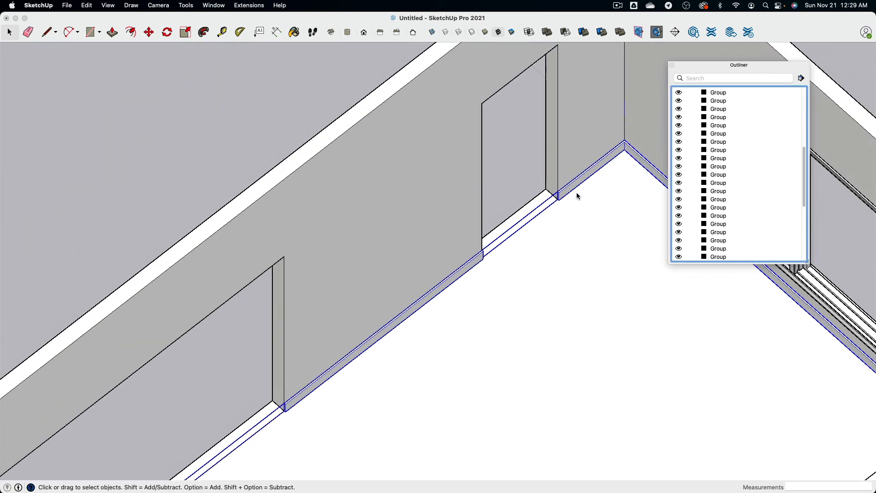
scroll(479, 196, "down", 3)
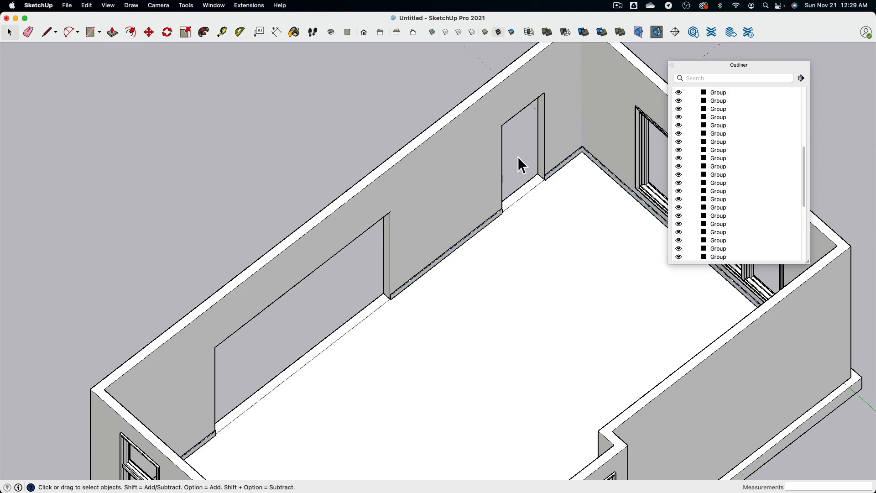
Hide the interior wall, floor and baseboard to isolate the window assemblies.
middle_click_drag(527, 161, 645, 231)
scroll(477, 208, "up", 3)
scroll(410, 201, "up", 3)
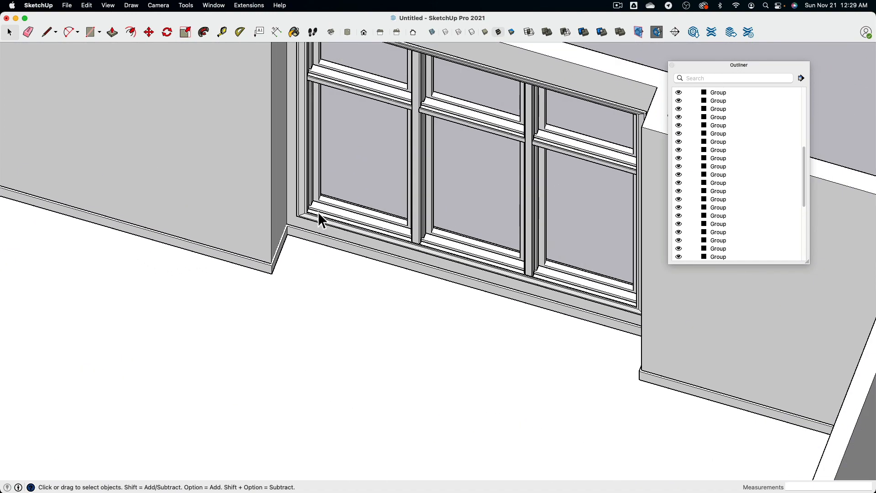
left_click(314, 220)
scroll(389, 260, "up", 3)
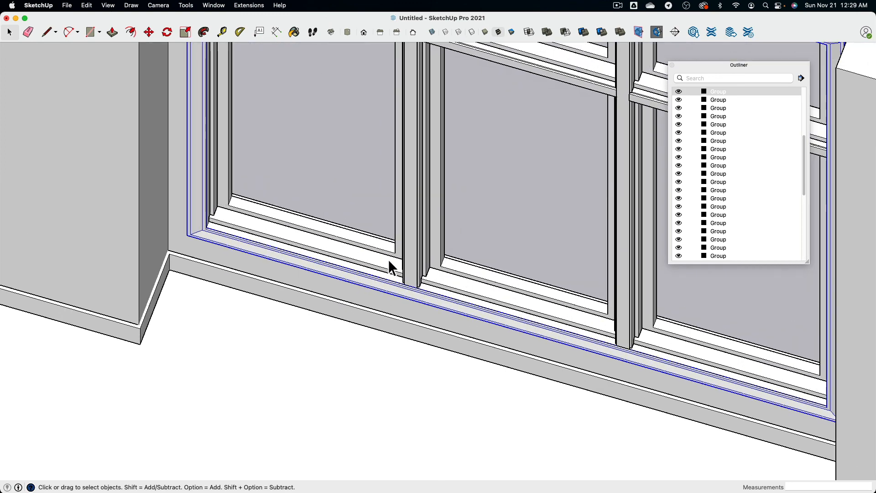
left_click(390, 264)
scroll(458, 206, "down", 3)
left_click(272, 204)
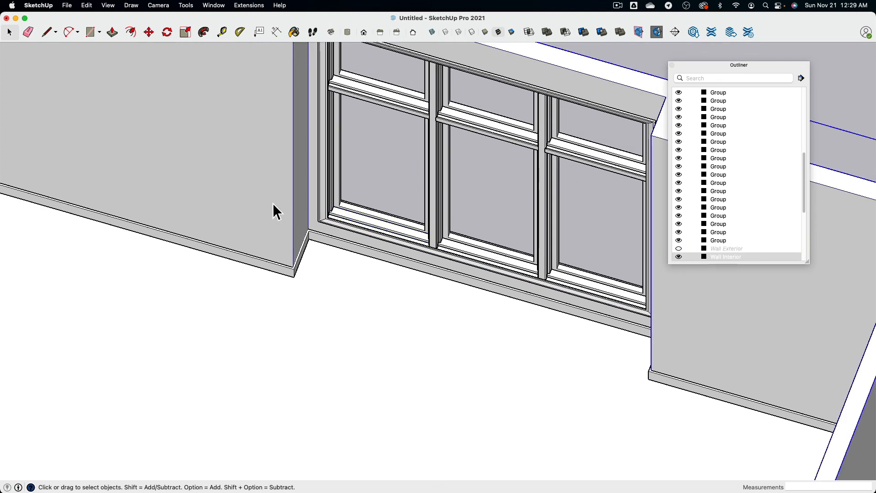
key("super+e")
scroll(292, 263, "down", 5)
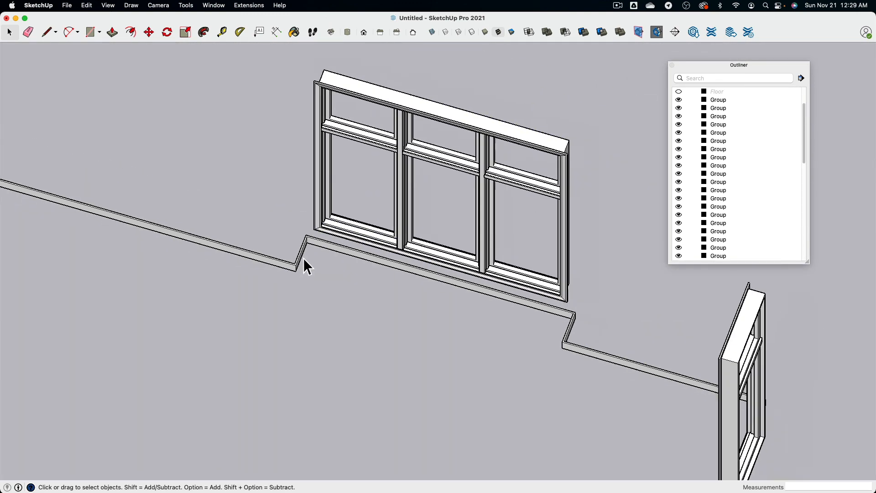
left_click(303, 264)
key("super+e")
Select all parts of the three-panel bay window and combine them into one group.
middle_click_drag(303, 264, 478, 168)
left_click(478, 168)
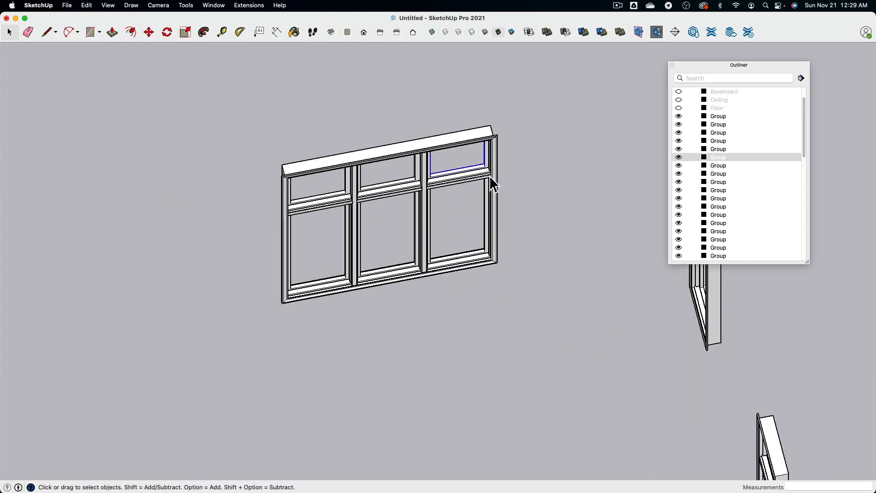
left_click(493, 177)
left_click(549, 166)
left_click_drag(223, 86, 539, 373)
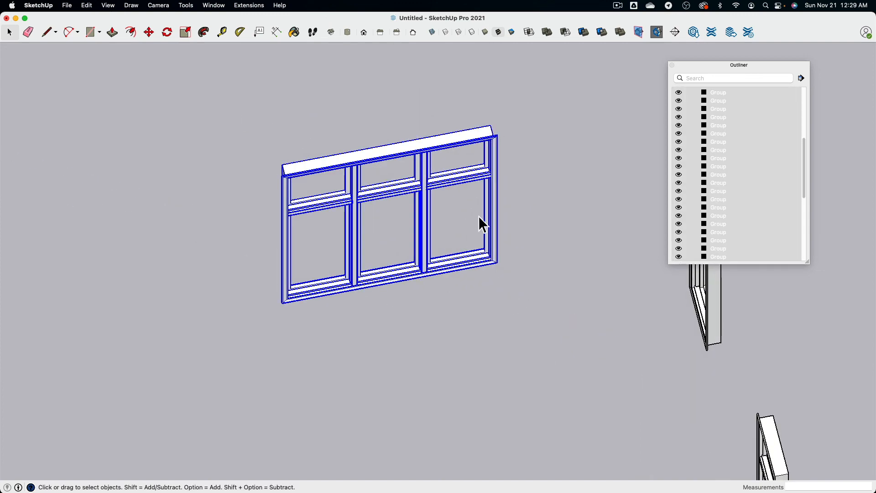
right_click(476, 146)
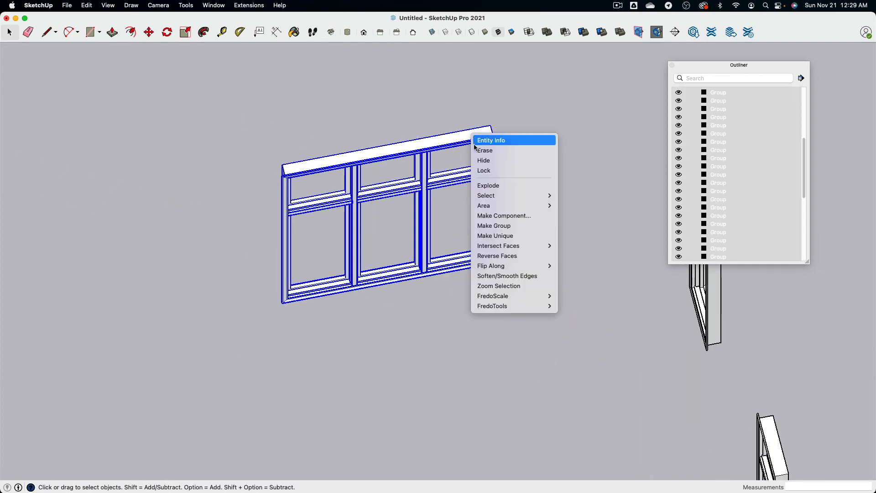
left_click(519, 226)
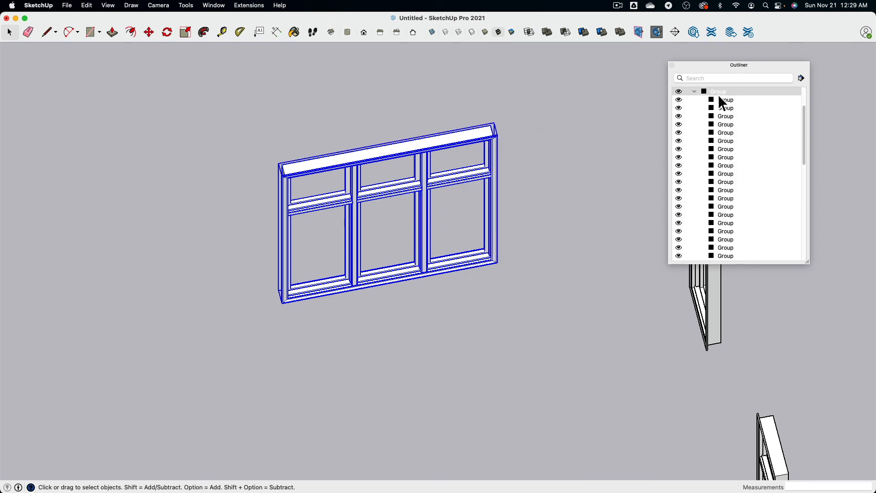
Rename the three-panel window's group as Window North in the Outliner.
left_click(719, 92)
left_click(719, 94)
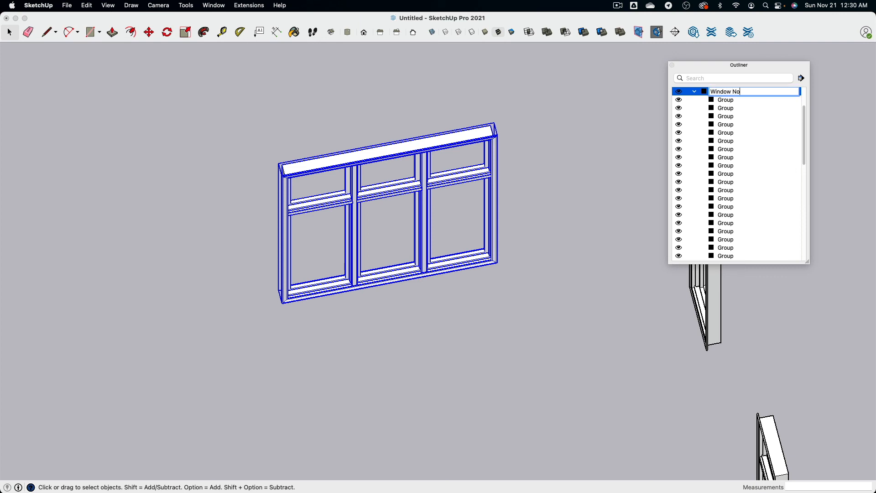
key("Return")
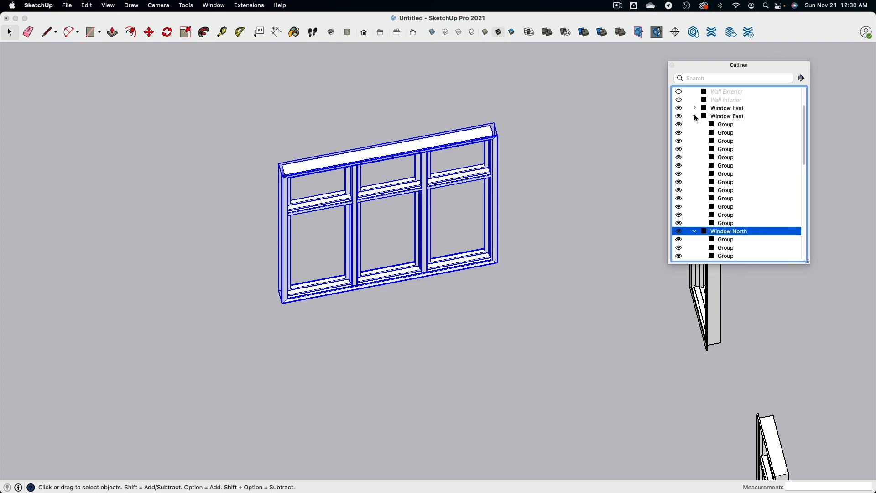
Collapse the expanded window groups in the Outliner and clear the selection.
scroll(697, 135, "down", 5)
left_click(694, 125)
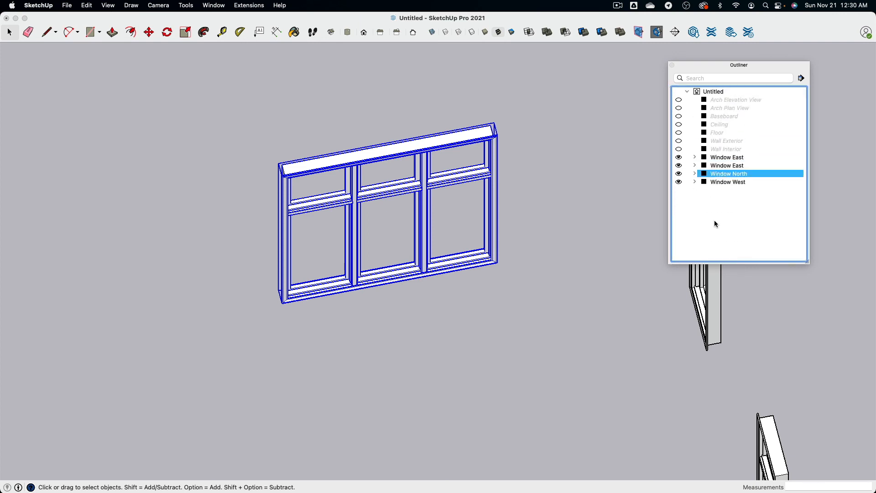
left_click(714, 217)
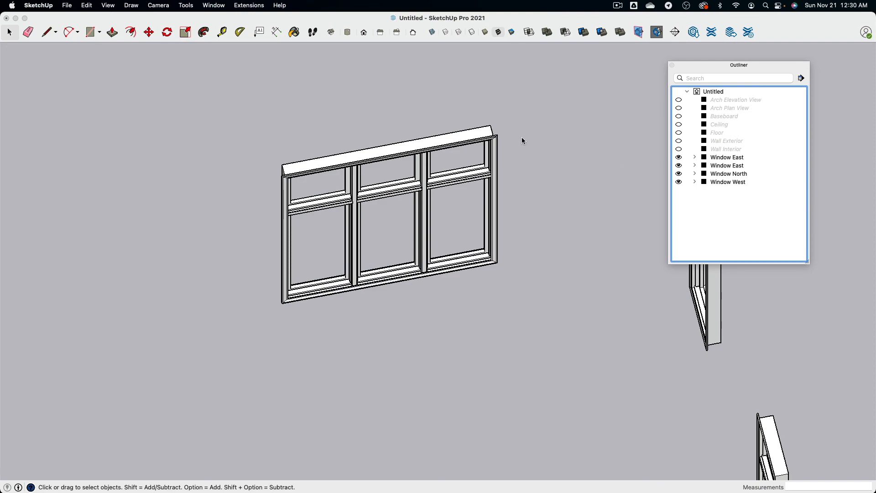
Unhide all hidden groups, then hide only the ceiling to open up the view into the room.
key("super+shift+e")
scroll(520, 138, "down", 3)
left_click(471, 237)
left_click(472, 240)
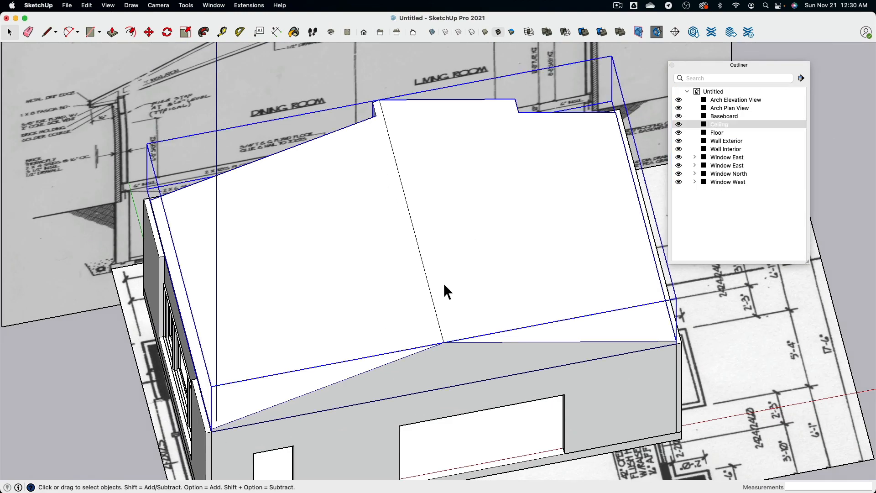
key("super+e")
mouse_move(528, 297)
middle_mouse_down()
mouse_move(186, 256)
mouse_move(107, 226)
mouse_move(164, 131)
mouse_move(174, 96)
mouse_move(214, 226)
mouse_move(223, 185)
mouse_move(279, 203)
mouse_move(593, 209)
mouse_move(812, 180)
mouse_move(722, 101)
mouse_move(295, 268)
mouse_move(6, 209)
mouse_move(333, 185)
mouse_move(360, 114)
mouse_move(339, 325)
mouse_move(328, 306)
middle_mouse_up()
right_click(338, 325)
middle_click_drag(227, 332, 174, 193)
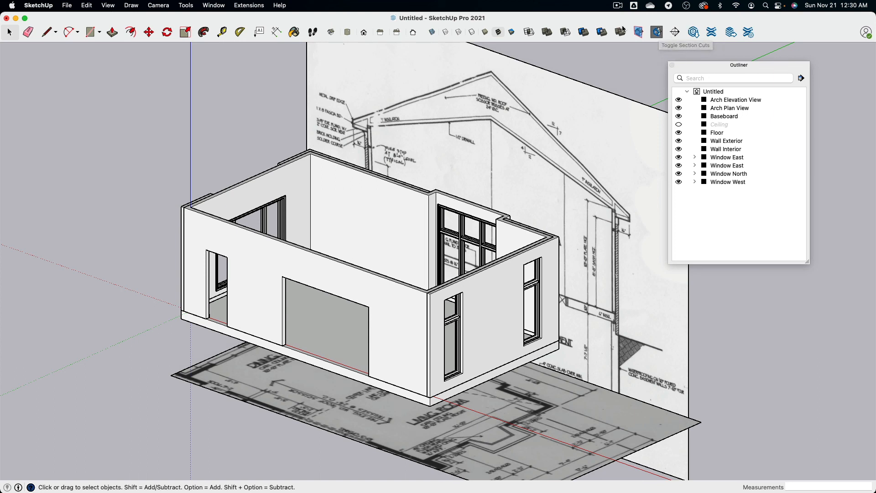
Place a horizontal section plane on the floor's top face, keeping the name Section 1 and symbol 1.
left_click(186, 6)
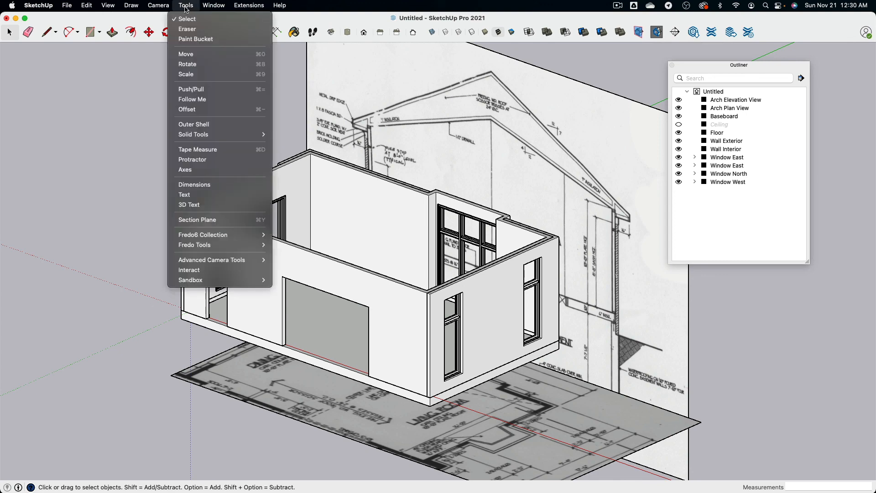
left_click(203, 220)
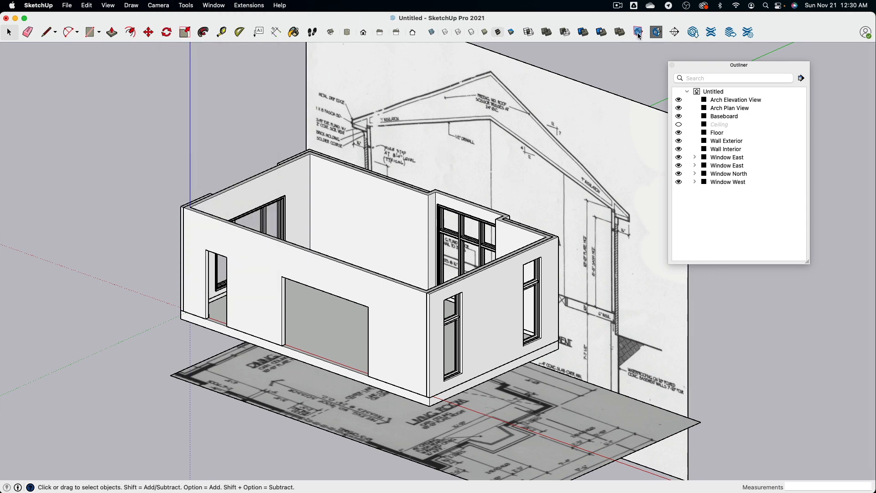
left_click(675, 33)
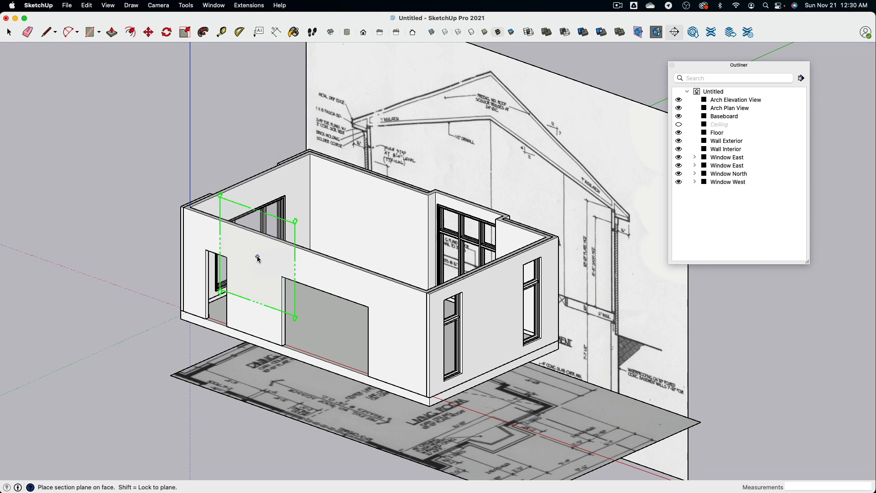
left_click(331, 322)
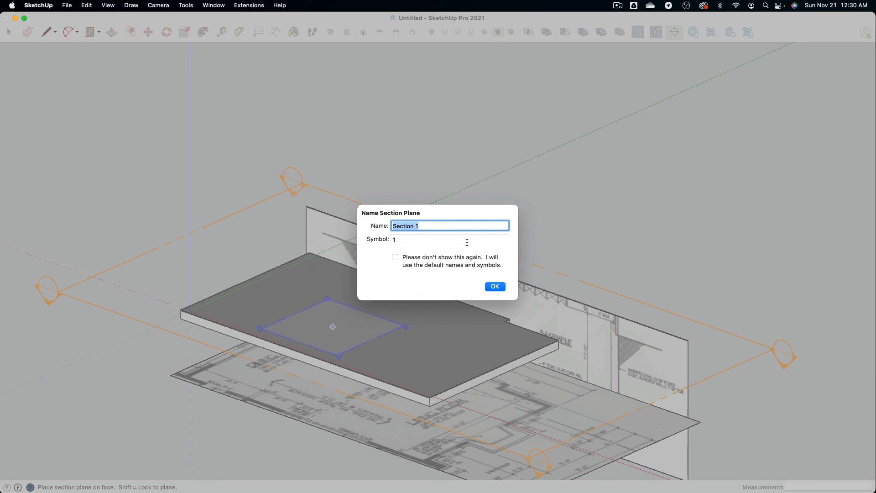
left_click(495, 286)
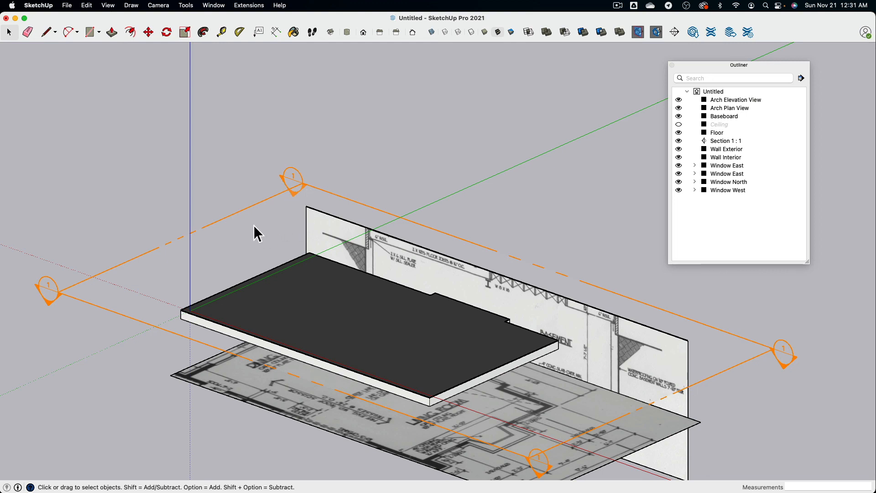
Move the horizontal section plane straight up from the floor so it cuts through the walls and windows.
scroll(152, 243, "down", 3)
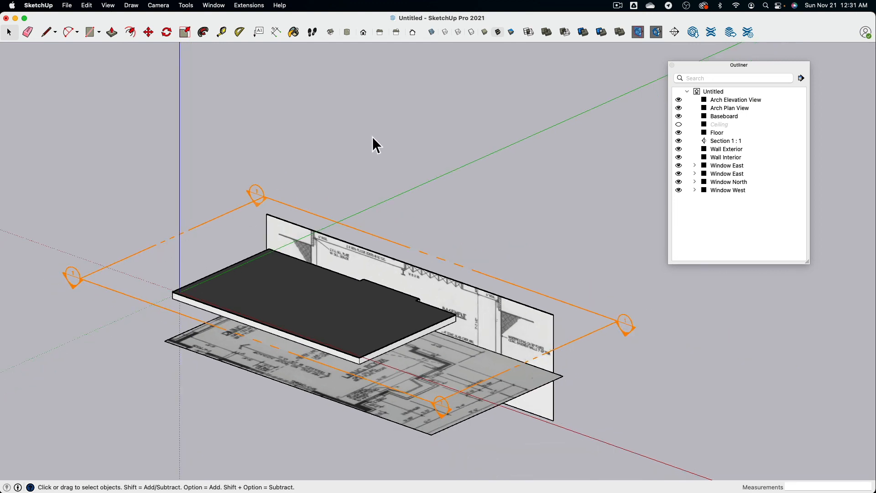
middle_click_drag(231, 333, 343, 181)
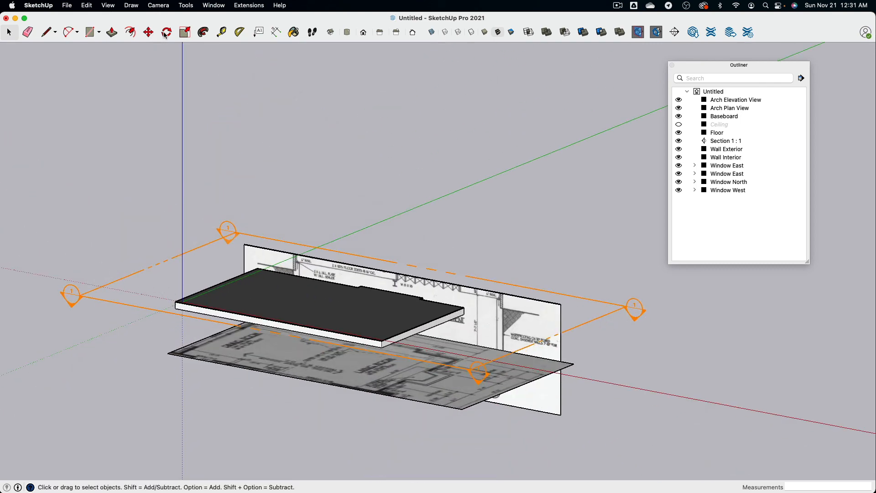
left_click(148, 33)
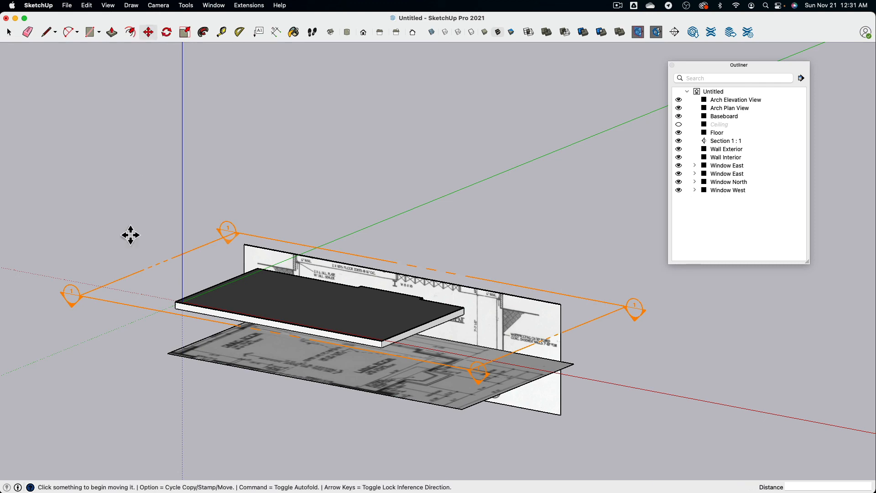
left_click(123, 306)
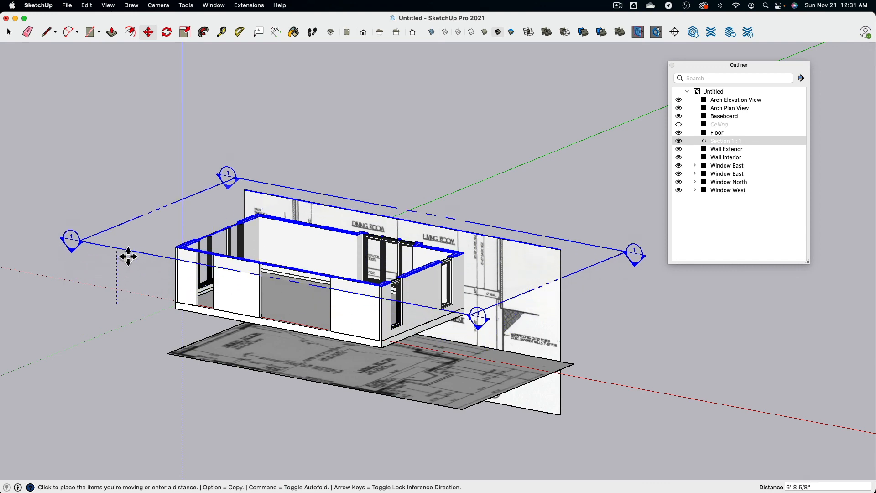
left_click(127, 277)
middle_click_drag(309, 196, 317, 328)
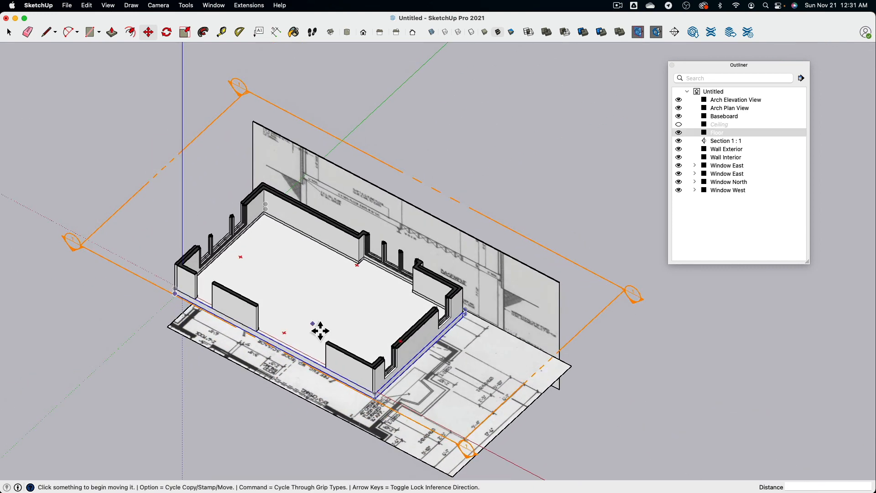
key("space")
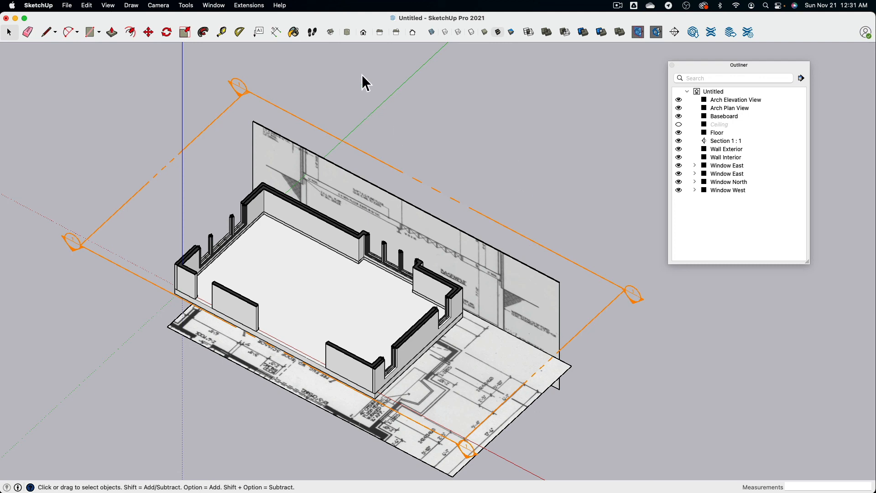
Place a vertical section plane on the exterior wall with the two openings, keeping the name Section 2 and symbol 2.
left_click(676, 33)
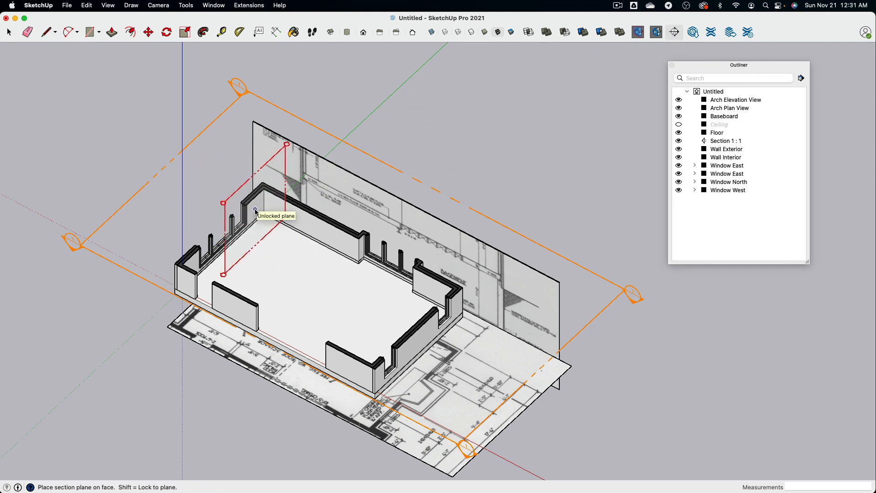
left_click(239, 311)
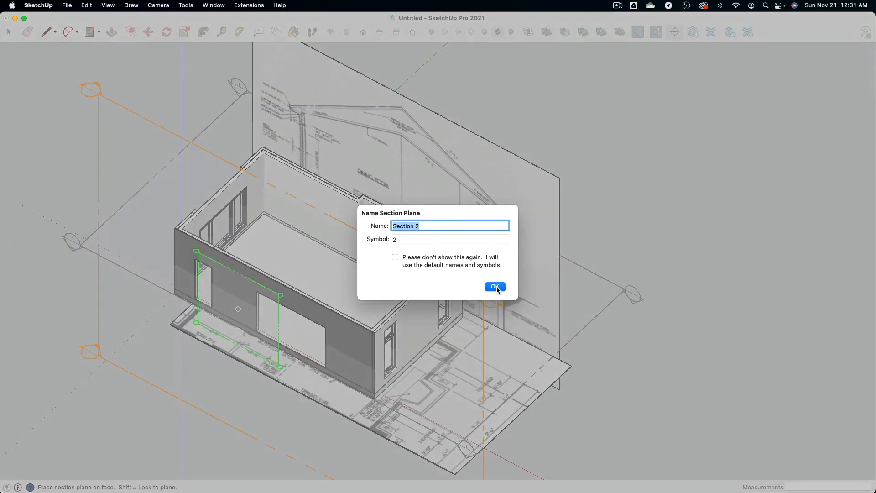
left_click(496, 287)
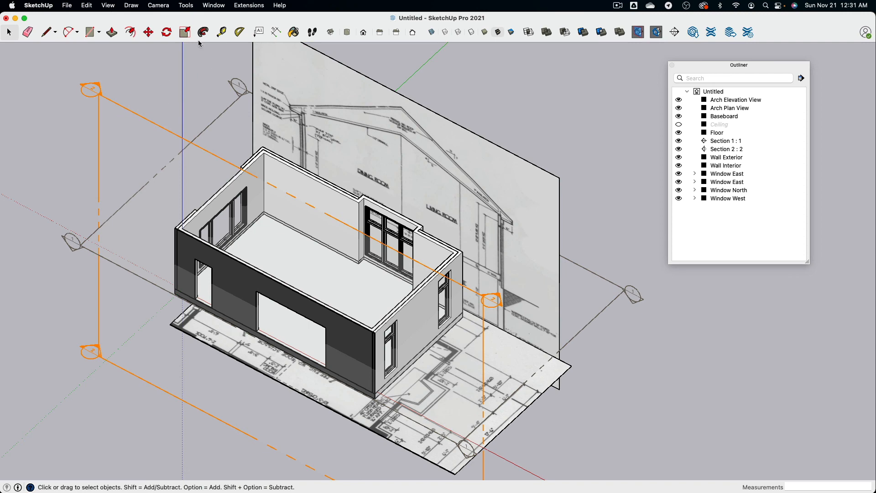
Move the Section 2 plane about 7' 5 13/16" into the room along the green axis.
left_click(150, 36)
left_click(137, 116)
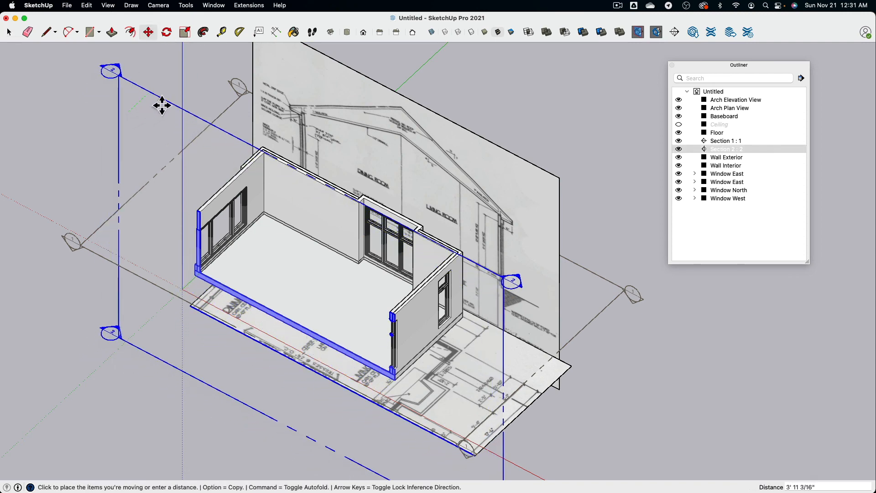
left_click(182, 90)
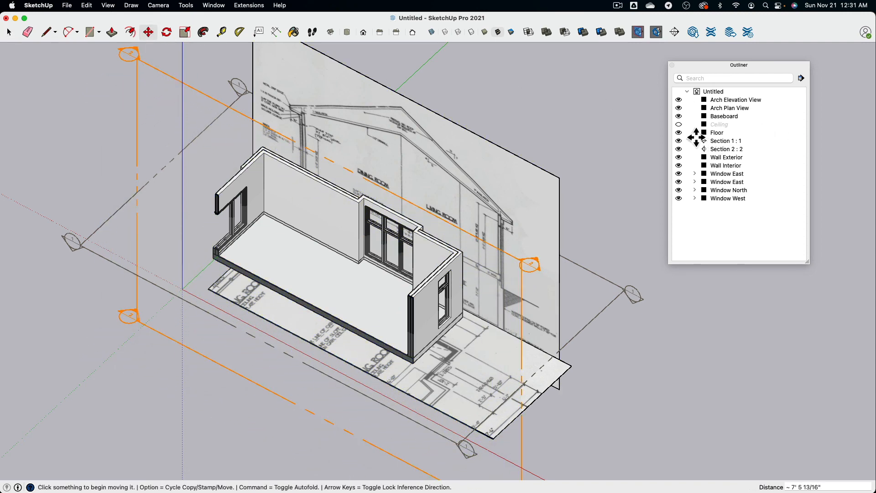
Unhide the ceiling and select the Section 2 plane to view the vertical cut through the house.
left_click(678, 124)
left_click(10, 33)
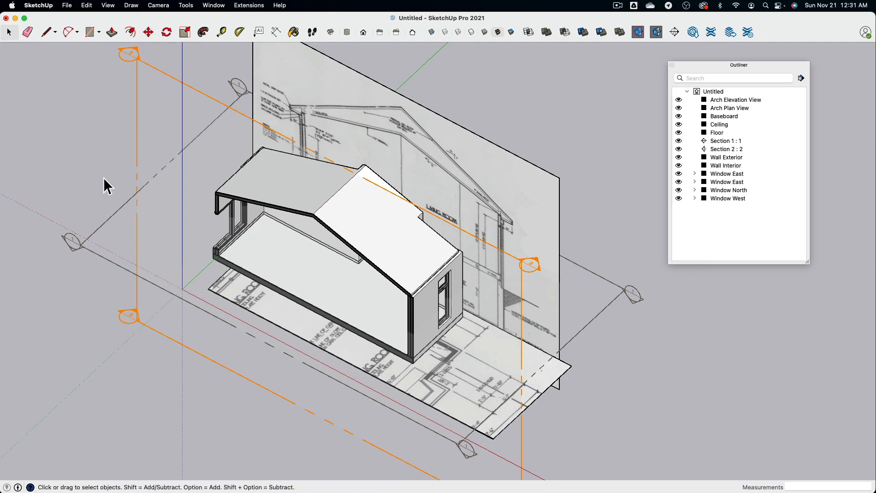
middle_click_drag(103, 177, 333, 269)
scroll(362, 179, "up", 5)
left_click(357, 183)
scroll(350, 231, "down", 5)
middle_click_drag(350, 231, 459, 219)
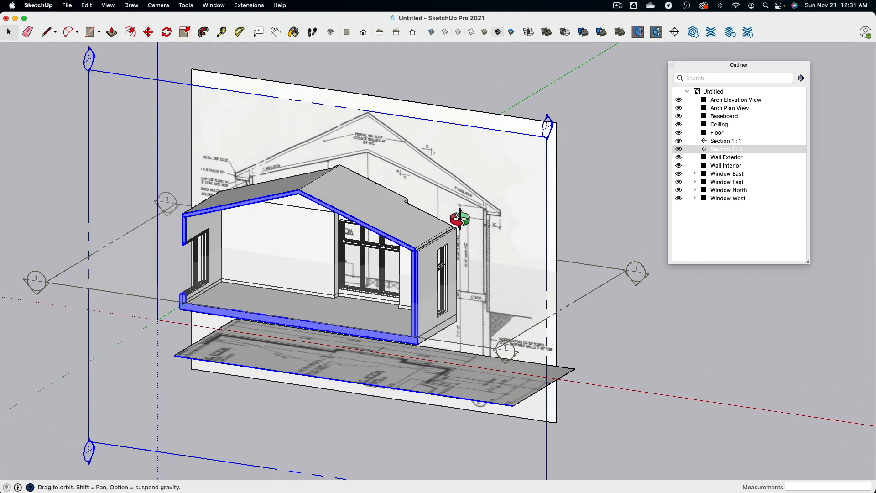
Turn the section cuts off and back on, then hide the section plane markers to view the cut ceiling.
left_click(657, 32)
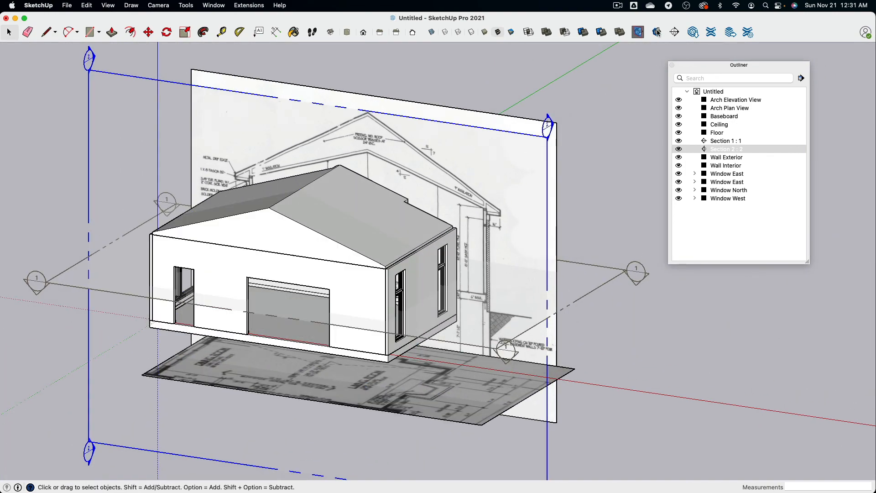
left_click(658, 33)
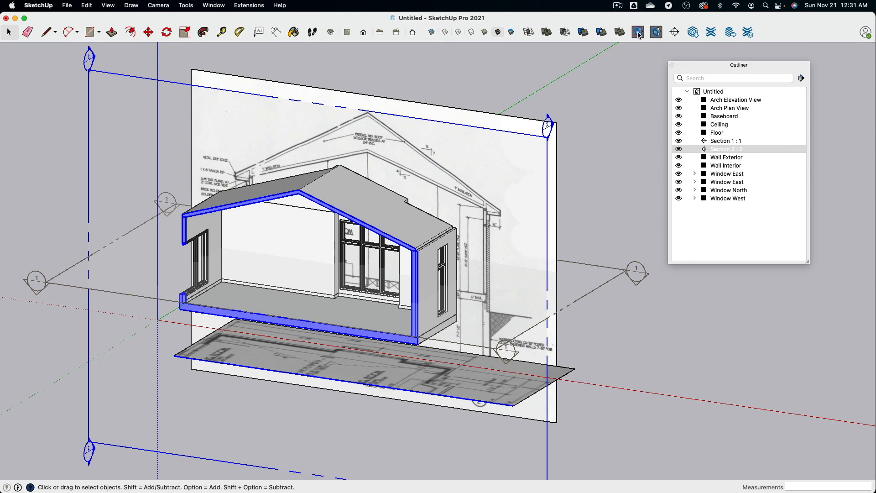
left_click(639, 34)
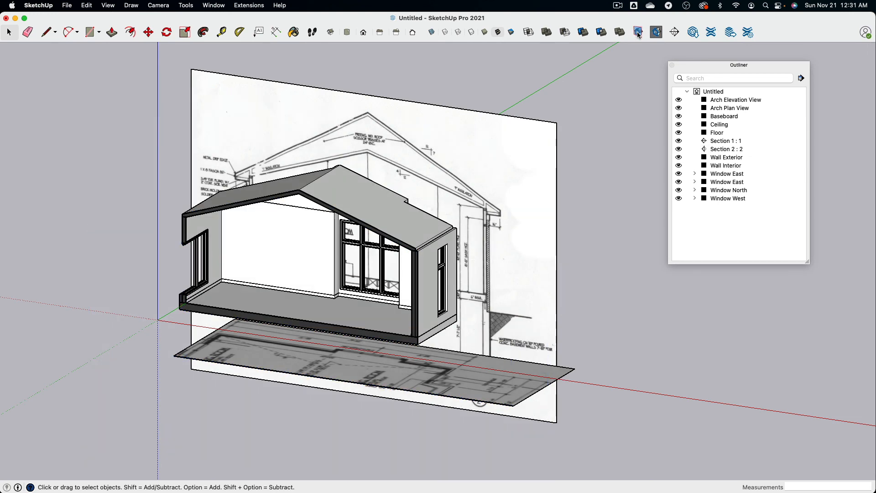
middle_click_drag(394, 126, 390, 170)
scroll(390, 172, "up", 5)
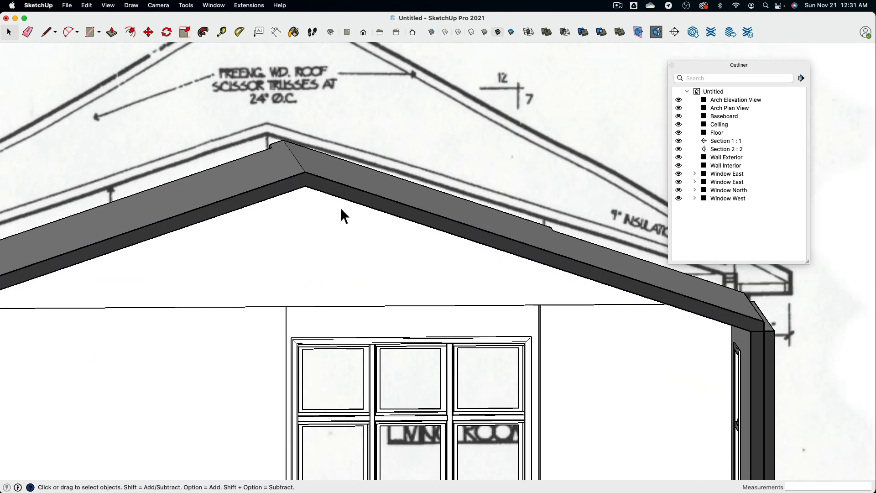
middle_click_drag(341, 207, 557, 114)
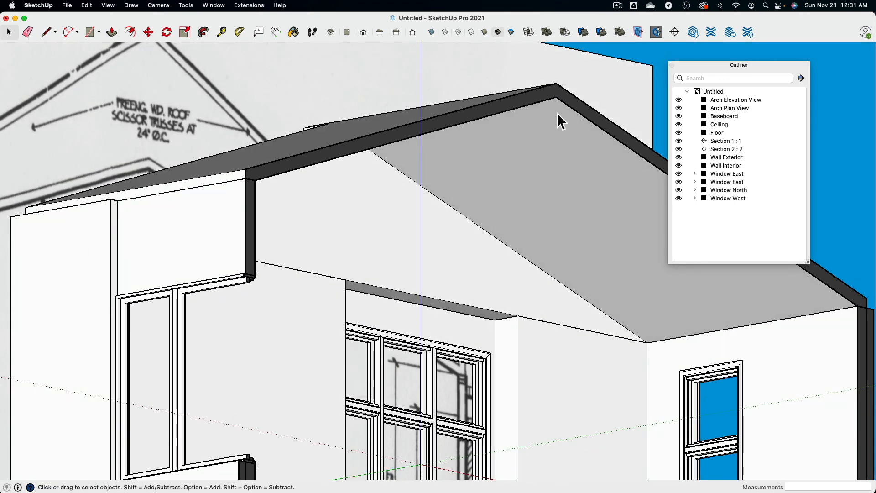
Toggle the section plane display on and off while keeping the section cut active.
left_click(638, 32)
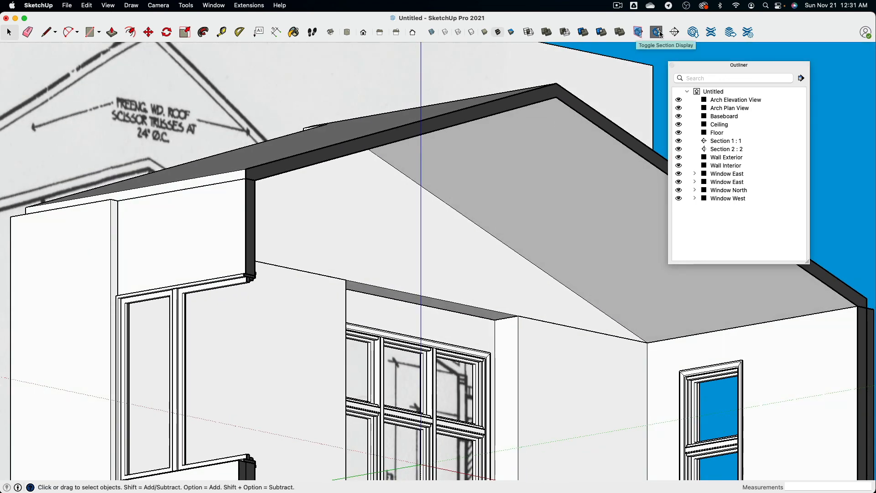
left_click(659, 33)
left_click(641, 34)
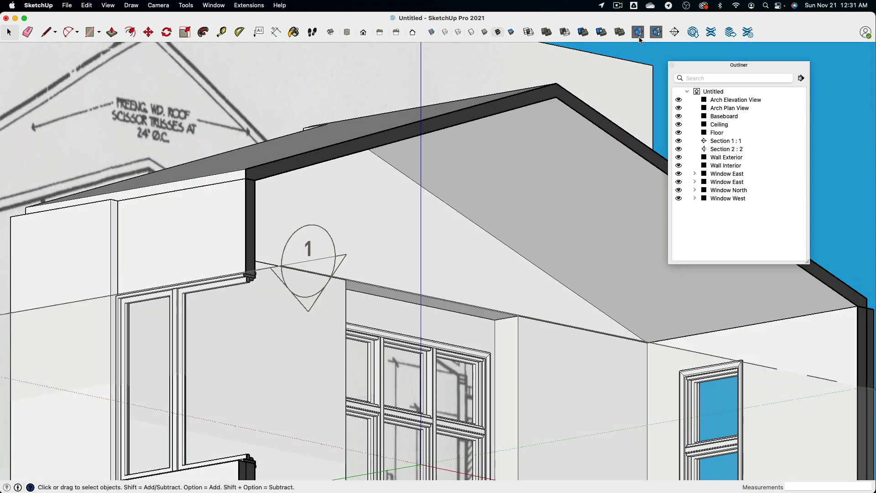
left_click(641, 35)
left_click(641, 34)
left_click(642, 34)
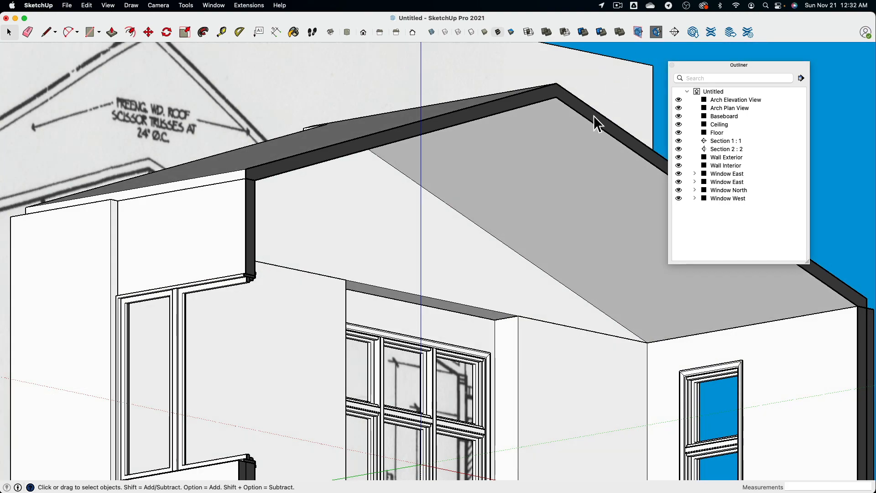
Examine the cut floor, wall and window up close, then display the section planes over the model.
scroll(592, 121, "down", 5)
middle_click_drag(593, 121, 132, 297)
scroll(237, 202, "up", 10)
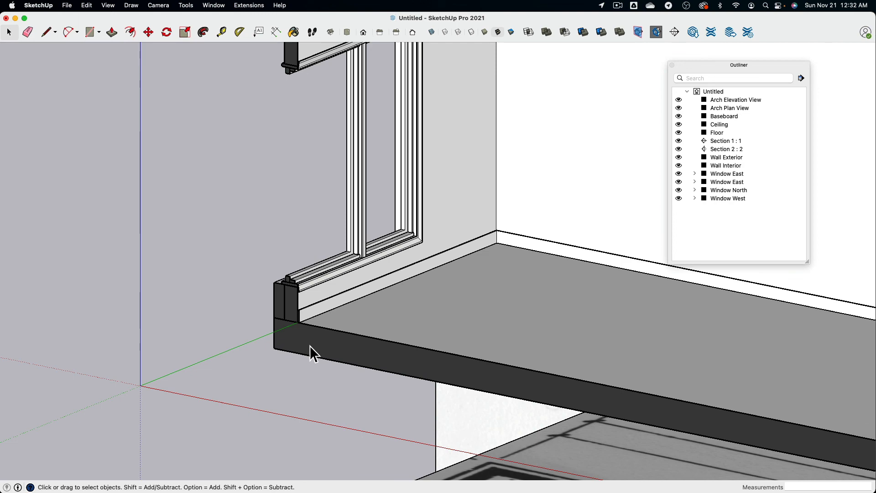
scroll(311, 349, "down", 4)
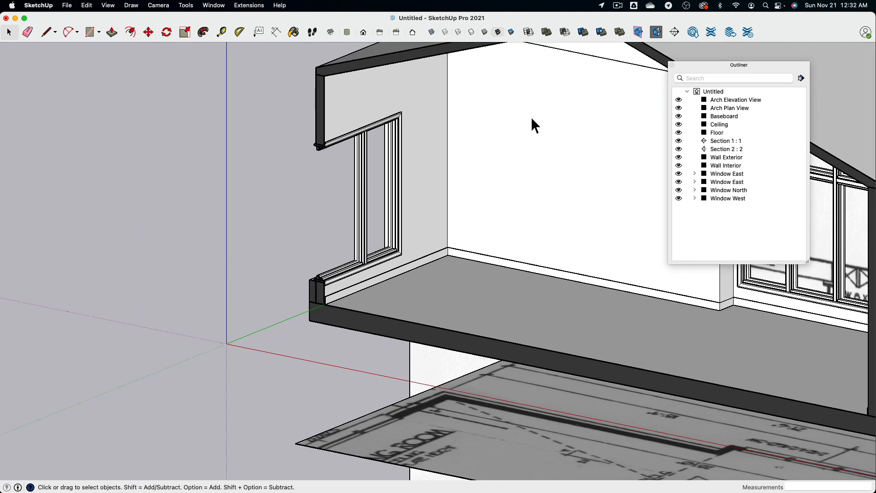
left_click(638, 33)
left_click(639, 33)
left_click(638, 33)
scroll(500, 140, "down", 8)
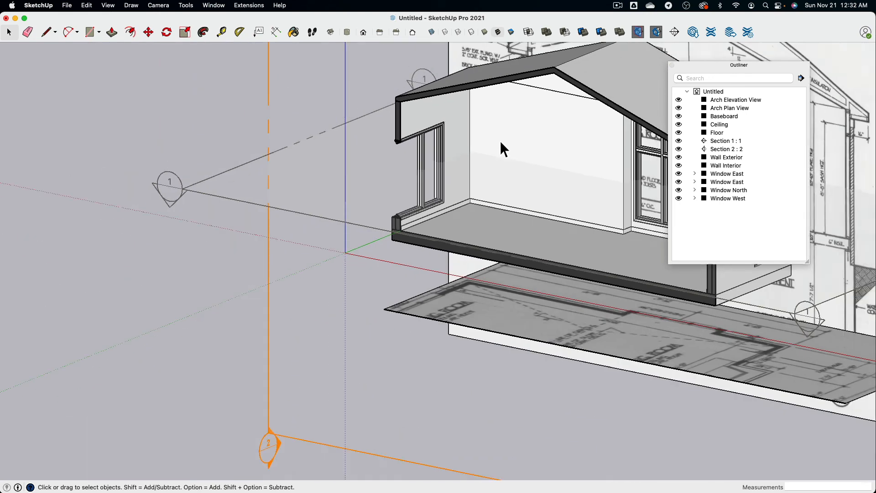
Hide the section planes and turn off the section cuts to show the whole house.
left_click(638, 33)
left_click(639, 34)
left_click(640, 32)
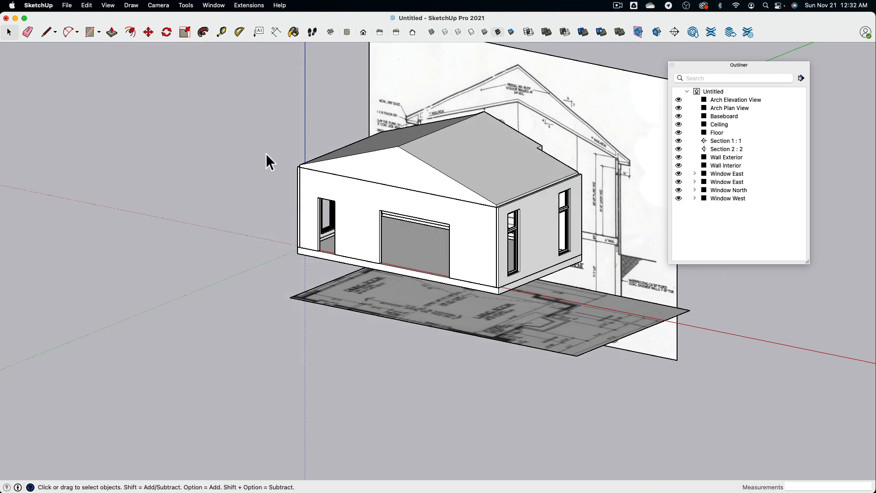
middle_click_drag(351, 216, 215, 264)
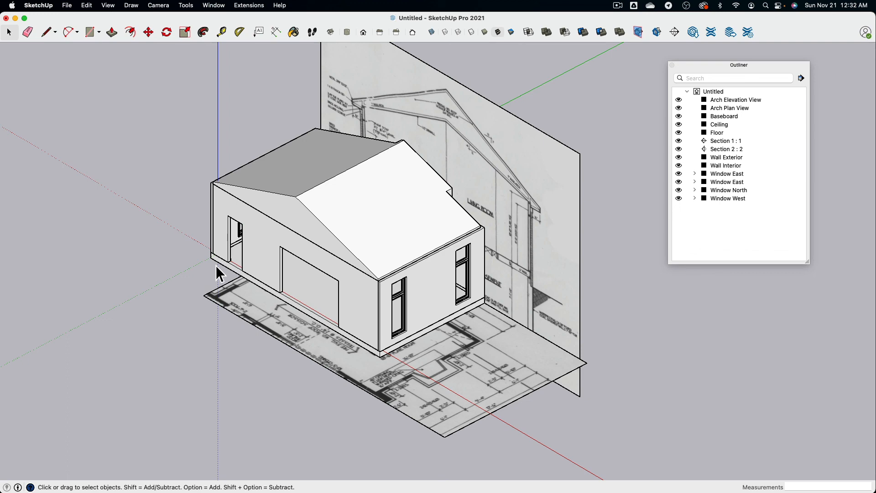
Turn on the section cuts and view the interior of the house through the vertical cut.
left_click(657, 32)
middle_click_drag(363, 158, 397, 150)
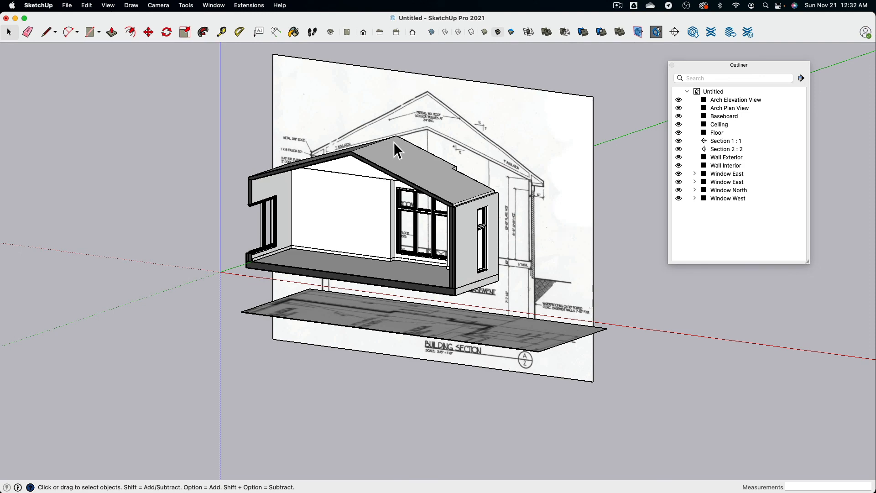
scroll(361, 229, "up", 5)
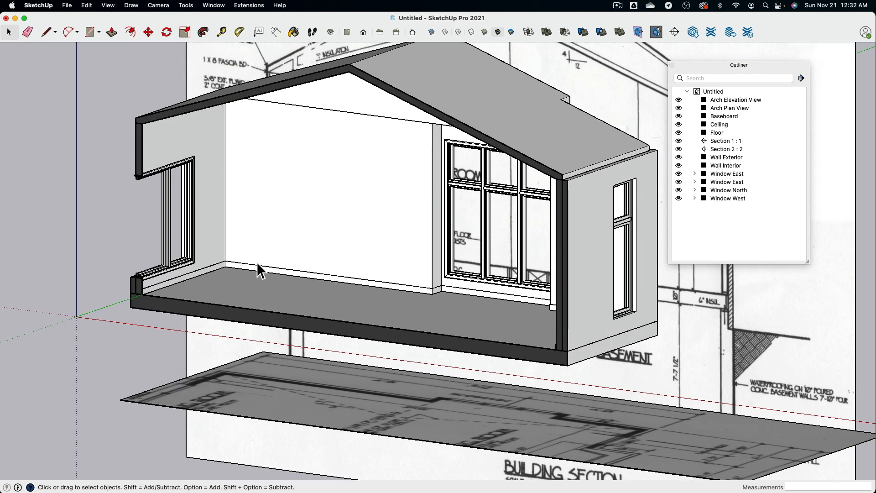
Draw a rectangle about 5' 3 7/8" by 2' 2 3/8" on the room floor and push/pull it up into a box about 5' tall.
left_click(90, 32)
middle_click_drag(201, 159, 253, 267)
left_click(289, 306)
left_click(358, 337)
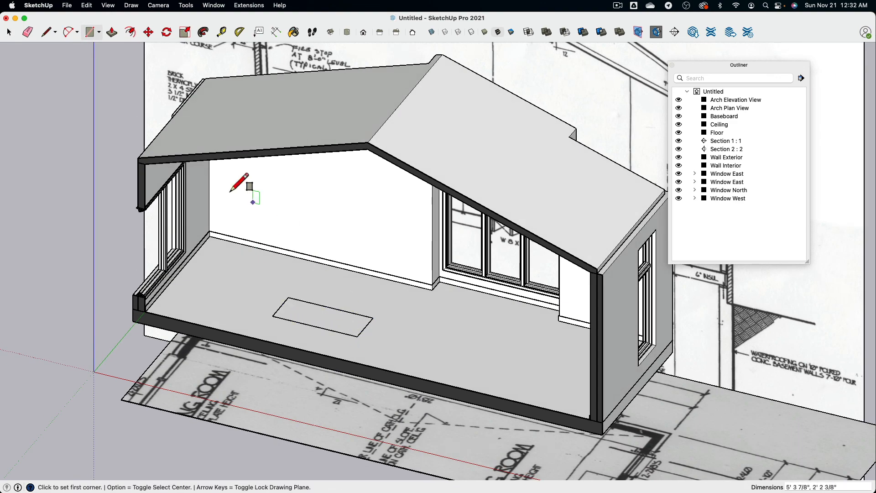
left_click(112, 32)
left_click(342, 328)
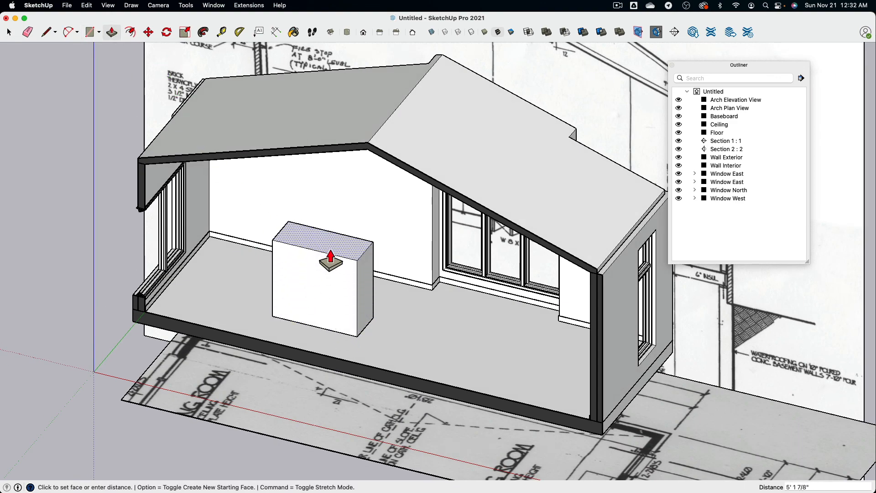
left_click(287, 340)
Select the whole box on the room floor and delete it.
middle_click_drag(307, 313, 47, 96)
left_click(8, 32)
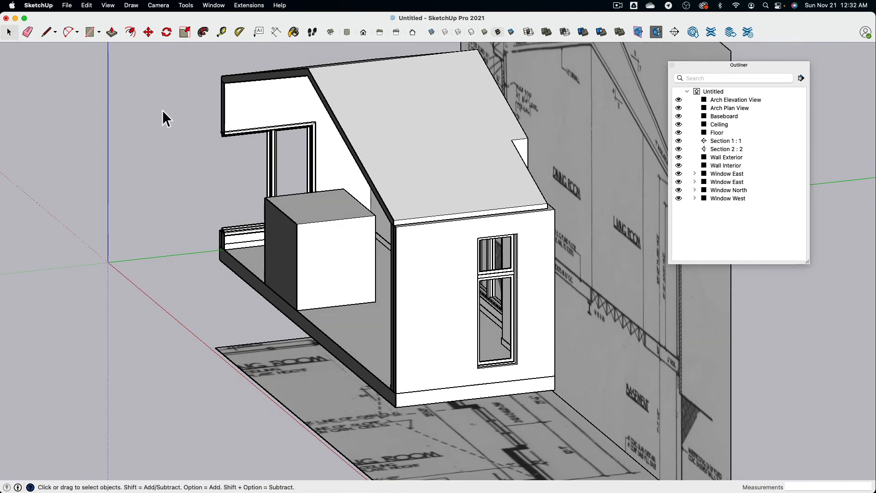
triple_click(327, 247)
key("Delete")
Turn off the section cuts to view the complete house from outside.
middle_click_drag(210, 171, 387, 276)
left_click(656, 32)
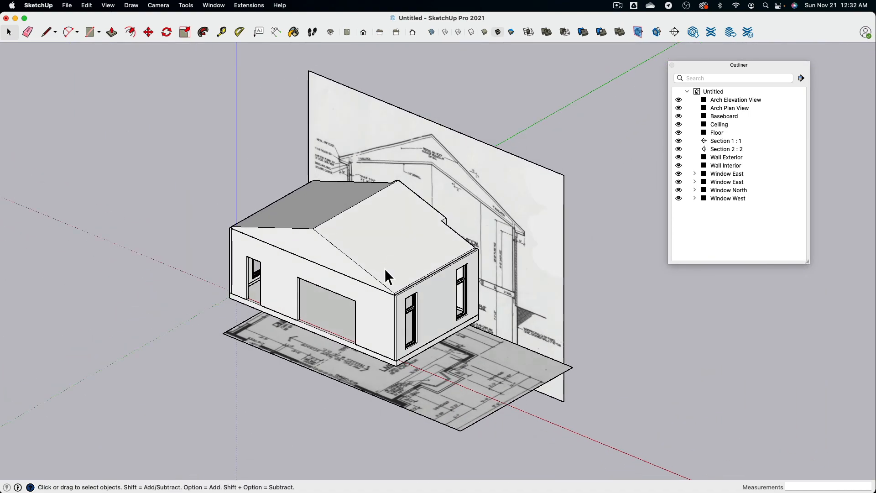